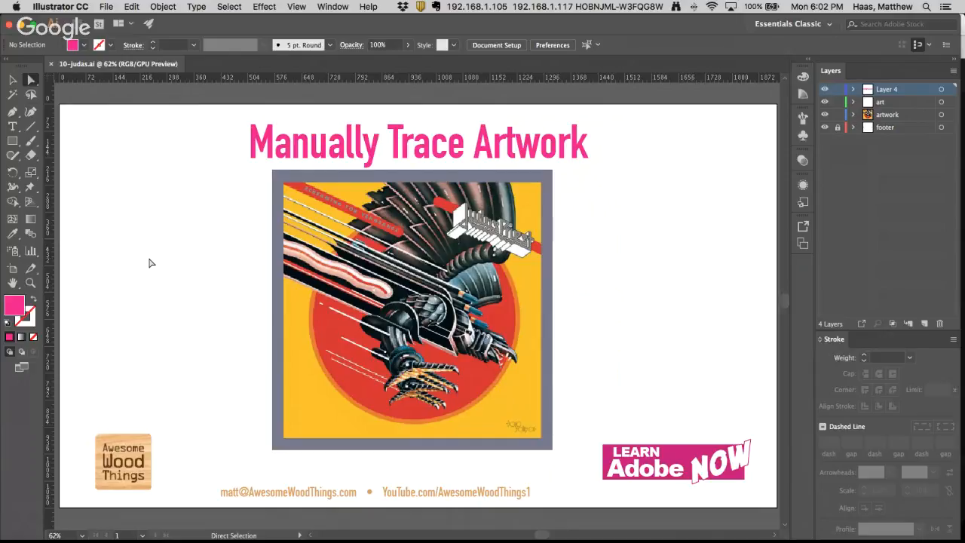
Embed the linked album cover JPG in the document using the Links panel, and close that panel
{"action": "left_click", "coordinate": [358, 264]}
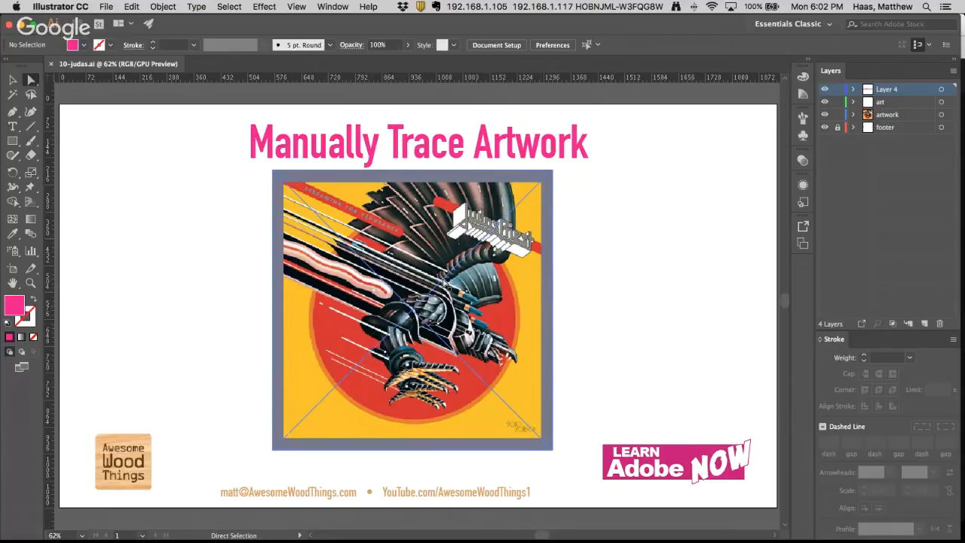
{"action": "left_click", "coordinate": [369, 253]}
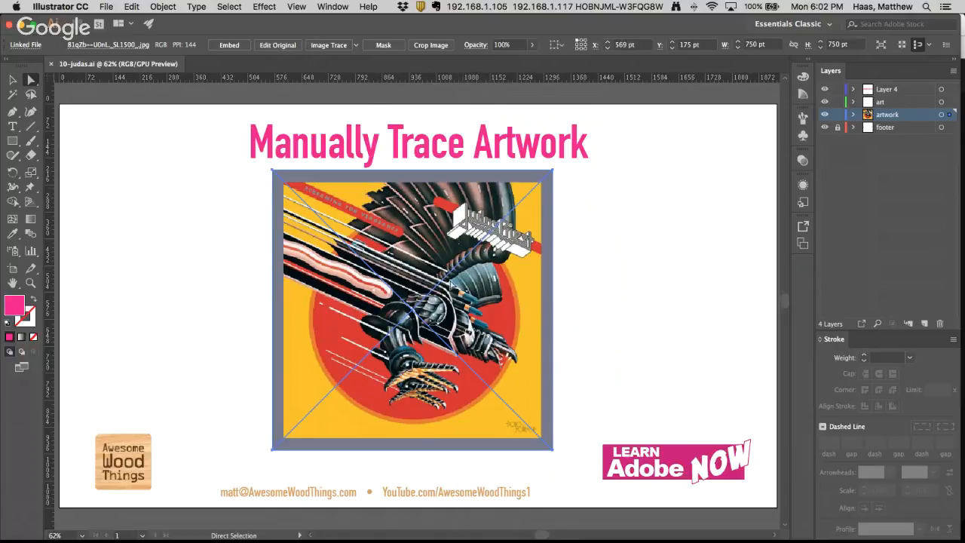
{"action": "left_click", "coordinate": [331, 7]}
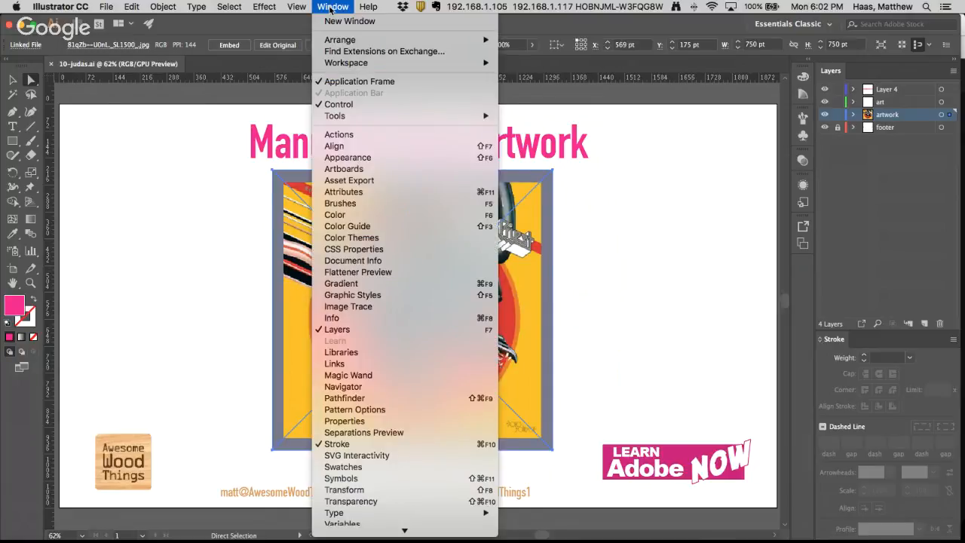
{"action": "left_click", "coordinate": [341, 365]}
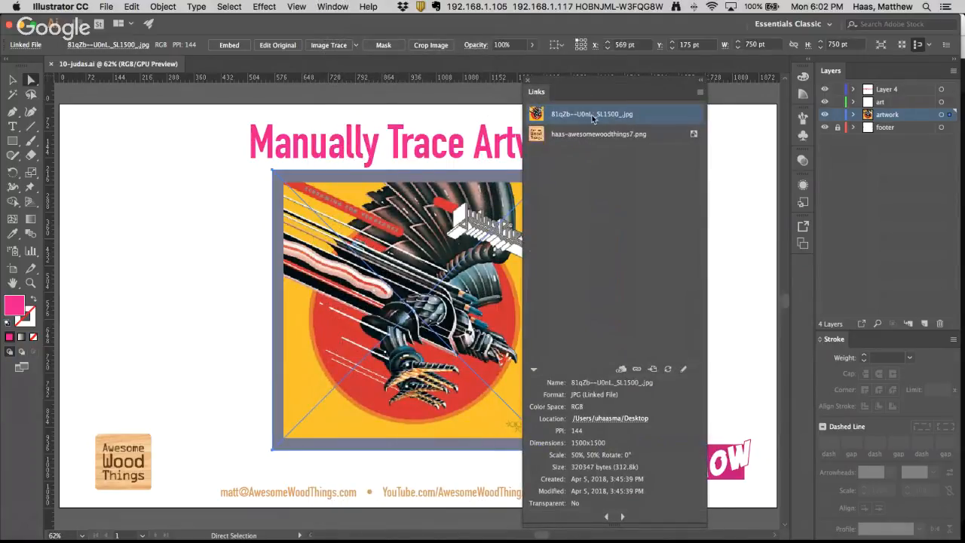
{"action": "left_click", "coordinate": [699, 91]}
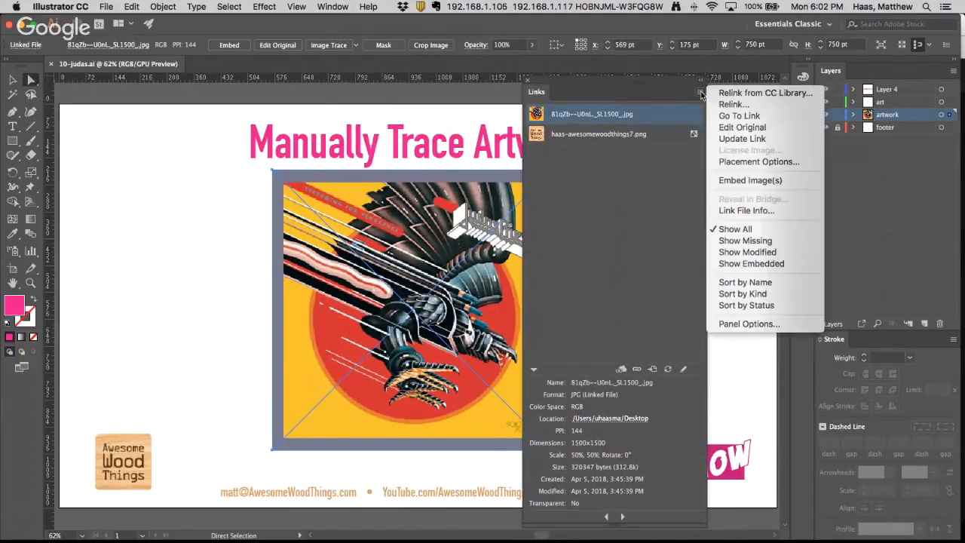
{"action": "left_click", "coordinate": [768, 181]}
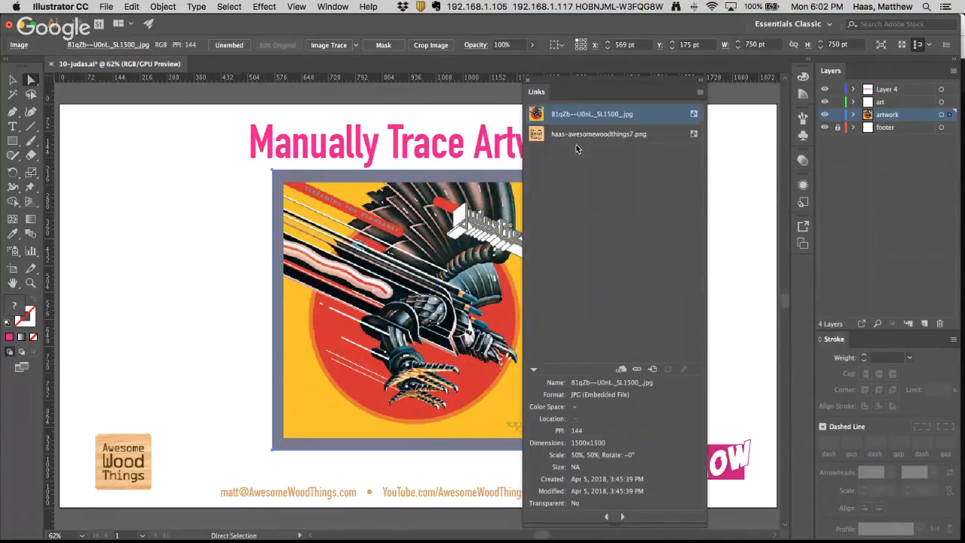
{"action": "left_click", "coordinate": [527, 80]}
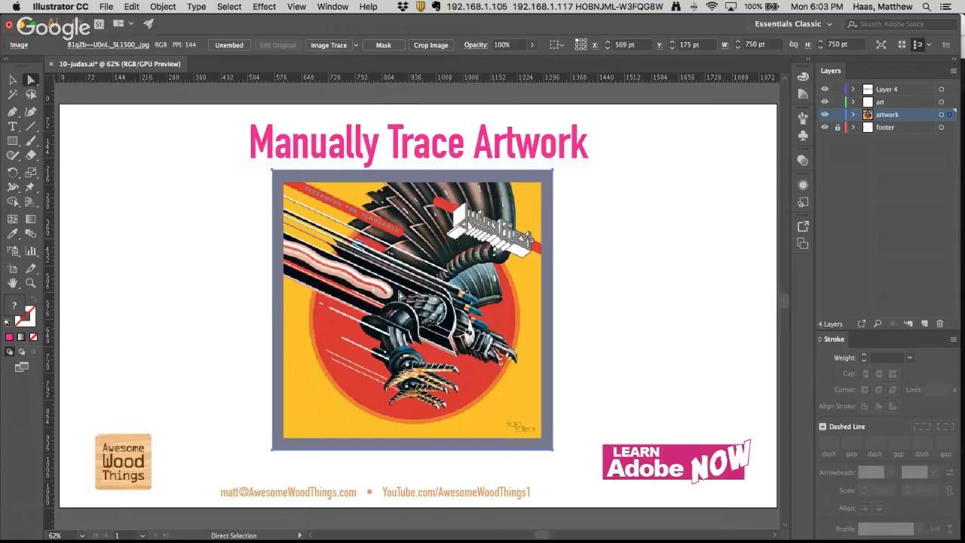
Prepare the Pen tool for tracing with default colours, the fill set to none and the stroke active
{"action": "left_click", "coordinate": [207, 263]}
{"action": "left_click", "coordinate": [459, 273]}
{"action": "key", "text": "z"}
{"action": "left_click", "coordinate": [445, 273]}
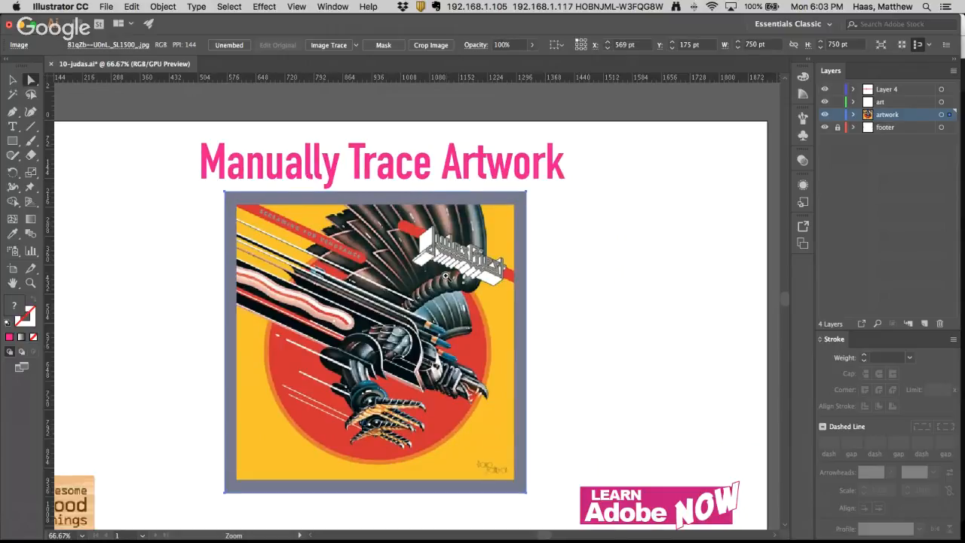
{"action": "left_click", "coordinate": [445, 276]}
{"action": "left_click", "coordinate": [455, 297]}
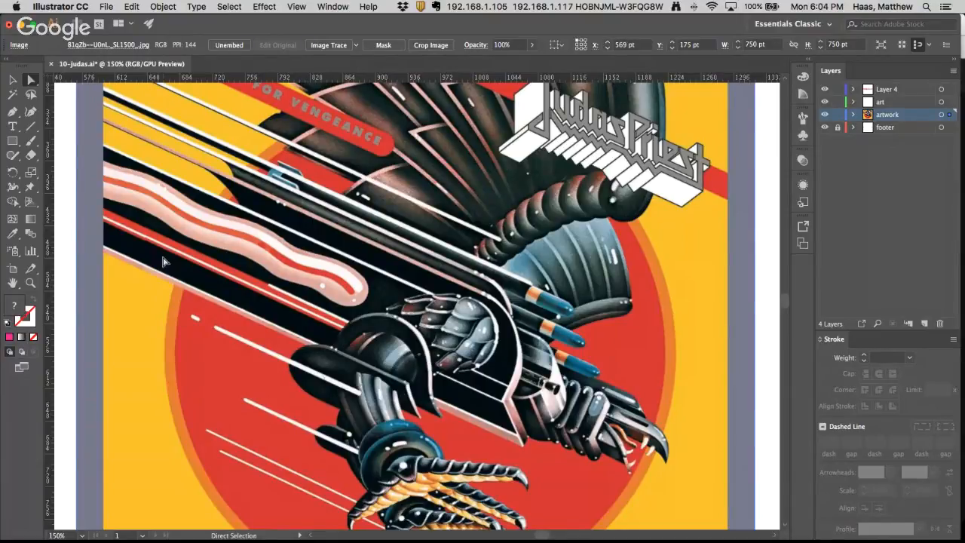
{"action": "left_click", "coordinate": [12, 111]}
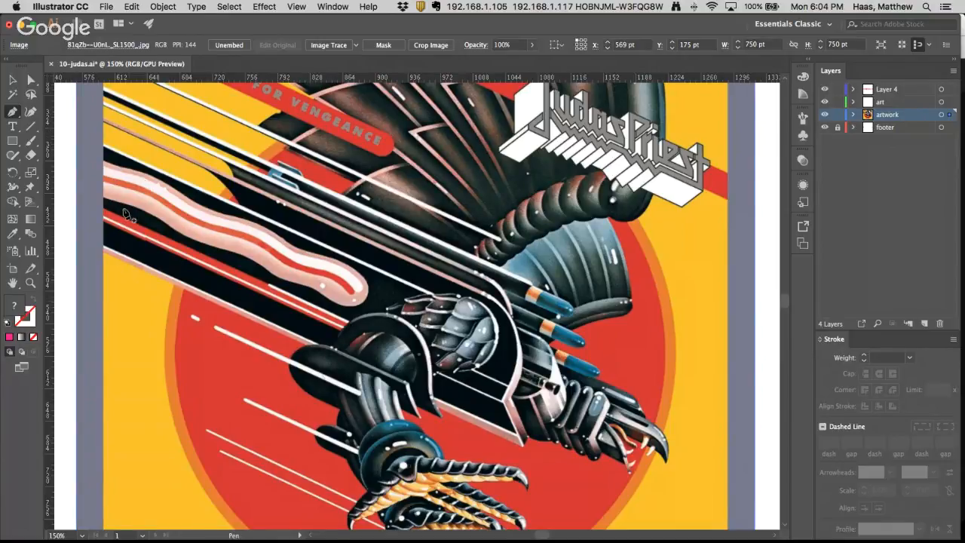
{"action": "left_click", "coordinate": [8, 323]}
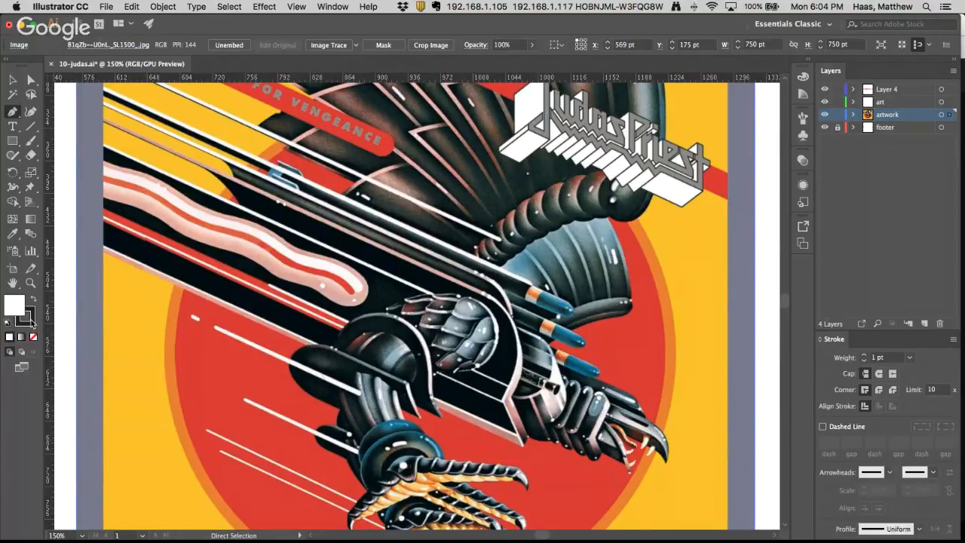
{"action": "left_click", "coordinate": [28, 320]}
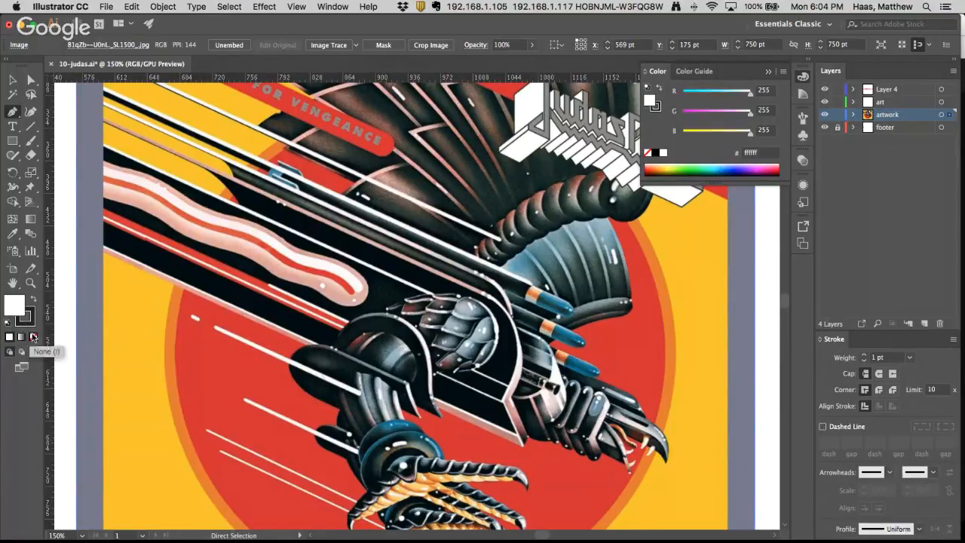
{"action": "left_click", "coordinate": [33, 338]}
{"action": "left_click", "coordinate": [32, 329]}
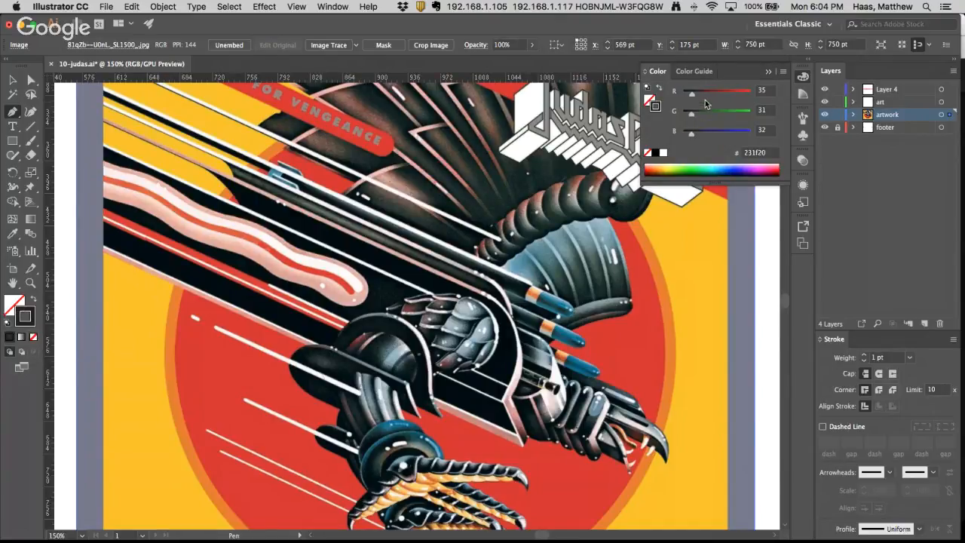
Change the colour sliders to CMYK and set the stroke colour to C 0, M 100, Y 0, K 0
{"action": "left_click", "coordinate": [720, 94]}
{"action": "left_click_drag", "start_coordinate": [722, 98], "coordinate": [750, 94]}
{"action": "left_click", "coordinate": [783, 71]}
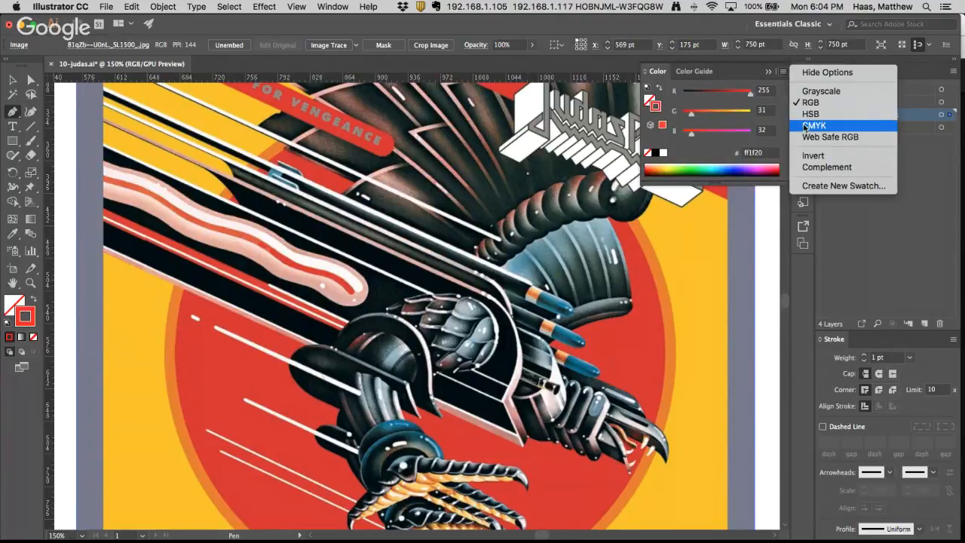
{"action": "left_click", "coordinate": [805, 126]}
{"action": "left_click_drag", "start_coordinate": [744, 125], "coordinate": [662, 125]}
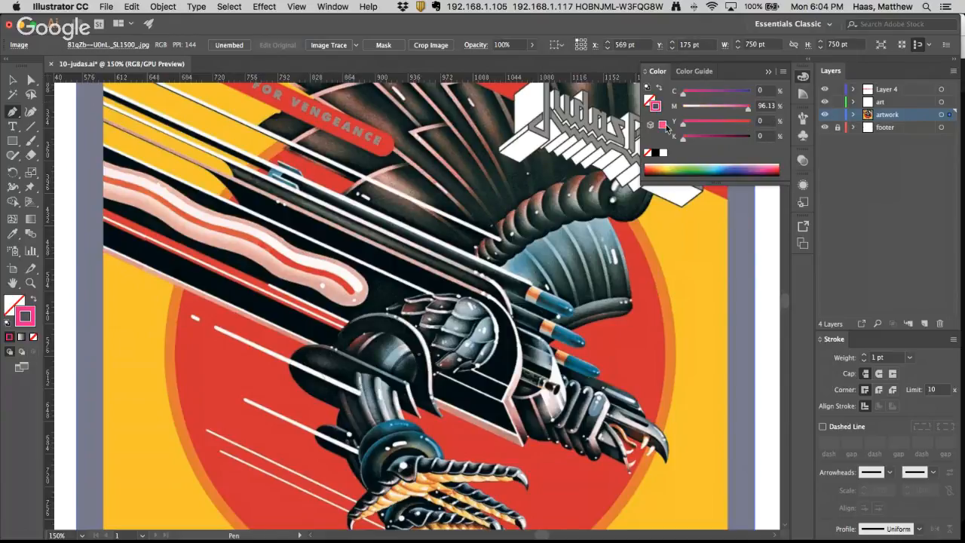
{"action": "left_click_drag", "start_coordinate": [746, 109], "coordinate": [756, 109]}
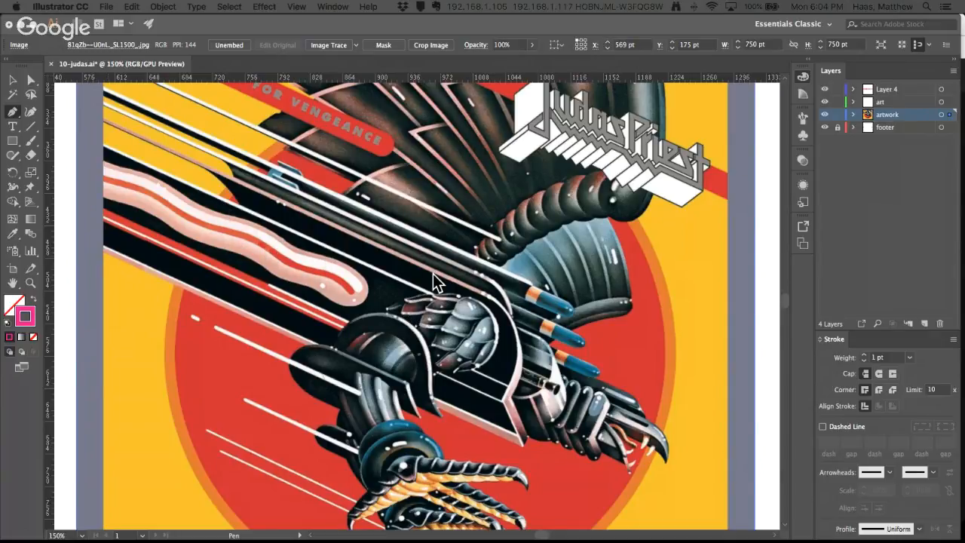
{"action": "key", "text": "F6"}
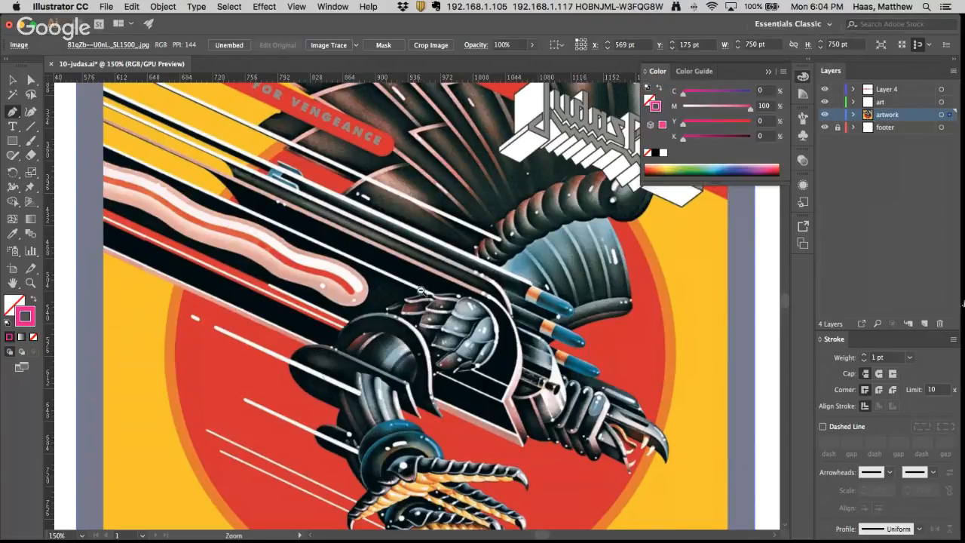
{"action": "key", "text": "super+Tab"}
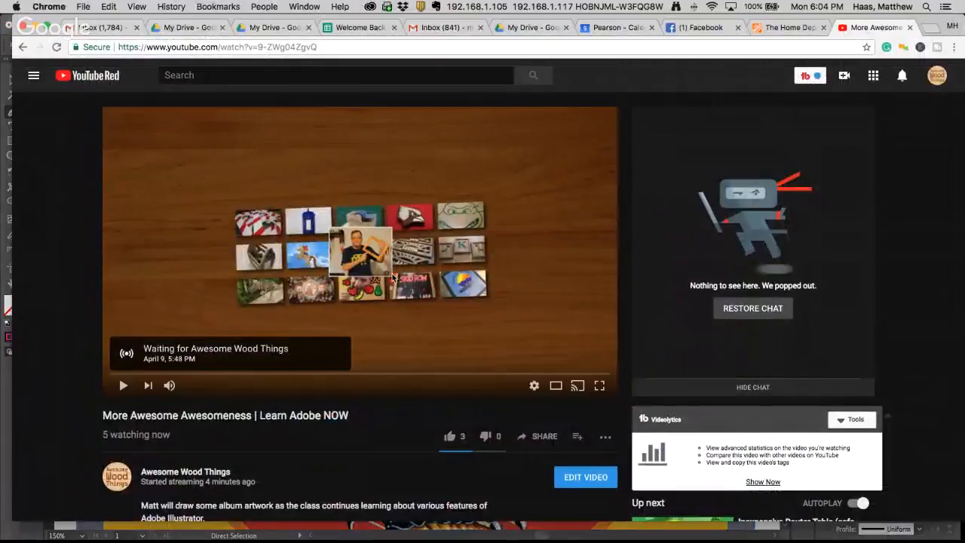
{"action": "key", "text": "super+Tab"}
{"action": "key", "text": "super+Tab"}
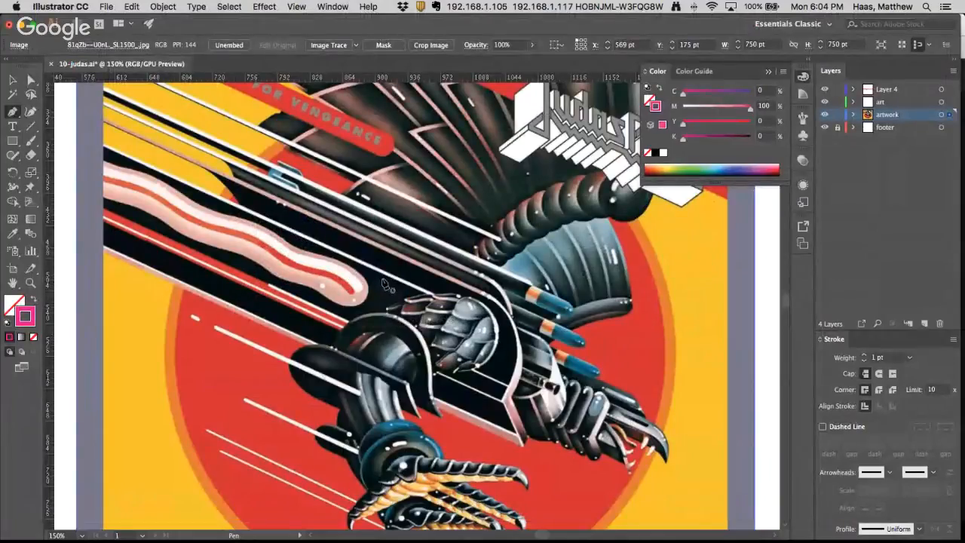
Try a vertical straight Pen segment about 261 pt long over the artwork's stripes, and delete it
{"action": "key", "text": "super+0"}
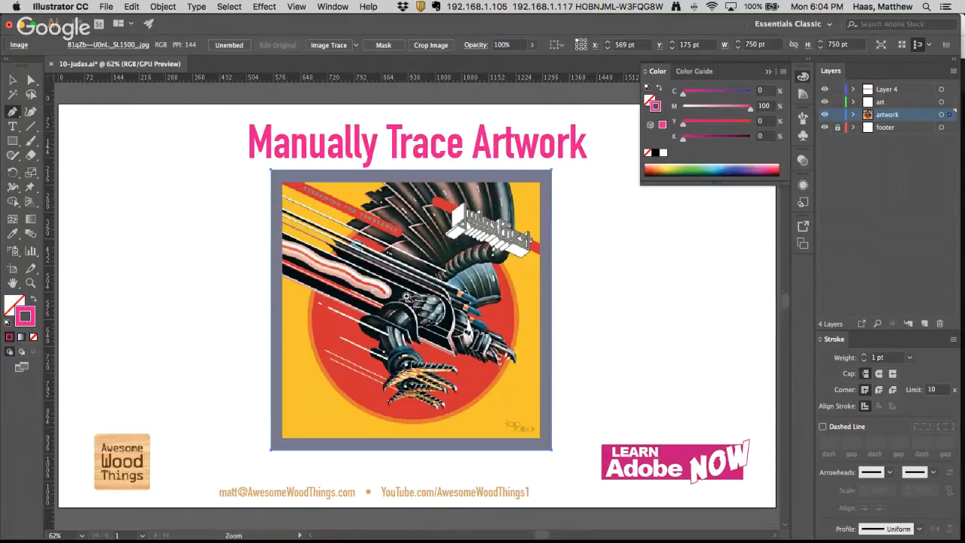
{"action": "left_click", "coordinate": [411, 296], "text": "super"}
{"action": "left_click", "coordinate": [411, 296], "text": "super"}
{"action": "left_click", "coordinate": [412, 295], "text": "super"}
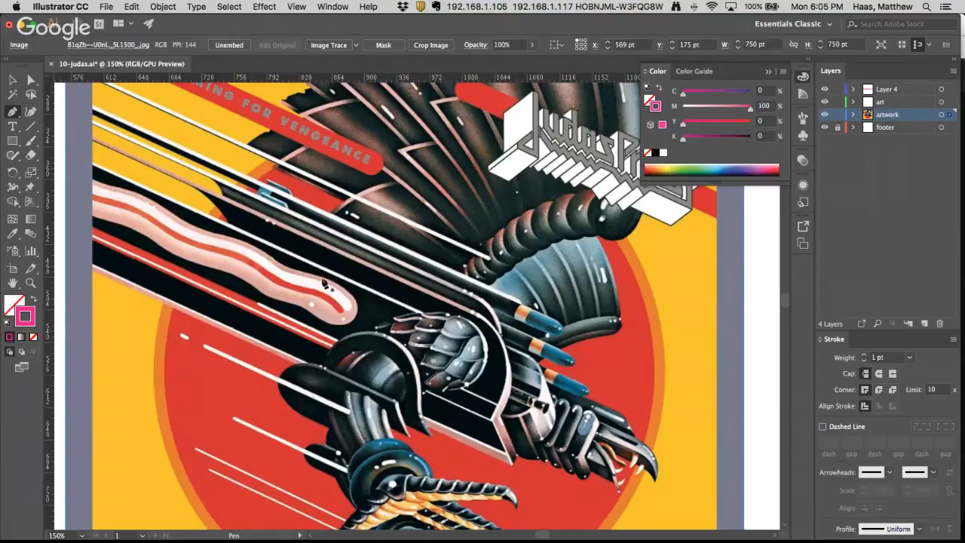
{"action": "left_click", "coordinate": [170, 202]}
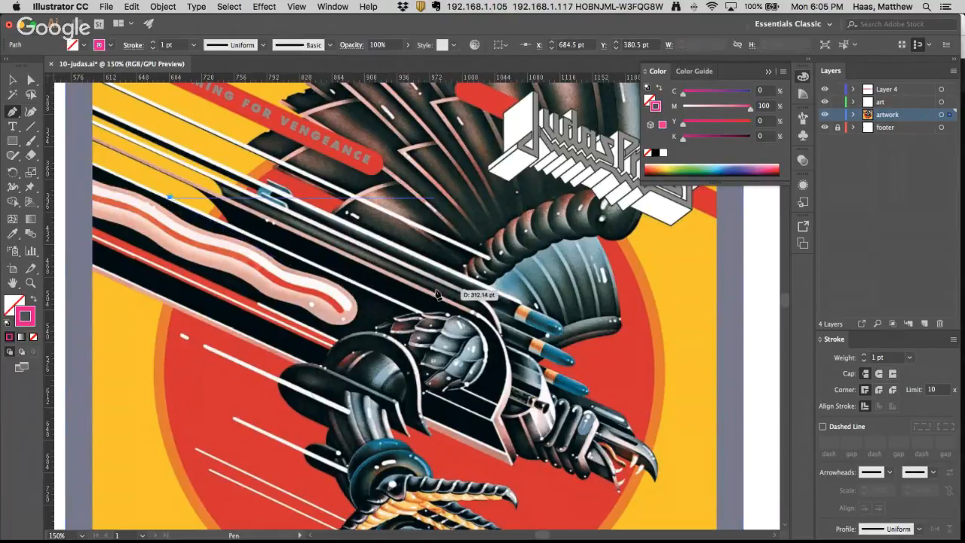
{"action": "left_click", "coordinate": [169, 437]}
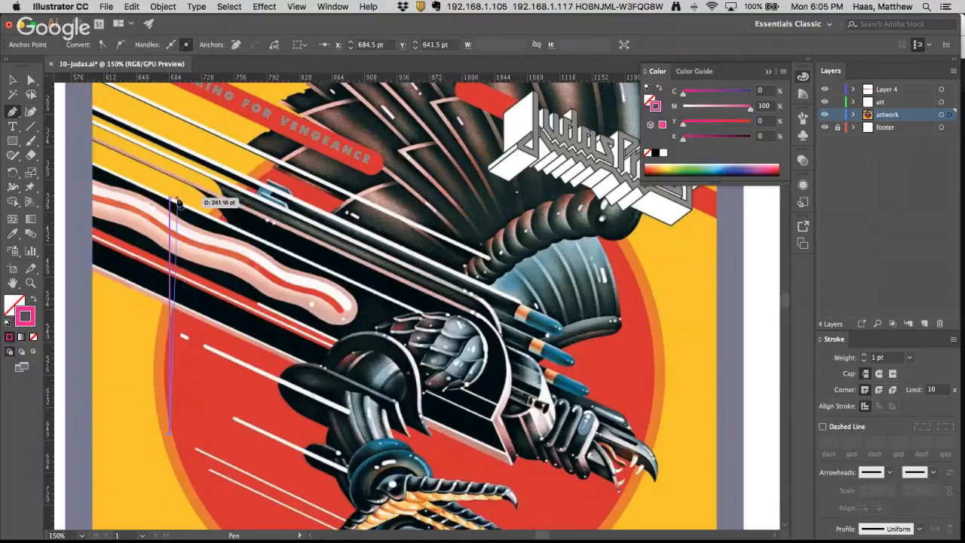
{"action": "scroll", "coordinate": [203, 225], "scroll_direction": "left", "scroll_amount": 5}
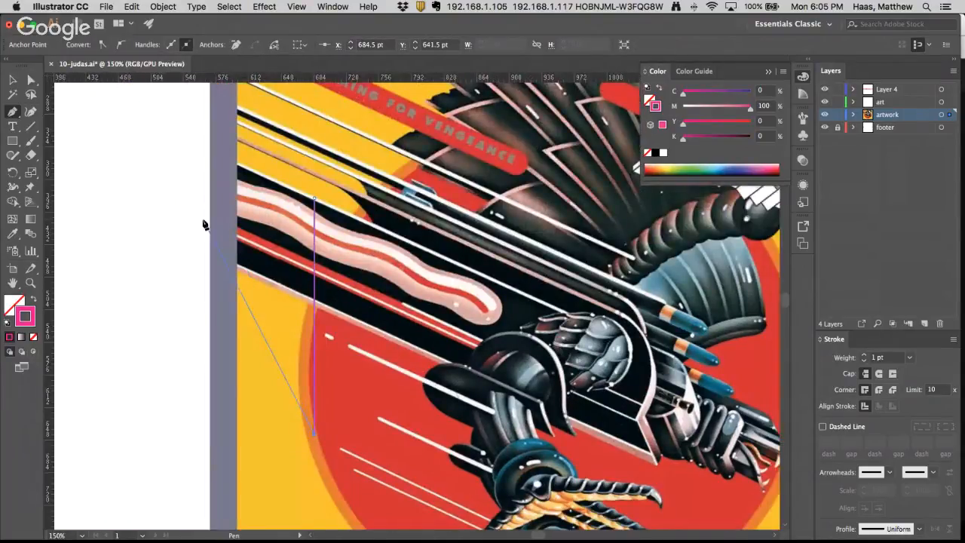
{"action": "key", "text": "Delete"}
{"action": "key", "text": "Delete"}
Practise two unconnected straight Pen segments, one diagonal and one horizontal, on the blank area beside the artwork, and delete both
{"action": "left_click", "coordinate": [140, 218]}
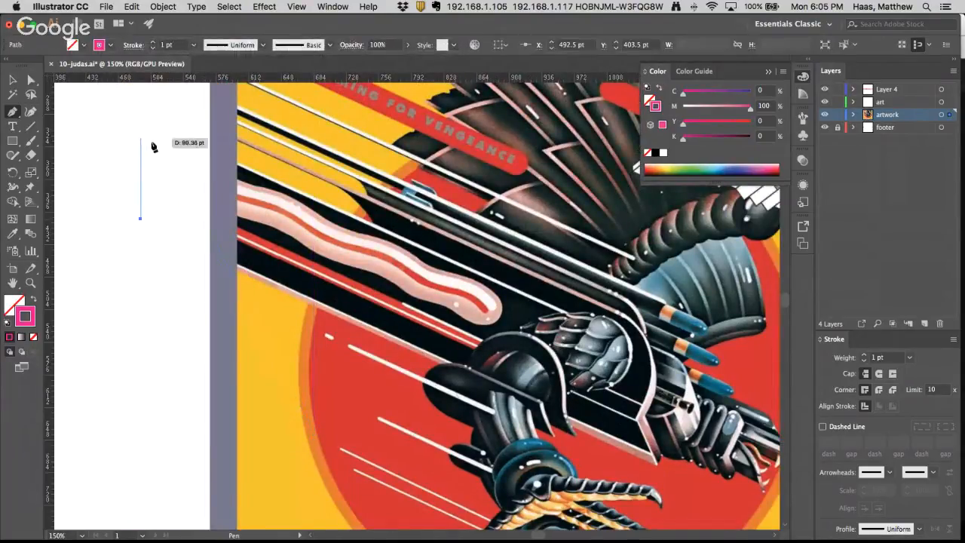
{"action": "left_click", "coordinate": [179, 259]}
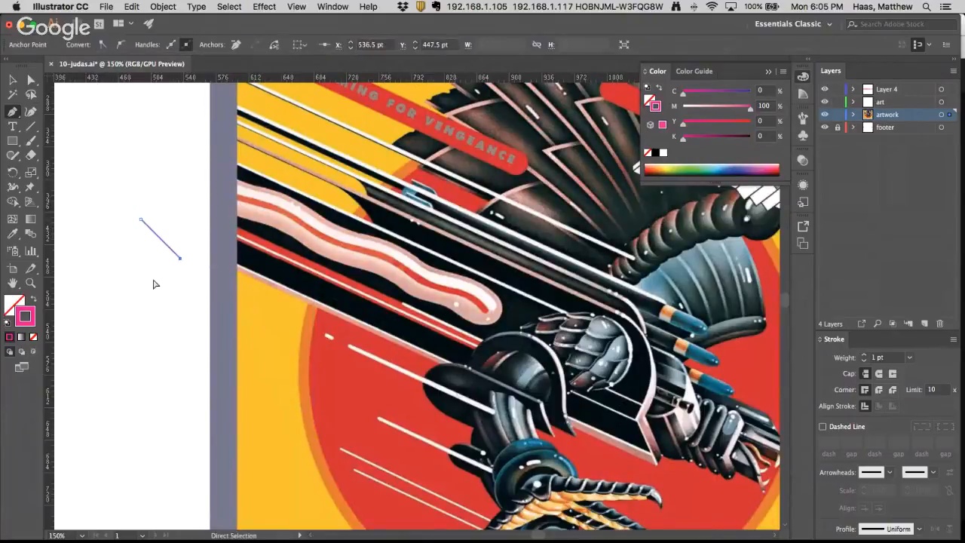
{"action": "left_click", "coordinate": [143, 273], "text": "super"}
{"action": "left_click", "coordinate": [145, 197]}
{"action": "left_click", "coordinate": [197, 197]}
{"action": "left_click", "coordinate": [184, 226], "text": "super"}
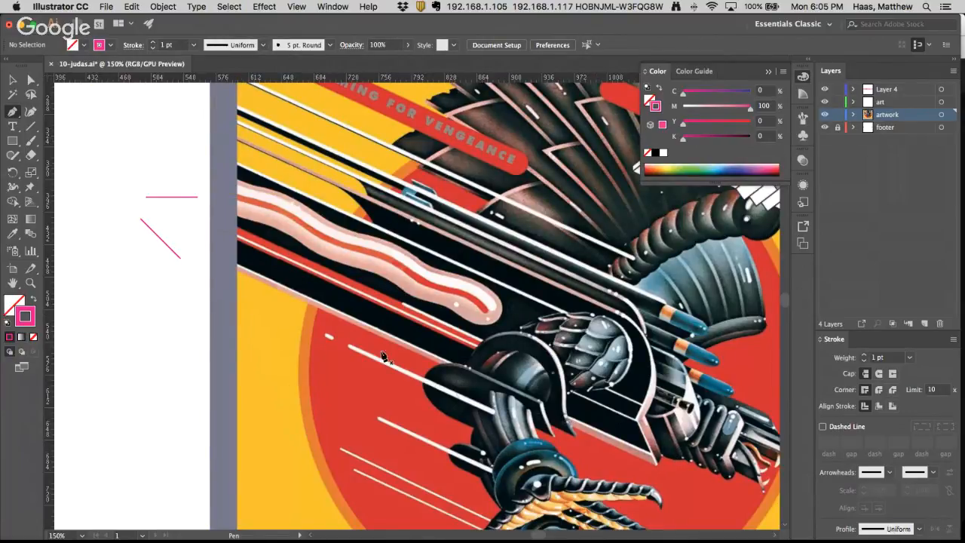
{"action": "left_click_drag", "start_coordinate": [129, 167], "coordinate": [173, 293]}
{"action": "key", "text": "Delete"}
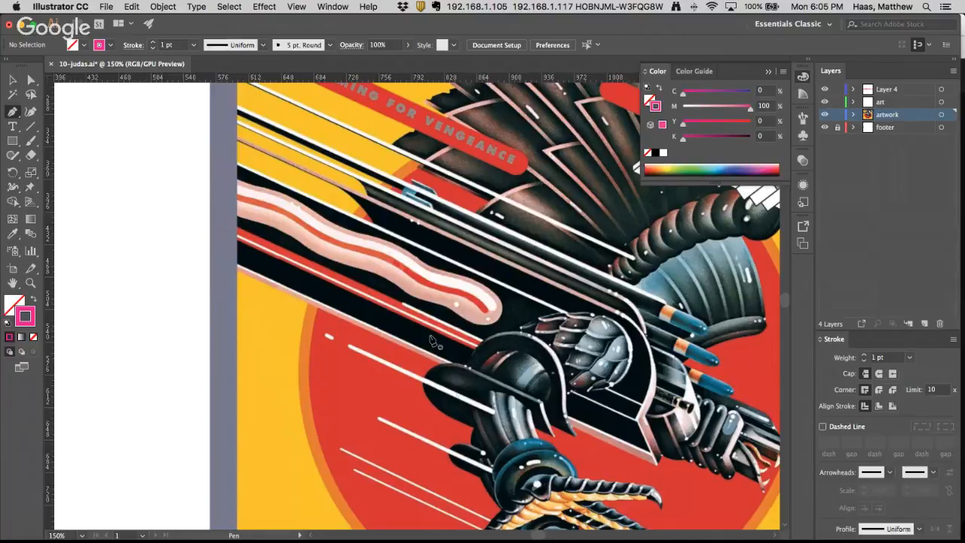
Rotate the album cover image counterclockwise around the start of its uppermost white stripe until the stripes run nearly horizontal
{"action": "key", "text": "super+alt+space"}
{"action": "left_click", "coordinate": [390, 280], "text": "alt+super"}
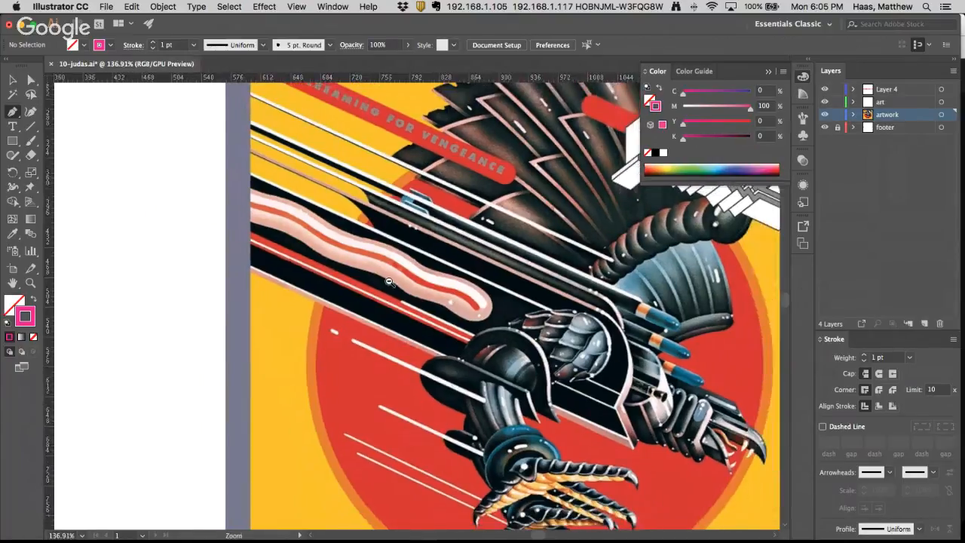
{"action": "key", "text": "space"}
{"action": "left_click_drag", "start_coordinate": [427, 274], "coordinate": [256, 310]}
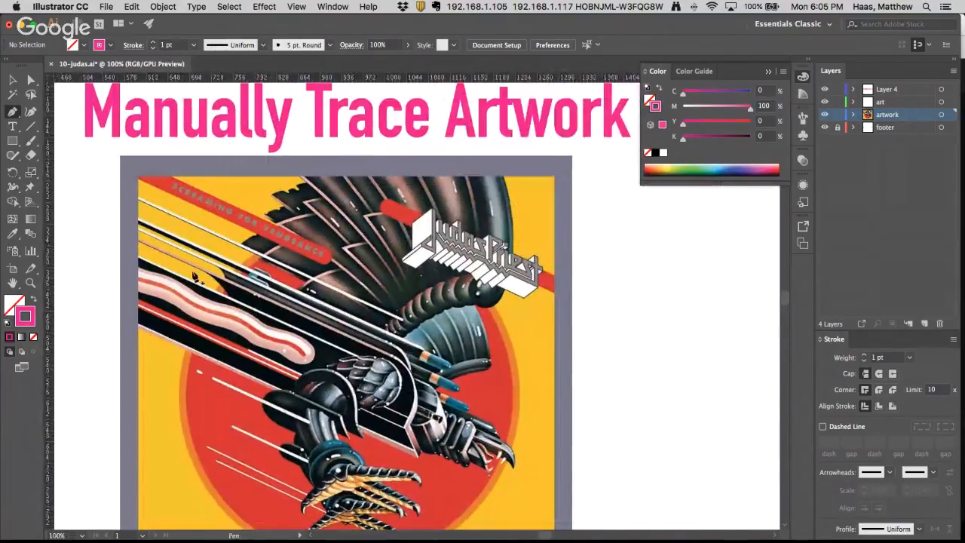
{"action": "key", "text": "super"}
{"action": "left_click", "coordinate": [30, 80]}
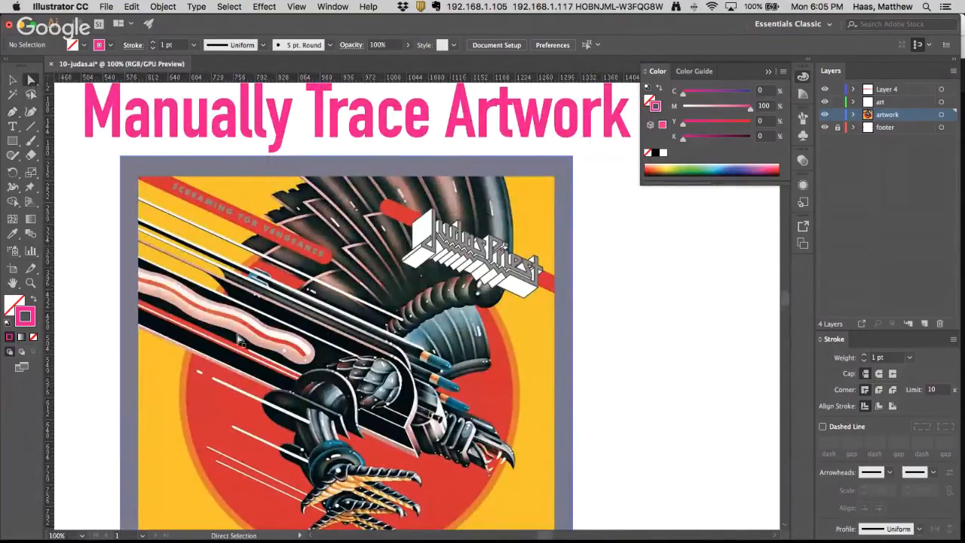
{"action": "left_click", "coordinate": [247, 345]}
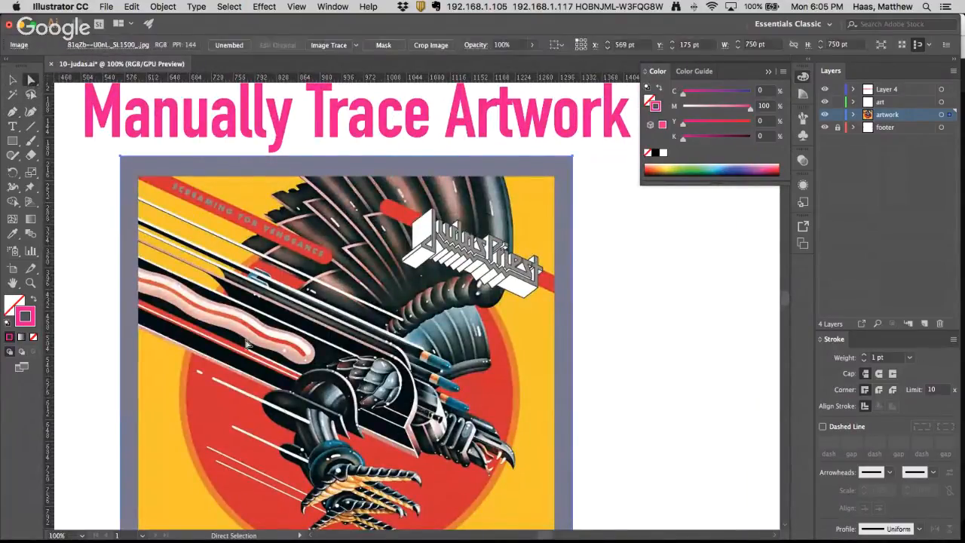
{"action": "left_click", "coordinate": [13, 172]}
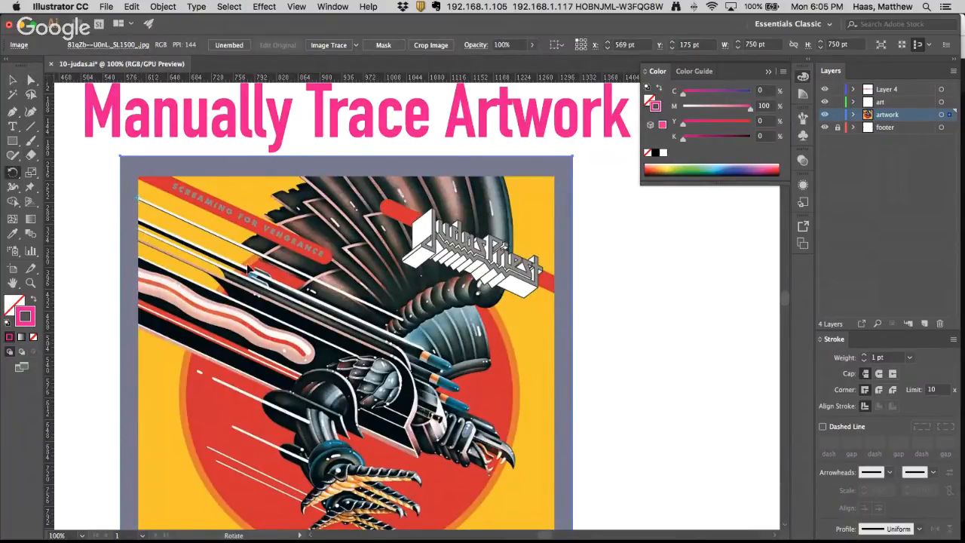
{"action": "left_click_drag", "start_coordinate": [383, 322], "coordinate": [437, 233]}
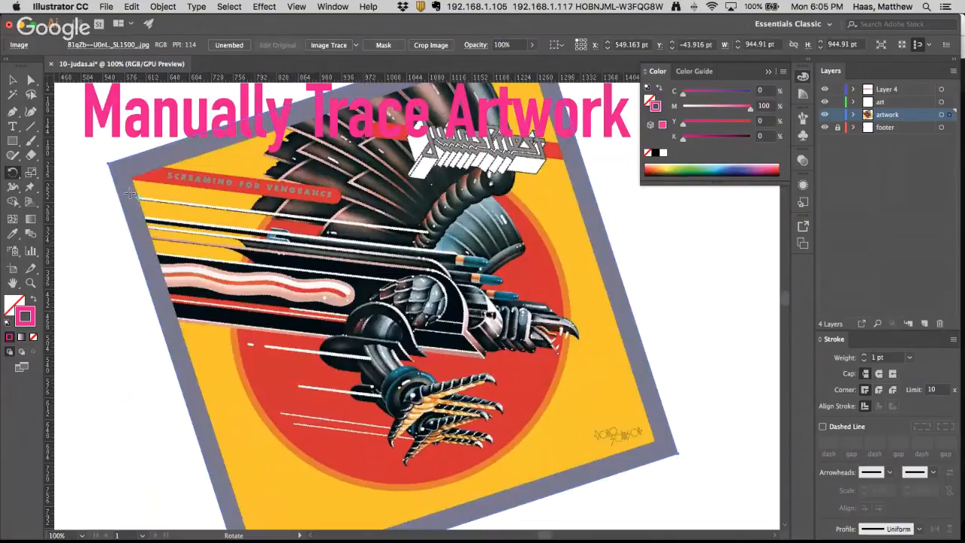
{"action": "left_click_drag", "start_coordinate": [478, 227], "coordinate": [470, 198]}
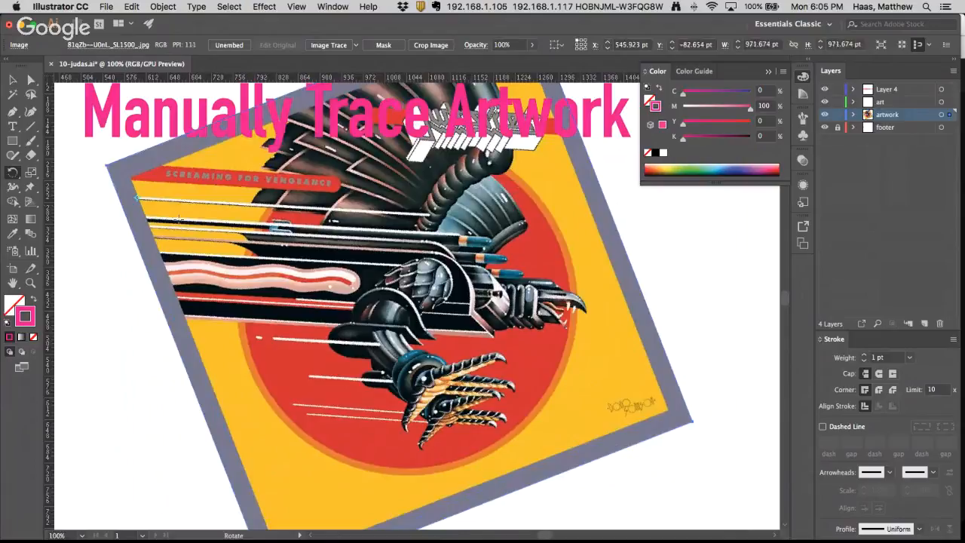
Undo the image rotation and draw a straight Pen segment about 478 pt long along the uppermost white stripe
{"action": "key", "text": "super+z"}
{"action": "key", "text": "super+z"}
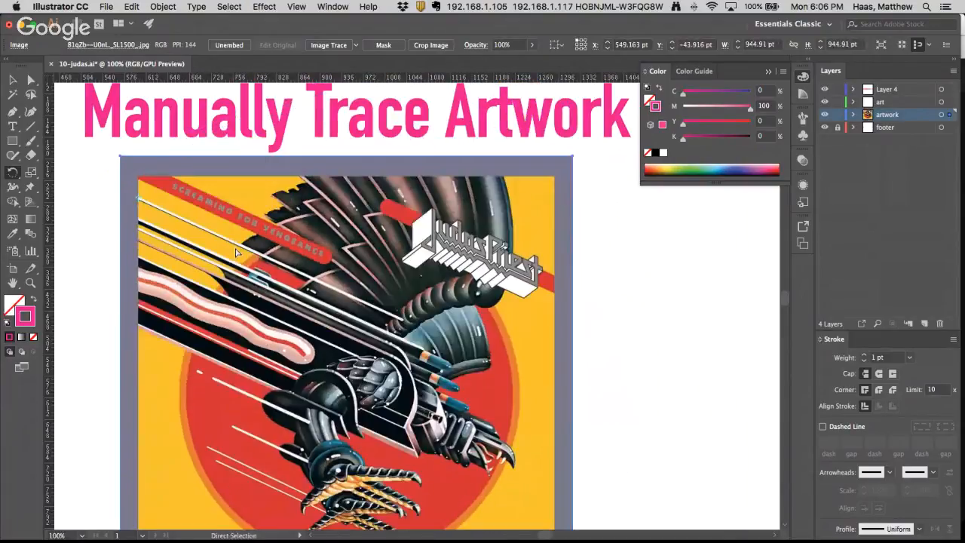
{"action": "left_click", "coordinate": [13, 113]}
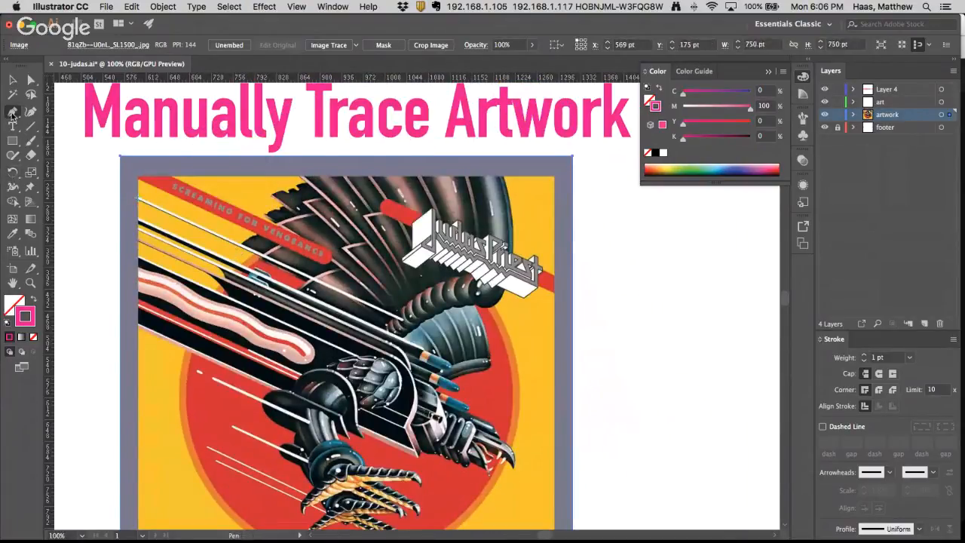
{"action": "left_click", "coordinate": [139, 203]}
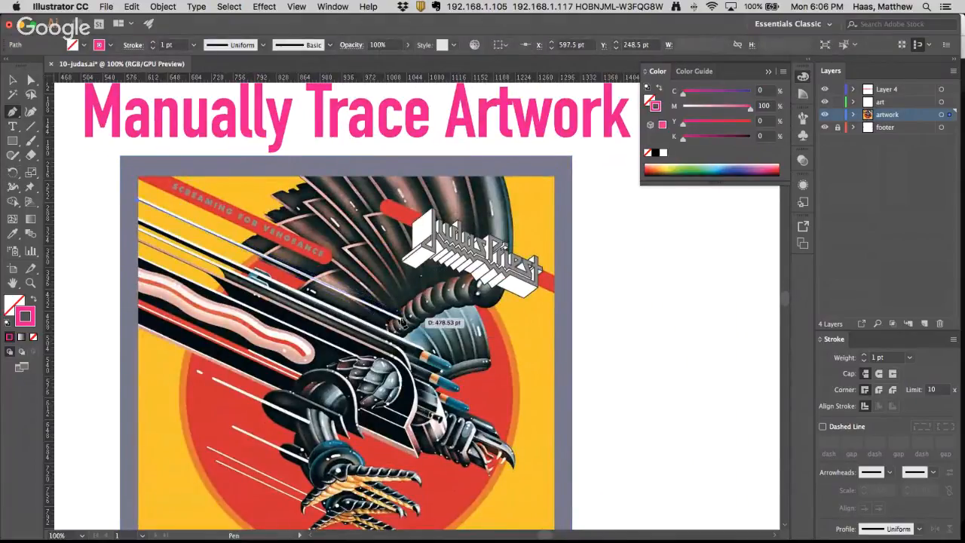
{"action": "left_click", "coordinate": [403, 320]}
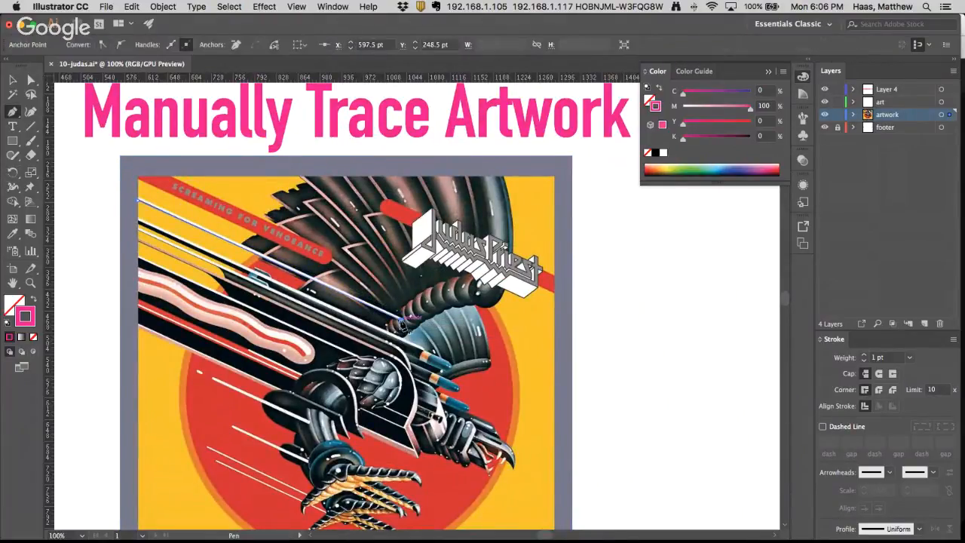
Move the Pen segment's starting anchor point onto the beginning of the uppermost white stripe
{"action": "left_click", "coordinate": [335, 302], "text": "super"}
{"action": "left_click", "coordinate": [336, 301], "text": "super"}
{"action": "left_click_drag", "start_coordinate": [336, 300], "coordinate": [321, 335]}
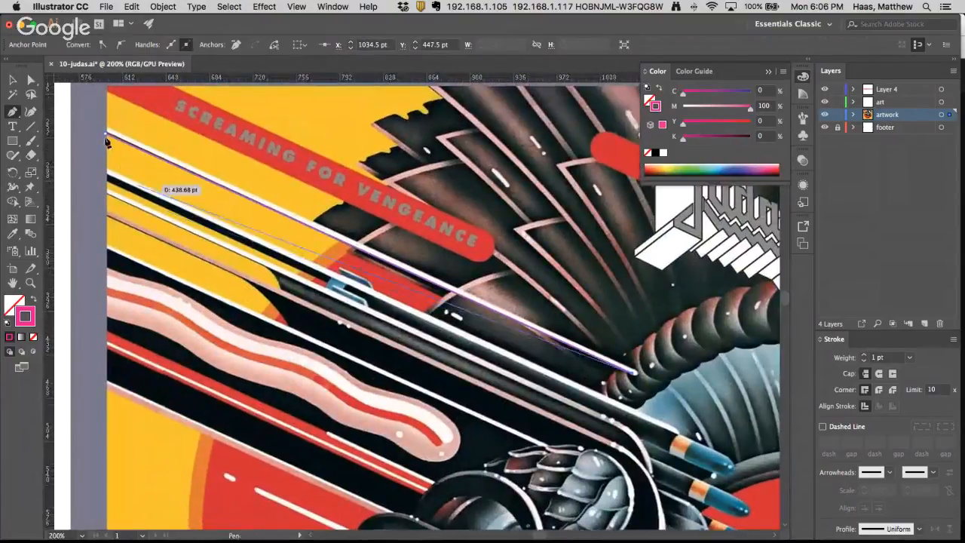
{"action": "mouse_move", "coordinate": [106, 136]}
{"action": "left_mouse_down"}
{"action": "mouse_move", "coordinate": [139, 130]}
{"action": "mouse_move", "coordinate": [108, 134]}
{"action": "left_mouse_up"}
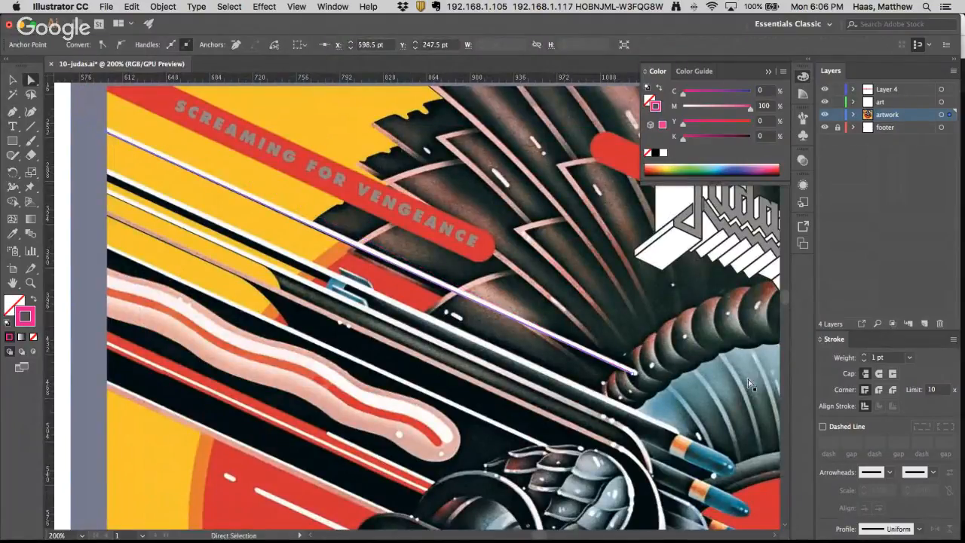
{"action": "left_click", "coordinate": [645, 379], "text": "super"}
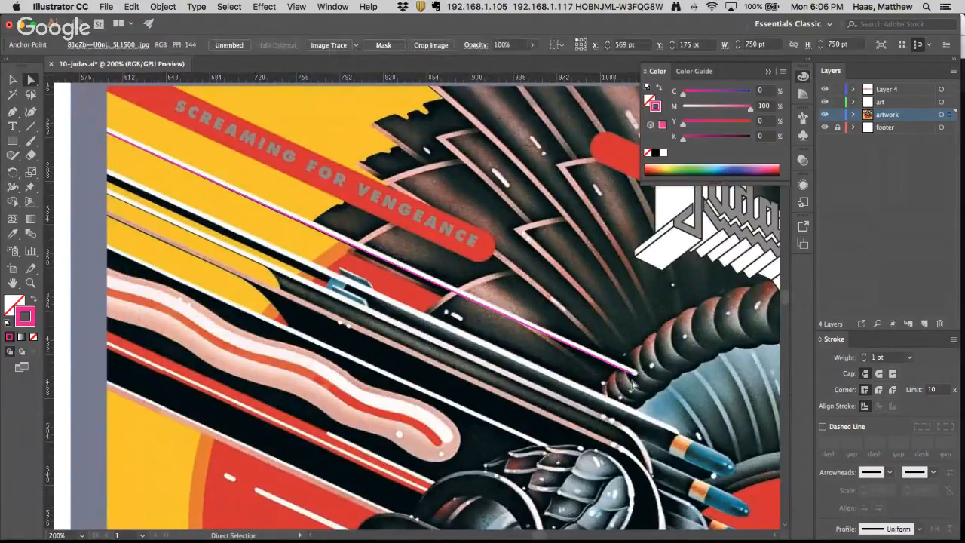
Select all artwork and rotate it about 24.8° counterclockwise around the segment's starting point so the stripes run horizontally
{"action": "left_click", "coordinate": [459, 332], "text": "alt+super"}
{"action": "left_click", "coordinate": [458, 332], "text": "alt+super"}
{"action": "left_click", "coordinate": [458, 332], "text": "alt+super"}
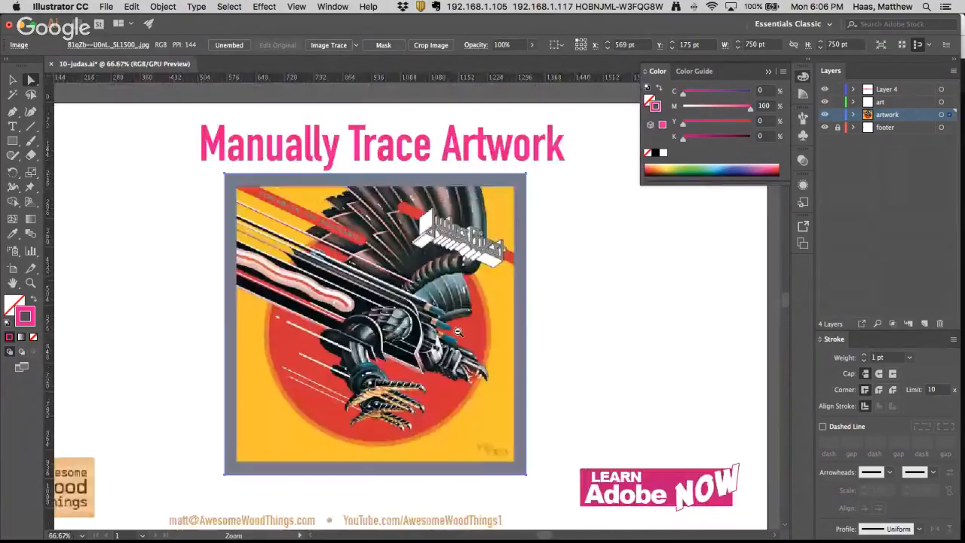
{"action": "key", "text": "super+a"}
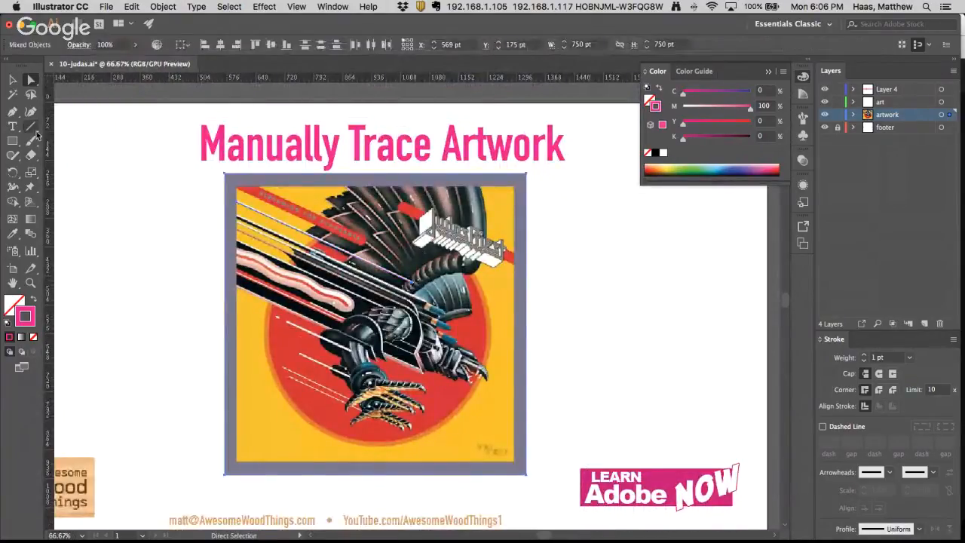
{"action": "left_click", "coordinate": [12, 172]}
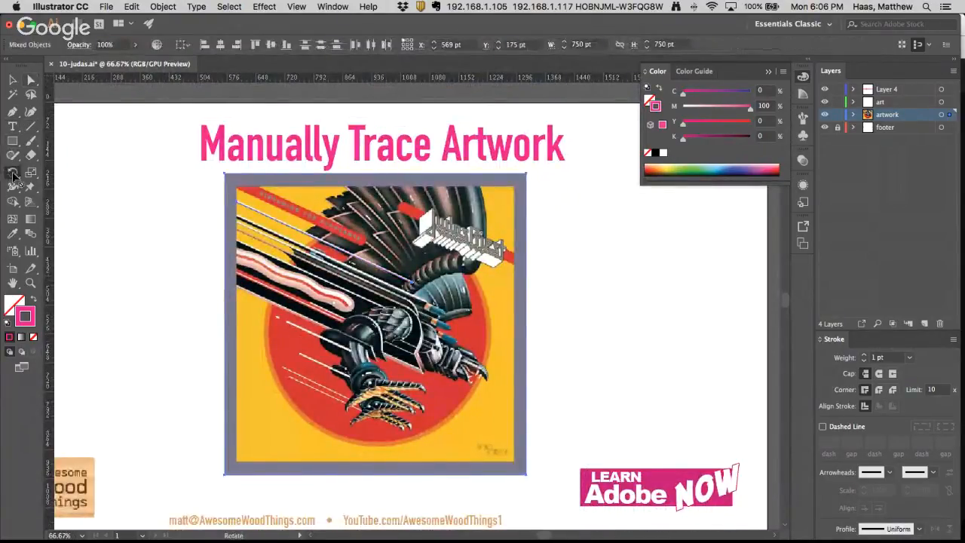
{"action": "left_click", "coordinate": [237, 201]}
{"action": "left_click_drag", "start_coordinate": [459, 309], "coordinate": [451, 205]}
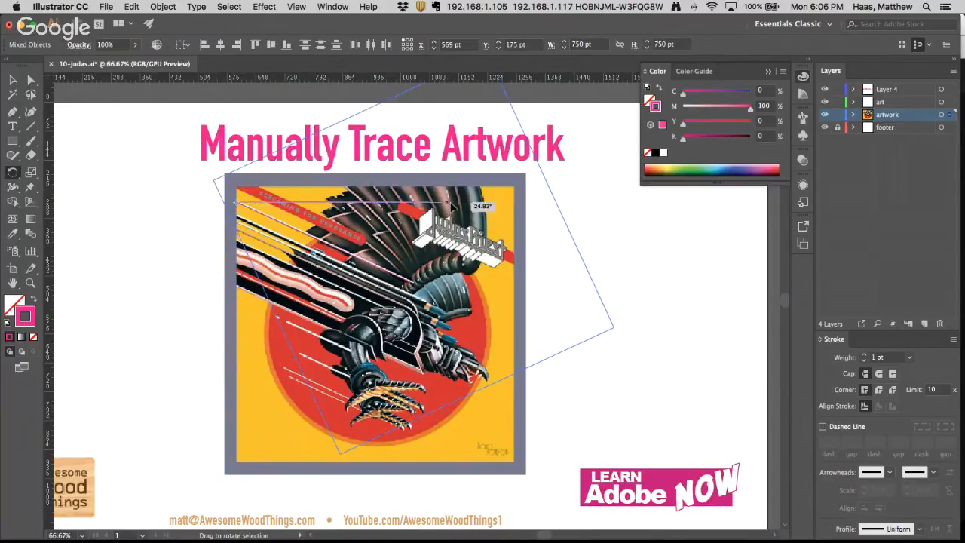
{"action": "left_click_drag", "start_coordinate": [524, 205], "coordinate": [521, 204]}
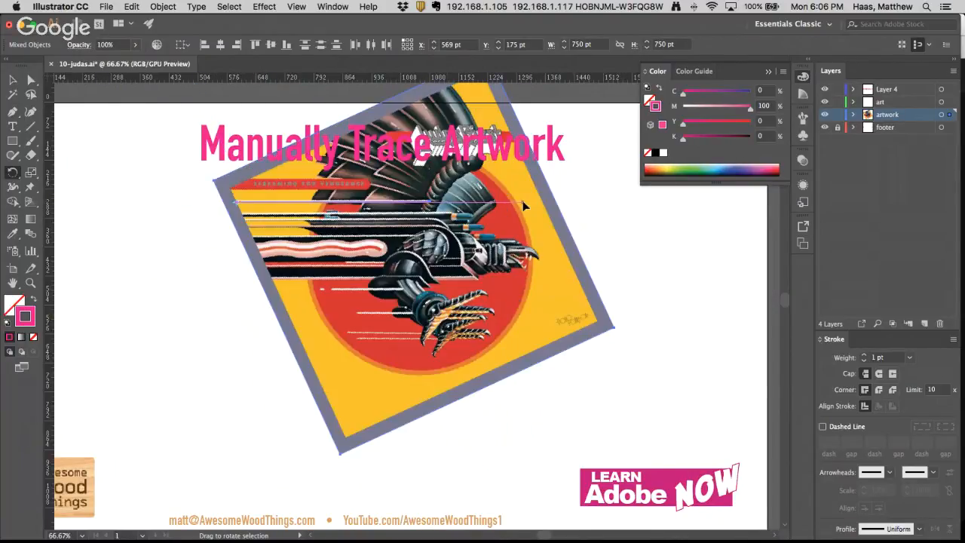
Examine up close how level the rotated stripes and the Pen segment run
{"action": "left_click", "coordinate": [361, 243], "text": "super"}
{"action": "left_click", "coordinate": [361, 242], "text": "super"}
{"action": "left_click", "coordinate": [361, 242], "text": "super"}
{"action": "left_click_drag", "start_coordinate": [510, 381], "coordinate": [355, 353]}
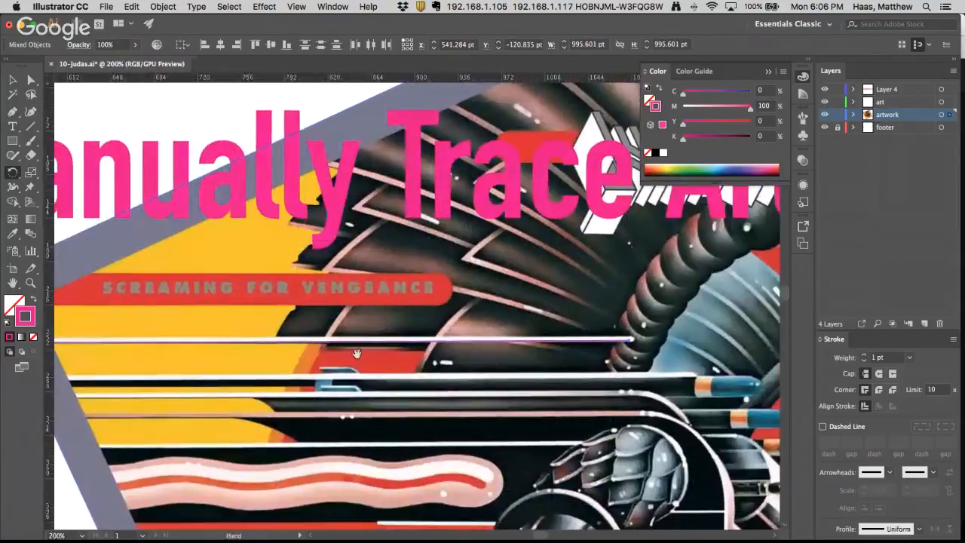
{"action": "left_click_drag", "start_coordinate": [419, 356], "coordinate": [394, 406]}
{"action": "left_click", "coordinate": [394, 405], "text": "alt+super"}
{"action": "left_click", "coordinate": [395, 406], "text": "alt+super"}
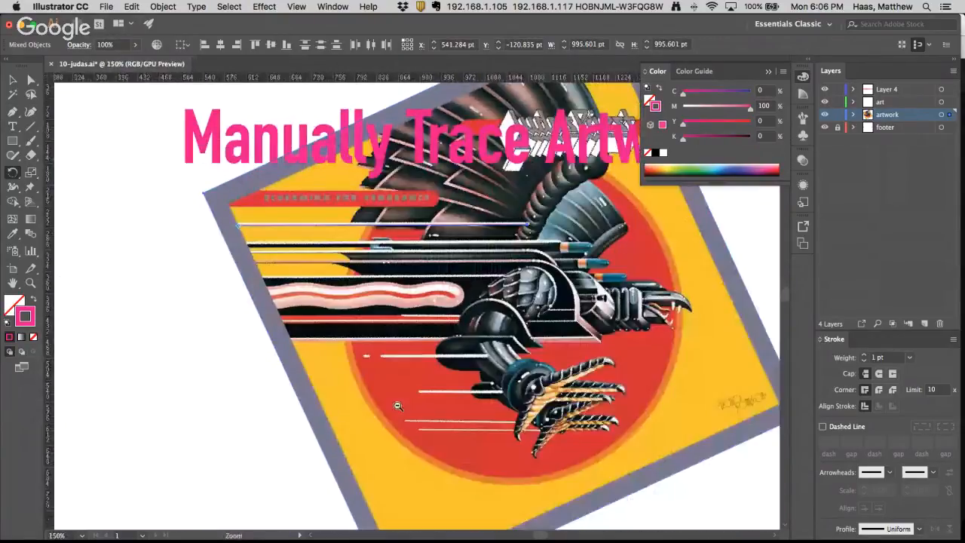
Move the rotated image and the Pen segment down about 176 pt, and deselect them
{"action": "left_click_drag", "start_coordinate": [419, 268], "coordinate": [338, 364]}
{"action": "left_click_drag", "start_coordinate": [342, 324], "coordinate": [346, 431]}
{"action": "left_click_drag", "start_coordinate": [352, 393], "coordinate": [349, 185]}
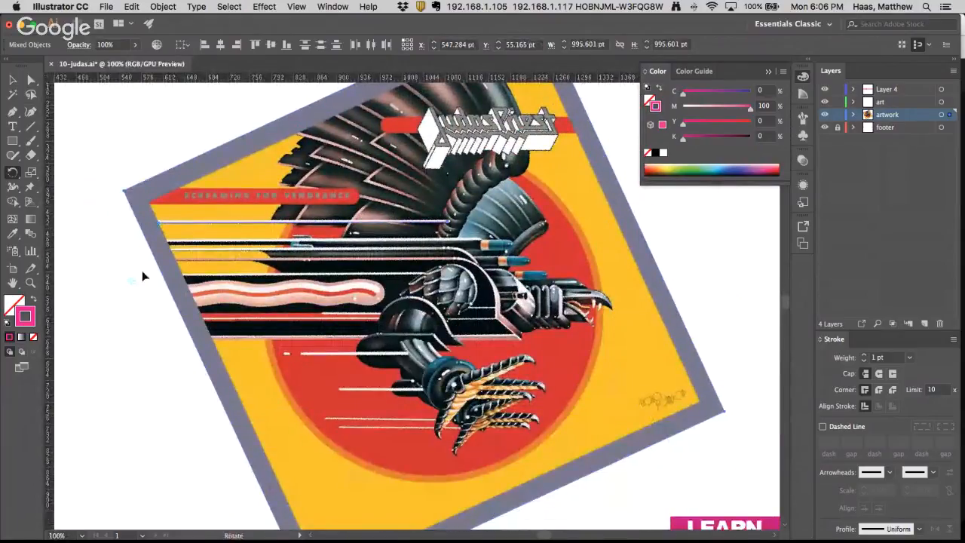
{"action": "key", "text": "a"}
{"action": "left_click", "coordinate": [89, 267]}
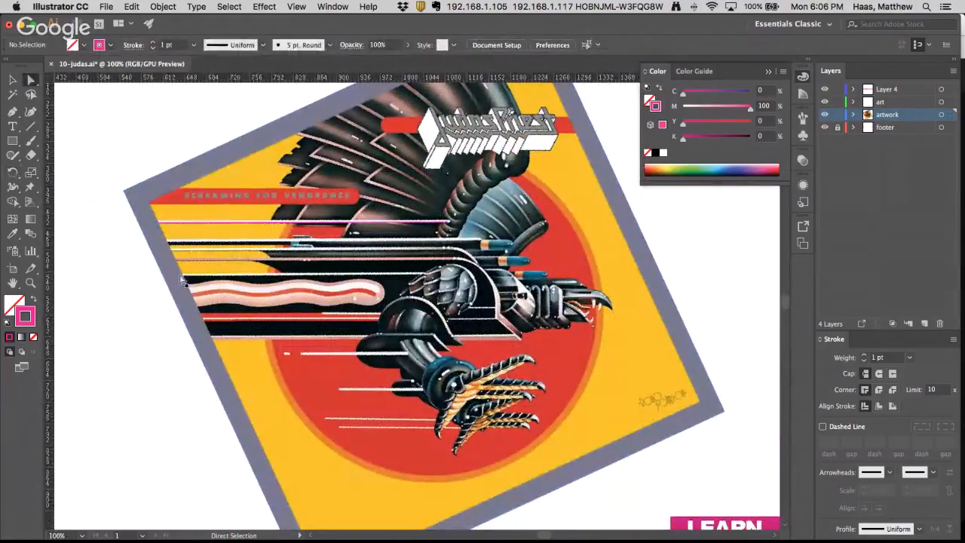
Delete the straight Pen segment lying on the uppermost white stripe
{"action": "key", "text": "v"}
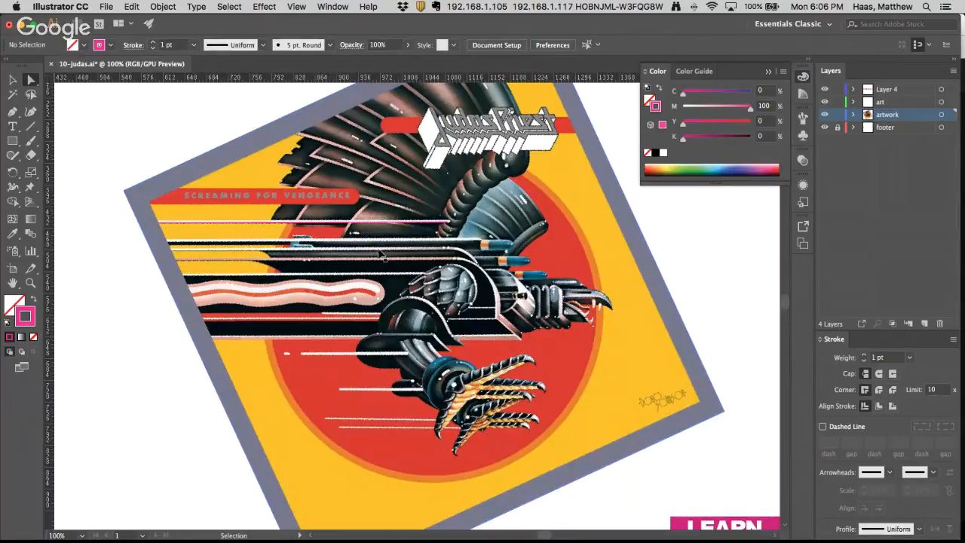
{"action": "key", "text": "a"}
{"action": "left_click", "coordinate": [420, 222]}
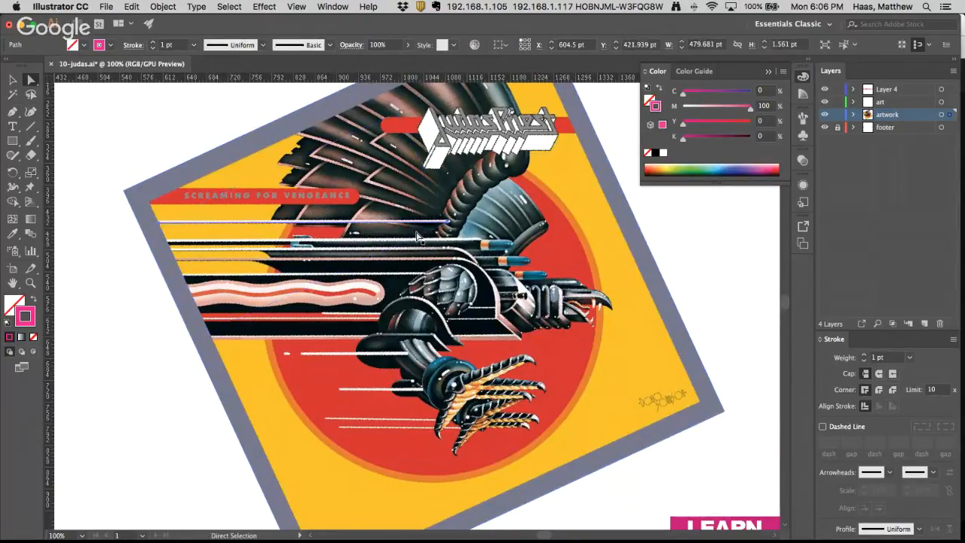
Select the rotated album cover image and lock it in place
{"action": "left_click", "coordinate": [418, 237]}
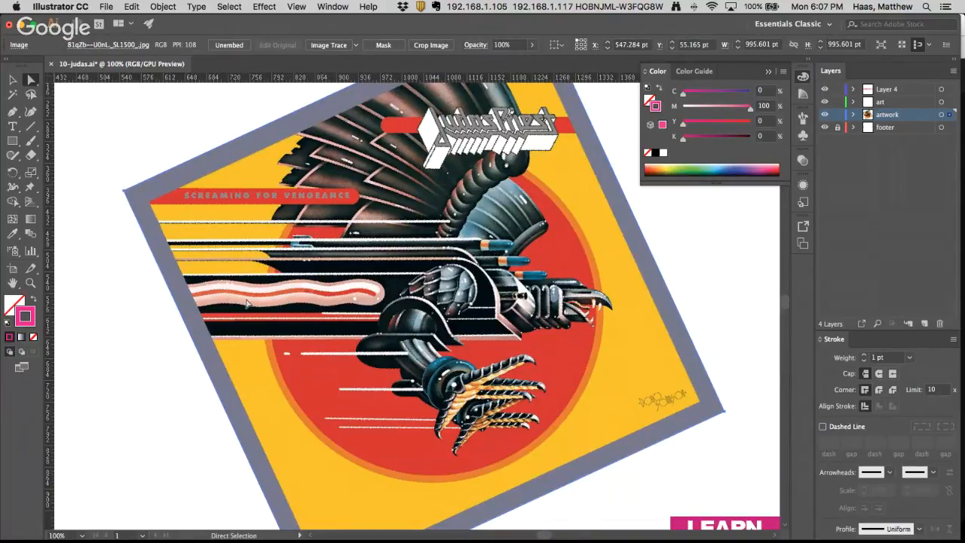
{"action": "left_click", "coordinate": [162, 7]}
{"action": "mouse_move", "coordinate": [166, 76]}
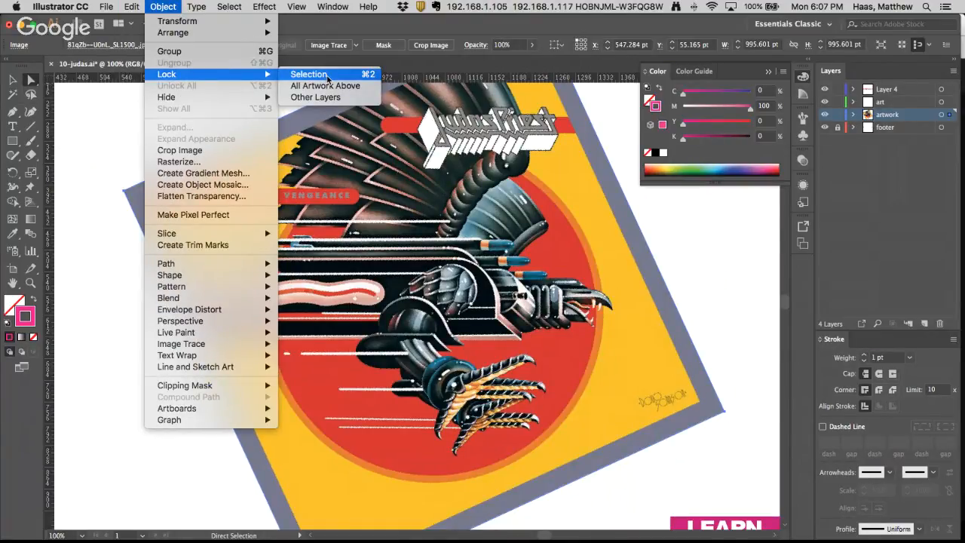
{"action": "left_click", "coordinate": [327, 77]}
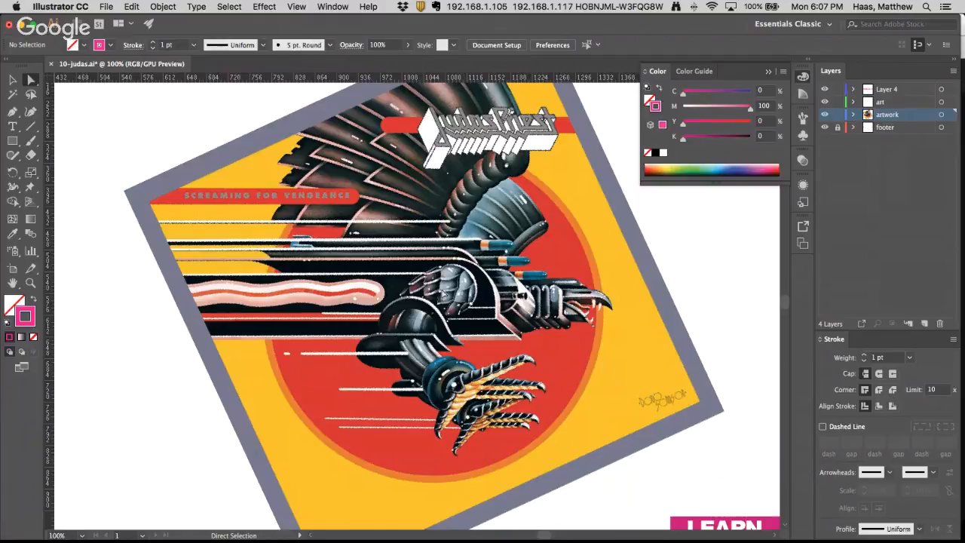
Delete the "Manually Trace Artwork" title text from the artboard
{"action": "key", "text": "super+space"}
{"action": "left_click", "coordinate": [450, 302], "text": "alt+super"}
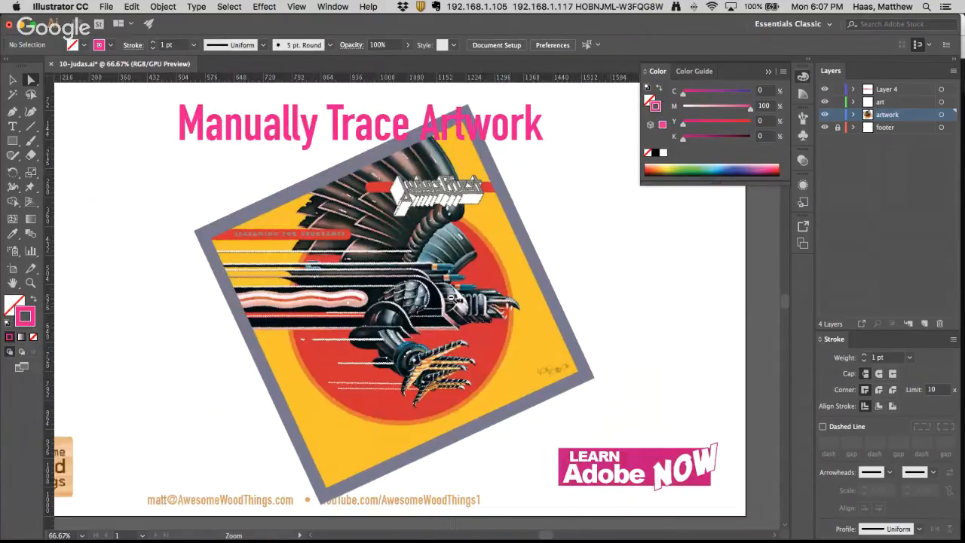
{"action": "left_click", "coordinate": [327, 143]}
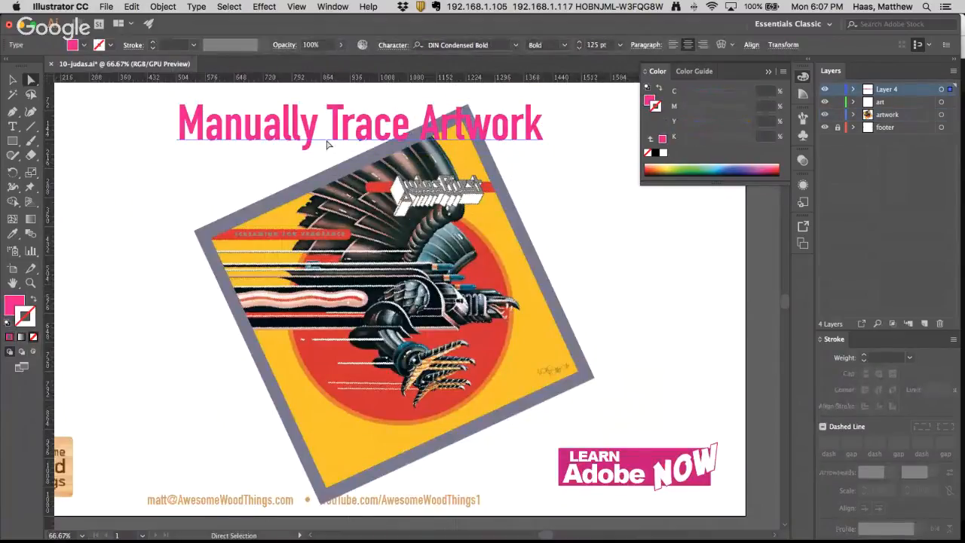
{"action": "key", "text": "Delete"}
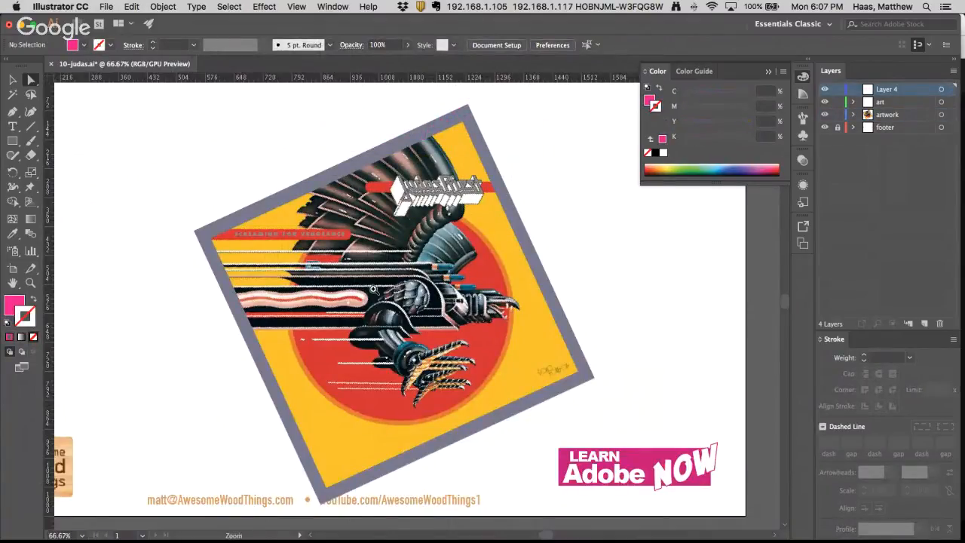
Examine the rotated artwork's stripes, wing, head and claws to plan which shapes to trace
{"action": "left_click", "coordinate": [374, 290], "text": "super"}
{"action": "left_click", "coordinate": [375, 289], "text": "super"}
{"action": "left_click_drag", "start_coordinate": [460, 325], "coordinate": [376, 403]}
{"action": "mouse_move", "coordinate": [446, 281]}
{"action": "left_mouse_down"}
{"action": "mouse_move", "coordinate": [460, 197]}
{"action": "mouse_move", "coordinate": [455, 277]}
{"action": "mouse_move", "coordinate": [459, 233]}
{"action": "mouse_move", "coordinate": [438, 282]}
{"action": "mouse_move", "coordinate": [458, 280]}
{"action": "left_mouse_up"}
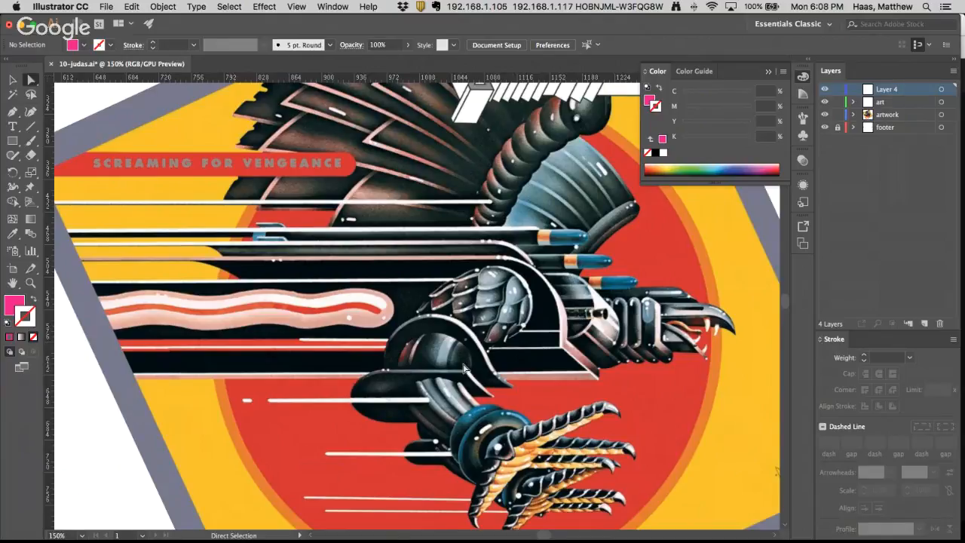
{"action": "key", "text": "v"}
{"action": "key", "text": "super+0"}
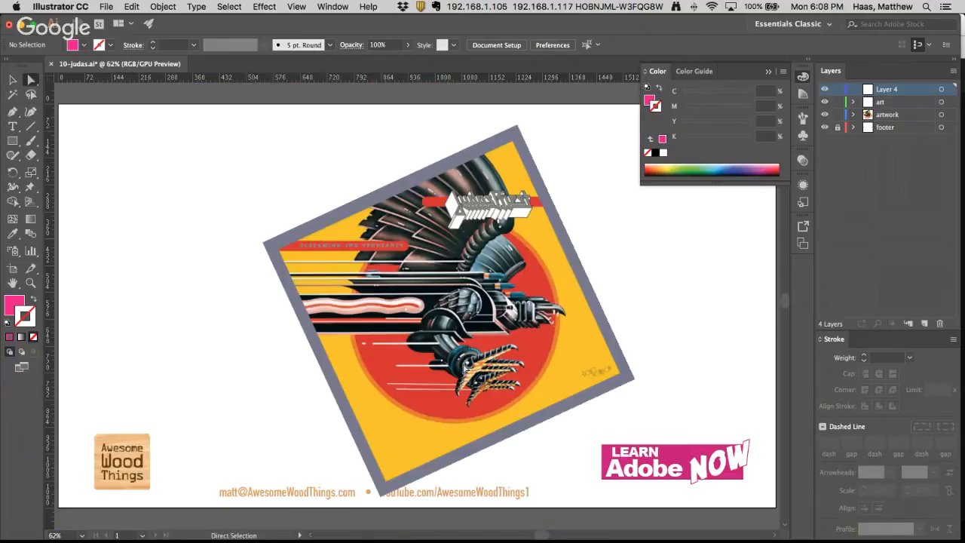
{"action": "key", "text": "z"}
{"action": "left_click", "coordinate": [455, 330]}
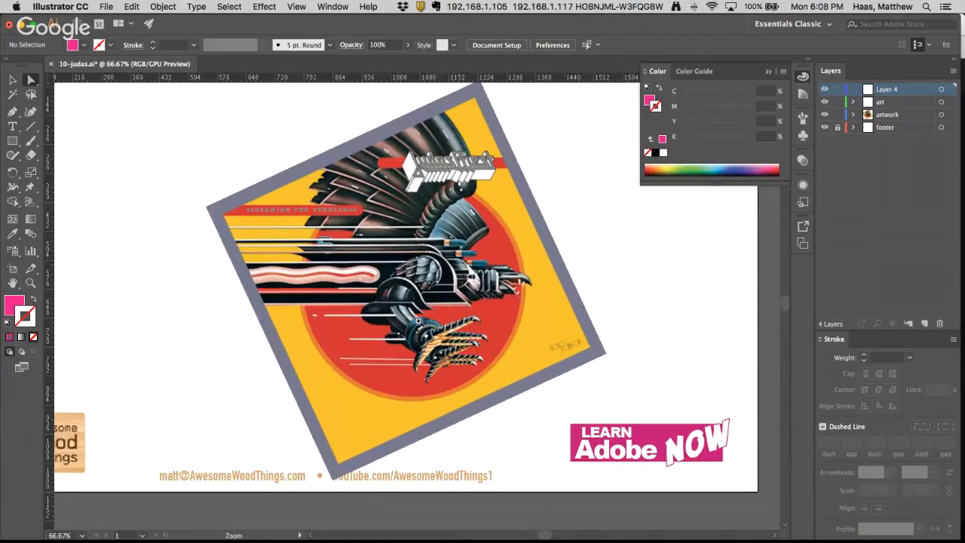
{"action": "left_click", "coordinate": [419, 321]}
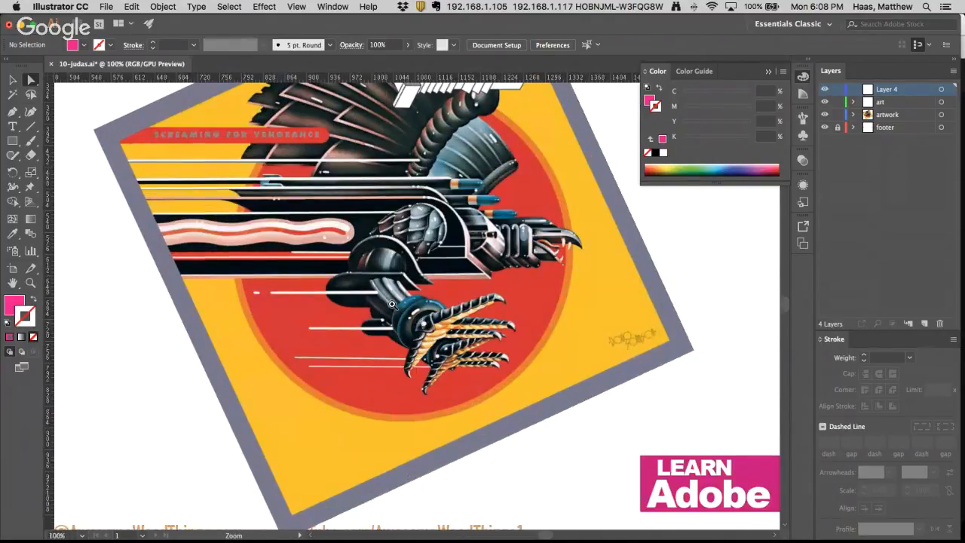
{"action": "left_click", "coordinate": [392, 305]}
{"action": "scroll", "coordinate": [389, 289], "scroll_direction": "up", "scroll_amount": 5}
{"action": "key", "text": "a"}
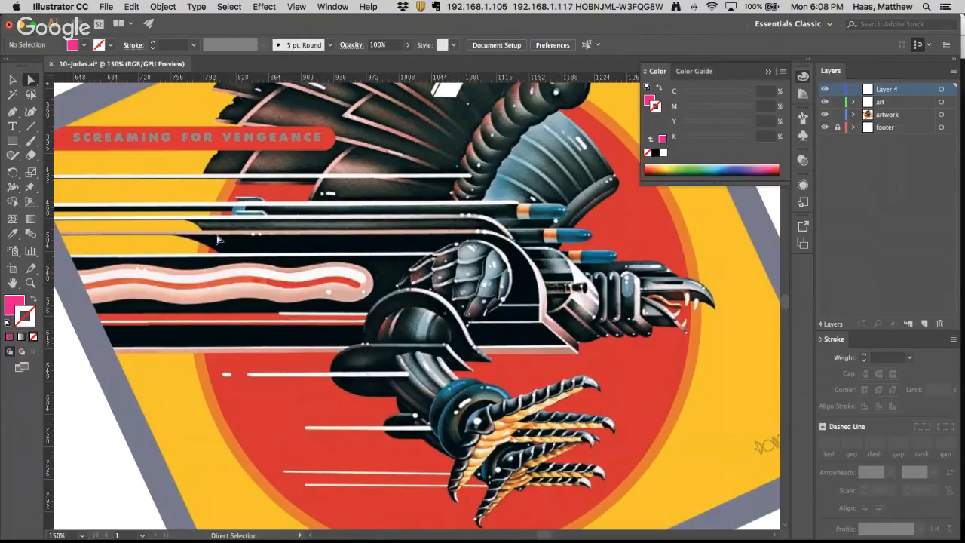
Examine the black striped body closely, from its pointed lower corner near the head to the stripes' starting ends
{"action": "key", "text": "z"}
{"action": "left_click", "coordinate": [560, 339]}
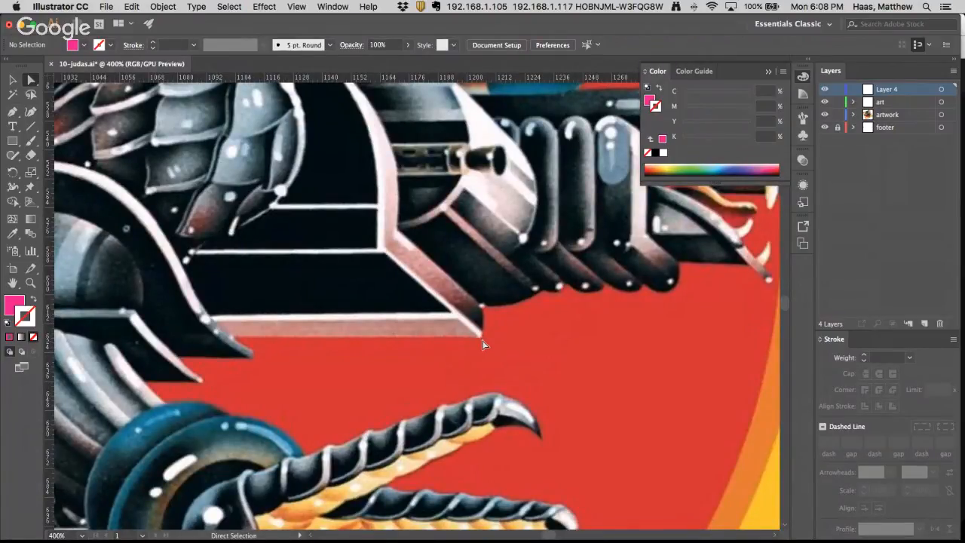
{"action": "left_click", "coordinate": [418, 314], "text": "alt+super"}
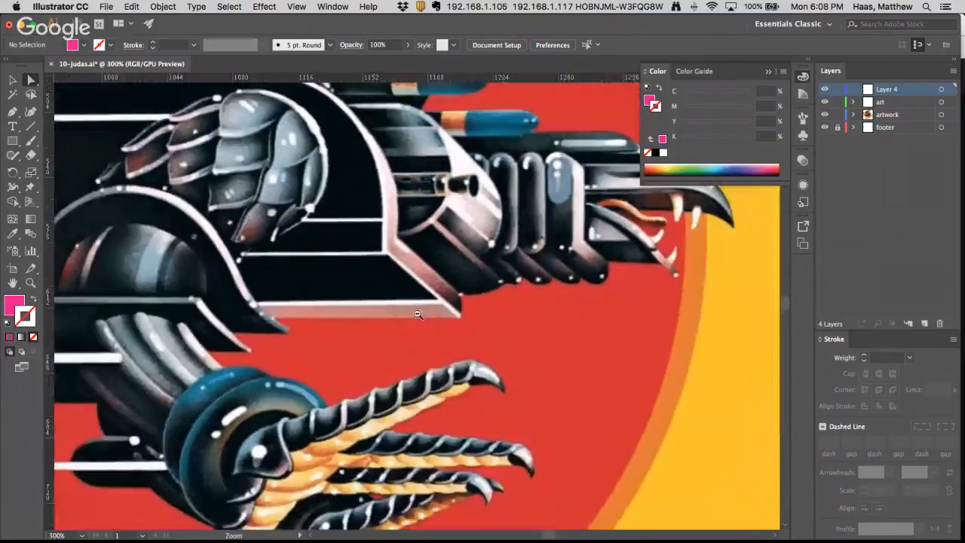
{"action": "left_click_drag", "start_coordinate": [419, 314], "coordinate": [550, 424]}
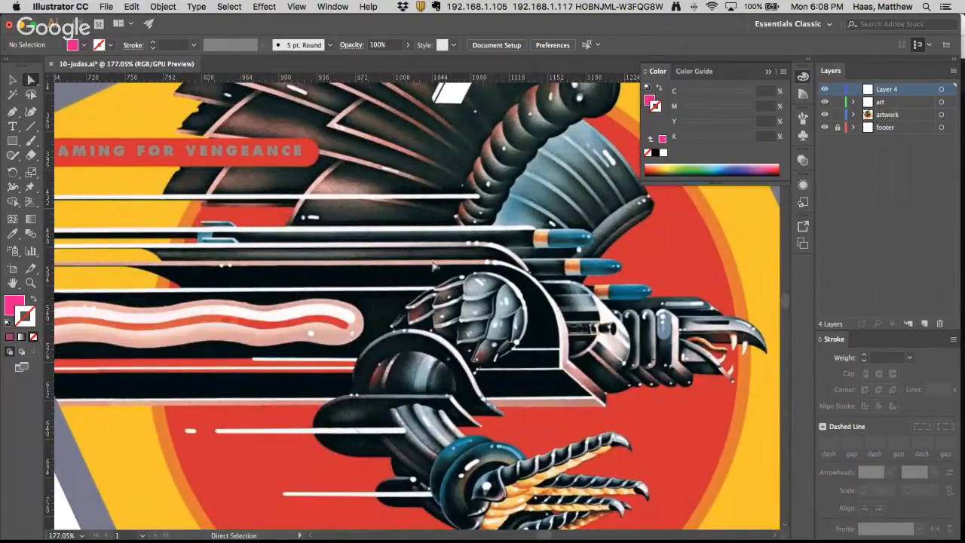
{"action": "scroll", "coordinate": [302, 269], "scroll_direction": "left", "scroll_amount": 5}
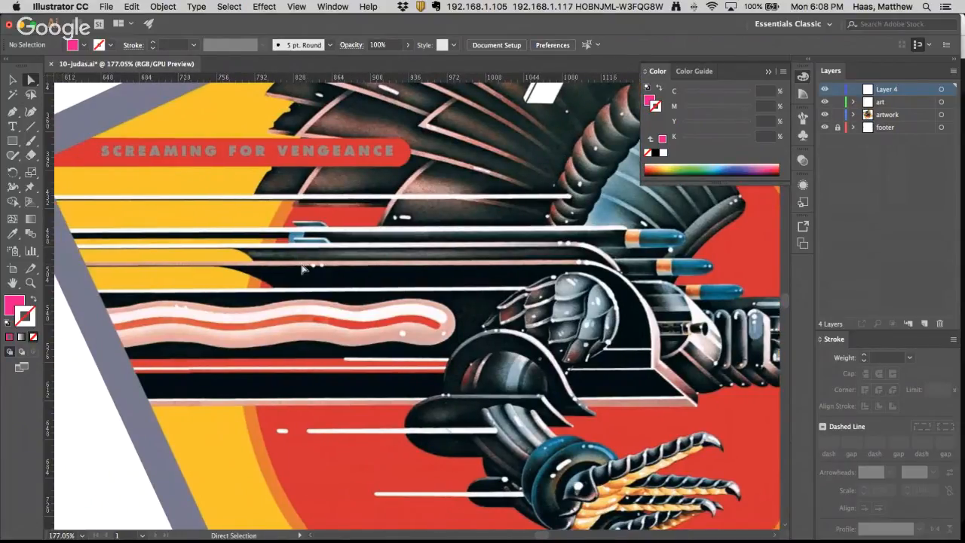
{"action": "left_click", "coordinate": [234, 277], "text": "super"}
{"action": "left_click", "coordinate": [436, 304], "text": "super"}
{"action": "left_click", "coordinate": [377, 294], "text": "alt+super"}
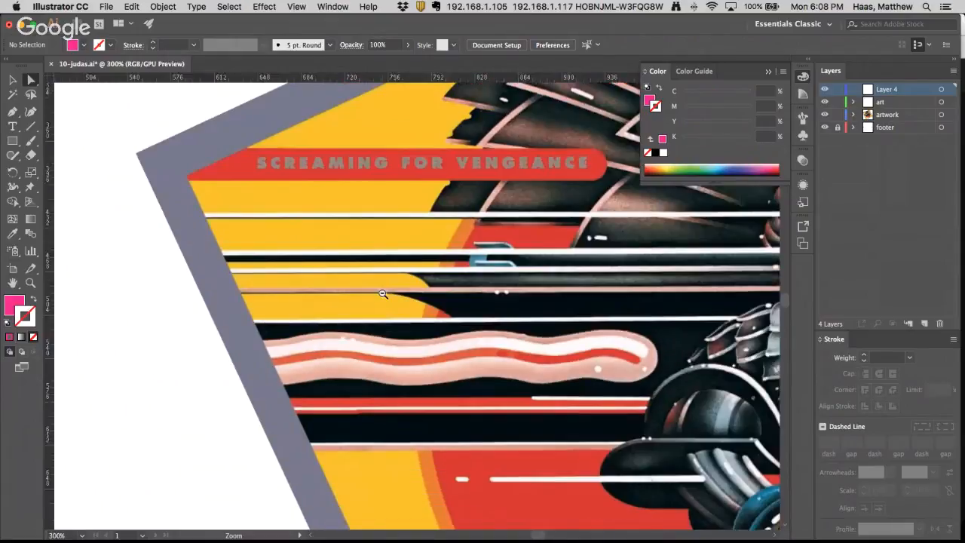
{"action": "left_click", "coordinate": [410, 300], "text": "alt+super"}
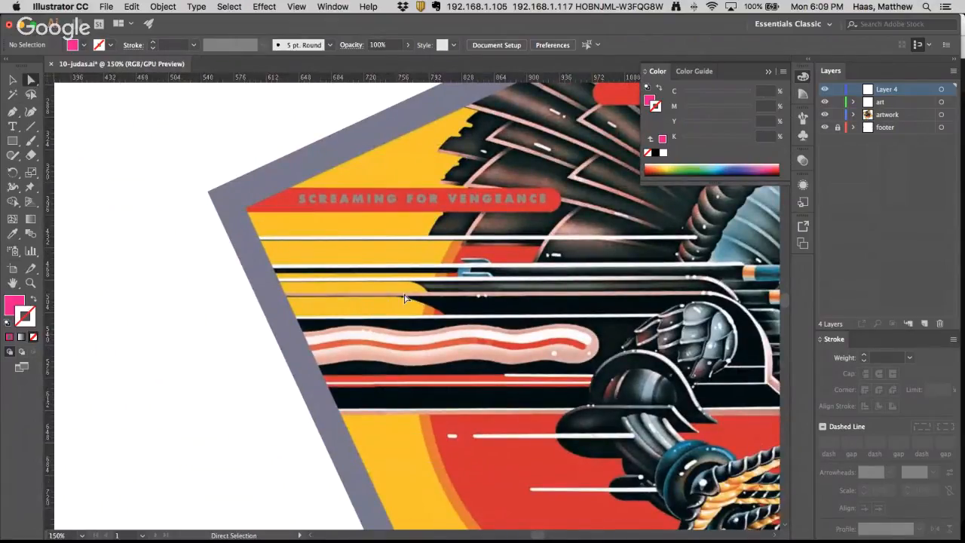
Examine the artwork from the striped body and wing across to the head, beak and claws
{"action": "scroll", "coordinate": [419, 300], "scroll_direction": "right", "scroll_amount": 5}
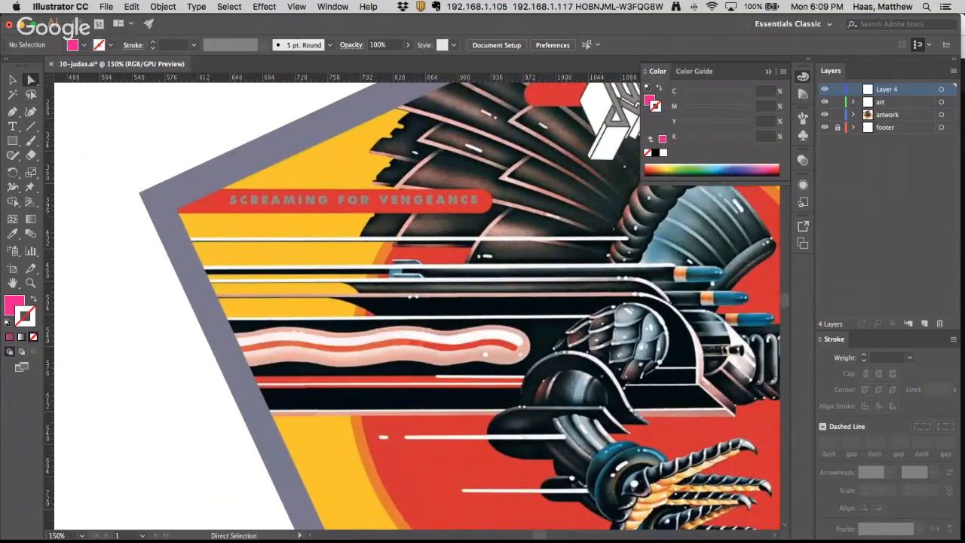
{"action": "key", "text": "super+Tab"}
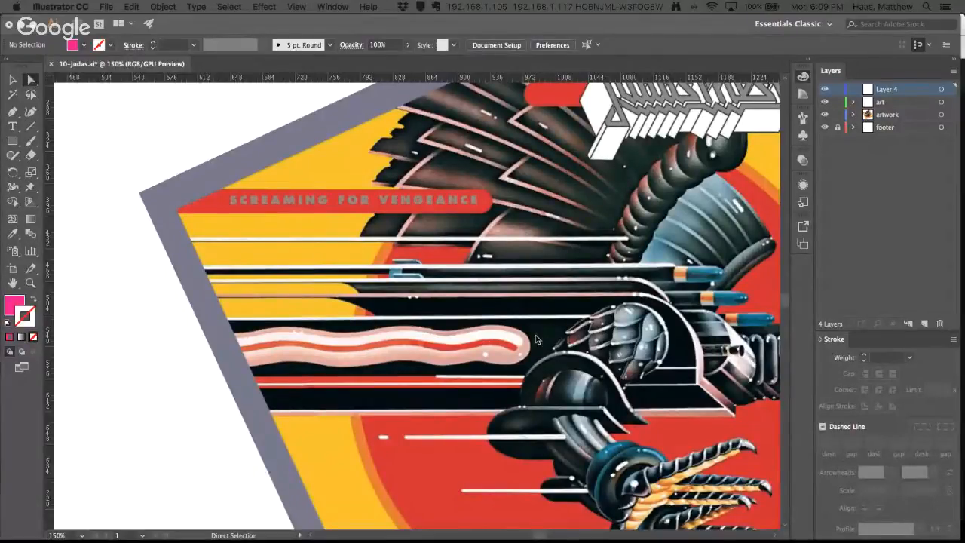
{"action": "scroll", "coordinate": [606, 380], "scroll_direction": "right", "scroll_amount": 5}
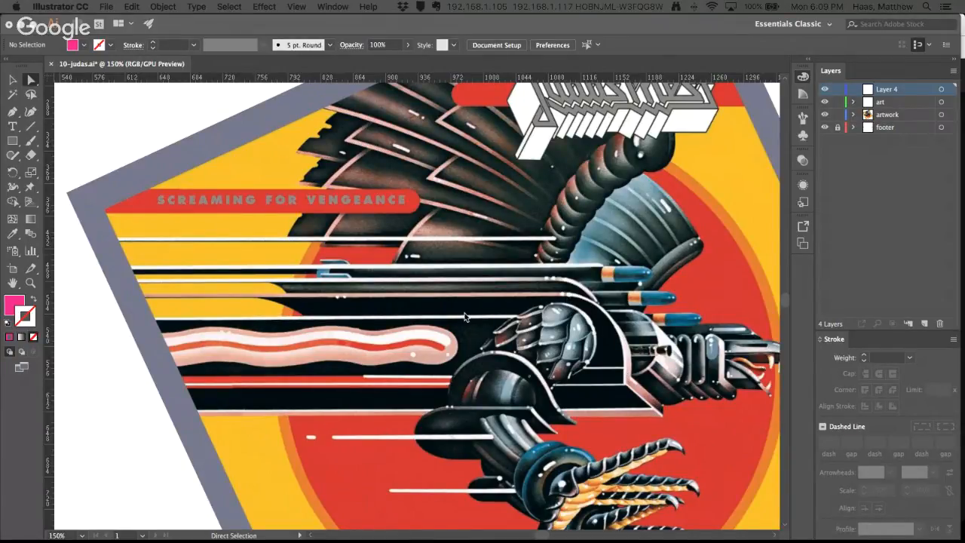
{"action": "scroll", "coordinate": [465, 317], "scroll_direction": "up", "scroll_amount": 3}
{"action": "scroll", "coordinate": [465, 317], "scroll_direction": "right", "scroll_amount": 3}
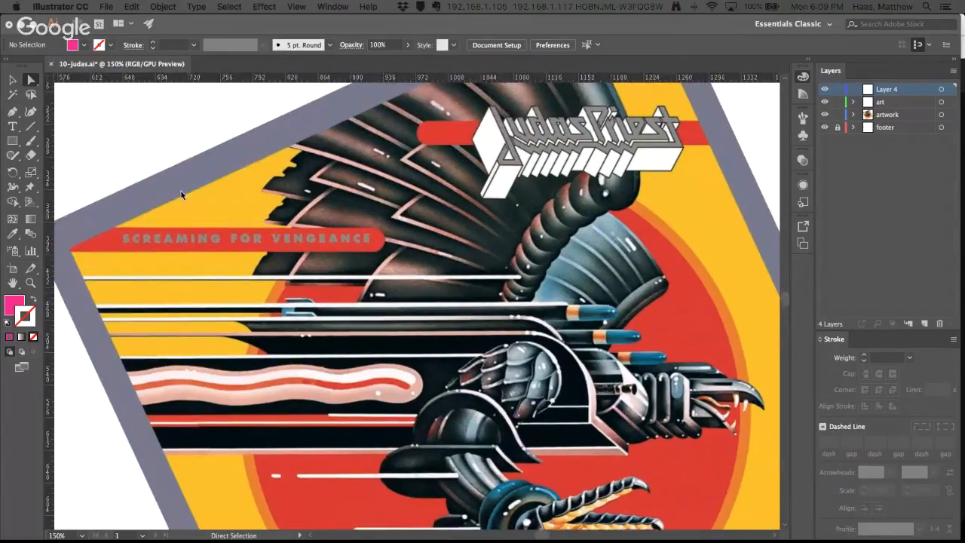
{"action": "scroll", "coordinate": [181, 191], "scroll_direction": "down", "scroll_amount": 5}
{"action": "scroll", "coordinate": [181, 191], "scroll_direction": "right", "scroll_amount": 5}
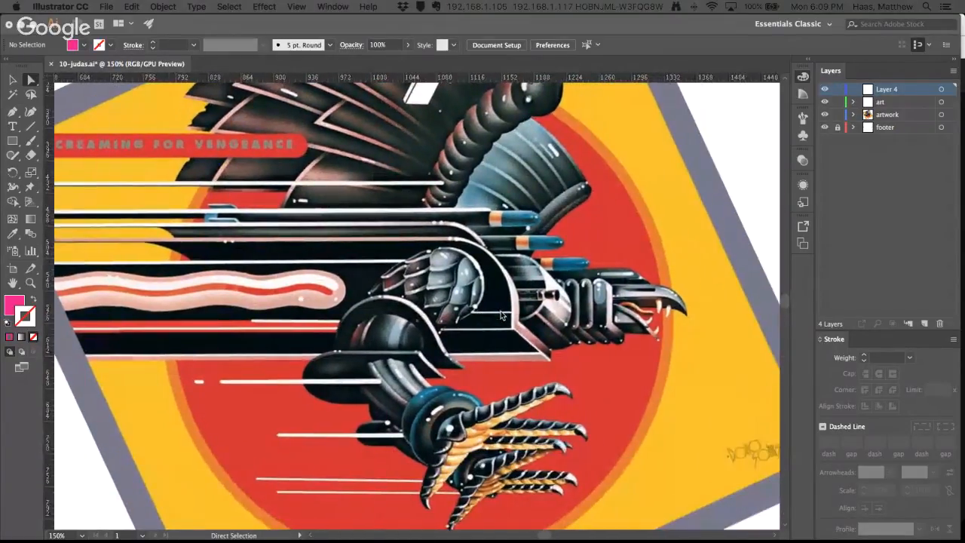
{"action": "scroll", "coordinate": [501, 315], "scroll_direction": "right", "scroll_amount": 3}
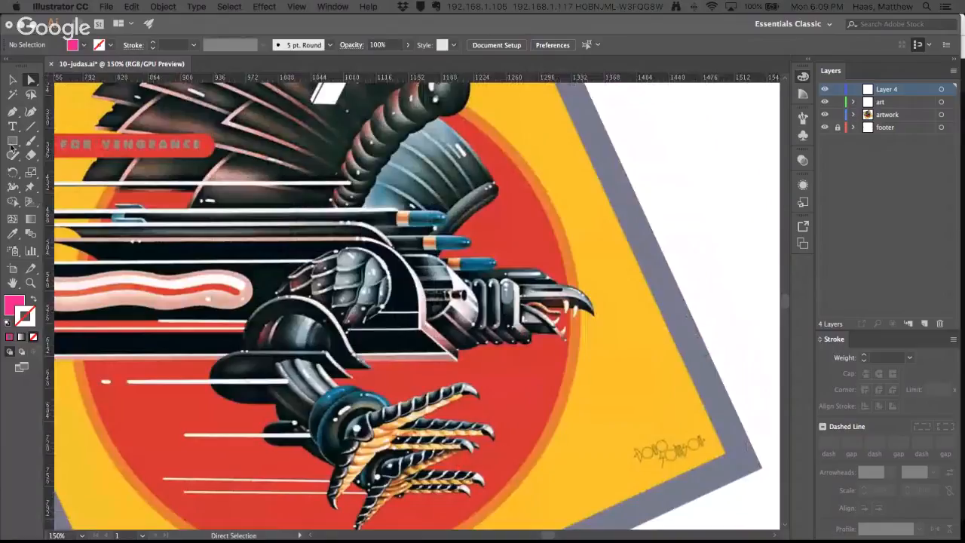
Draw an open Pen path near the upper beak, with a straight horizontal run and a curve ending at the beak's tip
{"action": "left_click", "coordinate": [11, 117]}
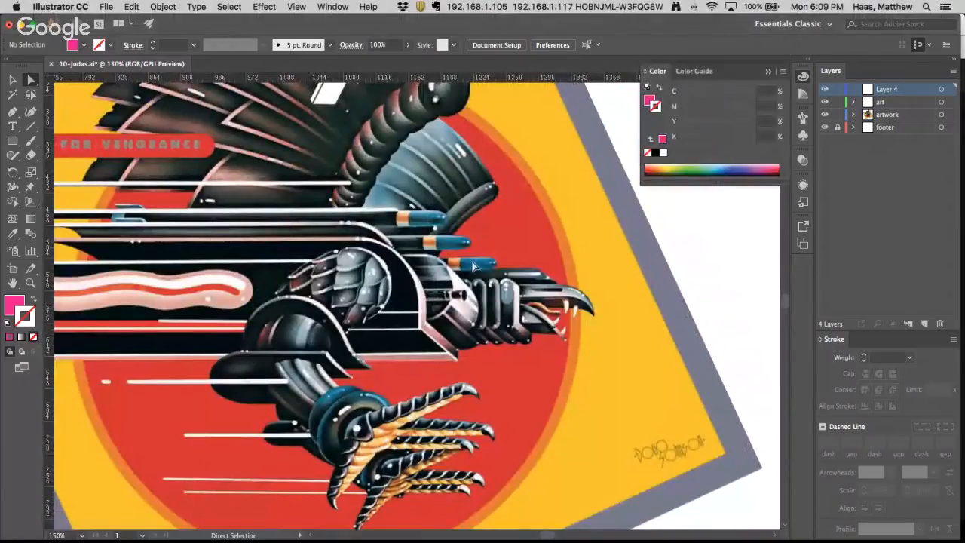
{"action": "left_click", "coordinate": [567, 322], "text": "super"}
{"action": "left_click", "coordinate": [461, 310], "text": "super"}
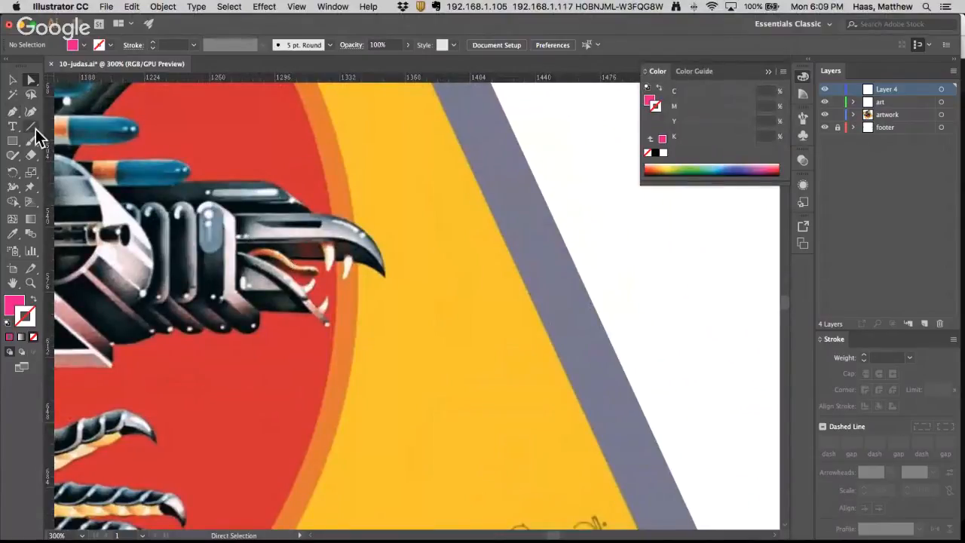
{"action": "left_click", "coordinate": [12, 111]}
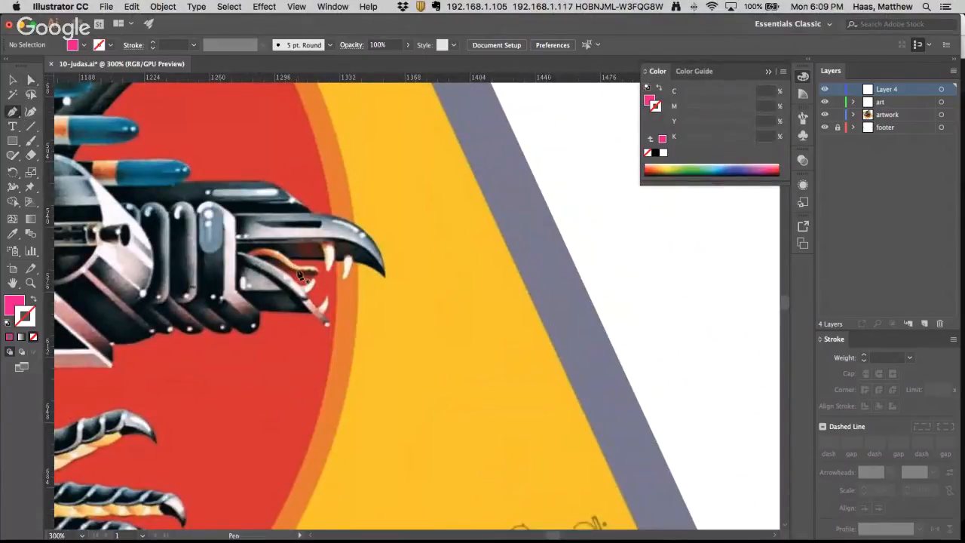
{"action": "left_click", "coordinate": [263, 262]}
{"action": "left_click", "coordinate": [347, 261], "text": "shift"}
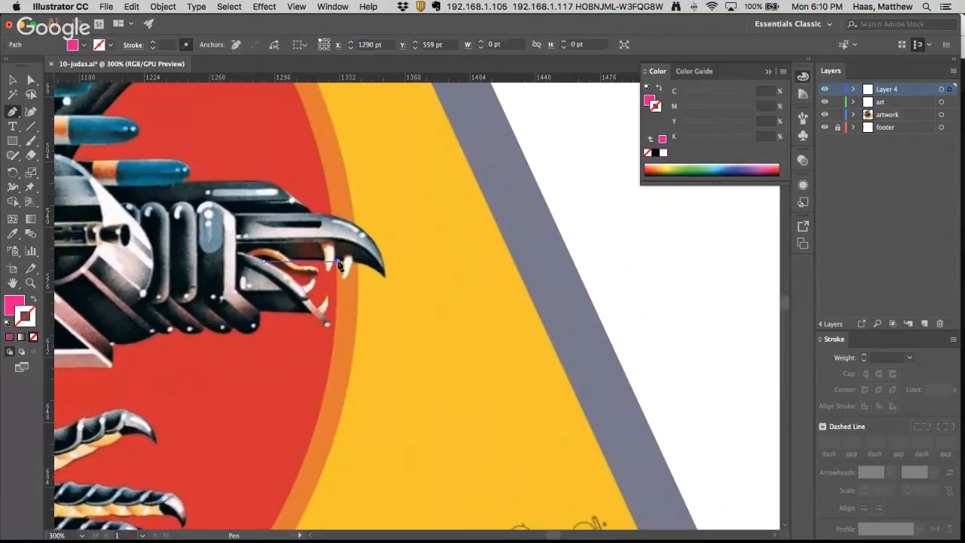
{"action": "left_click_drag", "start_coordinate": [386, 278], "coordinate": [395, 287]}
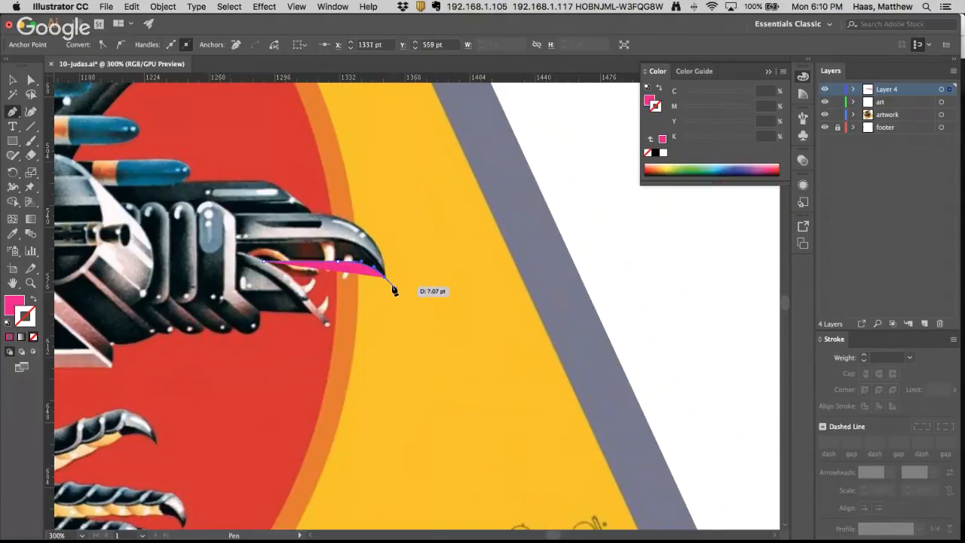
Swap the path's fill and stroke to a magenta stroke with no fill, and move the path onto the upper beak's lower edge
{"action": "left_click", "coordinate": [34, 299]}
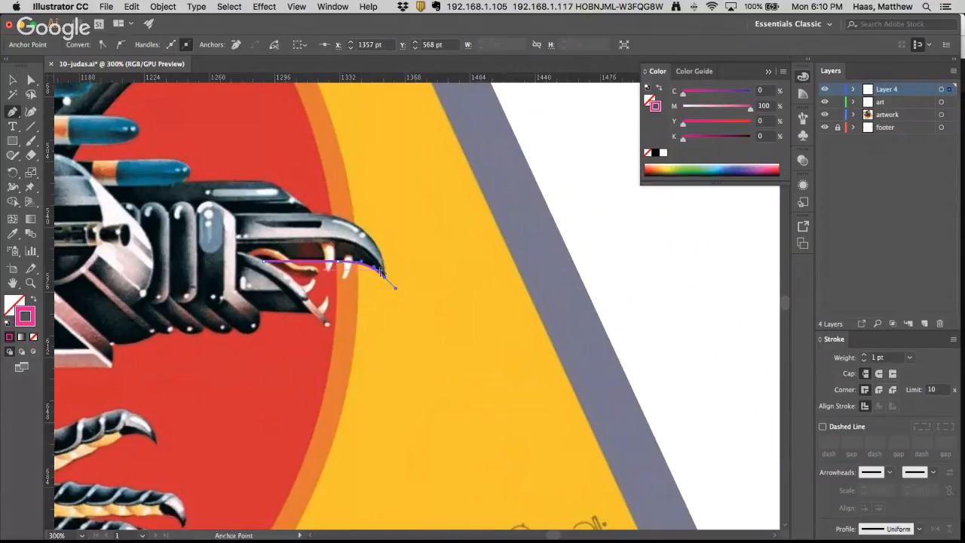
{"action": "key", "text": "v"}
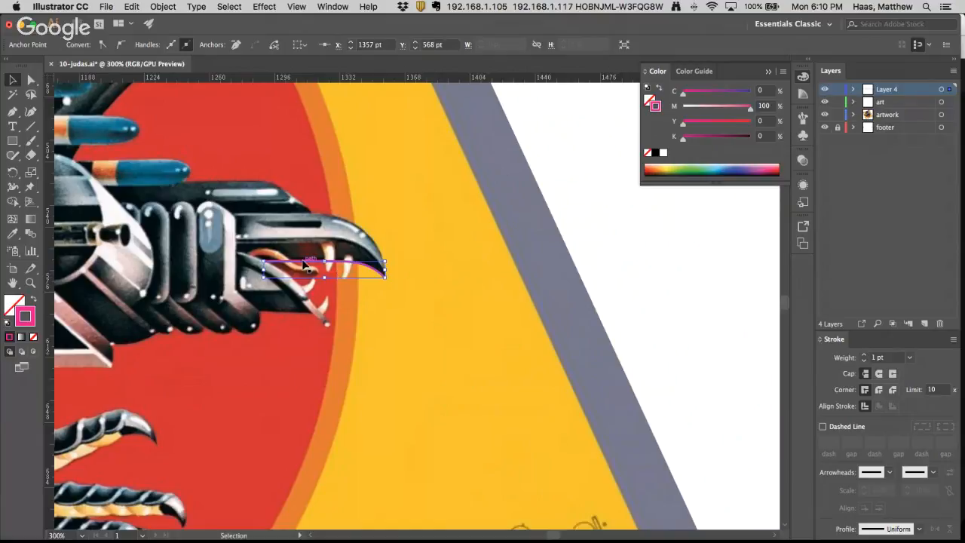
{"action": "left_click_drag", "start_coordinate": [303, 262], "coordinate": [275, 242]}
Extend the path's curved end to the beak's tip and reshape its curve along the grey upper beak's lower edge
{"action": "left_click", "coordinate": [30, 79]}
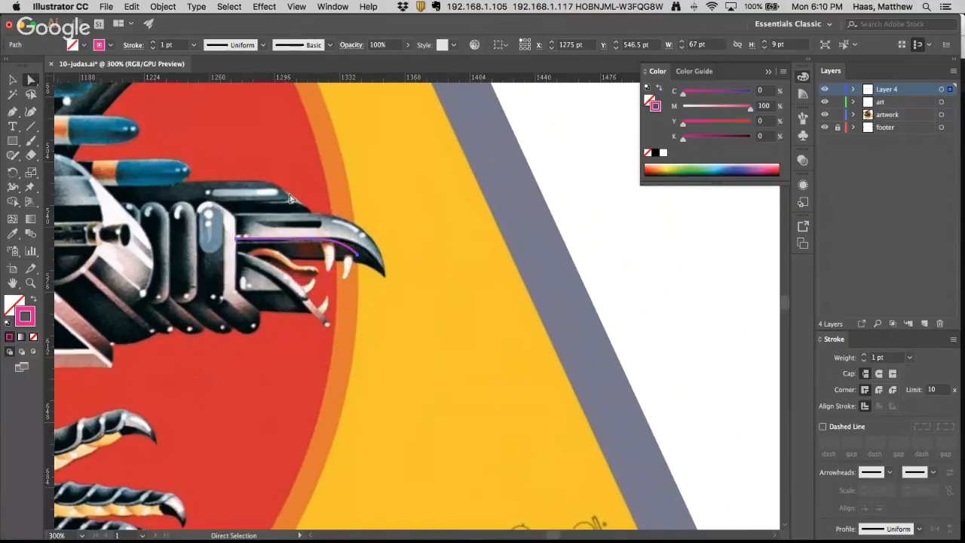
{"action": "left_click_drag", "start_coordinate": [357, 256], "coordinate": [373, 257]}
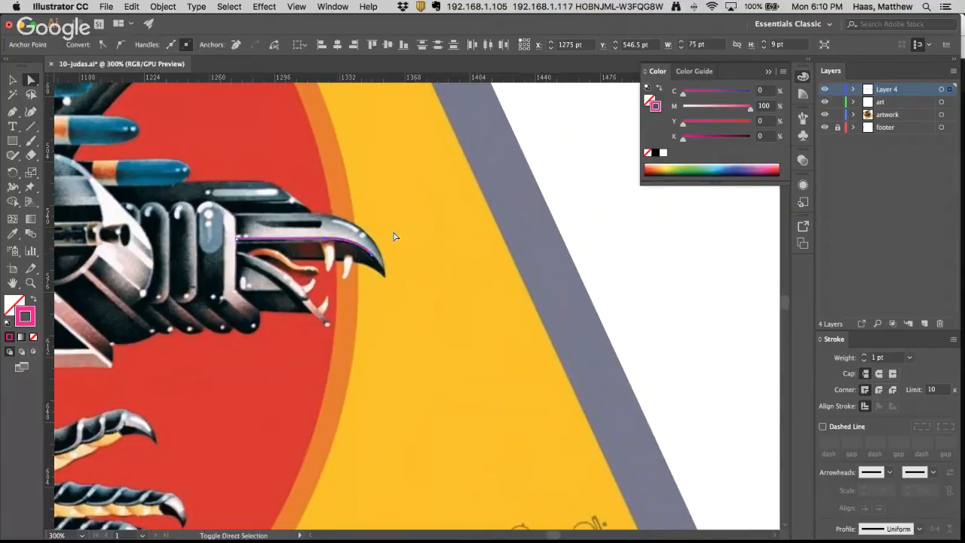
{"action": "left_click", "coordinate": [394, 235]}
{"action": "left_click", "coordinate": [13, 111]}
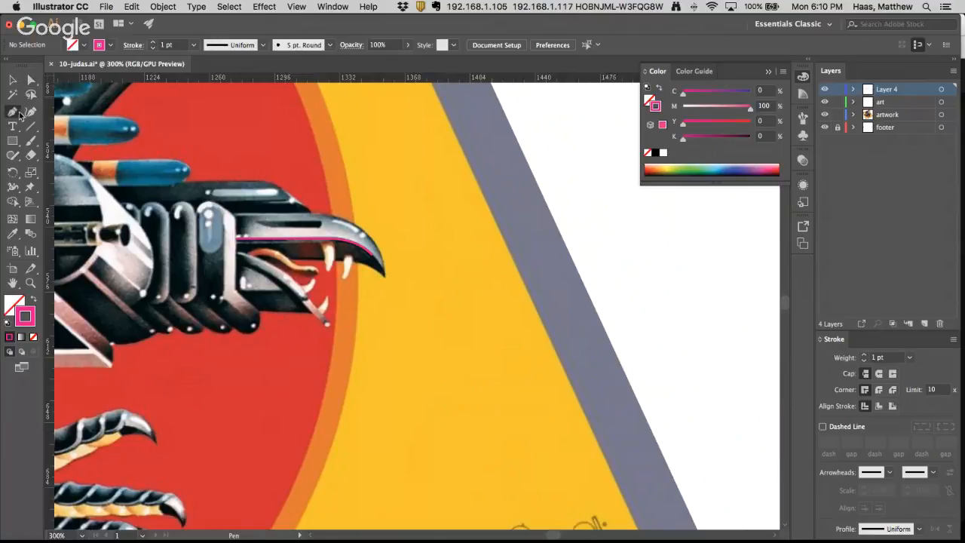
{"action": "left_click_drag", "start_coordinate": [375, 261], "coordinate": [385, 273]}
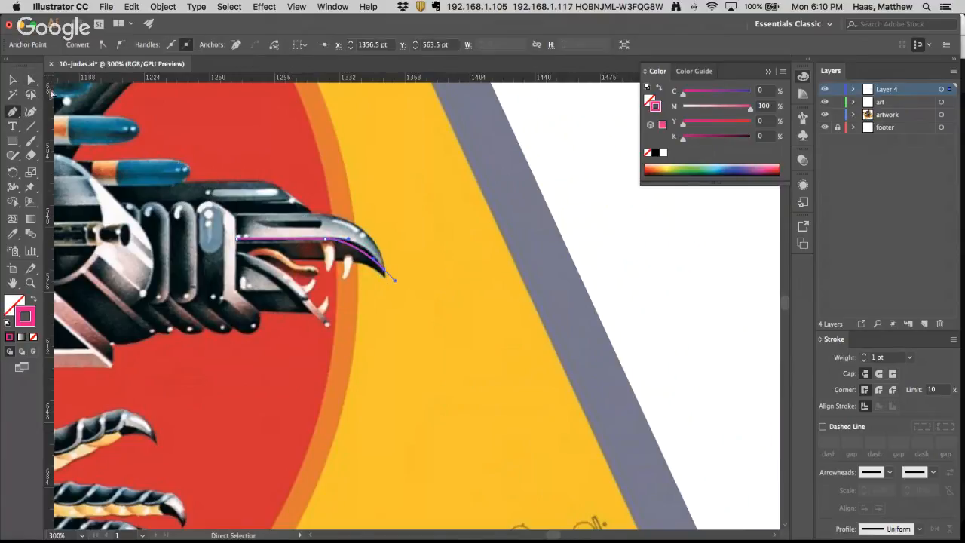
{"action": "key", "text": "a"}
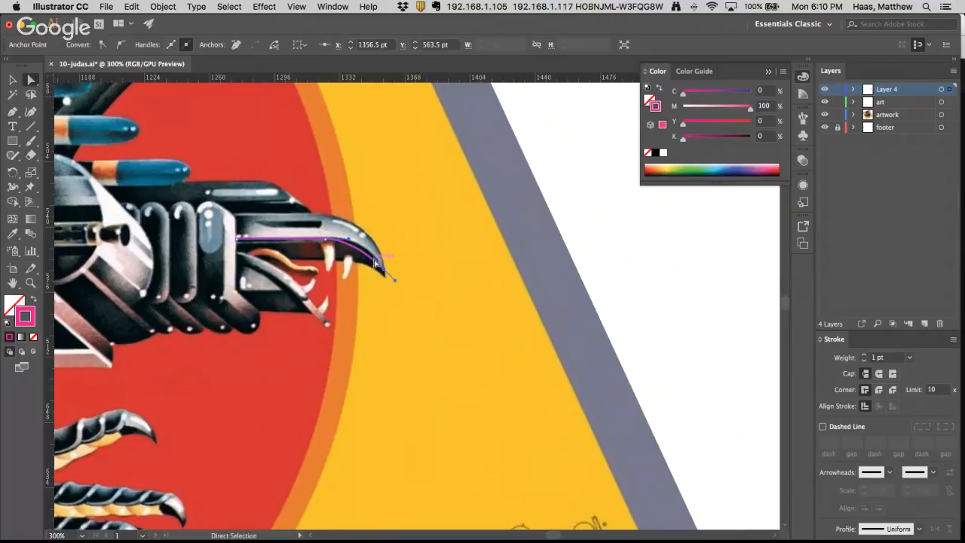
{"action": "left_click_drag", "start_coordinate": [372, 255], "coordinate": [351, 241]}
{"action": "left_click_drag", "start_coordinate": [385, 272], "coordinate": [392, 280]}
Continue the path from the beak's tip along its curved upper edge and straight back to the head, then deselect it
{"action": "left_click", "coordinate": [12, 111]}
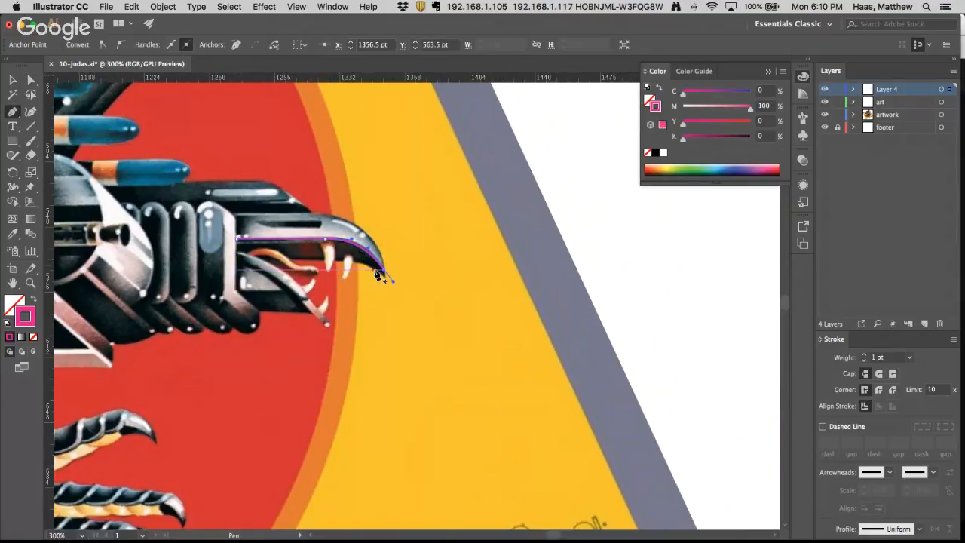
{"action": "left_click_drag", "start_coordinate": [385, 270], "coordinate": [377, 235]}
{"action": "left_click_drag", "start_coordinate": [318, 219], "coordinate": [278, 215]}
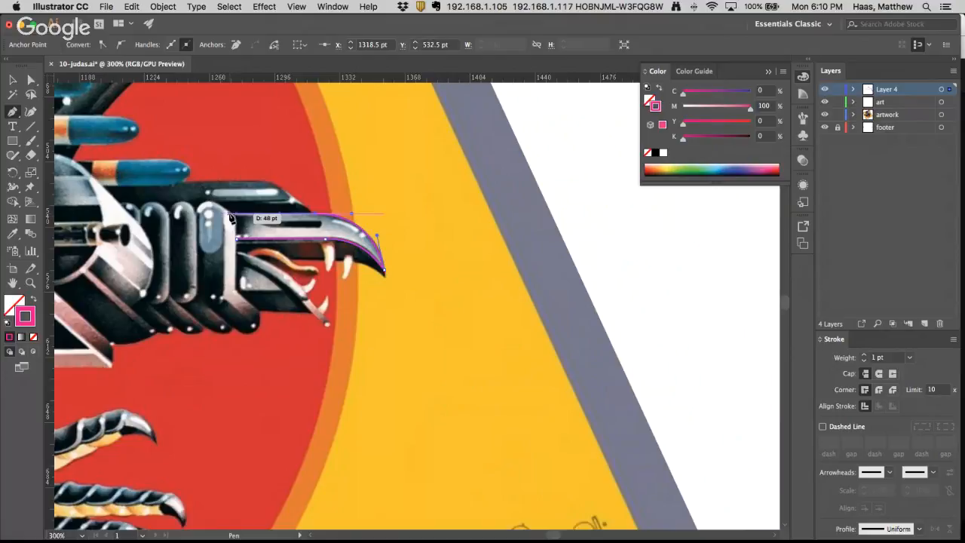
{"action": "left_click", "coordinate": [230, 214]}
{"action": "left_click", "coordinate": [358, 223], "text": "super"}
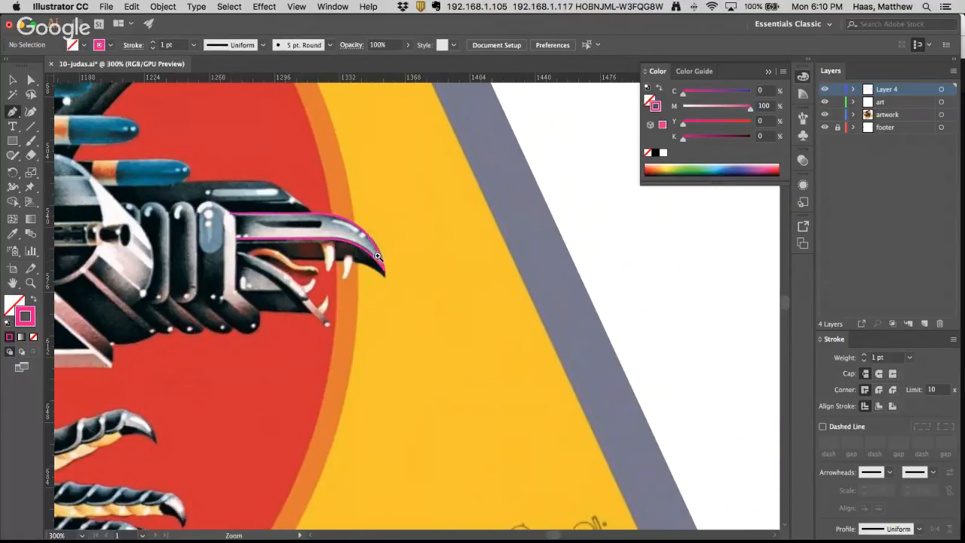
Refine the anchor points and handles of both curves so the outline follows the beak's lower and upper edges more closely
{"action": "key", "text": "super+plus"}
{"action": "key", "text": "super+plus"}
{"action": "left_click", "coordinate": [408, 350], "text": "super"}
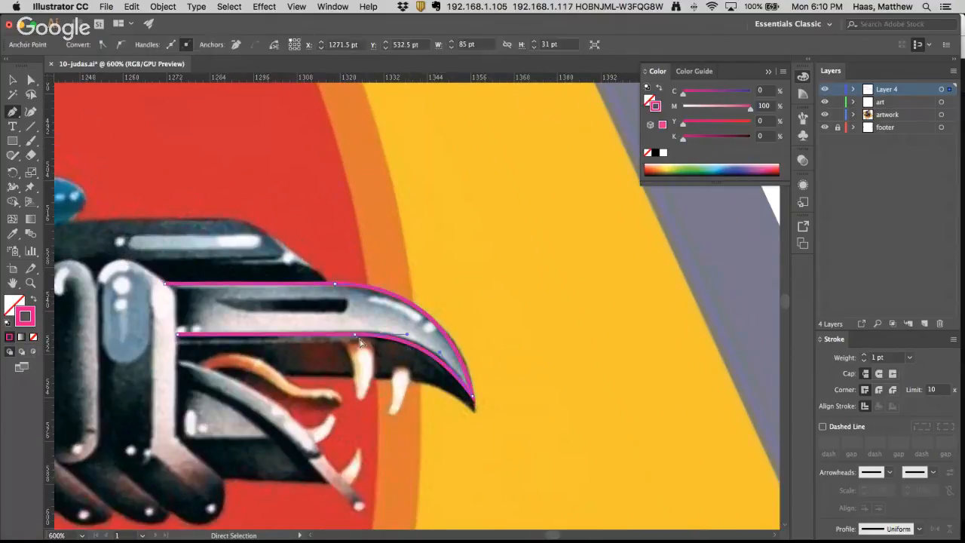
{"action": "left_click", "coordinate": [362, 335], "text": "super"}
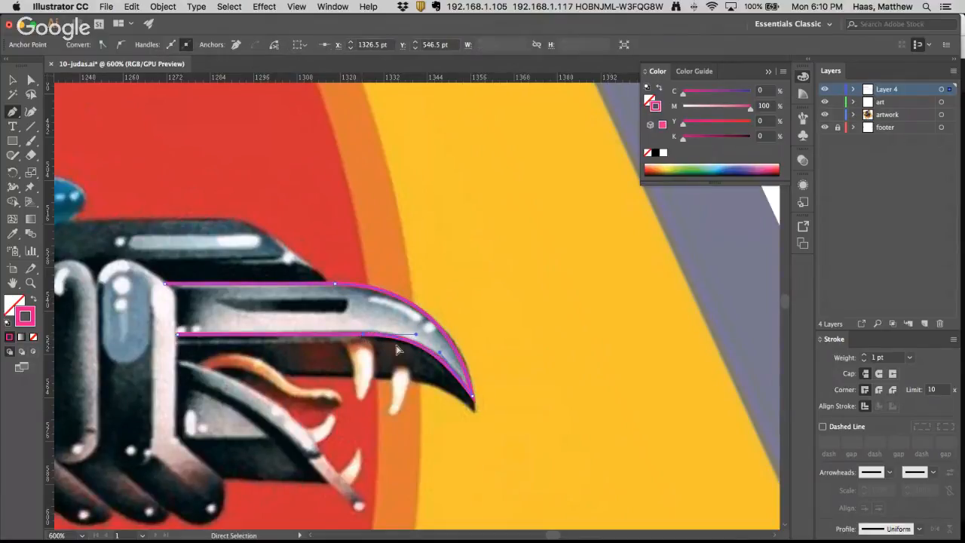
{"action": "left_click", "coordinate": [442, 356], "text": "super"}
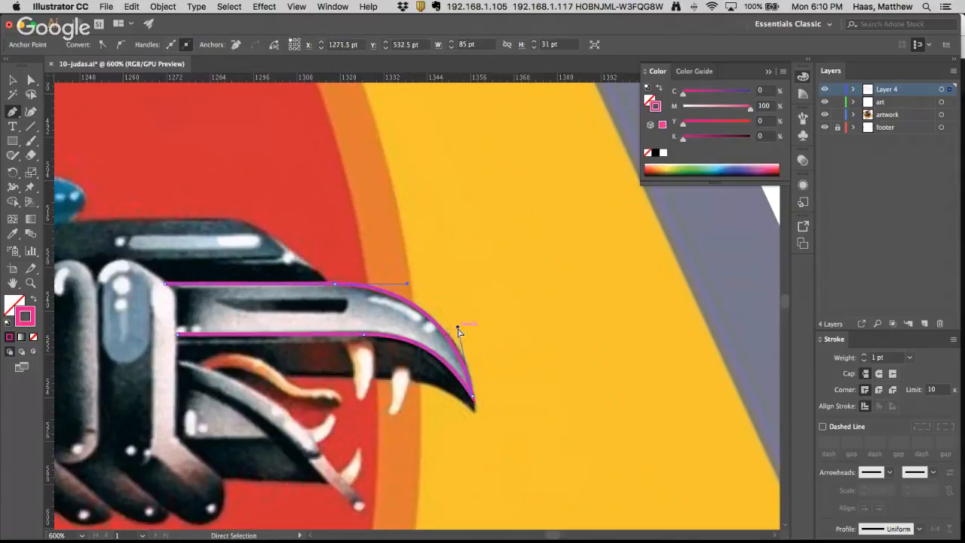
{"action": "left_click_drag", "start_coordinate": [458, 327], "coordinate": [465, 334]}
{"action": "left_click_drag", "start_coordinate": [336, 284], "coordinate": [329, 285]}
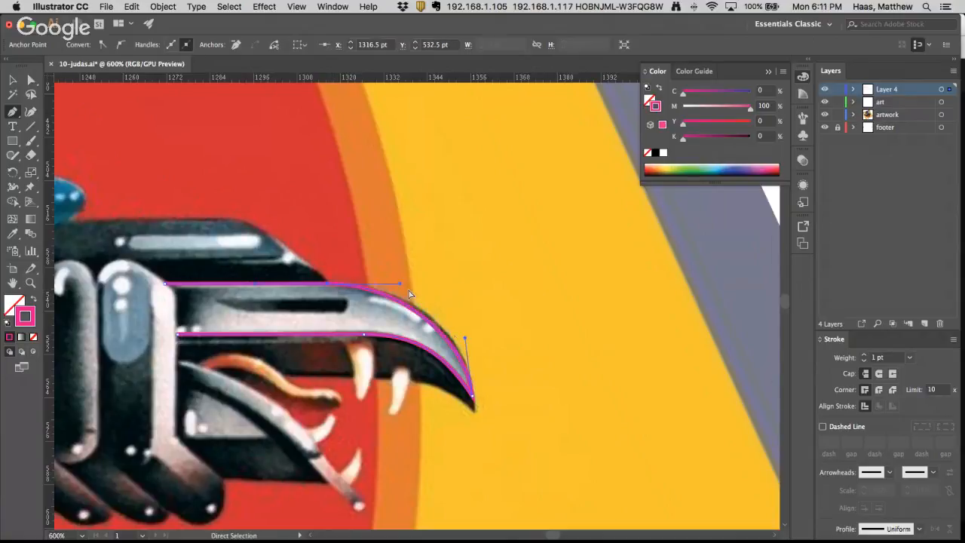
{"action": "left_click_drag", "start_coordinate": [400, 284], "coordinate": [408, 285]}
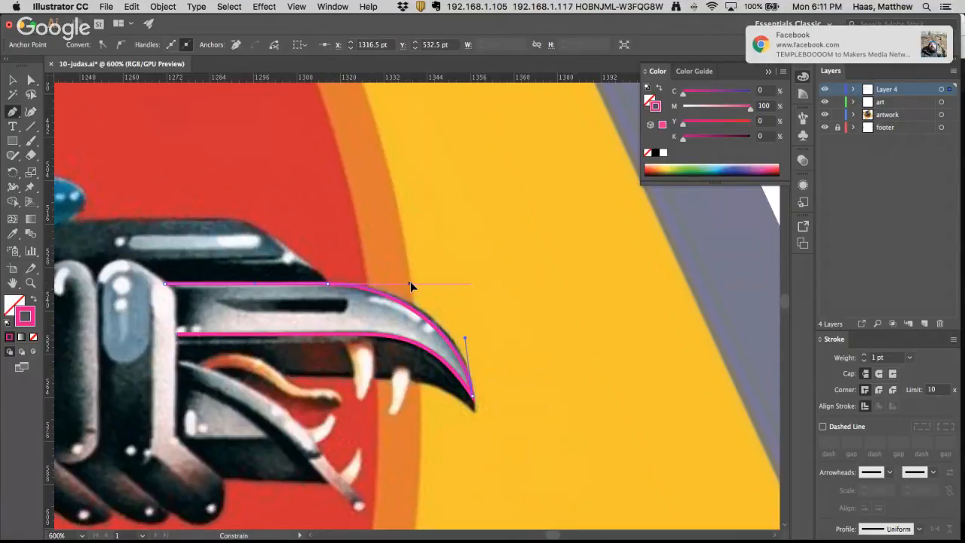
{"action": "left_click", "coordinate": [443, 302], "text": "super"}
Copy the beak path and paste it onto the blank white area beside the album cover
{"action": "left_click", "coordinate": [331, 322], "text": "alt+super"}
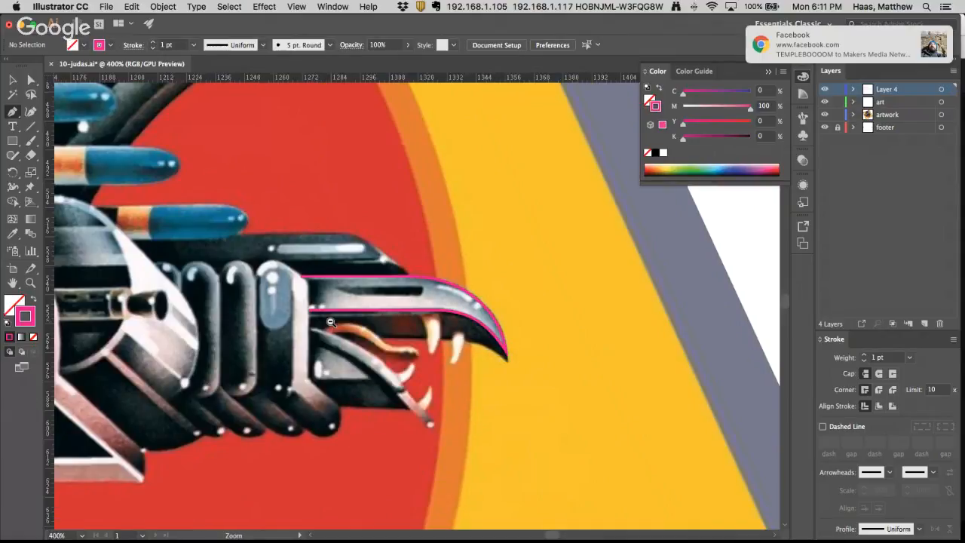
{"action": "left_click", "coordinate": [323, 312]}
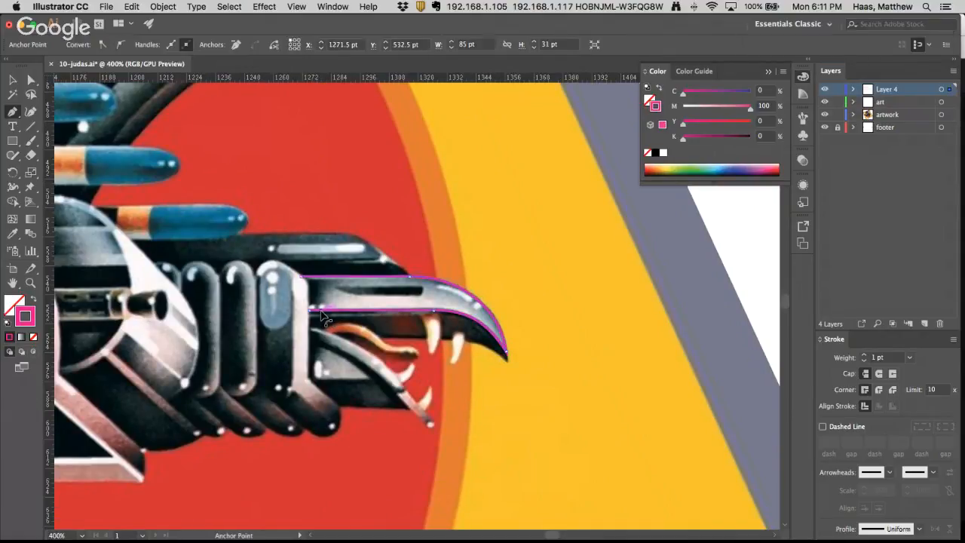
{"action": "left_click", "coordinate": [322, 315], "text": "super"}
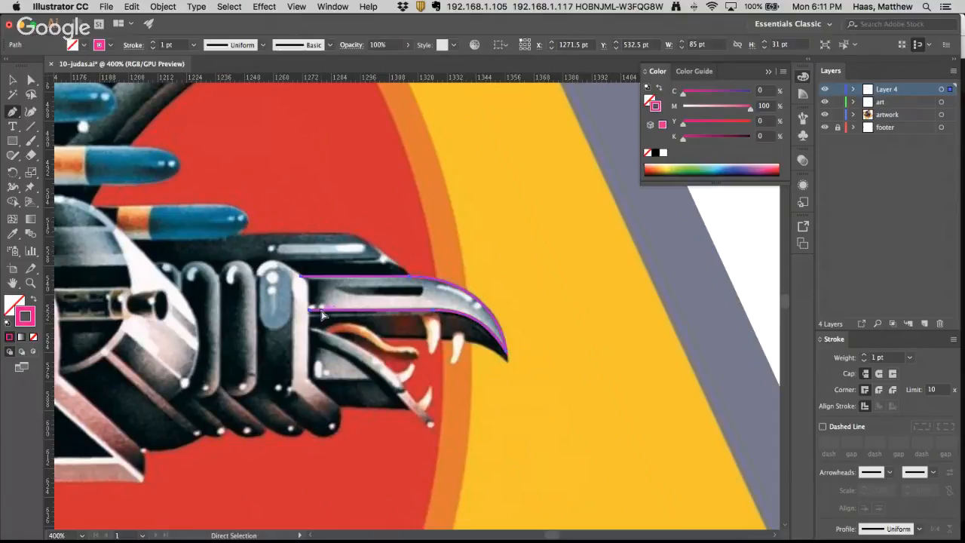
{"action": "scroll", "coordinate": [467, 314], "scroll_direction": "right", "scroll_amount": 10}
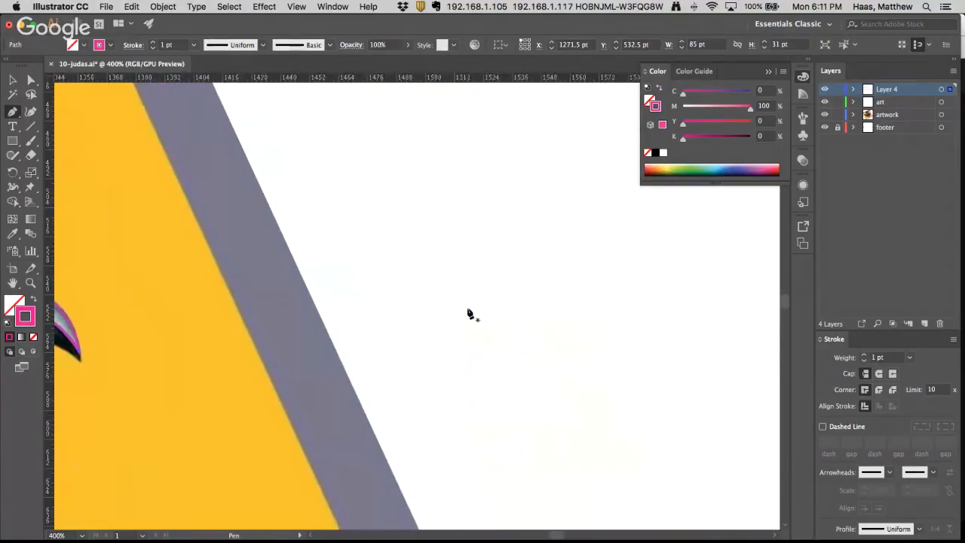
{"action": "key", "text": "super+v"}
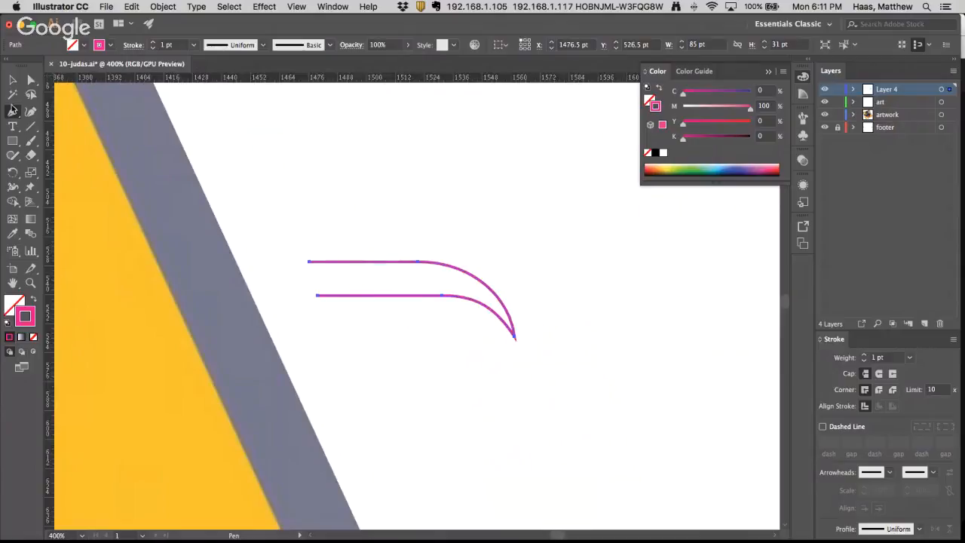
Close the pasted beak path with a straight segment joining its two open ends
{"action": "left_click", "coordinate": [309, 261]}
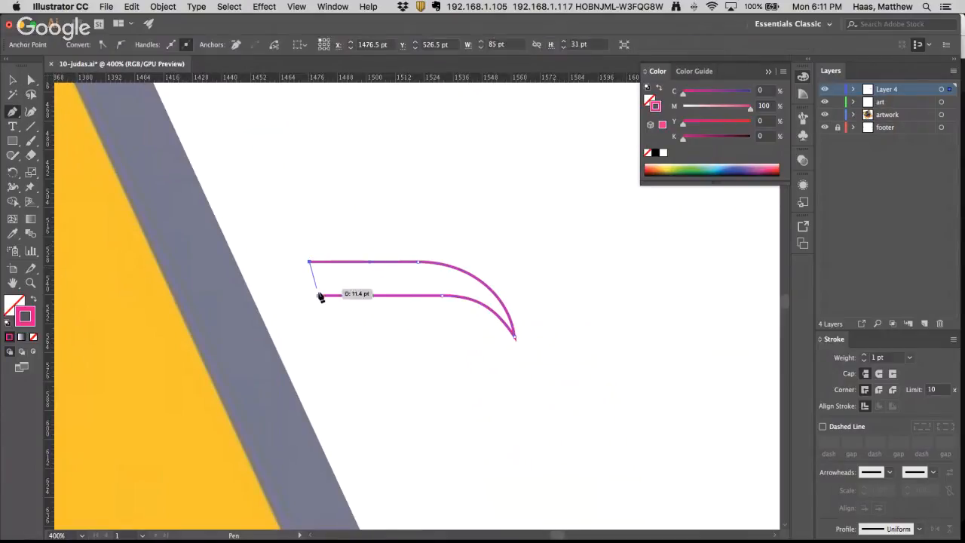
{"action": "left_click", "coordinate": [318, 296]}
{"action": "left_click", "coordinate": [323, 217], "text": "super"}
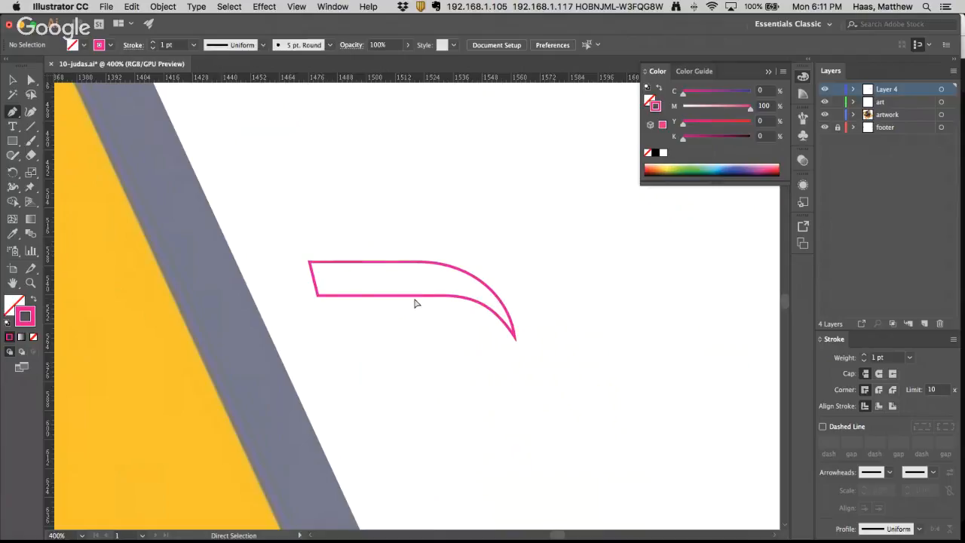
Duplicate the closed beak outline about 28 pt directly above the original
{"action": "left_click", "coordinate": [362, 265], "text": "super"}
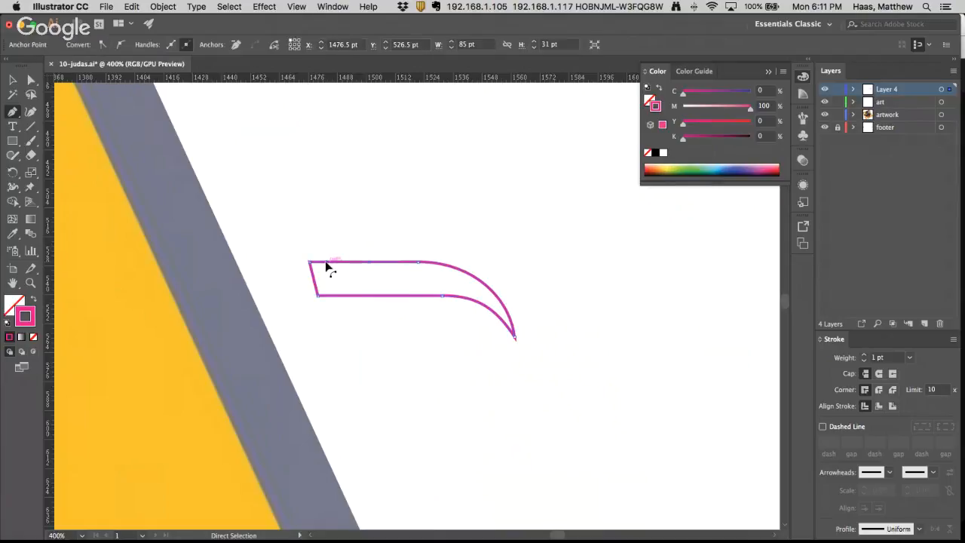
{"action": "left_click_drag", "start_coordinate": [370, 265], "coordinate": [421, 263]}
{"action": "mouse_move", "coordinate": [300, 247]}
{"action": "left_mouse_down"}
{"action": "mouse_move", "coordinate": [353, 286]}
{"action": "mouse_move", "coordinate": [324, 273]}
{"action": "mouse_move", "coordinate": [299, 228]}
{"action": "mouse_move", "coordinate": [309, 230]}
{"action": "left_mouse_up"}
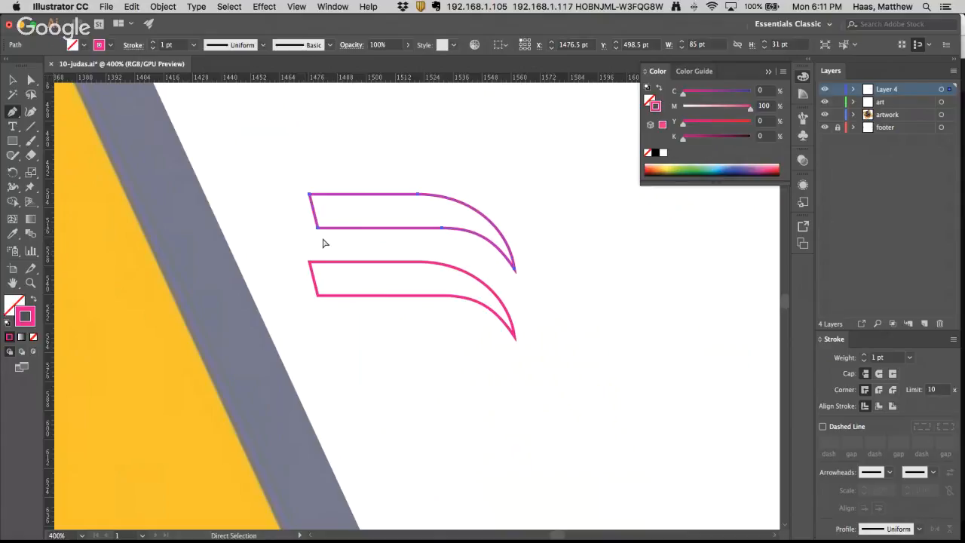
Repeat the last duplication to add a third beak outline directly above the other two
{"action": "key", "text": "ctrl+d"}
{"action": "left_click", "coordinate": [558, 250]}
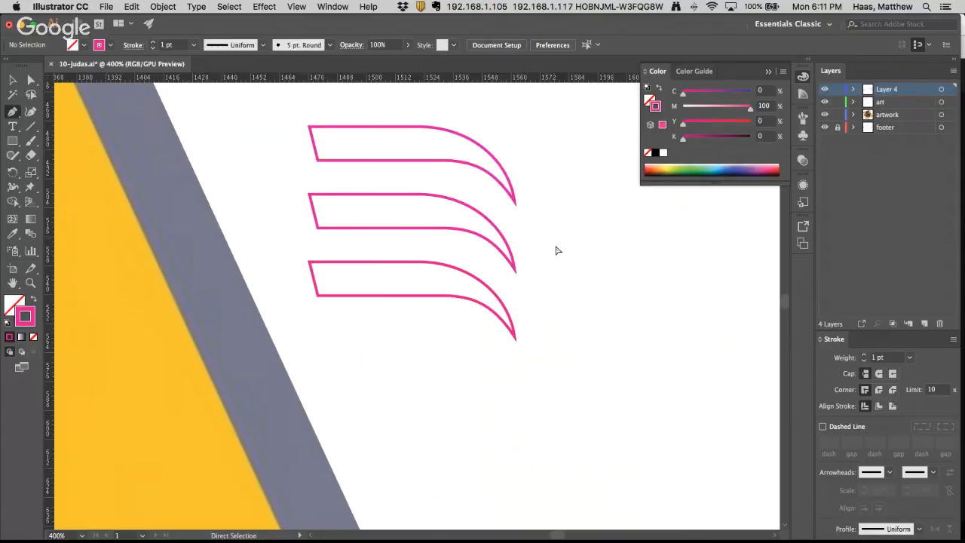
Fill the topmost beak outline with white and duplicate it about 8 pt directly above itself
{"action": "left_click", "coordinate": [319, 164]}
{"action": "left_click", "coordinate": [10, 310]}
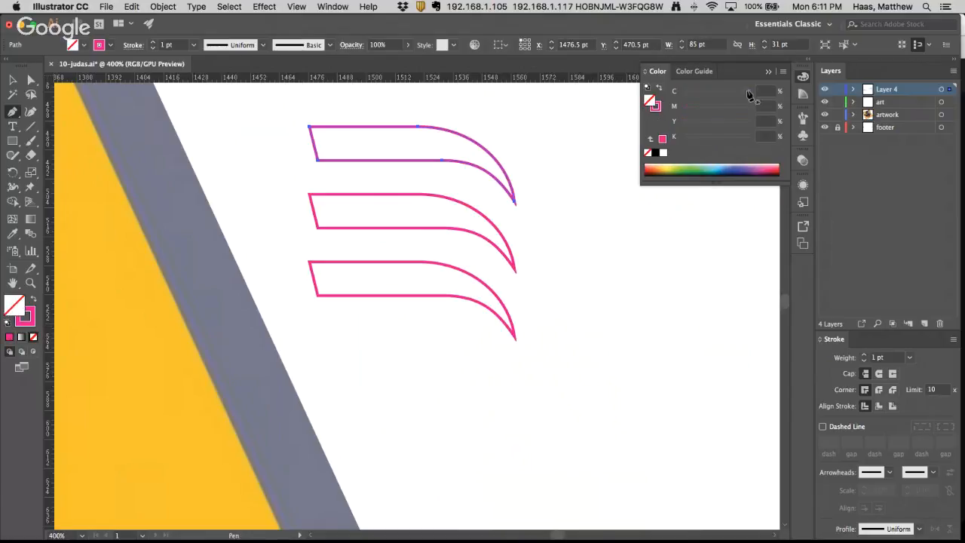
{"action": "left_click", "coordinate": [663, 153]}
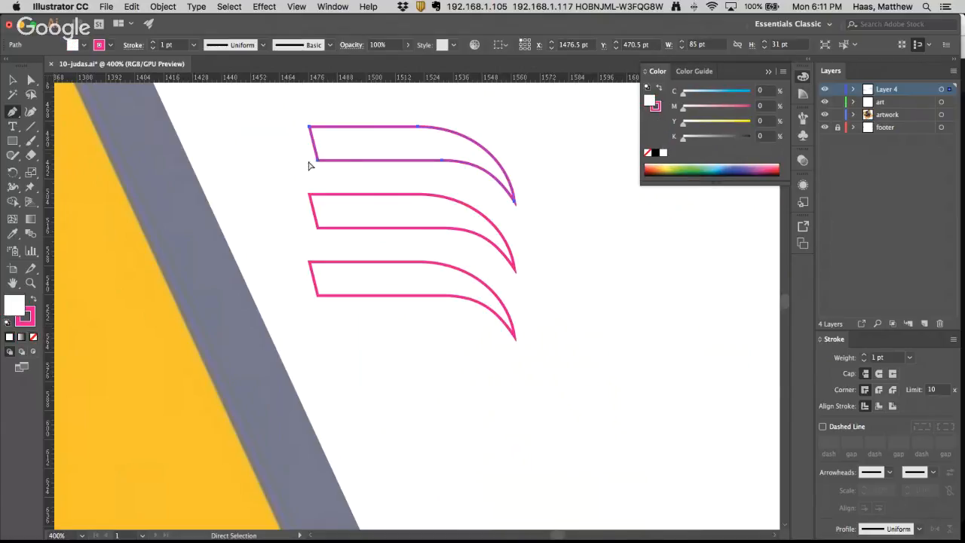
{"action": "left_click_drag", "start_coordinate": [320, 164], "coordinate": [320, 147]}
{"action": "left_click", "coordinate": [267, 152], "text": "super"}
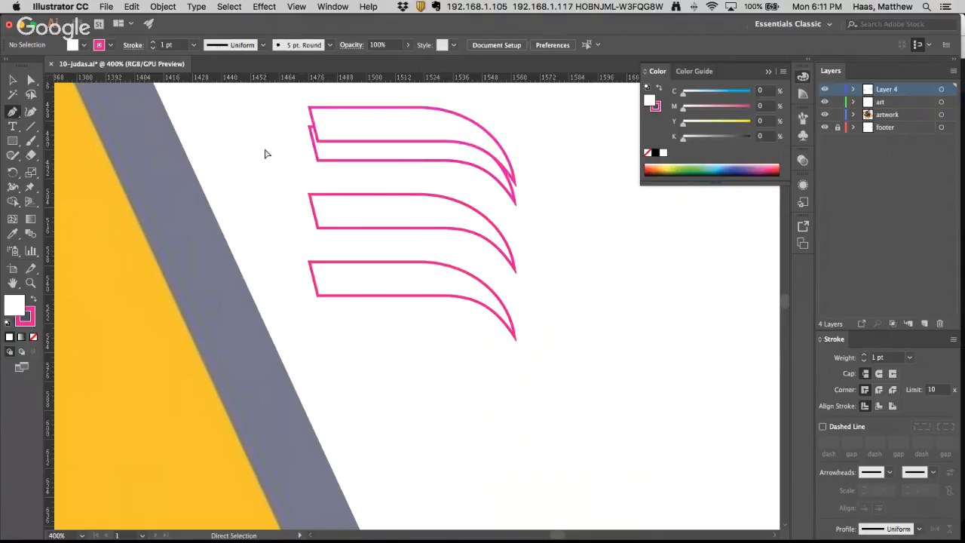
Try to draw a four-sided side face through the left corners of the two overlapping beak shapes with the Pen tool
{"action": "left_click", "coordinate": [310, 127]}
{"action": "left_click", "coordinate": [317, 159]}
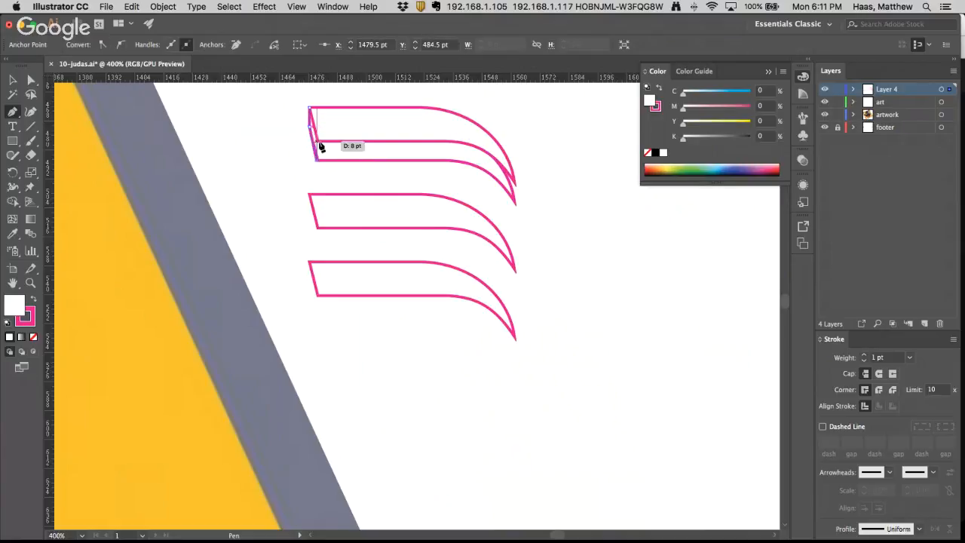
{"action": "left_click", "coordinate": [308, 100]}
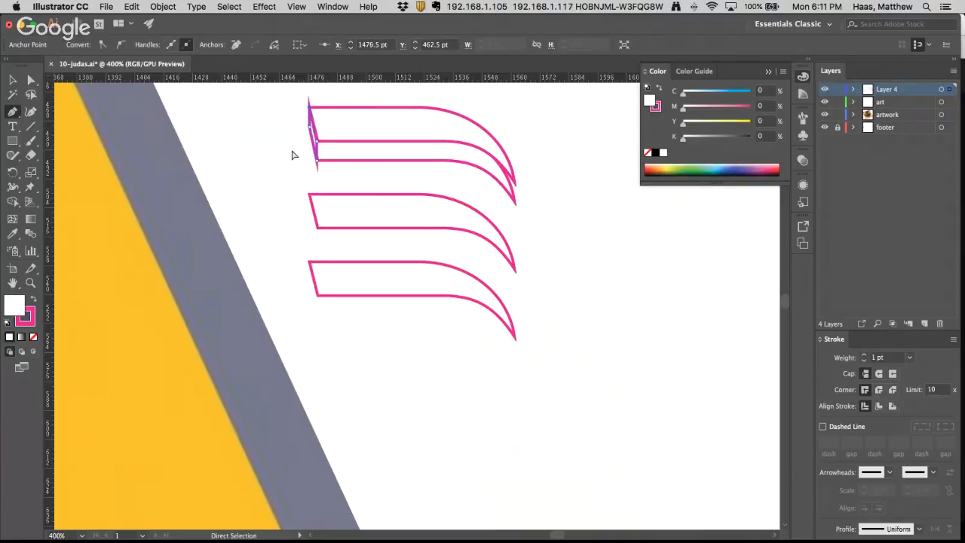
{"action": "left_click", "coordinate": [319, 169], "text": "super"}
{"action": "left_click", "coordinate": [318, 152], "text": "super"}
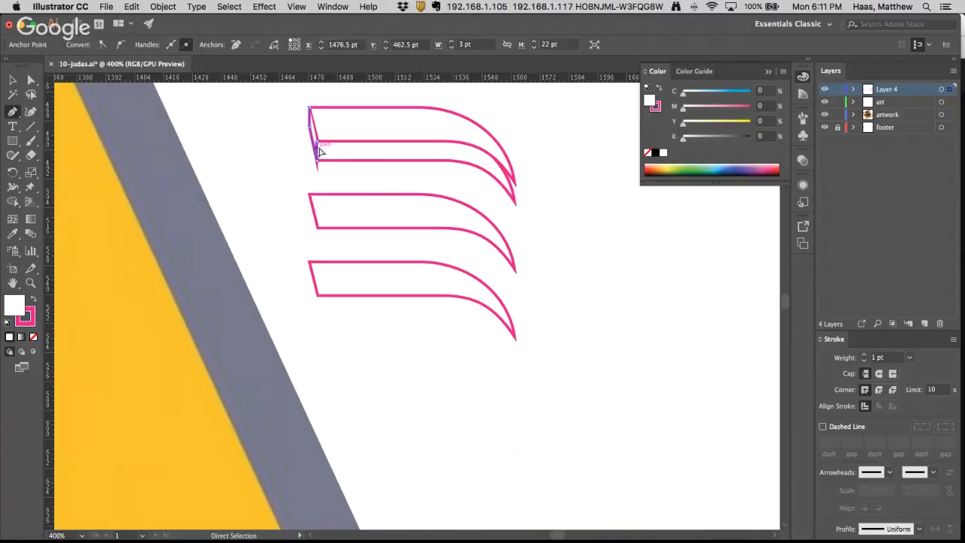
{"action": "key", "text": "super+z"}
{"action": "key", "text": "super+z"}
{"action": "key", "text": "super+z"}
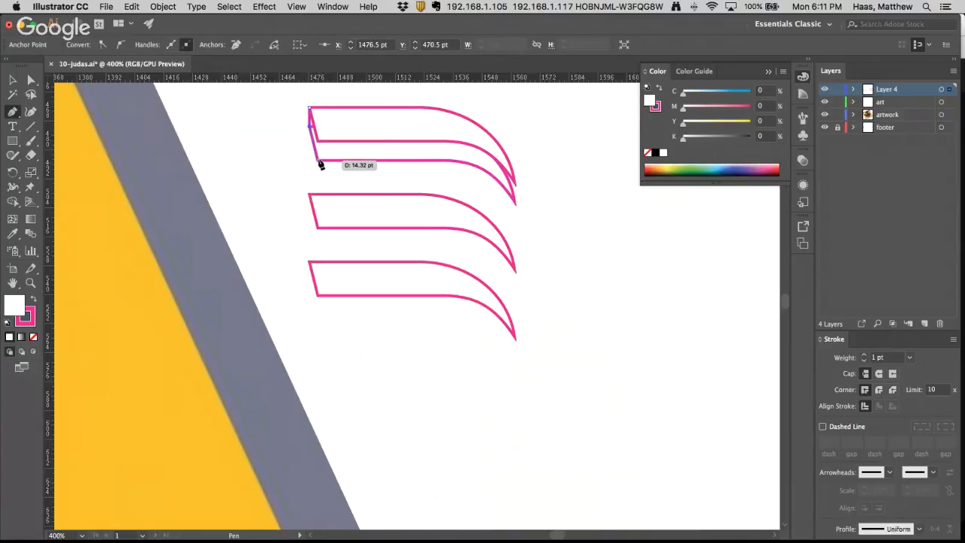
Complete the closed side face between the overlapping beaks' left corners and give its stroke a round corner join
{"action": "key", "text": "super+equal"}
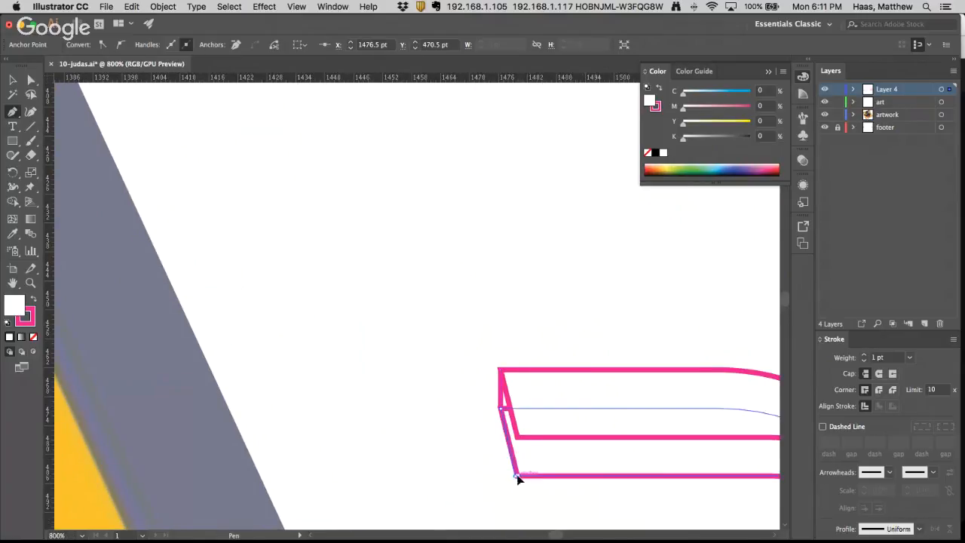
{"action": "left_click", "coordinate": [518, 477]}
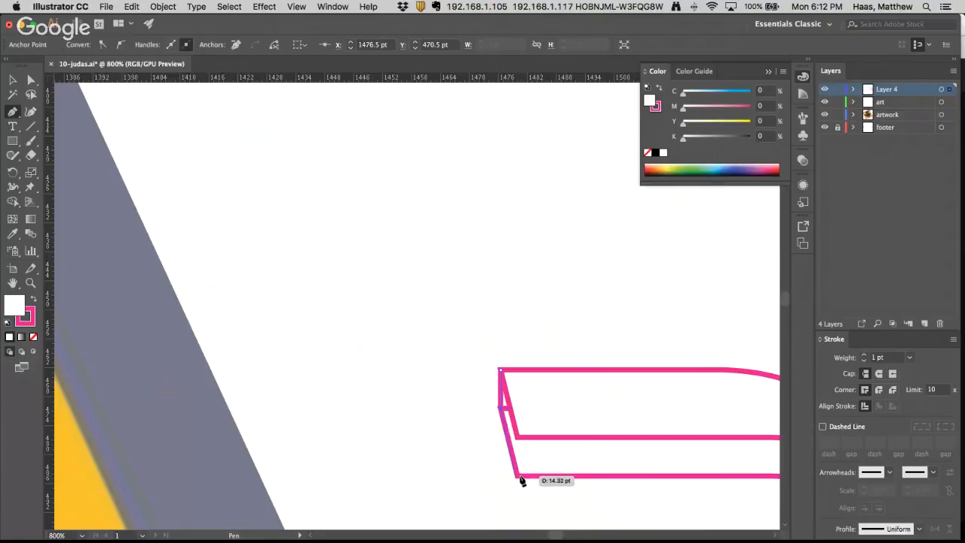
{"action": "left_click", "coordinate": [500, 370]}
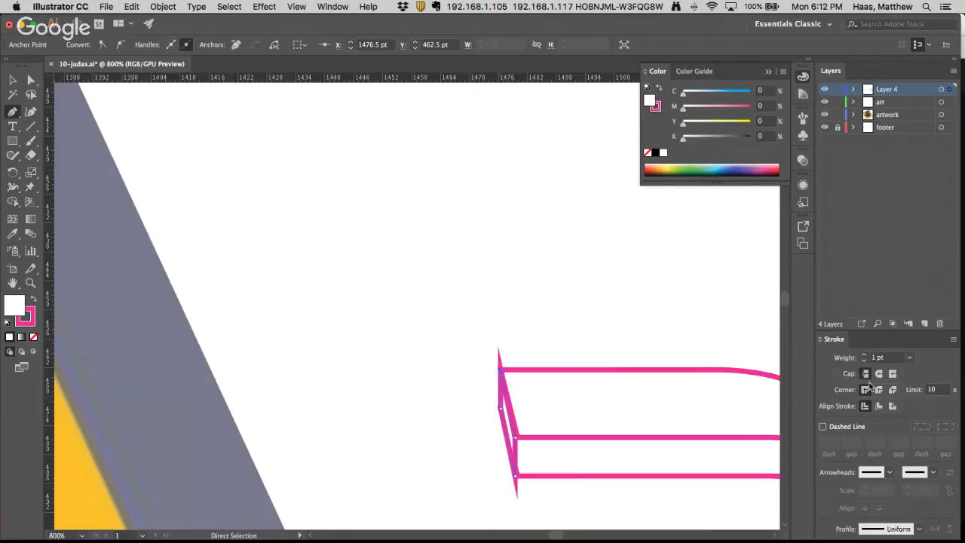
{"action": "left_click", "coordinate": [878, 388]}
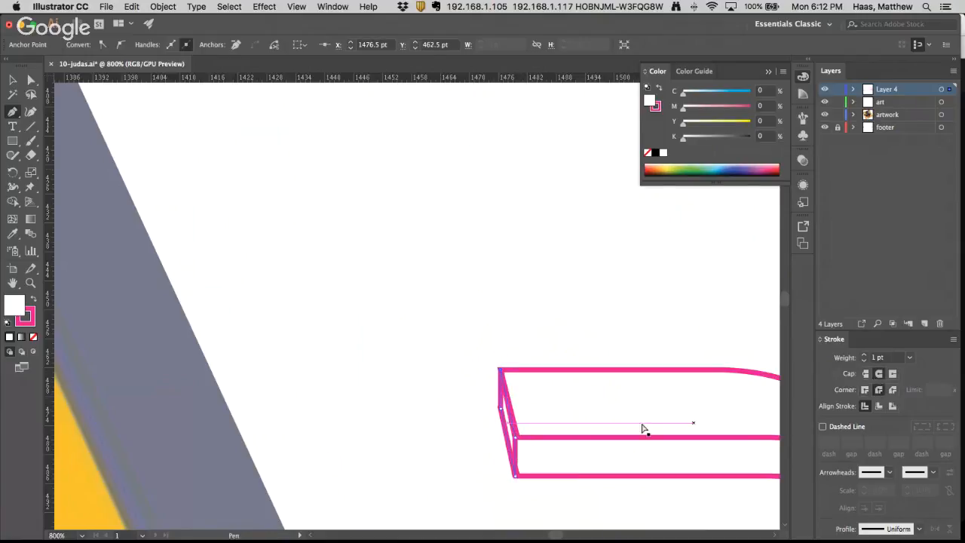
{"action": "left_click", "coordinate": [496, 449], "text": "super"}
Duplicate the overlapping beaks with their side face about 8 pt upward and repeat the duplication once
{"action": "left_click", "coordinate": [496, 445], "text": "alt+super"}
{"action": "left_click", "coordinate": [496, 445], "text": "alt+super"}
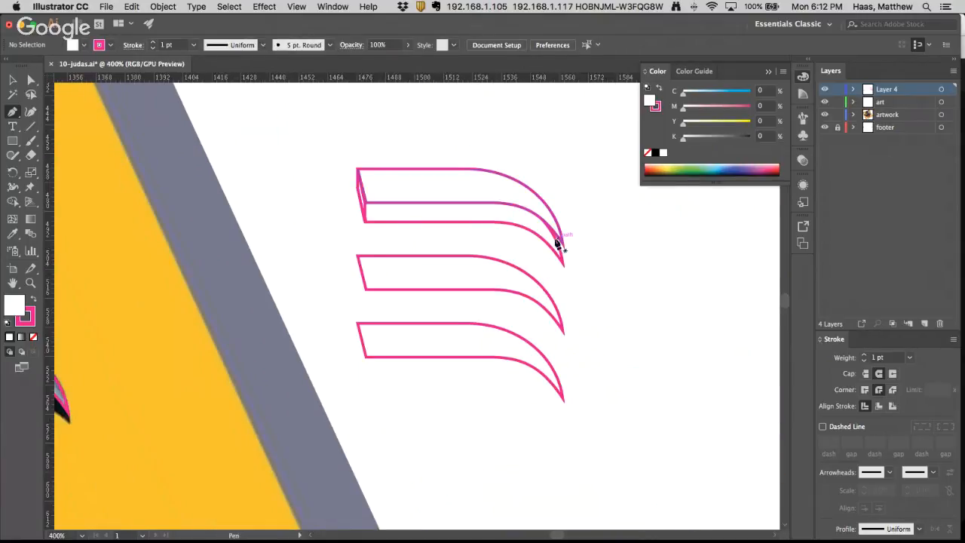
{"action": "left_click_drag", "start_coordinate": [348, 153], "coordinate": [518, 238]}
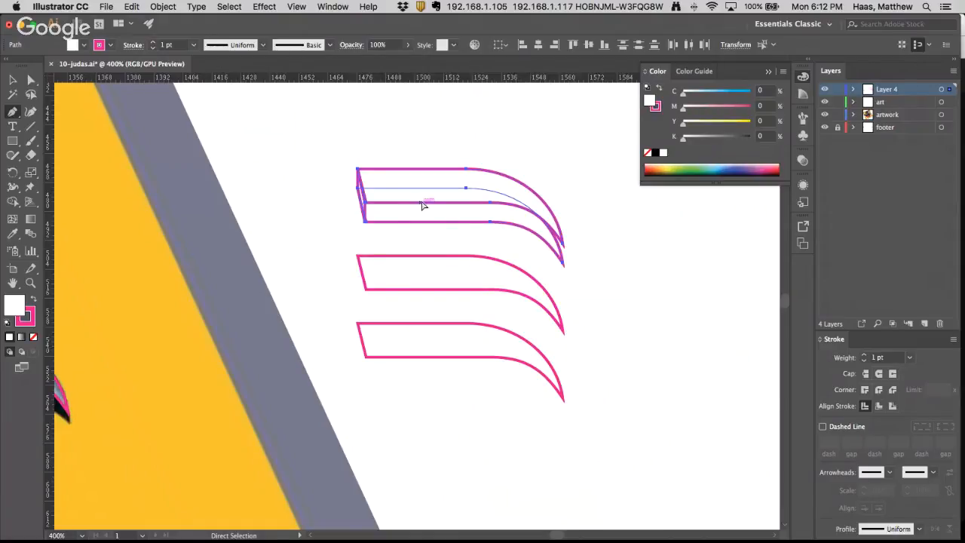
{"action": "mouse_move", "coordinate": [370, 224]}
{"action": "left_mouse_down"}
{"action": "mouse_move", "coordinate": [371, 172]}
{"action": "mouse_move", "coordinate": [371, 205]}
{"action": "left_mouse_up"}
{"action": "key", "text": "super+d"}
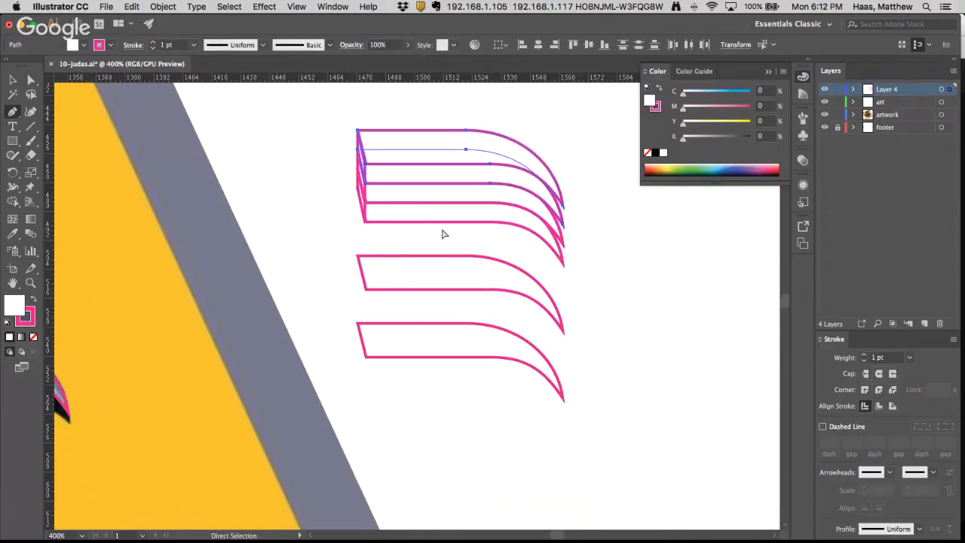
Undo both upward copies of the stacked shape and remove the side face at its left end
{"action": "left_click", "coordinate": [586, 227]}
{"action": "left_click_drag", "start_coordinate": [317, 252], "coordinate": [485, 445]}
{"action": "key", "text": "p"}
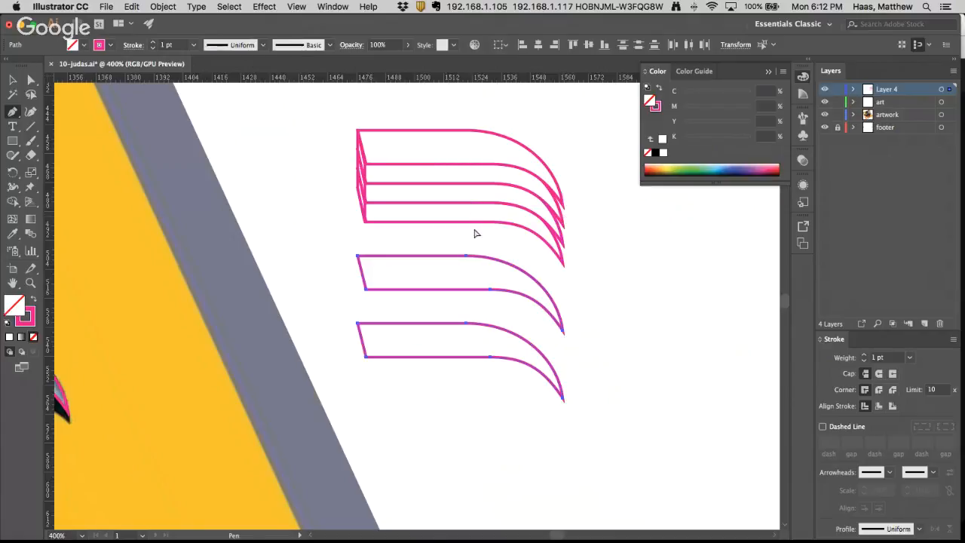
{"action": "key", "text": "super+z"}
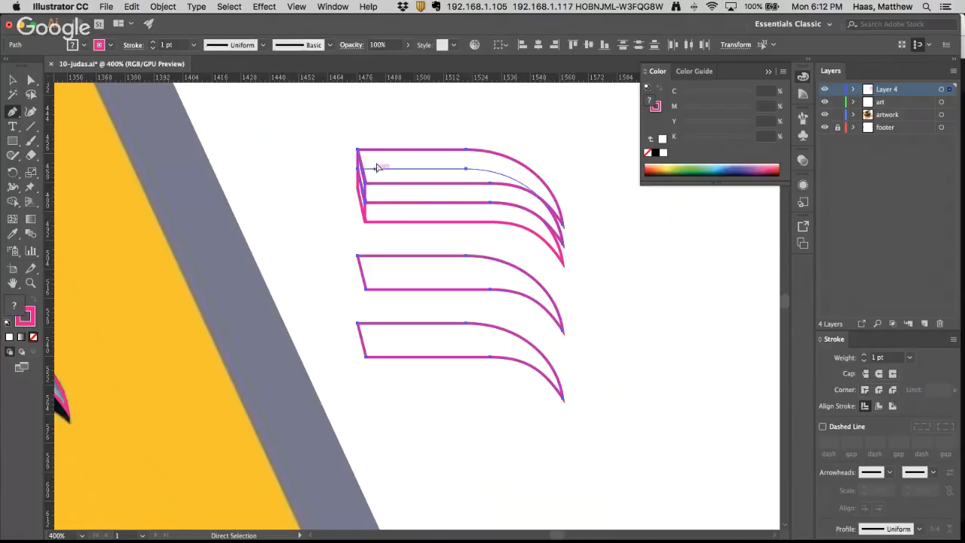
{"action": "left_click", "coordinate": [385, 124], "text": "super"}
{"action": "key", "text": "super+z"}
{"action": "key", "text": "super+z"}
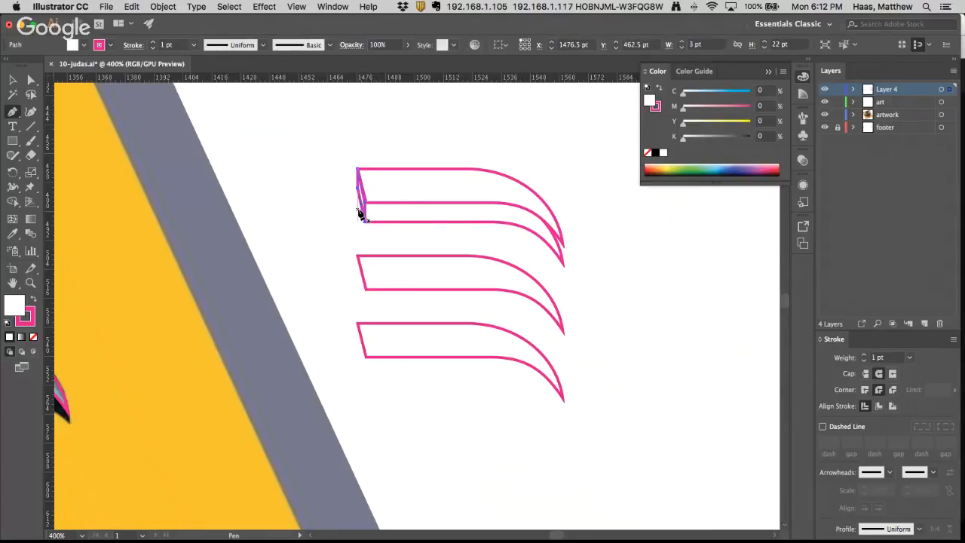
{"action": "left_click", "coordinate": [343, 181], "text": "super"}
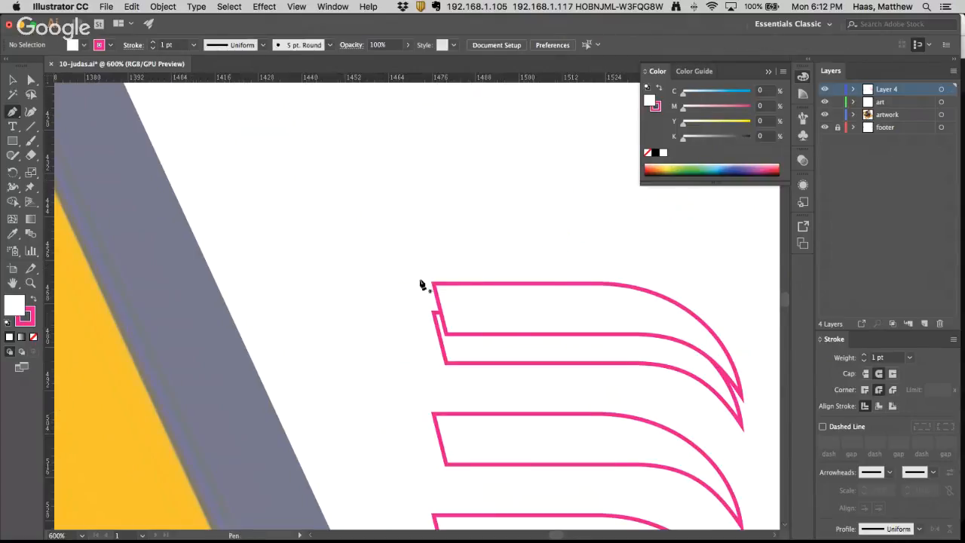
Delete the two unfilled beak outlines below the overlapping white-filled pair
{"action": "left_click_drag", "start_coordinate": [478, 429], "coordinate": [465, 323]}
{"action": "left_click_drag", "start_coordinate": [384, 308], "coordinate": [534, 478]}
{"action": "key", "text": "Delete"}
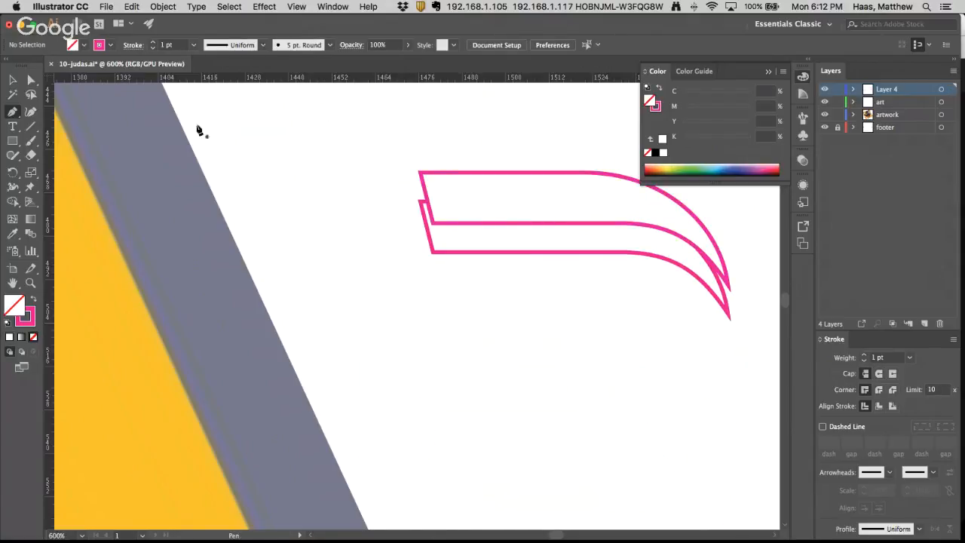
Draw a small rectangle left of the overlapping beaks and move its two right corners to the upper beak's left corners
{"action": "left_click", "coordinate": [13, 140]}
{"action": "left_click_drag", "start_coordinate": [282, 182], "coordinate": [357, 248]}
{"action": "left_click", "coordinate": [29, 80]}
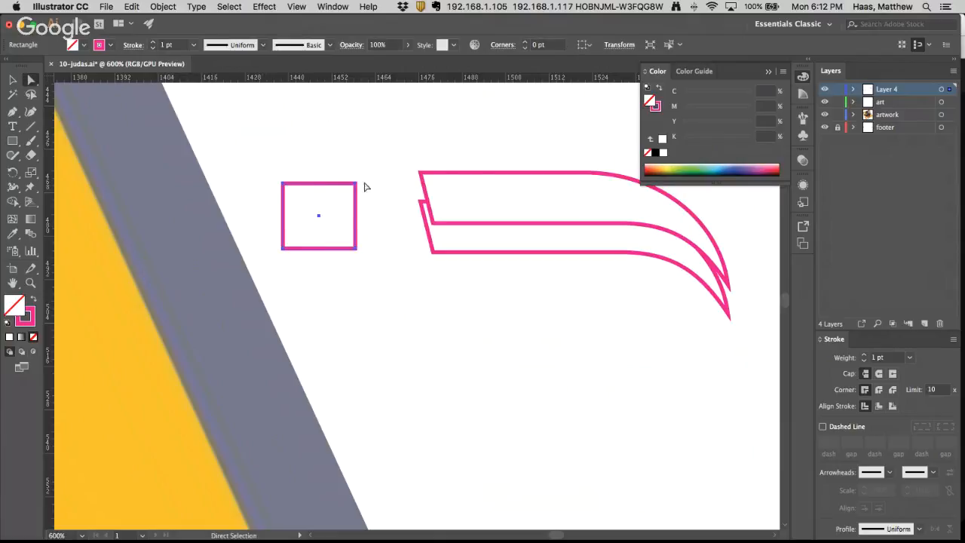
{"action": "left_click_drag", "start_coordinate": [357, 183], "coordinate": [420, 173]}
{"action": "left_click_drag", "start_coordinate": [357, 249], "coordinate": [432, 227]}
Try to align the rectangle's lower-right corner with the upper beak's lower-left corner, working in Outline view
{"action": "scroll", "coordinate": [490, 301], "scroll_direction": "up", "scroll_amount": 5}
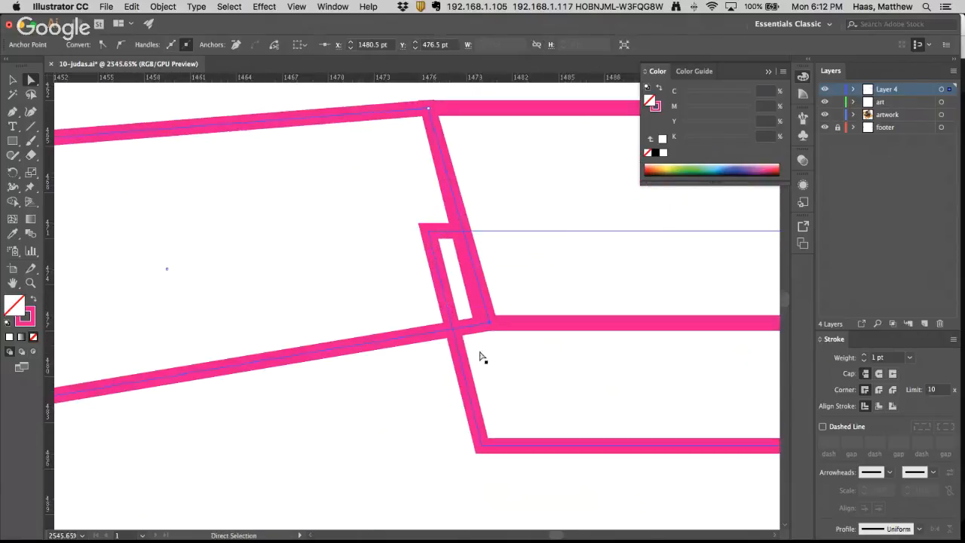
{"action": "mouse_move", "coordinate": [489, 323]}
{"action": "left_mouse_down"}
{"action": "mouse_move", "coordinate": [397, 325]}
{"action": "mouse_move", "coordinate": [481, 324]}
{"action": "mouse_move", "coordinate": [499, 301]}
{"action": "mouse_move", "coordinate": [485, 325]}
{"action": "left_mouse_up"}
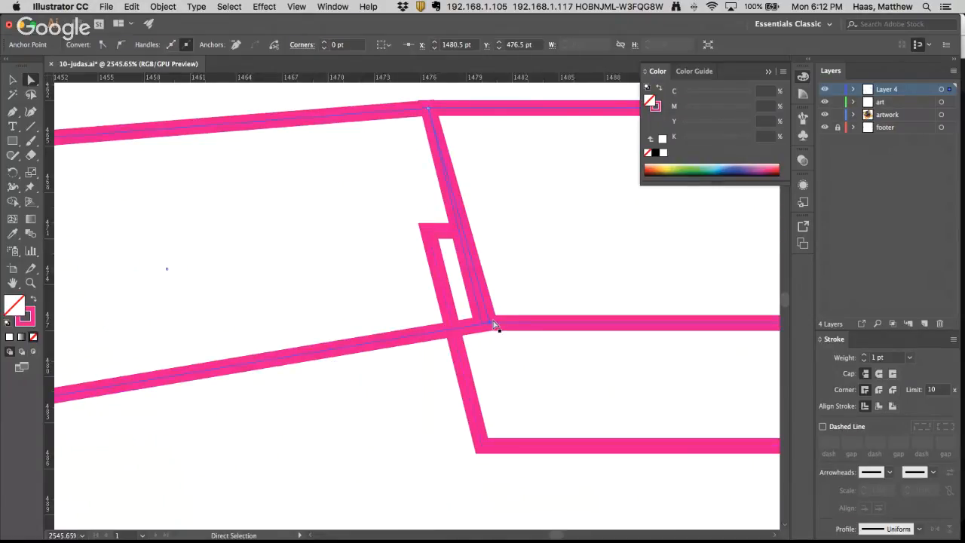
{"action": "key", "text": "super+y"}
{"action": "left_click_drag", "start_coordinate": [487, 322], "coordinate": [414, 325]}
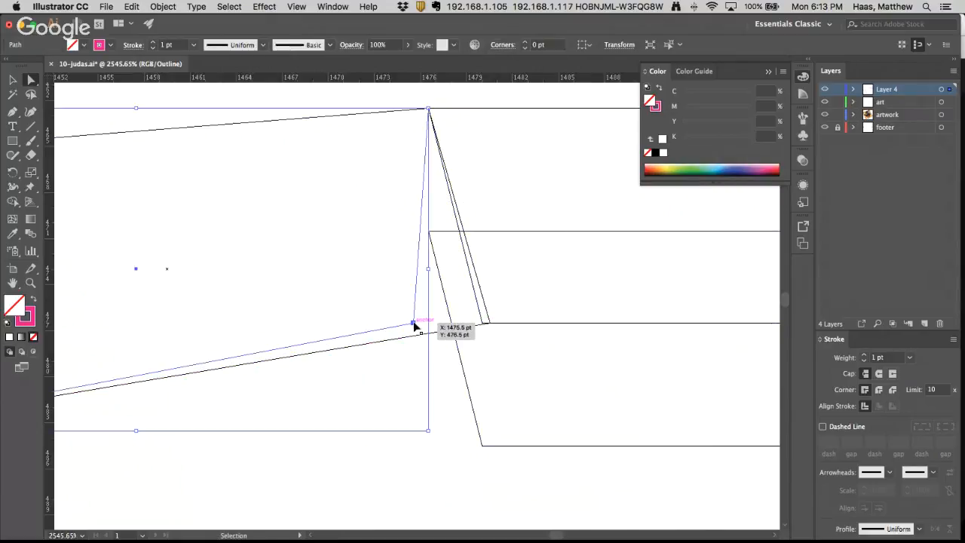
Check the Guides & Grid and Smart Guides preferences for snapping options, and cancel without changes
{"action": "key", "text": "super+k"}
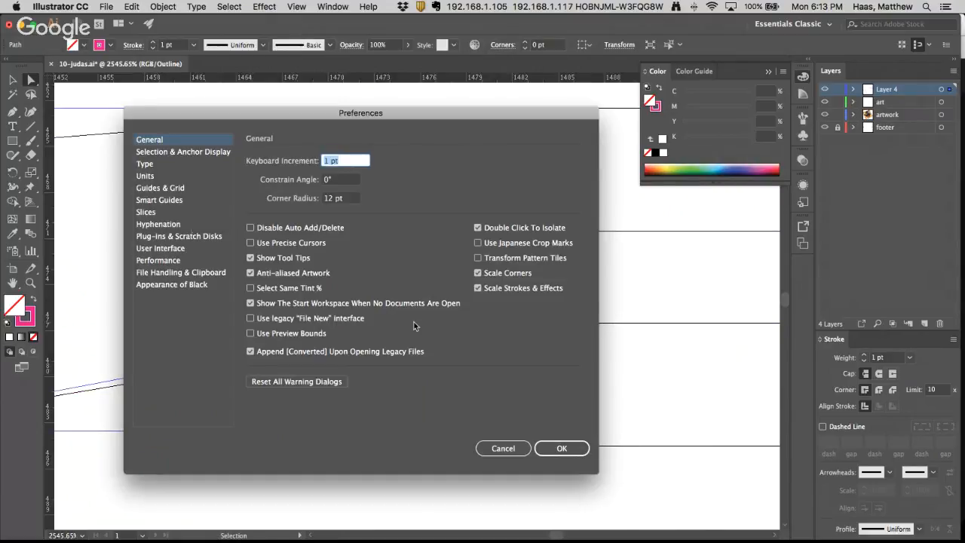
{"action": "left_click", "coordinate": [141, 190]}
{"action": "left_click", "coordinate": [158, 201]}
{"action": "left_click", "coordinate": [158, 190]}
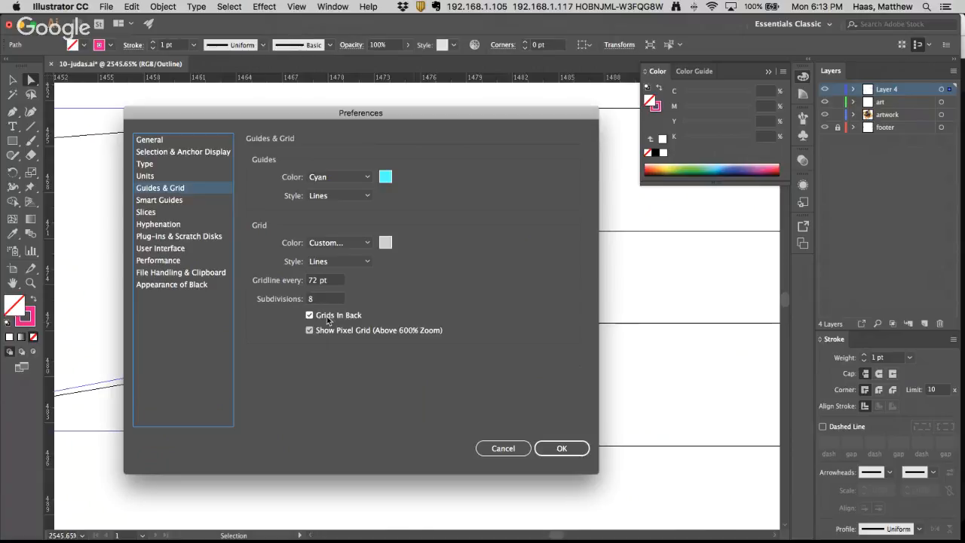
{"action": "left_click", "coordinate": [502, 448]}
Search the application's commands for "grid" and switch off Snap to Grid for the Perspective Grid
{"action": "left_click", "coordinate": [332, 7]}
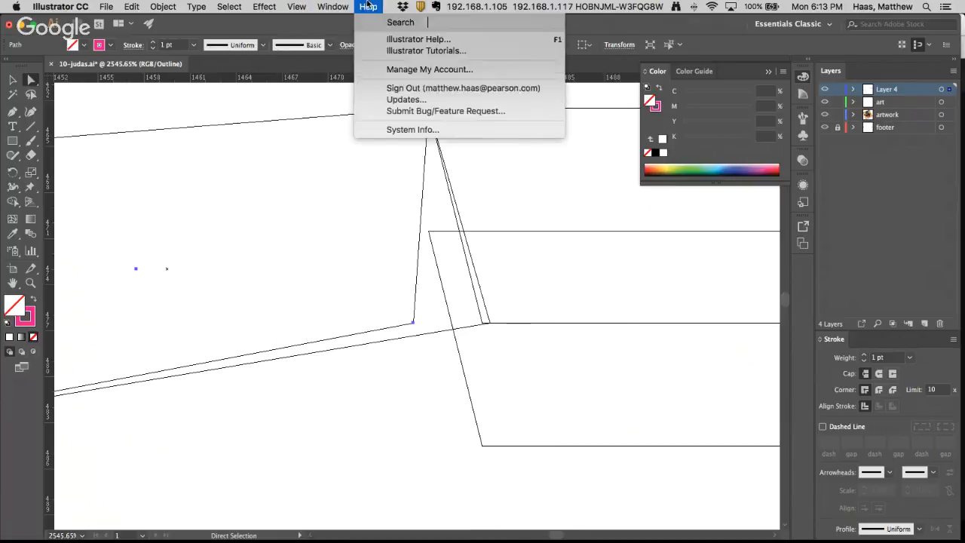
{"action": "mouse_move", "coordinate": [369, 7]}
{"action": "type", "text": "grid"}
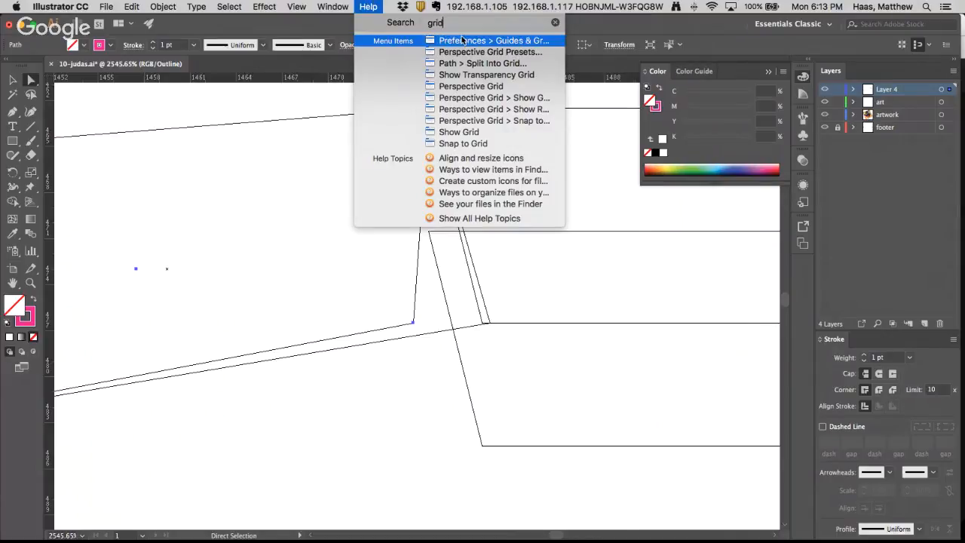
{"action": "mouse_move", "coordinate": [459, 55]}
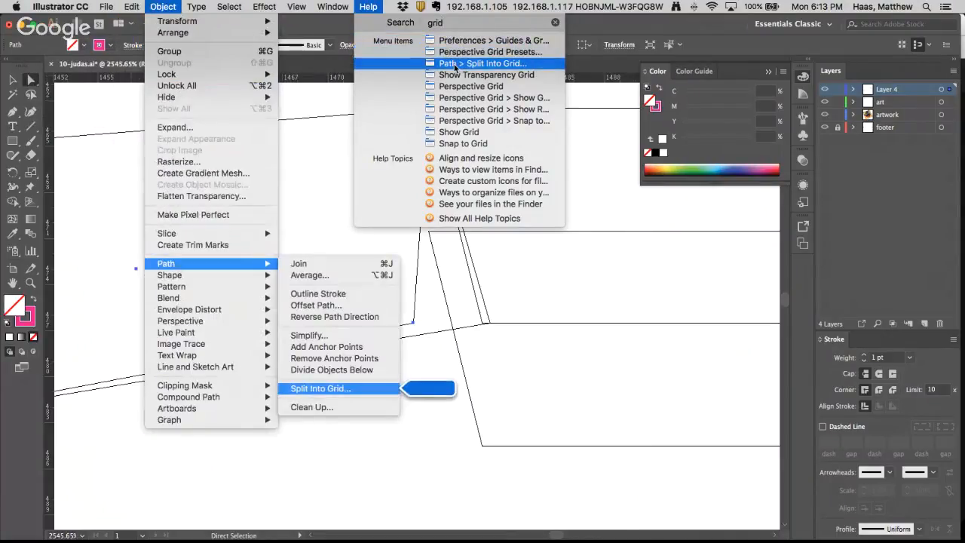
{"action": "mouse_move", "coordinate": [453, 77]}
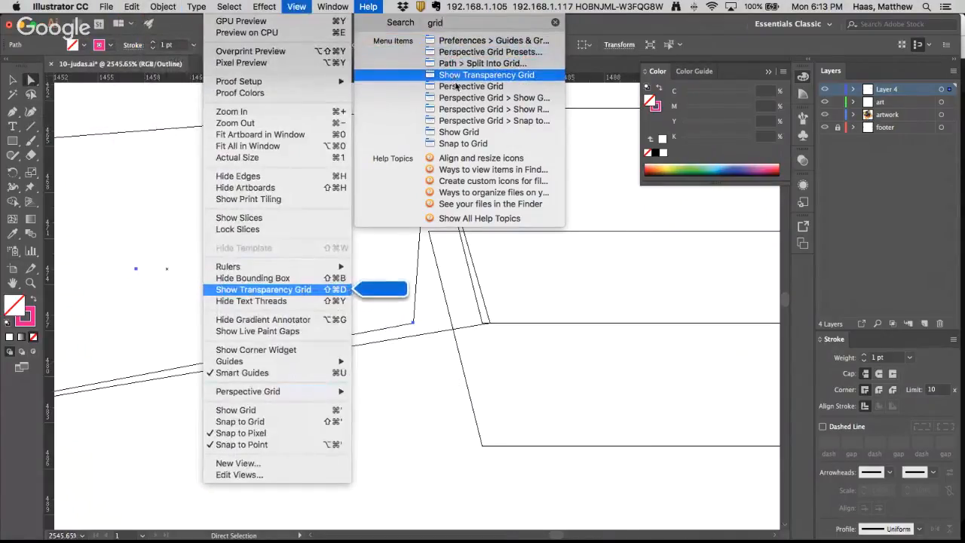
{"action": "mouse_move", "coordinate": [457, 100]}
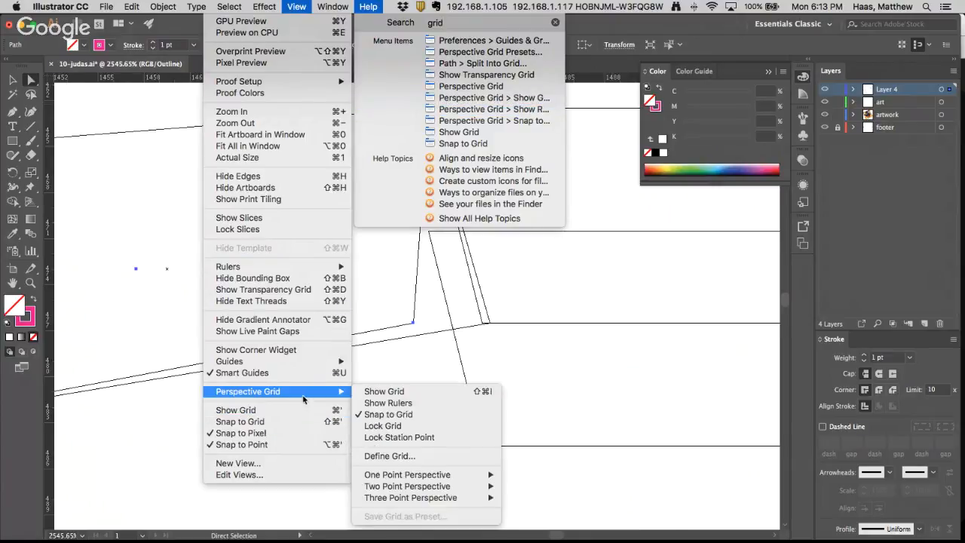
{"action": "left_click", "coordinate": [392, 415]}
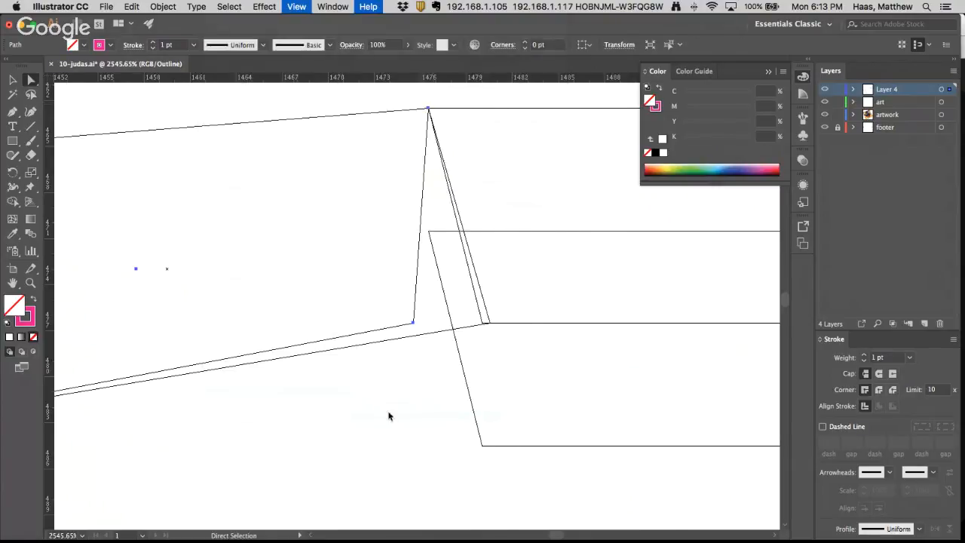
Delete the original overlapping rectangle and undo that deletion
{"action": "left_click", "coordinate": [465, 327], "text": "super"}
{"action": "key", "text": "Delete"}
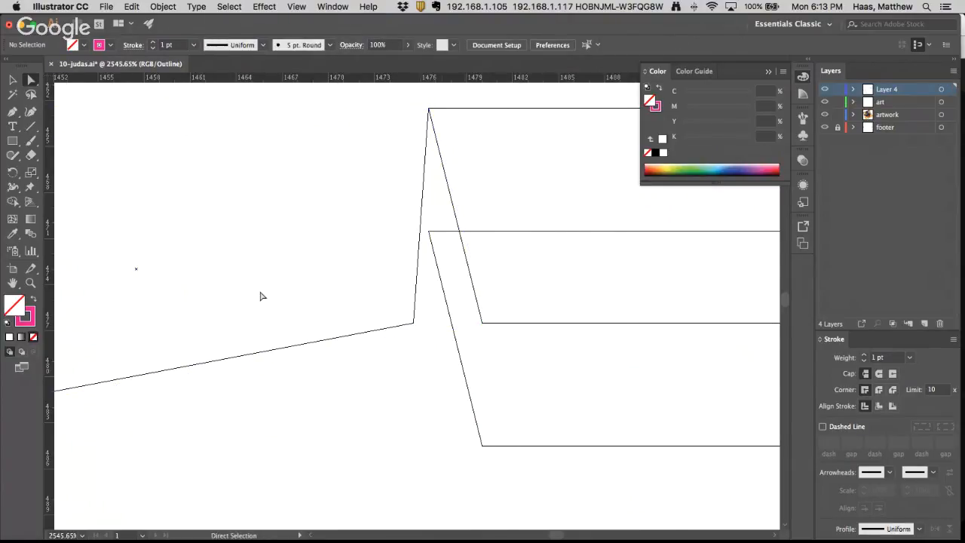
{"action": "key", "text": "super+z"}
Return to preview mode and delete the original overlapping rectangle, keeping the one attached to the upper beak
{"action": "key", "text": "super+y"}
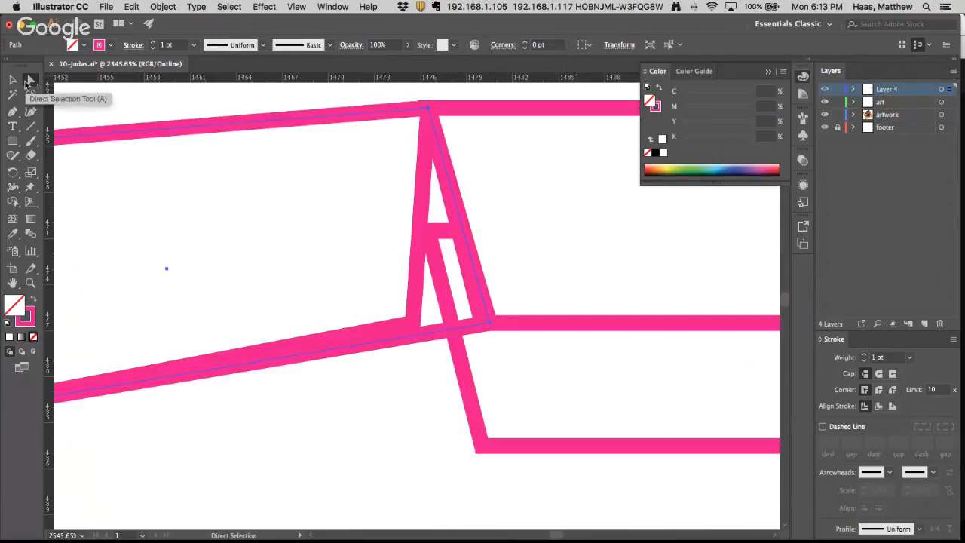
{"action": "left_click", "coordinate": [435, 336]}
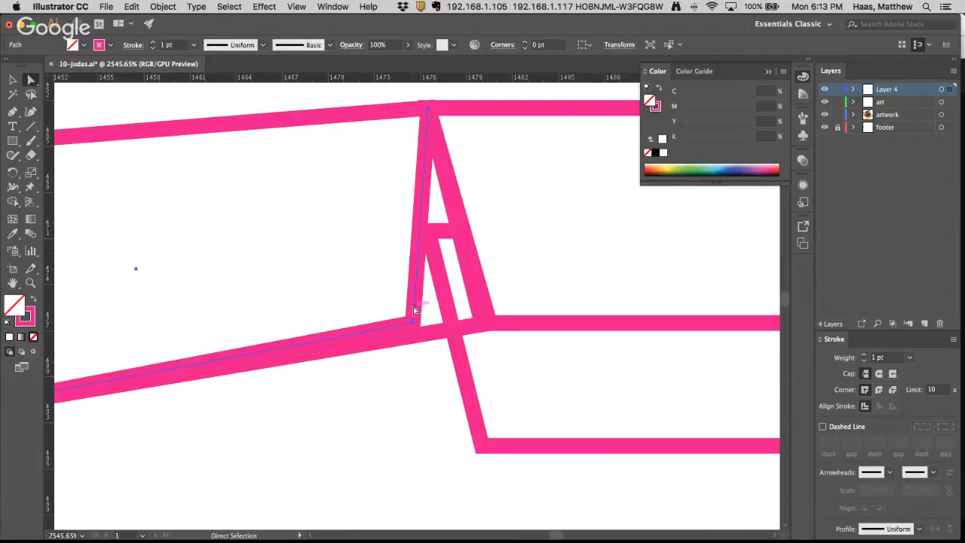
{"action": "key", "text": "Delete"}
{"action": "left_click", "coordinate": [392, 326], "text": "alt+super"}
{"action": "left_click", "coordinate": [443, 292]}
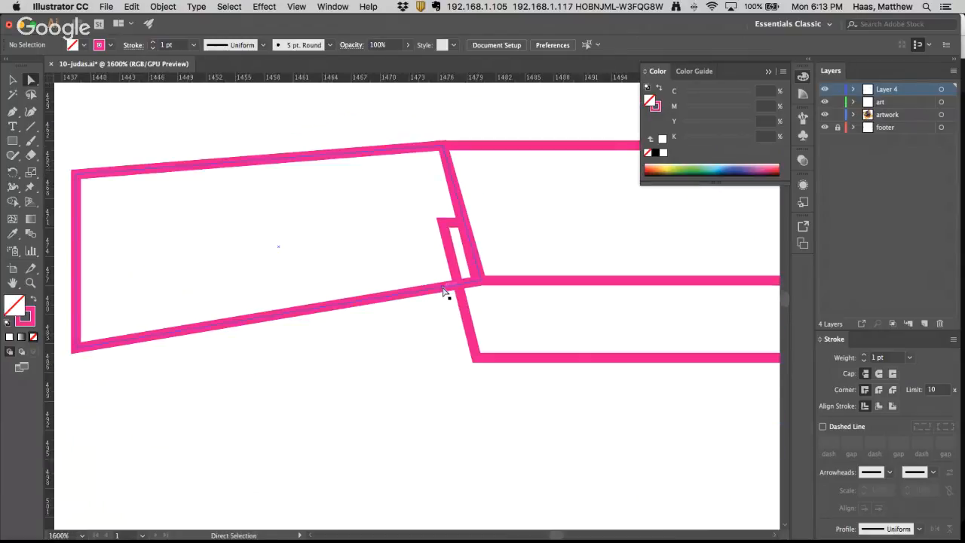
Try to make the rectangle's lower-right corner and the upper beak's lower-left corner coincide in Outline view
{"action": "left_click_drag", "start_coordinate": [444, 288], "coordinate": [544, 341]}
{"action": "left_click", "coordinate": [463, 282]}
{"action": "key", "text": "ctrl+y"}
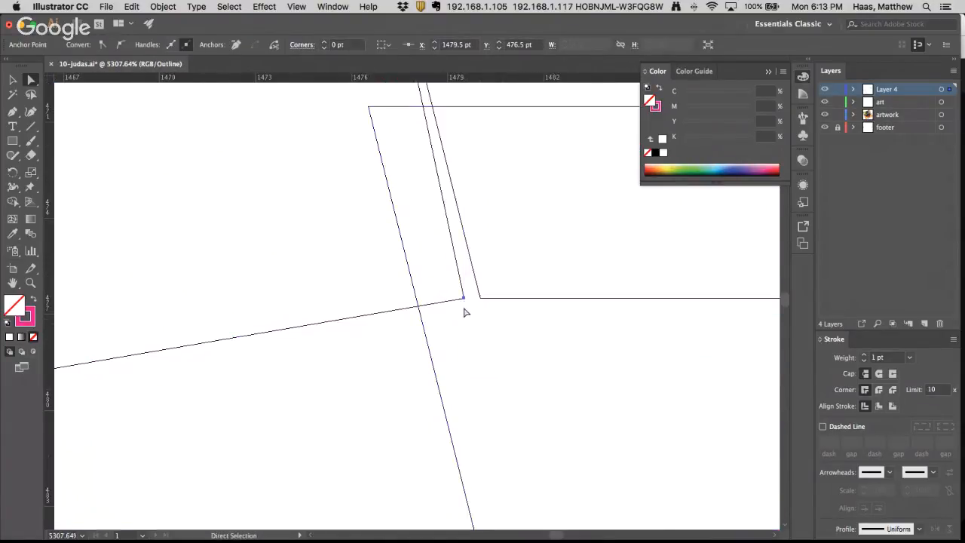
{"action": "mouse_move", "coordinate": [480, 300]}
{"action": "left_mouse_down"}
{"action": "mouse_move", "coordinate": [340, 367]}
{"action": "mouse_move", "coordinate": [483, 300]}
{"action": "left_mouse_up"}
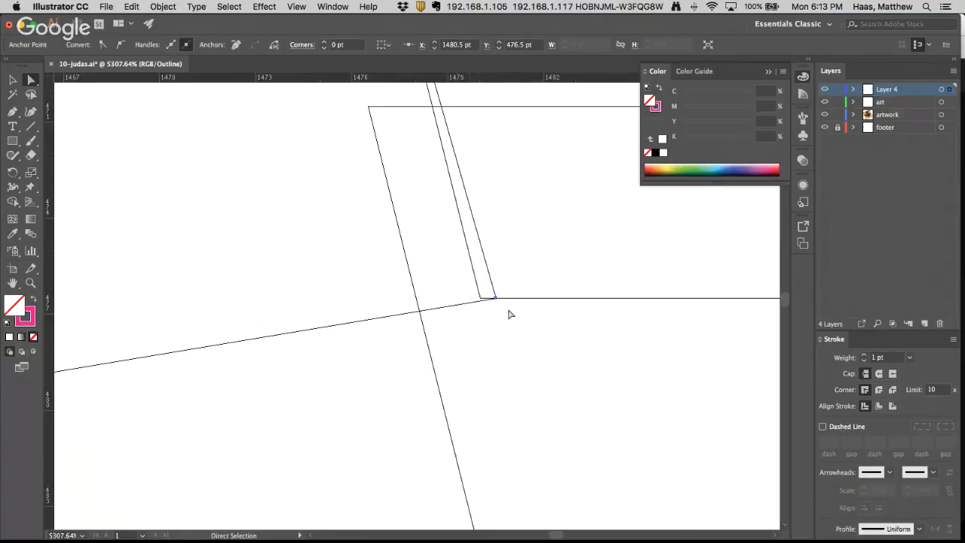
{"action": "left_click_drag", "start_coordinate": [493, 300], "coordinate": [463, 299]}
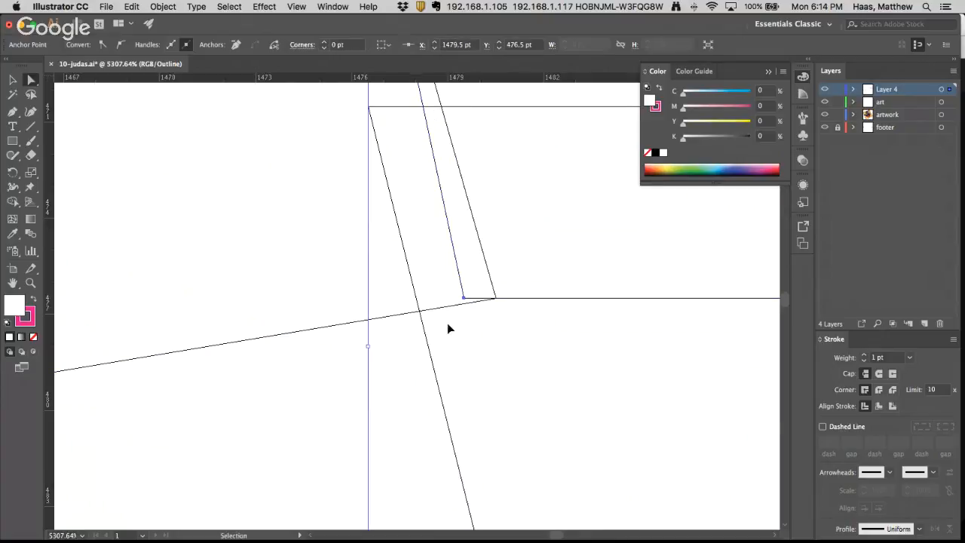
{"action": "left_click", "coordinate": [290, 352]}
Switch off Snap to Pixel
{"action": "key", "text": "super+0"}
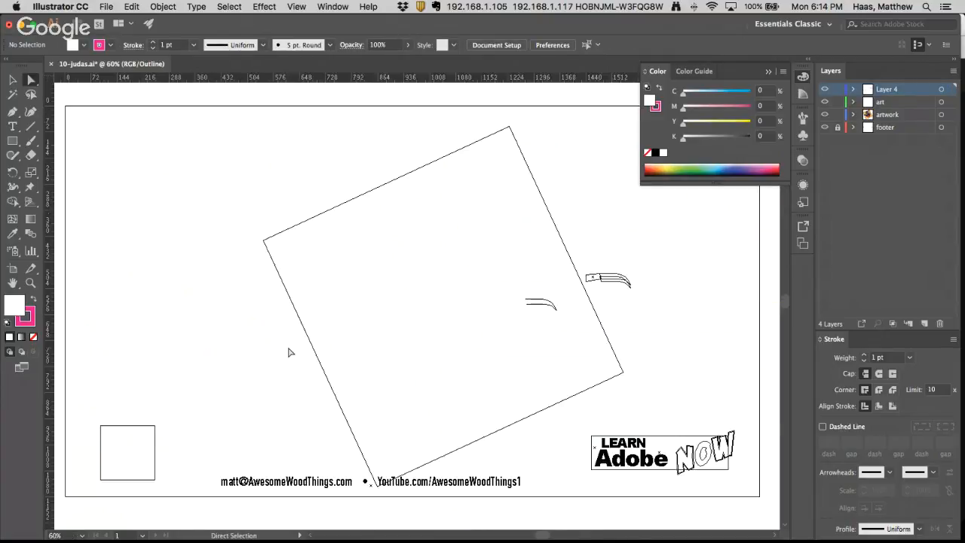
{"action": "left_click", "coordinate": [302, 7]}
{"action": "mouse_move", "coordinate": [317, 6]}
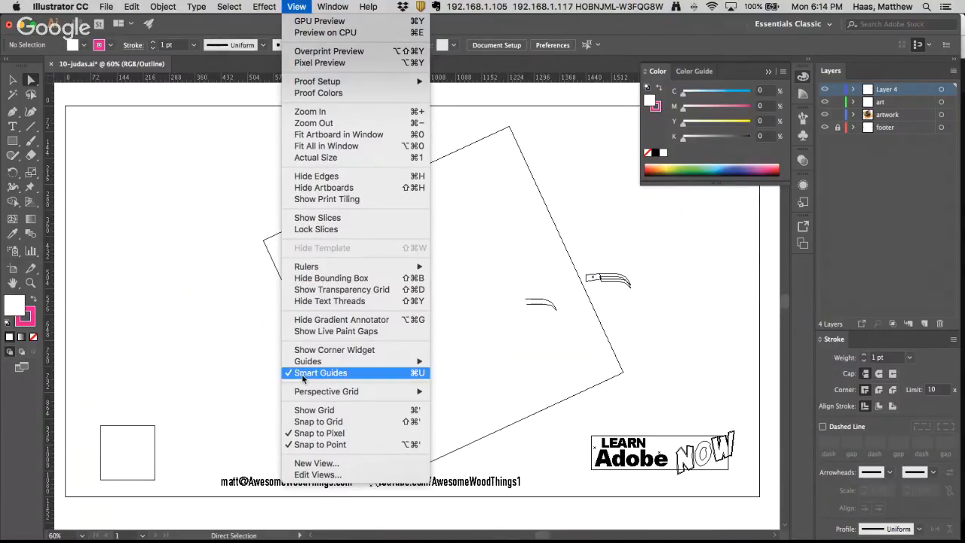
{"action": "left_click", "coordinate": [313, 433]}
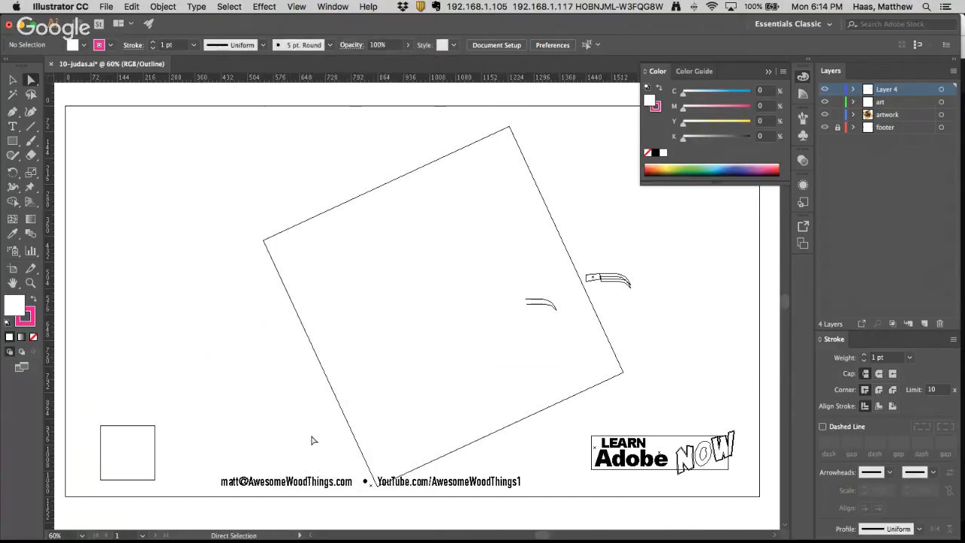
Snap the rectangle's lower-right anchor exactly onto the upper beak's lower-left corner
{"action": "left_click_drag", "start_coordinate": [592, 257], "coordinate": [657, 334]}
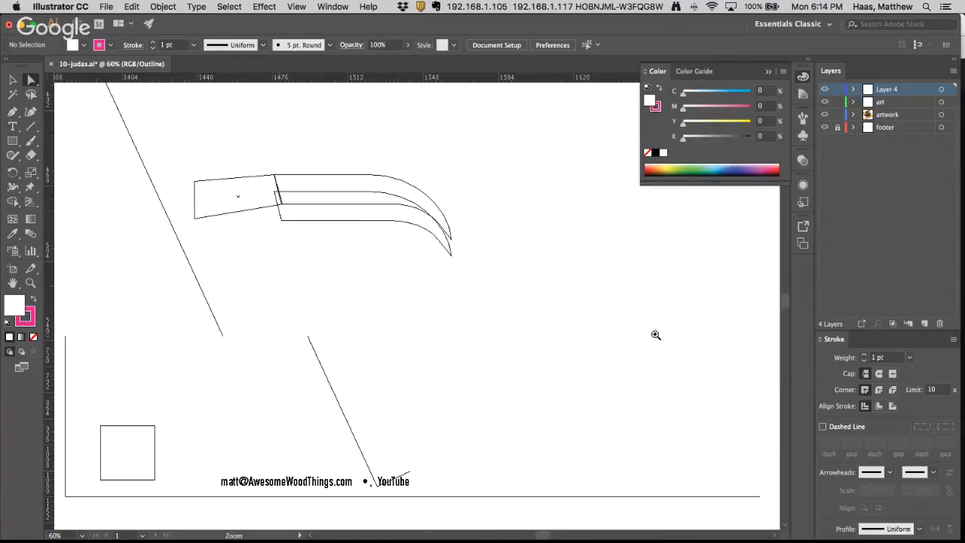
{"action": "left_click_drag", "start_coordinate": [228, 162], "coordinate": [425, 332]}
{"action": "left_click_drag", "start_coordinate": [247, 98], "coordinate": [349, 270]}
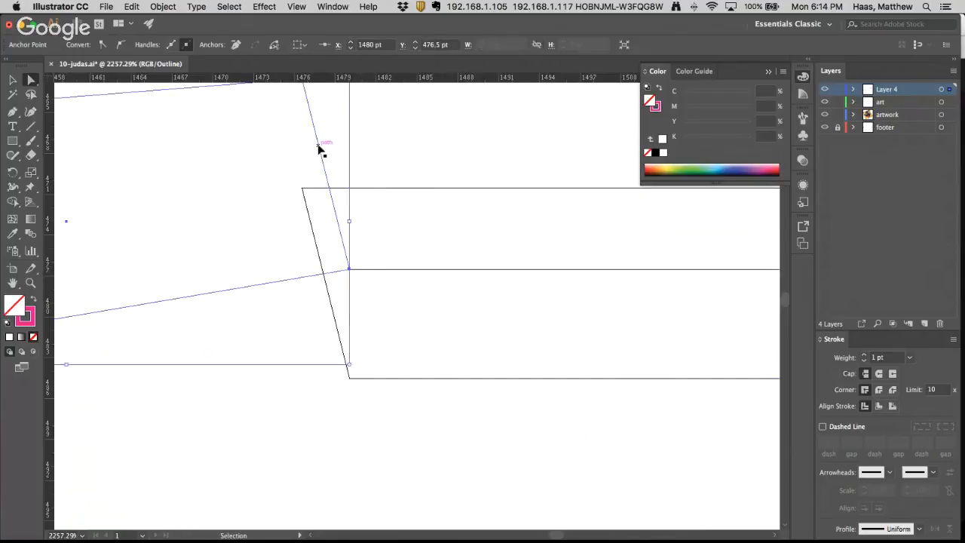
Check the snapping options for the view, and leave them as they are
{"action": "left_click", "coordinate": [333, 6]}
{"action": "mouse_move", "coordinate": [306, 4]}
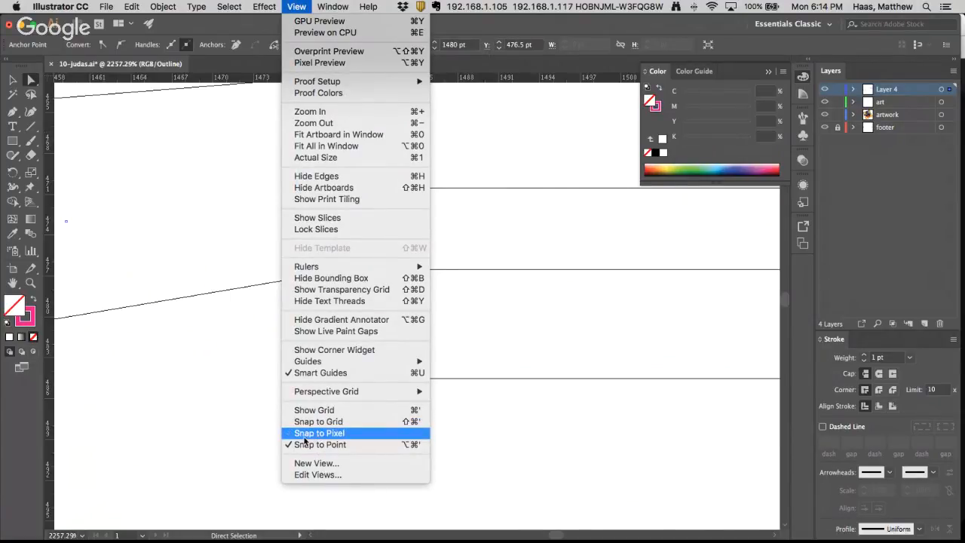
{"action": "left_click", "coordinate": [242, 396]}
Move the rectangle's two left anchors onto the lower beak's left corners to form the end face, and return to preview mode
{"action": "left_click", "coordinate": [372, 247], "text": "alt+super"}
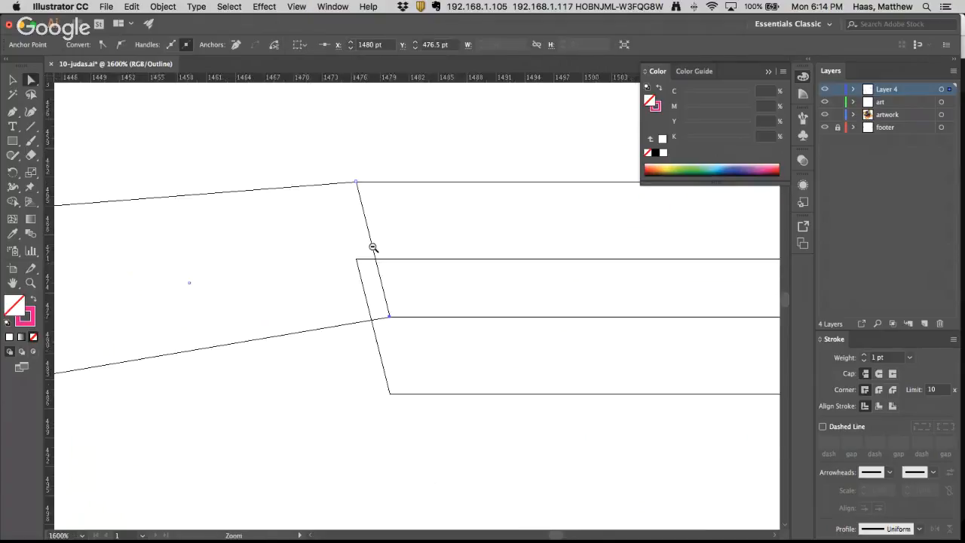
{"action": "left_click", "coordinate": [373, 247], "text": "alt+super"}
{"action": "scroll", "coordinate": [120, 345], "scroll_direction": "down", "scroll_amount": 5}
{"action": "left_click_drag", "start_coordinate": [154, 251], "coordinate": [453, 258]}
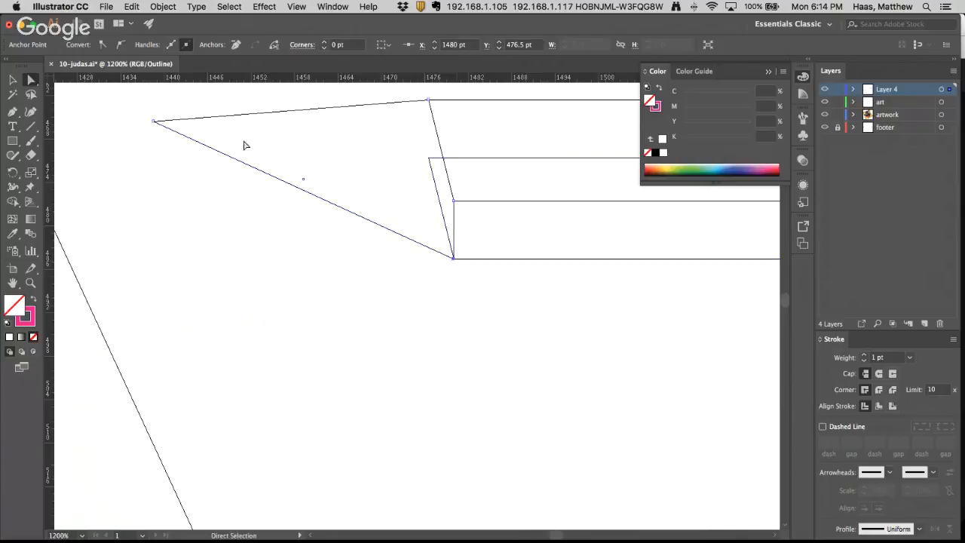
{"action": "left_click_drag", "start_coordinate": [154, 121], "coordinate": [429, 159]}
{"action": "left_click", "coordinate": [528, 330]}
{"action": "key", "text": "super+y"}
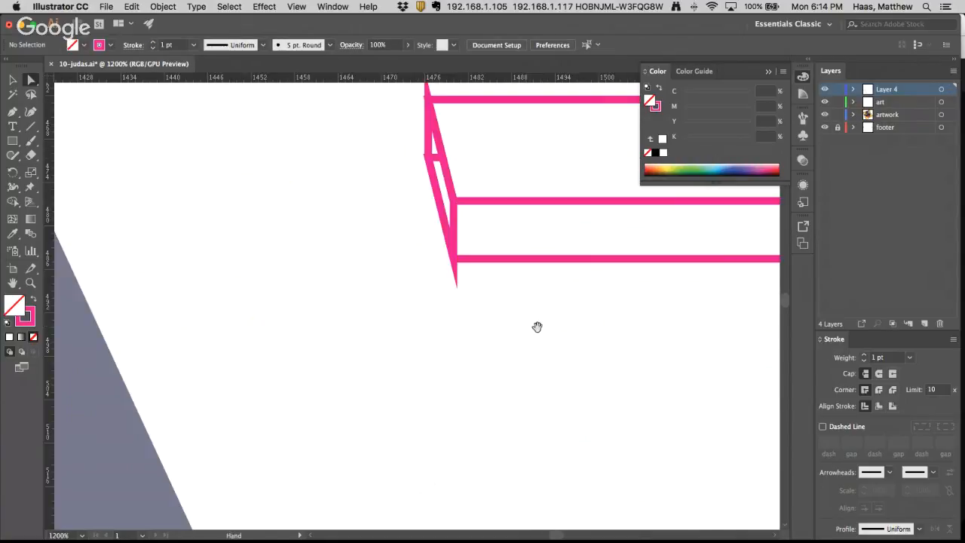
Give the end face and both beak paths round stroke caps and round corner joins
{"action": "left_click", "coordinate": [454, 223]}
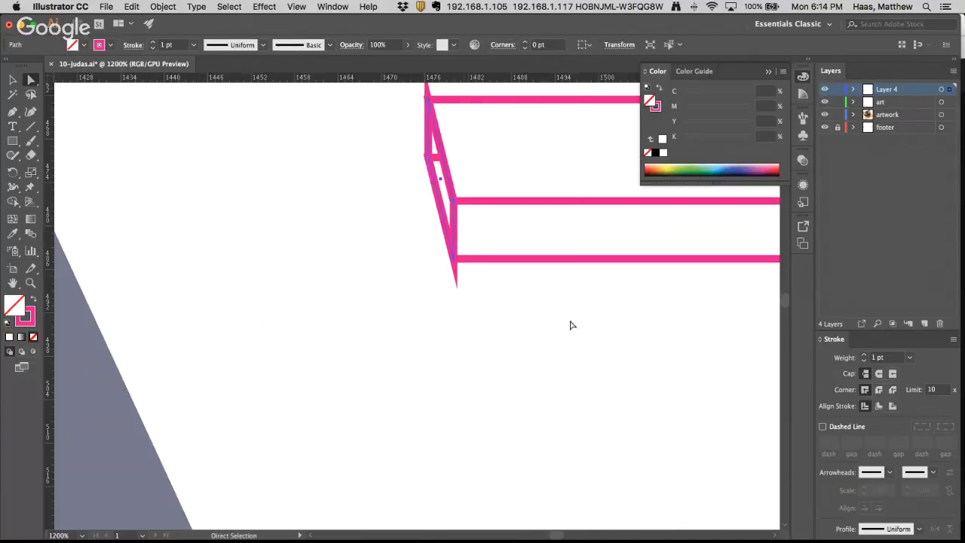
{"action": "left_click", "coordinate": [878, 373]}
{"action": "left_click", "coordinate": [878, 389]}
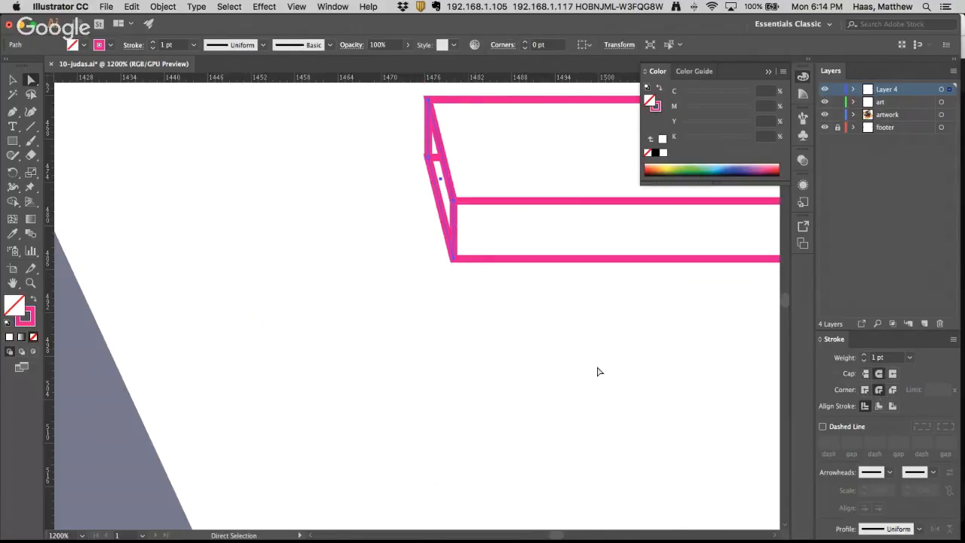
{"action": "left_click", "coordinate": [567, 351]}
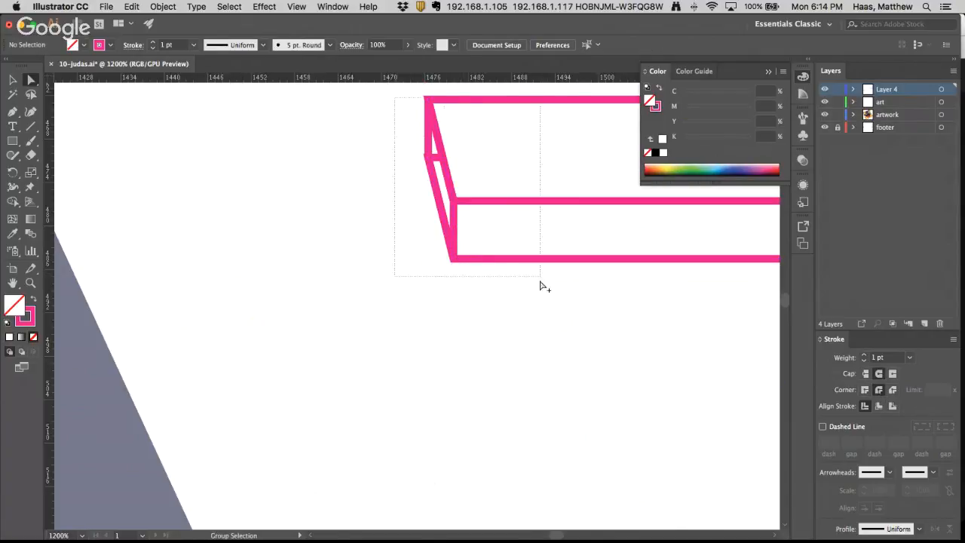
{"action": "left_click_drag", "start_coordinate": [472, 165], "coordinate": [475, 170]}
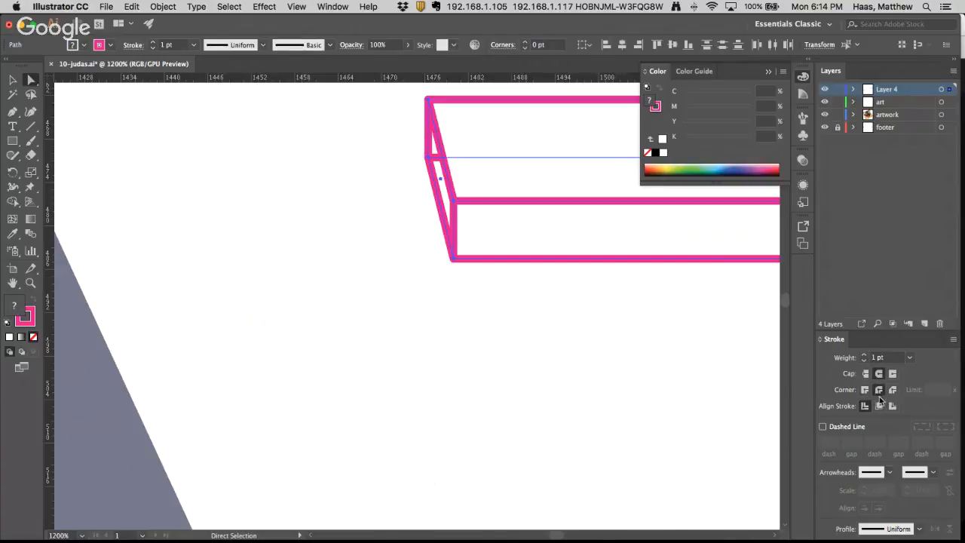
{"action": "left_click", "coordinate": [596, 387]}
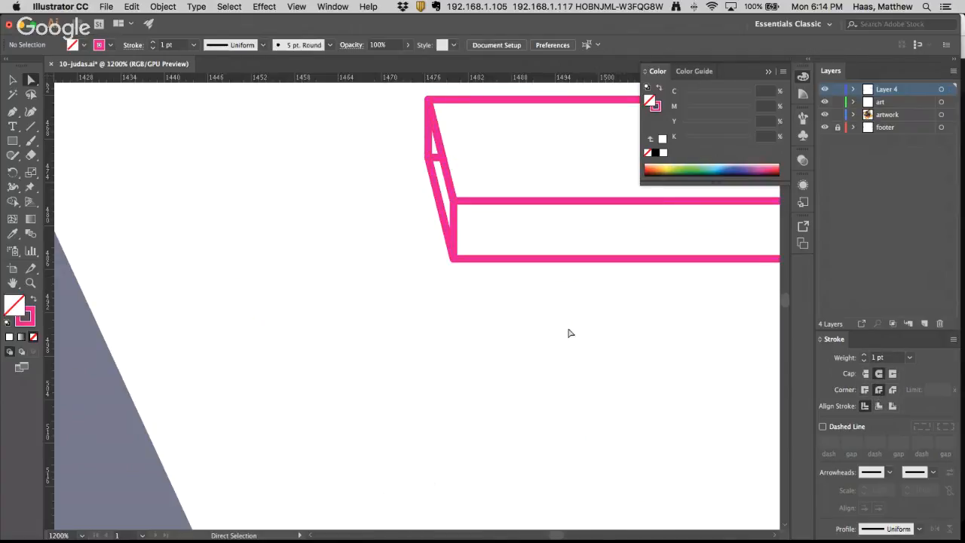
Fill the end face at the beak's left end with white
{"action": "left_click", "coordinate": [508, 325], "text": "alt+super"}
{"action": "left_click", "coordinate": [376, 233]}
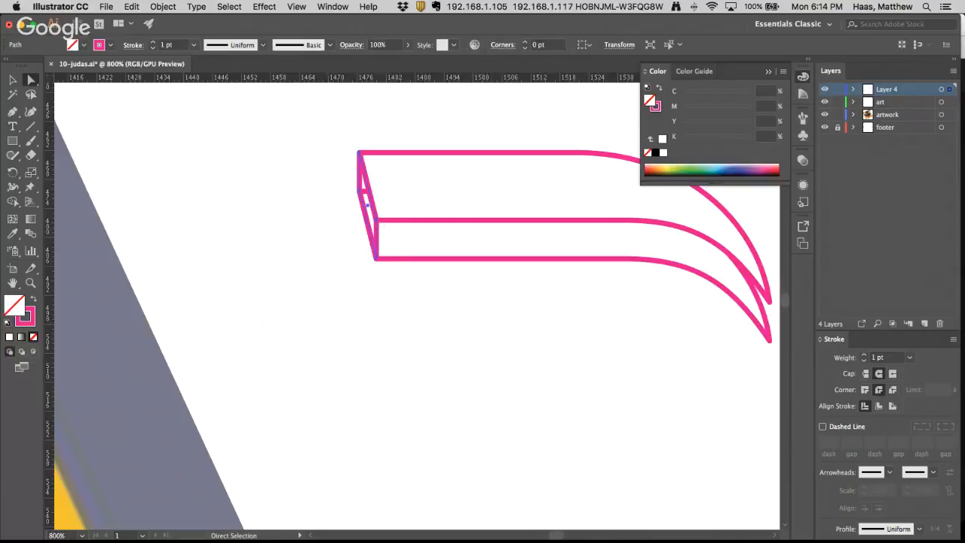
{"action": "left_click", "coordinate": [663, 152]}
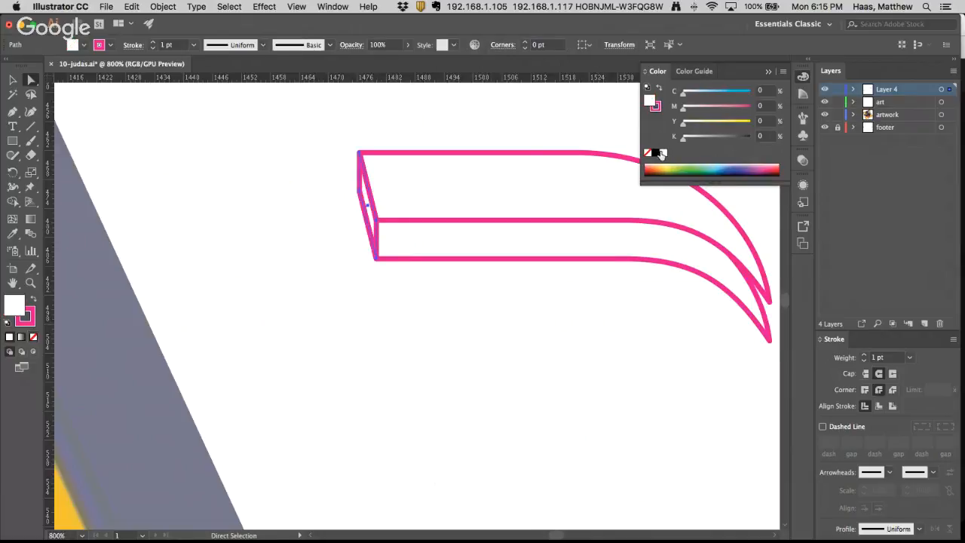
{"action": "left_click", "coordinate": [467, 294]}
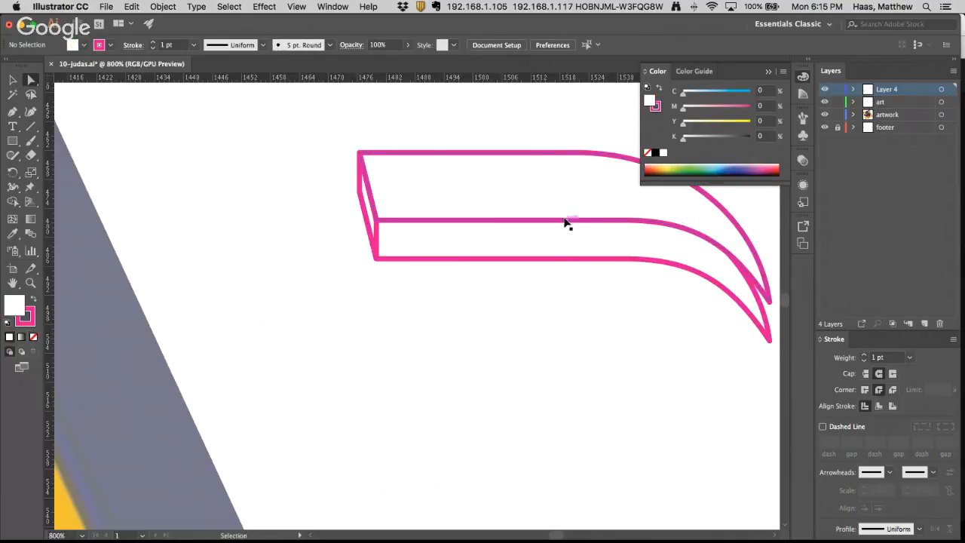
Duplicate both beak paths below the originals and reduce the copies to their lower edges by deleting the other segments
{"action": "left_click", "coordinate": [547, 261]}
{"action": "left_click_drag", "start_coordinate": [547, 260], "coordinate": [447, 469]}
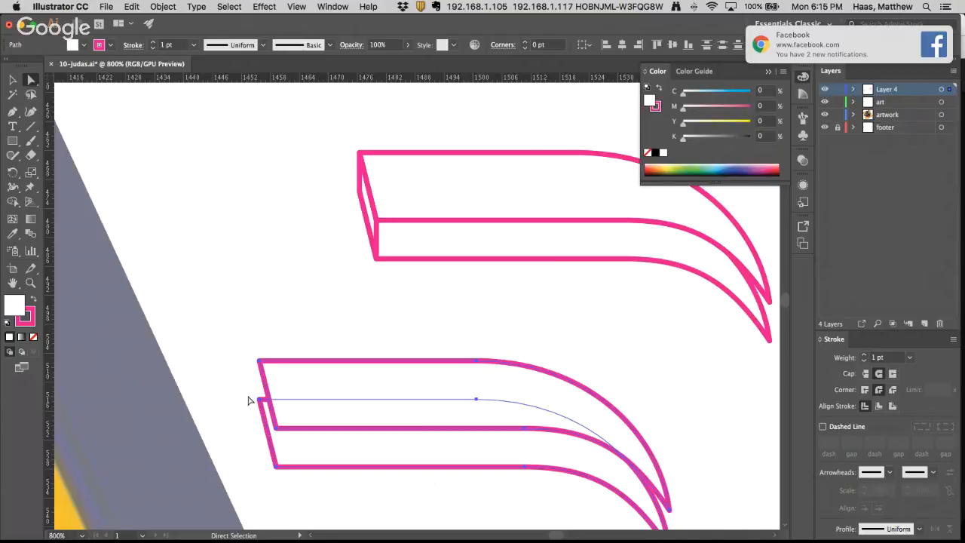
{"action": "left_click_drag", "start_coordinate": [277, 424], "coordinate": [278, 428]}
{"action": "left_click", "coordinate": [276, 466]}
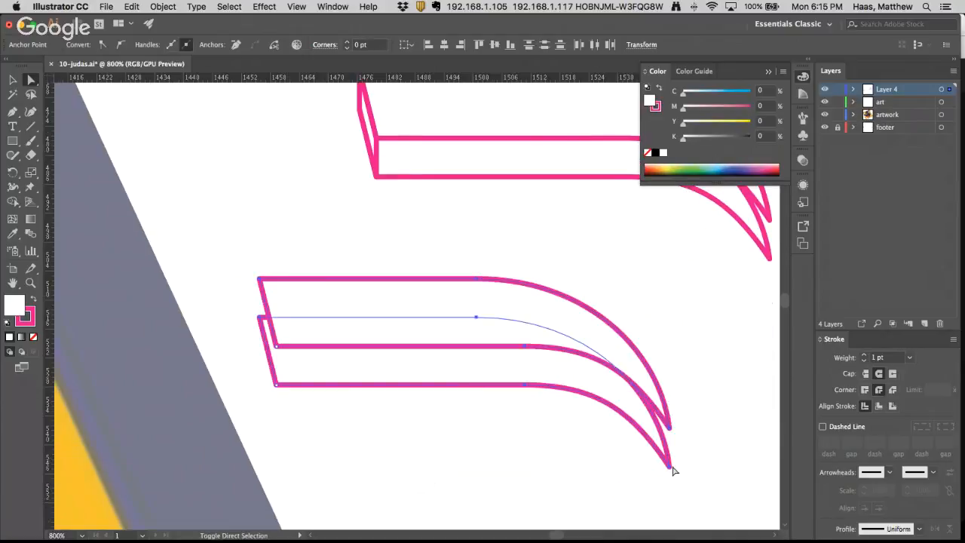
{"action": "left_click_drag", "start_coordinate": [675, 472], "coordinate": [665, 422]}
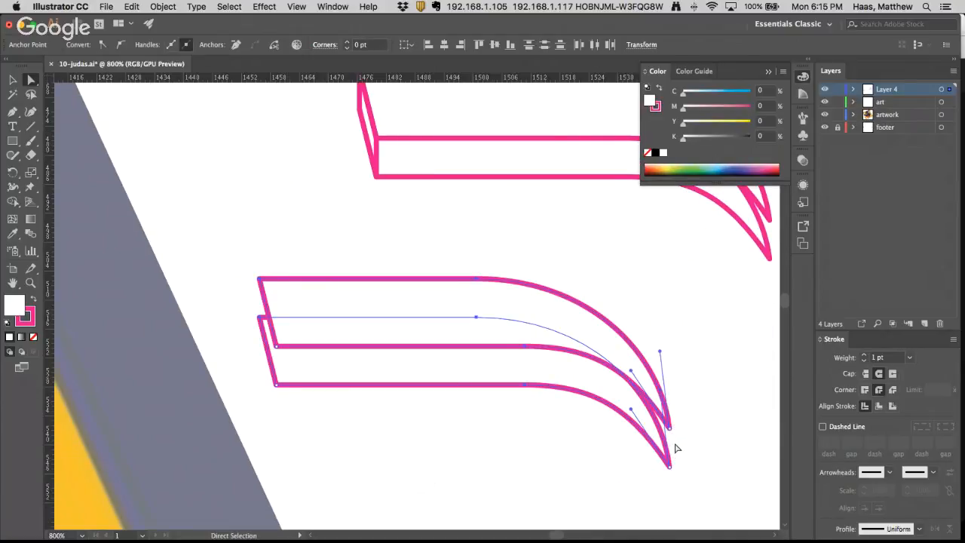
{"action": "key", "text": "Delete"}
{"action": "key", "text": "super+z"}
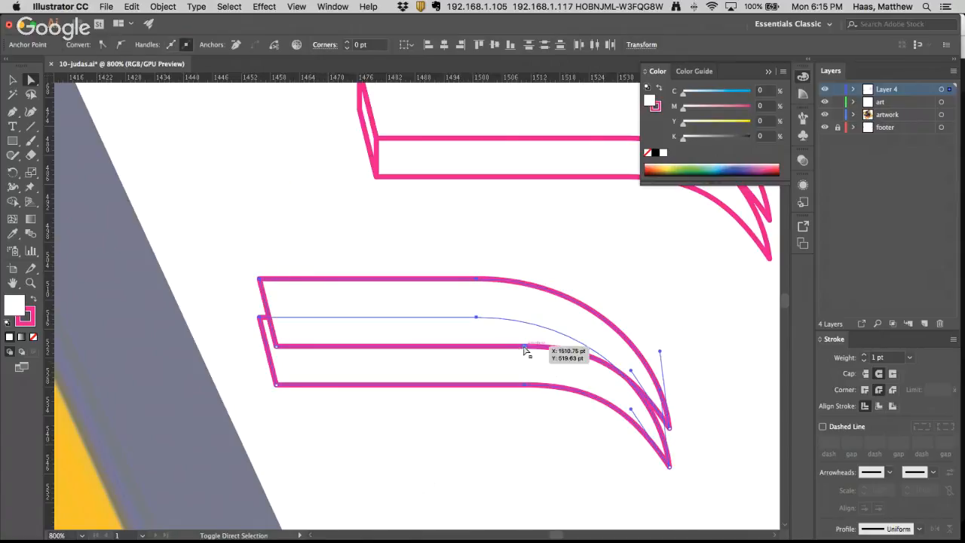
{"action": "left_click", "coordinate": [525, 386], "text": "shift"}
{"action": "key", "text": "Delete"}
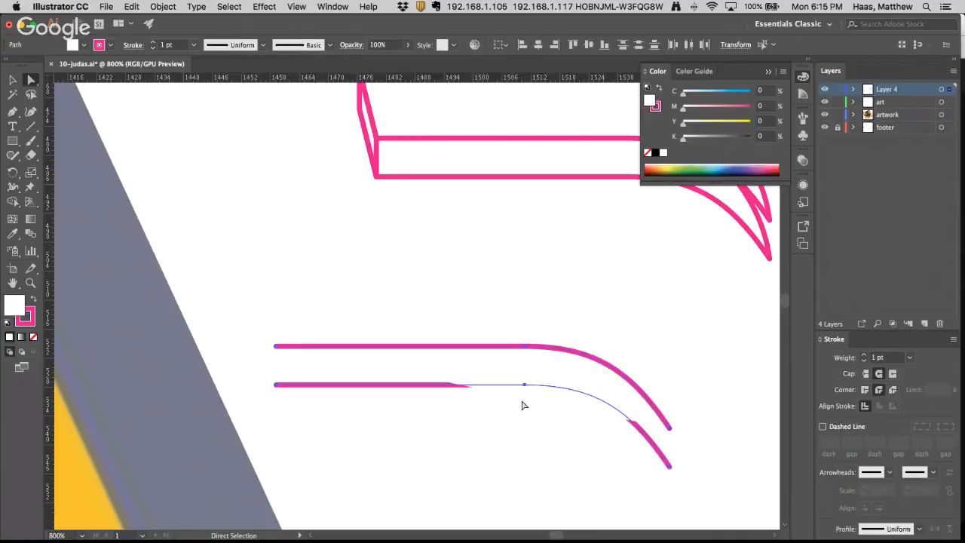
Join the two copied edges at their left ends and at their tips to make one closed shape
{"action": "left_click_drag", "start_coordinate": [269, 330], "coordinate": [254, 414]}
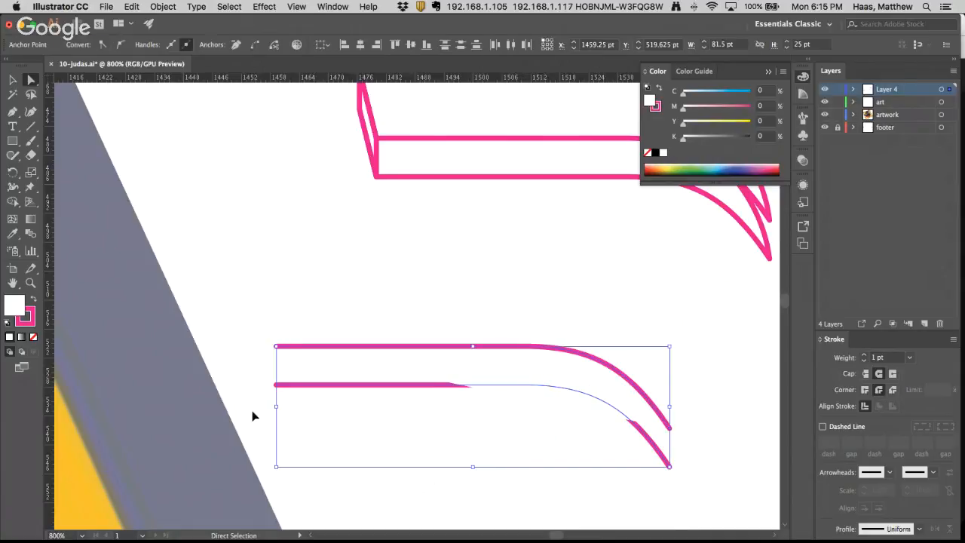
{"action": "key", "text": "ctrl+j"}
{"action": "left_click_drag", "start_coordinate": [689, 412], "coordinate": [659, 472]}
{"action": "key", "text": "super+j"}
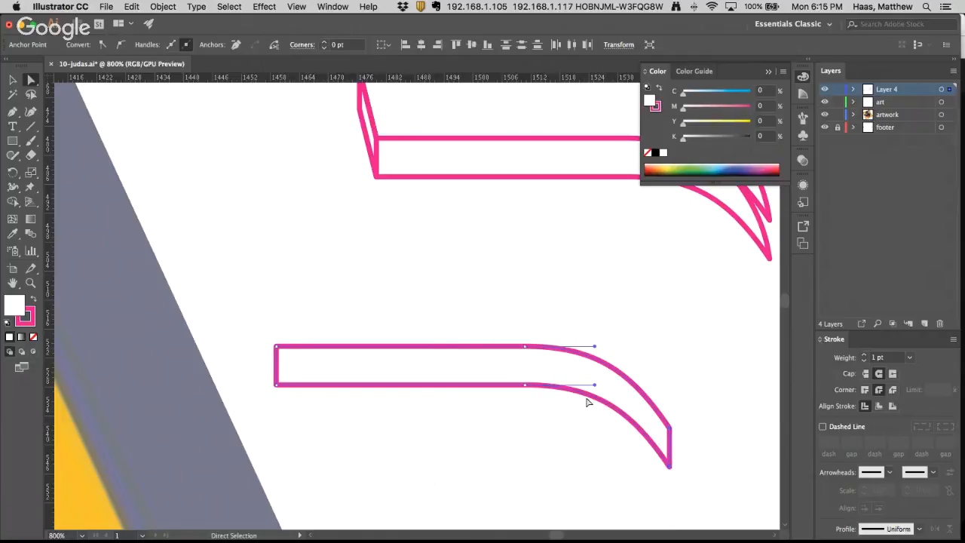
Move the closed side shape onto the beak, snapping its upper-left corner to the upper beak's lower-left corner
{"action": "right_click", "coordinate": [284, 347]}
{"action": "key", "text": "Escape"}
{"action": "key", "text": "alt"}
{"action": "left_click_drag", "start_coordinate": [284, 352], "coordinate": [377, 140]}
{"action": "left_click", "coordinate": [412, 245]}
Examine the assembled three-dimensional beak up close and compare it with the beak in the album artwork
{"action": "left_click", "coordinate": [437, 266], "text": "alt+super"}
{"action": "left_click", "coordinate": [437, 267], "text": "alt+super"}
{"action": "key", "text": "super+equal"}
{"action": "key", "text": "super+equal"}
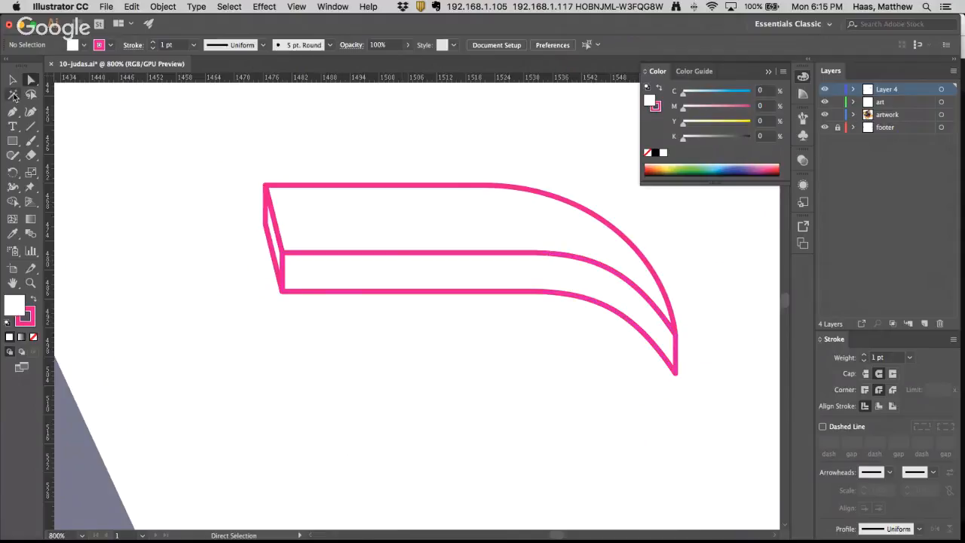
{"action": "left_click", "coordinate": [419, 291], "text": "alt+super"}
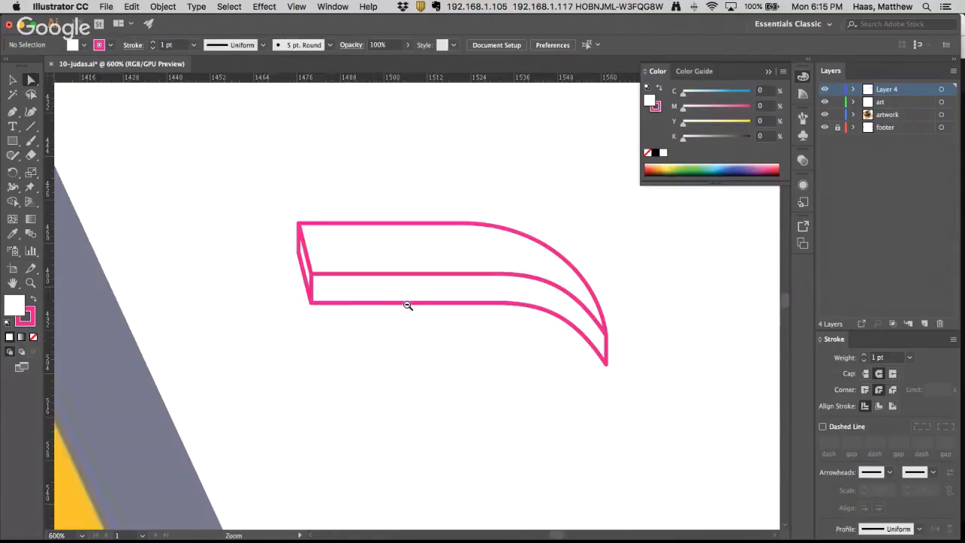
{"action": "left_click", "coordinate": [383, 333], "text": "alt+super"}
{"action": "left_click", "coordinate": [383, 333], "text": "alt+super"}
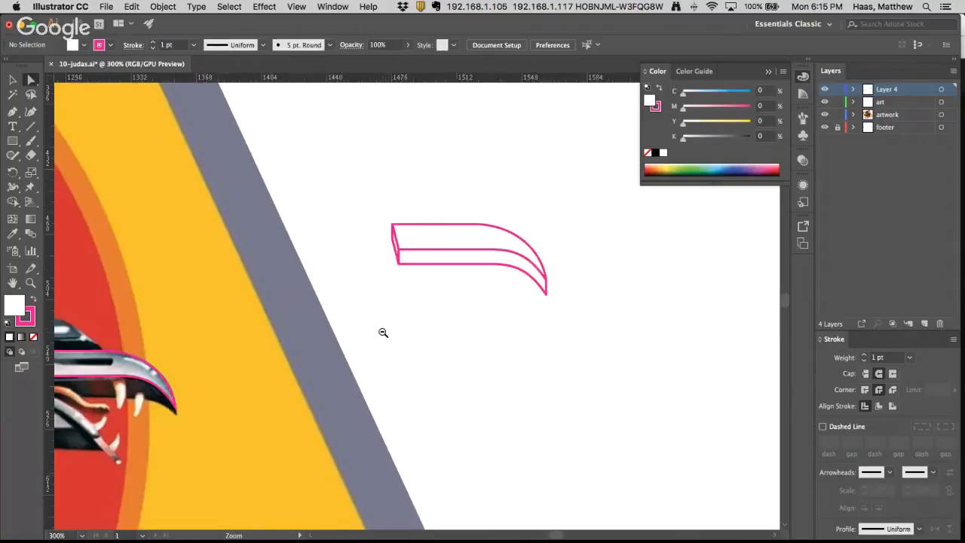
{"action": "left_click", "coordinate": [383, 332], "text": "alt+super"}
{"action": "left_click_drag", "start_coordinate": [379, 309], "coordinate": [609, 366]}
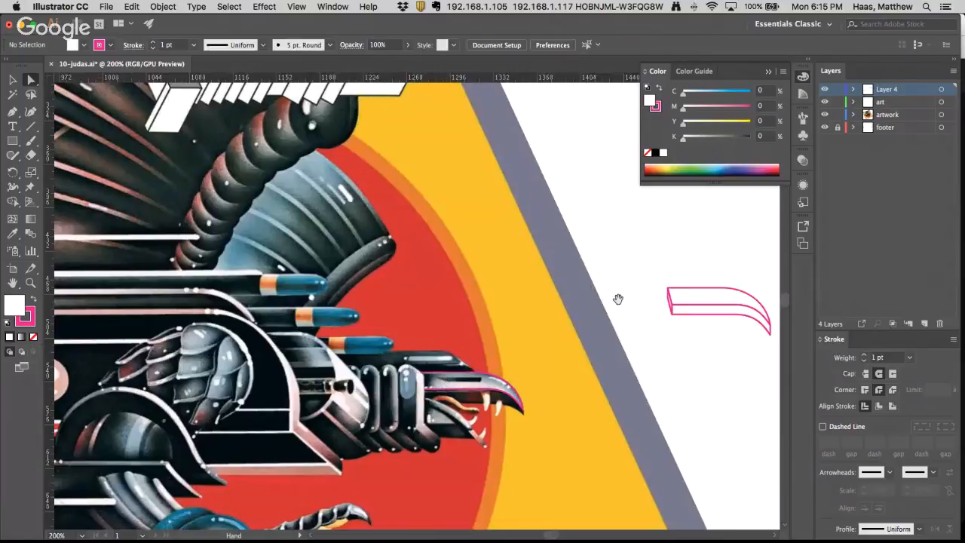
{"action": "left_click_drag", "start_coordinate": [644, 296], "coordinate": [522, 296]}
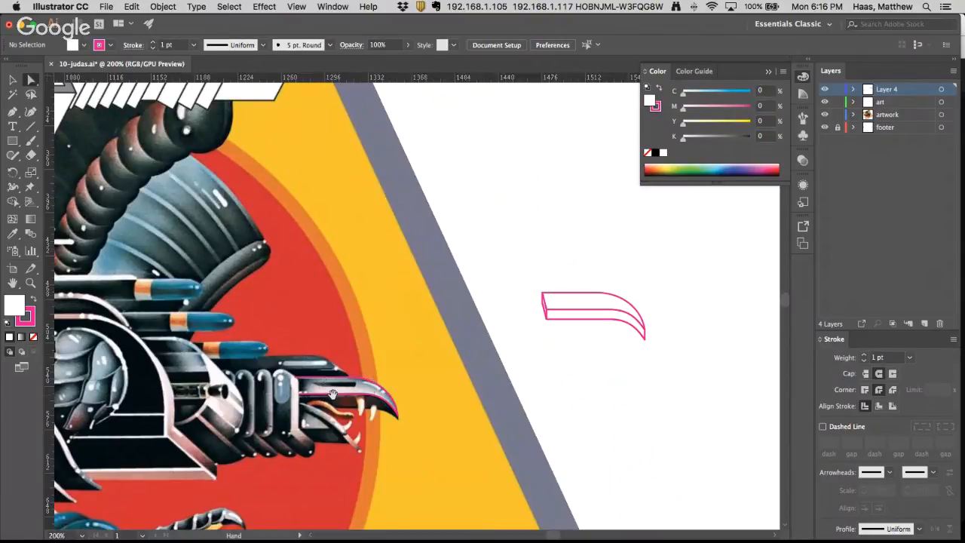
Duplicate the complete three-dimensional beak straight upward and repeat the duplication to make a second copy above it
{"action": "key", "text": "z"}
{"action": "left_click", "coordinate": [366, 392]}
{"action": "left_click", "coordinate": [367, 392]}
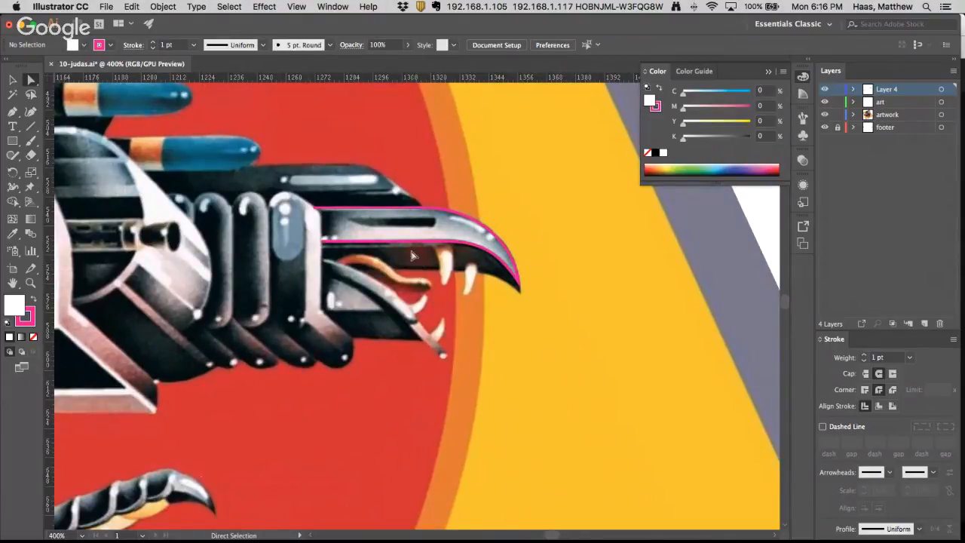
{"action": "key", "text": "ctrl+minus"}
{"action": "key", "text": "ctrl+minus"}
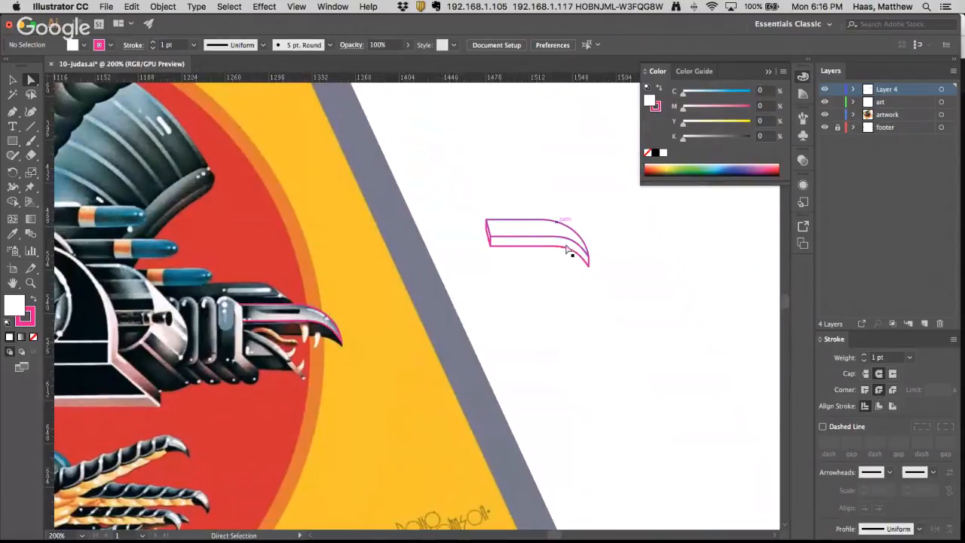
{"action": "left_click_drag", "start_coordinate": [468, 209], "coordinate": [609, 301]}
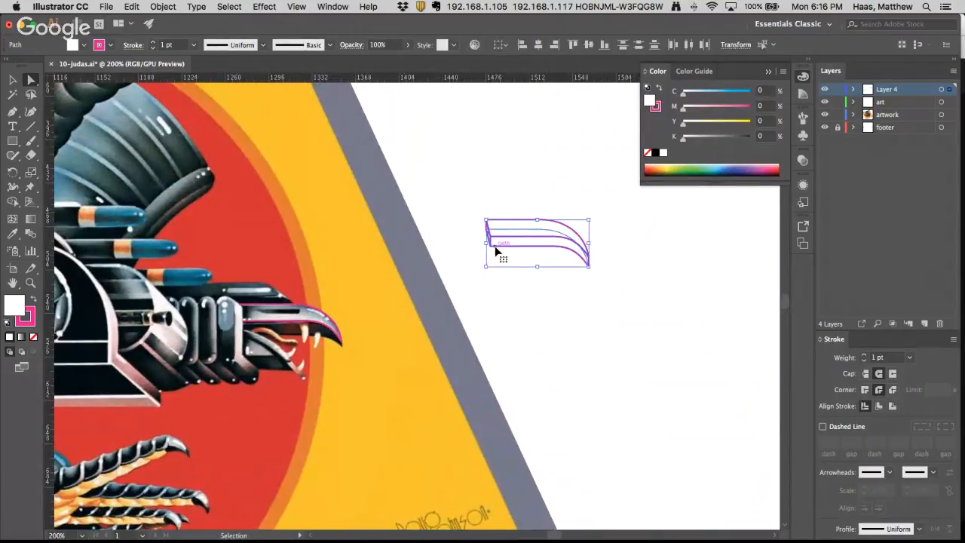
{"action": "left_click_drag", "start_coordinate": [497, 255], "coordinate": [497, 214]}
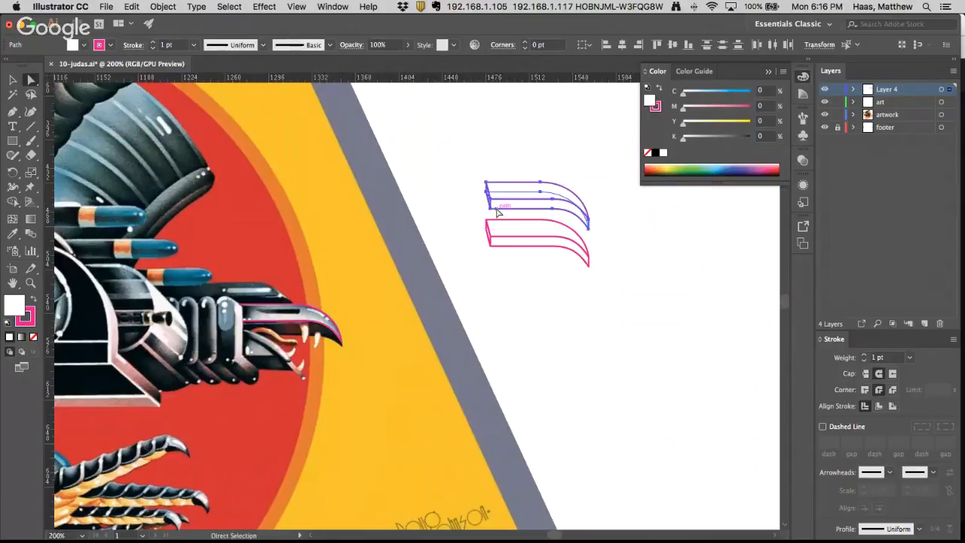
{"action": "key", "text": "ctrl+d"}
{"action": "left_click", "coordinate": [455, 155]}
{"action": "left_click", "coordinate": [540, 189], "text": "super"}
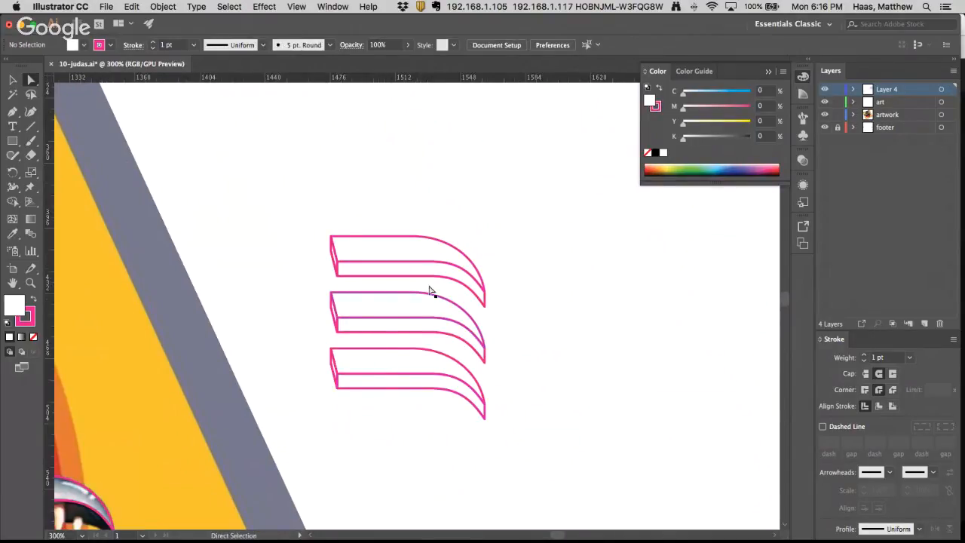
Move the two upper beak copies down and stack them directly onto the beak below, aligning their corners
{"action": "left_click_drag", "start_coordinate": [308, 210], "coordinate": [519, 292]}
{"action": "left_click_drag", "start_coordinate": [336, 279], "coordinate": [337, 318]}
{"action": "left_click_drag", "start_coordinate": [317, 259], "coordinate": [524, 340]}
{"action": "left_click_drag", "start_coordinate": [337, 332], "coordinate": [337, 379]}
{"action": "left_click", "coordinate": [475, 312]}
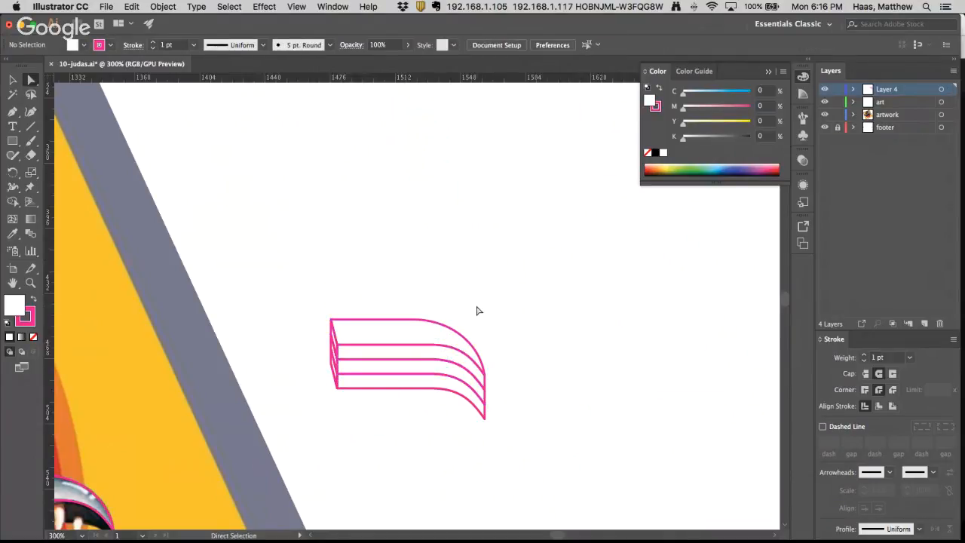
Try to delete the redundant overlapping pieces between the layers of the stacked beak
{"action": "left_click", "coordinate": [355, 360], "text": "alt"}
{"action": "left_click", "coordinate": [349, 375], "text": "alt+shift"}
{"action": "key", "text": "Delete"}
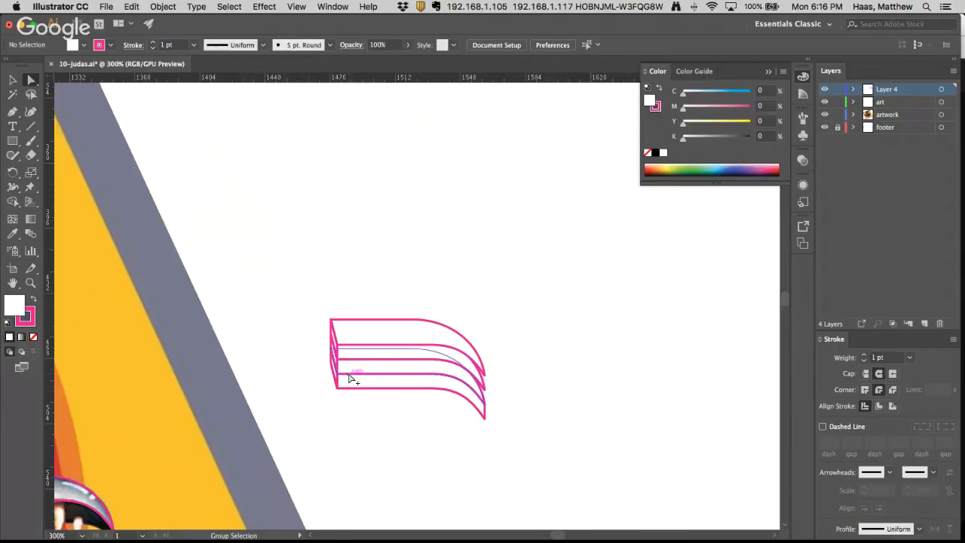
{"action": "left_click", "coordinate": [349, 374], "text": "alt"}
{"action": "left_click", "coordinate": [351, 360], "text": "alt+shift"}
{"action": "key", "text": "Delete"}
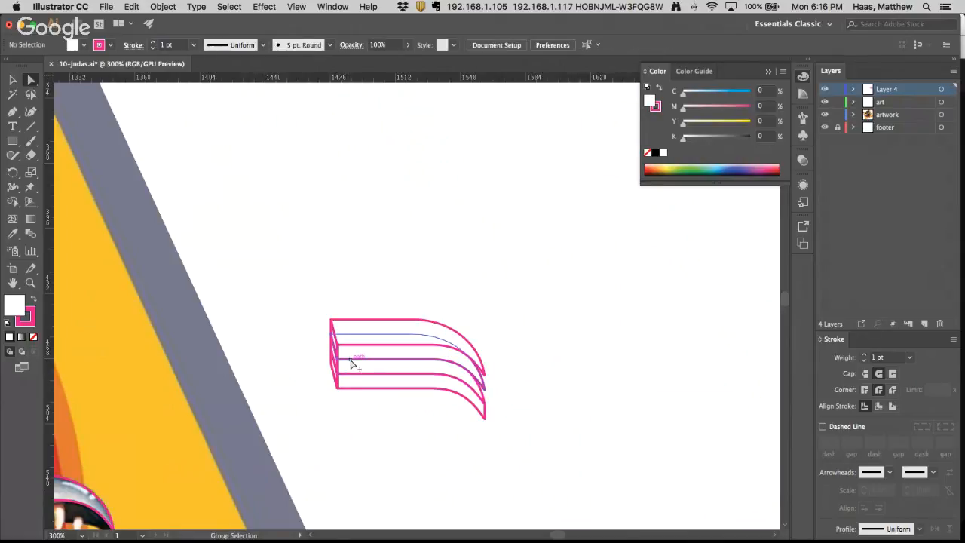
{"action": "left_click", "coordinate": [351, 362], "text": "alt"}
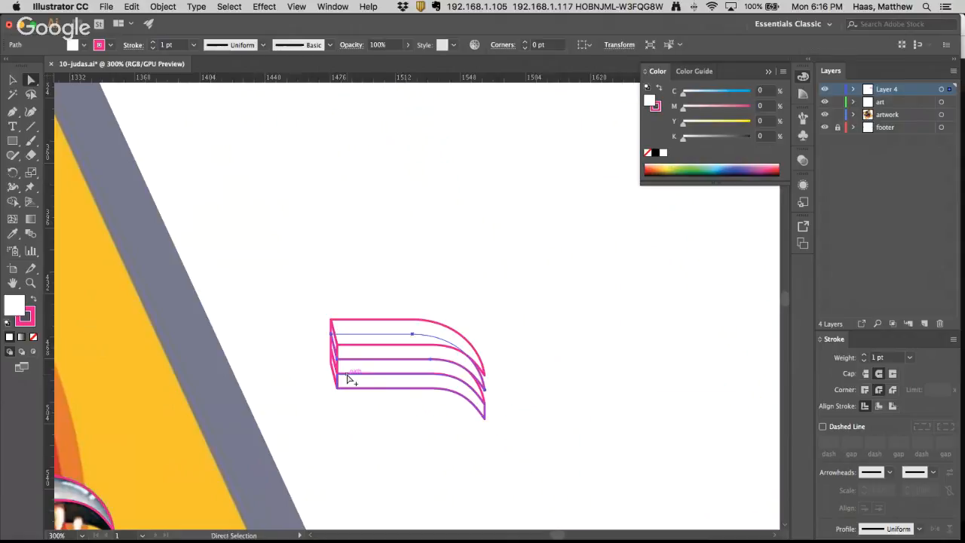
{"action": "left_click", "coordinate": [339, 383], "text": "alt+shift"}
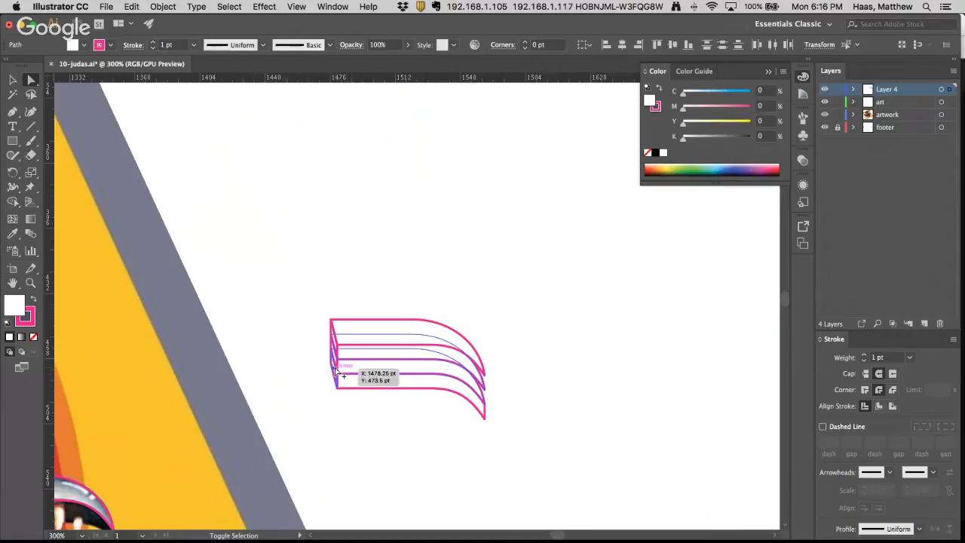
{"action": "left_click", "coordinate": [312, 390], "text": "alt"}
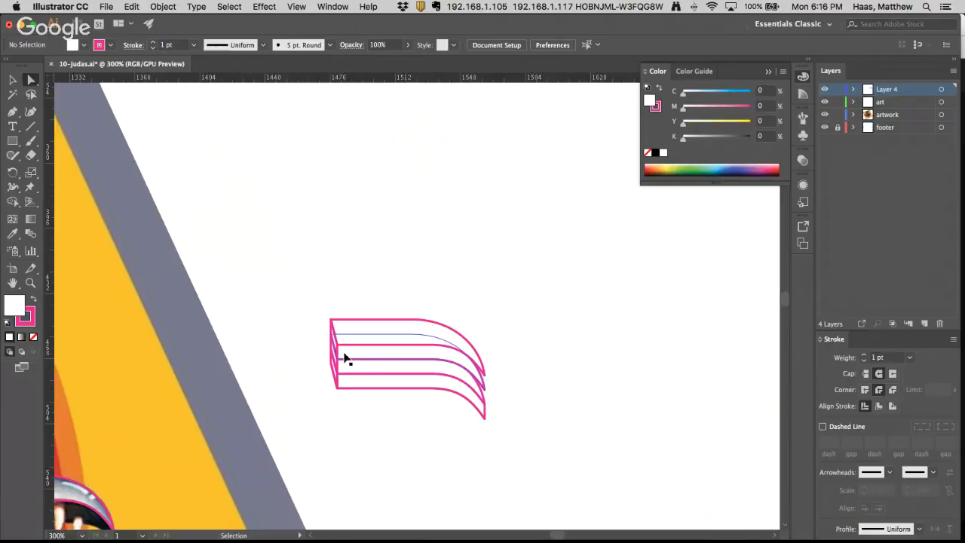
Try to remove the middle layer's pieces from the stacked beak using Outline view
{"action": "key", "text": "super+y"}
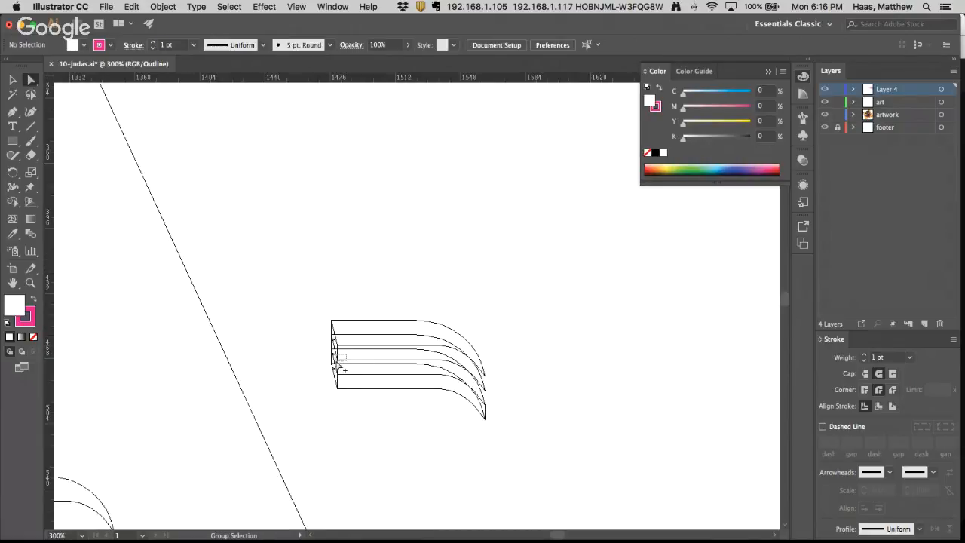
{"action": "left_click", "coordinate": [339, 365], "text": "alt"}
{"action": "key", "text": "super+y"}
{"action": "key", "text": "shift+super+a"}
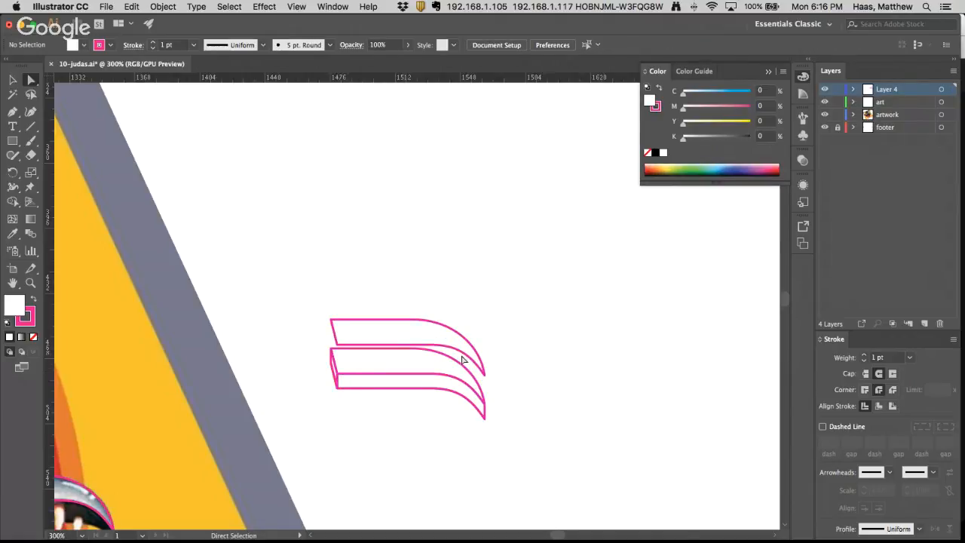
{"action": "key", "text": "super+z"}
{"action": "left_click", "coordinate": [493, 288]}
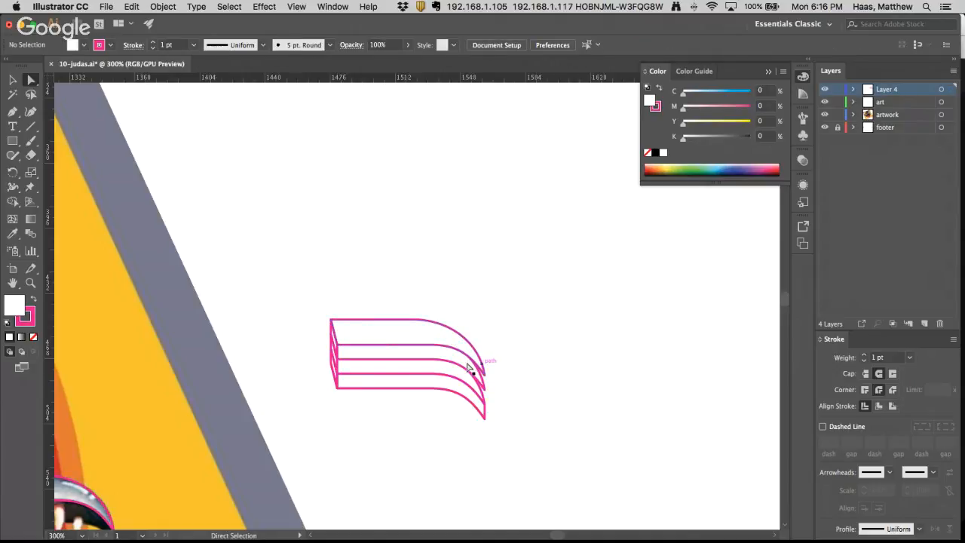
Step back and forward through the recent edits to the stacked beak and deselect its paths
{"action": "key", "text": "super+z"}
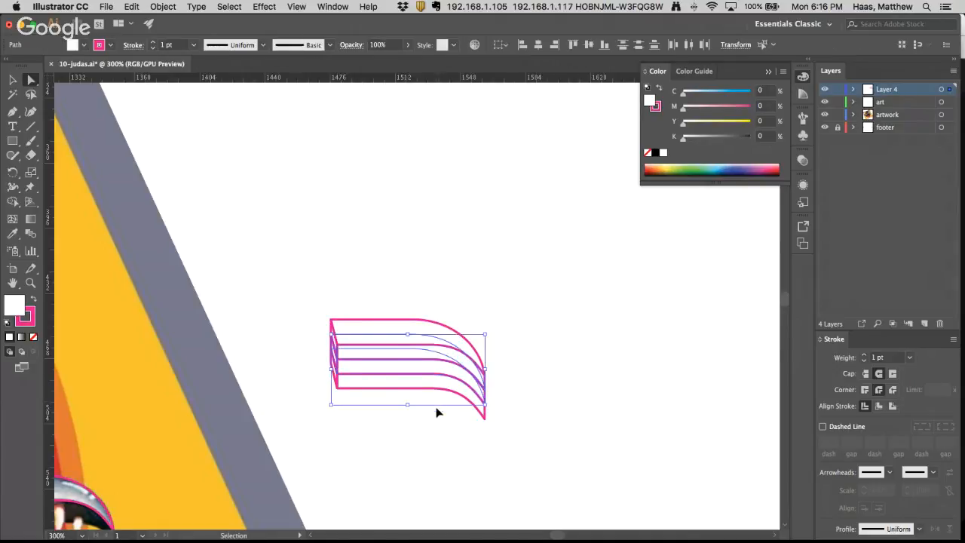
{"action": "key", "text": "super+z"}
{"action": "key", "text": "super+z"}
{"action": "key", "text": "shift+super+z"}
{"action": "key", "text": "shift+super+z"}
{"action": "key", "text": "shift+super+z"}
{"action": "left_click", "coordinate": [433, 432]}
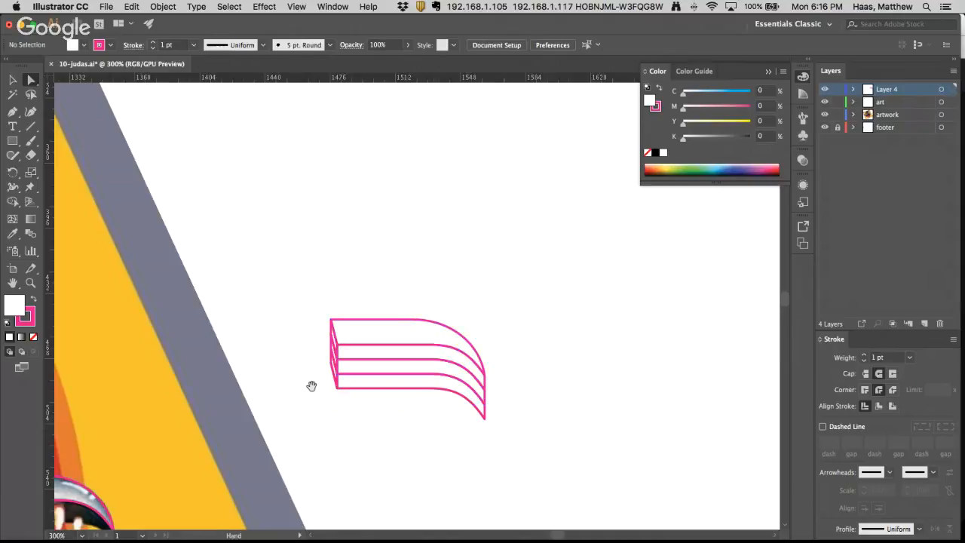
Trace the lower jaw's triangular panel as a closed path about 27 by 16 pt with a curved upper edge and no fill
{"action": "left_click_drag", "start_coordinate": [304, 381], "coordinate": [652, 226]}
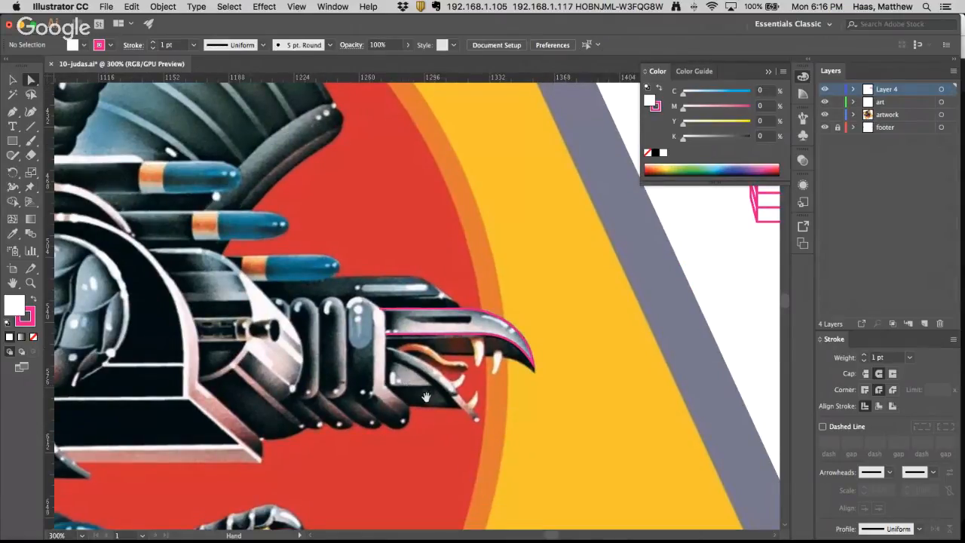
{"action": "scroll", "coordinate": [435, 371], "scroll_direction": "right", "scroll_amount": 5}
{"action": "scroll", "coordinate": [434, 371], "scroll_direction": "up", "scroll_amount": 2}
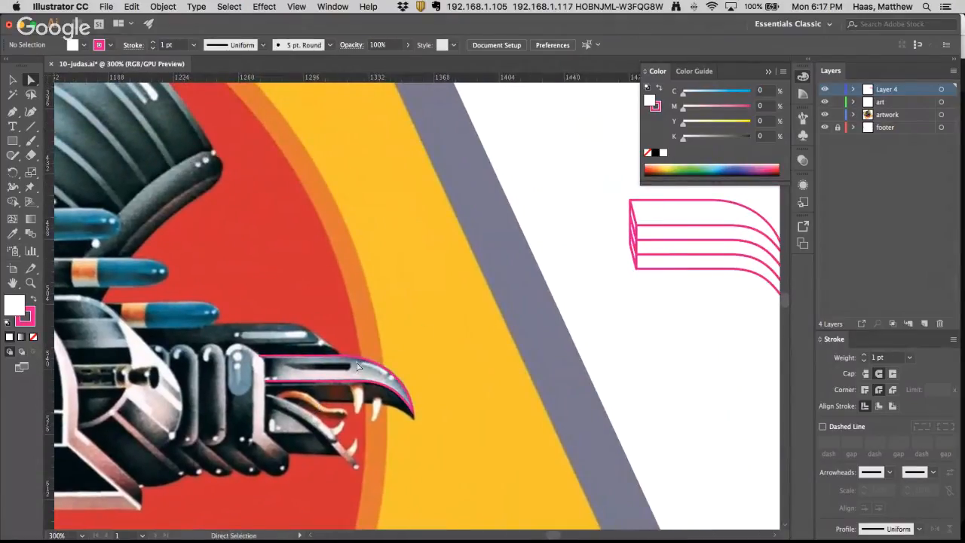
{"action": "scroll", "coordinate": [312, 367], "scroll_direction": "down", "scroll_amount": 4}
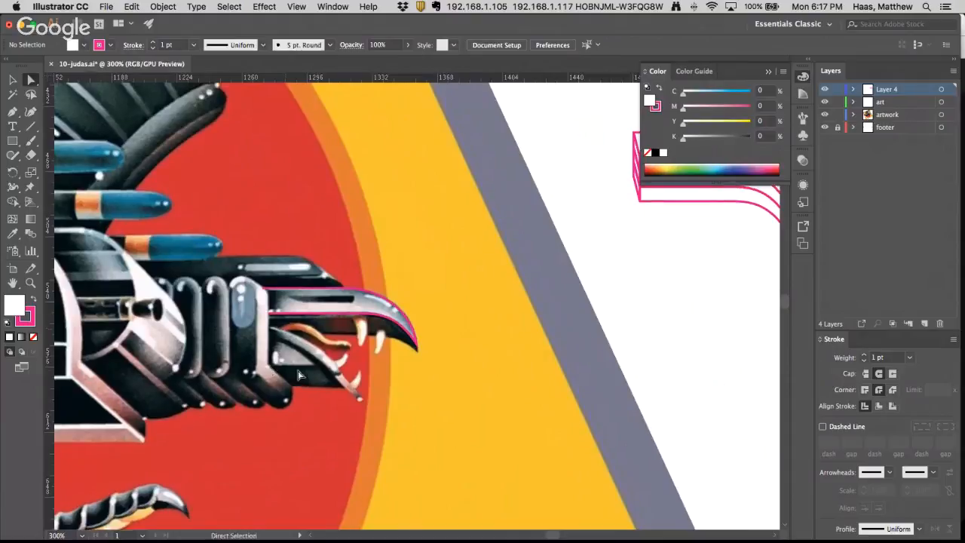
{"action": "left_click", "coordinate": [296, 367], "text": "super"}
{"action": "left_click_drag", "start_coordinate": [423, 273], "coordinate": [408, 333]}
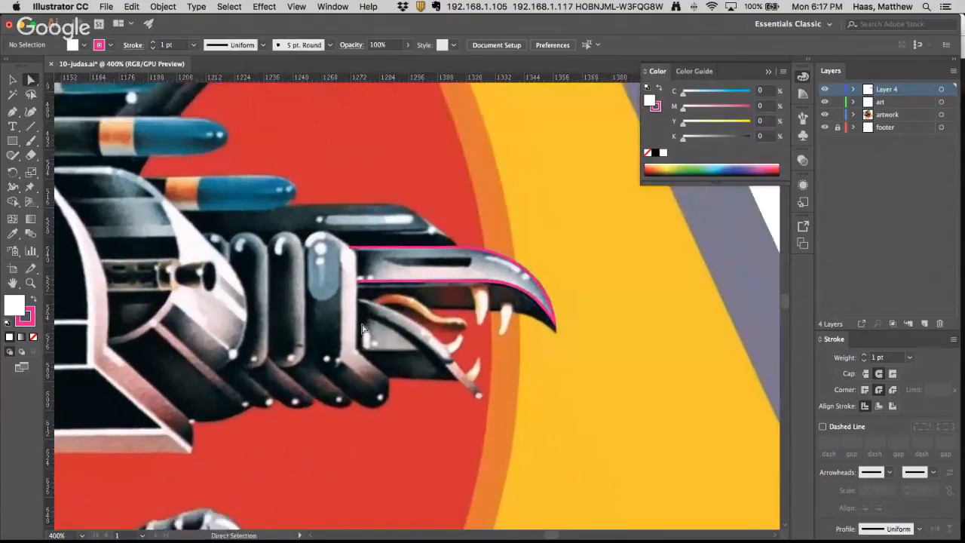
{"action": "left_click", "coordinate": [13, 112]}
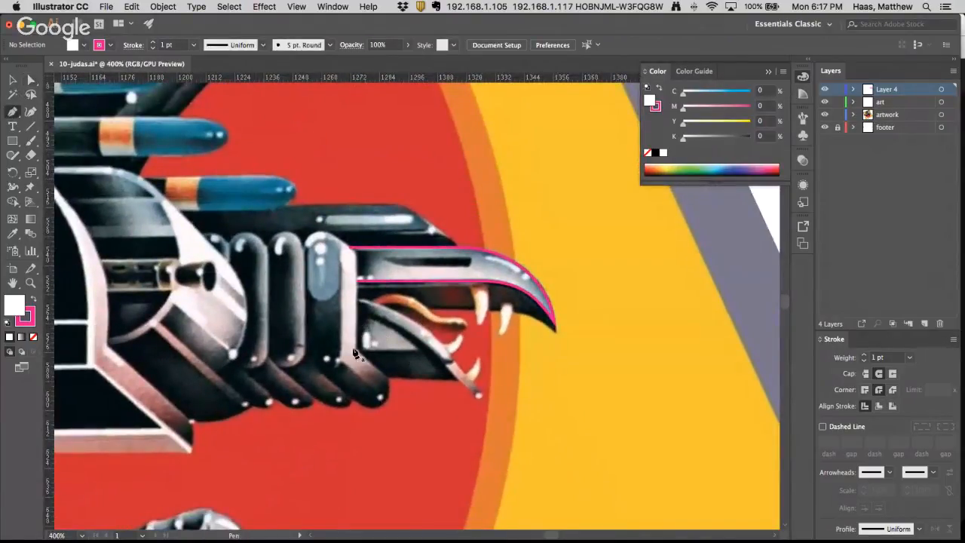
{"action": "left_click_drag", "start_coordinate": [356, 349], "coordinate": [425, 355]}
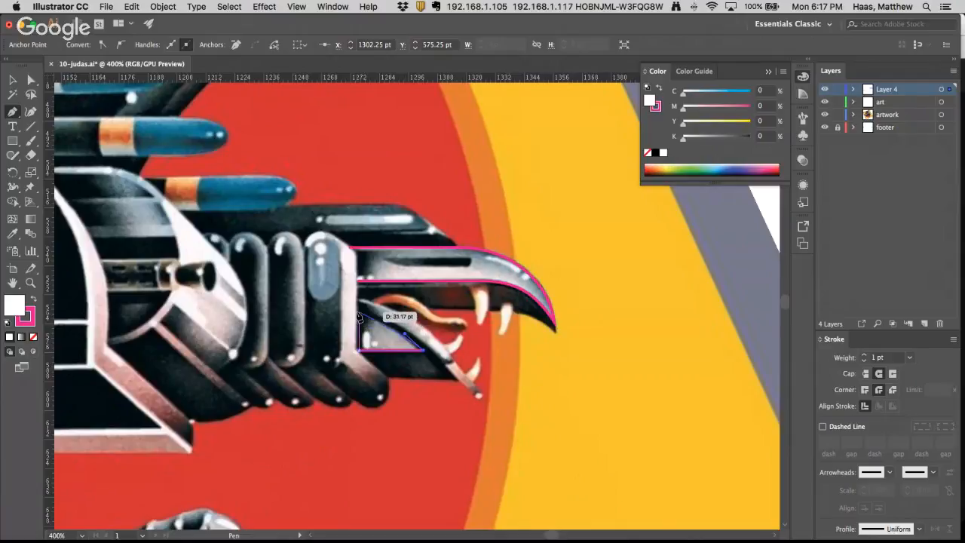
{"action": "left_click_drag", "start_coordinate": [359, 316], "coordinate": [336, 309]}
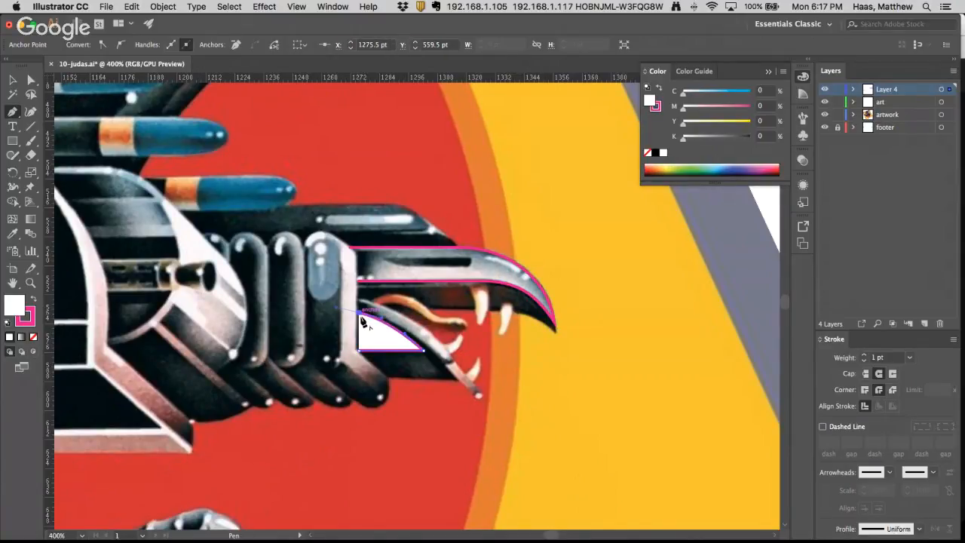
{"action": "left_click", "coordinate": [357, 351]}
{"action": "left_click", "coordinate": [34, 338]}
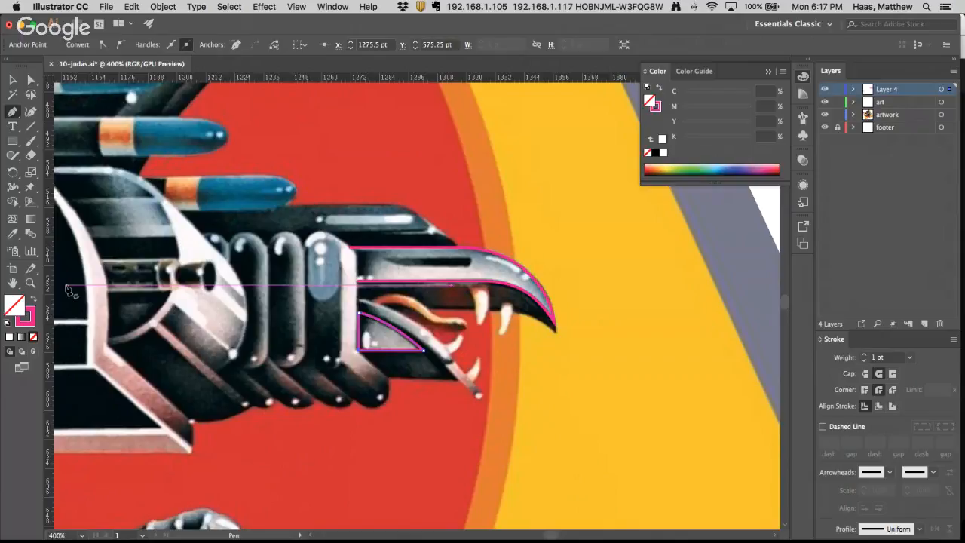
Examine the closed jaw panel's path and anchor points with the Direct Selection tool
{"action": "scroll", "coordinate": [70, 292], "scroll_direction": "right", "scroll_amount": 1}
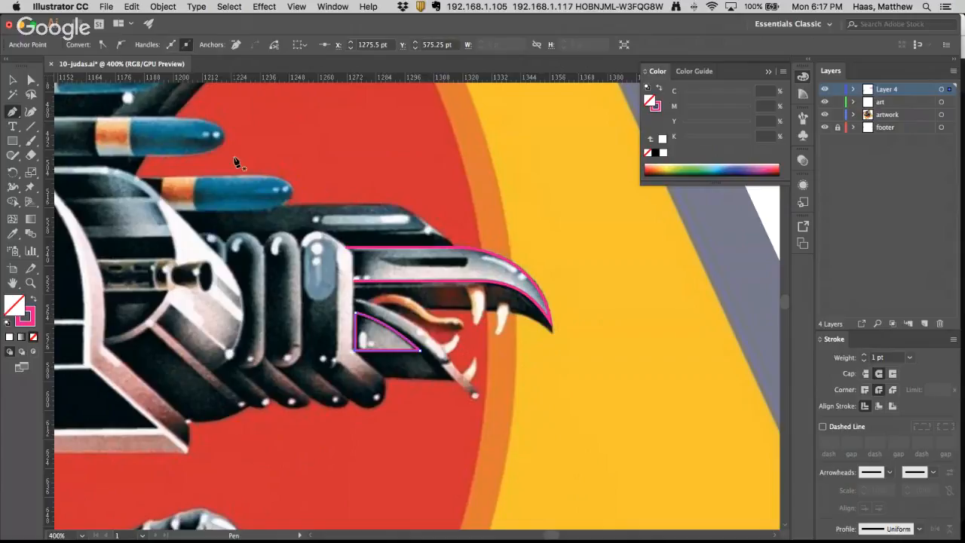
{"action": "left_click", "coordinate": [31, 81]}
{"action": "left_click_drag", "start_coordinate": [354, 313], "coordinate": [357, 355]}
{"action": "left_click", "coordinate": [318, 318]}
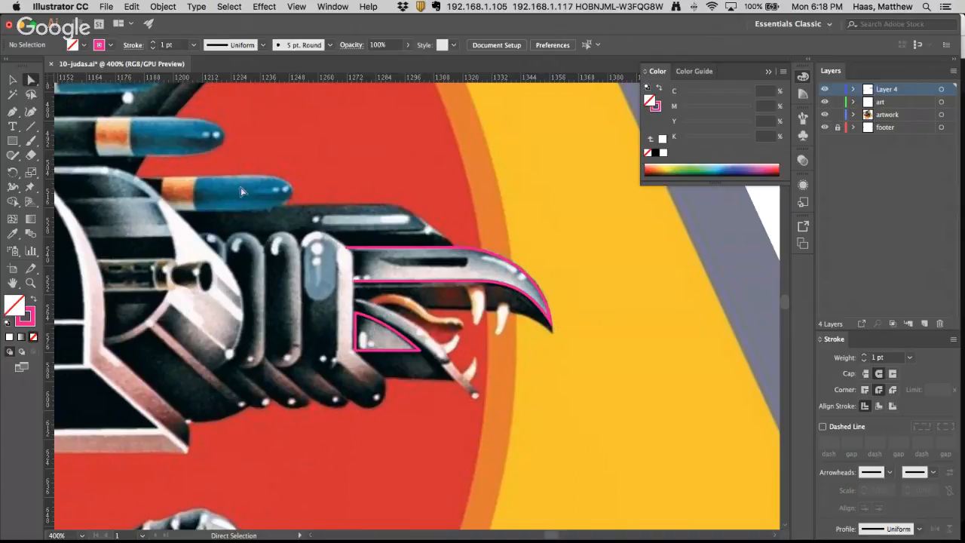
{"action": "key", "text": "p"}
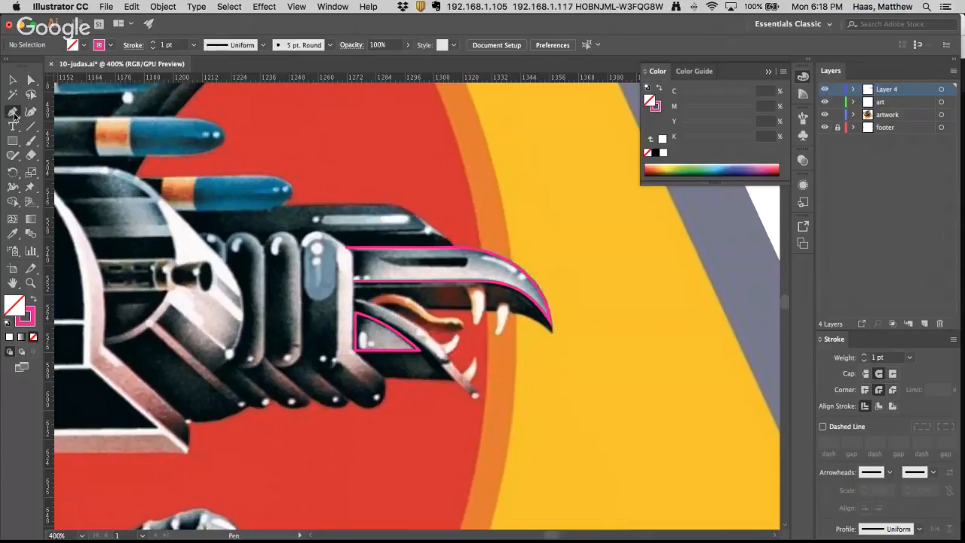
{"action": "left_click", "coordinate": [31, 79]}
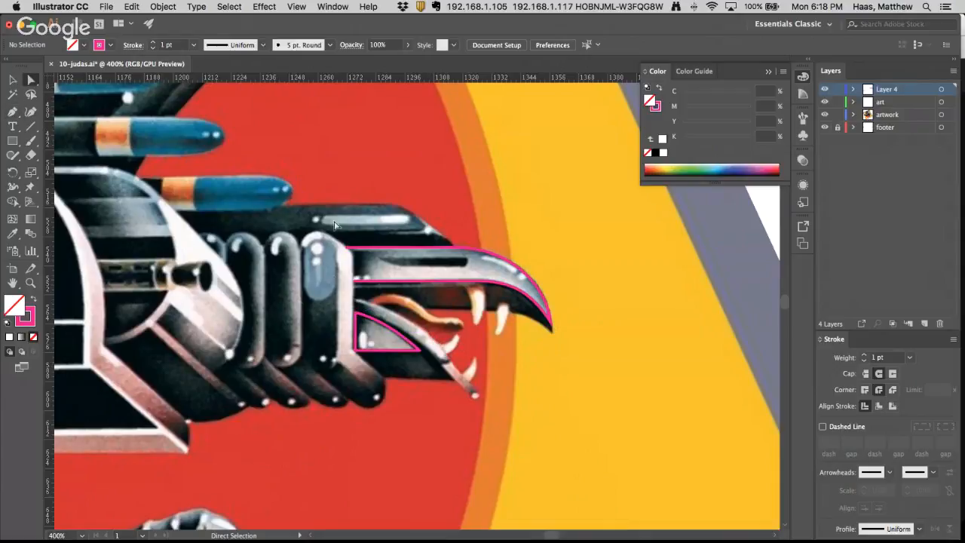
{"action": "left_click", "coordinate": [363, 319]}
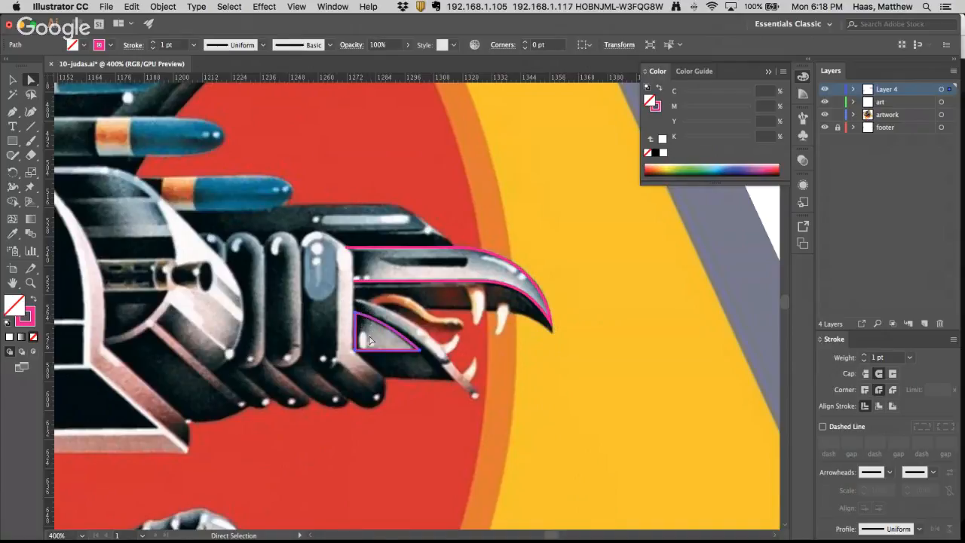
Trace the lower jaw's curved upper edge as an open path about 38.5 by 25.5 pt, shape its handles, and deselect it
{"action": "key", "text": "p"}
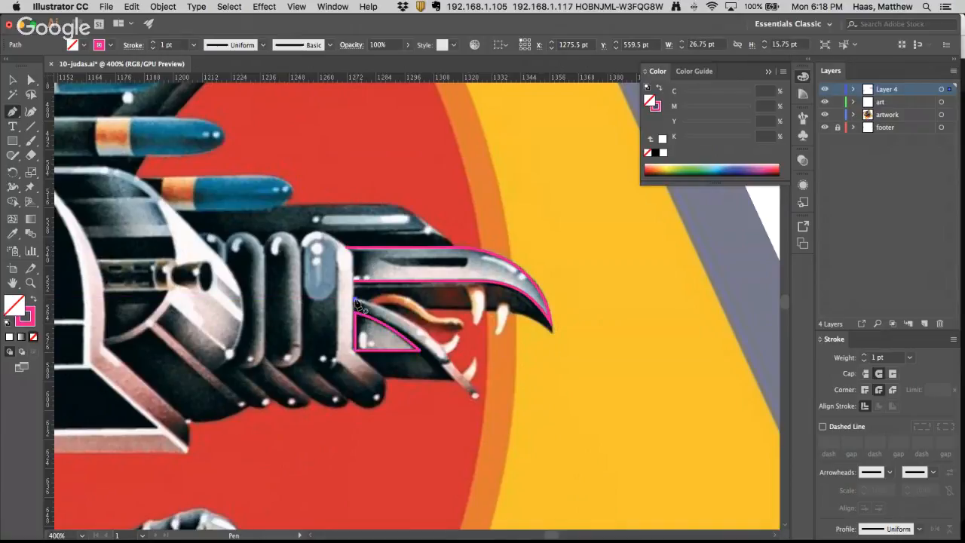
{"action": "left_click_drag", "start_coordinate": [357, 302], "coordinate": [463, 382]}
{"action": "left_click_drag", "start_coordinate": [420, 317], "coordinate": [395, 305]}
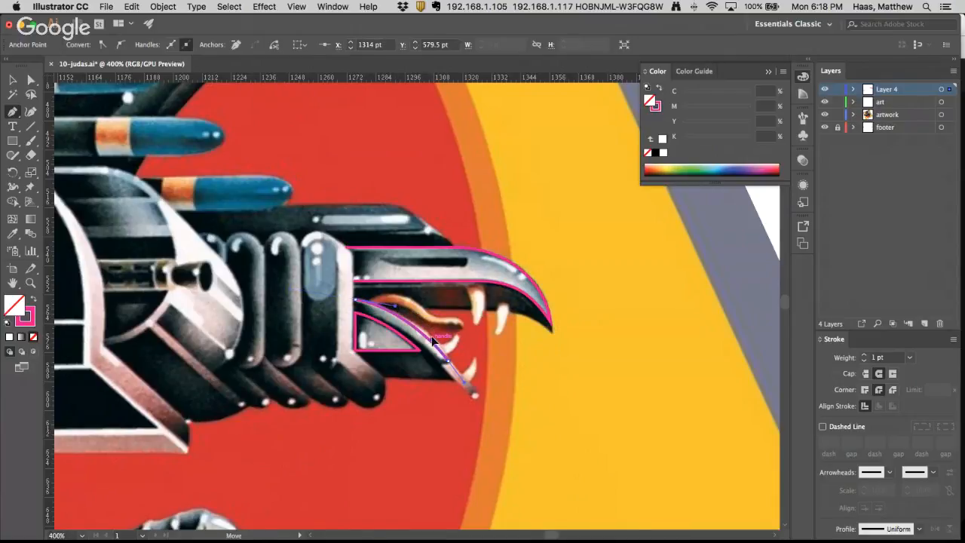
{"action": "left_click", "coordinate": [428, 322], "text": "super"}
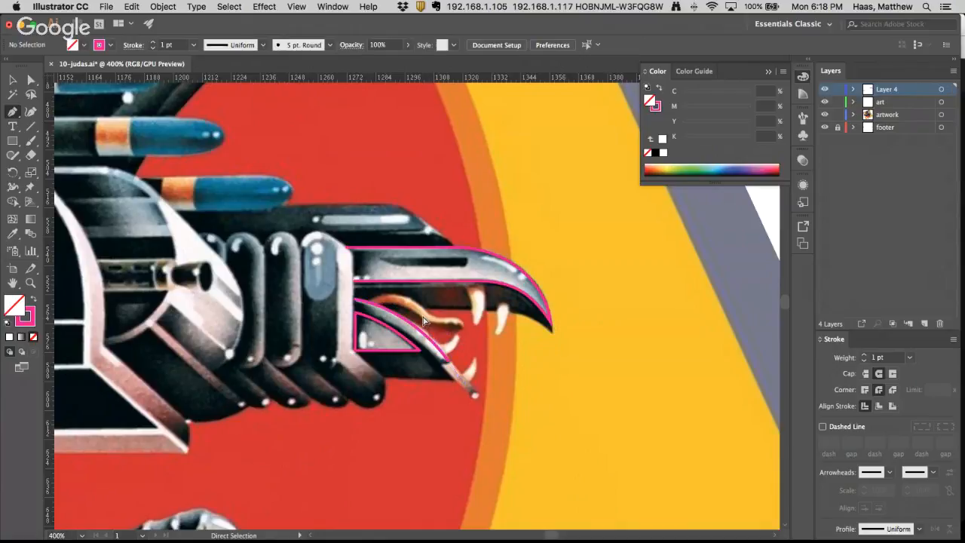
Try to continue the lower jaw's open curve from its left anchor by pulling out a direction handle
{"action": "left_click", "coordinate": [396, 308], "text": "super"}
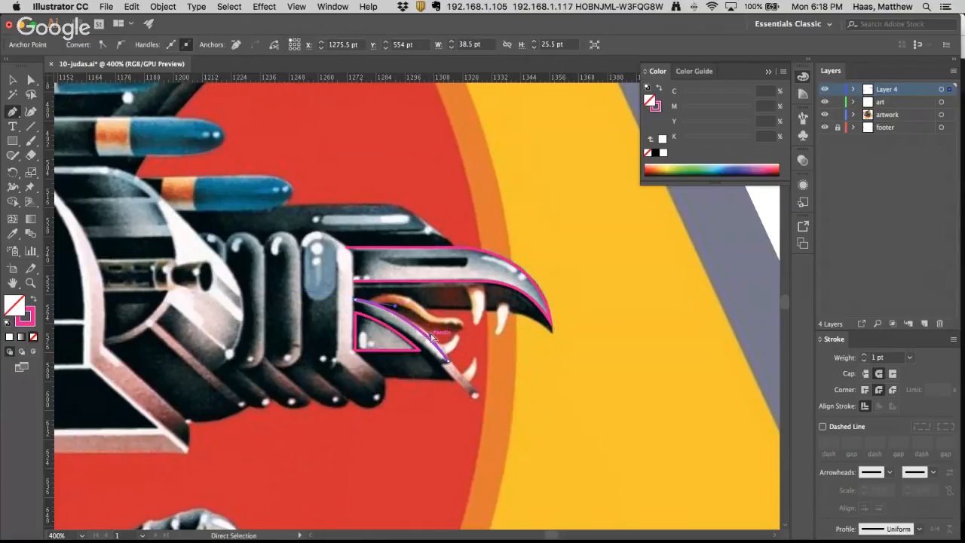
{"action": "left_click_drag", "start_coordinate": [356, 301], "coordinate": [356, 313]}
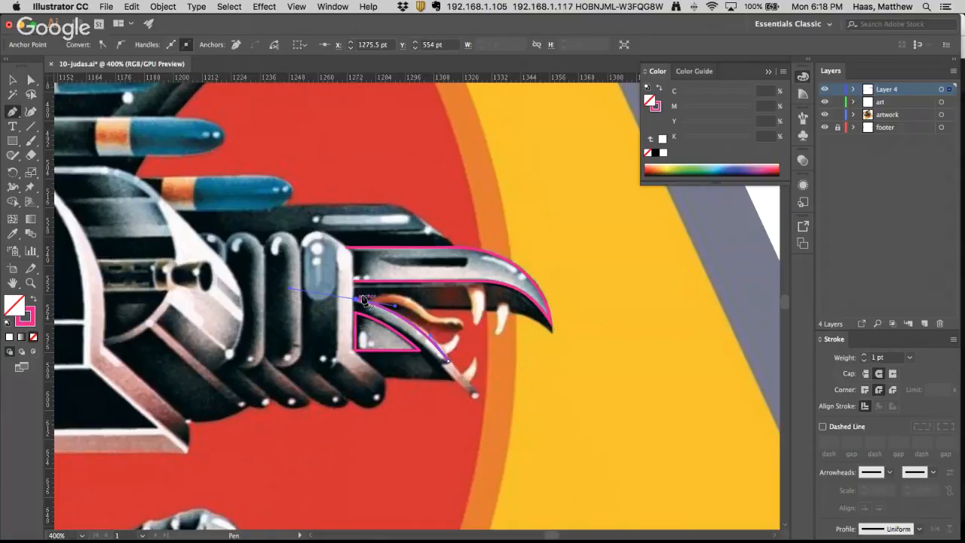
{"action": "key", "text": "super+z"}
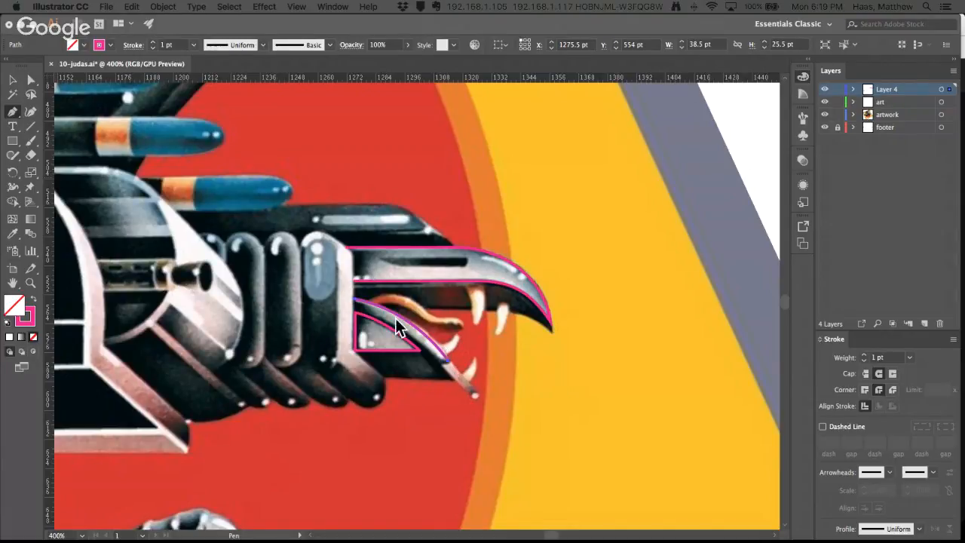
Extend the lower jaw's open curve around its tip to a smooth anchor on the underside, making the path about 38.6 by 26.9 pt
{"action": "key", "text": "F6"}
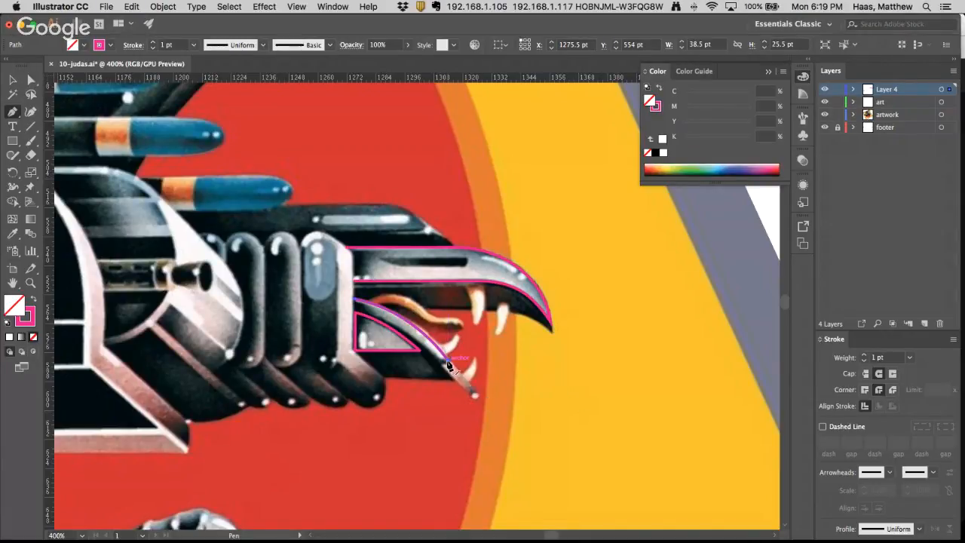
{"action": "left_click_drag", "start_coordinate": [449, 365], "coordinate": [466, 385]}
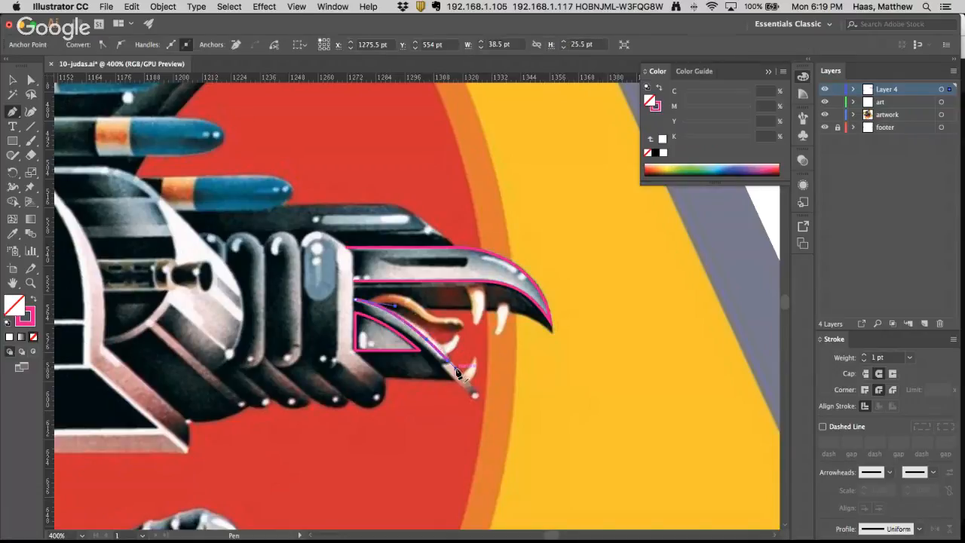
{"action": "left_click", "coordinate": [444, 351], "text": "super"}
{"action": "left_click", "coordinate": [444, 352], "text": "super"}
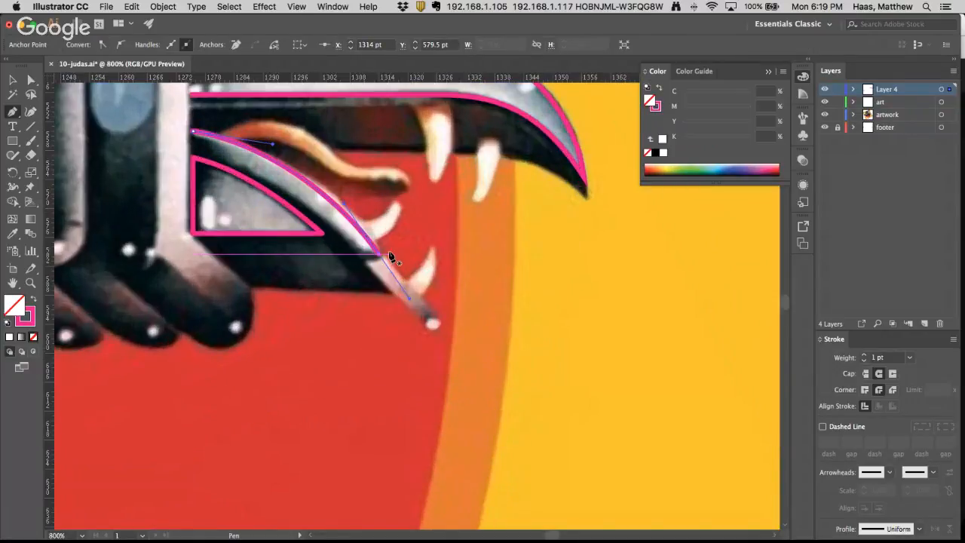
{"action": "left_click", "coordinate": [379, 255]}
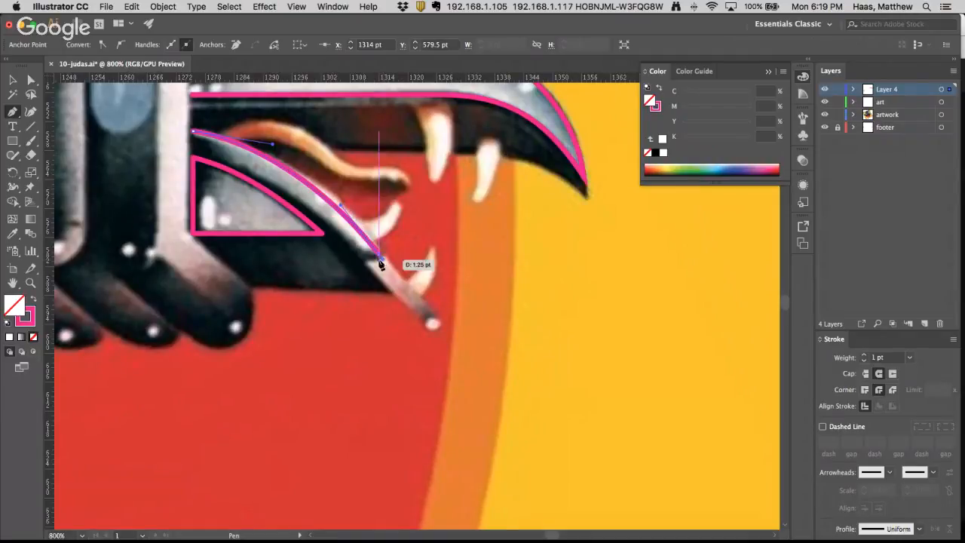
{"action": "mouse_move", "coordinate": [337, 248]}
{"action": "left_mouse_down"}
{"action": "mouse_move", "coordinate": [317, 229]}
{"action": "mouse_move", "coordinate": [347, 249]}
{"action": "mouse_move", "coordinate": [338, 251]}
{"action": "left_mouse_up"}
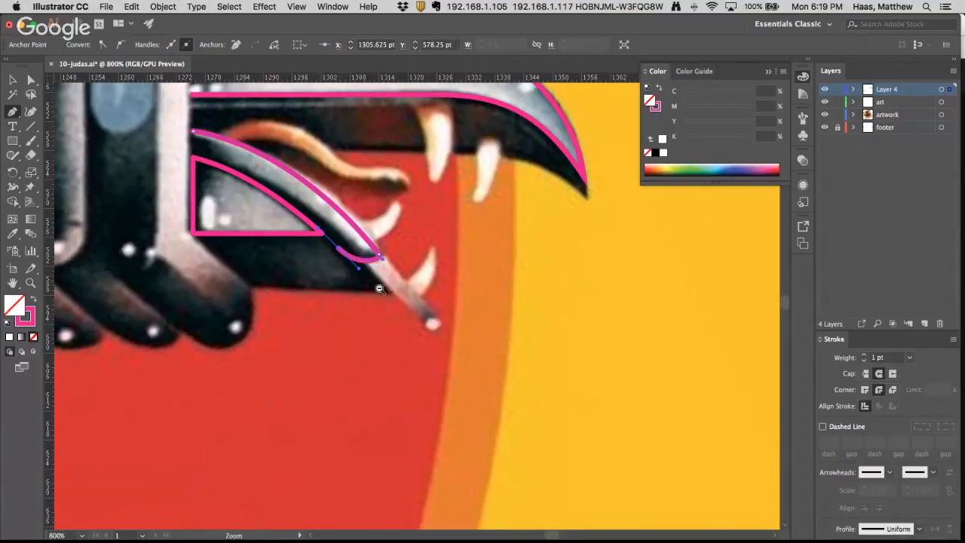
Move the lower jaw's open path aside from the artwork to check its shape, and return it to its place
{"action": "left_click", "coordinate": [379, 289], "text": "alt+super"}
{"action": "left_click", "coordinate": [379, 290], "text": "alt+super"}
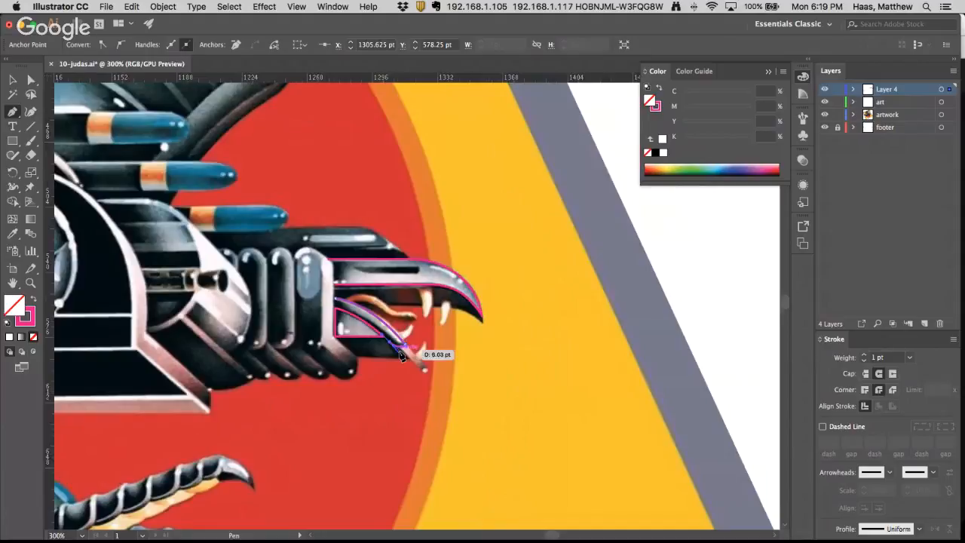
{"action": "left_click_drag", "start_coordinate": [398, 341], "coordinate": [571, 344]}
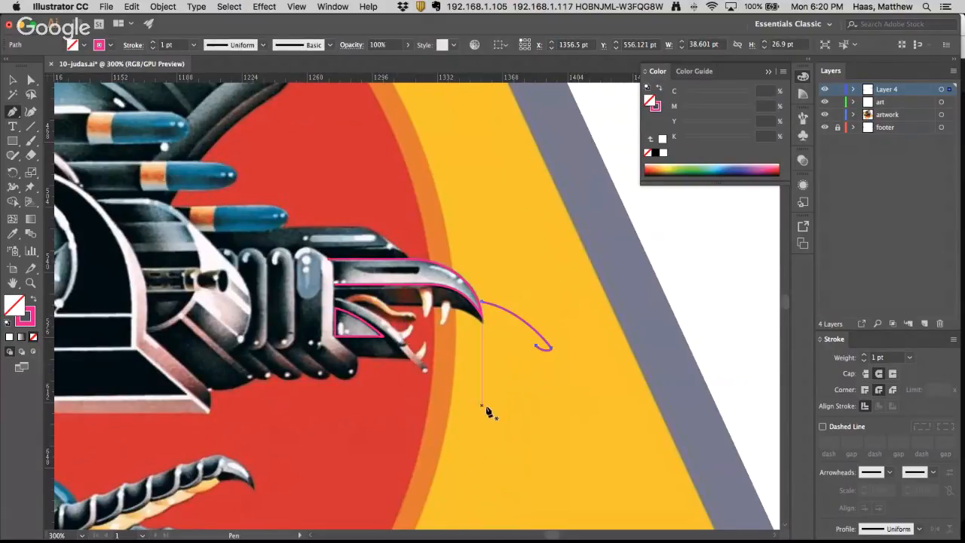
{"action": "key", "text": "ctrl+z"}
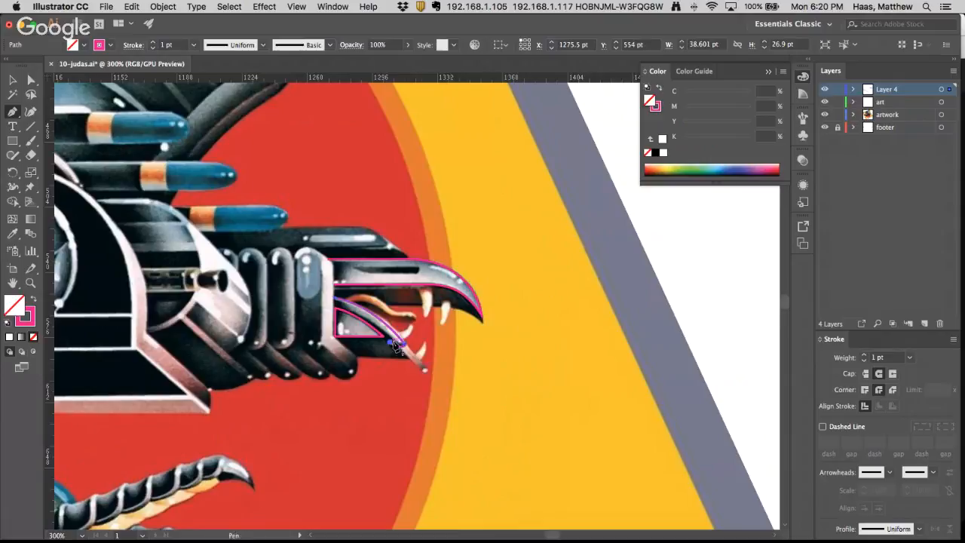
{"action": "left_click_drag", "start_coordinate": [398, 348], "coordinate": [481, 354]}
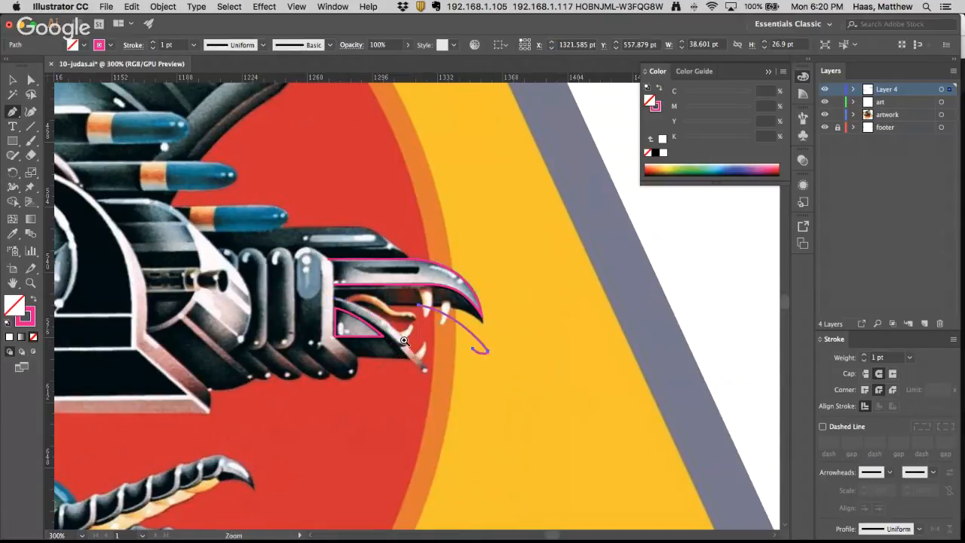
{"action": "left_click", "coordinate": [407, 343], "text": "super"}
{"action": "left_click", "coordinate": [420, 351], "text": "super"}
{"action": "left_click_drag", "start_coordinate": [418, 259], "coordinate": [412, 343]}
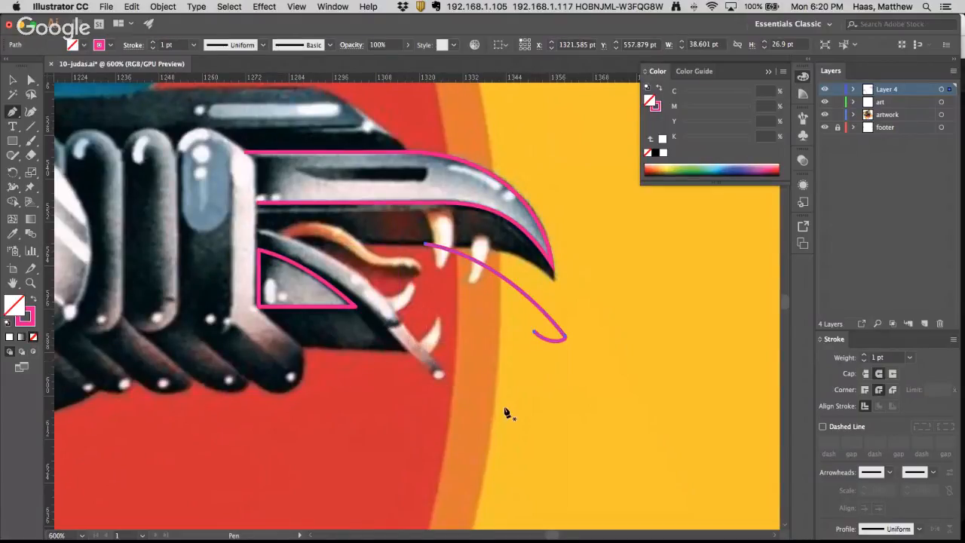
{"action": "left_click_drag", "start_coordinate": [530, 325], "coordinate": [354, 309]}
Extend the lower jaw path with the Pen tool from its upper-left anchor straight down to the triangular panel's upper corner, and deselect it
{"action": "key", "text": "super+shift+a"}
{"action": "key", "text": "p"}
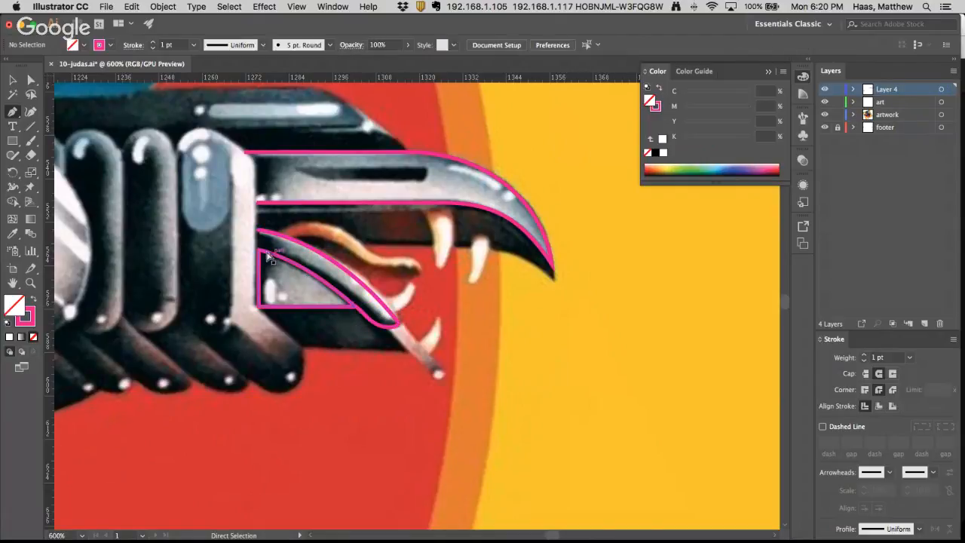
{"action": "left_click", "coordinate": [259, 230]}
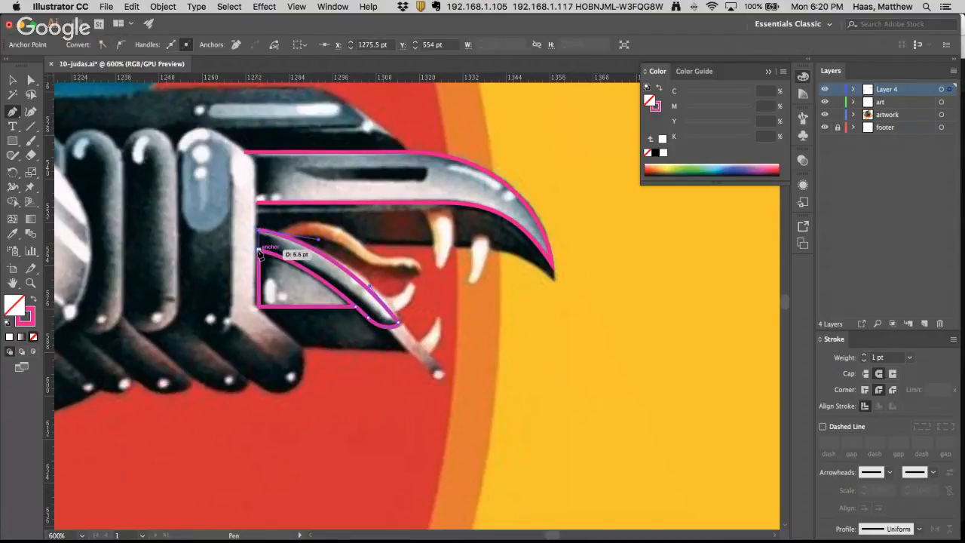
{"action": "left_click", "coordinate": [259, 250]}
{"action": "key", "text": "super+shift+a"}
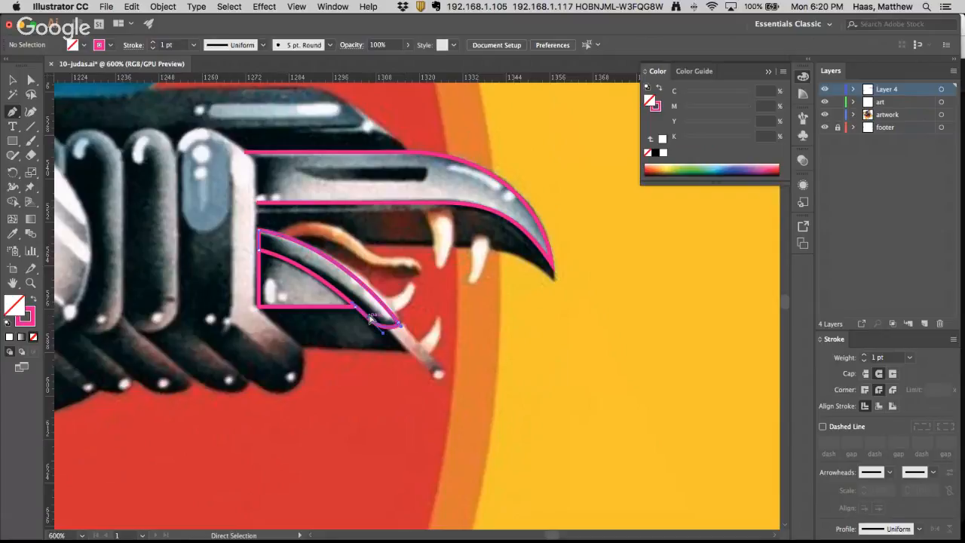
Examine the jaw path's lower end anchor with Direct Selection, deselect it, and check the traced jaw against the whole beak
{"action": "left_click", "coordinate": [370, 319]}
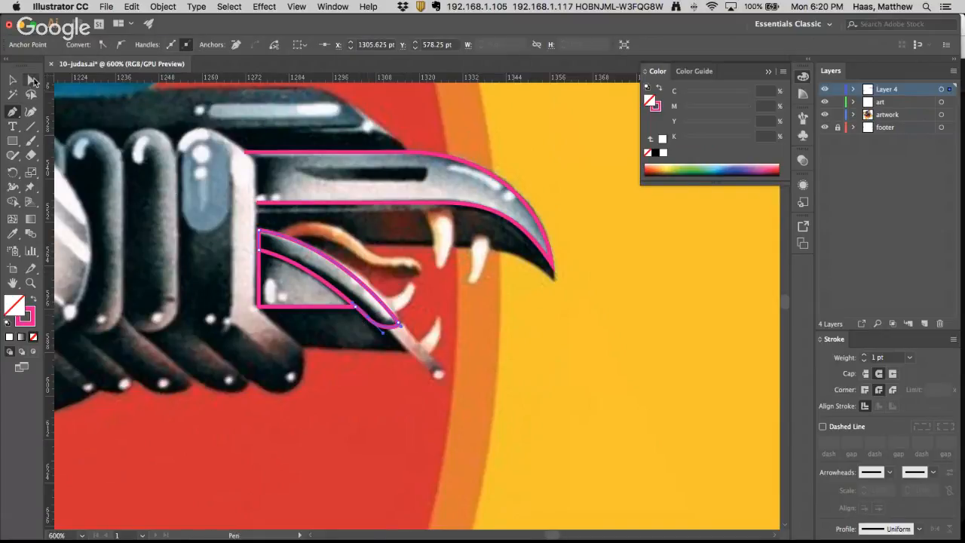
{"action": "left_click", "coordinate": [32, 80]}
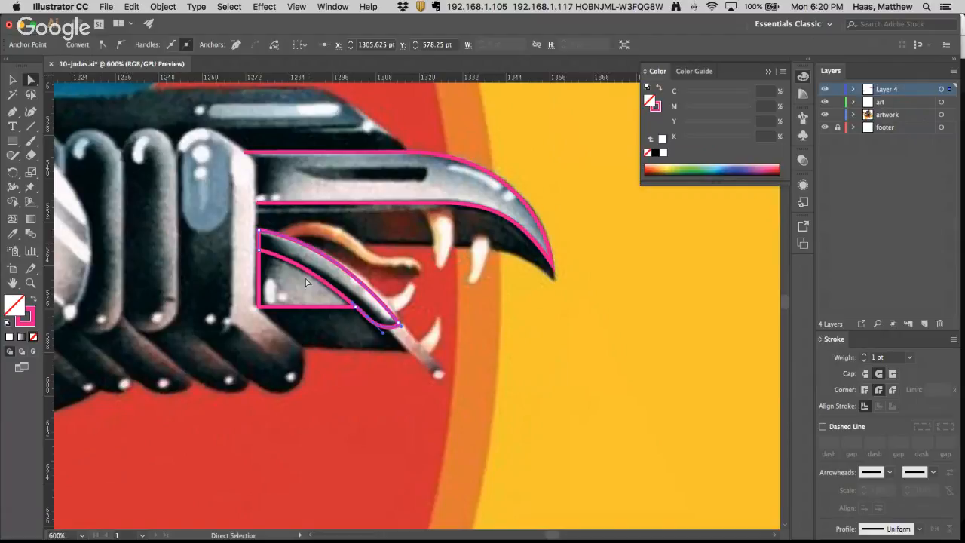
{"action": "left_click", "coordinate": [361, 330]}
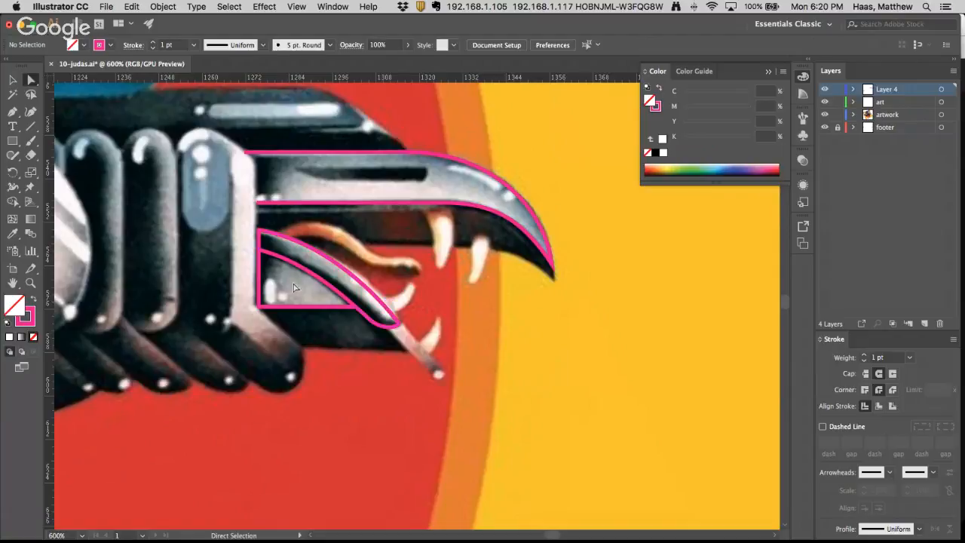
{"action": "key", "text": "super+space"}
{"action": "left_click", "coordinate": [399, 313], "text": "alt+super"}
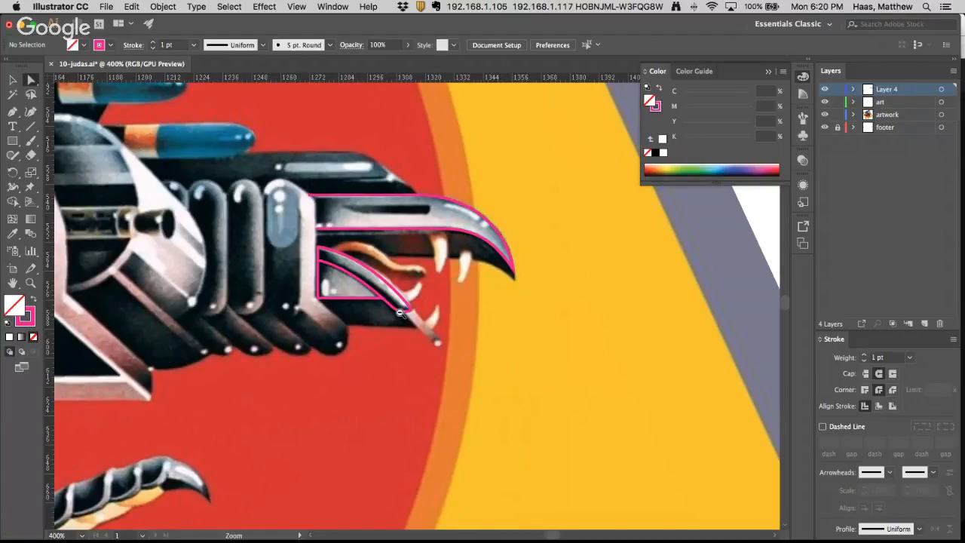
{"action": "left_click", "coordinate": [399, 313], "text": "alt+super"}
{"action": "left_click", "coordinate": [392, 286], "text": "alt+super"}
{"action": "left_click_drag", "start_coordinate": [390, 276], "coordinate": [403, 359]}
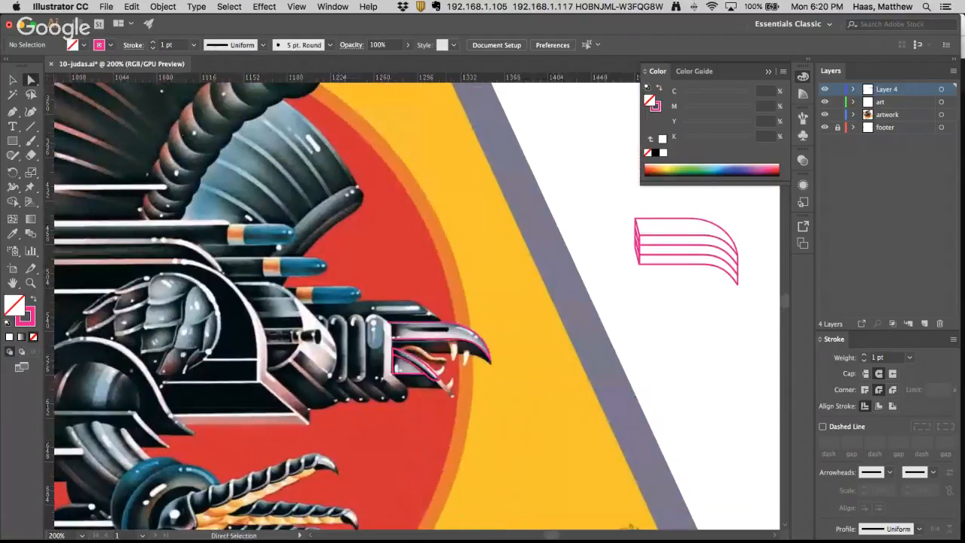
Switch to Google Chrome, open amazon.com in a new tab, and go to the account's lists
{"action": "key", "text": "super+Tab"}
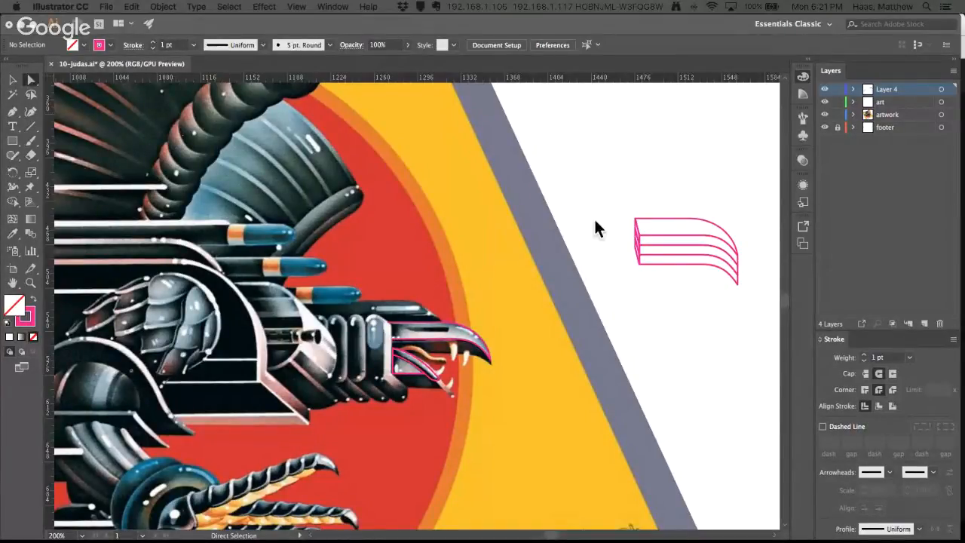
{"action": "key", "text": "super+Tab"}
{"action": "key", "text": "super+shift+Tab"}
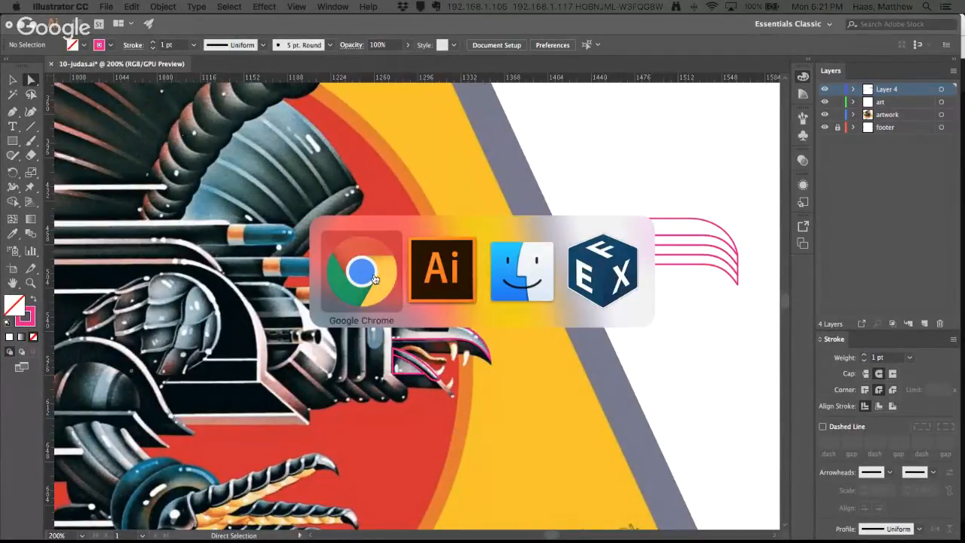
{"action": "left_click", "coordinate": [934, 28]}
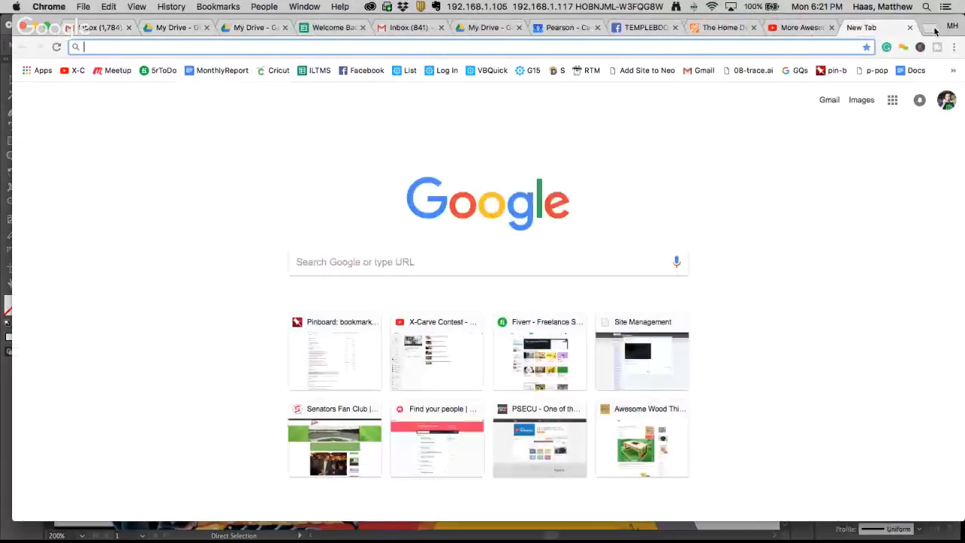
{"action": "type", "text": "amazon.com"}
{"action": "key", "text": "Return"}
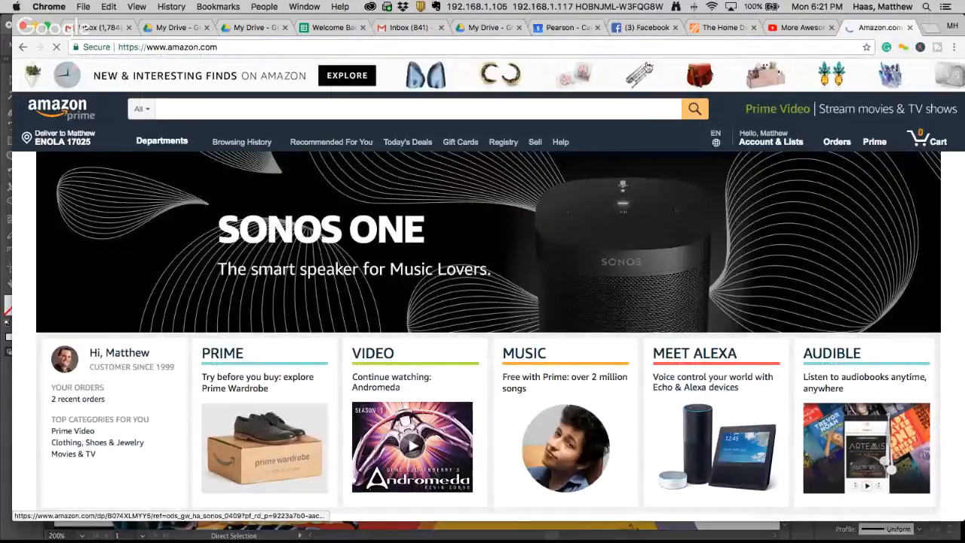
{"action": "mouse_move", "coordinate": [770, 142]}
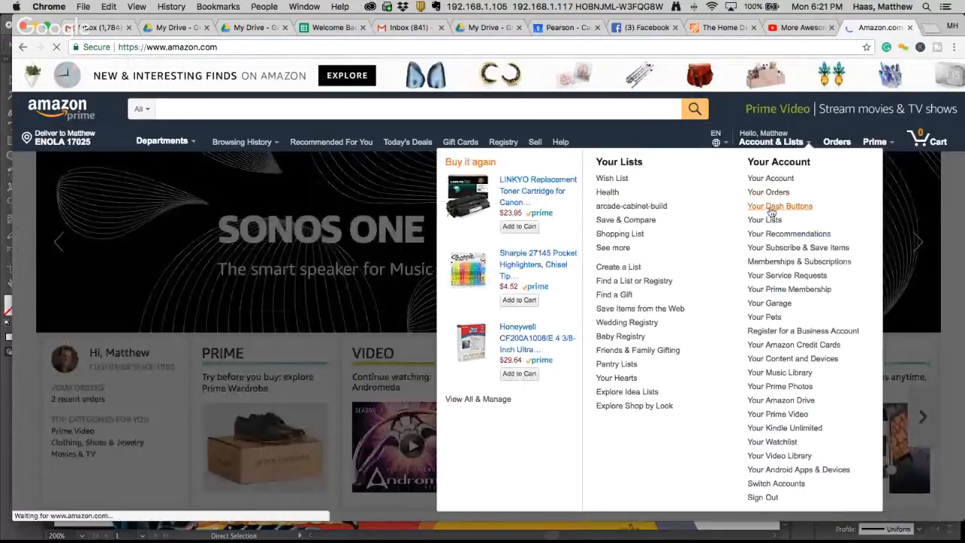
{"action": "left_click", "coordinate": [766, 222]}
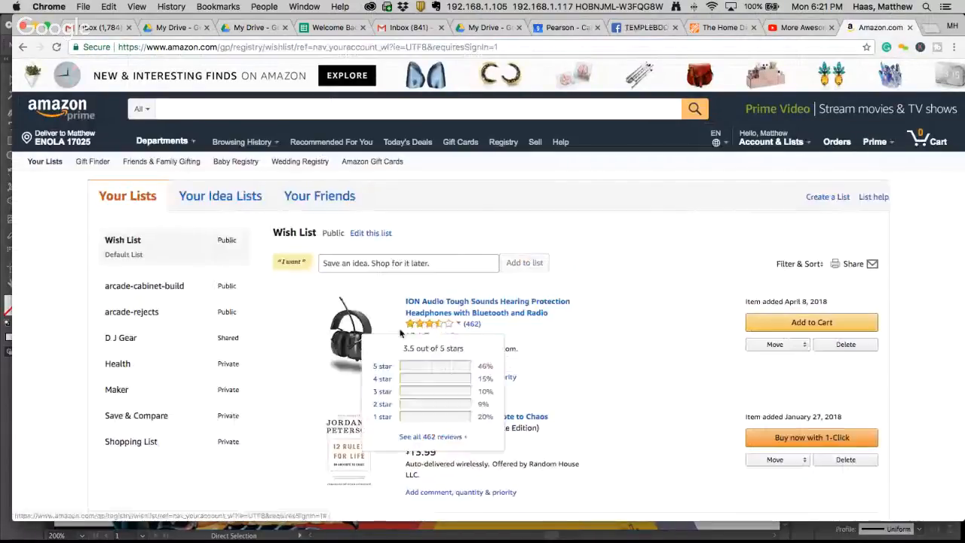
Look through the Wish List and the Maker list, view the Smooth-On OOMOO 30 silicone product page, and return to the list
{"action": "scroll", "coordinate": [477, 355], "scroll_direction": "down", "scroll_amount": 10}
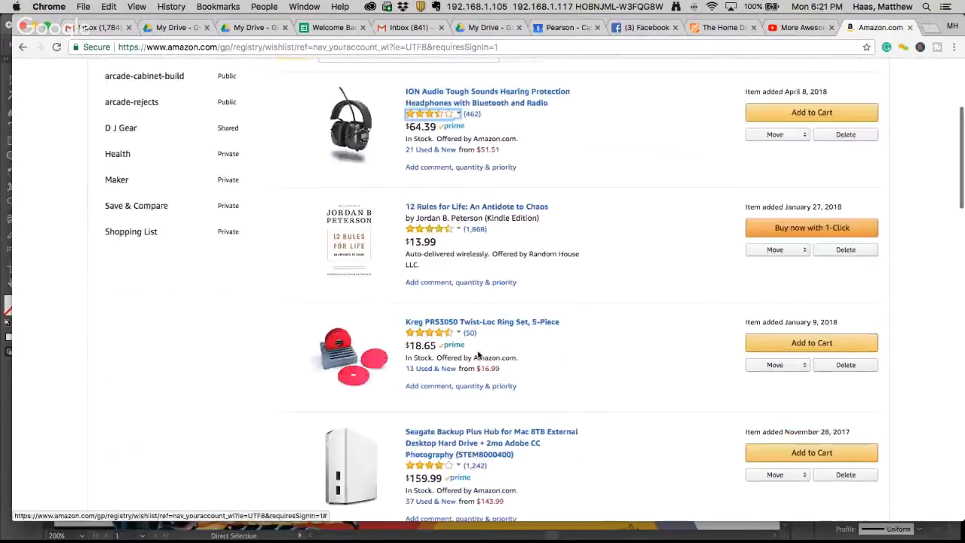
{"action": "scroll", "coordinate": [477, 354], "scroll_direction": "down", "scroll_amount": 20}
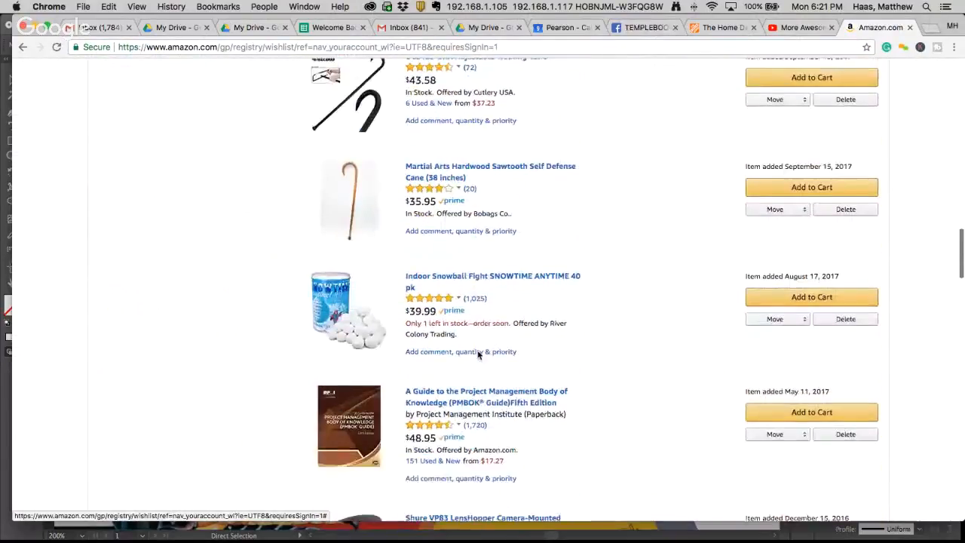
{"action": "scroll", "coordinate": [477, 354], "scroll_direction": "up", "scroll_amount": 20}
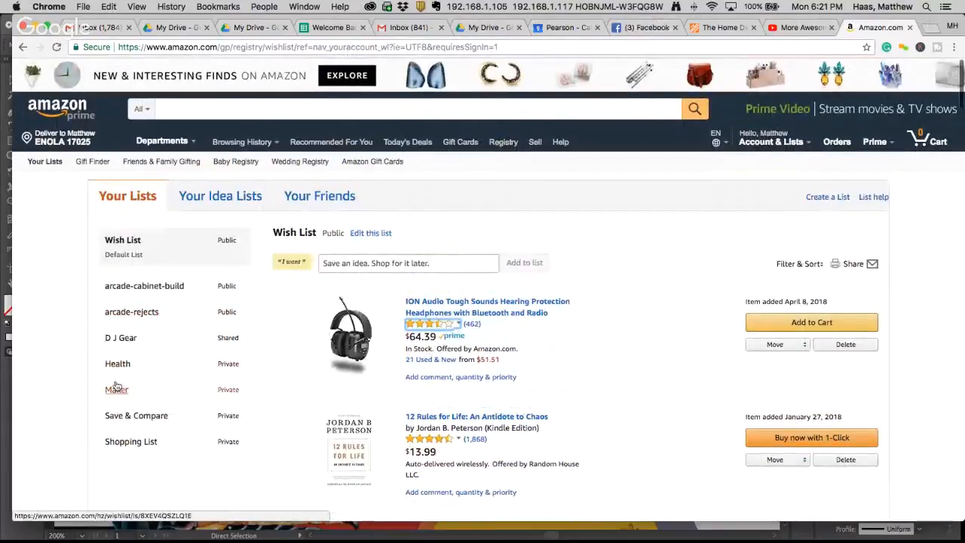
{"action": "left_click", "coordinate": [117, 390]}
{"action": "scroll", "coordinate": [472, 368], "scroll_direction": "down", "scroll_amount": 2}
{"action": "scroll", "coordinate": [469, 368], "scroll_direction": "up", "scroll_amount": 2}
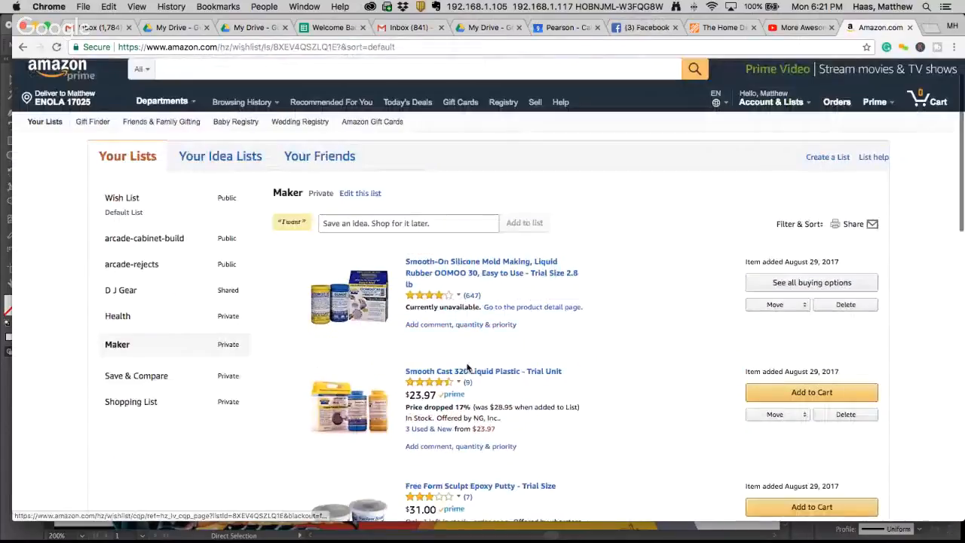
{"action": "left_click", "coordinate": [443, 303]}
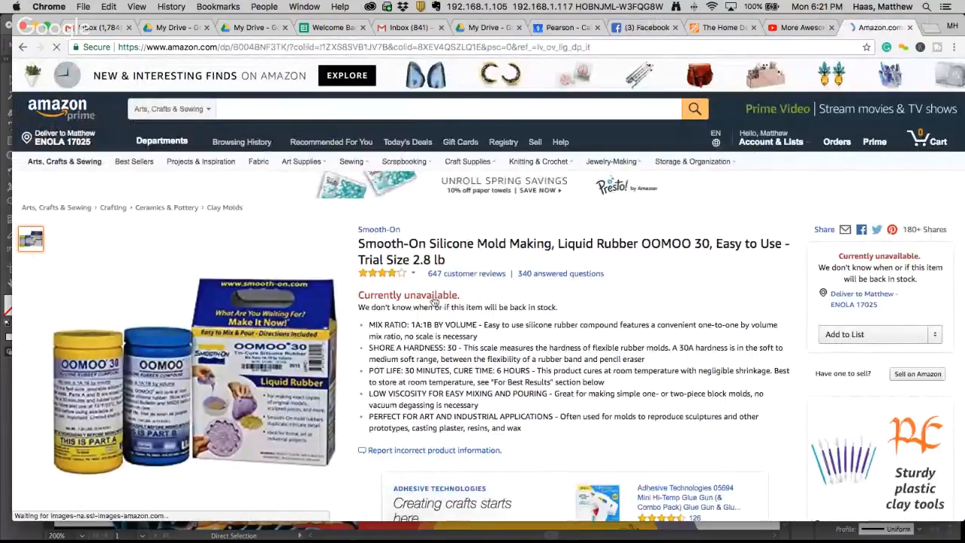
{"action": "left_click", "coordinate": [21, 47]}
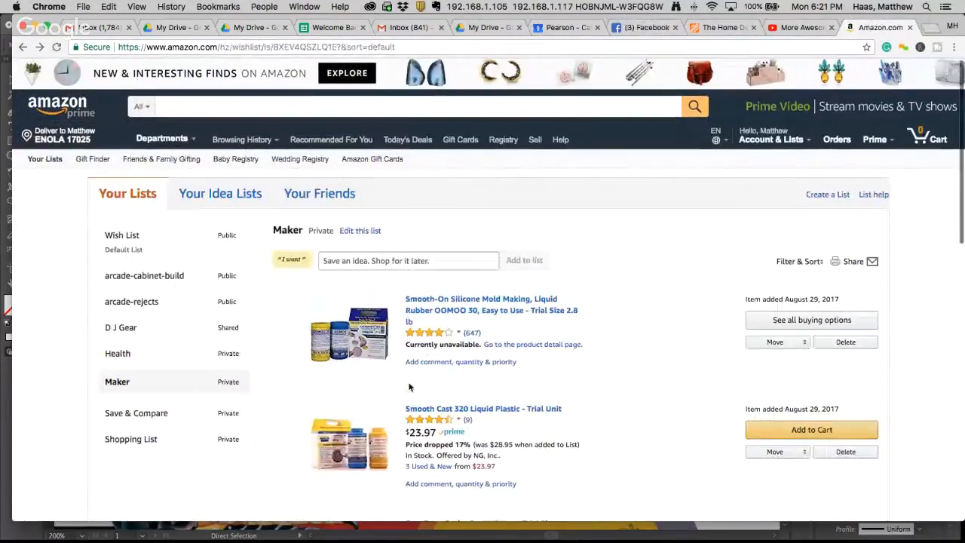
View the Free Form Sculpt Epoxy Putty page from the Maker list, examine its enlarged product image, and close the tab
{"action": "scroll", "coordinate": [409, 386], "scroll_direction": "down", "scroll_amount": 5}
{"action": "scroll", "coordinate": [409, 387], "scroll_direction": "down", "scroll_amount": 1}
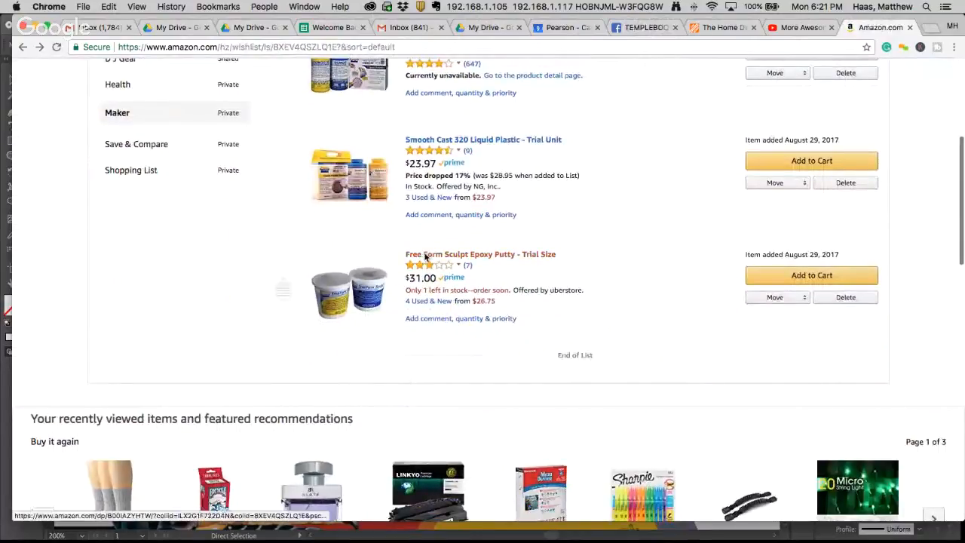
{"action": "left_click", "coordinate": [424, 257]}
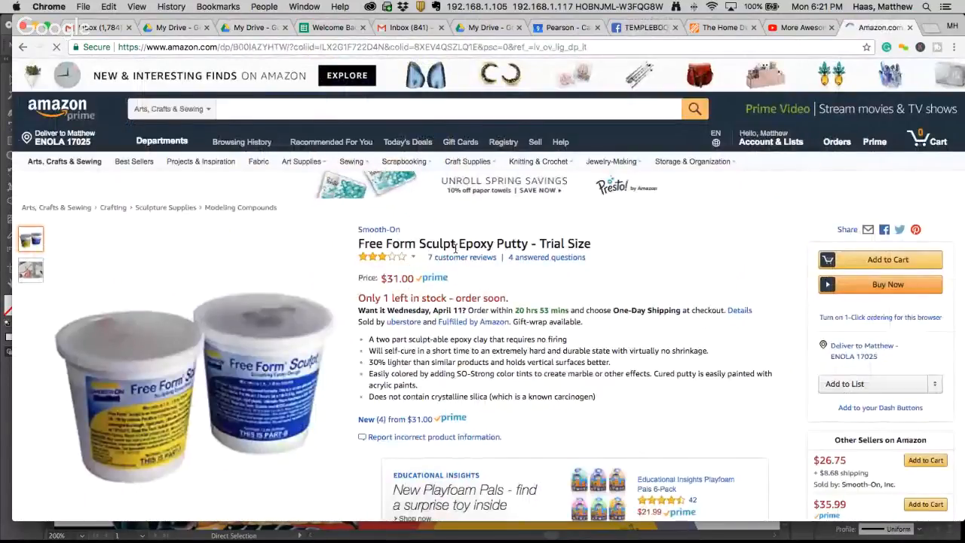
{"action": "mouse_move", "coordinate": [188, 340]}
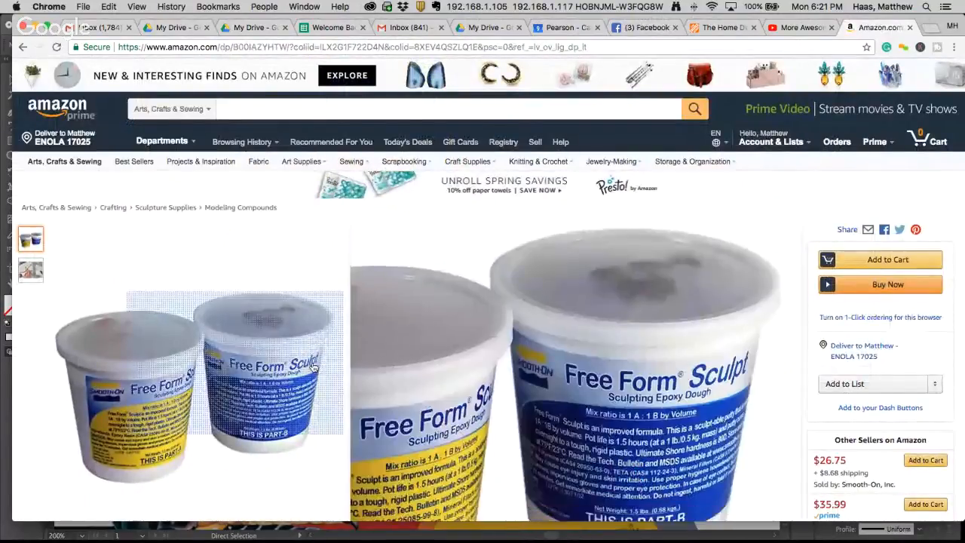
{"action": "scroll", "coordinate": [188, 343], "scroll_direction": "down", "scroll_amount": 2}
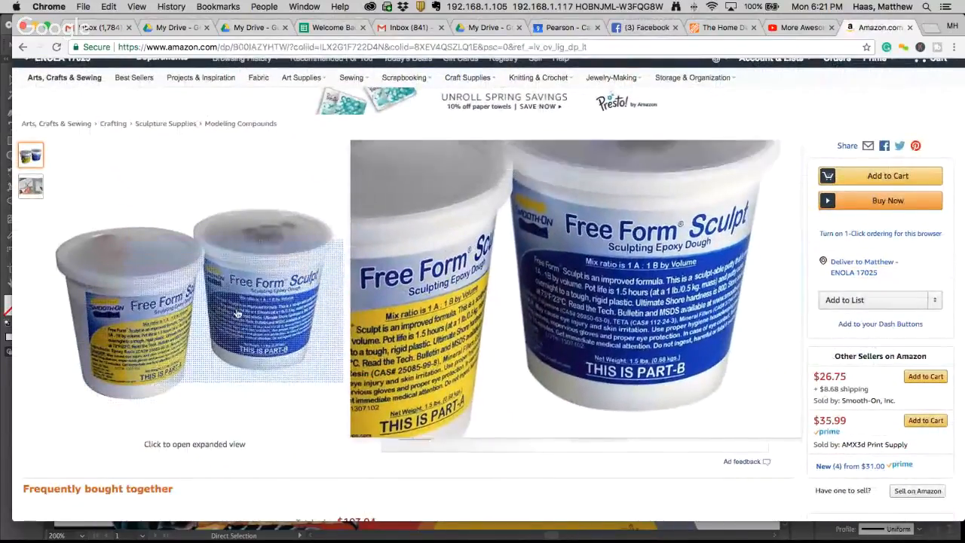
{"action": "left_click", "coordinate": [910, 28]}
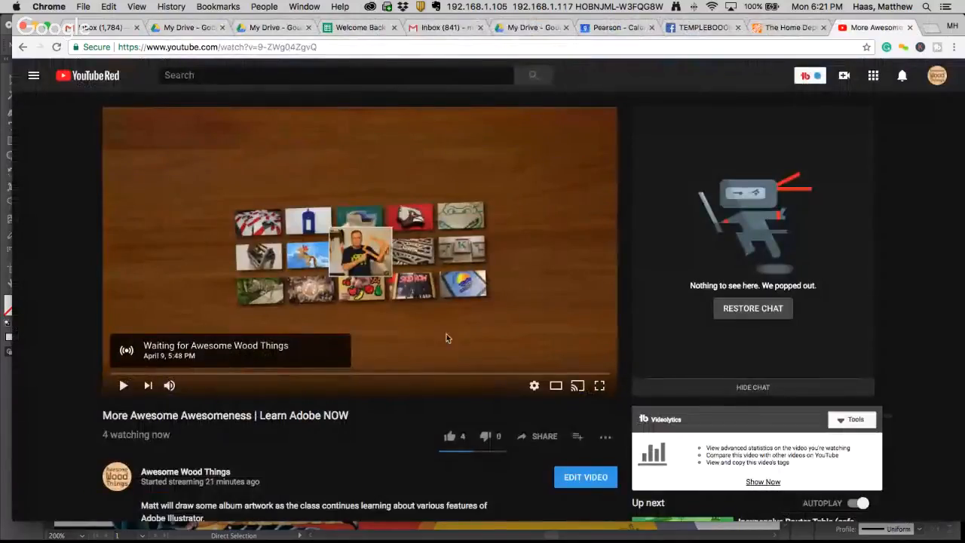
Switch back to Illustrator and show the Color panel for tracing the bird's segmented neck
{"action": "key", "text": "super+Tab"}
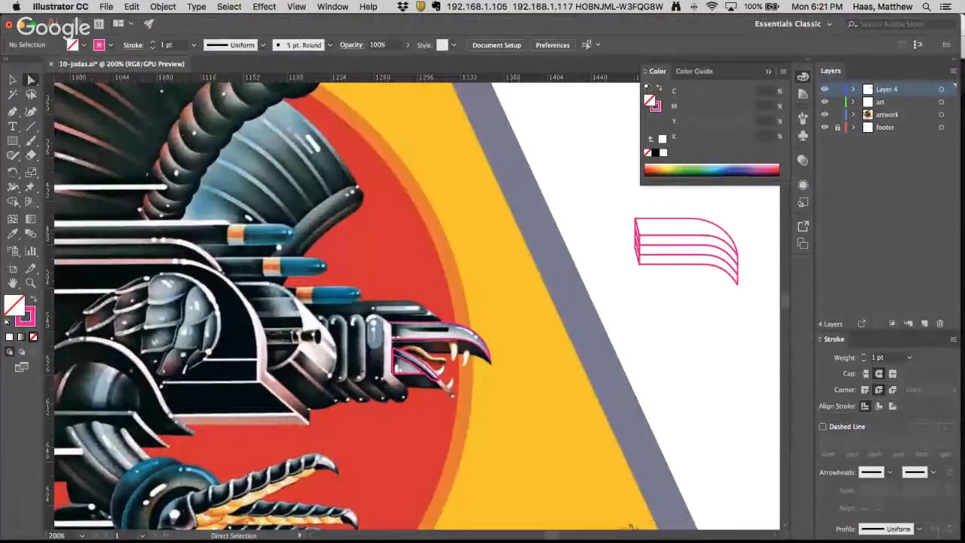
{"action": "key", "text": "super+Tab"}
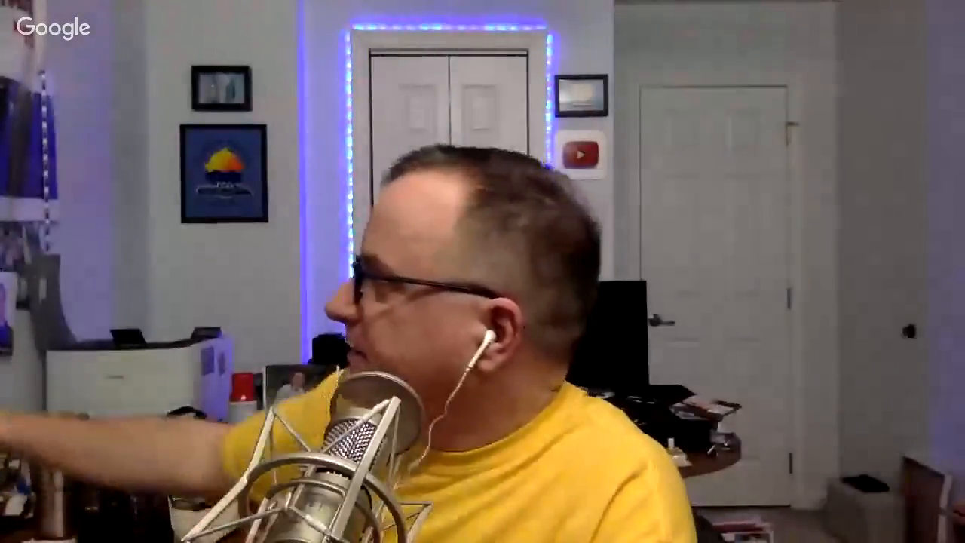
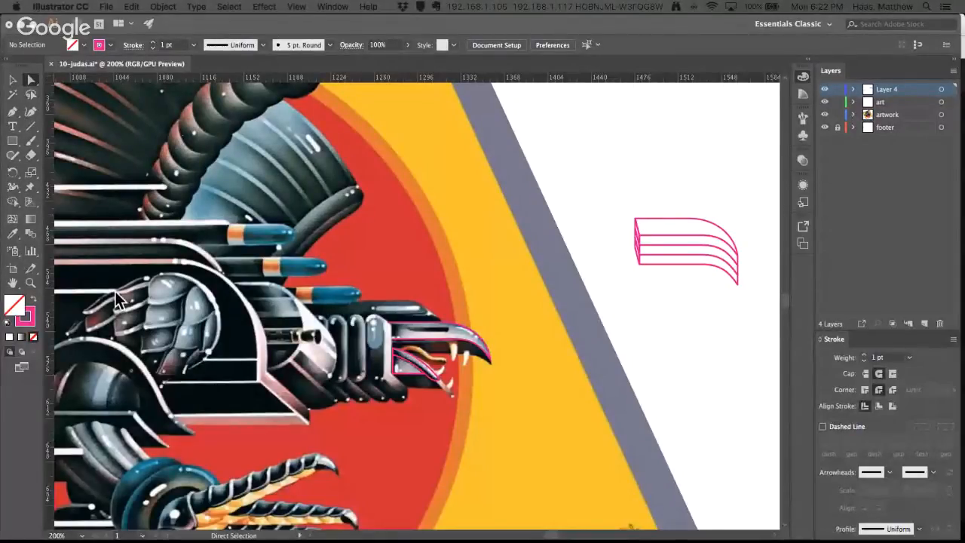
{"action": "left_click", "coordinate": [431, 365], "text": "super"}
{"action": "left_click", "coordinate": [432, 369], "text": "super"}
{"action": "key", "text": "F6"}
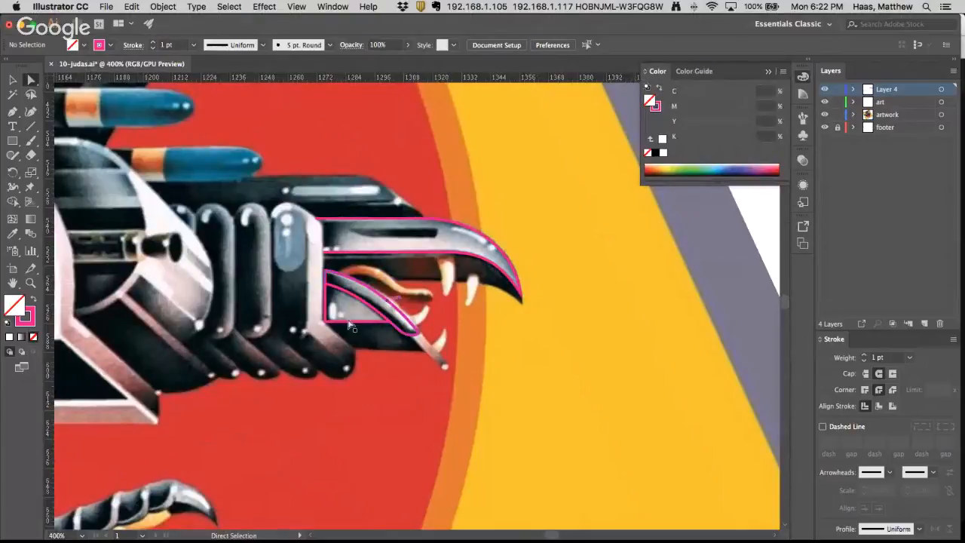
Draw a rounded rectangle about 14.25 by 55.5 pt over the neck segment behind the beak and nudge it left and up
{"action": "left_click", "coordinate": [12, 111]}
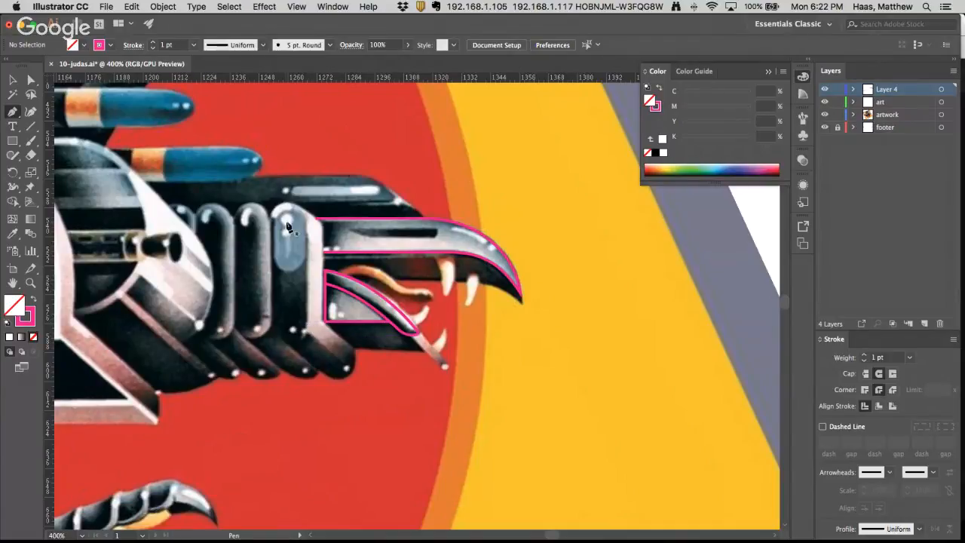
{"action": "left_click_drag", "start_coordinate": [13, 141], "coordinate": [41, 156]}
{"action": "left_click_drag", "start_coordinate": [274, 205], "coordinate": [308, 339]}
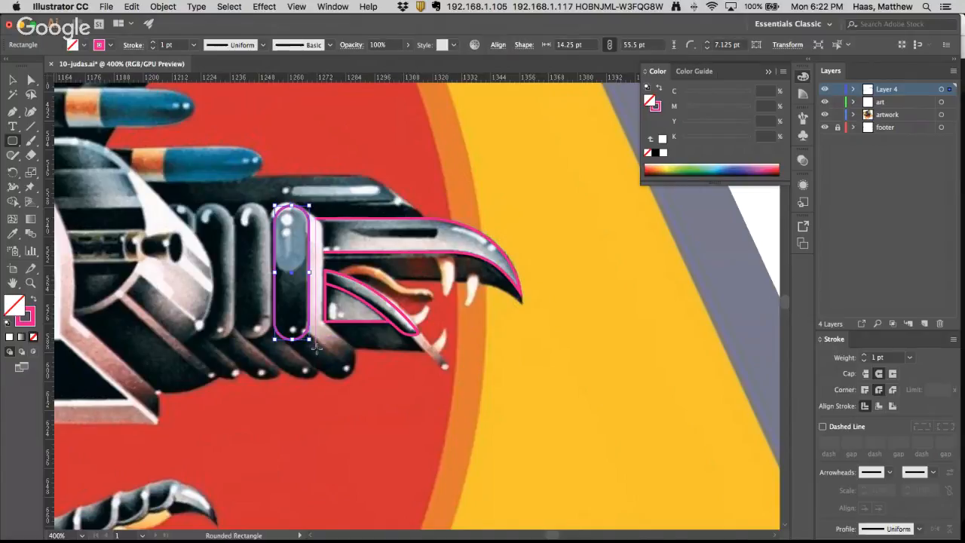
{"action": "key", "text": "Left"}
{"action": "key", "text": "Up"}
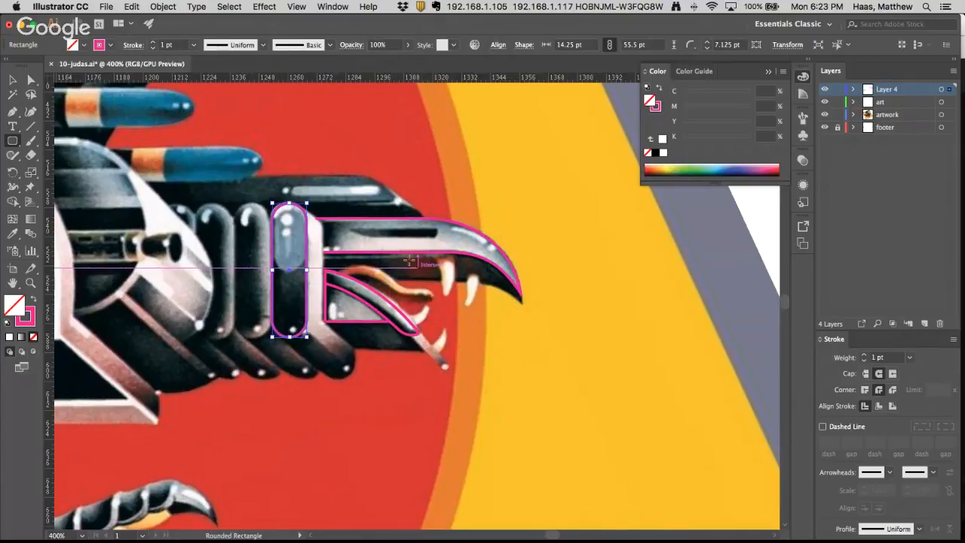
{"action": "mouse_move", "coordinate": [308, 231]}
{"action": "left_mouse_down"}
{"action": "mouse_move", "coordinate": [324, 247]}
{"action": "mouse_move", "coordinate": [310, 239]}
{"action": "left_mouse_up"}
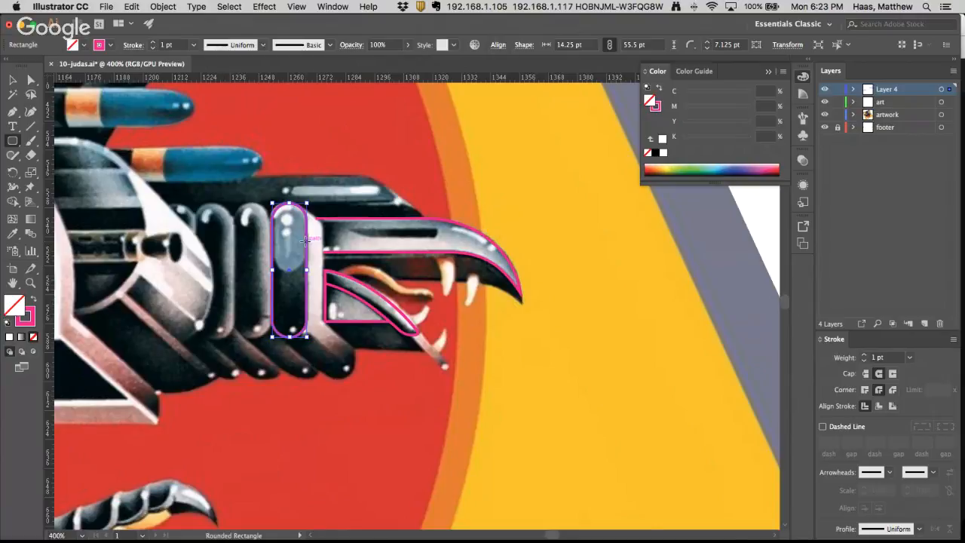
Try to copy the rounded rectangle leftward and repeat the transformation across the neighbouring neck segments
{"action": "key", "text": "a"}
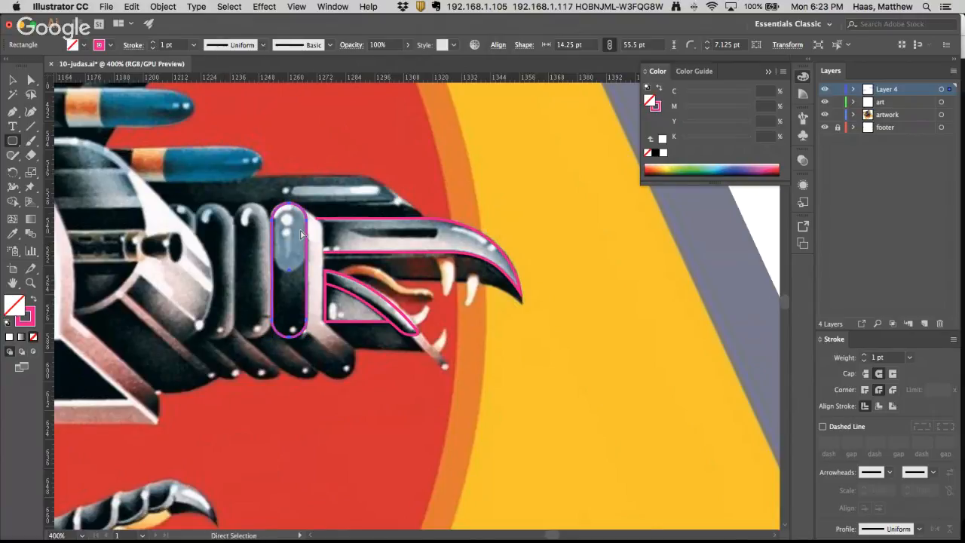
{"action": "left_click_drag", "start_coordinate": [301, 234], "coordinate": [277, 229]}
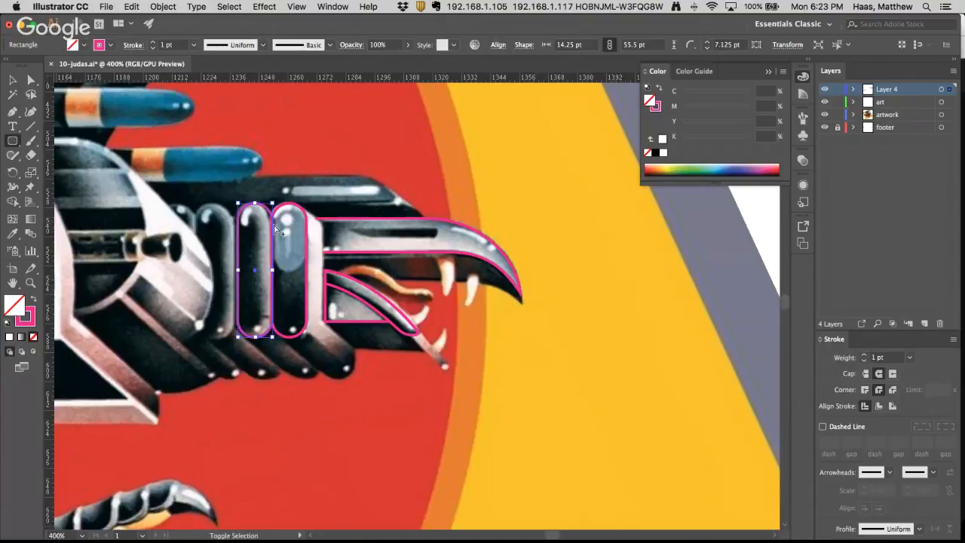
{"action": "key", "text": "super+z"}
{"action": "key", "text": "Right"}
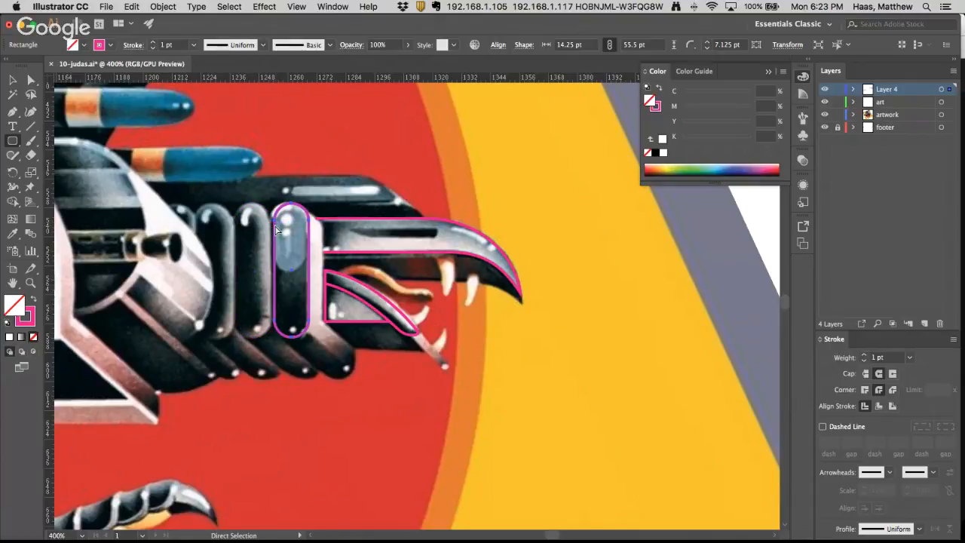
{"action": "key", "text": "Left"}
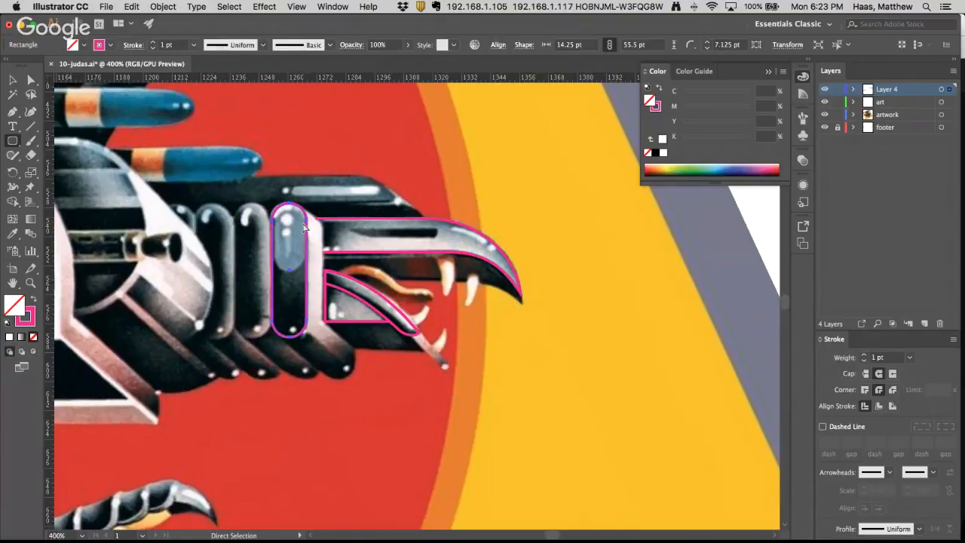
{"action": "left_click_drag", "start_coordinate": [309, 223], "coordinate": [275, 224]}
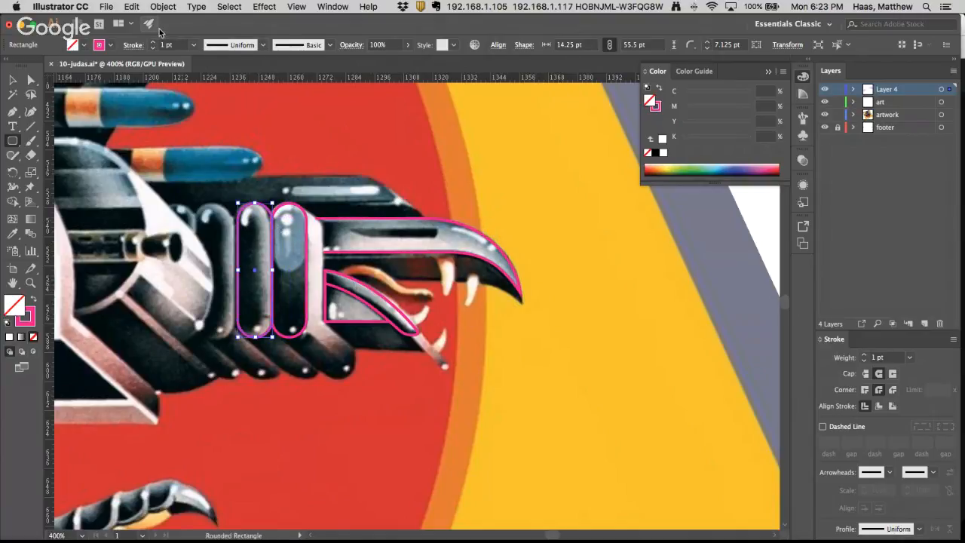
{"action": "key", "text": "super+d"}
{"action": "key", "text": "super+d"}
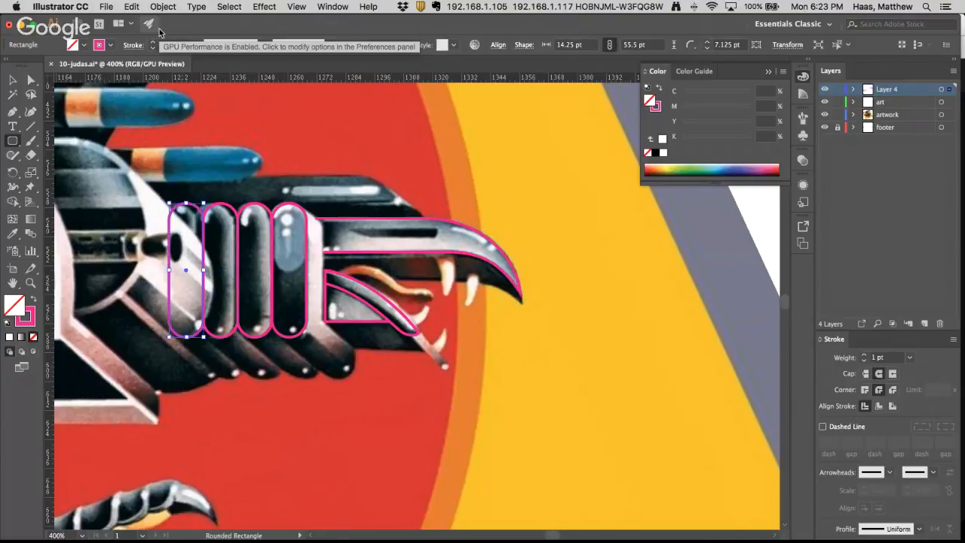
Undo the three copies so only the original rounded rectangle remains
{"action": "key", "text": "a"}
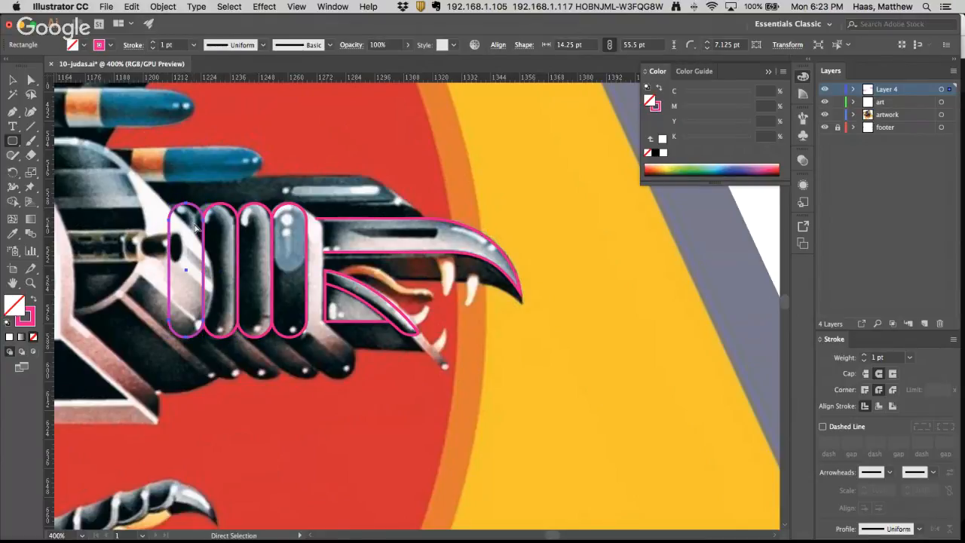
{"action": "key", "text": "super+z"}
{"action": "key", "text": "super+z"}
{"action": "key", "text": "super+z"}
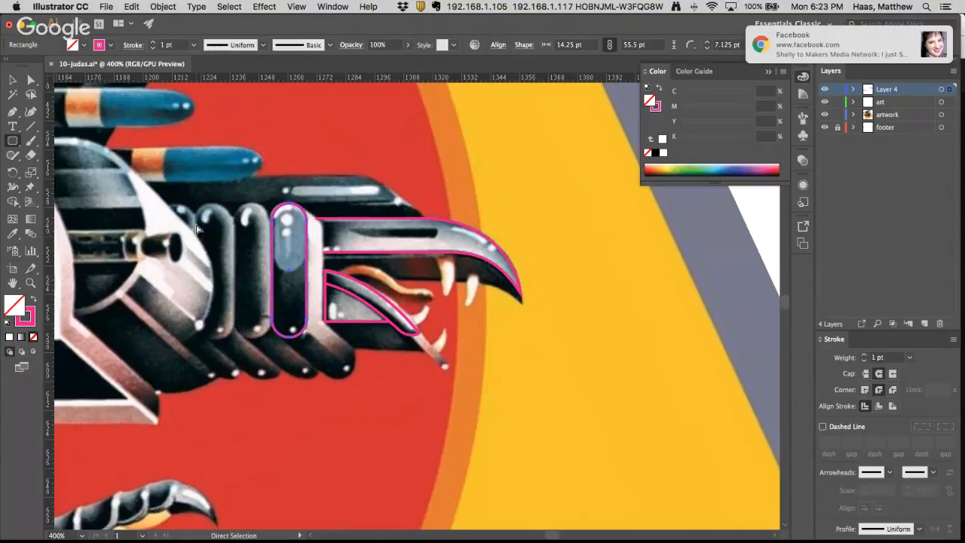
Scale the rounded rectangle up slightly and raise its lower anchor points to fit the neck segment
{"action": "key", "text": "s"}
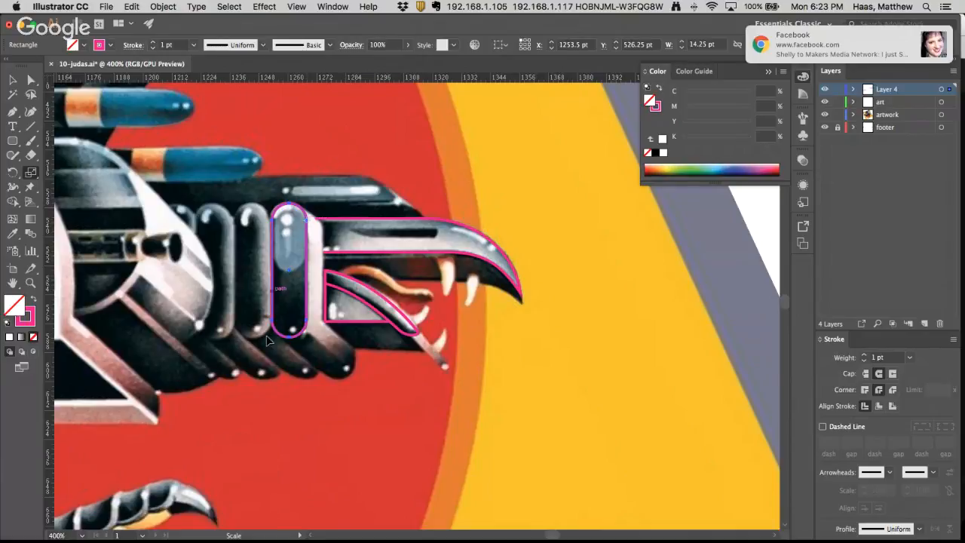
{"action": "left_click_drag", "start_coordinate": [233, 426], "coordinate": [230, 401]}
{"action": "key", "text": "a"}
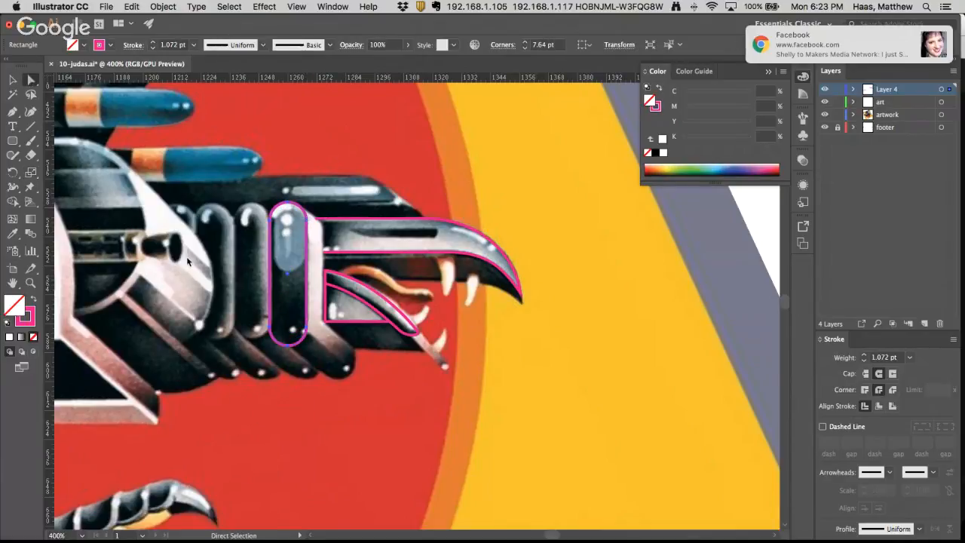
{"action": "left_click_drag", "start_coordinate": [244, 309], "coordinate": [318, 367]}
{"action": "left_click_drag", "start_coordinate": [307, 329], "coordinate": [306, 322]}
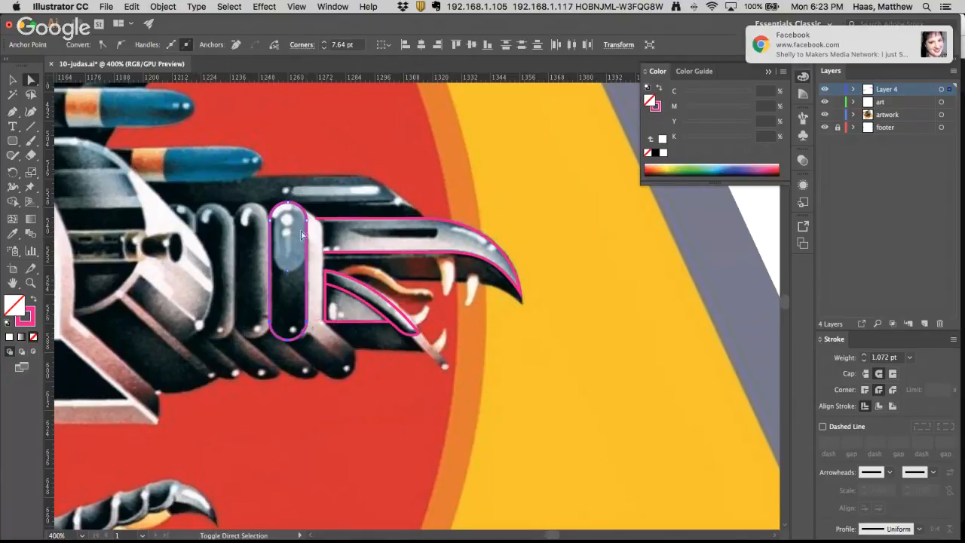
Copy the resized rounded rectangle directly to its left and repeat the copy twice to make four adjoining segments
{"action": "left_click", "coordinate": [307, 224]}
{"action": "left_click_drag", "start_coordinate": [307, 224], "coordinate": [271, 229]}
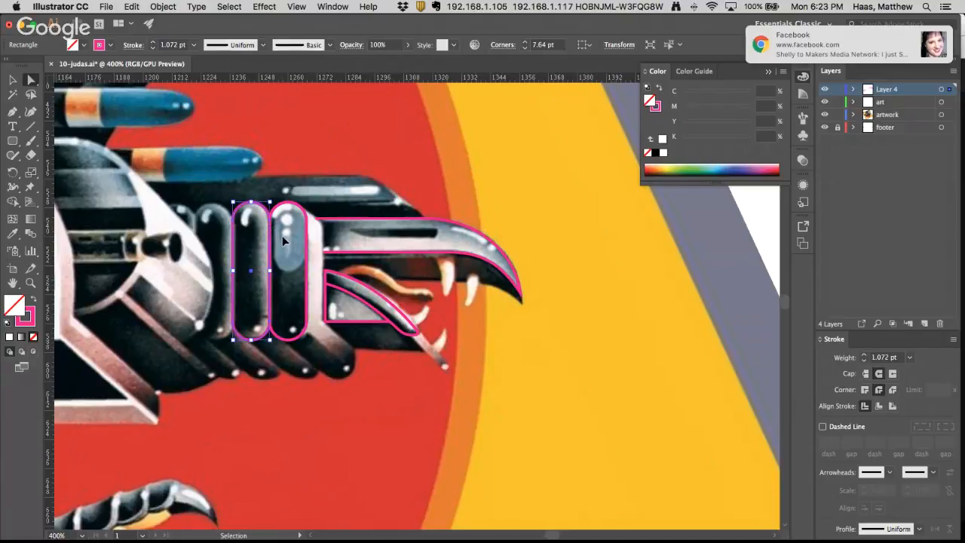
{"action": "key", "text": "super+d"}
{"action": "key", "text": "super+d"}
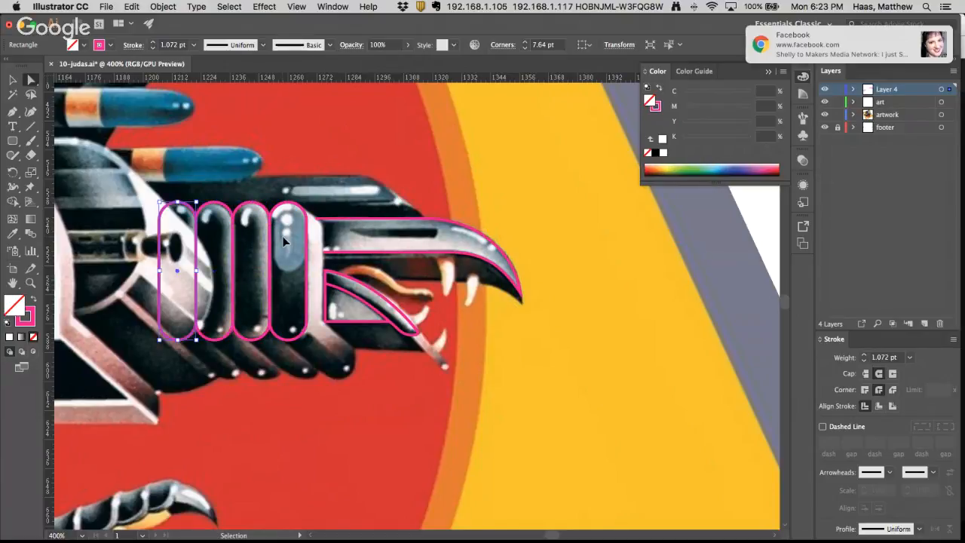
{"action": "left_click", "coordinate": [294, 148]}
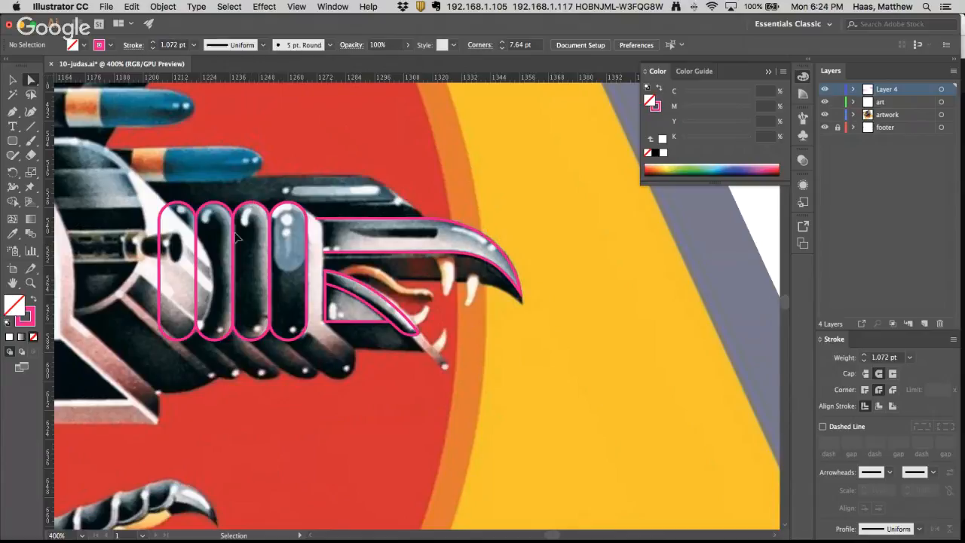
Select all four rounded rectangles, swap their fill and stroke, and merge them with Pathfinder's Unite
{"action": "left_click_drag", "start_coordinate": [179, 192], "coordinate": [297, 249]}
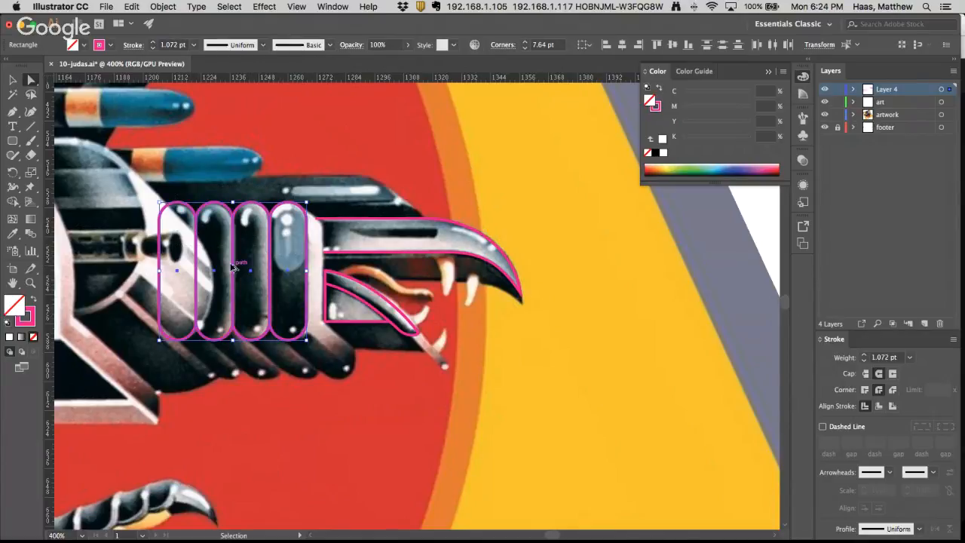
{"action": "left_click", "coordinate": [33, 299]}
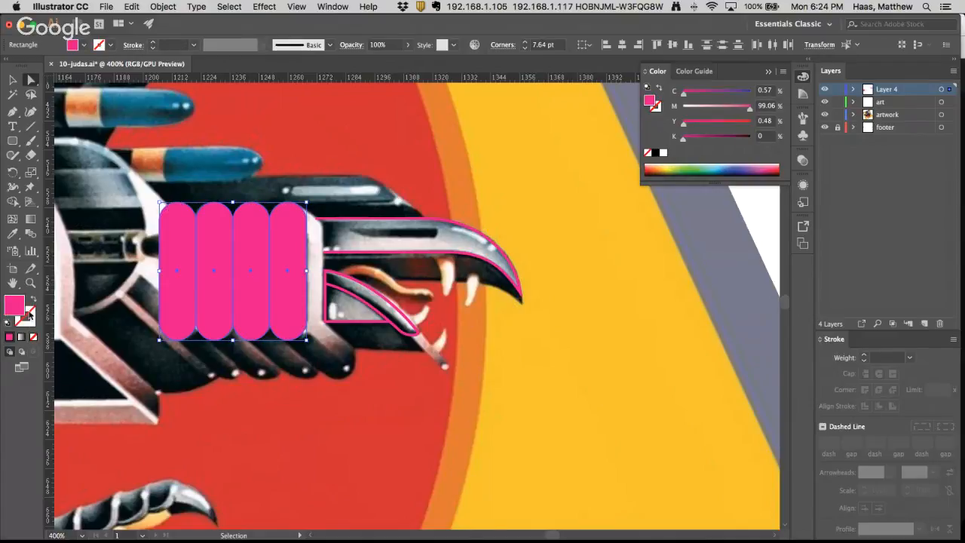
{"action": "left_click", "coordinate": [324, 9]}
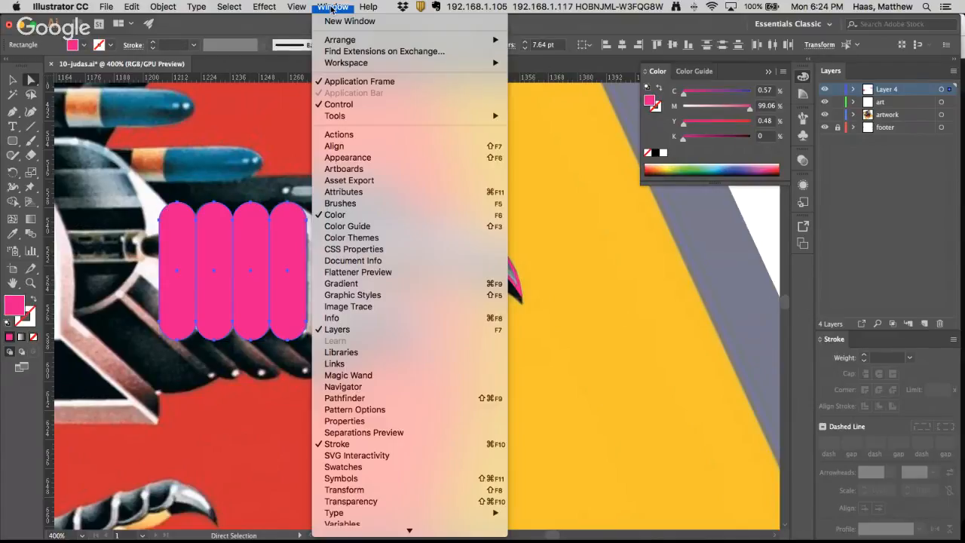
{"action": "left_click", "coordinate": [354, 398]}
{"action": "left_click_drag", "start_coordinate": [806, 493], "coordinate": [661, 236]}
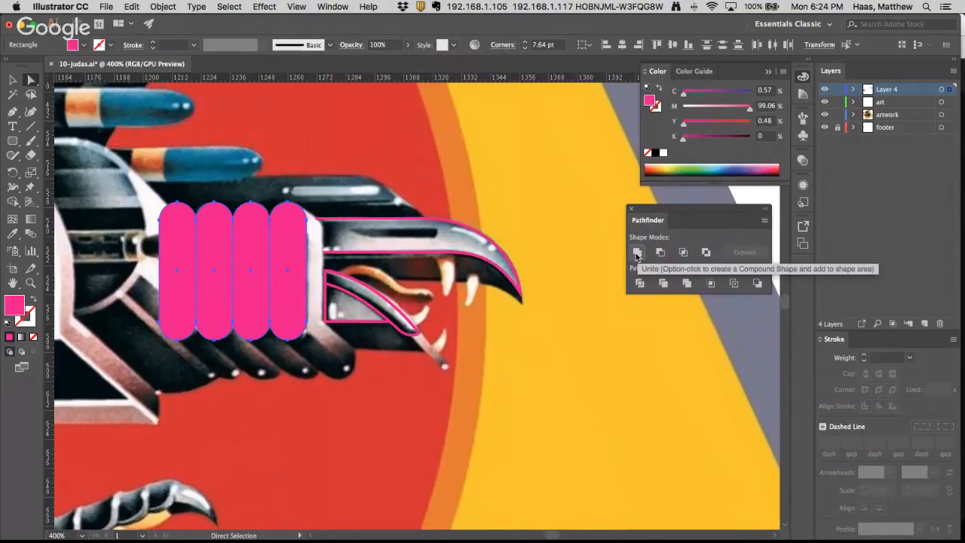
{"action": "left_click", "coordinate": [636, 253]}
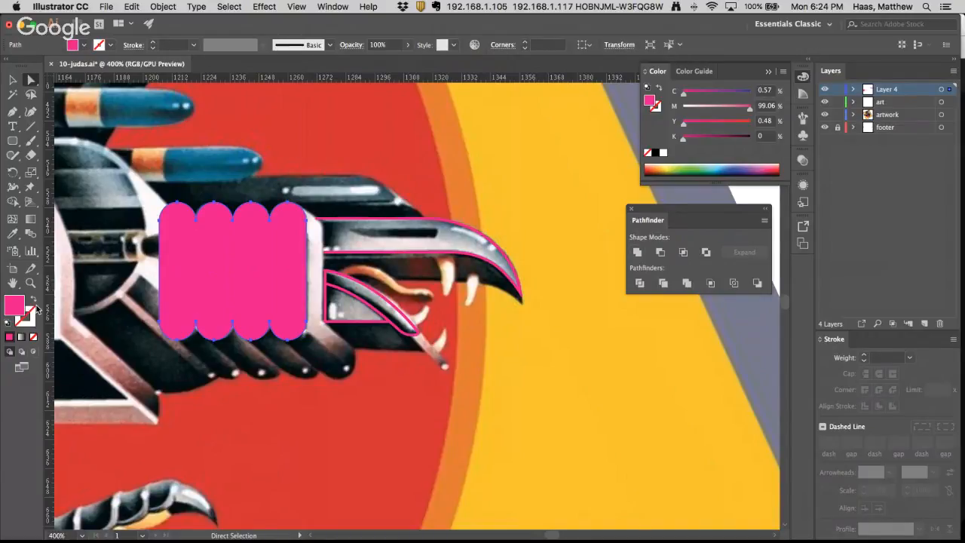
Swap the merged shape back to a pink outline with round caps and round corner joins, and deselect it
{"action": "left_click", "coordinate": [31, 300]}
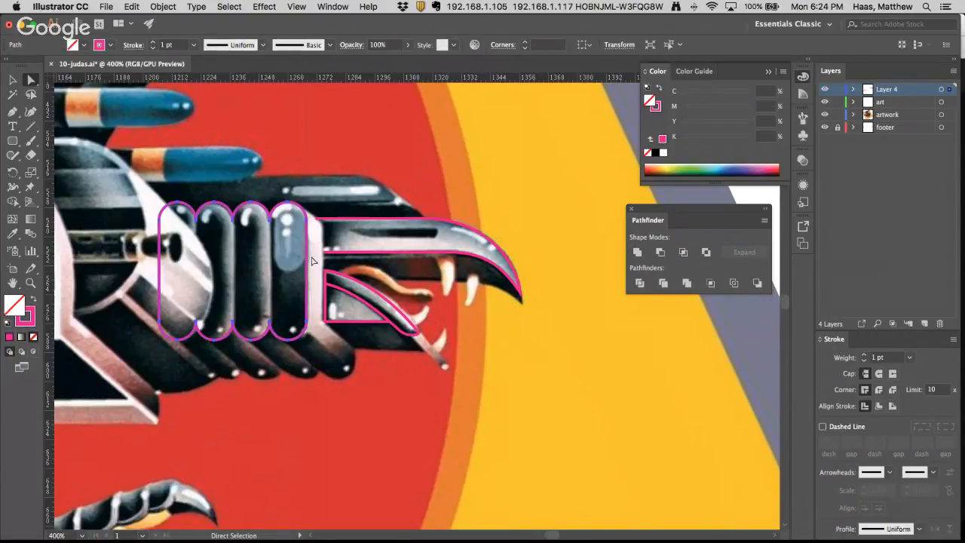
{"action": "left_click", "coordinate": [879, 389]}
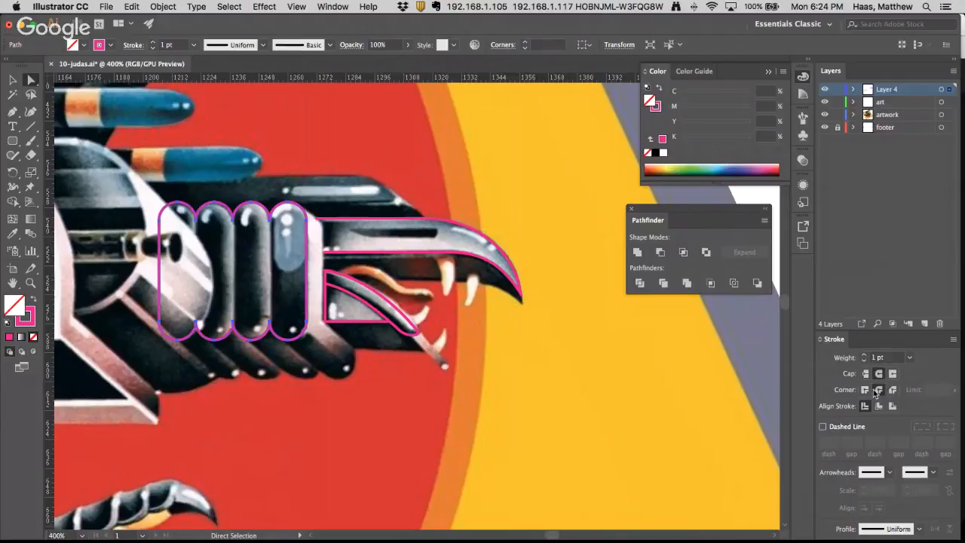
{"action": "key", "text": "v"}
{"action": "key", "text": "super+shift+a"}
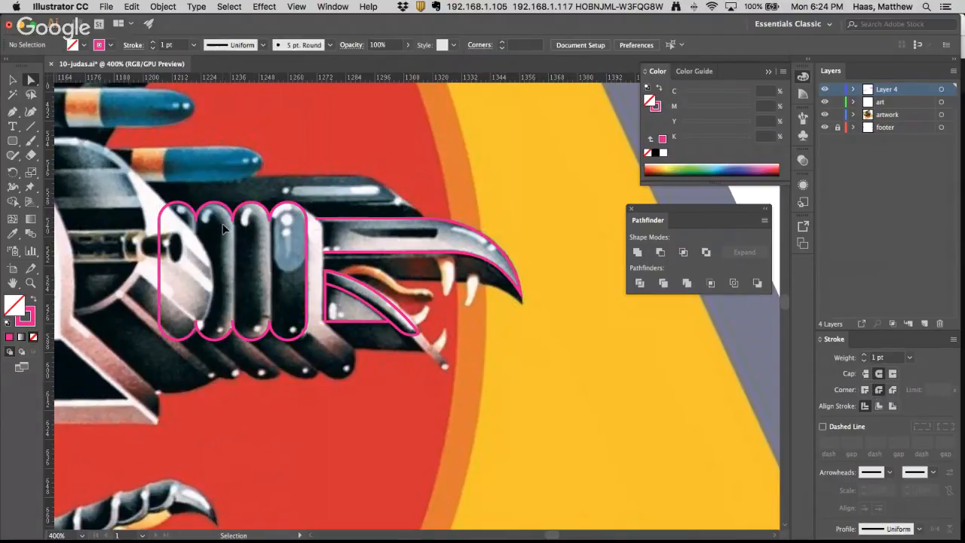
Examine the lower joints between the segments of the merged neck outline up close
{"action": "left_click", "coordinate": [234, 334]}
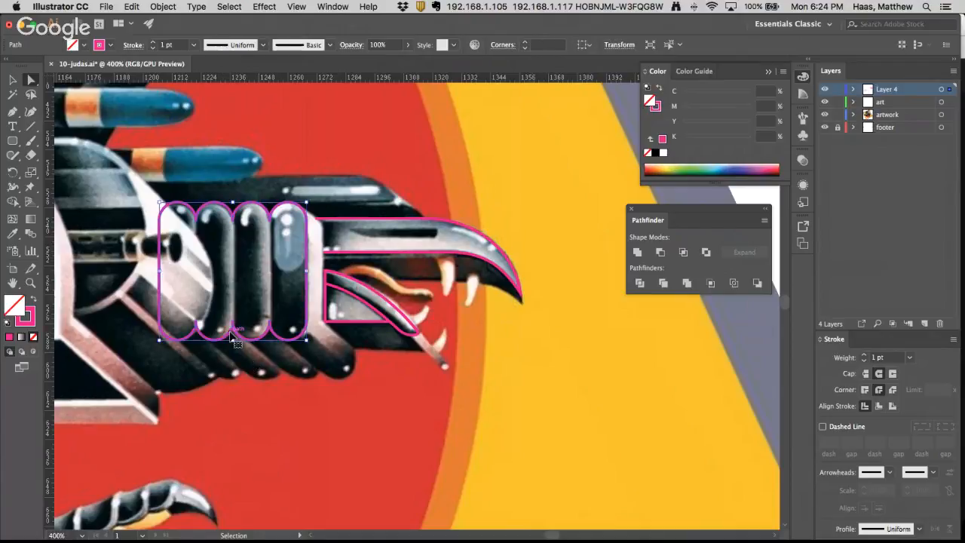
{"action": "left_click_drag", "start_coordinate": [179, 304], "coordinate": [313, 379]}
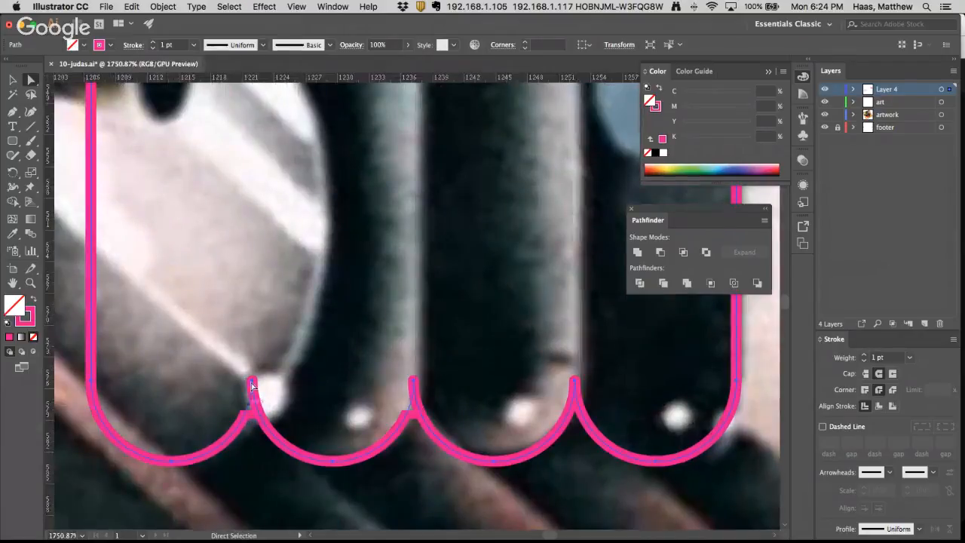
{"action": "key", "text": "ctrl+y"}
{"action": "key", "text": "ctrl+y"}
{"action": "left_click", "coordinate": [250, 420]}
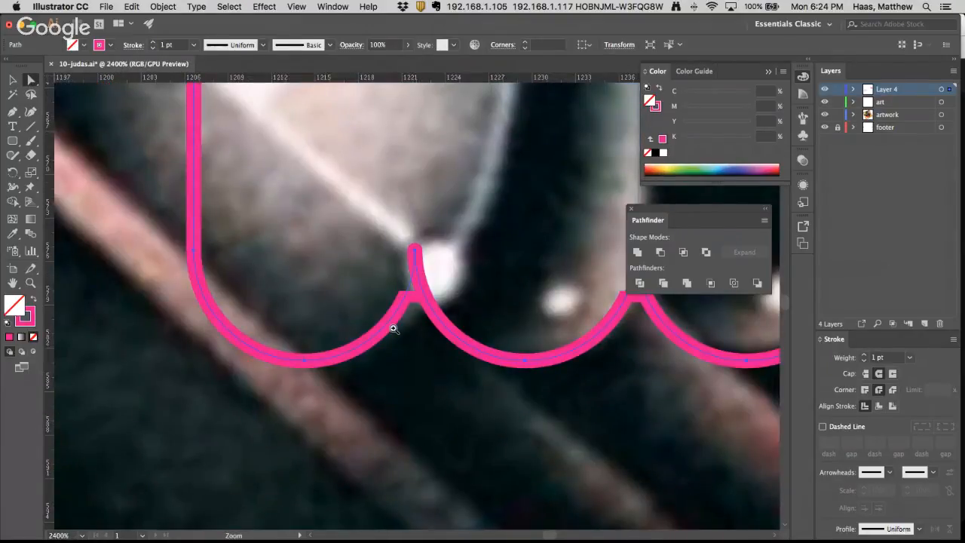
{"action": "left_click", "coordinate": [417, 302]}
{"action": "left_click", "coordinate": [417, 303]}
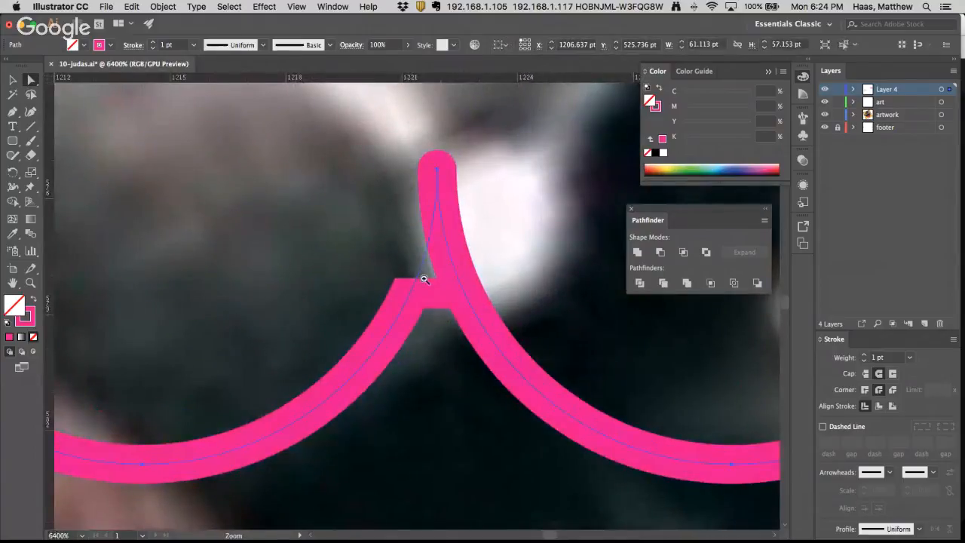
{"action": "left_click", "coordinate": [428, 292], "text": "alt+super"}
{"action": "left_click", "coordinate": [428, 293], "text": "alt+super"}
{"action": "left_click", "coordinate": [428, 292], "text": "alt+super"}
{"action": "left_click", "coordinate": [428, 292], "text": "alt+super"}
{"action": "left_click", "coordinate": [428, 292], "text": "alt+super"}
{"action": "left_click", "coordinate": [428, 293], "text": "alt+super"}
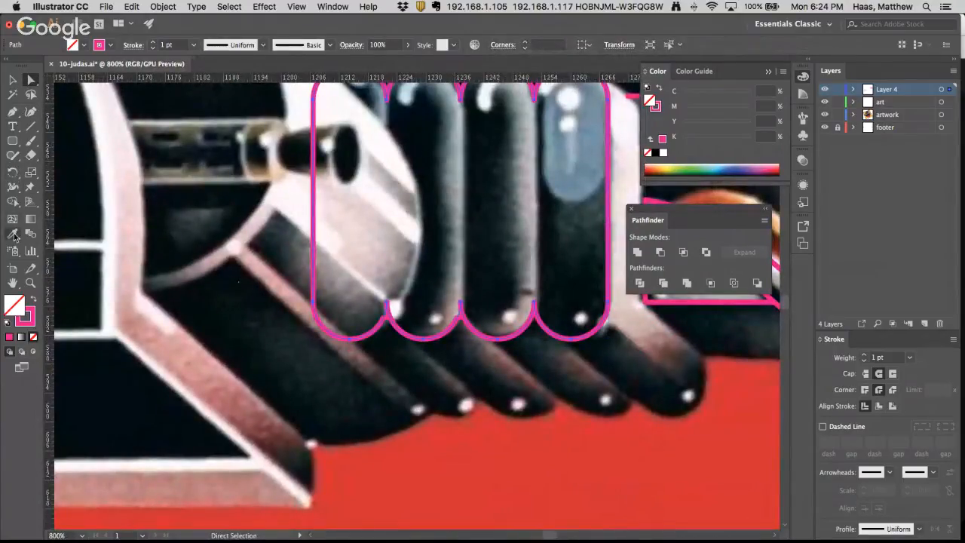
Try to cut the merged neck outline with Scissors at the first lower joint and pull the loose ends apart, and undo it
{"action": "key", "text": "z"}
{"action": "left_click", "coordinate": [380, 303]}
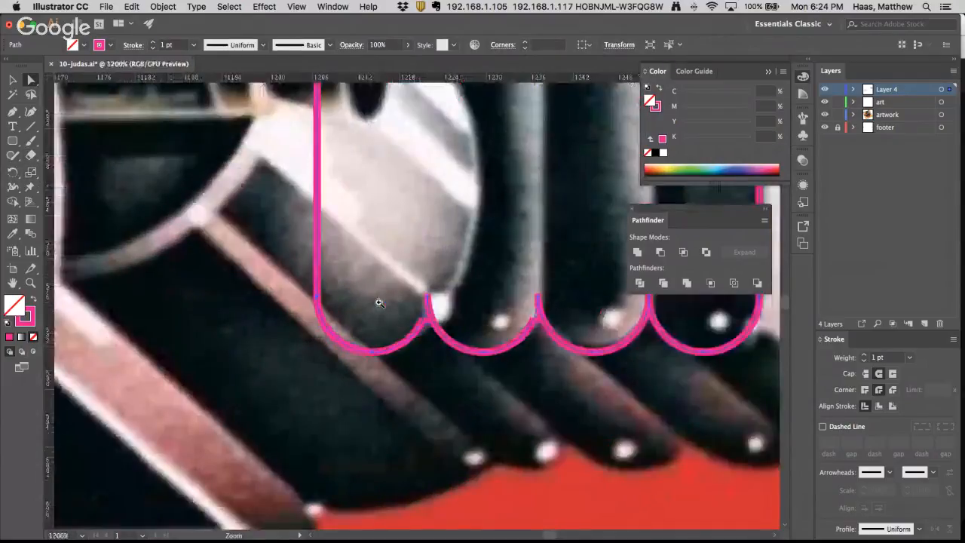
{"action": "left_click", "coordinate": [419, 312]}
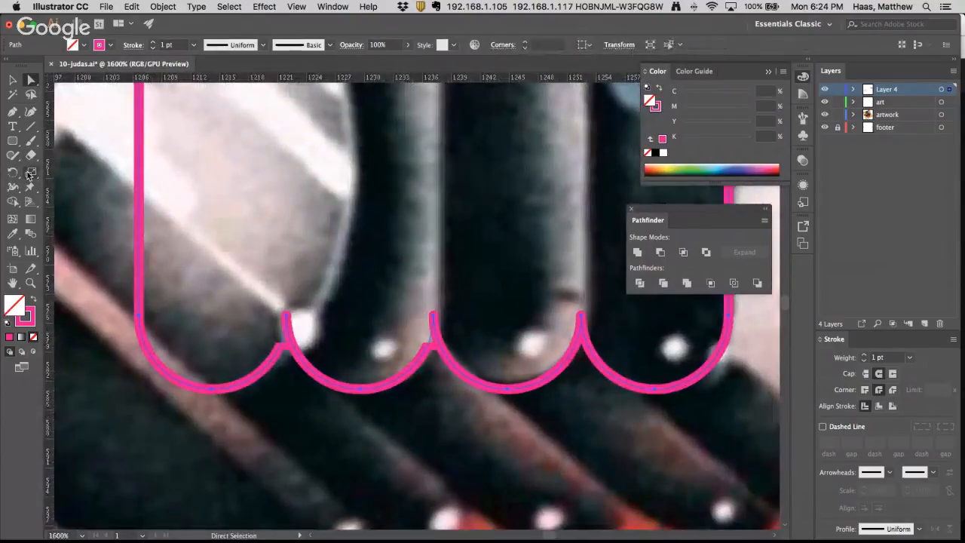
{"action": "left_click_drag", "start_coordinate": [31, 156], "coordinate": [79, 168]}
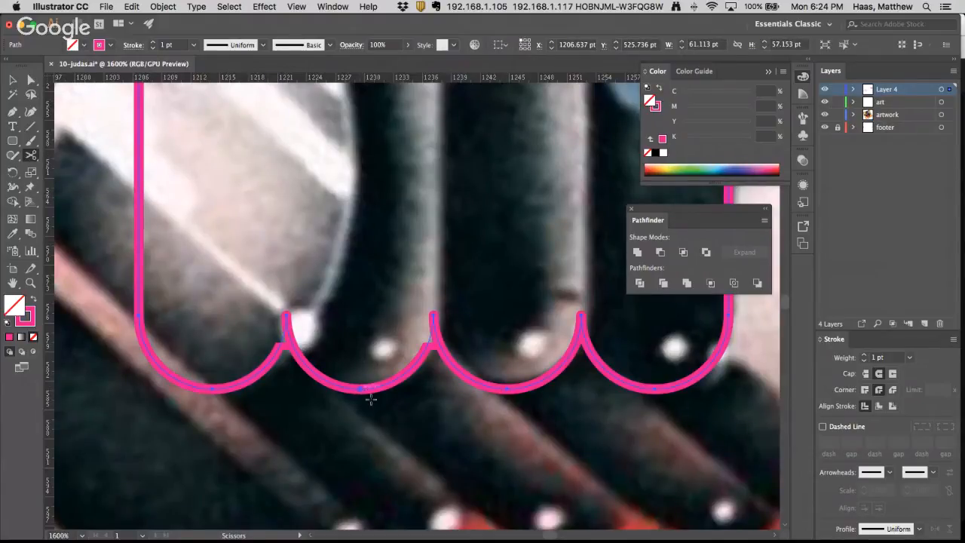
{"action": "left_click", "coordinate": [285, 313]}
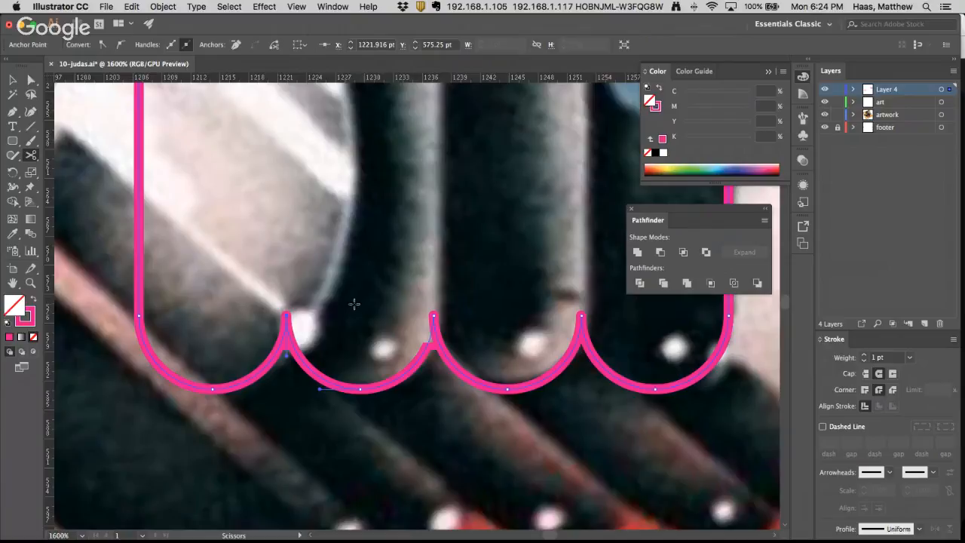
{"action": "left_click", "coordinate": [32, 79]}
{"action": "left_click", "coordinate": [249, 230]}
{"action": "left_click_drag", "start_coordinate": [287, 316], "coordinate": [331, 288]}
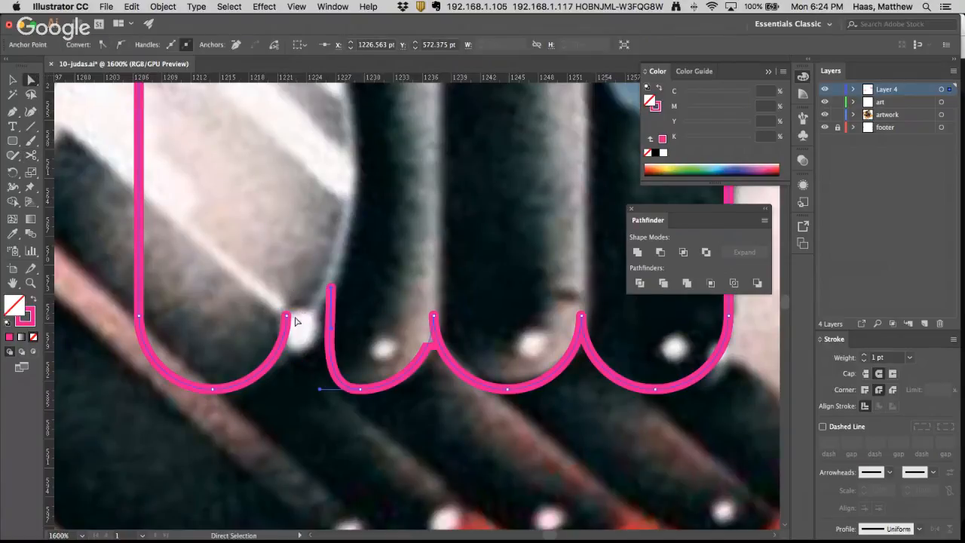
{"action": "left_click_drag", "start_coordinate": [286, 315], "coordinate": [257, 281]}
{"action": "key", "text": "super+z"}
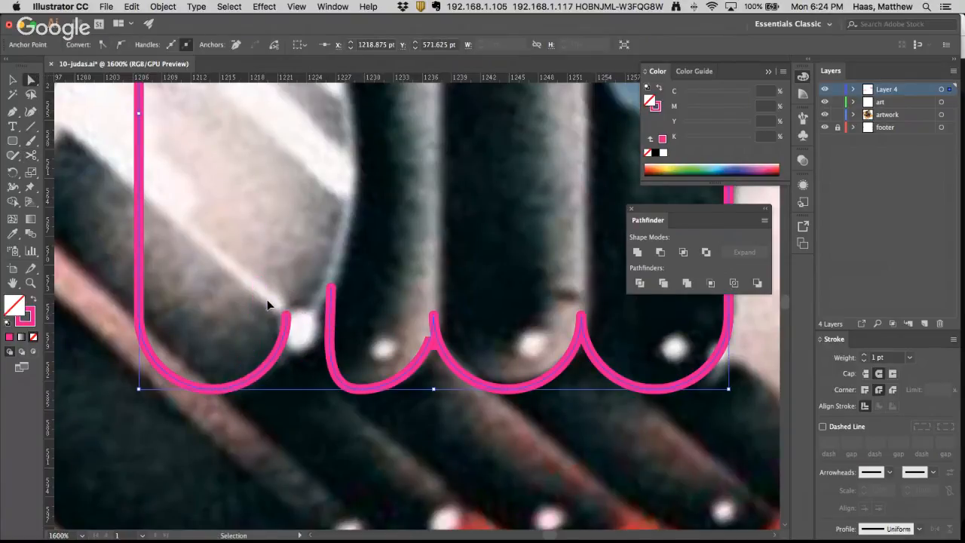
{"action": "key", "text": "super+z"}
{"action": "left_click", "coordinate": [296, 310]}
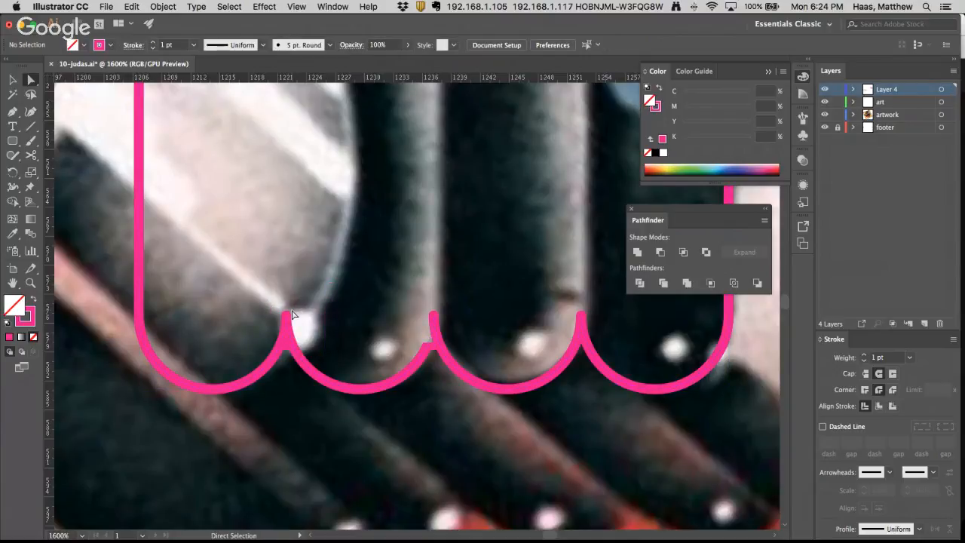
Try to reshape the curve at the neck outline's first lower joint by repositioning its anchor handle, and undo both attempts
{"action": "left_click", "coordinate": [288, 318]}
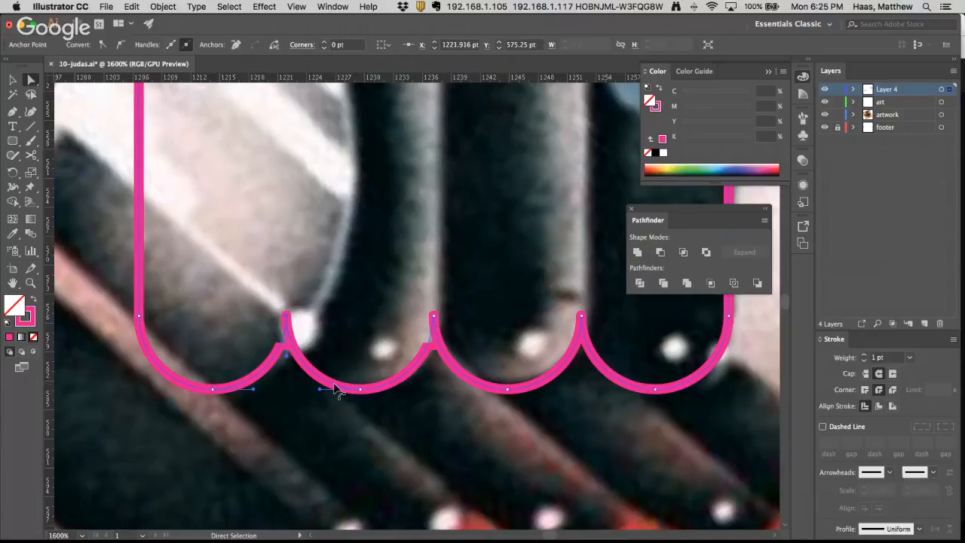
{"action": "left_click_drag", "start_coordinate": [287, 356], "coordinate": [244, 306]}
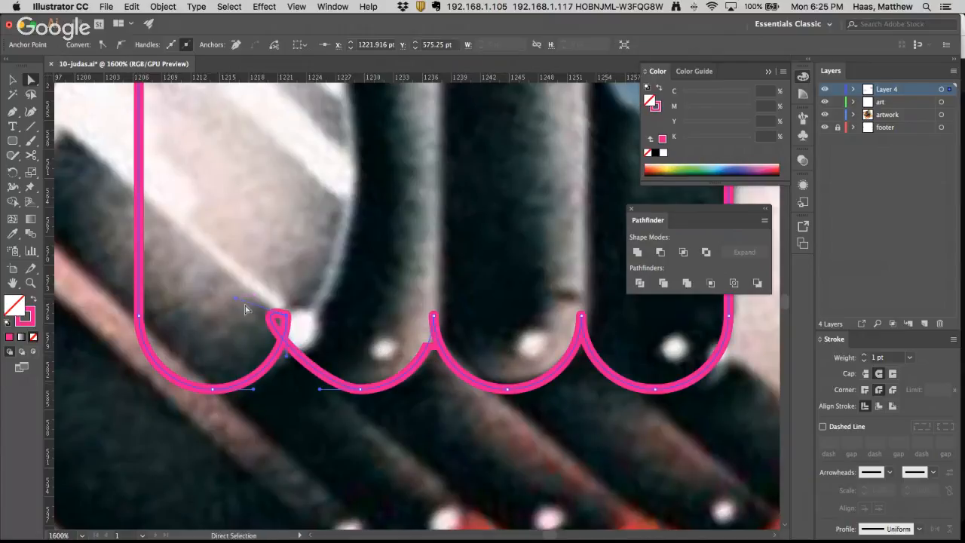
{"action": "key", "text": "super+z"}
{"action": "left_click_drag", "start_coordinate": [280, 355], "coordinate": [293, 357]}
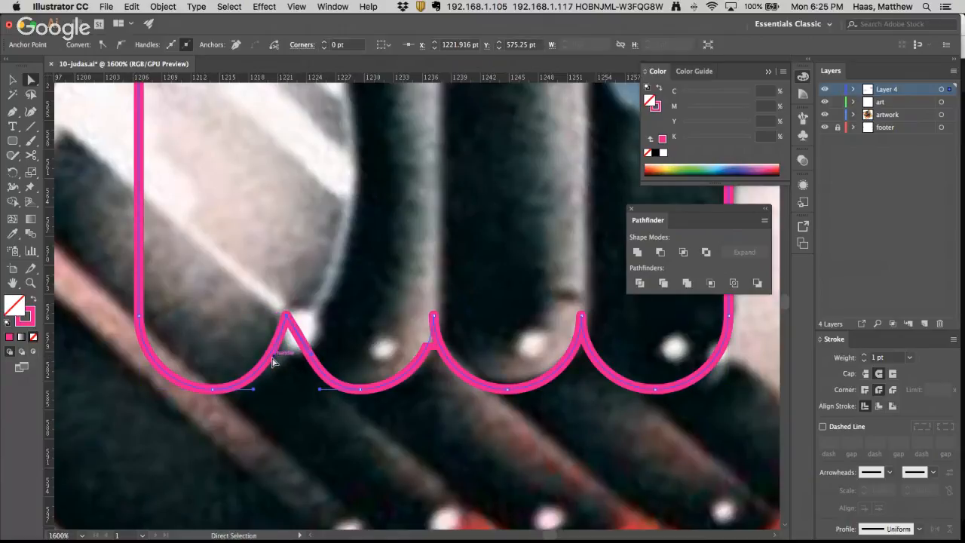
{"action": "key", "text": "super+z"}
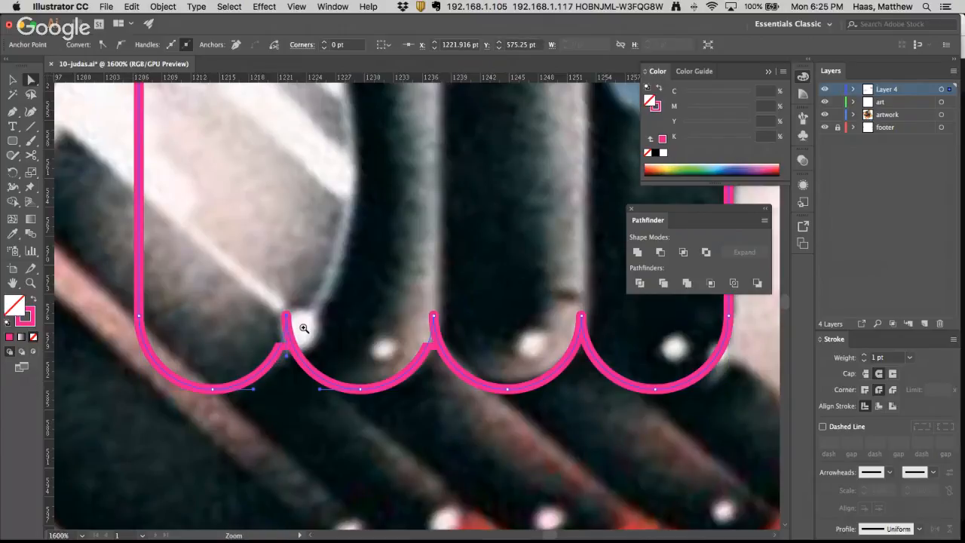
Duplicate the neck outline and the upper beak outline onto the yellow background below the head so the copies overlap, and deselect them
{"action": "left_click", "coordinate": [305, 330], "text": "alt+super"}
{"action": "left_click", "coordinate": [307, 333], "text": "alt+super"}
{"action": "scroll", "coordinate": [334, 297], "scroll_direction": "up", "scroll_amount": 5}
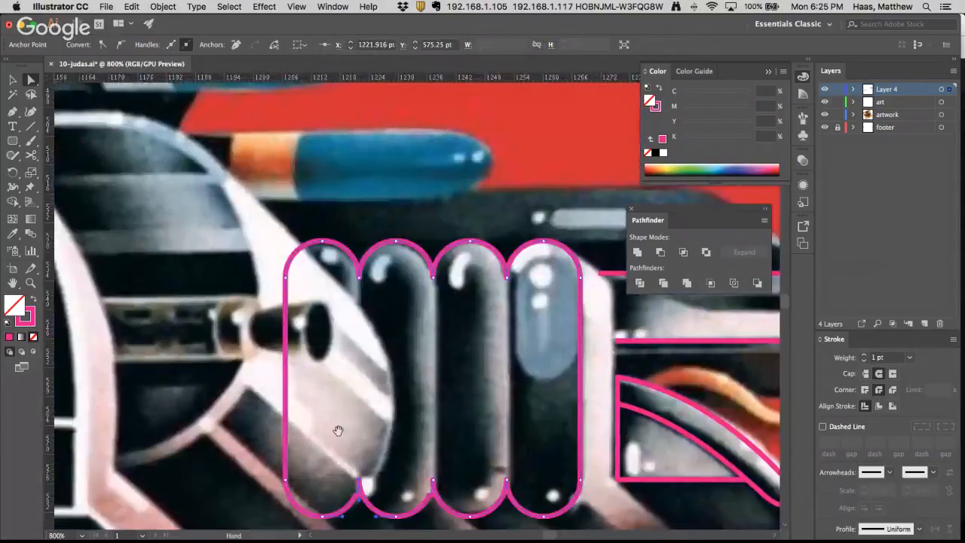
{"action": "scroll", "coordinate": [338, 430], "scroll_direction": "right", "scroll_amount": 4}
{"action": "left_click", "coordinate": [341, 142]}
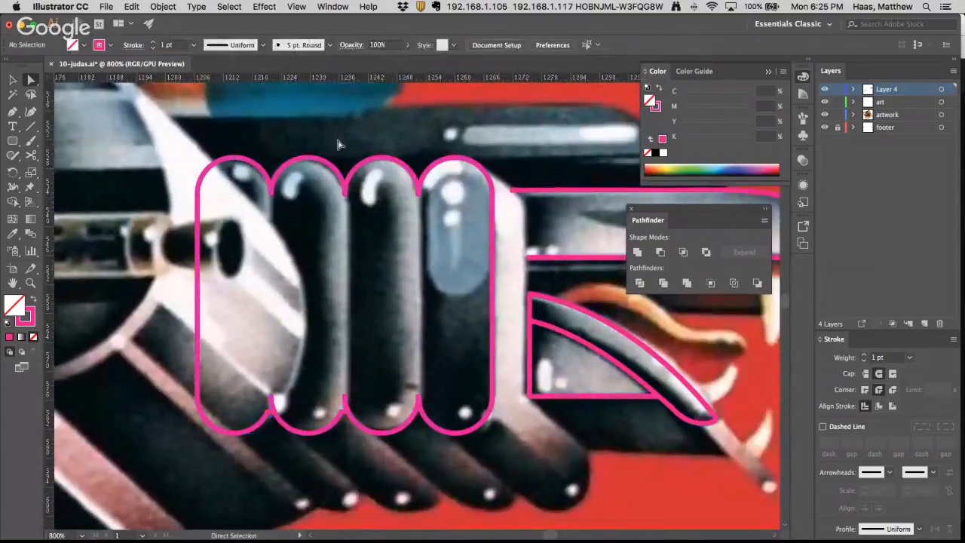
{"action": "left_click", "coordinate": [381, 311], "text": "alt+super"}
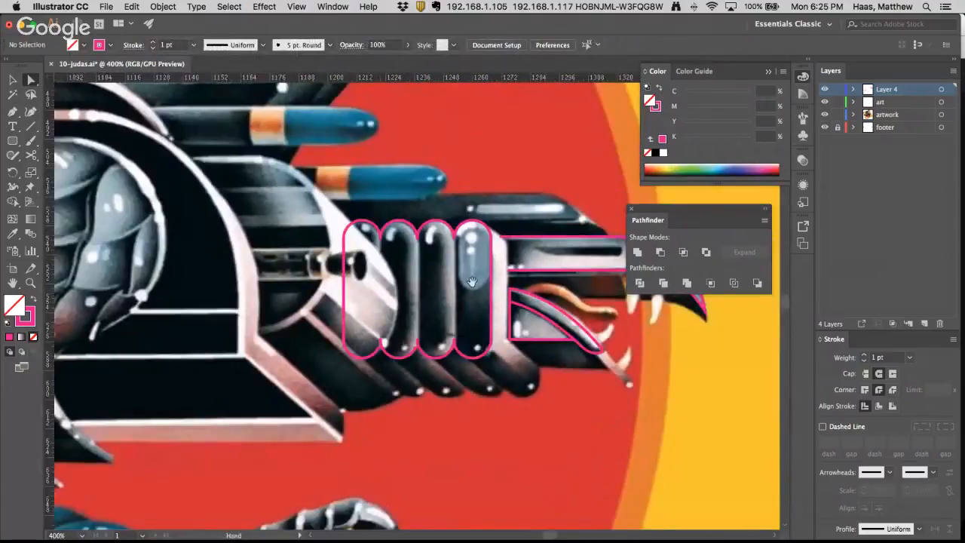
{"action": "scroll", "coordinate": [381, 311], "scroll_direction": "right", "scroll_amount": 5}
{"action": "scroll", "coordinate": [380, 311], "scroll_direction": "up", "scroll_amount": 1}
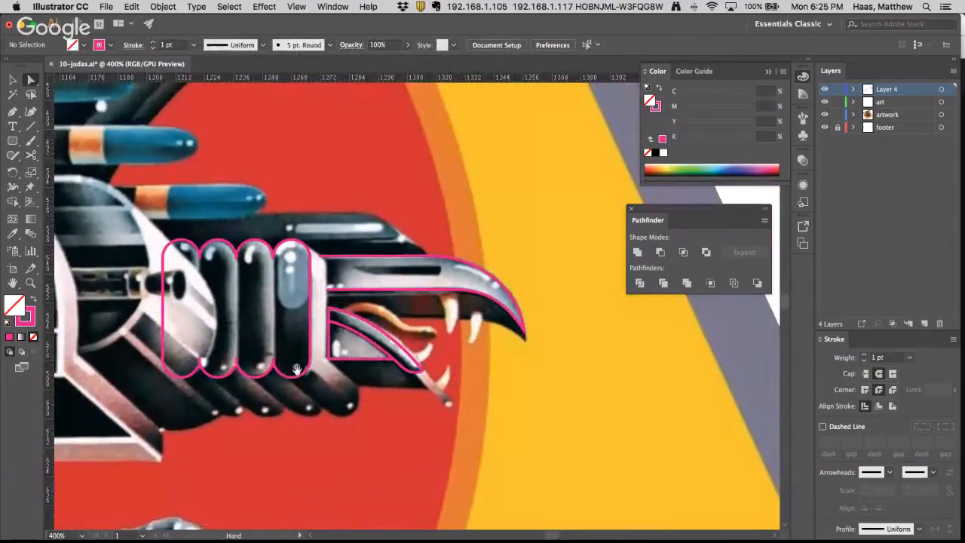
{"action": "left_click", "coordinate": [313, 265]}
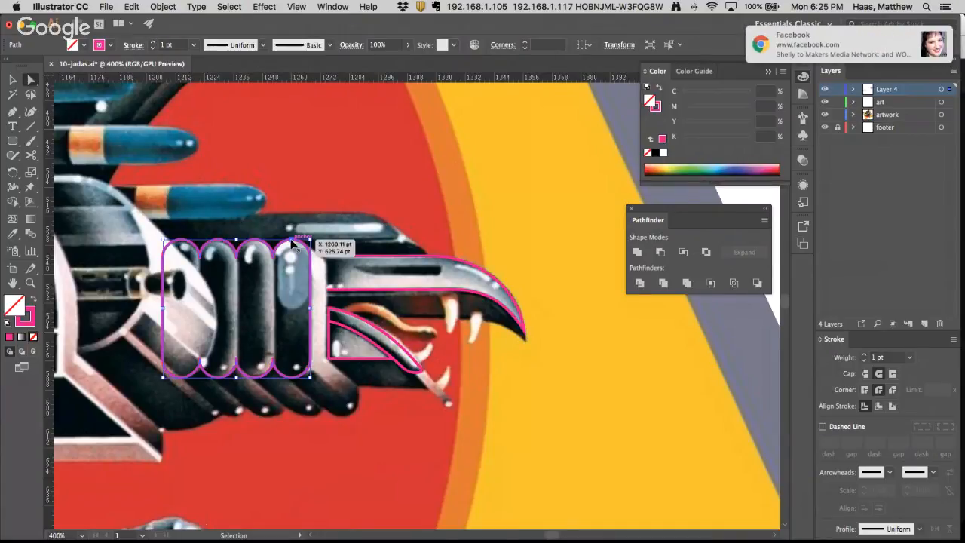
{"action": "left_click", "coordinate": [366, 260]}
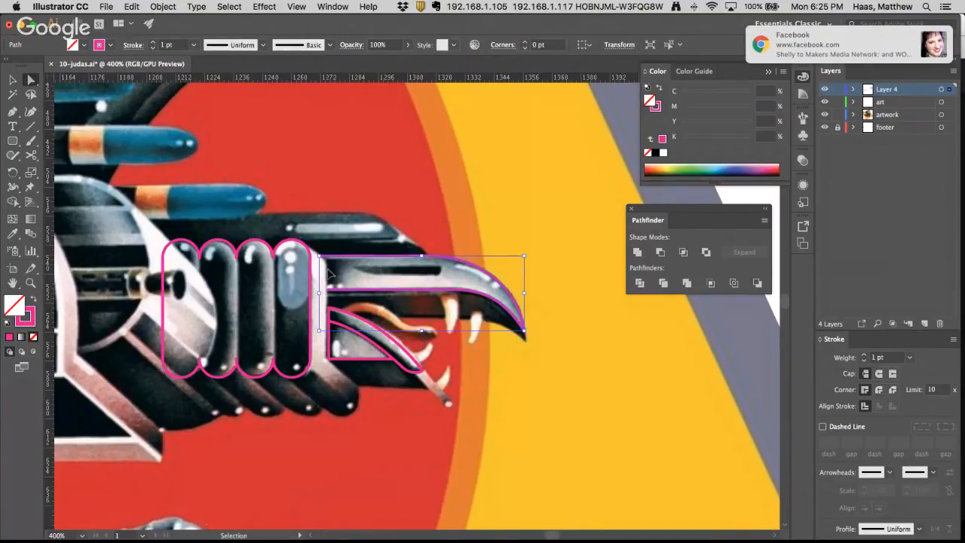
{"action": "left_click_drag", "start_coordinate": [302, 243], "coordinate": [611, 355]}
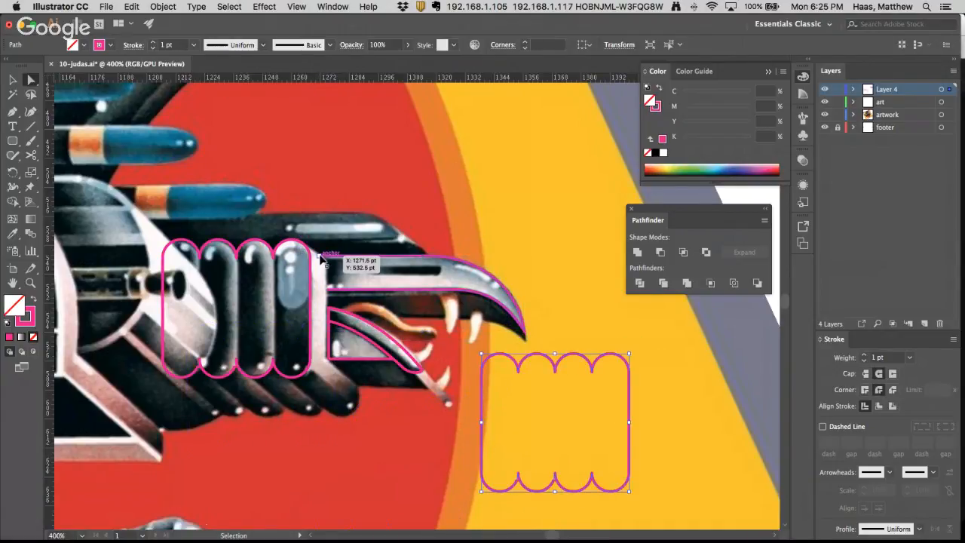
{"action": "left_click_drag", "start_coordinate": [321, 258], "coordinate": [618, 352]}
{"action": "key", "text": "super+shift+a"}
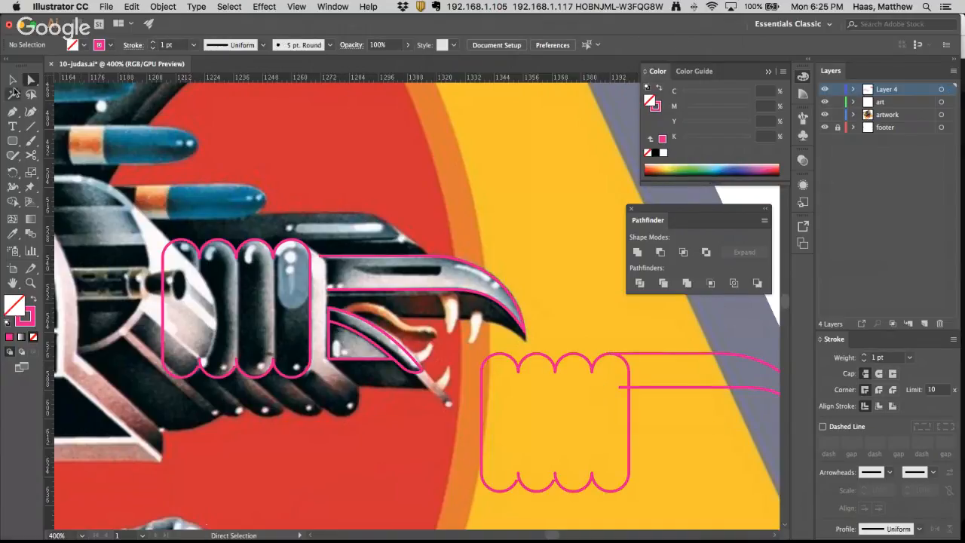
Try to apply Pathfinder's Outline to the copied neck shape alone, and undo it
{"action": "left_click", "coordinate": [629, 390]}
{"action": "left_click", "coordinate": [629, 397]}
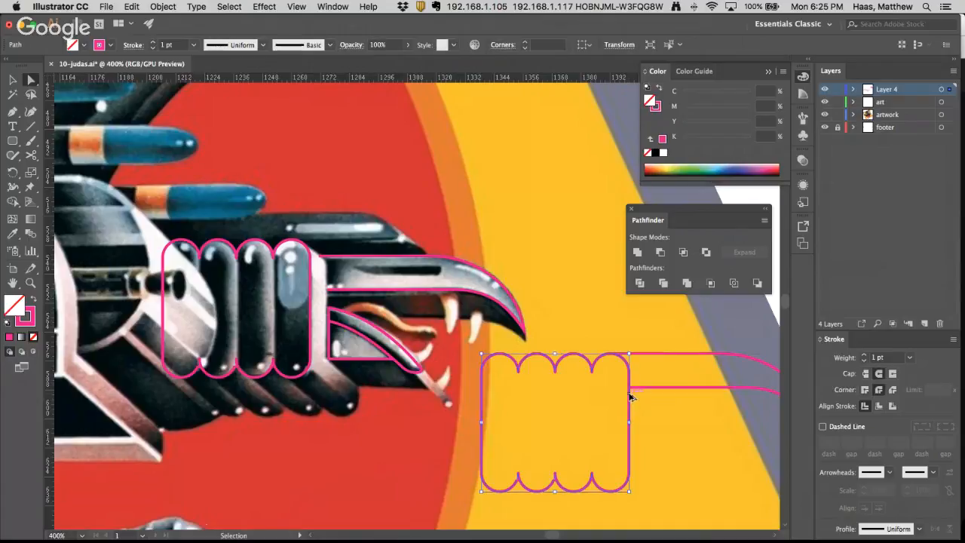
{"action": "left_click", "coordinate": [630, 391]}
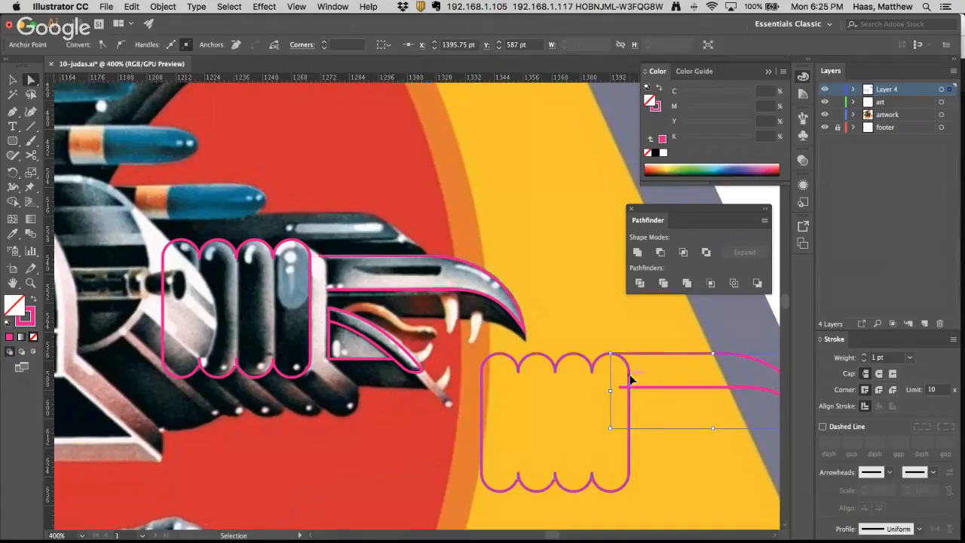
{"action": "left_click", "coordinate": [630, 379]}
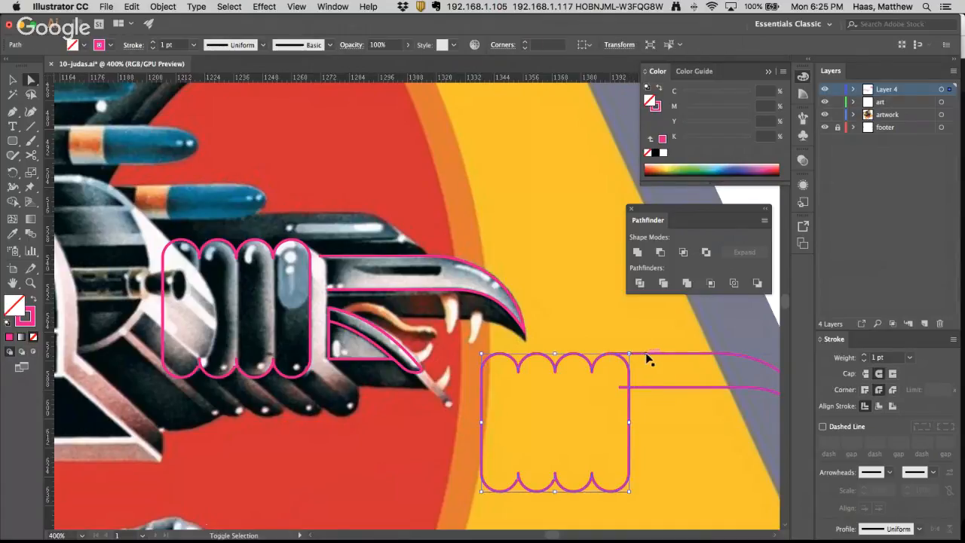
{"action": "left_click", "coordinate": [646, 360]}
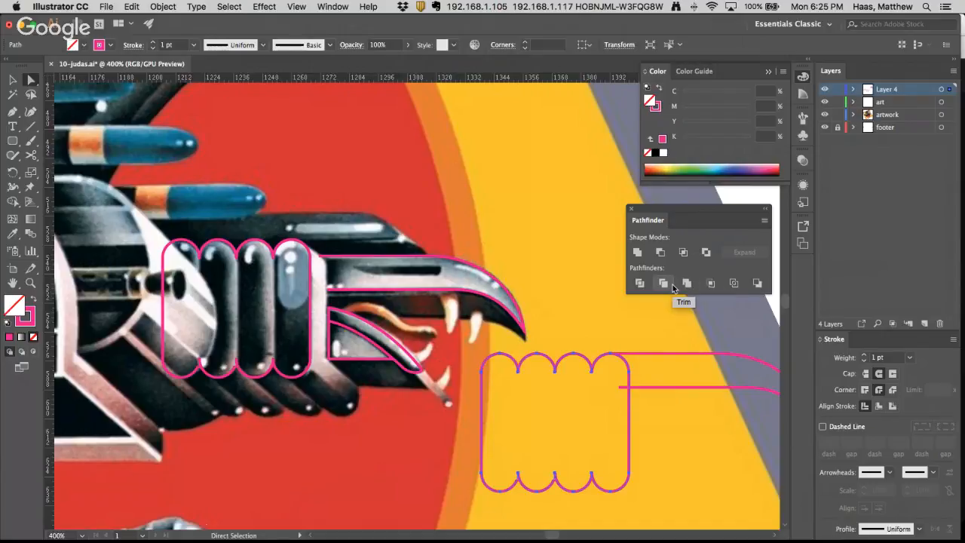
{"action": "left_click", "coordinate": [733, 285]}
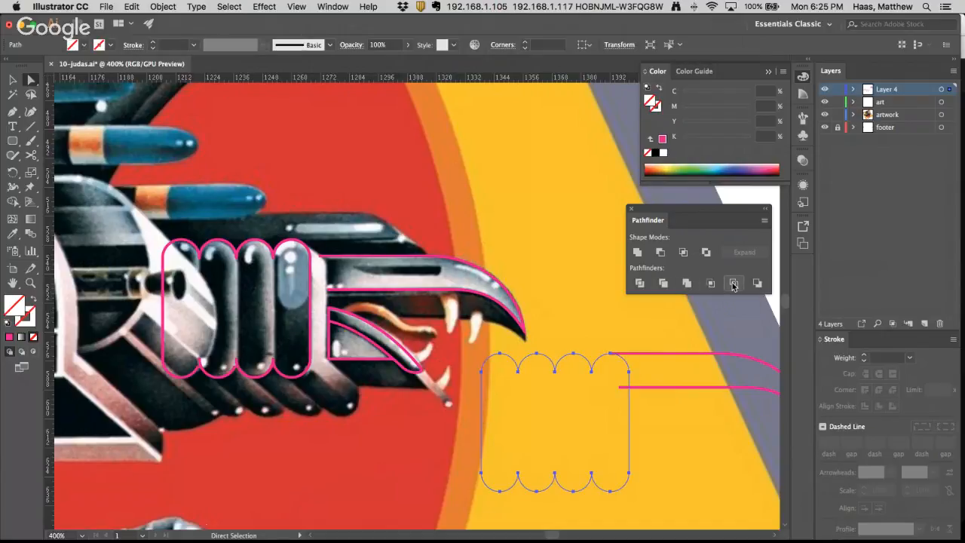
{"action": "key", "text": "super+z"}
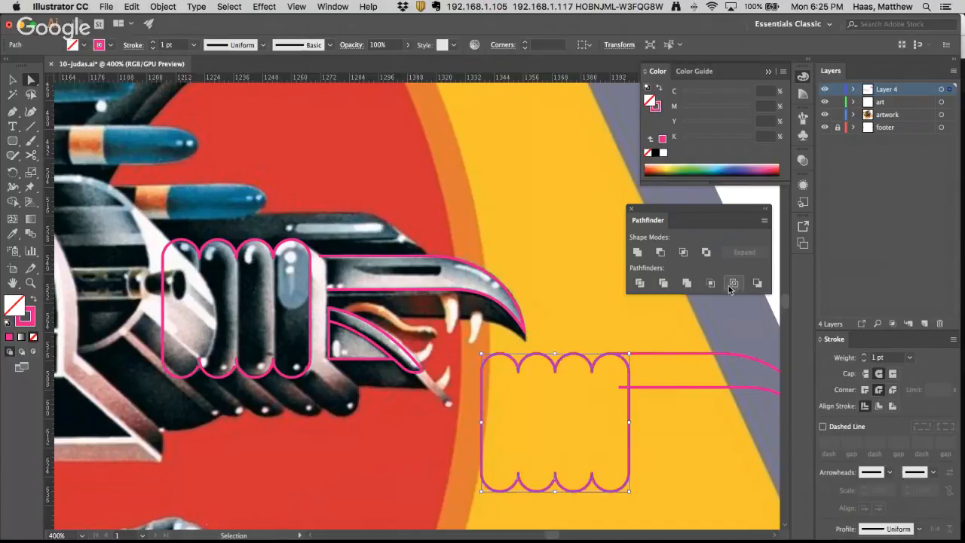
Apply Pathfinder's Outline to the overlapping neck and beak copies, and restore their pink stroke by sampling the original neck outline with the Eyedropper
{"action": "left_click", "coordinate": [643, 354], "text": "shift"}
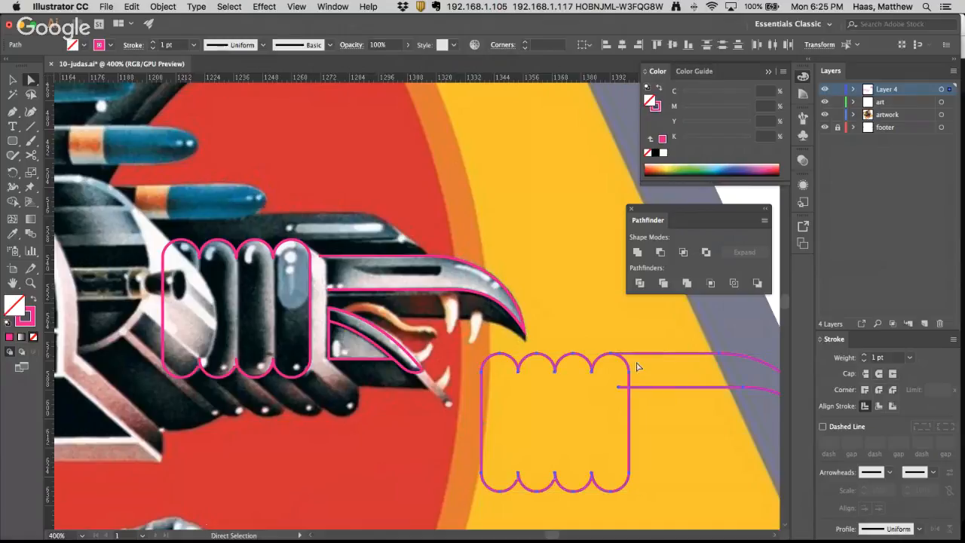
{"action": "left_click", "coordinate": [734, 286]}
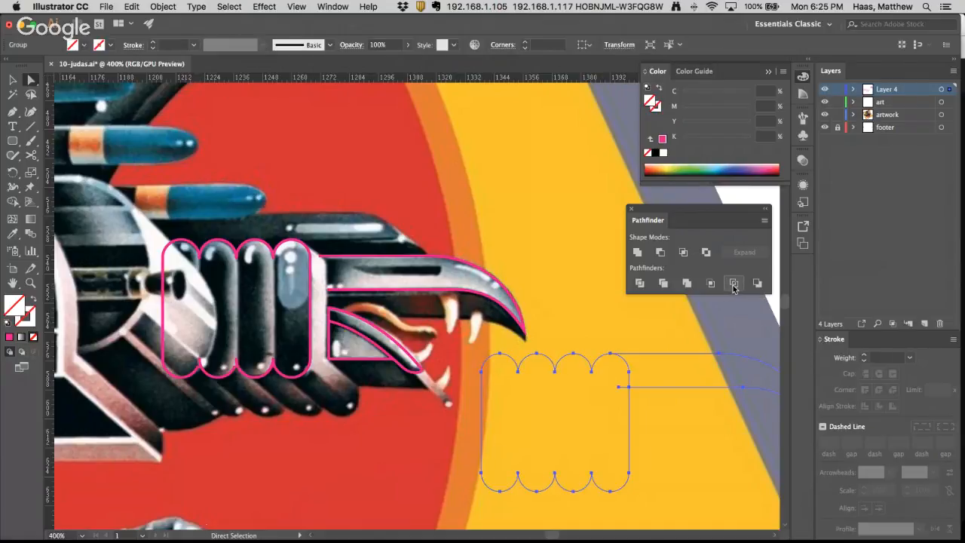
{"action": "left_click", "coordinate": [12, 233]}
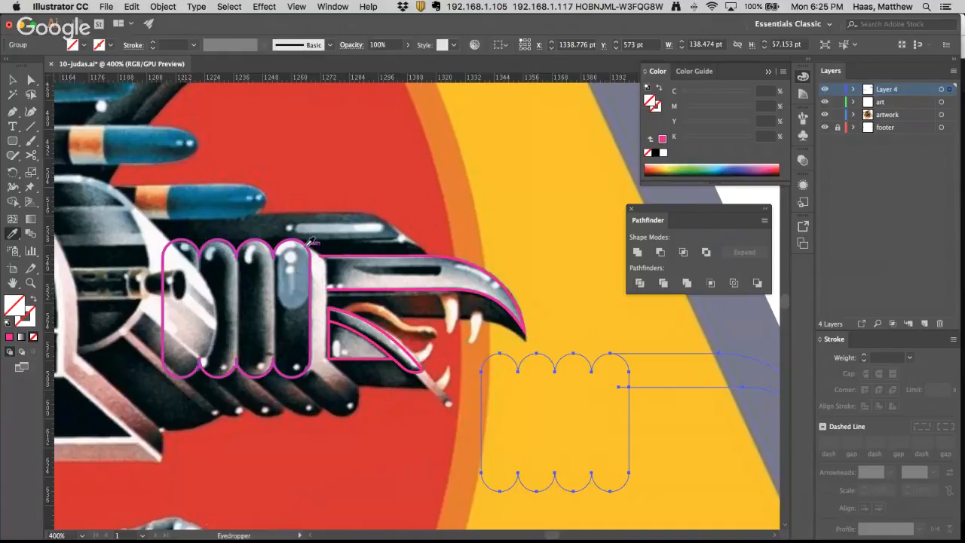
{"action": "left_click", "coordinate": [310, 242]}
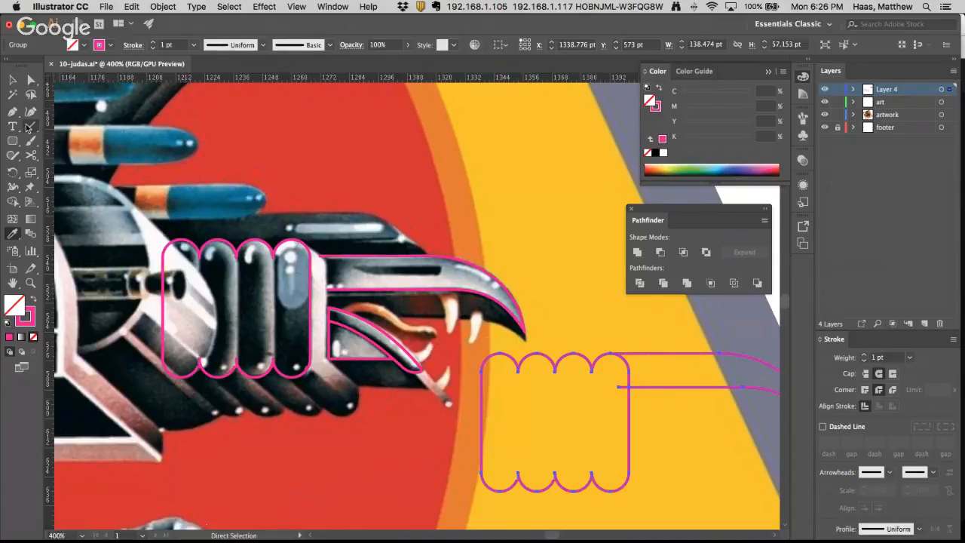
Delete the unwanted neck segments and the short beak line inside the neck, keeping the curved edge that meets the beak
{"action": "left_click", "coordinate": [30, 80]}
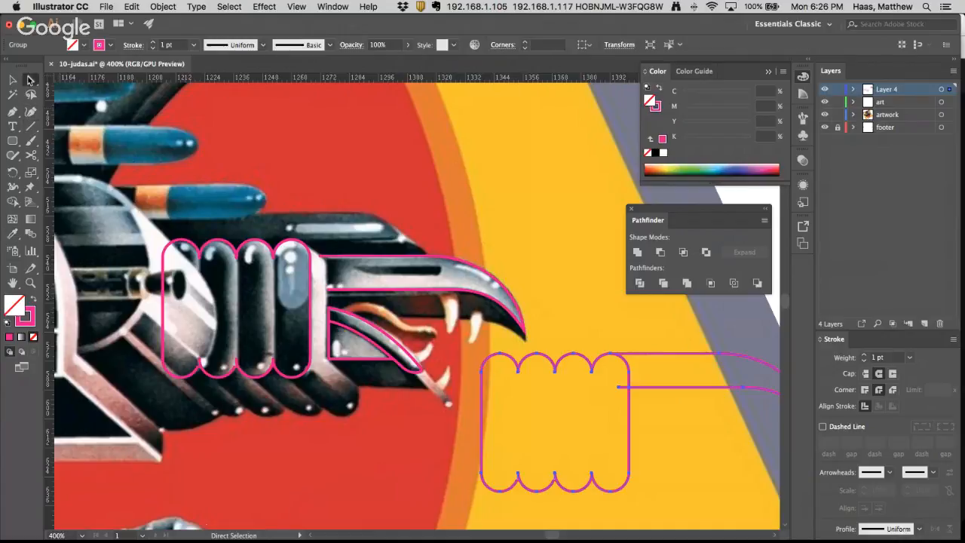
{"action": "left_click", "coordinate": [635, 354], "text": "alt"}
{"action": "left_click", "coordinate": [637, 354], "text": "alt+shift"}
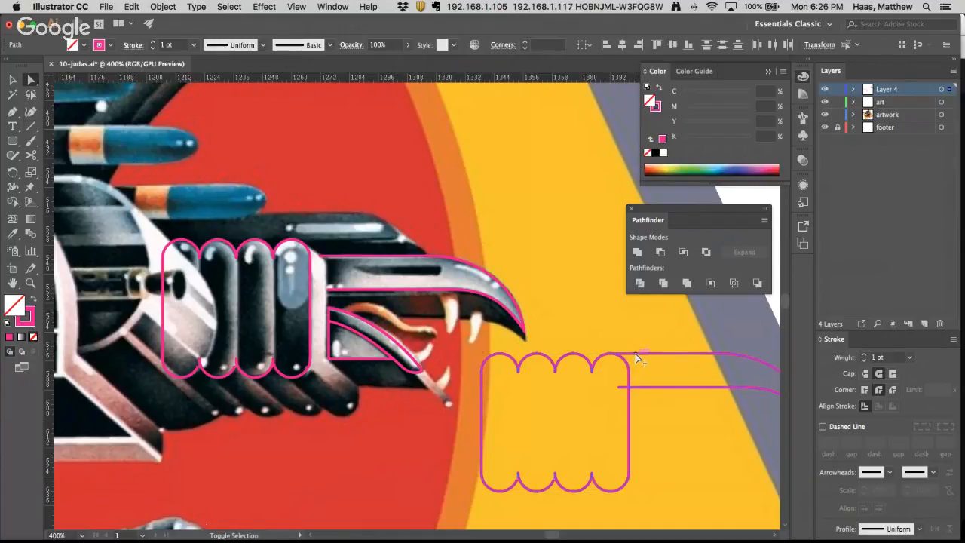
{"action": "left_click", "coordinate": [628, 383], "text": "shift"}
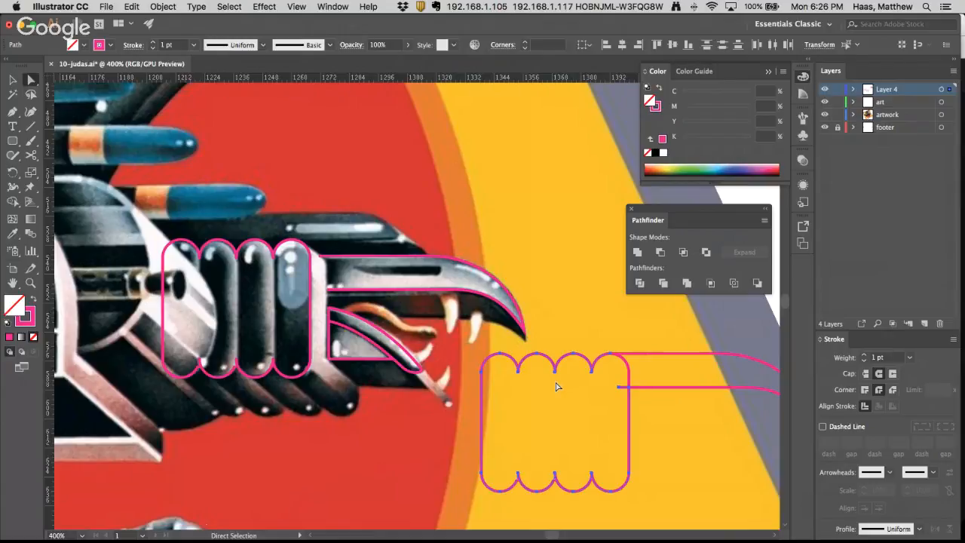
{"action": "key", "text": "Delete"}
Delete the remaining copied neck segments and bring the open lower beak line's end to the curved rear edge
{"action": "left_click_drag", "start_coordinate": [618, 340], "coordinate": [596, 367]}
{"action": "key", "text": "Left"}
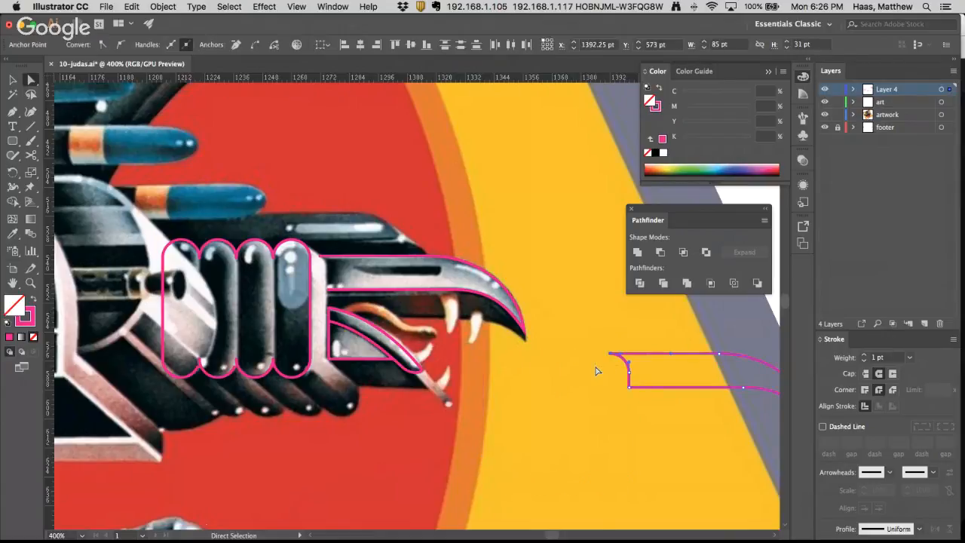
Try to join the copied beak's open path ends and move its lower rear corner, then undo the changes
{"action": "left_click", "coordinate": [130, 6]}
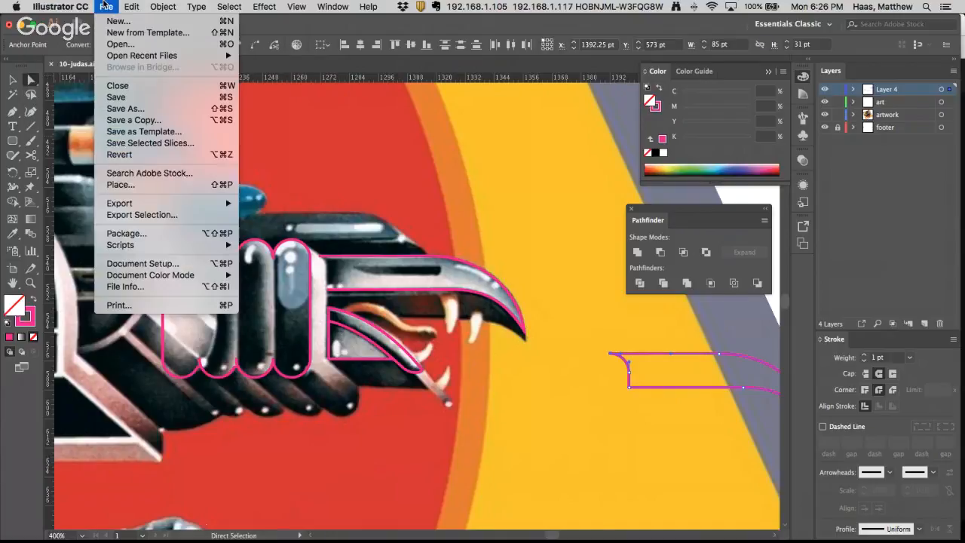
{"action": "mouse_move", "coordinate": [130, 6]}
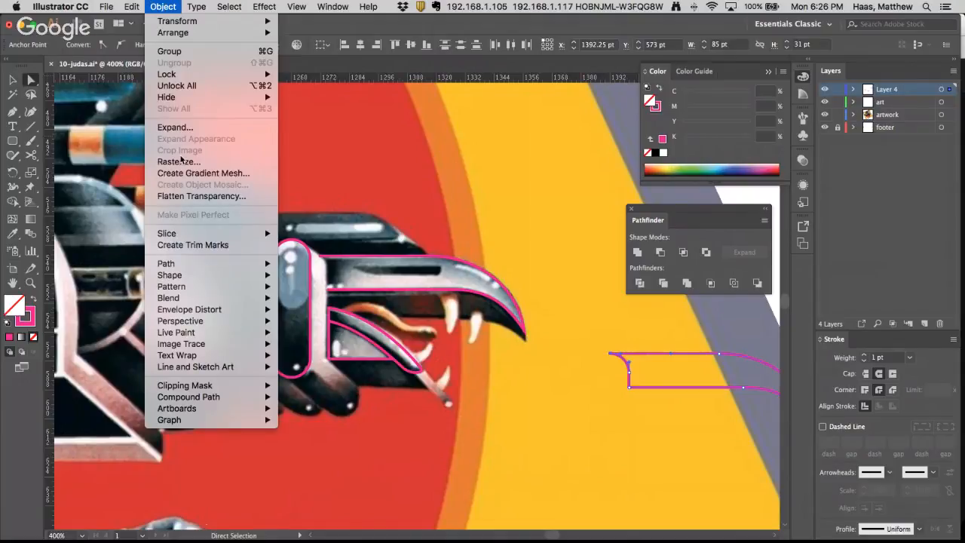
{"action": "mouse_move", "coordinate": [264, 263]}
{"action": "left_click", "coordinate": [338, 263]}
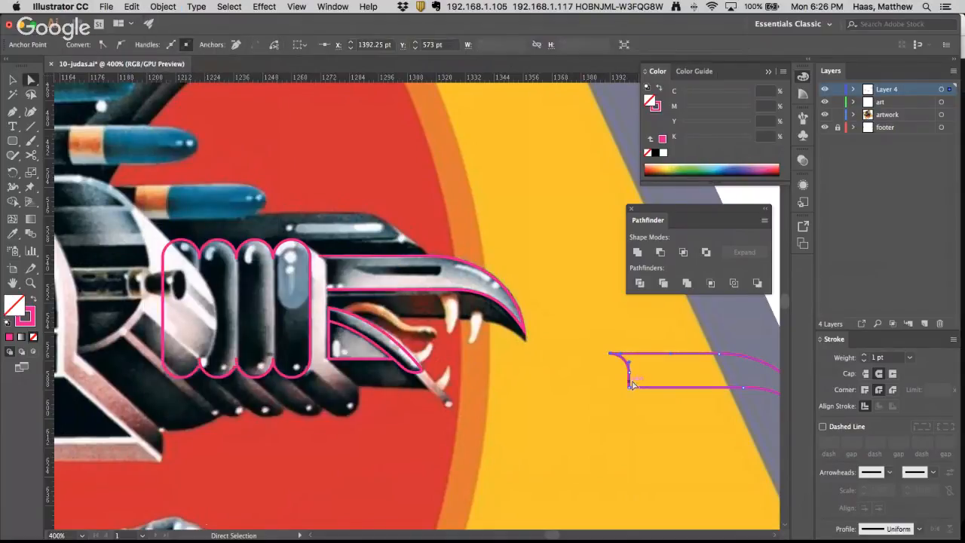
{"action": "mouse_move", "coordinate": [628, 386]}
{"action": "left_mouse_down"}
{"action": "mouse_move", "coordinate": [593, 370]}
{"action": "mouse_move", "coordinate": [641, 404]}
{"action": "mouse_move", "coordinate": [580, 401]}
{"action": "mouse_move", "coordinate": [638, 402]}
{"action": "left_mouse_up"}
{"action": "key", "text": "super+z"}
{"action": "key", "text": "super+z"}
{"action": "key", "text": "super+z"}
{"action": "key", "text": "super+z"}
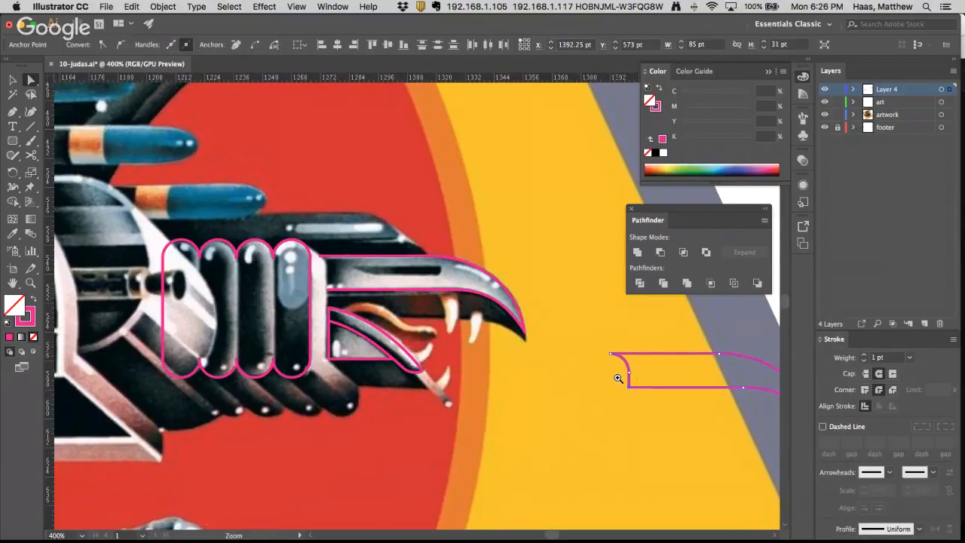
Join the open path segments of the copied beak outline at its lower rear corner
{"action": "left_click", "coordinate": [618, 380], "text": "super"}
{"action": "left_click", "coordinate": [629, 386], "text": "super"}
{"action": "left_click", "coordinate": [114, 177]}
{"action": "left_click_drag", "start_coordinate": [171, 245], "coordinate": [171, 244]}
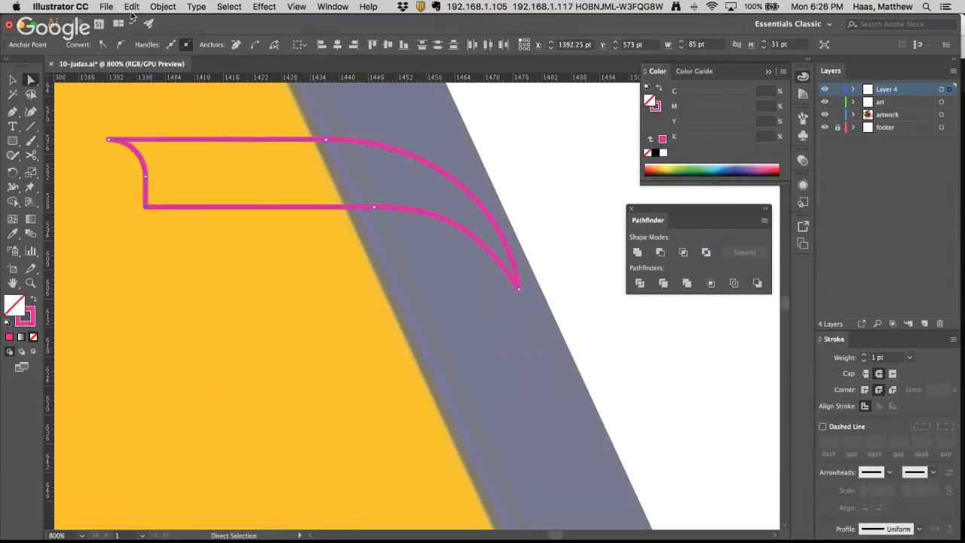
{"action": "left_click", "coordinate": [132, 7]}
{"action": "mouse_move", "coordinate": [165, 6]}
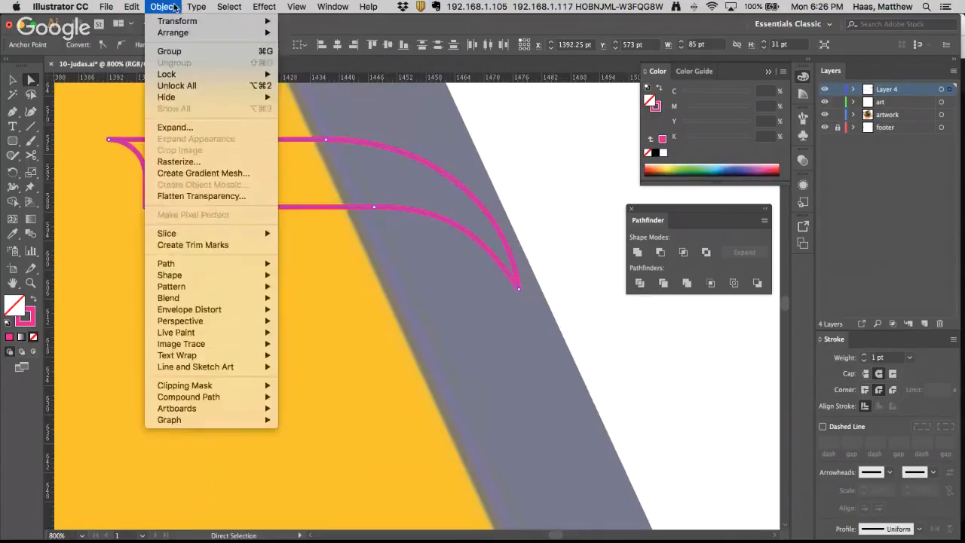
{"action": "mouse_move", "coordinate": [176, 266]}
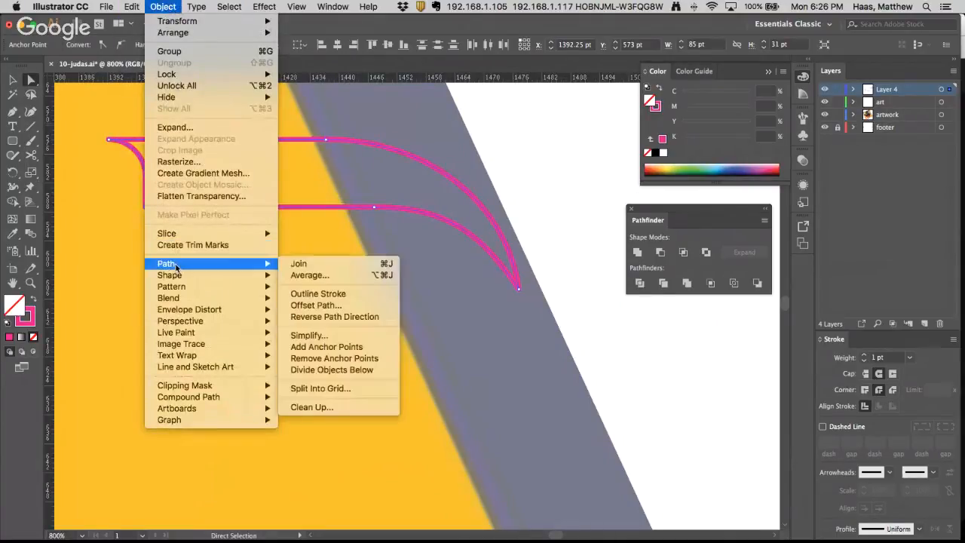
{"action": "left_click", "coordinate": [302, 264]}
Select the whole joined beak outline, place it over the upper beak in the artwork, and deselect it
{"action": "key", "text": "super+0"}
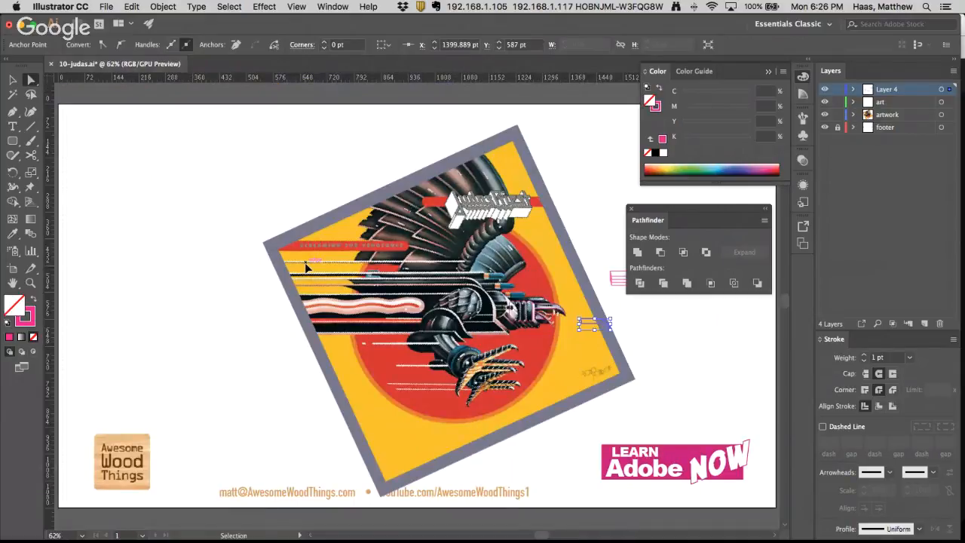
{"action": "left_click_drag", "start_coordinate": [480, 276], "coordinate": [768, 460]}
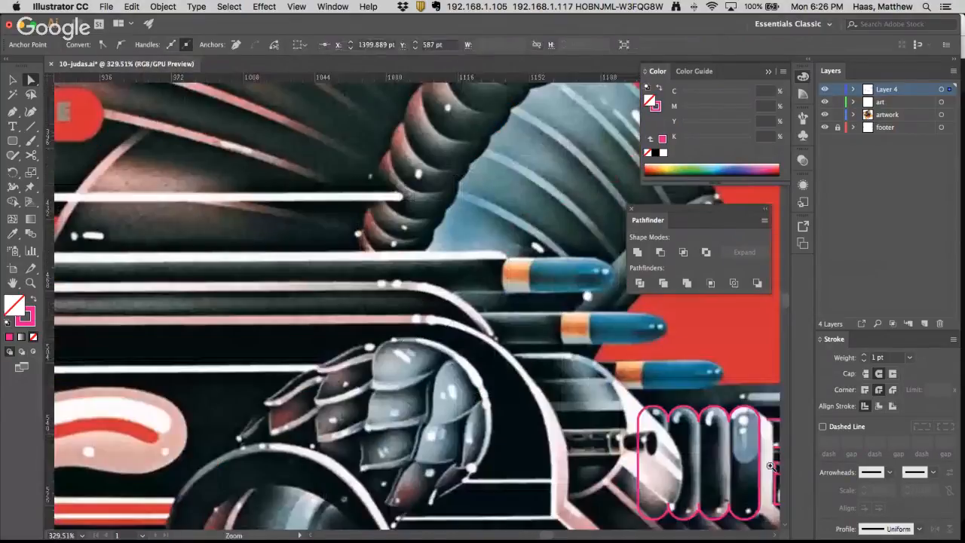
{"action": "left_click_drag", "start_coordinate": [752, 411], "coordinate": [307, 335]}
{"action": "left_click", "coordinate": [578, 431]}
{"action": "left_click", "coordinate": [593, 430], "text": "alt"}
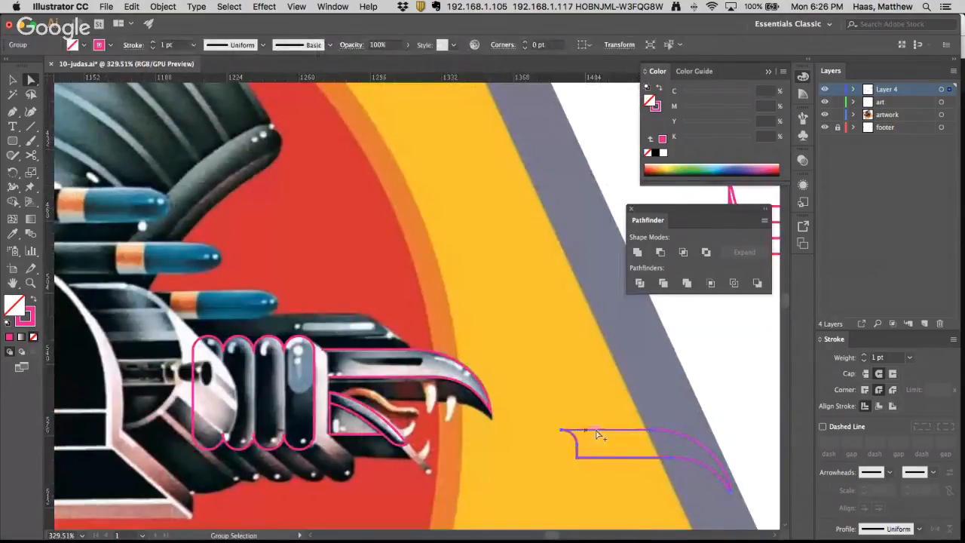
{"action": "left_click_drag", "start_coordinate": [654, 429], "coordinate": [407, 317]}
{"action": "left_click_drag", "start_coordinate": [487, 367], "coordinate": [491, 413]}
{"action": "left_click", "coordinate": [332, 391]}
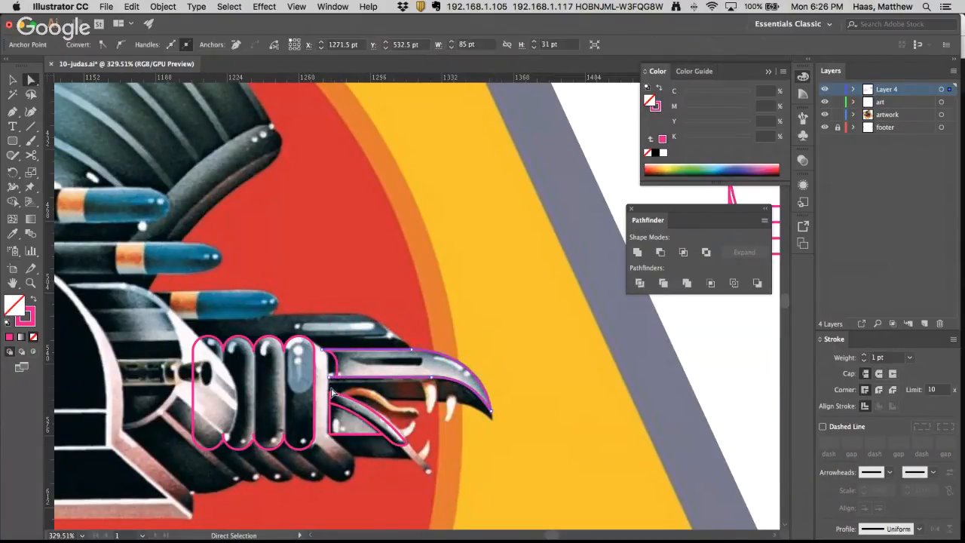
{"action": "key", "text": "super+shift+a"}
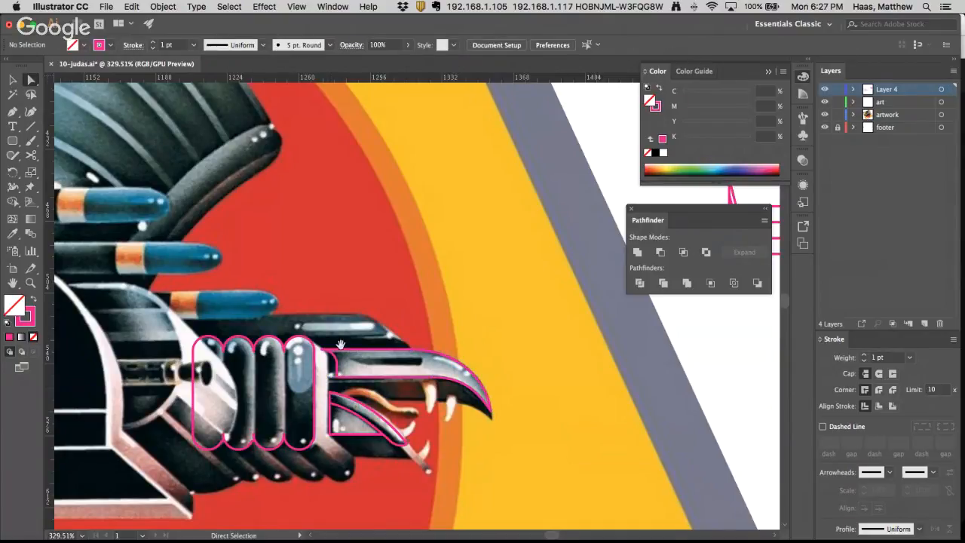
Shift the upper beak's curved rear edge back to line up with the lower beak's rear edge
{"action": "key", "text": "super+equal"}
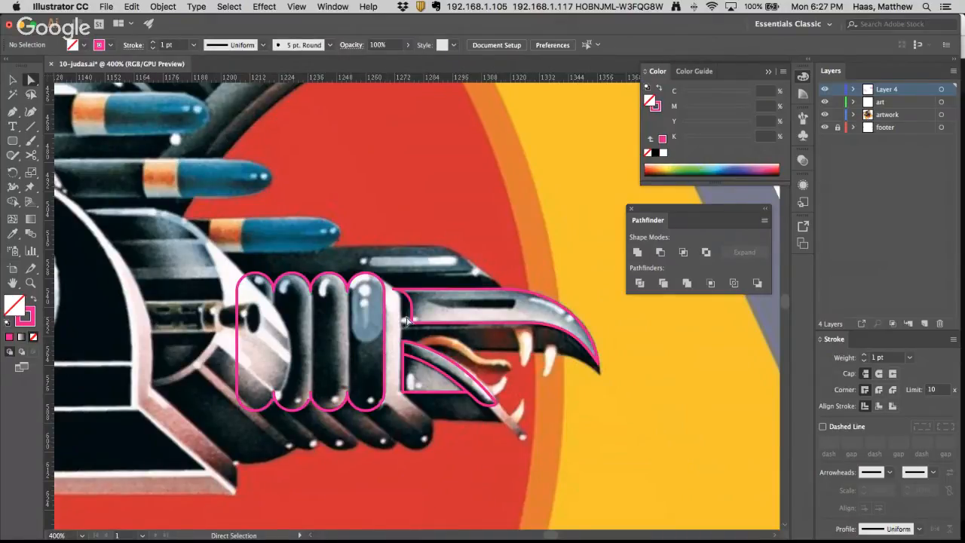
{"action": "mouse_move", "coordinate": [413, 325]}
{"action": "left_mouse_down"}
{"action": "mouse_move", "coordinate": [405, 329]}
{"action": "mouse_move", "coordinate": [548, 329]}
{"action": "mouse_move", "coordinate": [403, 324]}
{"action": "left_mouse_up"}
{"action": "left_click", "coordinate": [404, 278]}
{"action": "left_click", "coordinate": [411, 274]}
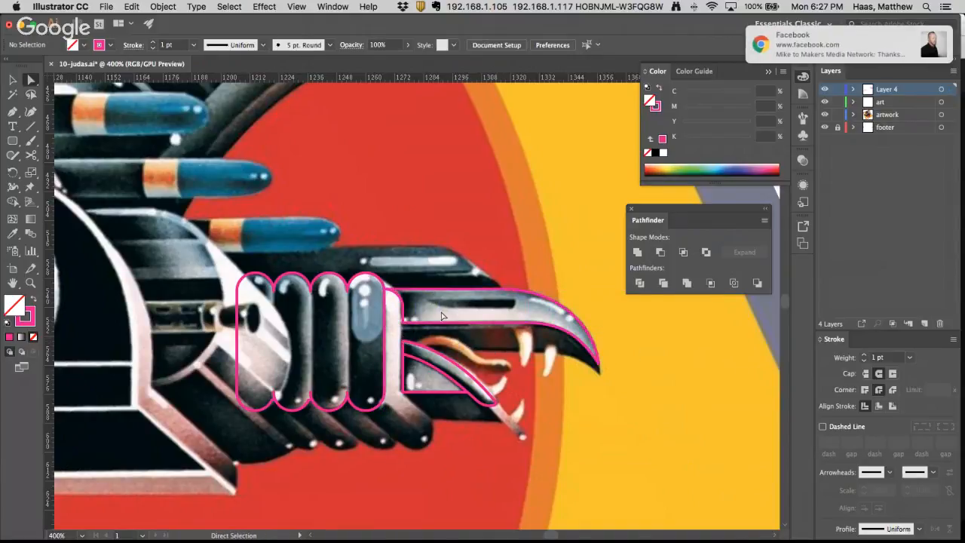
Trace the long dark head piece above the neck as an open Pen tool path with a rounded front tip
{"action": "key", "text": "ctrl+space"}
{"action": "left_click", "coordinate": [482, 339], "text": "ctrl+alt"}
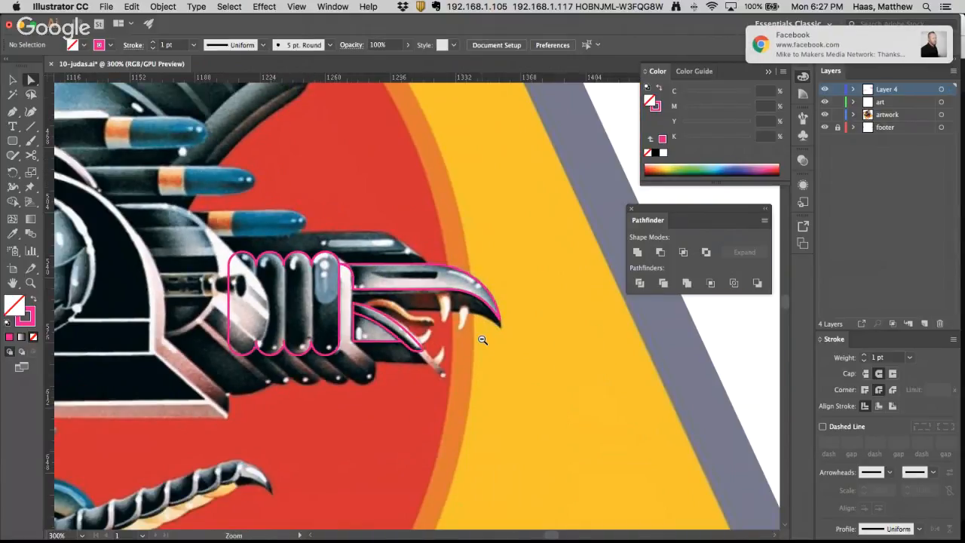
{"action": "left_click_drag", "start_coordinate": [483, 339], "coordinate": [375, 324]}
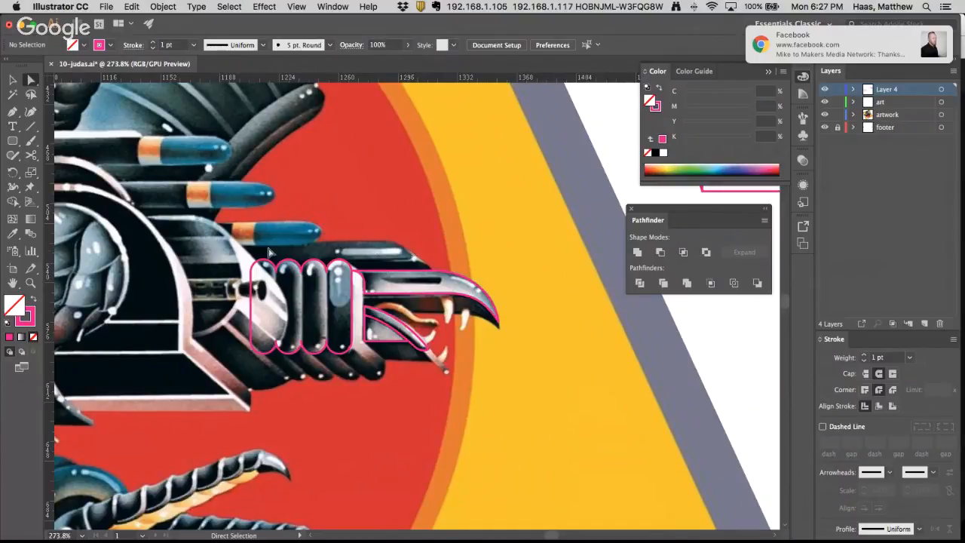
{"action": "left_click", "coordinate": [401, 261]}
{"action": "left_click", "coordinate": [374, 289]}
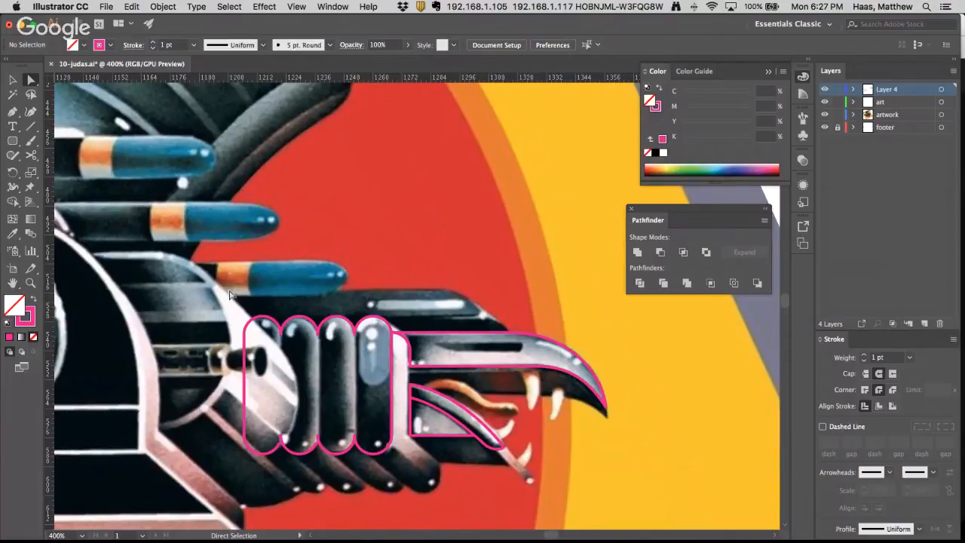
{"action": "left_click", "coordinate": [13, 111]}
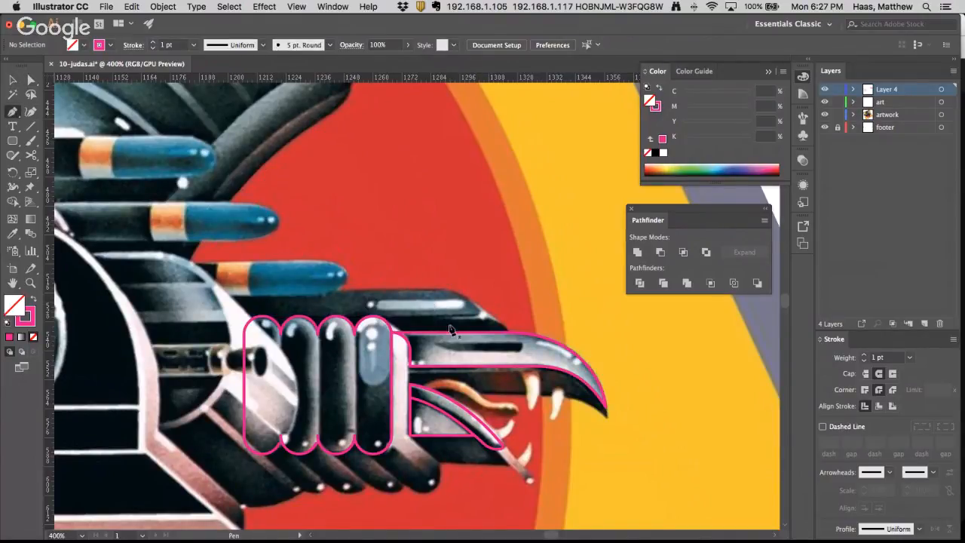
{"action": "left_click", "coordinate": [423, 295]}
{"action": "left_click", "coordinate": [197, 289]}
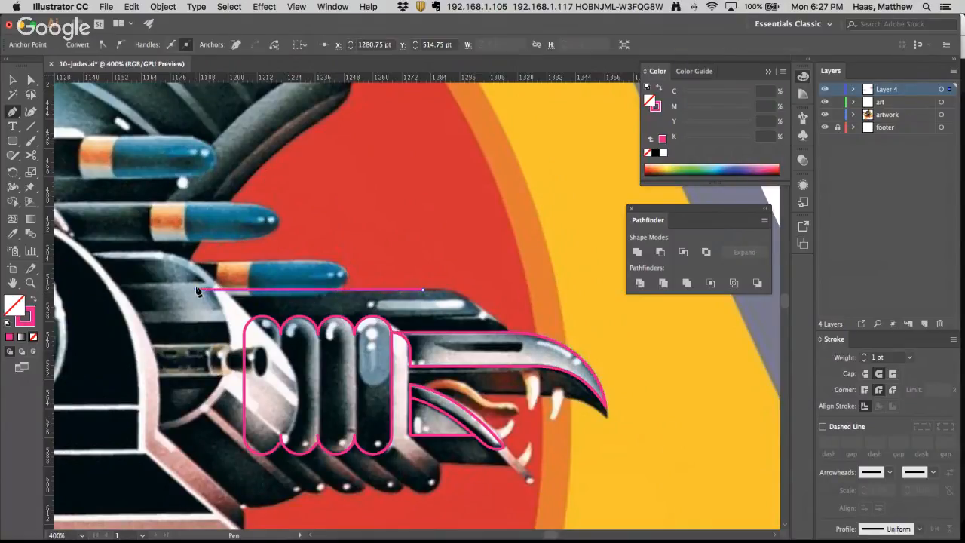
{"action": "left_click", "coordinate": [441, 282], "text": "super"}
{"action": "left_click_drag", "start_coordinate": [423, 289], "coordinate": [488, 322]}
{"action": "left_click", "coordinate": [490, 323], "text": "super"}
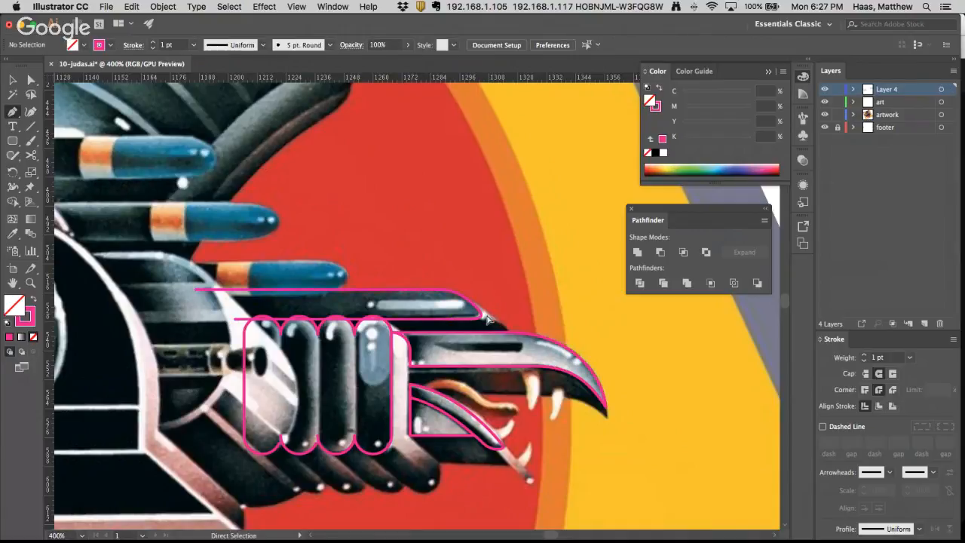
Move the anchor at the head piece's rounded tip slightly forward to match the artwork, and deselect the path
{"action": "left_click", "coordinate": [483, 317], "text": "super"}
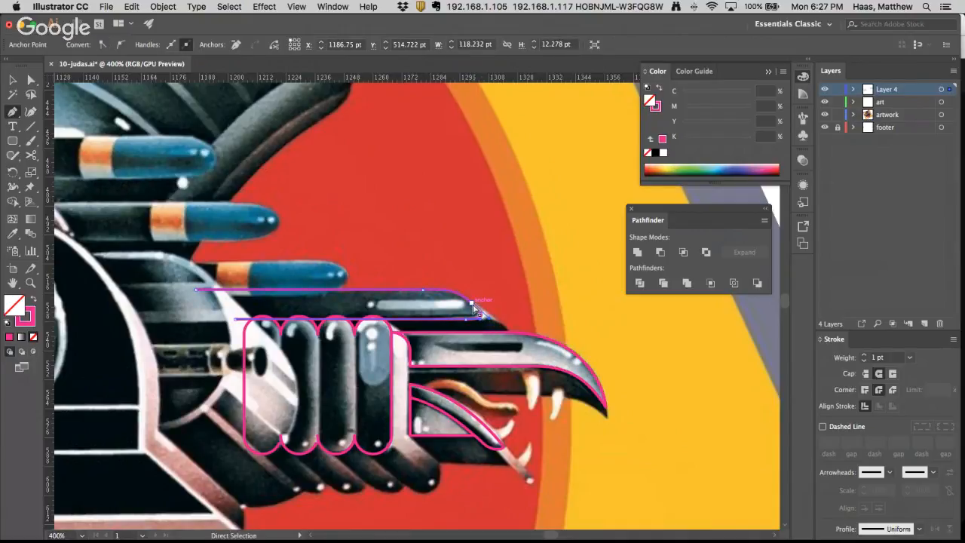
{"action": "left_click", "coordinate": [474, 308], "text": "super"}
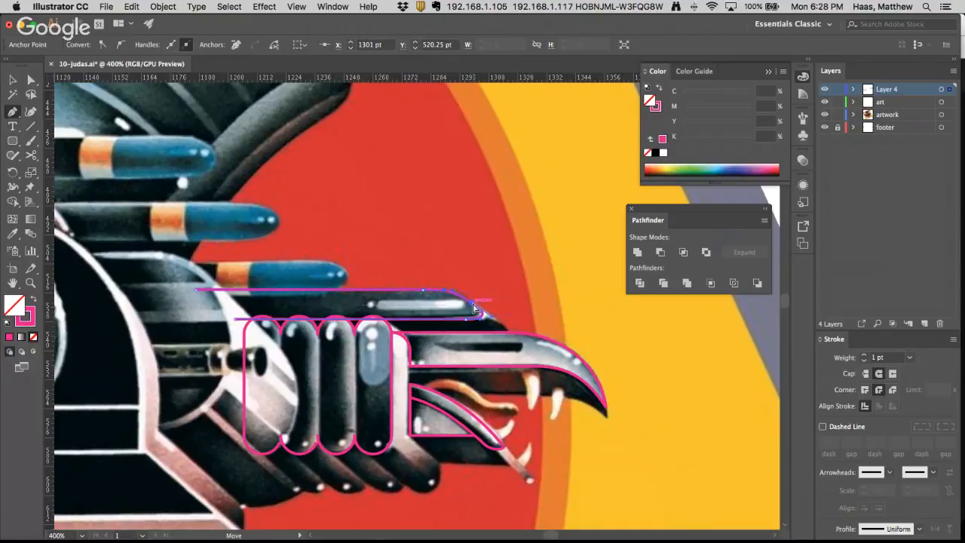
{"action": "mouse_move", "coordinate": [472, 304]}
{"action": "left_mouse_down"}
{"action": "mouse_move", "coordinate": [520, 305]}
{"action": "mouse_move", "coordinate": [476, 306]}
{"action": "left_mouse_up"}
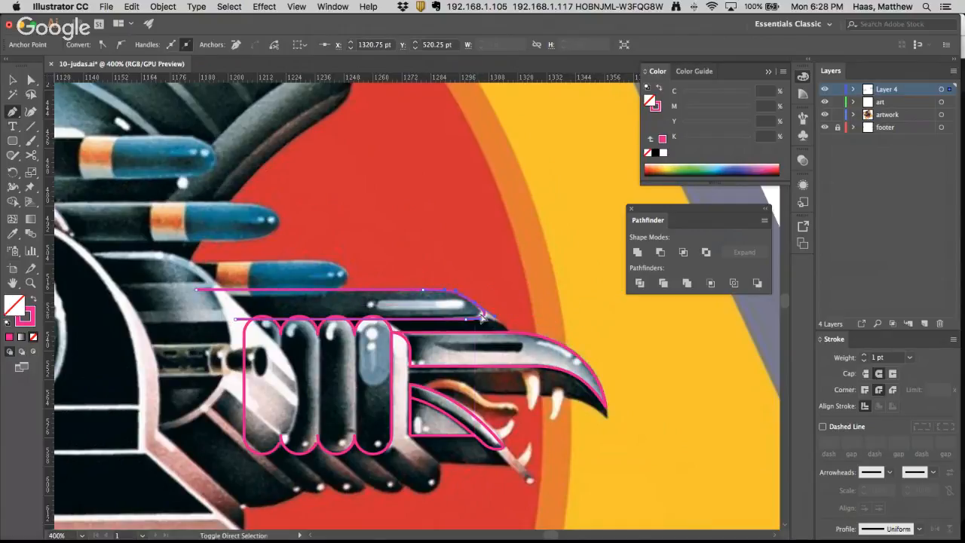
{"action": "left_click", "coordinate": [503, 312], "text": "super"}
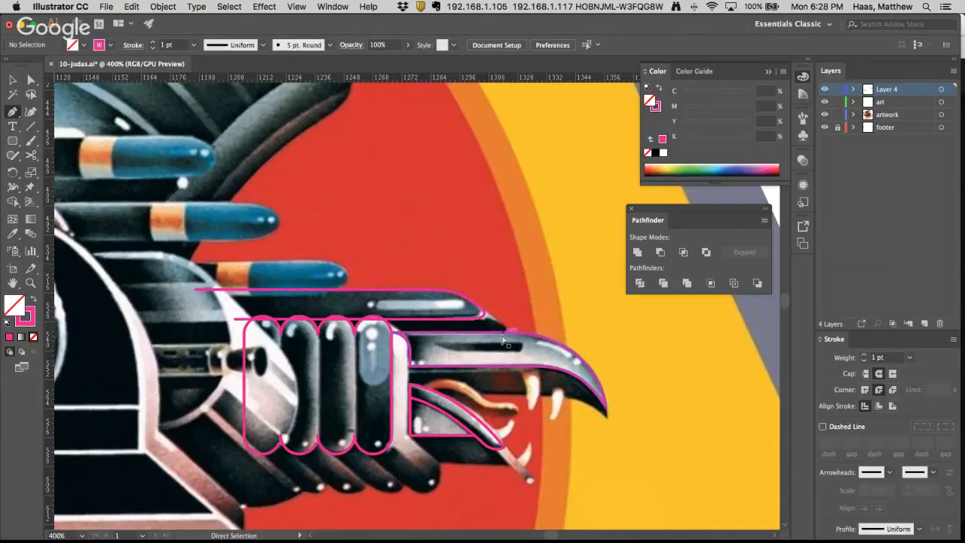
Check the traced beak, upper head piece and neck outlines by selecting each one in turn
{"action": "left_click", "coordinate": [406, 294], "text": "alt+super"}
{"action": "left_click", "coordinate": [505, 258], "text": "alt+super"}
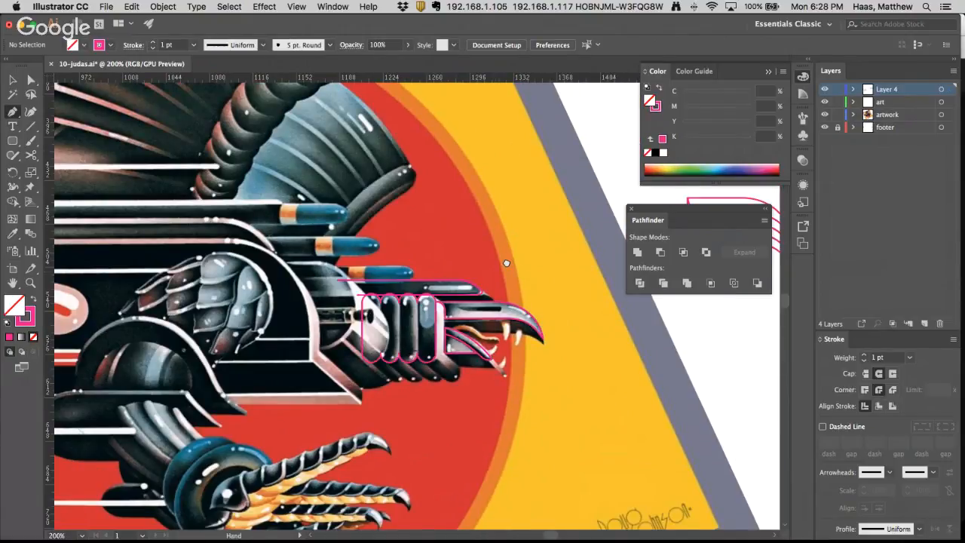
{"action": "left_click", "coordinate": [463, 343], "text": "super"}
{"action": "left_click", "coordinate": [431, 310], "text": "super"}
{"action": "left_click_drag", "start_coordinate": [411, 292], "coordinate": [396, 365]}
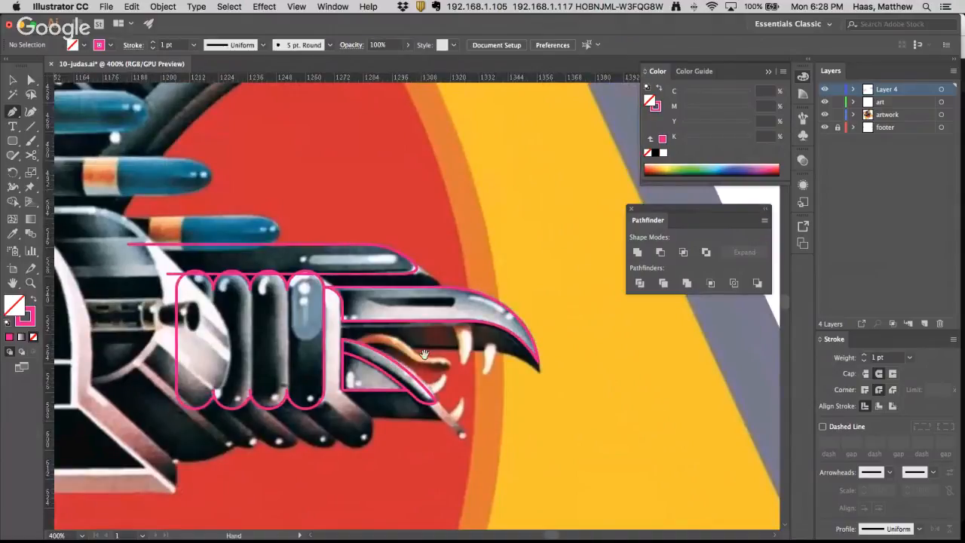
{"action": "left_click", "coordinate": [429, 321], "text": "alt+super"}
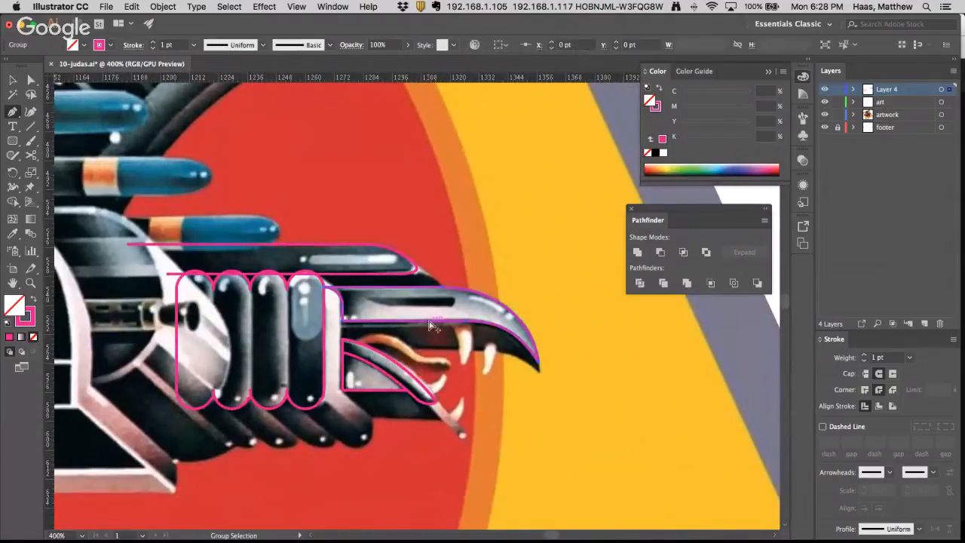
{"action": "left_click", "coordinate": [383, 273], "text": "alt+super"}
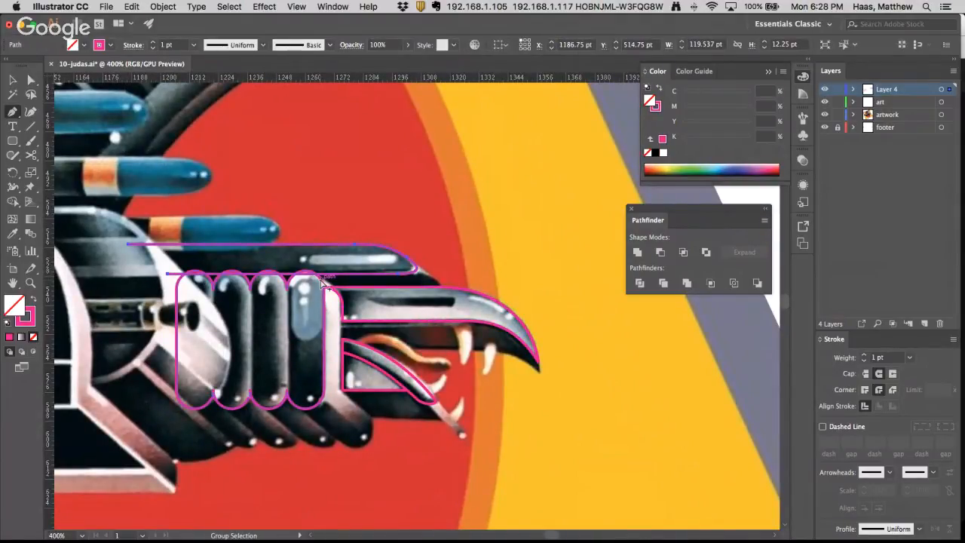
{"action": "left_click", "coordinate": [324, 396], "text": "alt+super"}
{"action": "left_click", "coordinate": [335, 397], "text": "alt+super"}
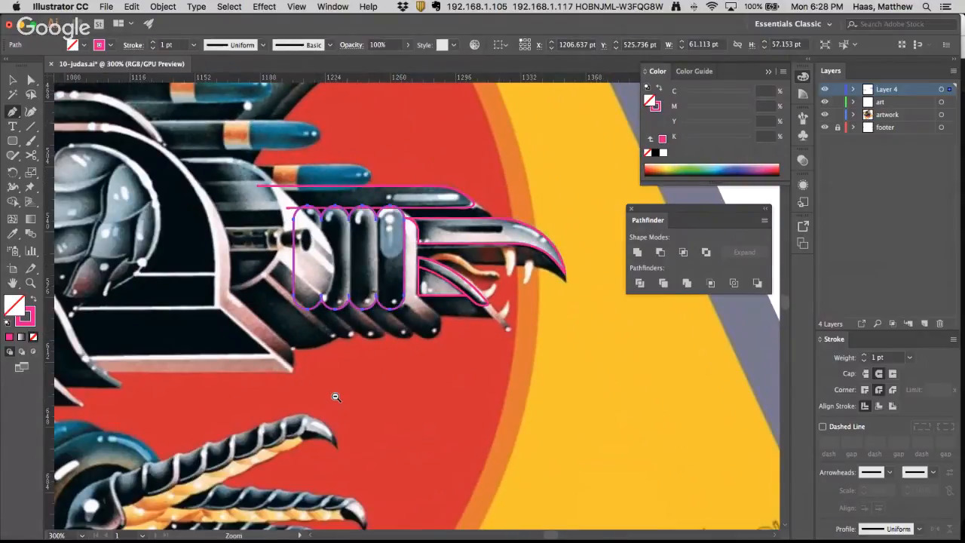
{"action": "left_click", "coordinate": [336, 397], "text": "alt+super"}
{"action": "left_click_drag", "start_coordinate": [416, 252], "coordinate": [477, 463]}
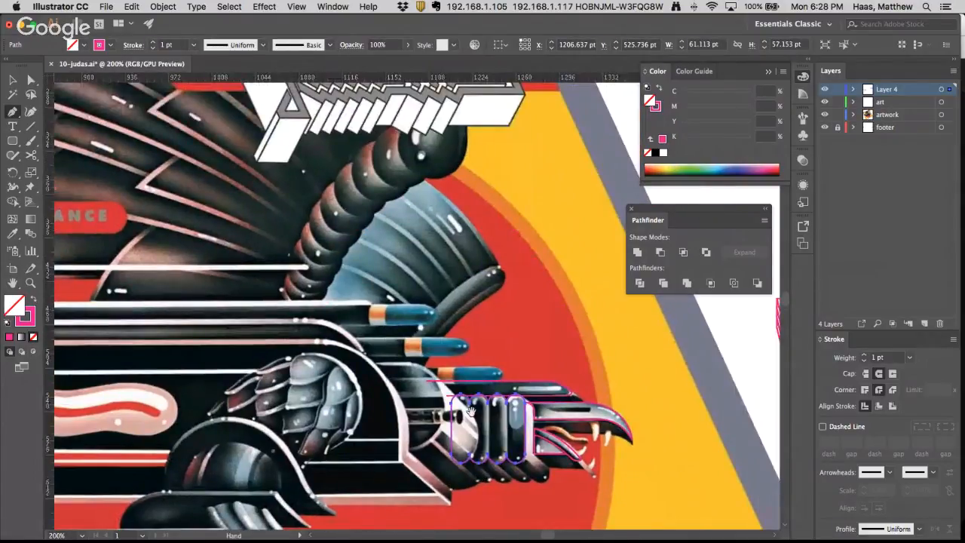
{"action": "left_click", "coordinate": [469, 386], "text": "alt+super"}
{"action": "left_click_drag", "start_coordinate": [344, 342], "coordinate": [457, 383]}
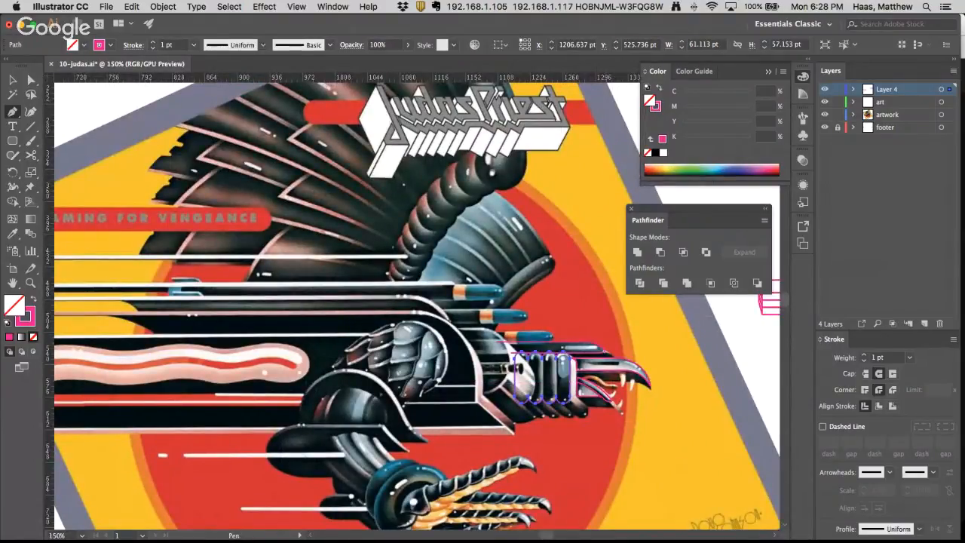
{"action": "key", "text": "super+Tab"}
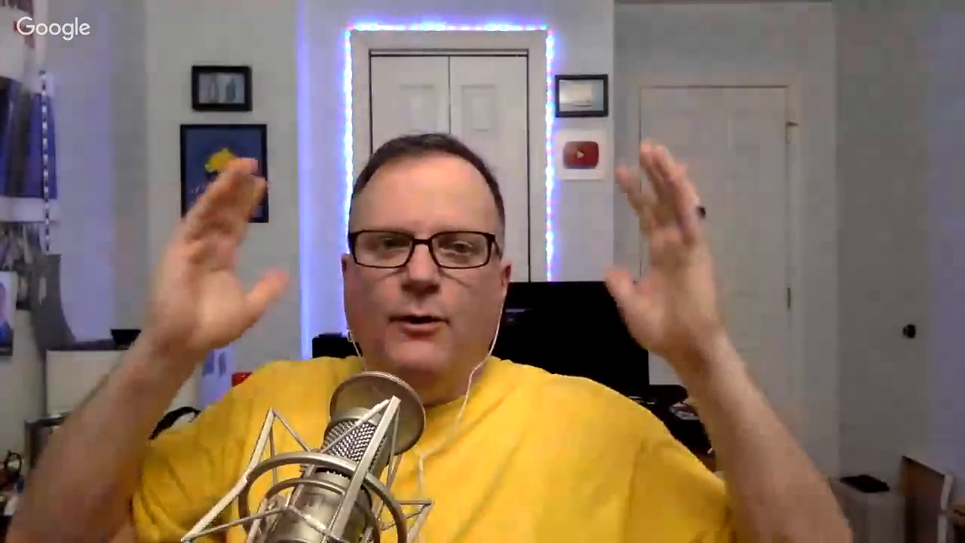
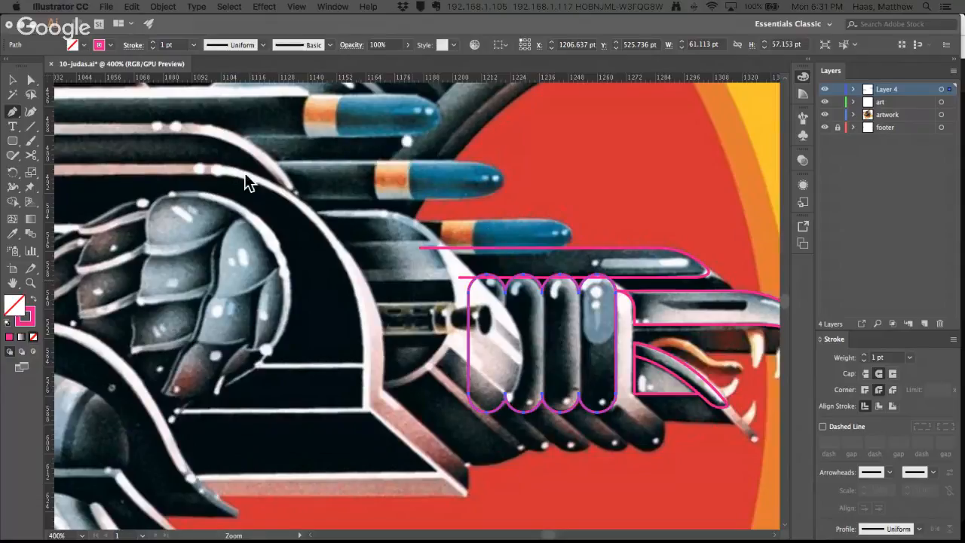
Draw a circle about 76 pt across with the Ellipse tool and align it over the rounded dome behind the neck coils
{"action": "left_click", "coordinate": [11, 141]}
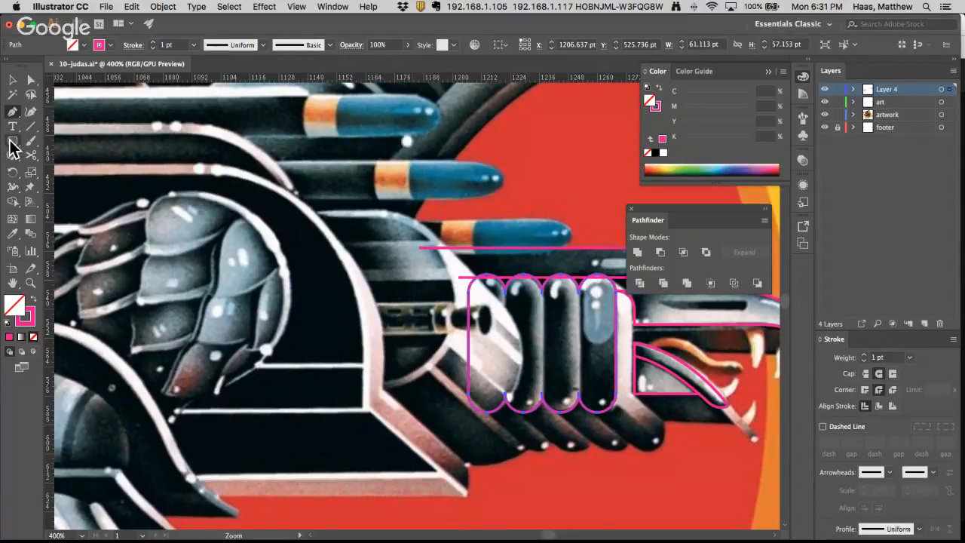
{"action": "left_click_drag", "start_coordinate": [15, 142], "coordinate": [34, 166]}
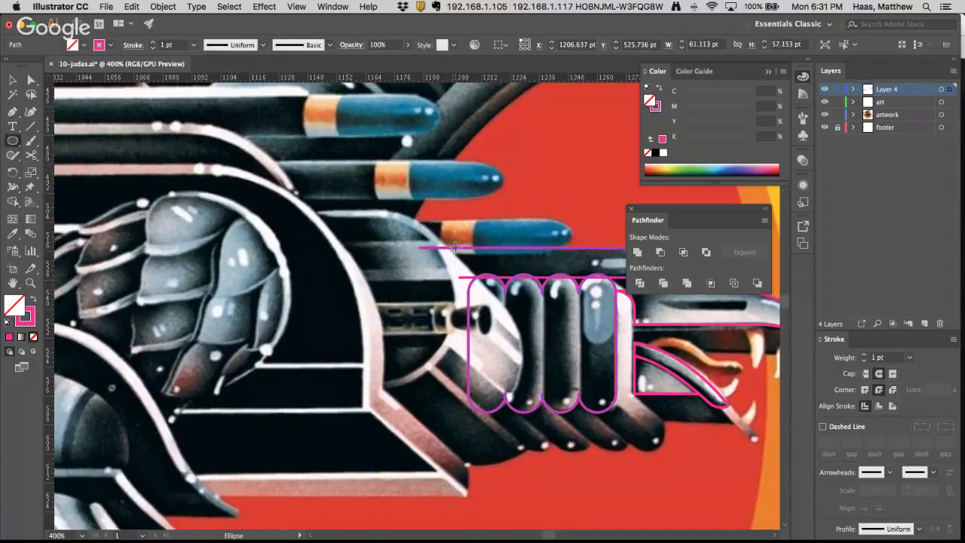
{"action": "key", "text": "super+shift+a"}
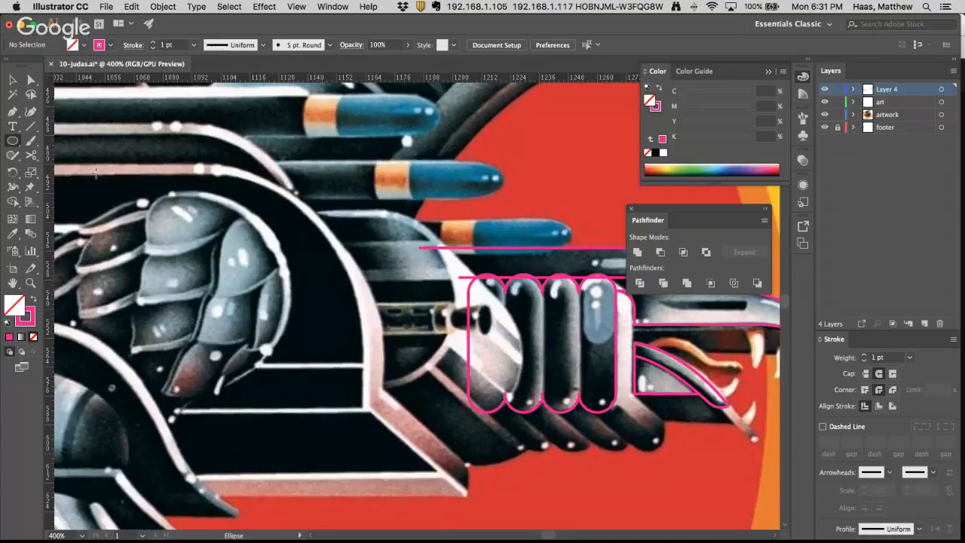
{"action": "left_click_drag", "start_coordinate": [328, 214], "coordinate": [490, 398]}
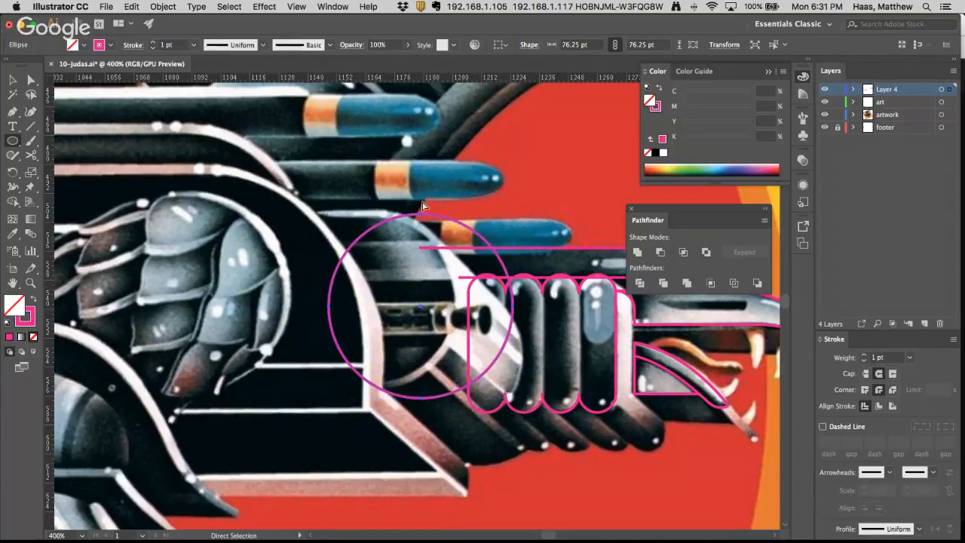
{"action": "left_click_drag", "start_coordinate": [432, 218], "coordinate": [375, 214]}
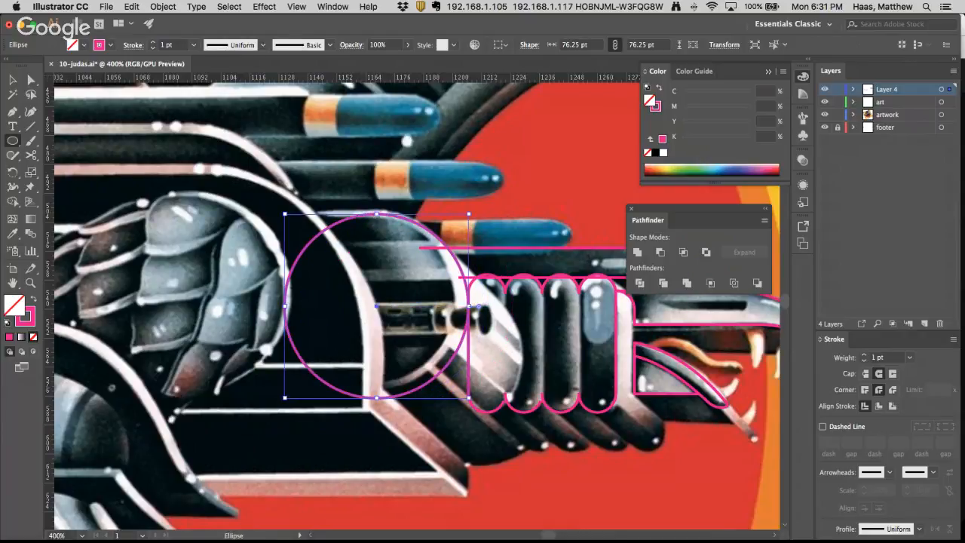
Scale the circle down to about 71 pt from its top anchor and shift it slightly left to match the dome's curved edge
{"action": "key", "text": "a"}
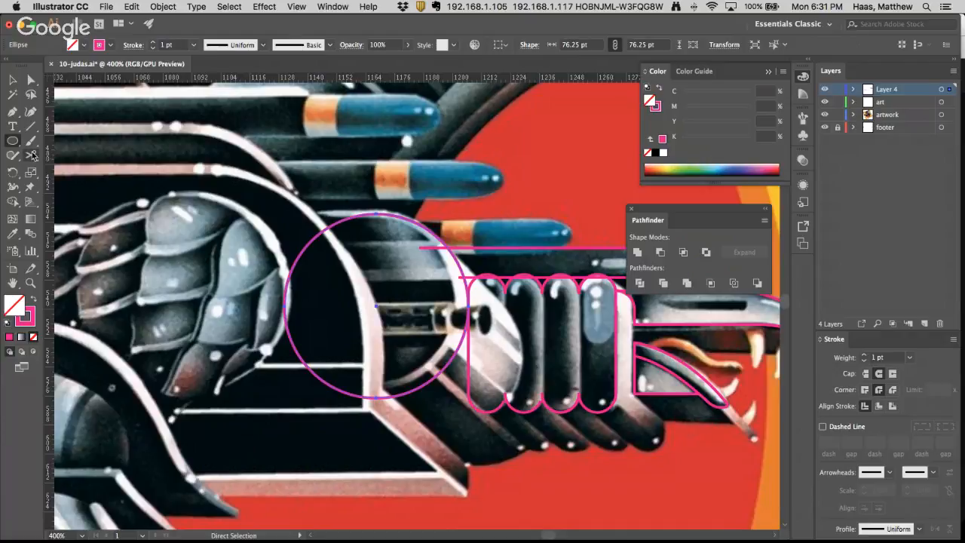
{"action": "left_click", "coordinate": [31, 173]}
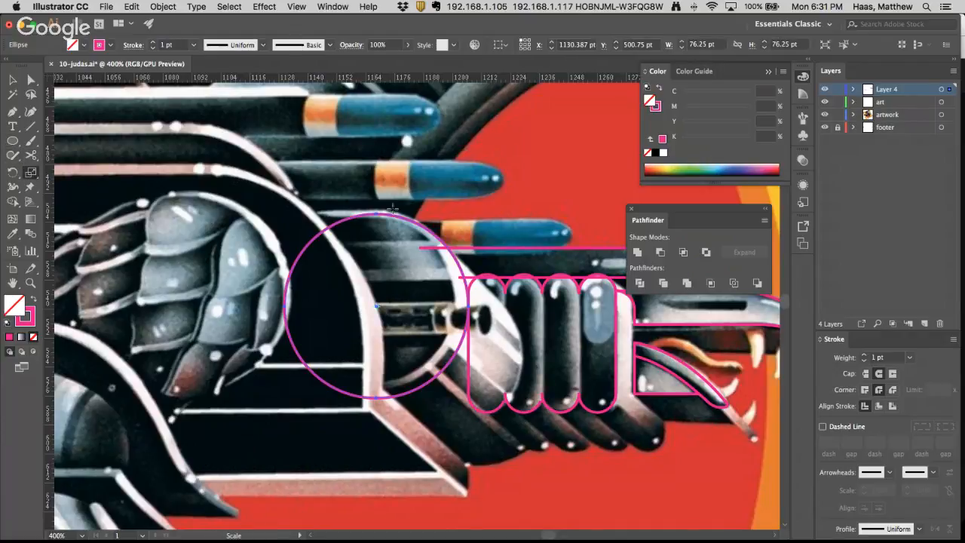
{"action": "left_click_drag", "start_coordinate": [424, 358], "coordinate": [450, 450]}
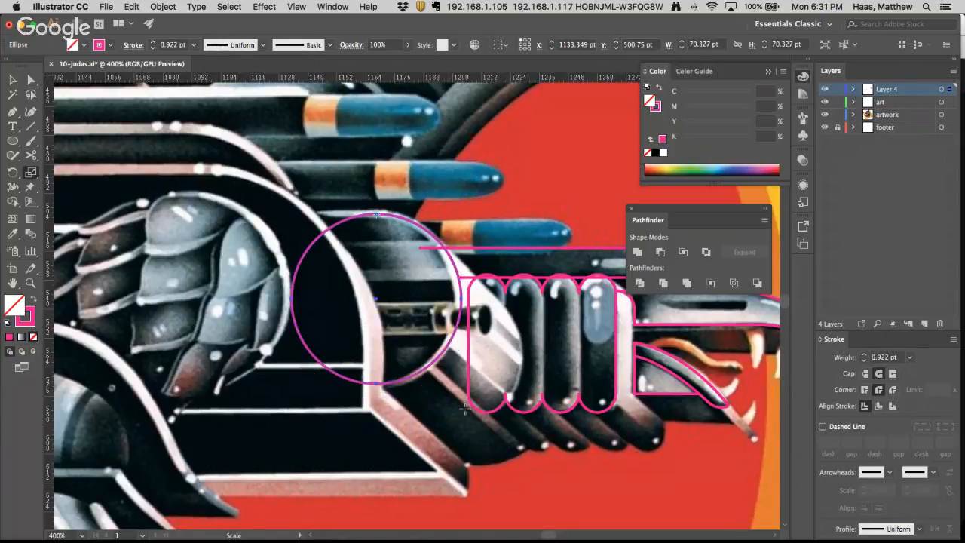
{"action": "left_click_drag", "start_coordinate": [462, 302], "coordinate": [457, 302]}
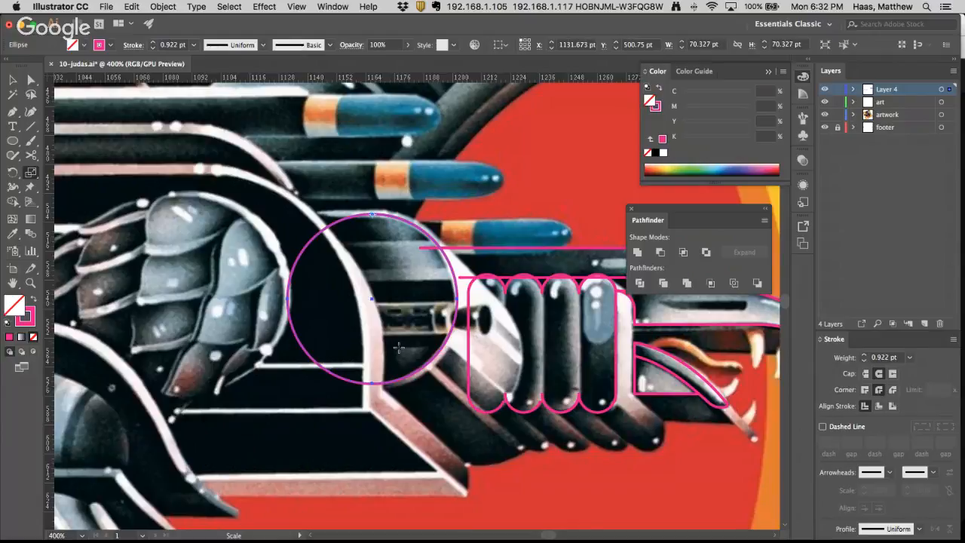
{"action": "left_click", "coordinate": [33, 176]}
{"action": "left_click_drag", "start_coordinate": [499, 441], "coordinate": [497, 440]}
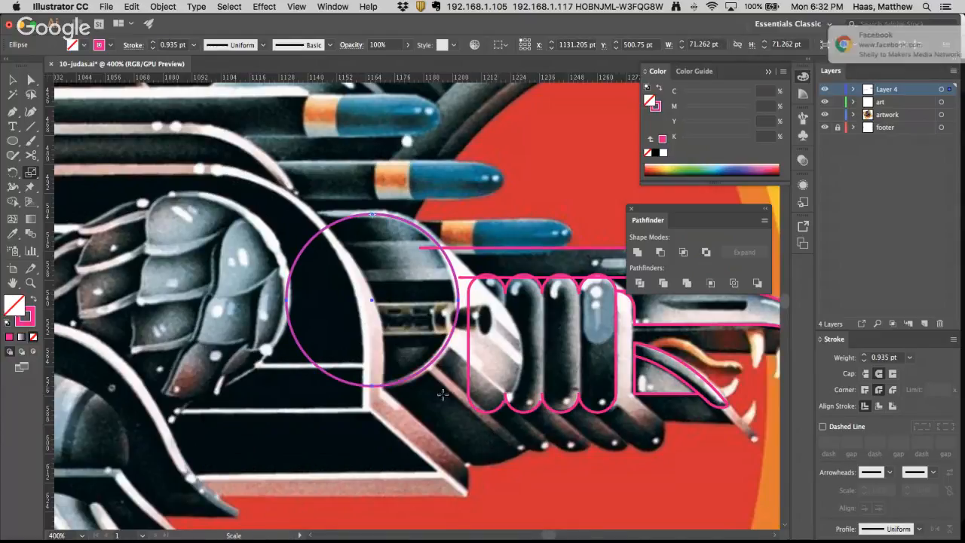
Delete the circle's left anchor point so only the right half arc around the dome is kept
{"action": "key", "text": "a"}
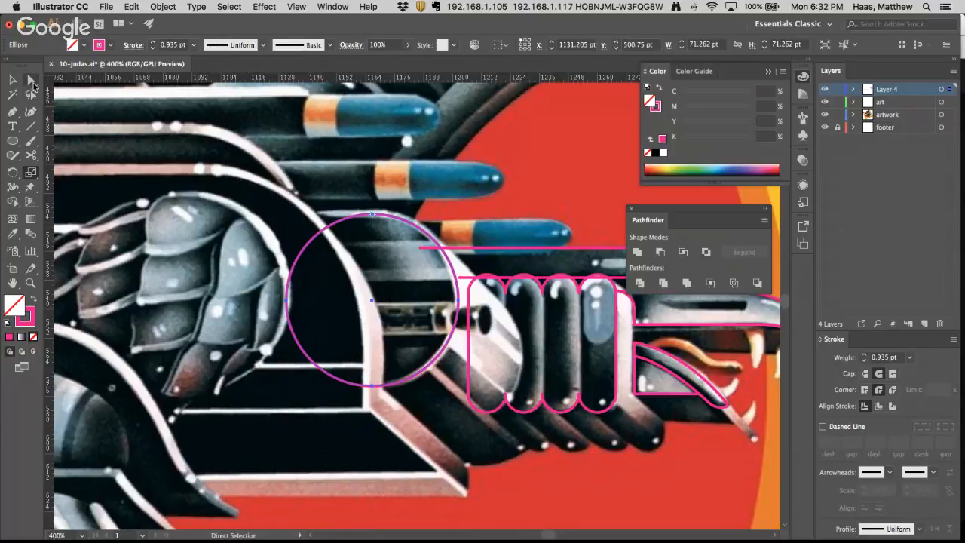
{"action": "left_click", "coordinate": [31, 80]}
{"action": "left_click_drag", "start_coordinate": [249, 282], "coordinate": [296, 322]}
{"action": "key", "text": "Delete"}
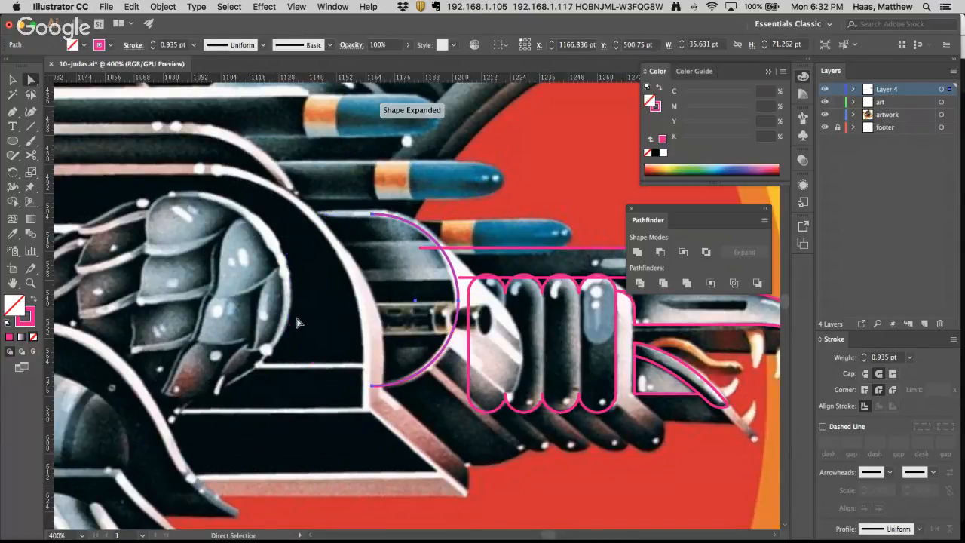
Extend the upper end of the half arc to the left with a straight horizontal Pen segment along the dome's top edge
{"action": "left_click", "coordinate": [13, 111]}
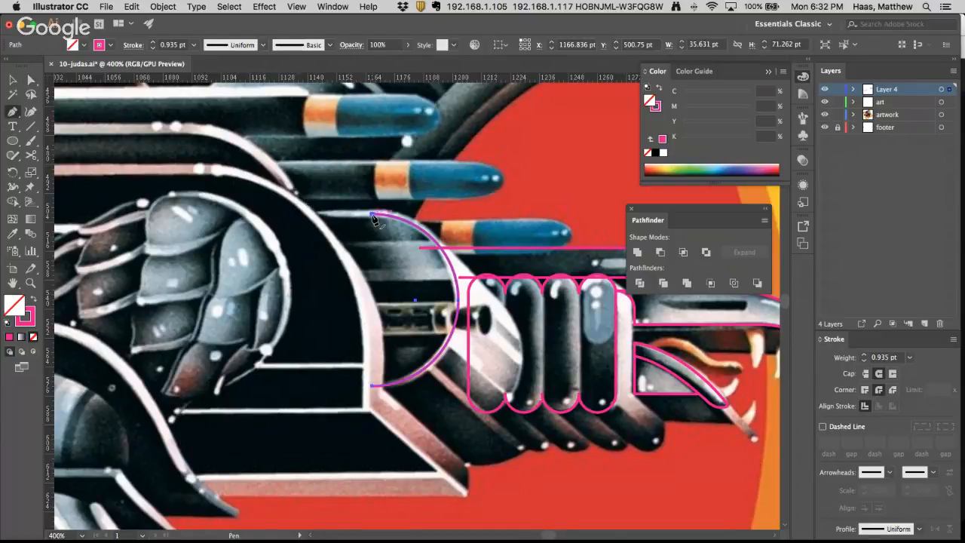
{"action": "left_click_drag", "start_coordinate": [372, 215], "coordinate": [316, 218]}
{"action": "left_click", "coordinate": [277, 215]}
{"action": "left_click", "coordinate": [283, 251], "text": "super"}
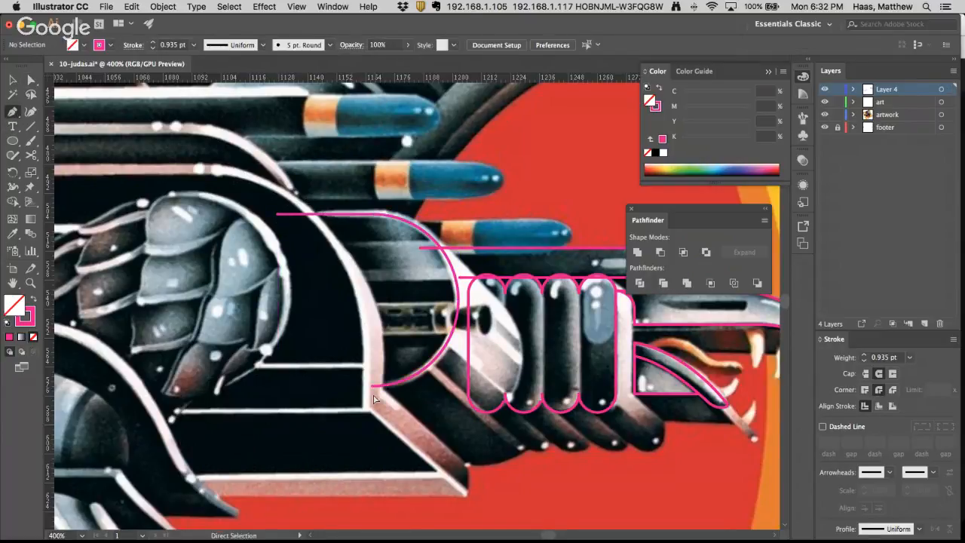
{"action": "left_click", "coordinate": [372, 387]}
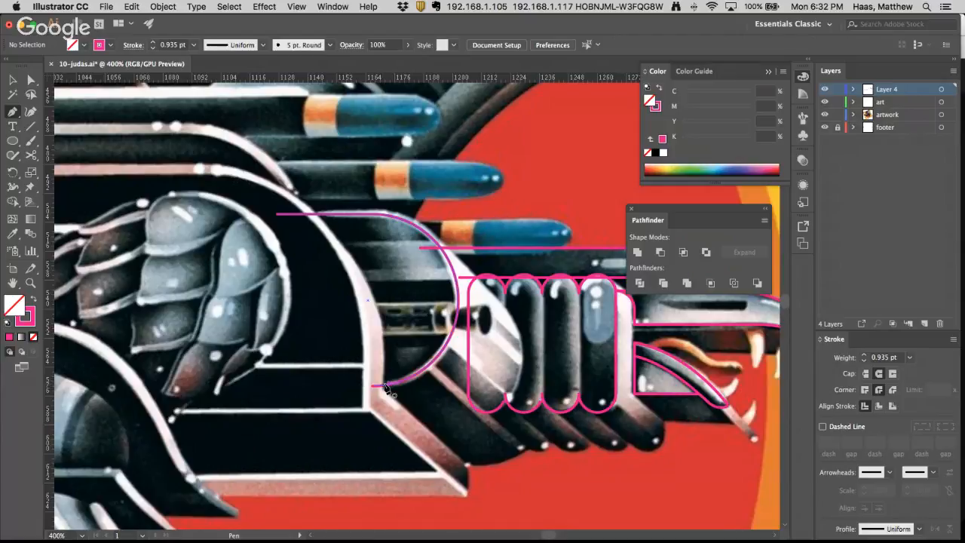
Activate the Ellipse tool, pick up the 1 pt stroke from the bar outline above the beak, and inspect its rounded tip before deselecting it
{"action": "left_click", "coordinate": [377, 324], "text": "alt+super"}
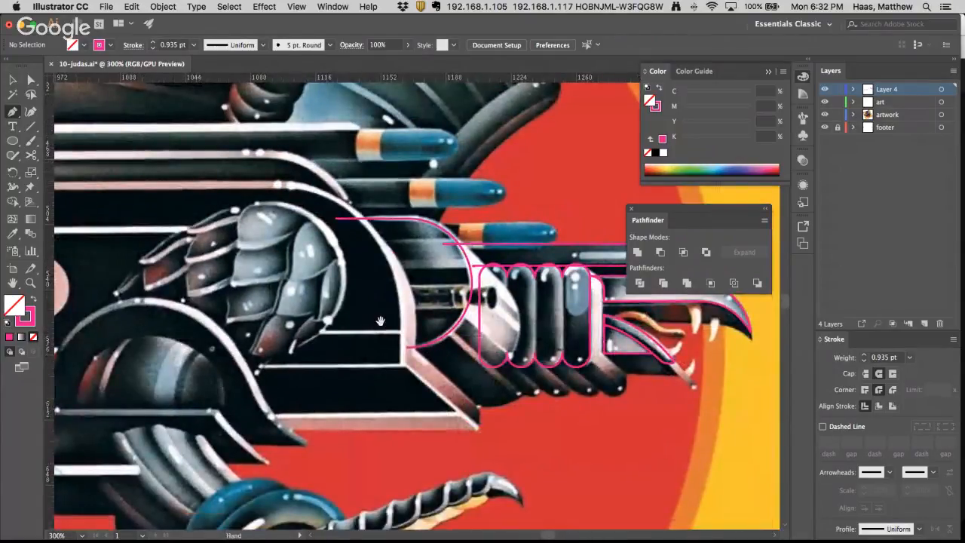
{"action": "left_click_drag", "start_coordinate": [377, 324], "coordinate": [420, 429]}
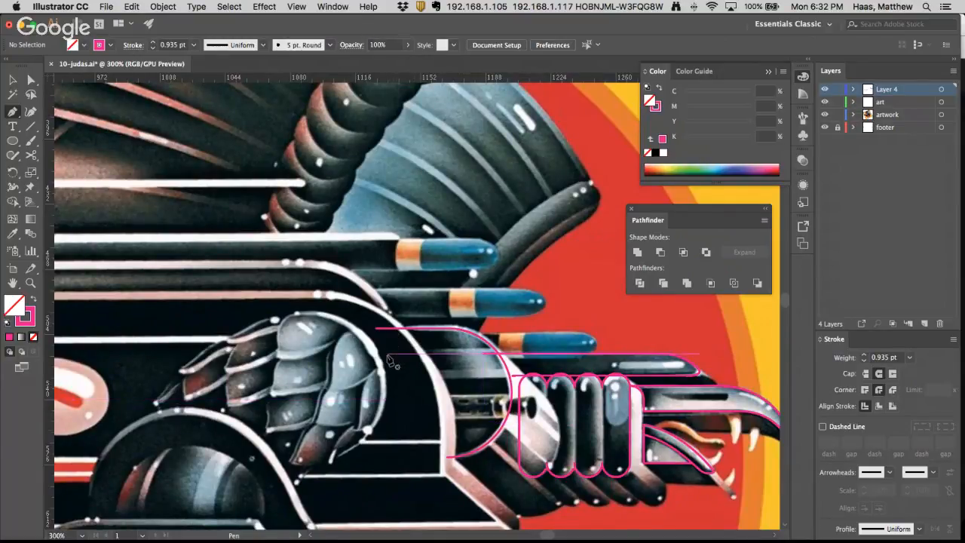
{"action": "scroll", "coordinate": [394, 351], "scroll_direction": "down", "scroll_amount": 3}
{"action": "scroll", "coordinate": [424, 360], "scroll_direction": "left", "scroll_amount": 3}
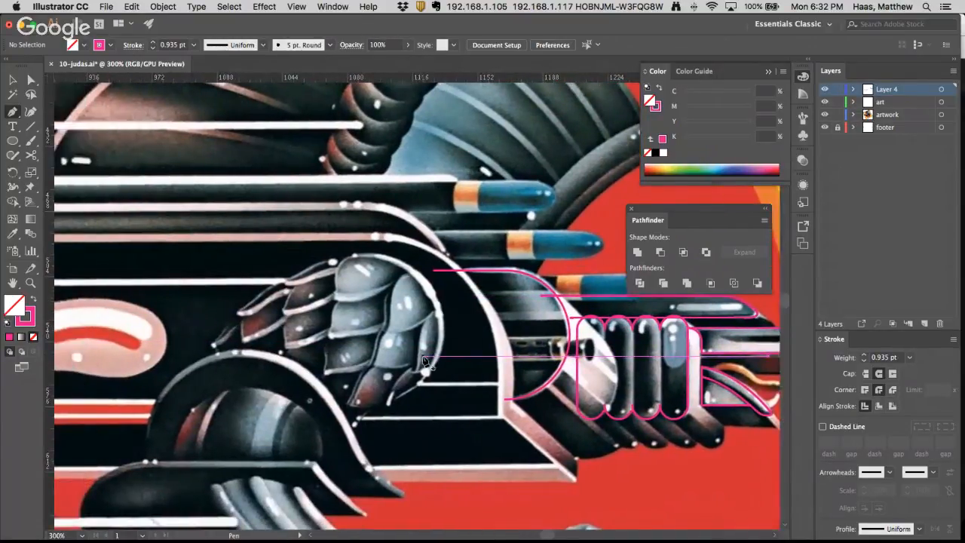
{"action": "scroll", "coordinate": [425, 360], "scroll_direction": "right", "scroll_amount": 5}
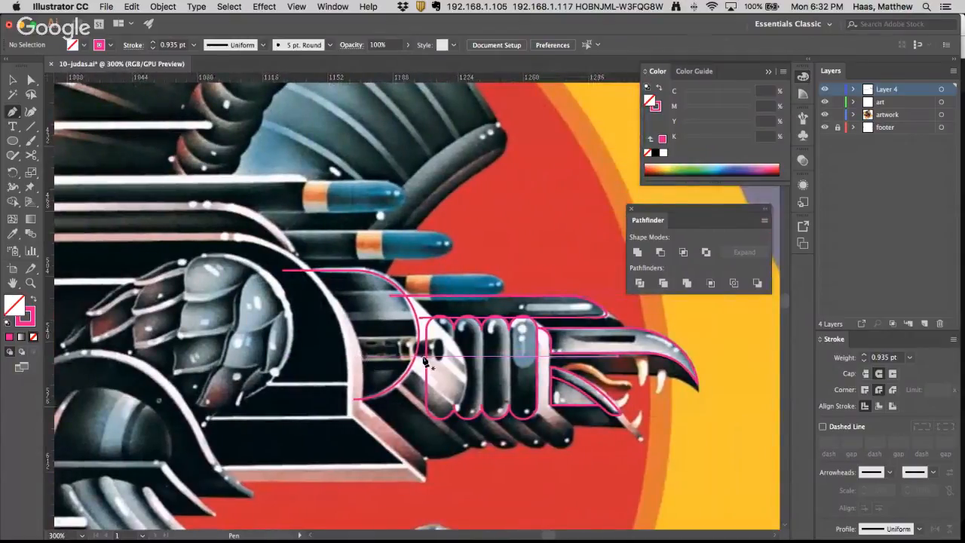
{"action": "scroll", "coordinate": [424, 361], "scroll_direction": "left", "scroll_amount": 2}
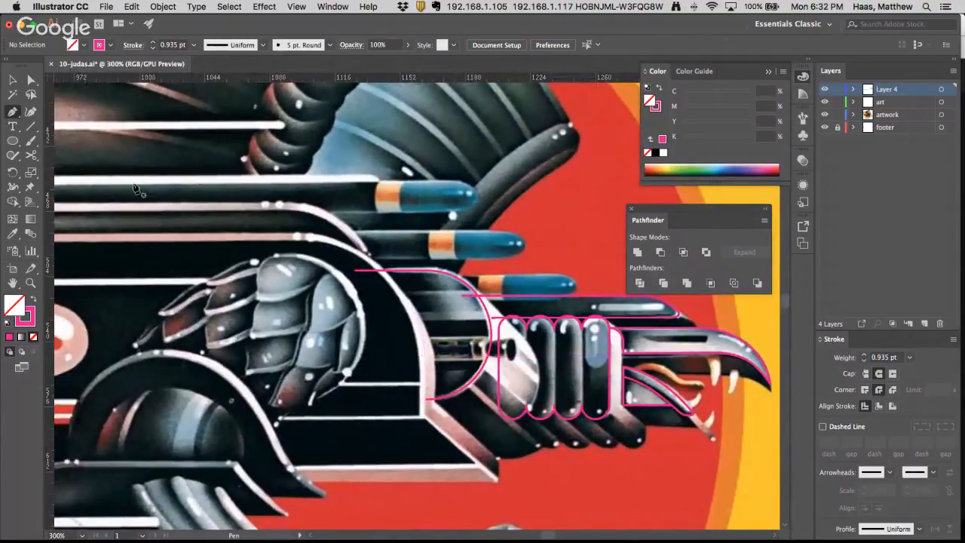
{"action": "left_click", "coordinate": [13, 142]}
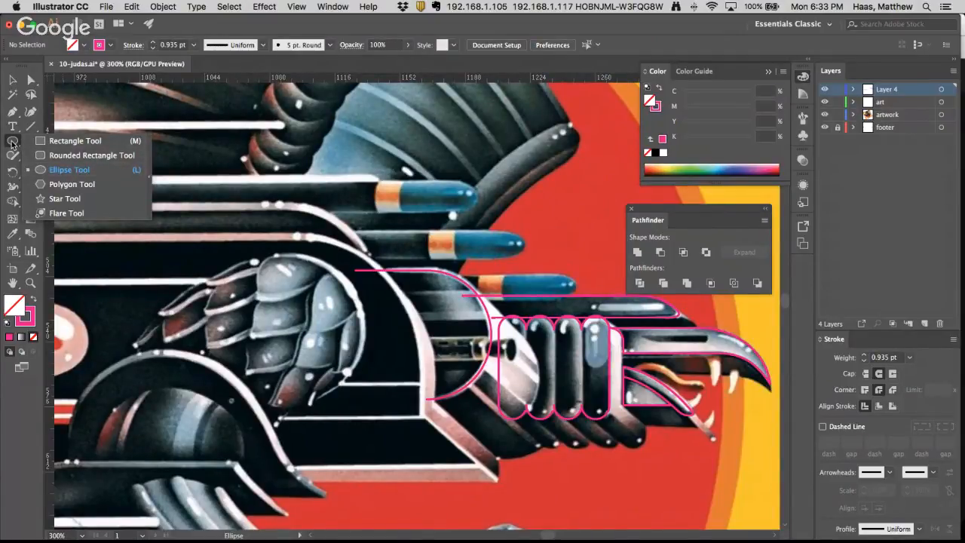
{"action": "left_click", "coordinate": [12, 144]}
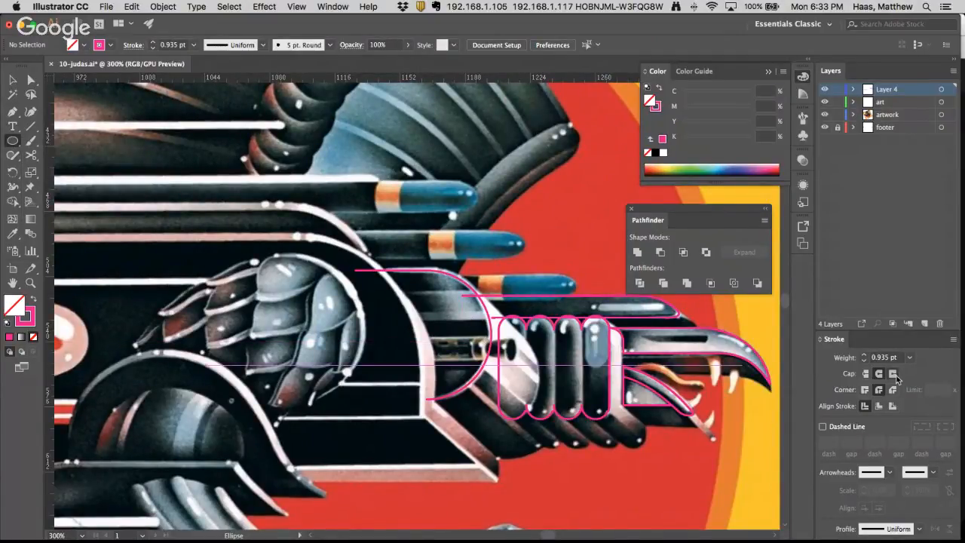
{"action": "key", "text": "a"}
{"action": "left_click", "coordinate": [674, 320]}
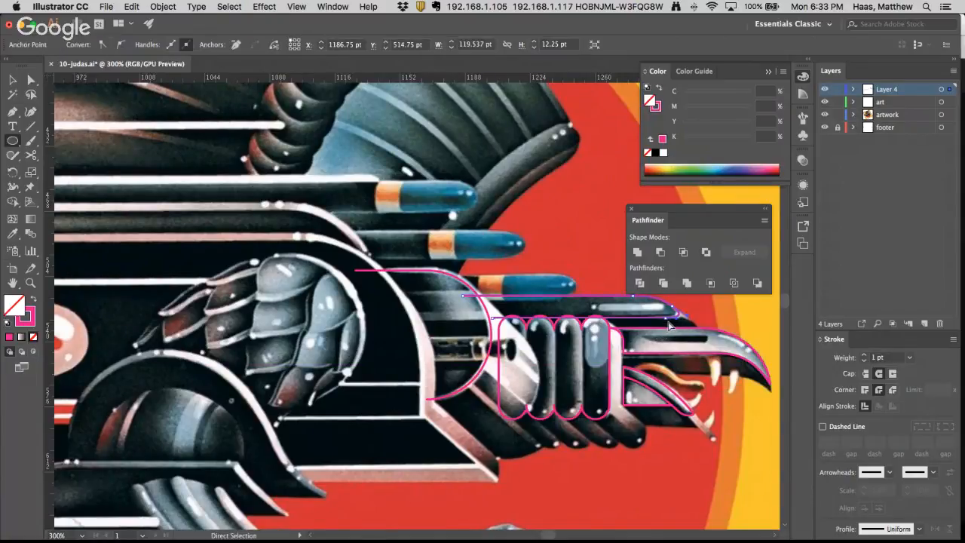
{"action": "key", "text": "super+space"}
{"action": "left_click_drag", "start_coordinate": [676, 323], "coordinate": [840, 370]}
{"action": "key", "text": "space"}
{"action": "left_click_drag", "start_coordinate": [661, 388], "coordinate": [508, 433]}
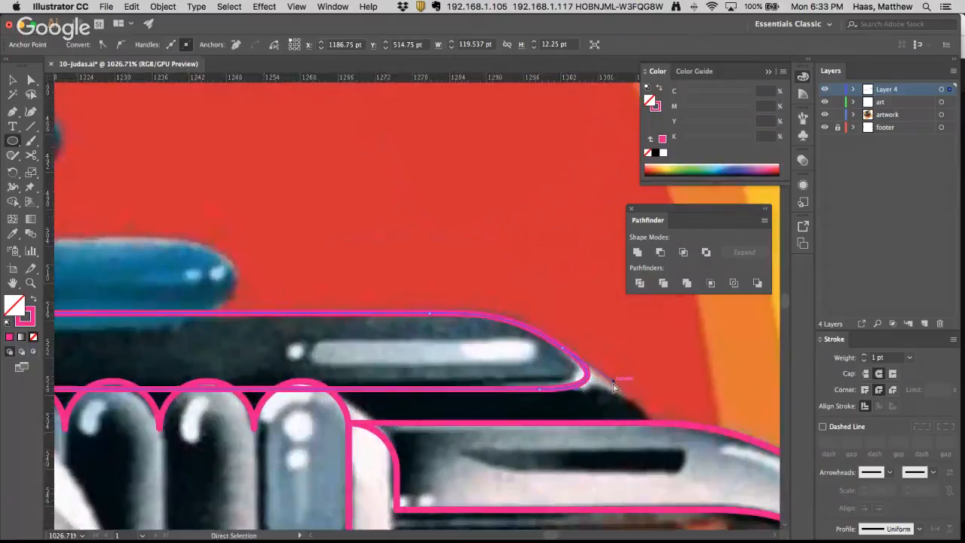
{"action": "left_click", "coordinate": [483, 290]}
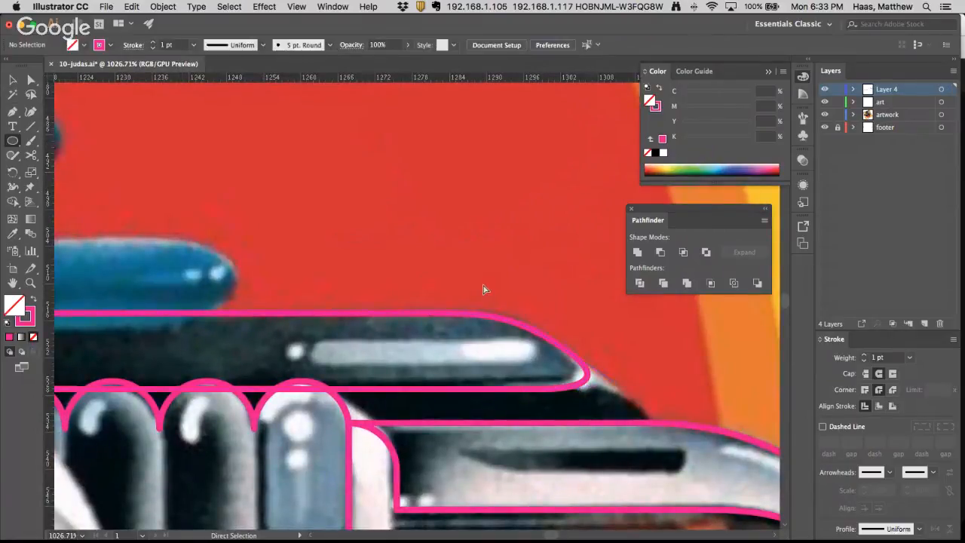
Examine the traced outlines across the whole artwork and around the bird's head, neck and shoulder arch
{"action": "key", "text": "super+0"}
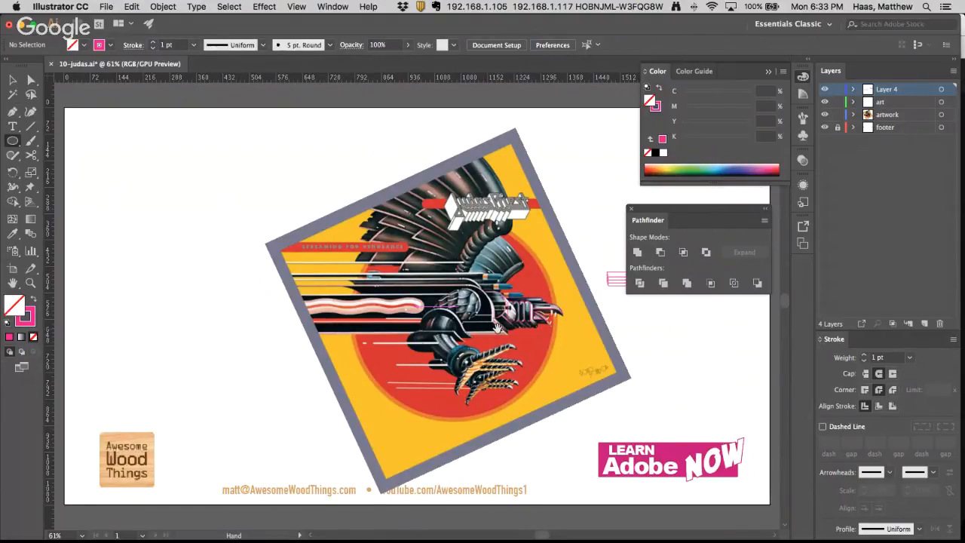
{"action": "left_click", "coordinate": [510, 312], "text": "super"}
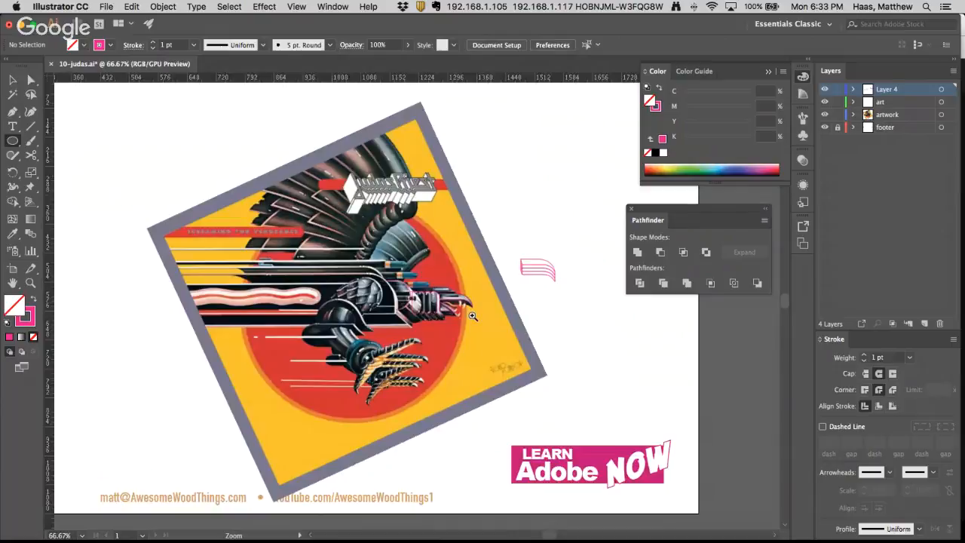
{"action": "left_click", "coordinate": [435, 301], "text": "super"}
{"action": "left_click", "coordinate": [421, 297], "text": "super"}
{"action": "left_click", "coordinate": [397, 313], "text": "super"}
{"action": "left_click", "coordinate": [397, 313], "text": "super"}
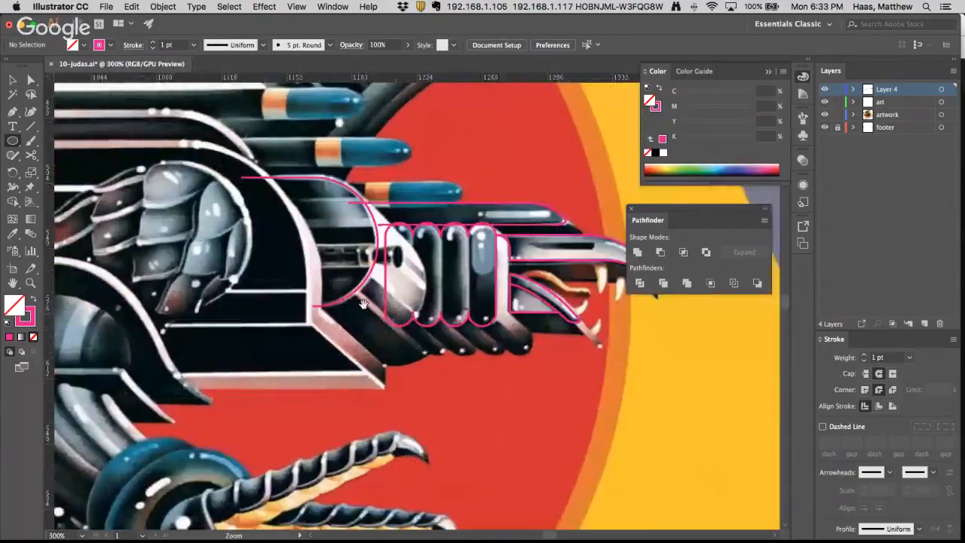
{"action": "left_click_drag", "start_coordinate": [364, 304], "coordinate": [391, 379]}
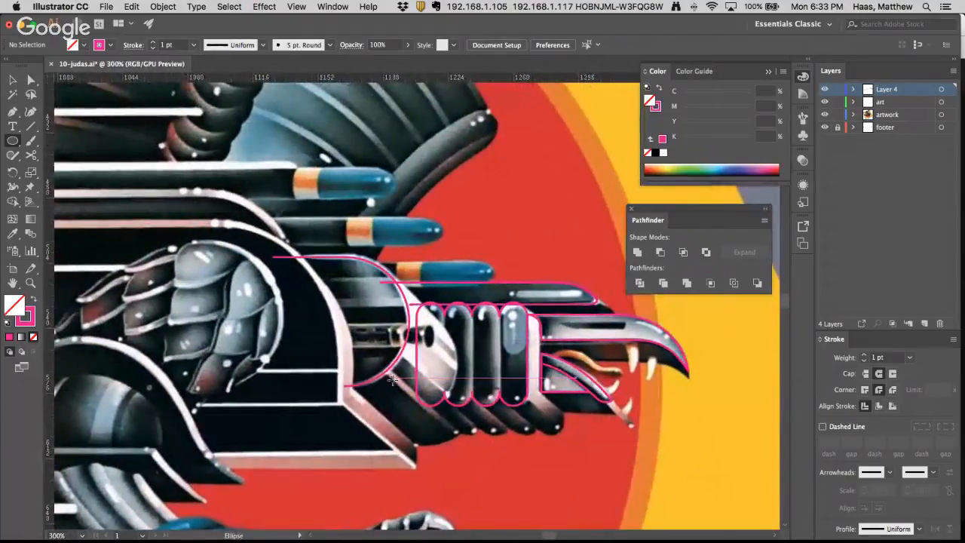
{"action": "scroll", "coordinate": [162, 211], "scroll_direction": "left", "scroll_amount": 3}
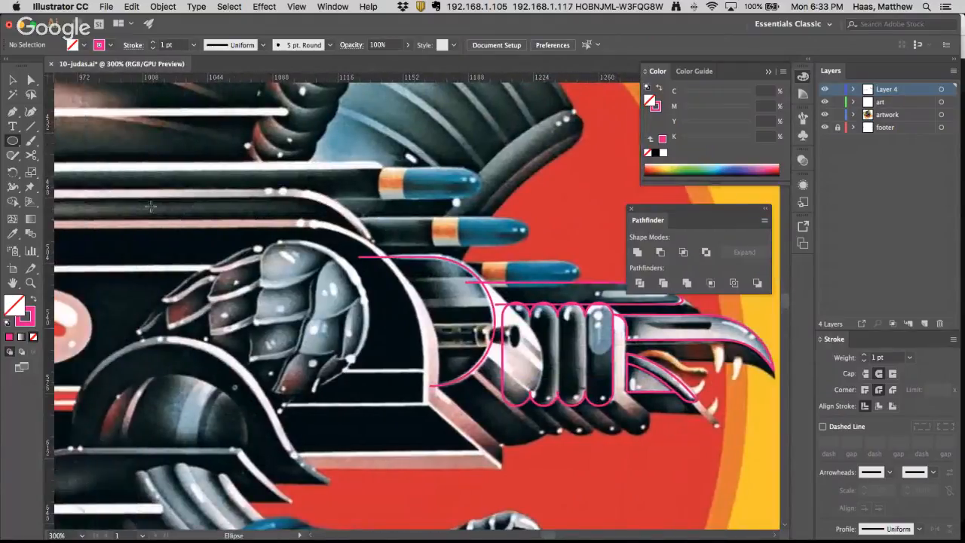
{"action": "left_click", "coordinate": [14, 143]}
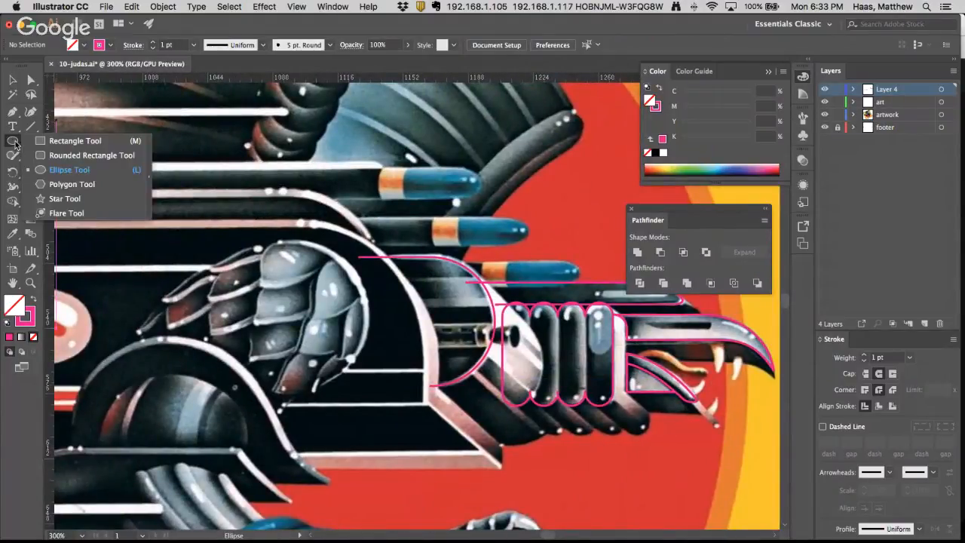
{"action": "left_click", "coordinate": [31, 79]}
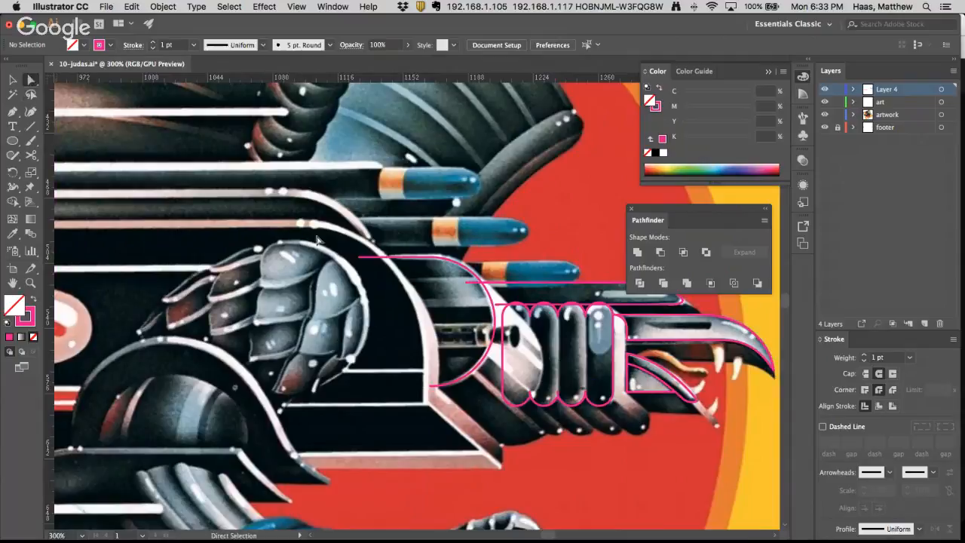
{"action": "left_click", "coordinate": [385, 322], "text": "alt+super"}
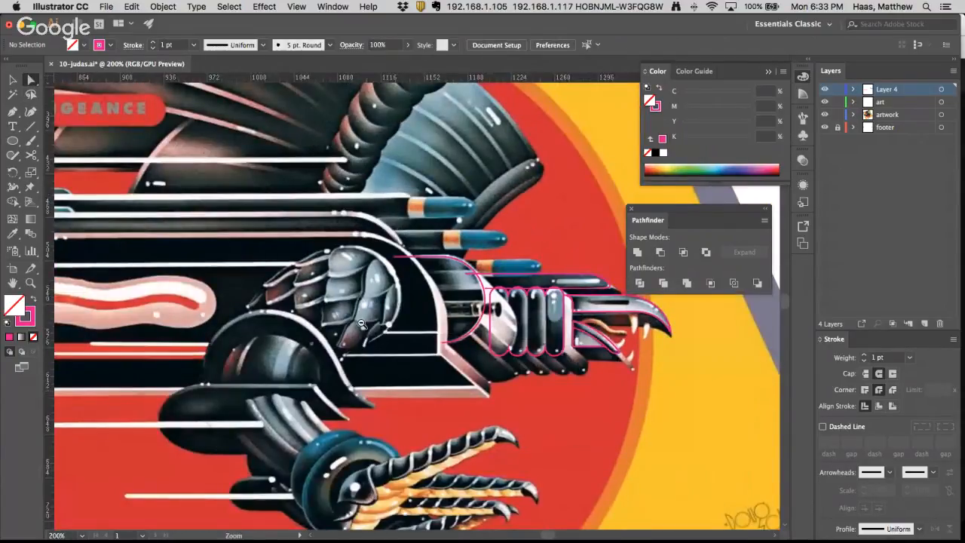
{"action": "left_click_drag", "start_coordinate": [384, 323], "coordinate": [337, 400]}
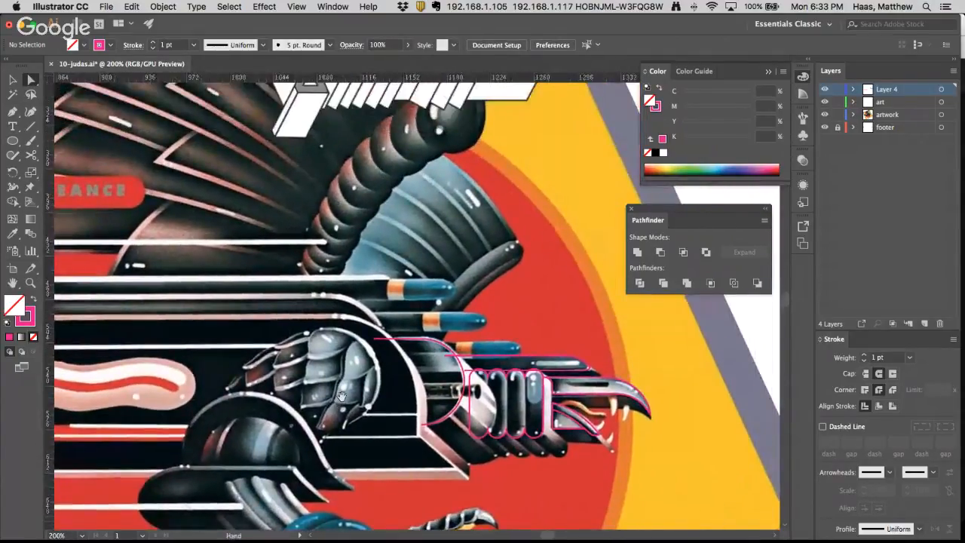
Draw a circle about 93 pt in diameter with the dome arc's stroke style and move it left over the scaled shoulder, under the arch's upper edge
{"action": "left_click", "coordinate": [413, 339]}
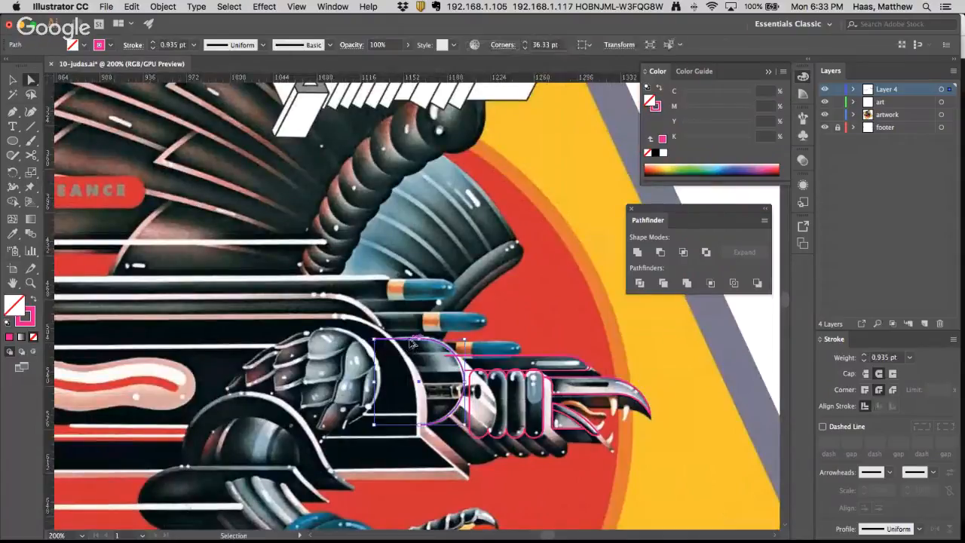
{"action": "left_click", "coordinate": [12, 142]}
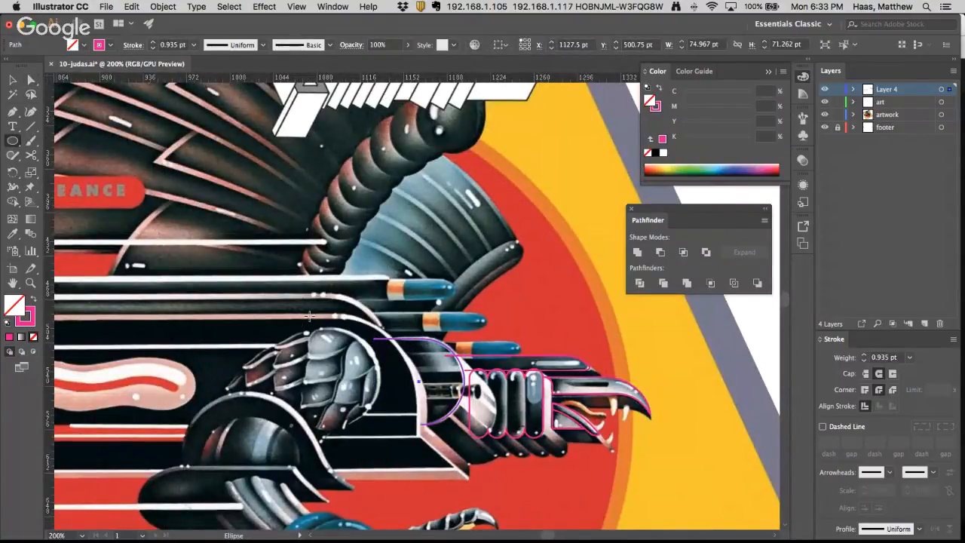
{"action": "left_click_drag", "start_coordinate": [309, 316], "coordinate": [386, 428]}
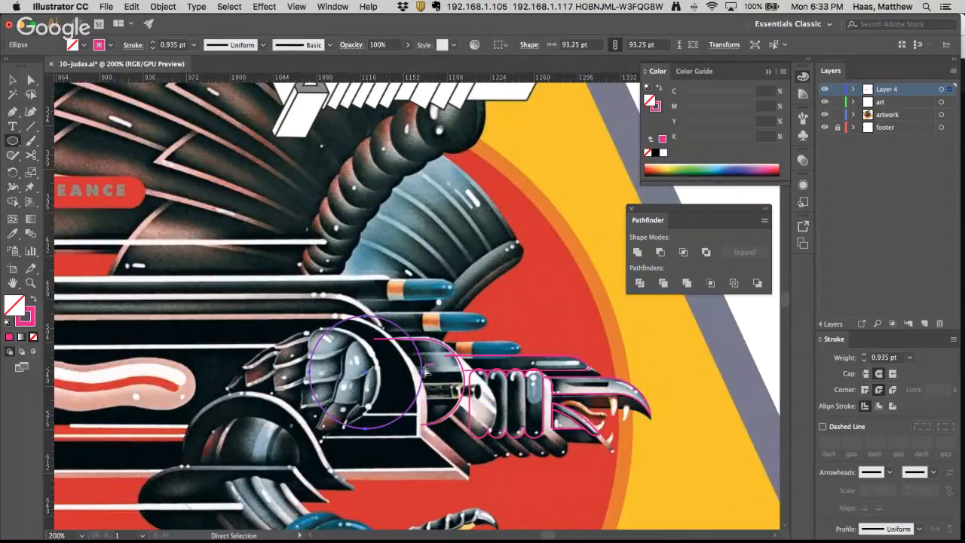
{"action": "left_click_drag", "start_coordinate": [409, 332], "coordinate": [375, 330]}
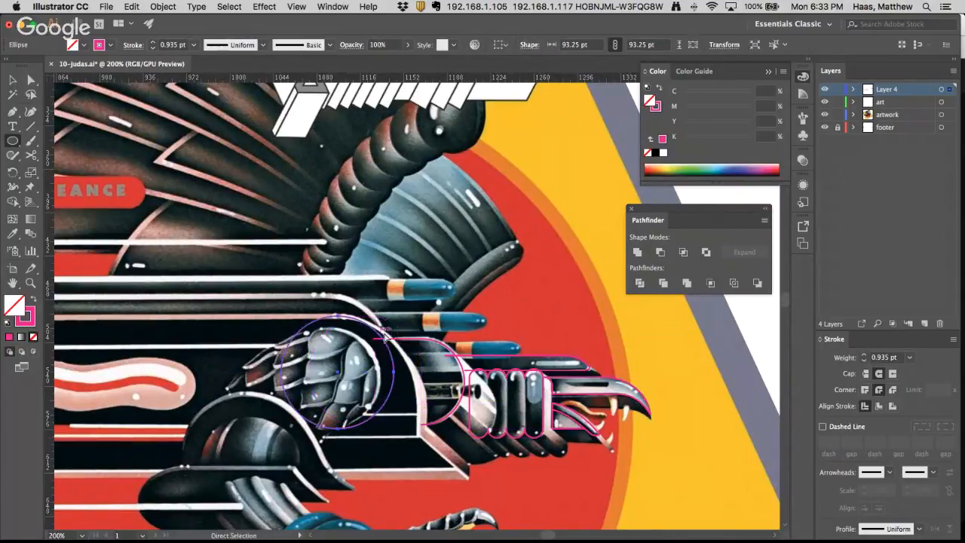
Scale the circle up to about 133 pt from its top anchor to match the curve of the shoulder arch
{"action": "left_click", "coordinate": [389, 362], "text": "super"}
{"action": "left_click_drag", "start_coordinate": [378, 254], "coordinate": [394, 378]}
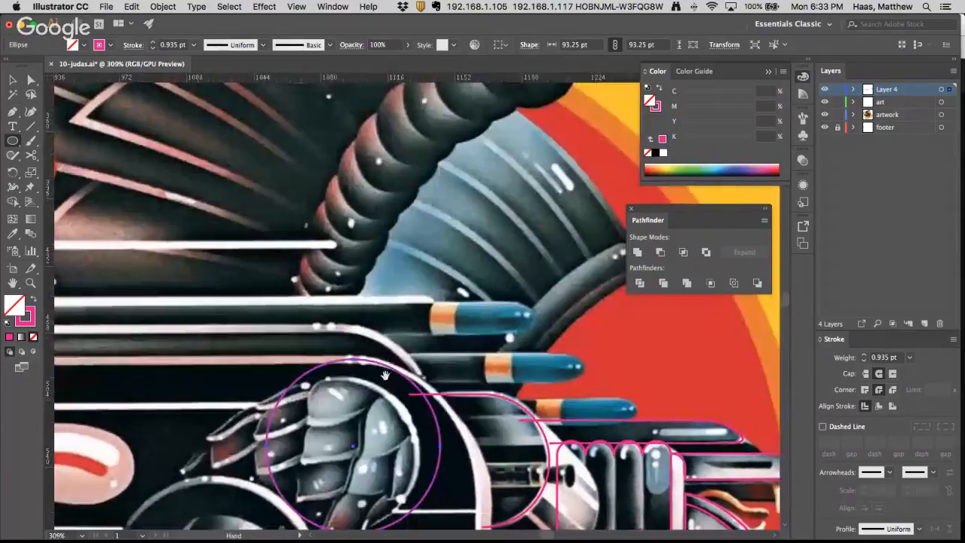
{"action": "left_click", "coordinate": [14, 141]}
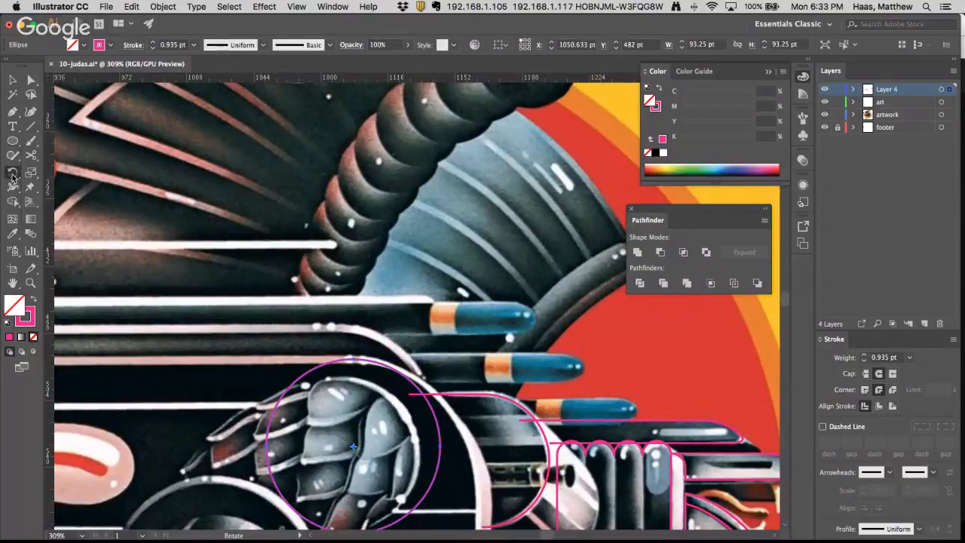
{"action": "left_click", "coordinate": [31, 173]}
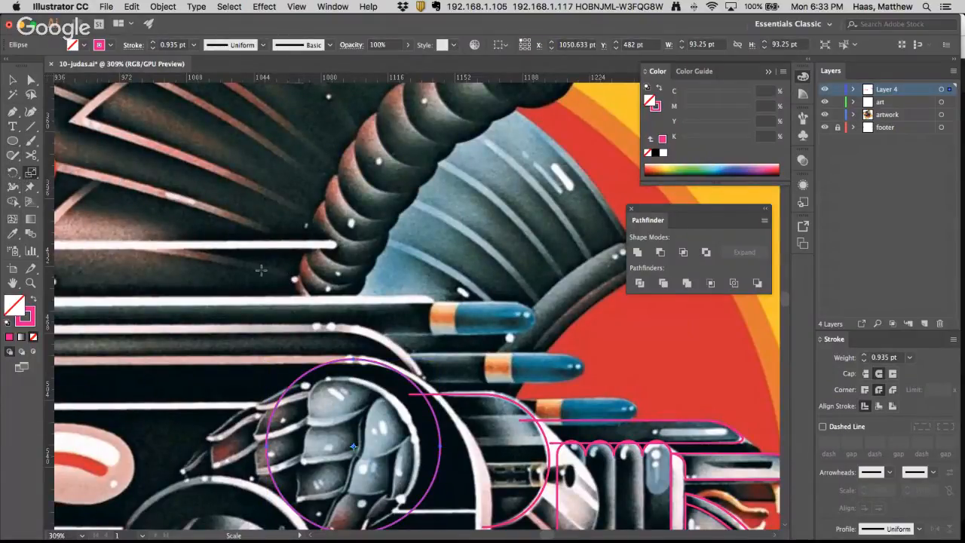
{"action": "mouse_move", "coordinate": [391, 401]}
{"action": "left_mouse_down"}
{"action": "mouse_move", "coordinate": [411, 426]}
{"action": "mouse_move", "coordinate": [409, 416]}
{"action": "left_mouse_up"}
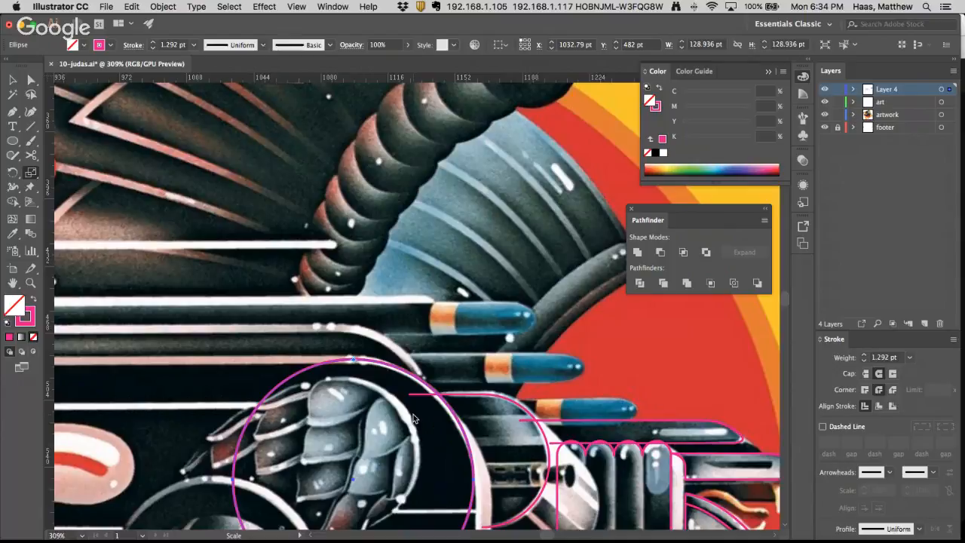
{"action": "left_click_drag", "start_coordinate": [434, 433], "coordinate": [415, 350]}
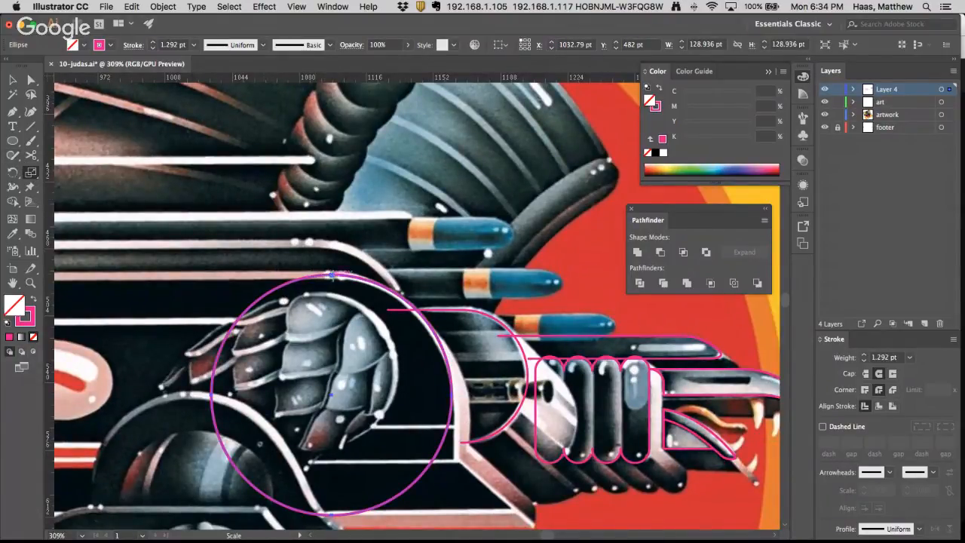
{"action": "left_click", "coordinate": [332, 275]}
{"action": "left_click_drag", "start_coordinate": [536, 463], "coordinate": [540, 467]}
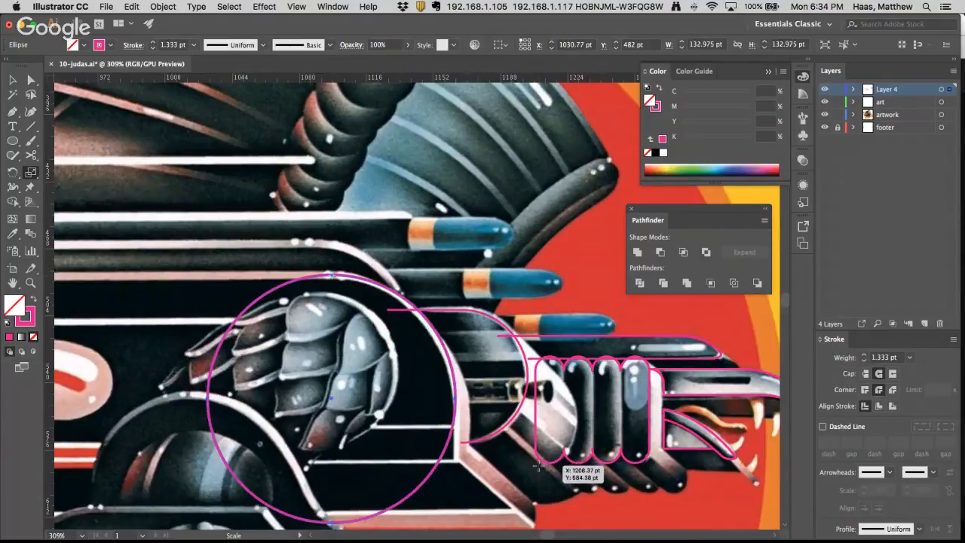
Delete the circle's bottom and left portions so only the upper-right quarter arc along the shoulder arch is kept
{"action": "left_click", "coordinate": [30, 81]}
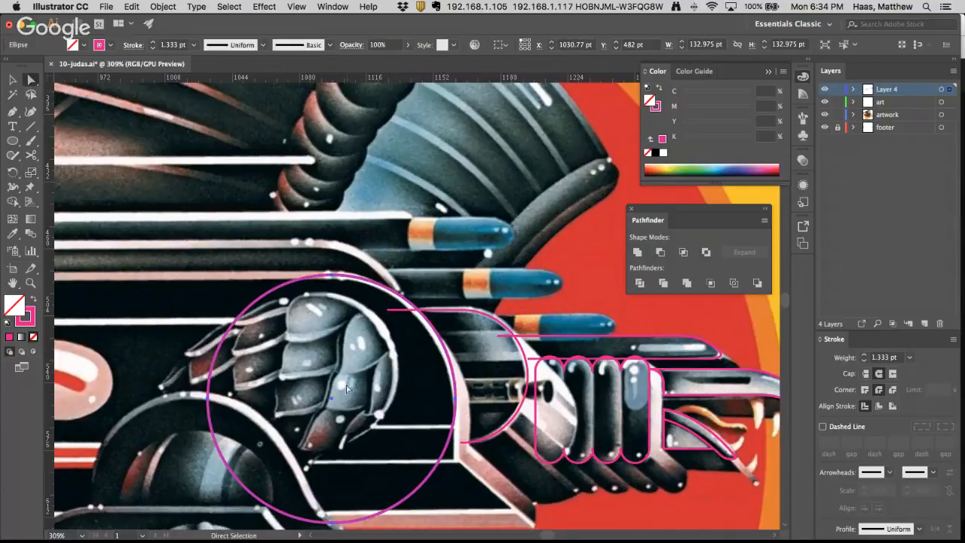
{"action": "scroll", "coordinate": [348, 388], "scroll_direction": "down", "scroll_amount": 5}
{"action": "left_click", "coordinate": [374, 483]}
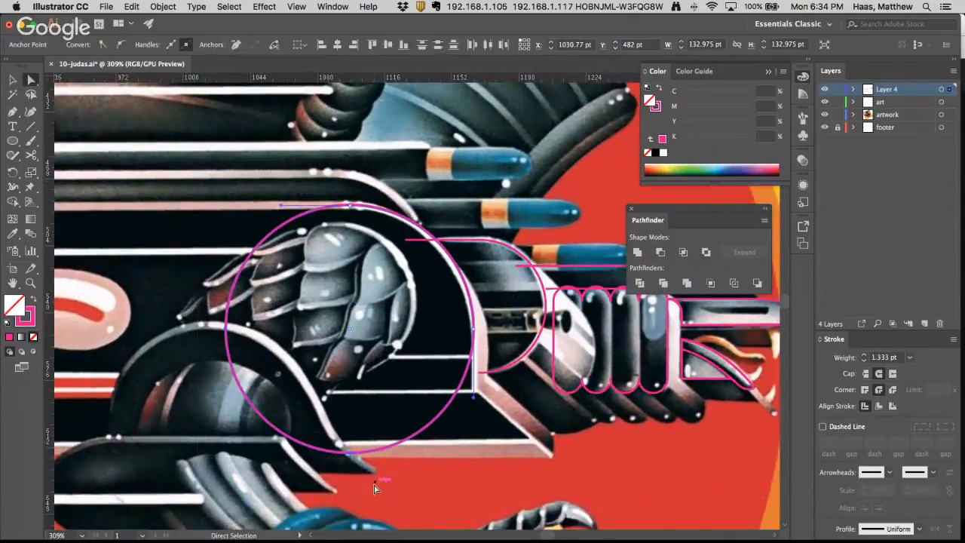
{"action": "key", "text": "Delete"}
Extend the quarter arc's lower end straight down about 32 pt with the Pen tool to the white line at the arch's base
{"action": "key", "text": "p"}
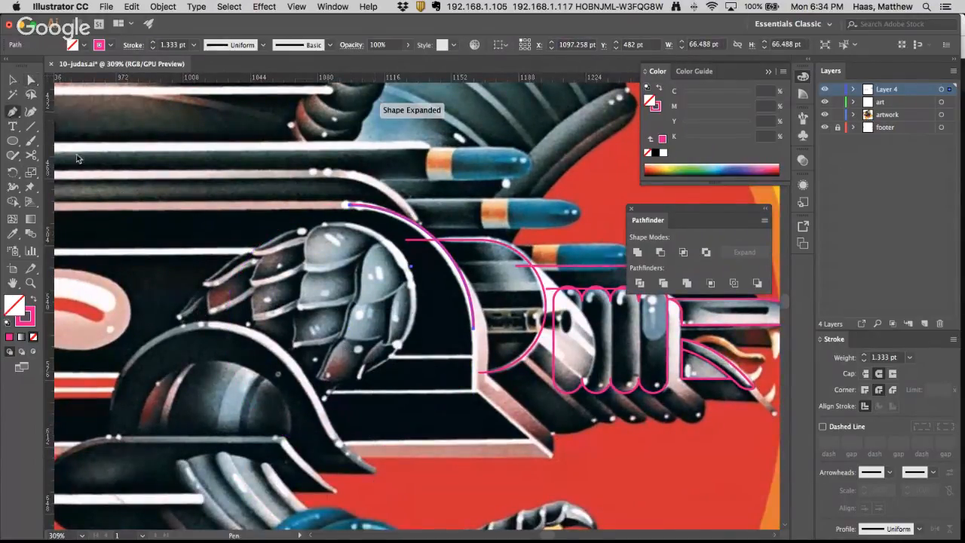
{"action": "left_click", "coordinate": [473, 329]}
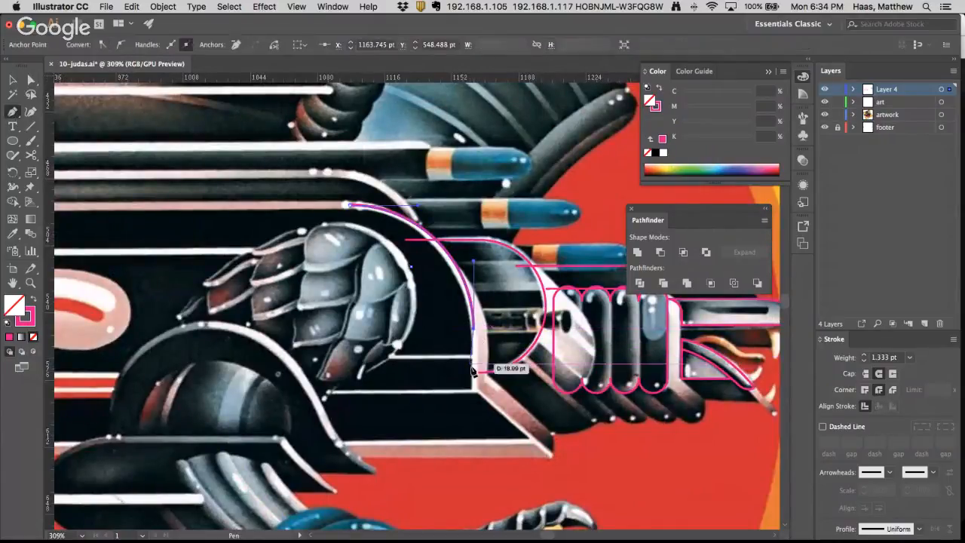
{"action": "left_click", "coordinate": [473, 392]}
{"action": "key", "text": "a"}
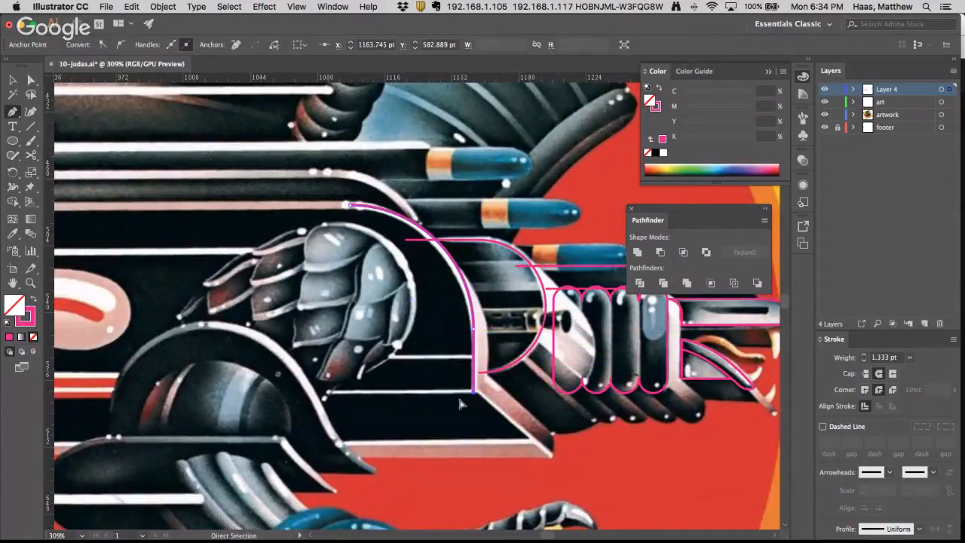
{"action": "mouse_move", "coordinate": [474, 392]}
{"action": "left_mouse_down"}
{"action": "mouse_move", "coordinate": [476, 349]}
{"action": "mouse_move", "coordinate": [474, 389]}
{"action": "mouse_move", "coordinate": [462, 393]}
{"action": "left_mouse_up"}
{"action": "left_click", "coordinate": [434, 320], "text": "super"}
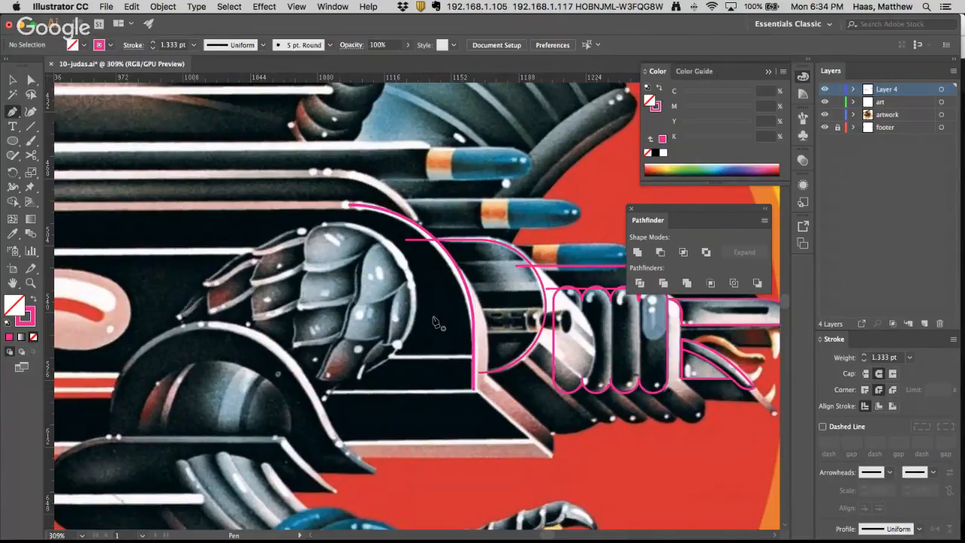
Extend the quarter arc's upper end to the left with a horizontal Pen segment about 466 pt long, reaching the album cover's edge
{"action": "left_click", "coordinate": [402, 274], "text": "alt+super"}
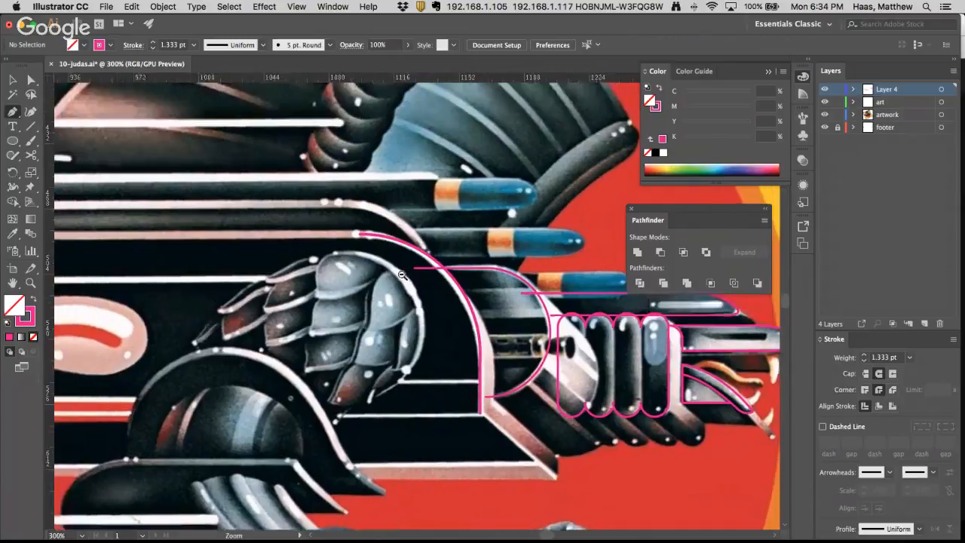
{"action": "left_click", "coordinate": [402, 275], "text": "alt+super"}
{"action": "left_click", "coordinate": [548, 305], "text": "alt+super"}
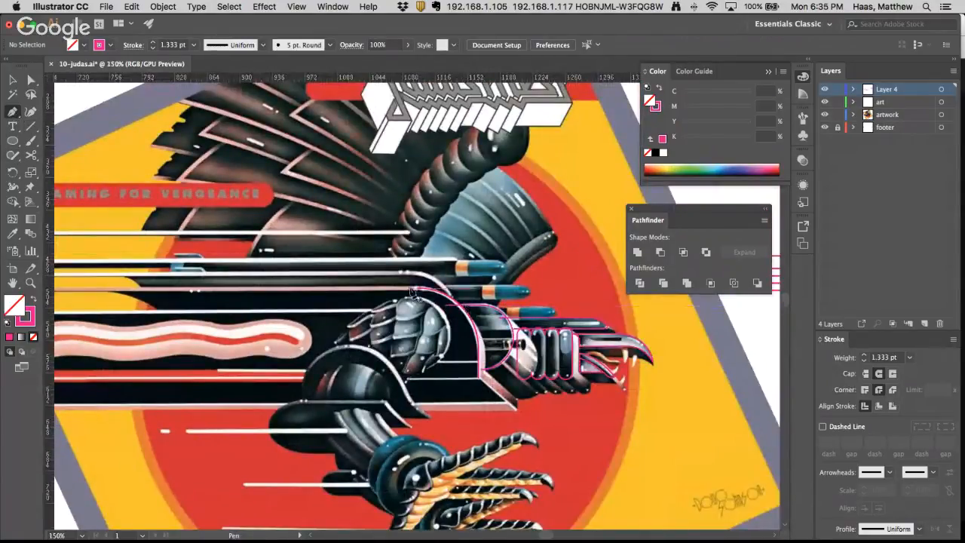
{"action": "left_click_drag", "start_coordinate": [417, 289], "coordinate": [125, 294]}
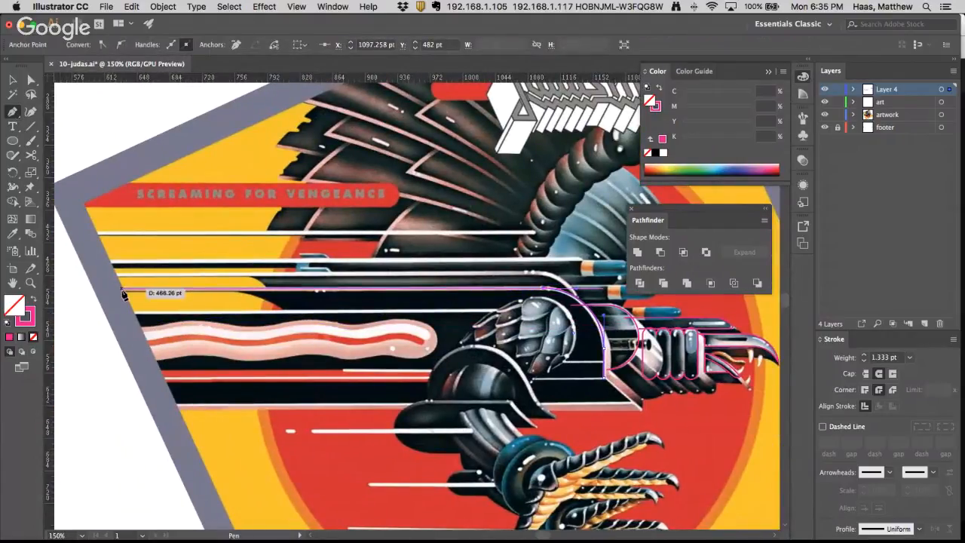
{"action": "left_click", "coordinate": [122, 289]}
{"action": "left_click", "coordinate": [358, 317], "text": "super"}
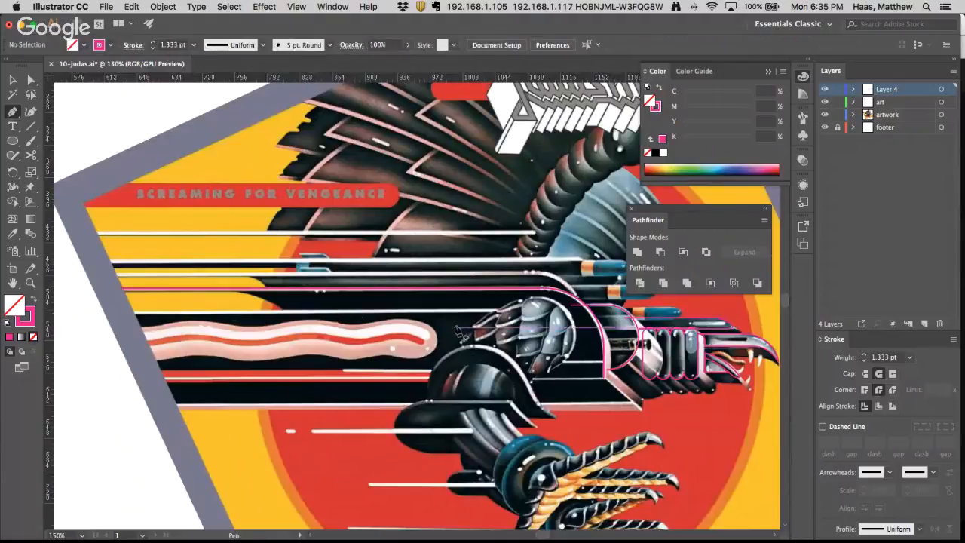
Extend the outline's lower end horizontally to the left with the Pen tool, ending at the album cover's edge at X 673 pt
{"action": "left_click", "coordinate": [576, 352], "text": "super"}
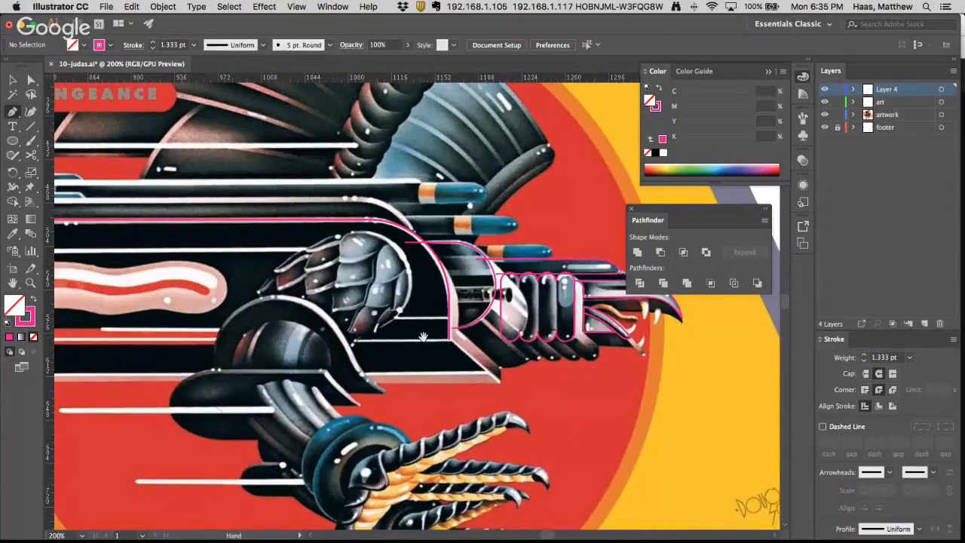
{"action": "key", "text": "p"}
{"action": "left_click", "coordinate": [449, 339]}
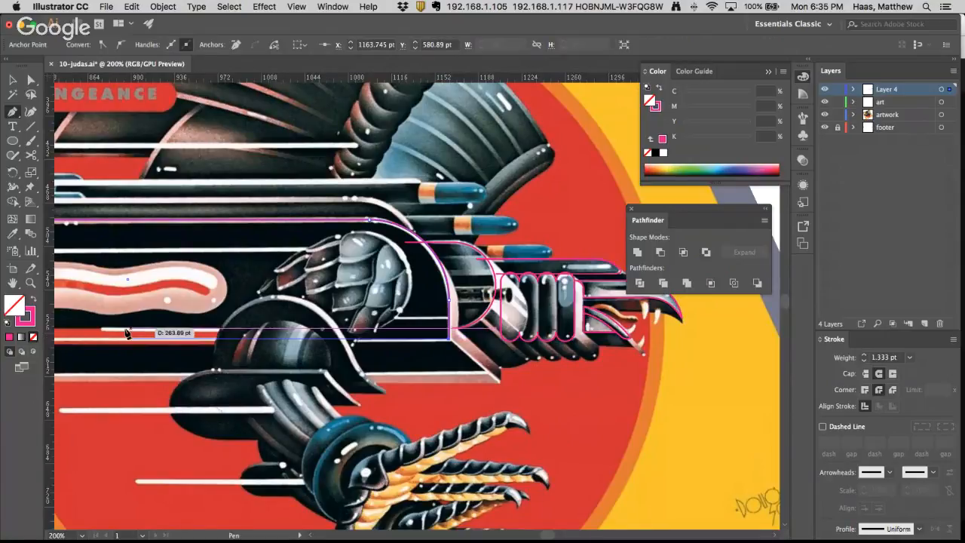
{"action": "left_click", "coordinate": [267, 346], "text": "alt+super"}
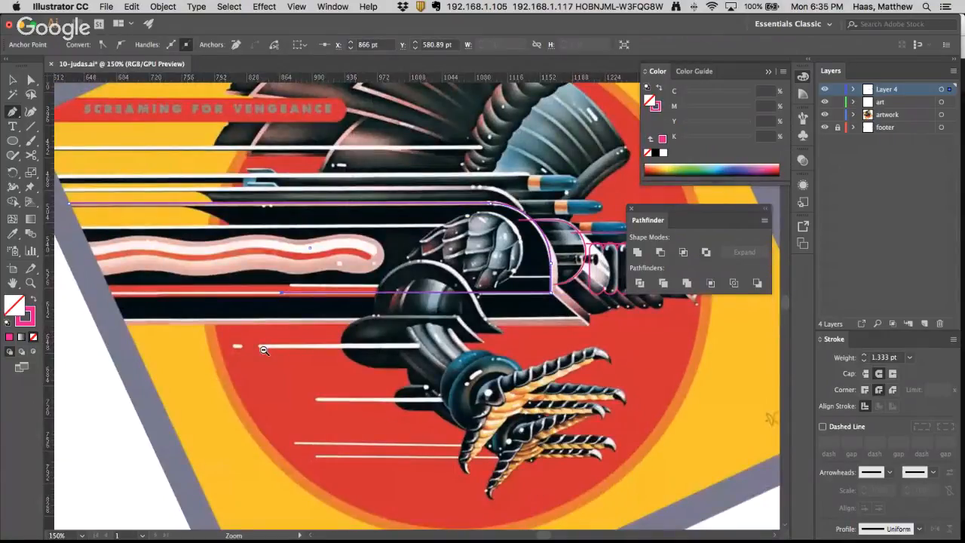
{"action": "left_click_drag", "start_coordinate": [283, 296], "coordinate": [108, 291]}
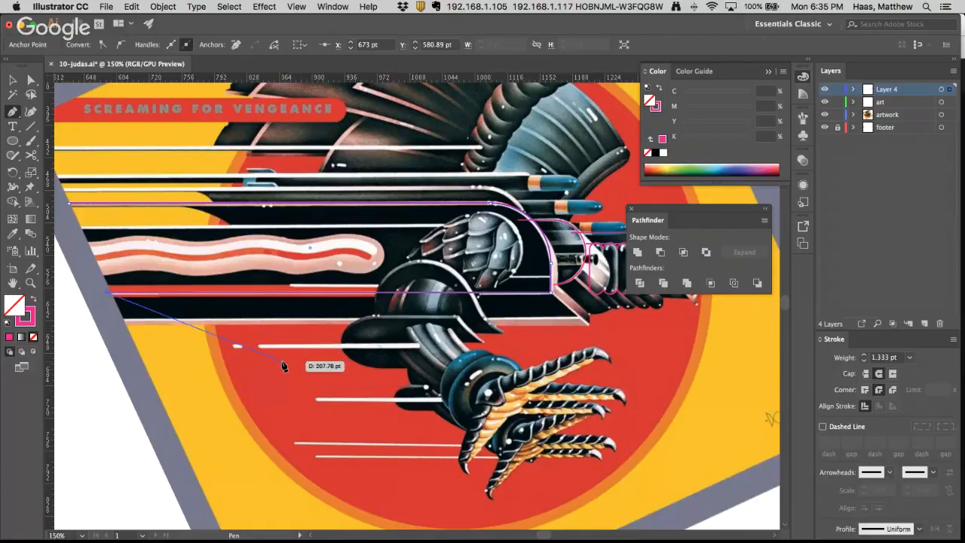
{"action": "key", "text": "a"}
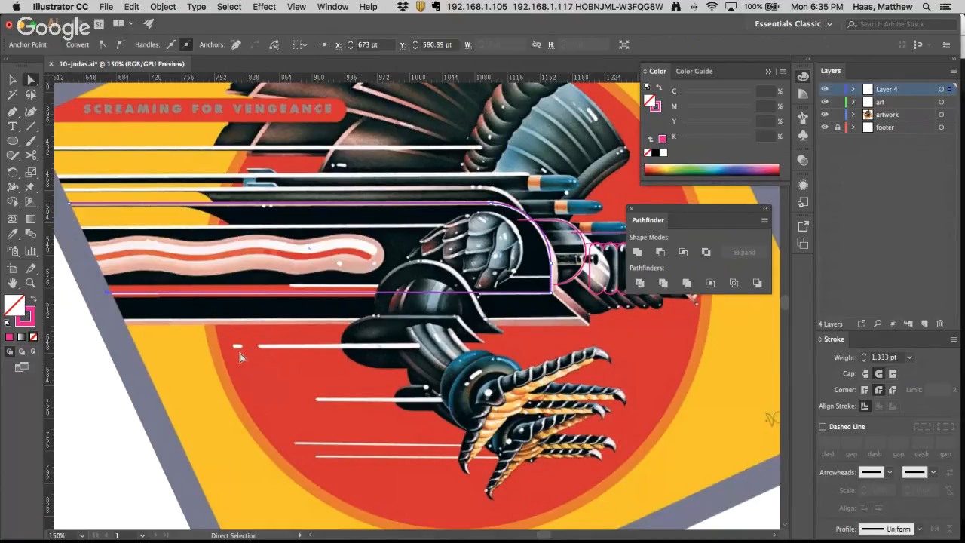
{"action": "key", "text": "super+shift+a"}
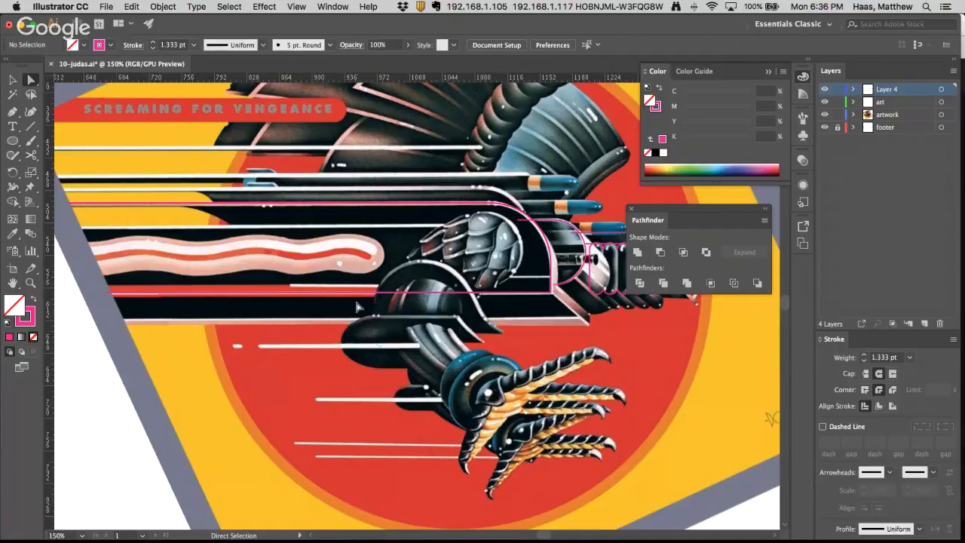
Thicken the open shoulder outline by raising its stroke weight to 14 pt
{"action": "key", "text": "space"}
{"action": "left_click_drag", "start_coordinate": [168, 204], "coordinate": [217, 366]}
{"action": "key", "text": "super+z"}
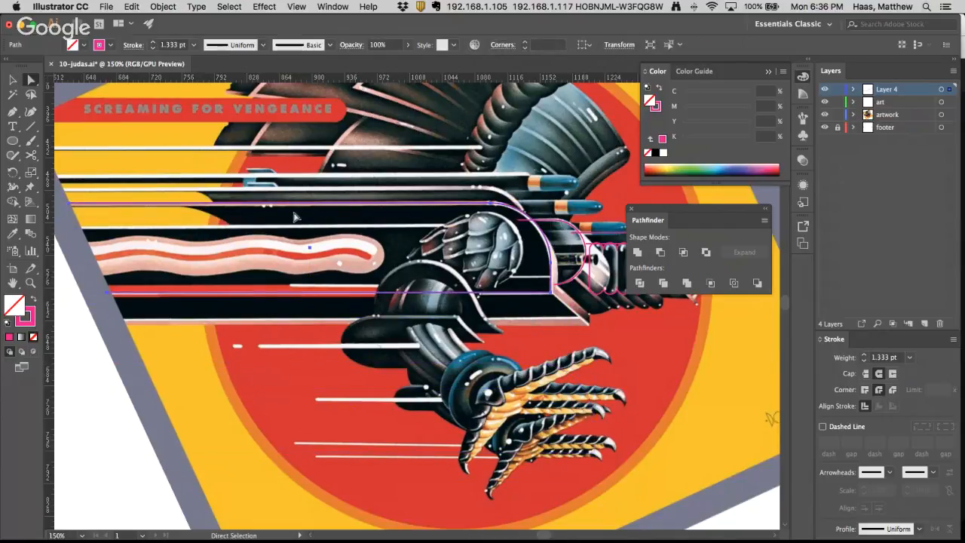
{"action": "left_click", "coordinate": [864, 355]}
{"action": "left_click", "coordinate": [864, 355]}
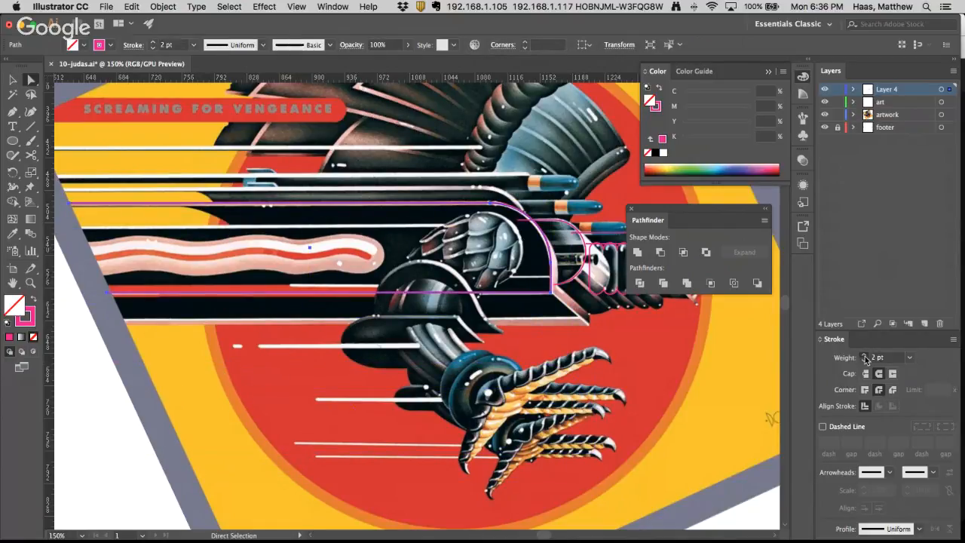
{"action": "left_click", "coordinate": [865, 355]}
{"action": "left_click", "coordinate": [865, 355]}
{"action": "left_click", "coordinate": [865, 355]}
{"action": "left_click", "coordinate": [865, 355]}
{"action": "left_click", "coordinate": [865, 355]}
{"action": "left_click", "coordinate": [865, 355]}
{"action": "left_click", "coordinate": [865, 355]}
{"action": "left_click", "coordinate": [864, 356]}
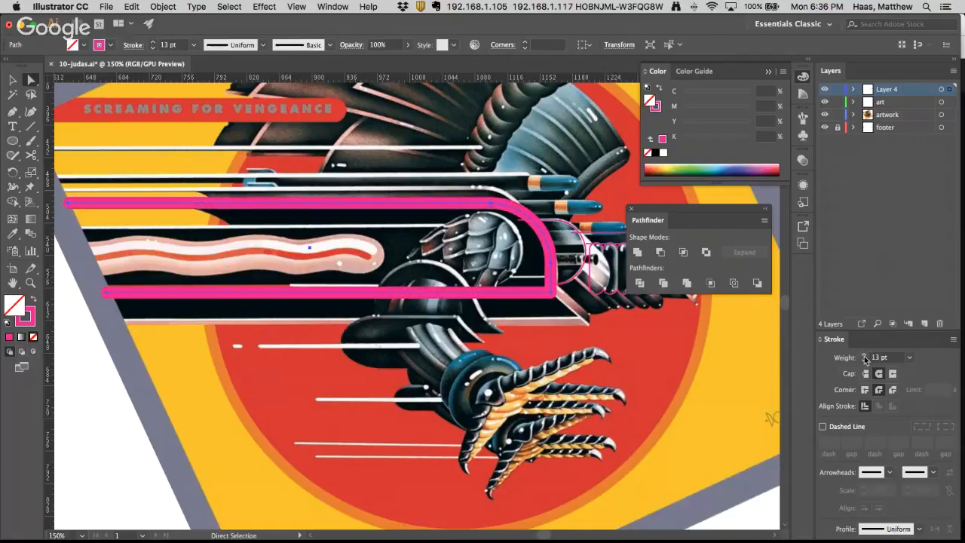
{"action": "left_click", "coordinate": [864, 356]}
{"action": "left_click", "coordinate": [865, 355]}
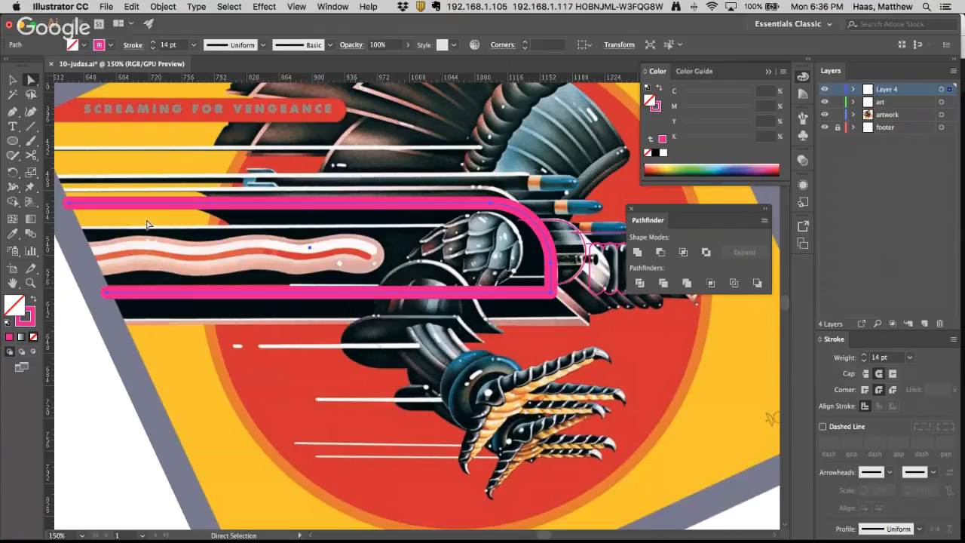
Undo the stroke weight increases until the shoulder outline is 3 pt thick
{"action": "key", "text": "super+z"}
{"action": "key", "text": "super+z"}
{"action": "key", "text": "super+z"}
{"action": "key", "text": "super+z"}
{"action": "key", "text": "super+z"}
{"action": "key", "text": "super+z"}
{"action": "key", "text": "super+z"}
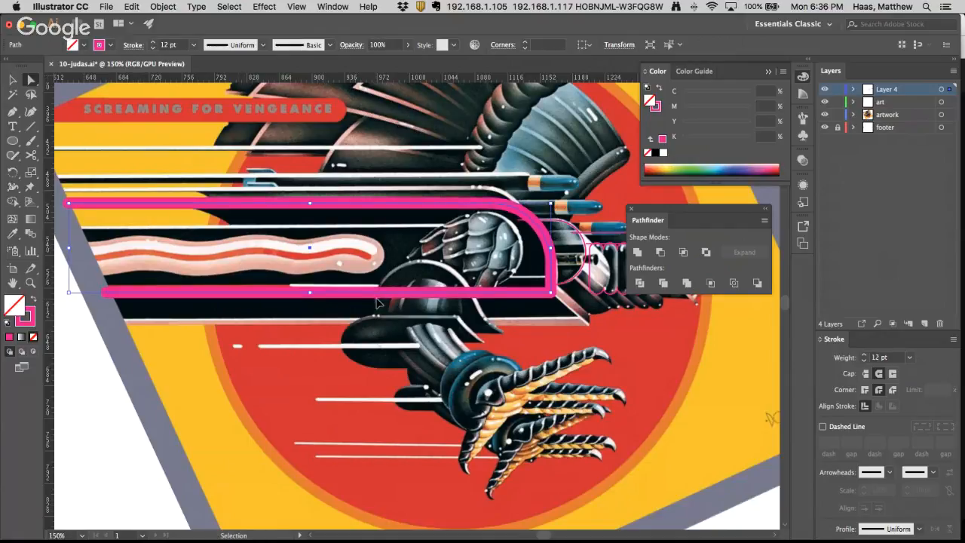
{"action": "key", "text": "super+z"}
{"action": "key", "text": "super+z"}
{"action": "key", "text": "super+z"}
{"action": "key", "text": "super+z"}
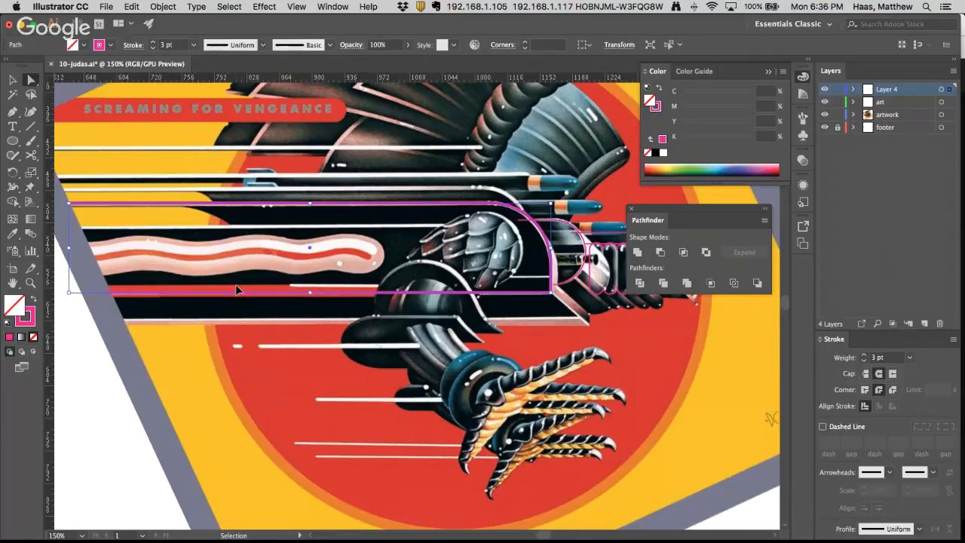
{"action": "key", "text": "a"}
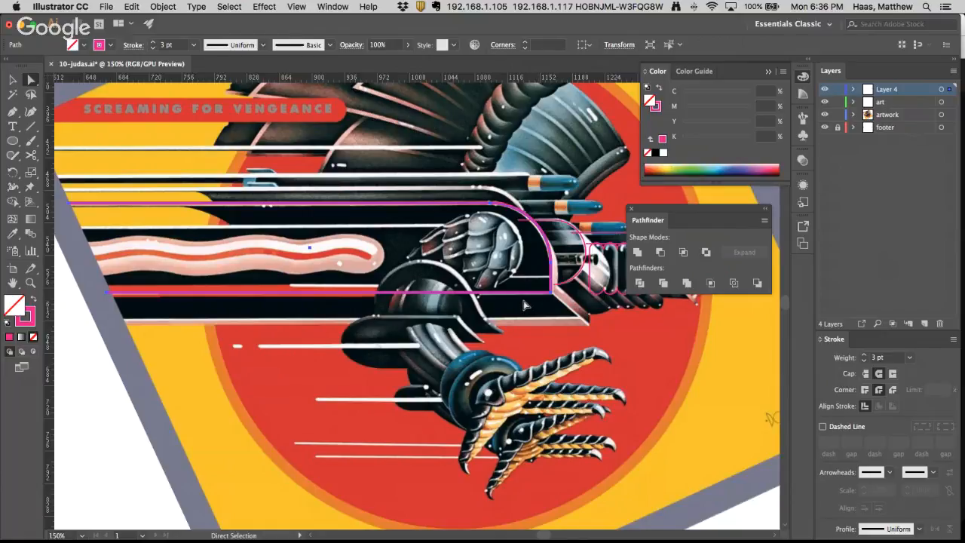
Draw a wavy Pen path along the red wave stripe's lower edge, from the album cover's edge to about X 937 pt
{"action": "scroll", "coordinate": [543, 301], "scroll_direction": "right", "scroll_amount": 6}
{"action": "scroll", "coordinate": [547, 293], "scroll_direction": "right", "scroll_amount": 3}
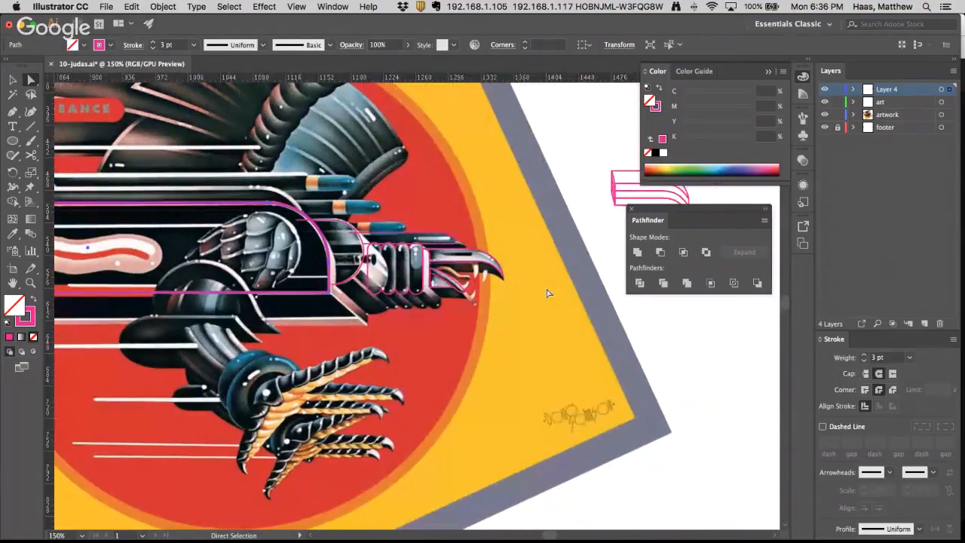
{"action": "key", "text": "super+space"}
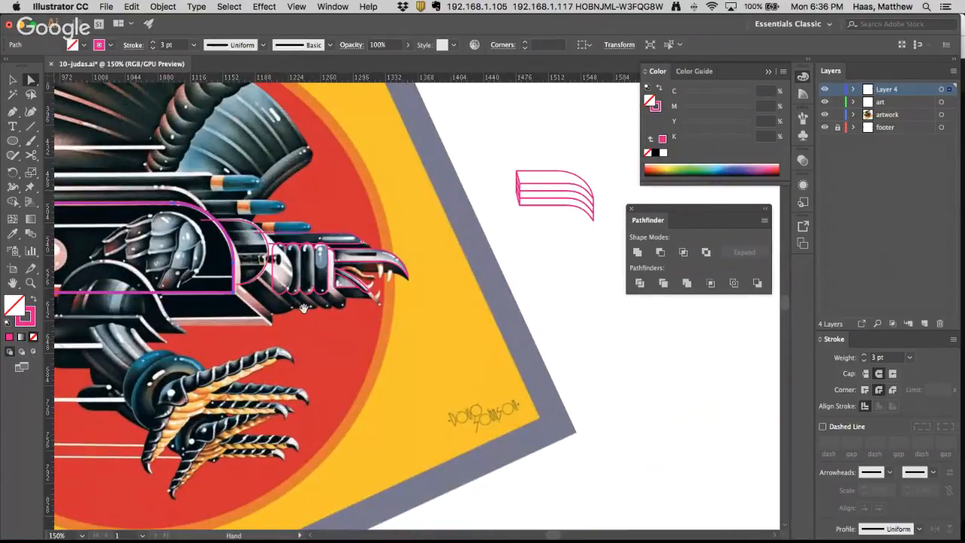
{"action": "left_click_drag", "start_coordinate": [276, 305], "coordinate": [576, 279]}
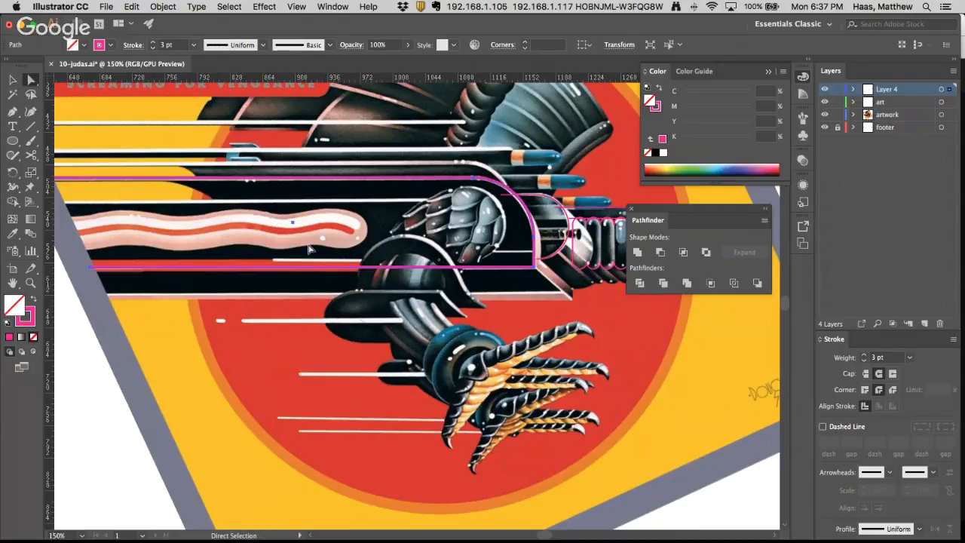
{"action": "left_click", "coordinate": [253, 229], "text": "super"}
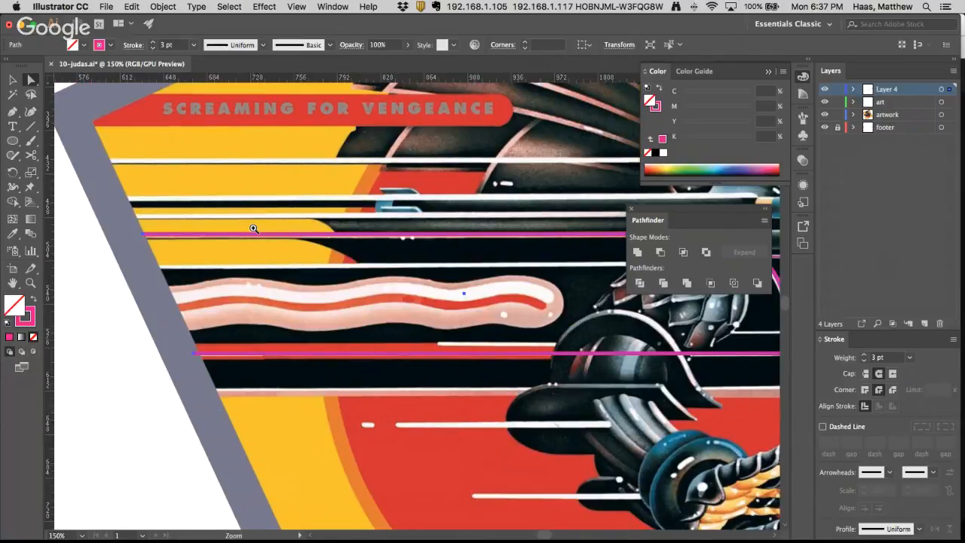
{"action": "left_click", "coordinate": [253, 228], "text": "super"}
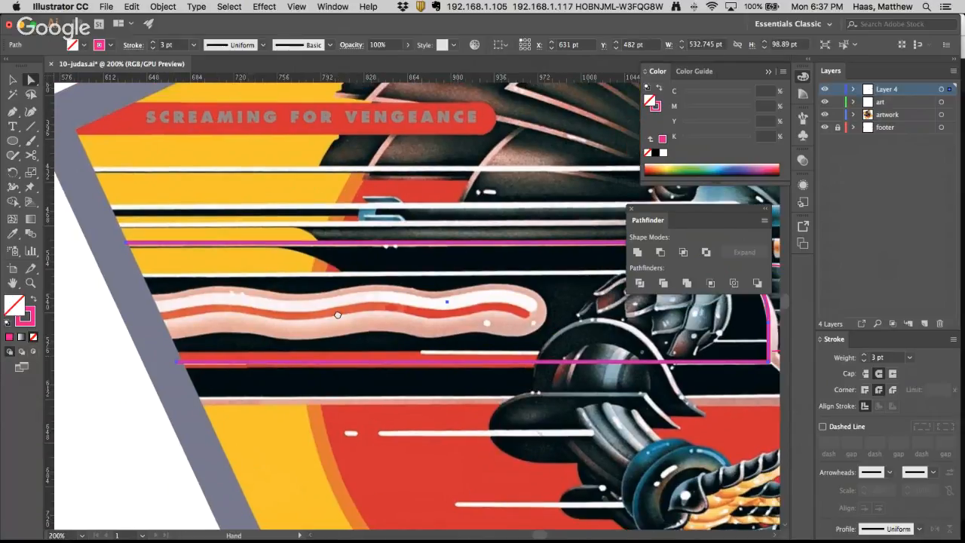
{"action": "left_click", "coordinate": [12, 111]}
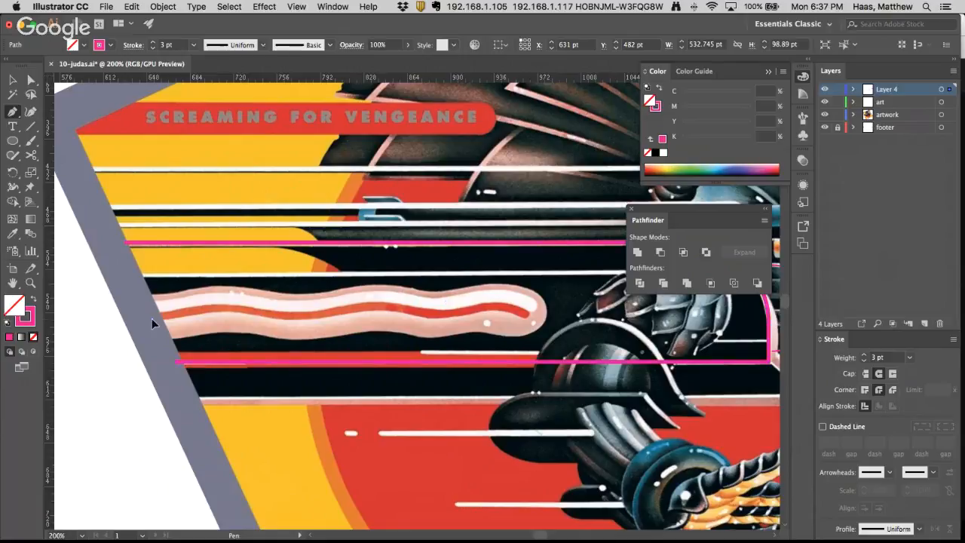
{"action": "left_click_drag", "start_coordinate": [181, 318], "coordinate": [261, 308]}
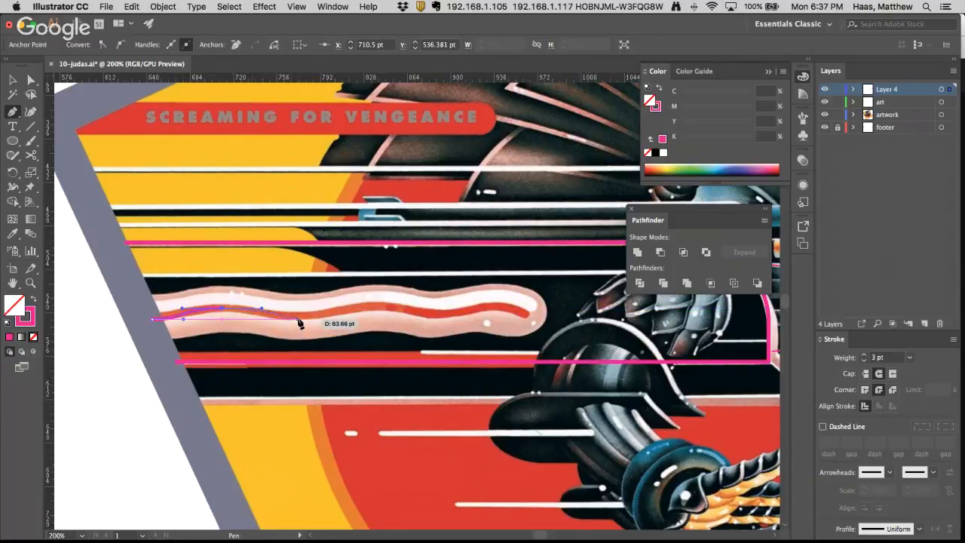
{"action": "left_click", "coordinate": [299, 318]}
{"action": "key", "text": "super+z"}
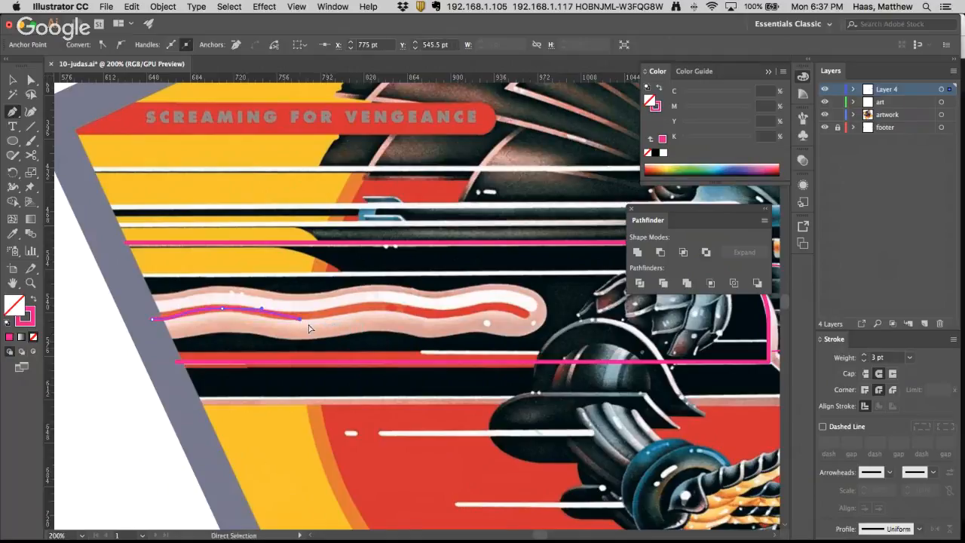
{"action": "left_click_drag", "start_coordinate": [299, 319], "coordinate": [376, 310]}
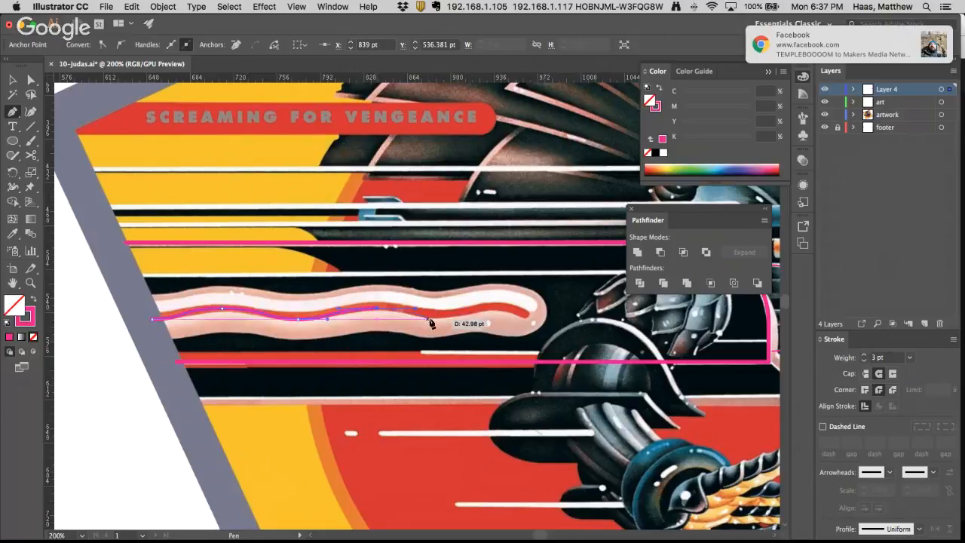
{"action": "left_click_drag", "start_coordinate": [442, 319], "coordinate": [517, 310]}
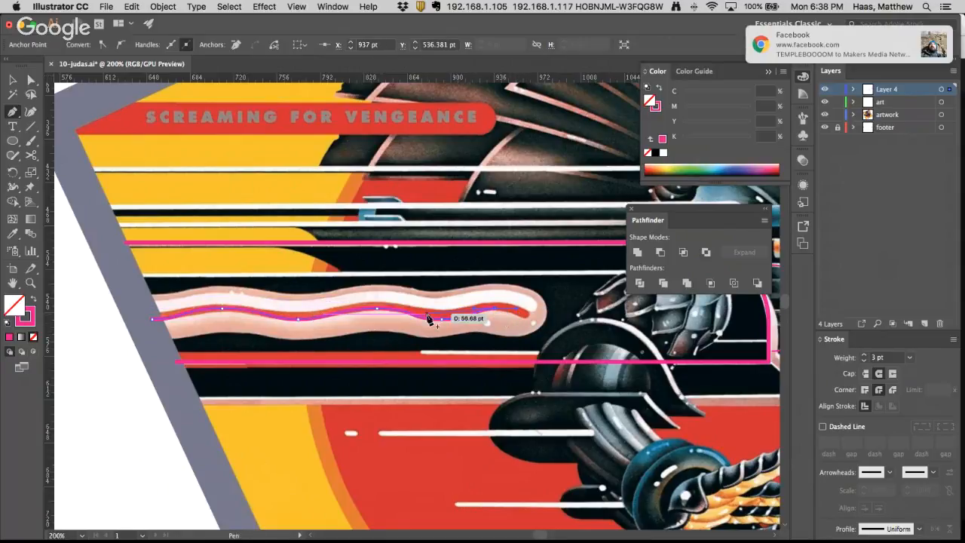
Move the wavy path's last trough and end anchor onto the red stripe's edge, placing the end at X 937 pt, Y 535 pt
{"action": "left_click", "coordinate": [30, 81]}
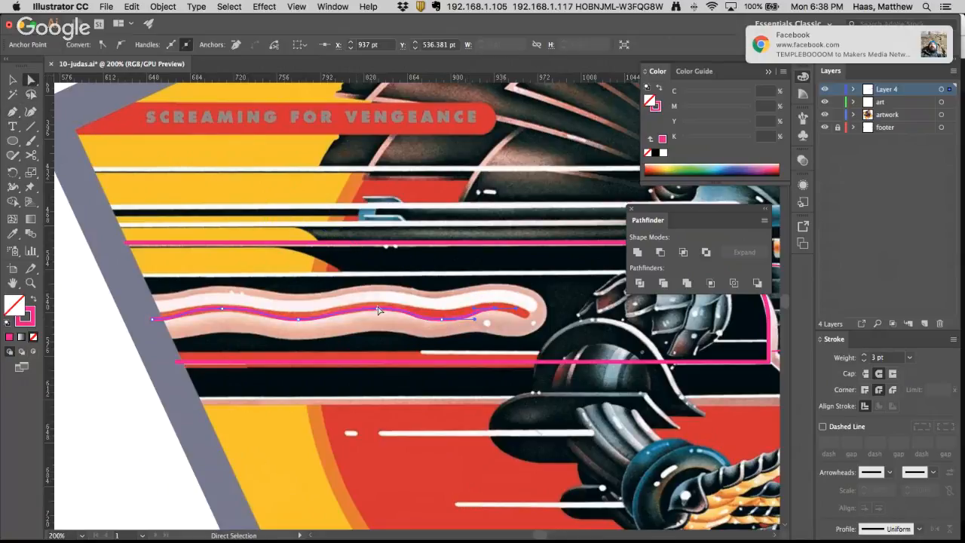
{"action": "left_click_drag", "start_coordinate": [448, 320], "coordinate": [407, 309]}
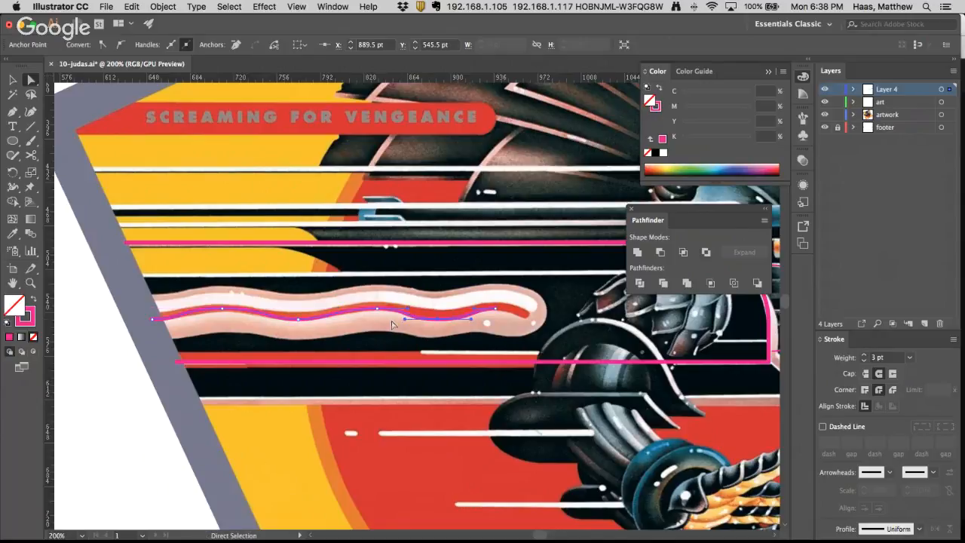
{"action": "left_click", "coordinate": [447, 324]}
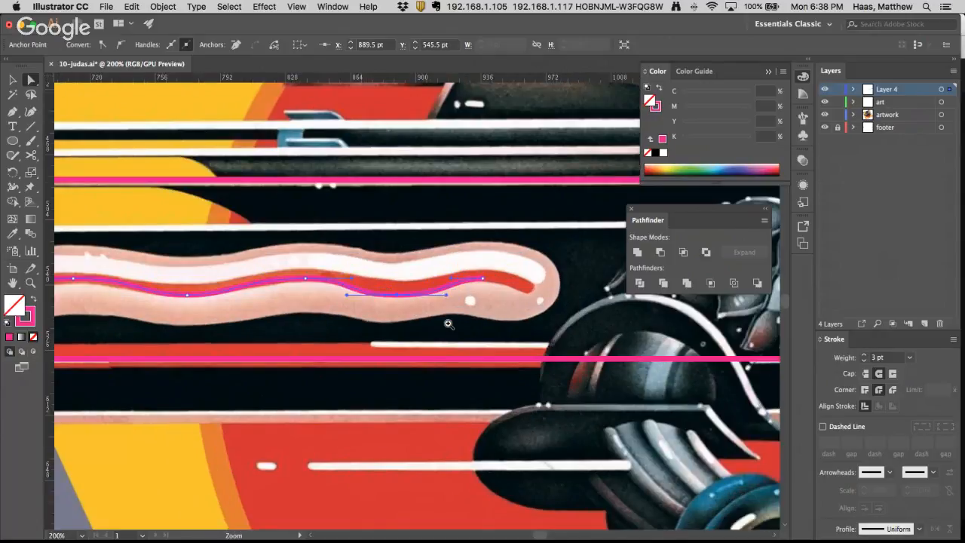
{"action": "left_click", "coordinate": [448, 323]}
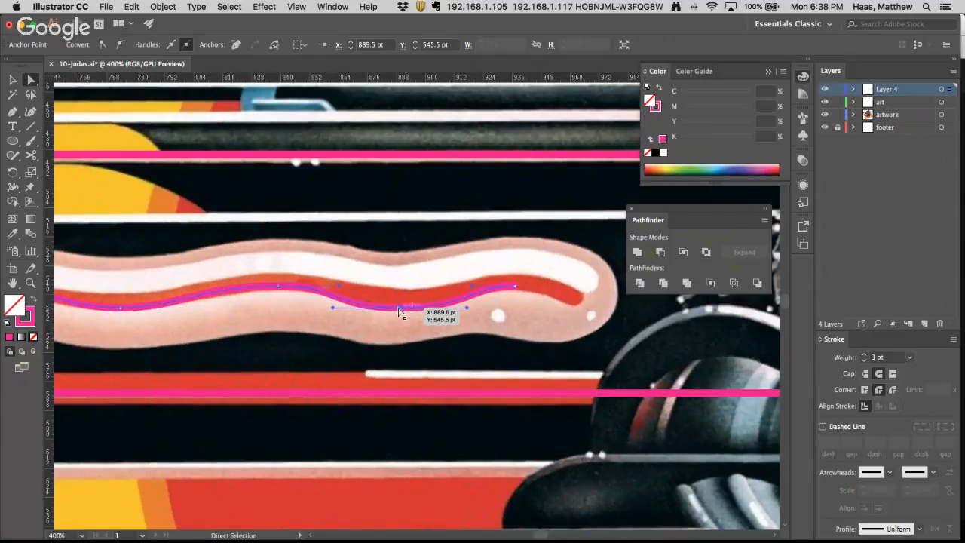
{"action": "left_click_drag", "start_coordinate": [399, 306], "coordinate": [404, 303]}
{"action": "left_click_drag", "start_coordinate": [514, 286], "coordinate": [515, 282]}
Extend the wavy path with a curved Pen segment to the red stripe's tip at about X 960 pt, Y 544 pt, and adjust the last crest
{"action": "key", "text": "p"}
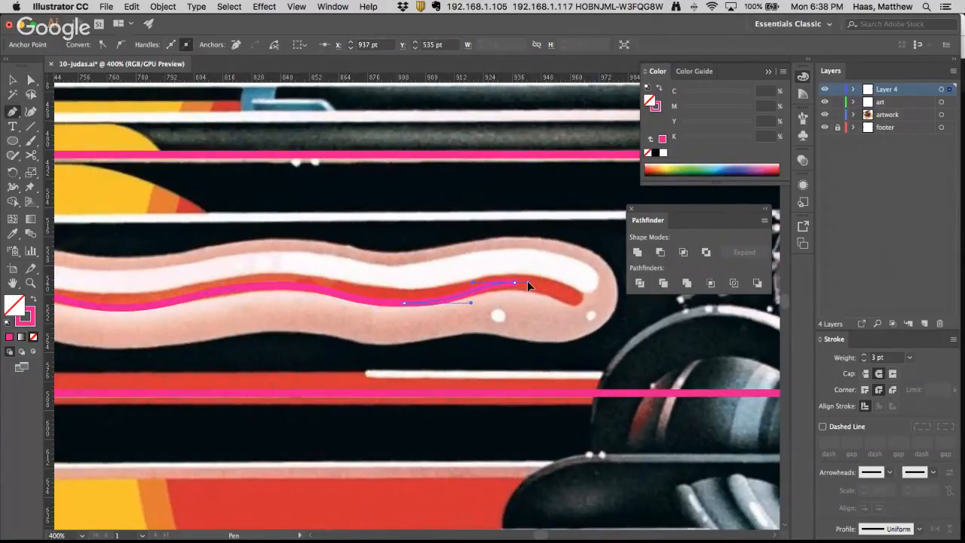
{"action": "left_click", "coordinate": [576, 299]}
{"action": "left_click_drag", "start_coordinate": [590, 305], "coordinate": [589, 304]}
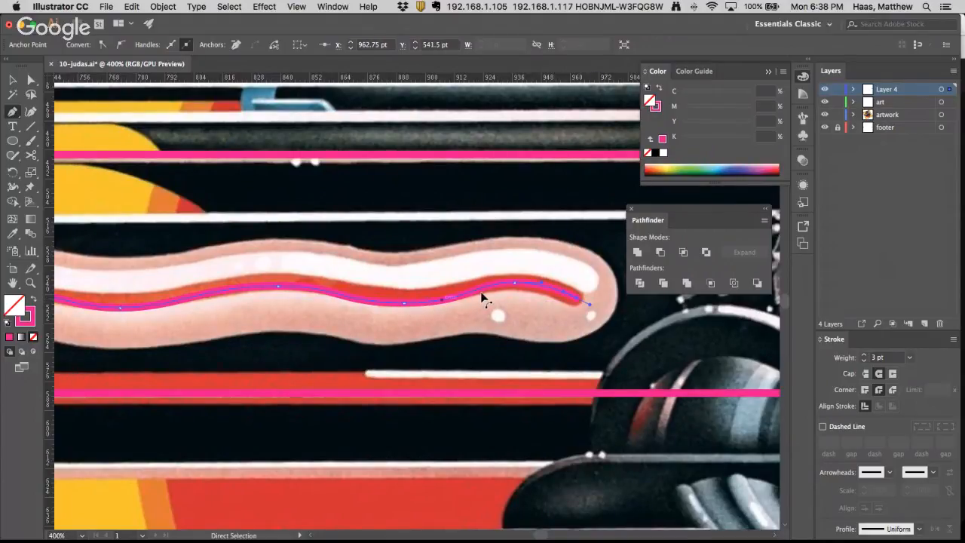
{"action": "left_click_drag", "start_coordinate": [515, 283], "coordinate": [515, 290]}
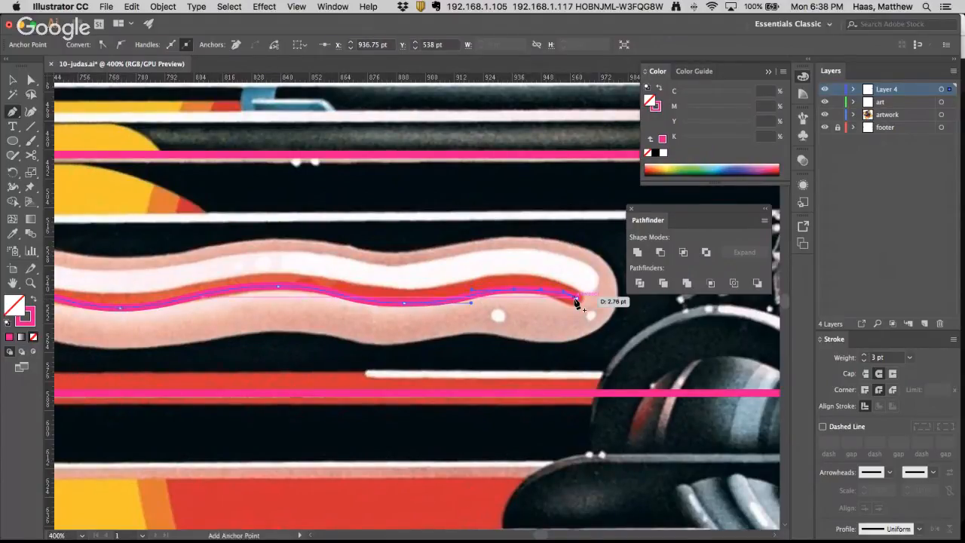
{"action": "left_click_drag", "start_coordinate": [576, 299], "coordinate": [584, 310]}
{"action": "key", "text": "super+z"}
Shift the wavy path's first two crests and the trough between them, placing the first crest at about X 709 pt, Y 540 pt
{"action": "left_click", "coordinate": [324, 299], "text": "alt+super"}
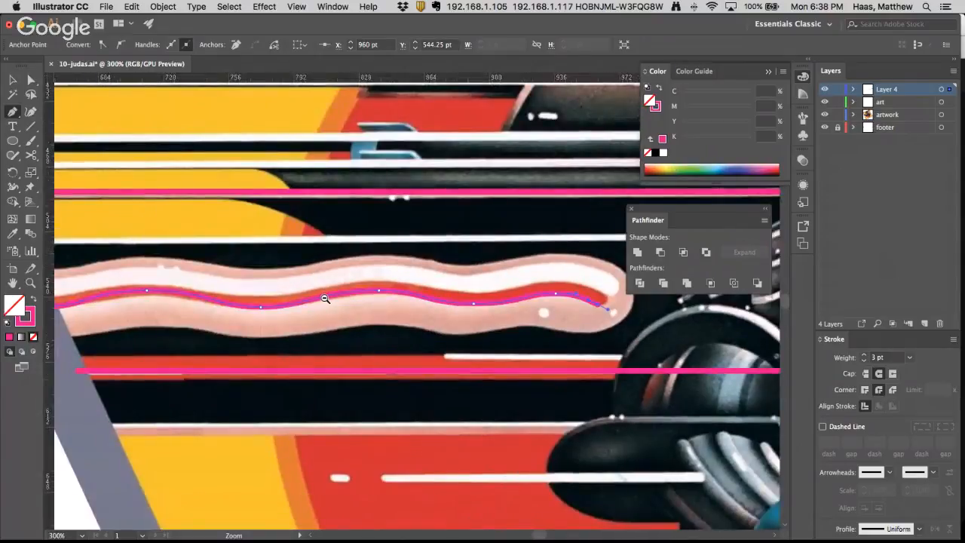
{"action": "mouse_move", "coordinate": [379, 292]}
{"action": "left_mouse_down"}
{"action": "mouse_move", "coordinate": [377, 320]}
{"action": "mouse_move", "coordinate": [376, 297]}
{"action": "left_mouse_up"}
{"action": "mouse_move", "coordinate": [261, 307]}
{"action": "left_mouse_down"}
{"action": "mouse_move", "coordinate": [260, 281]}
{"action": "mouse_move", "coordinate": [258, 308]}
{"action": "left_mouse_up"}
{"action": "left_click_drag", "start_coordinate": [147, 290], "coordinate": [144, 296]}
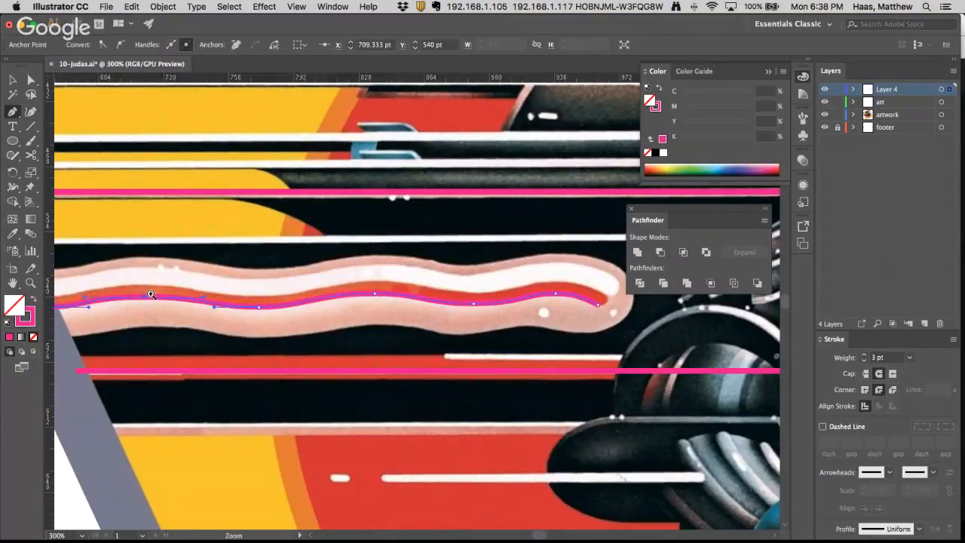
Fine-tune the wavy path's first crest near the album cover's edge to about X 710 pt, Y 539 pt
{"action": "left_click", "coordinate": [151, 296], "text": "super"}
{"action": "left_click", "coordinate": [292, 315], "text": "super"}
{"action": "left_click_drag", "start_coordinate": [599, 299], "coordinate": [417, 355]}
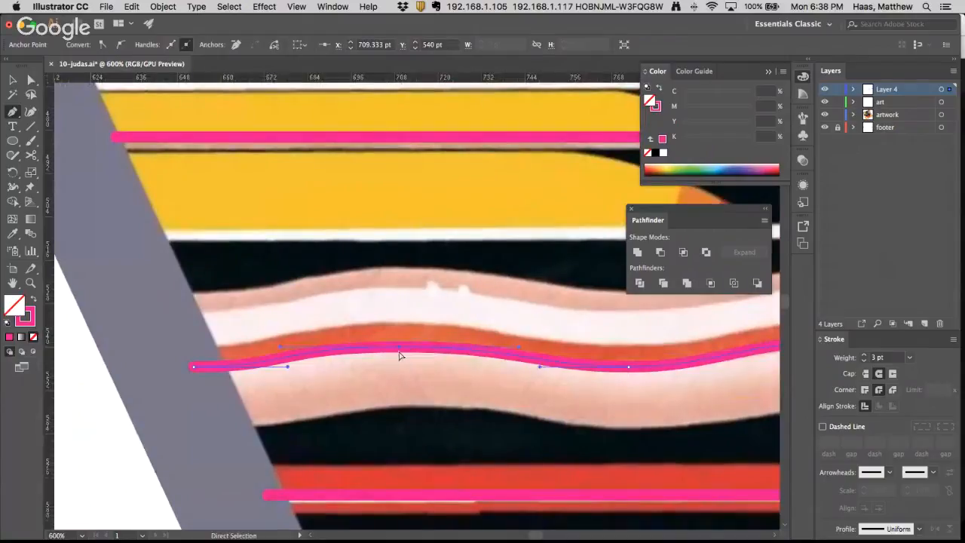
{"action": "left_click", "coordinate": [402, 332]}
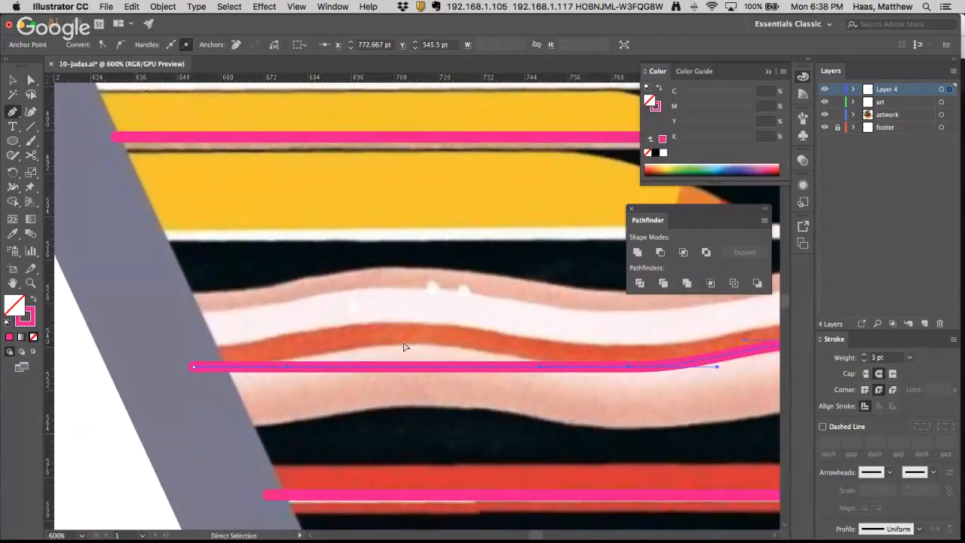
{"action": "key", "text": "super+z"}
{"action": "left_click_drag", "start_coordinate": [401, 328], "coordinate": [403, 347]}
{"action": "key", "text": "super+z"}
{"action": "left_click", "coordinate": [402, 316], "text": "super"}
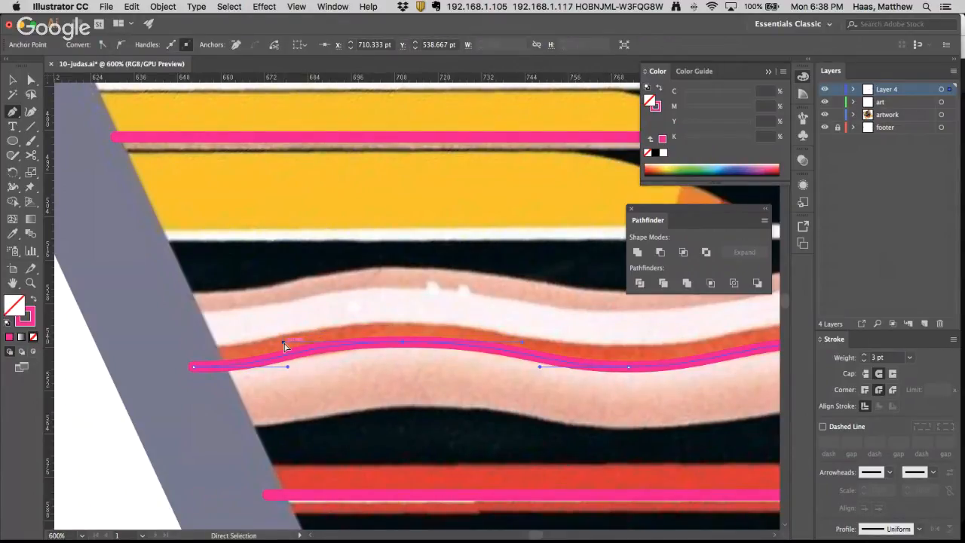
Move the whole wavy path off the album cover into the artboard's blank upper-left area, at about X 196 pt, Y 203 pt
{"action": "left_click", "coordinate": [537, 388], "text": "alt+super"}
{"action": "left_click", "coordinate": [537, 388], "text": "alt+super"}
{"action": "scroll", "coordinate": [377, 334], "scroll_direction": "up", "scroll_amount": 5}
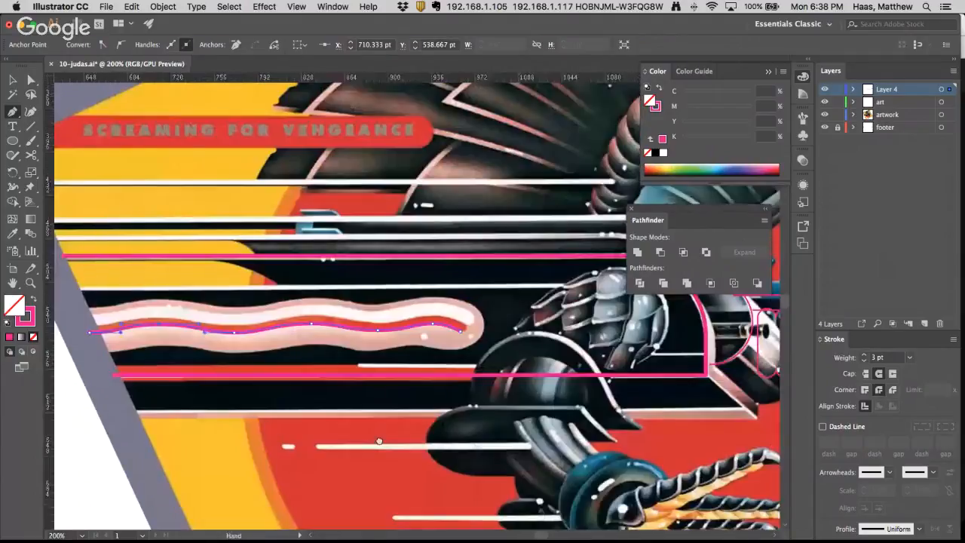
{"action": "left_click", "coordinate": [378, 334], "text": "super"}
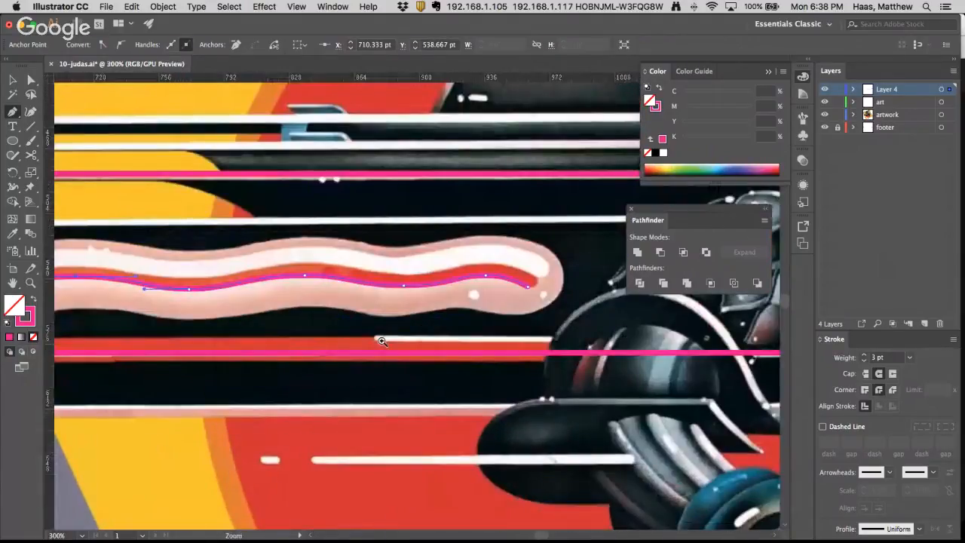
{"action": "left_click", "coordinate": [398, 289], "text": "alt"}
{"action": "key", "text": "super+0"}
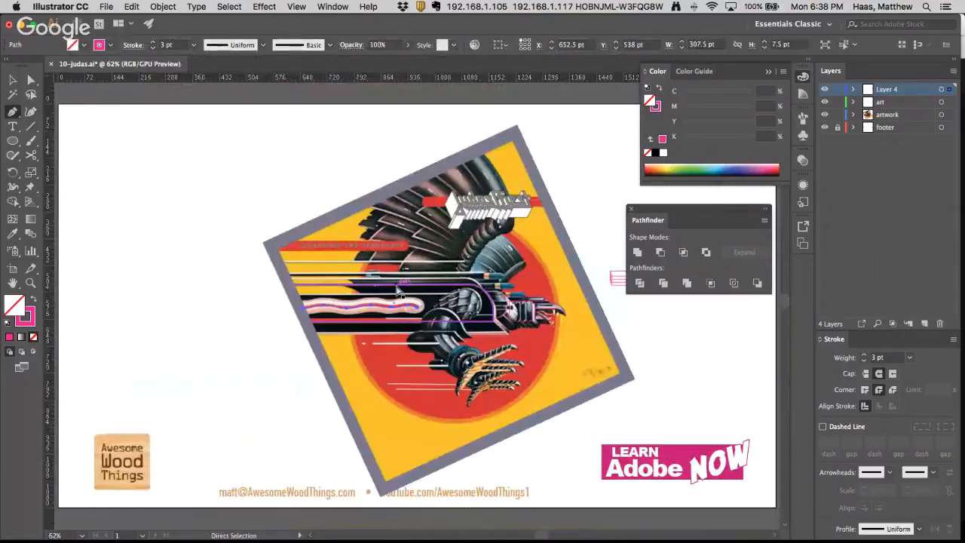
{"action": "mouse_move", "coordinate": [394, 311]}
{"action": "left_mouse_down"}
{"action": "mouse_move", "coordinate": [287, 288]}
{"action": "mouse_move", "coordinate": [173, 194]}
{"action": "mouse_move", "coordinate": [218, 182]}
{"action": "left_mouse_up"}
{"action": "left_click", "coordinate": [202, 194], "text": "super"}
{"action": "left_click", "coordinate": [377, 345], "text": "super"}
{"action": "left_click", "coordinate": [380, 345], "text": "super"}
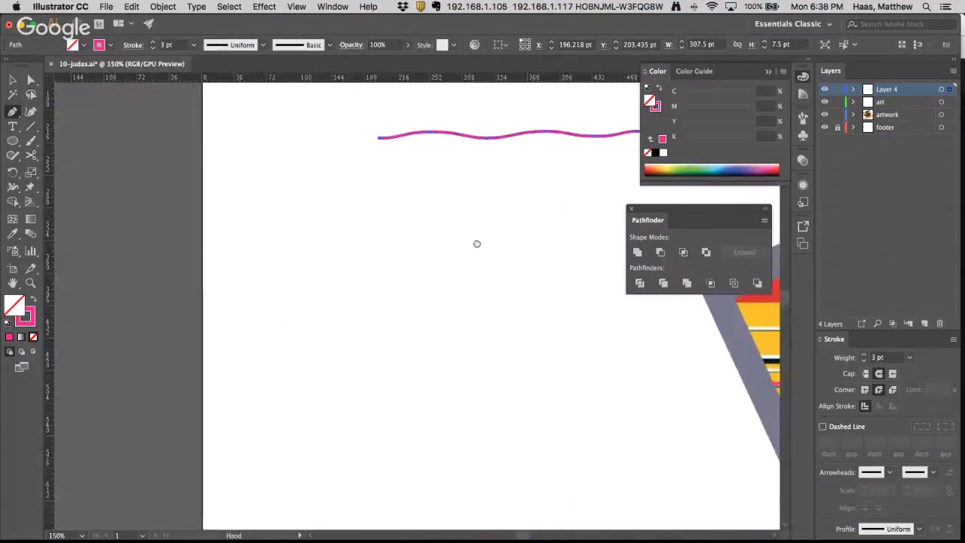
{"action": "left_click_drag", "start_coordinate": [513, 196], "coordinate": [267, 394]}
{"action": "left_click", "coordinate": [370, 372], "text": "super"}
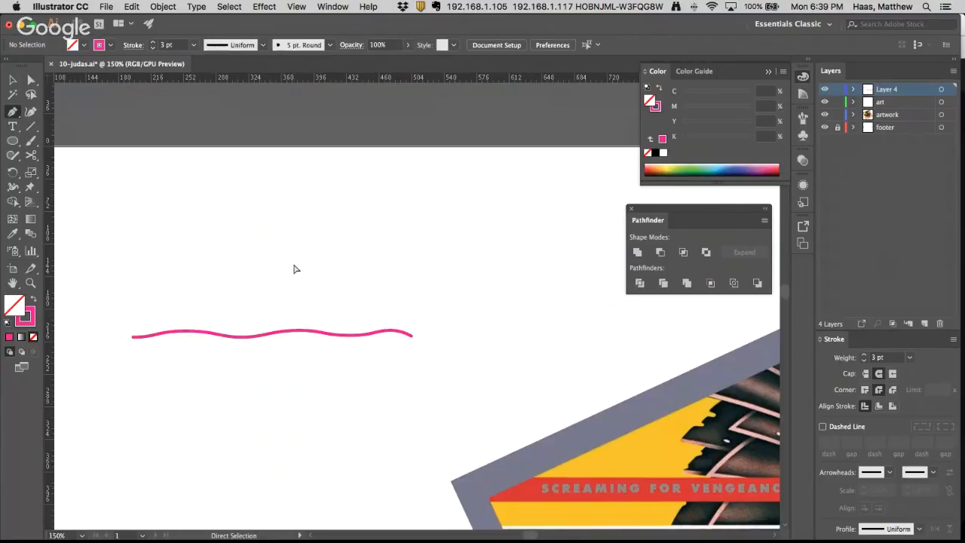
Delete the wavy path from the artboard's blank area
{"action": "left_click", "coordinate": [185, 335]}
{"action": "left_click_drag", "start_coordinate": [210, 308], "coordinate": [548, 365]}
{"action": "key", "text": "Delete"}
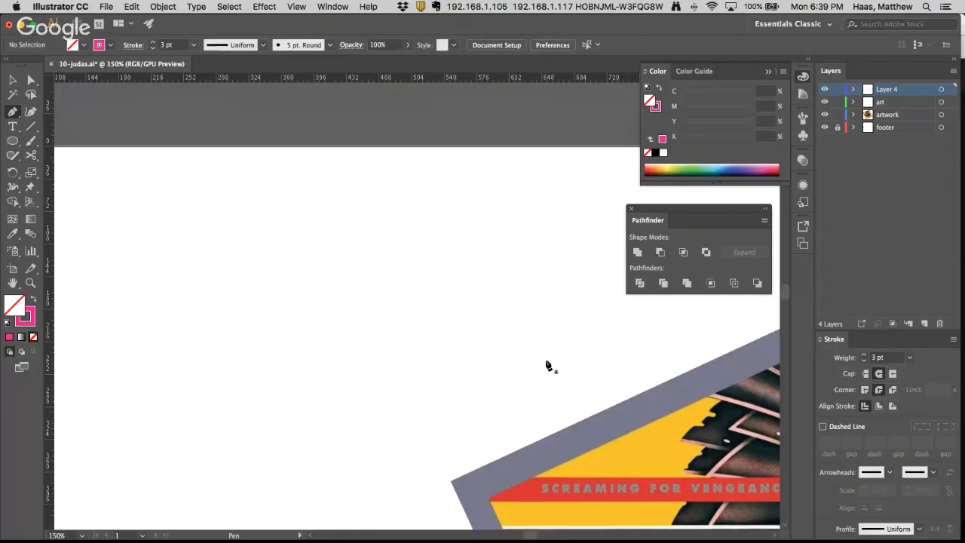
Restore the deleted wavy path and remove everything except its first rising segment, about 58 pt wide
{"action": "key", "text": "super+z"}
{"action": "left_click_drag", "start_coordinate": [191, 315], "coordinate": [99, 375]}
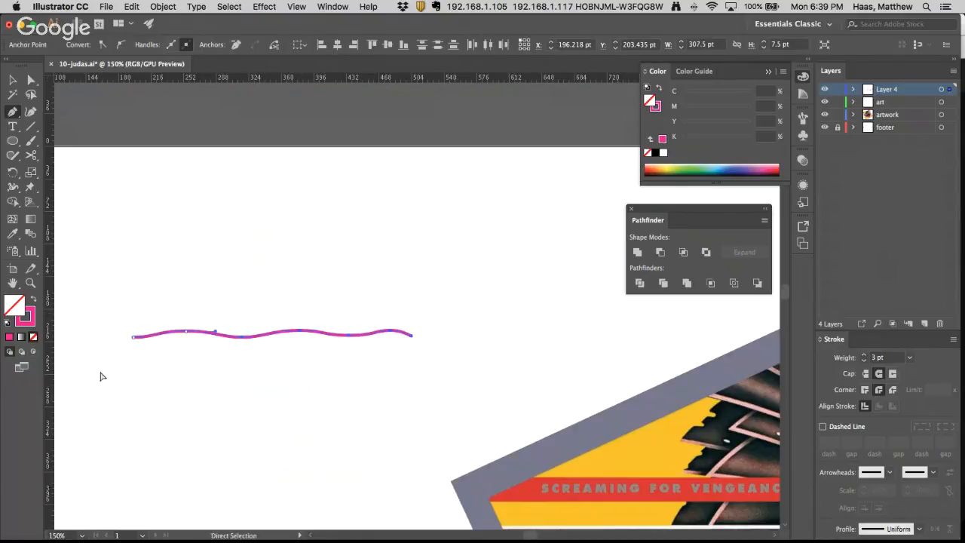
{"action": "key", "text": "Delete"}
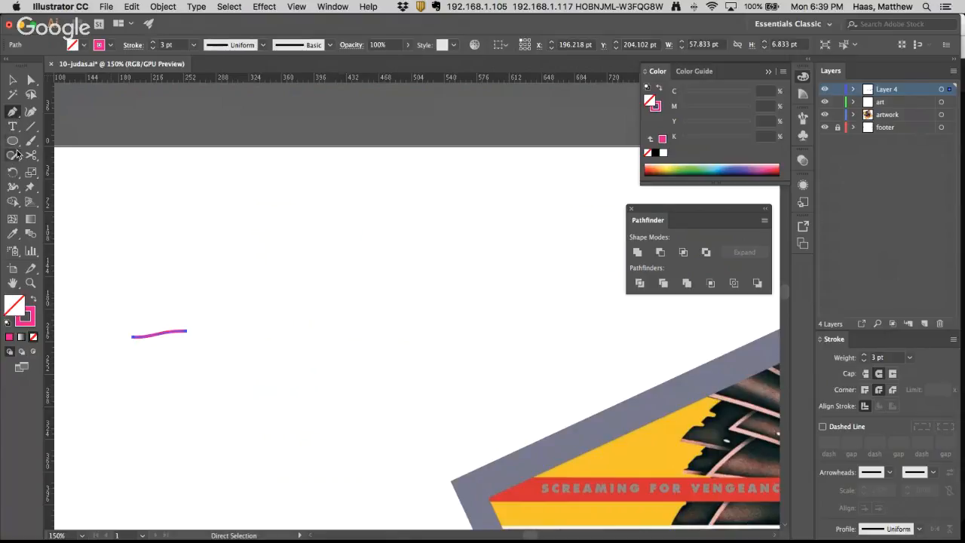
Reflect a copy of the short segment across its crest endpoint and join both halves into one symmetric hump
{"action": "left_click", "coordinate": [31, 172]}
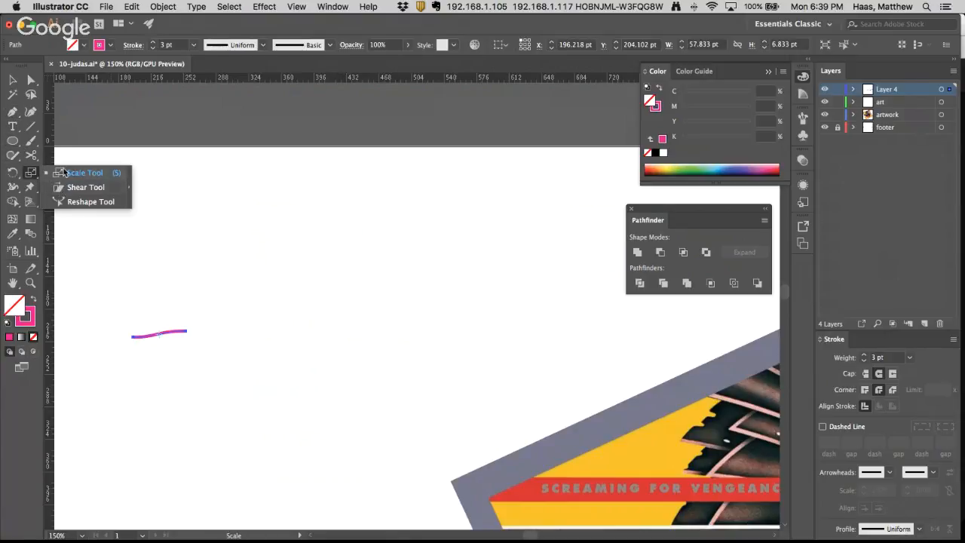
{"action": "left_click", "coordinate": [13, 172]}
{"action": "left_click", "coordinate": [82, 186]}
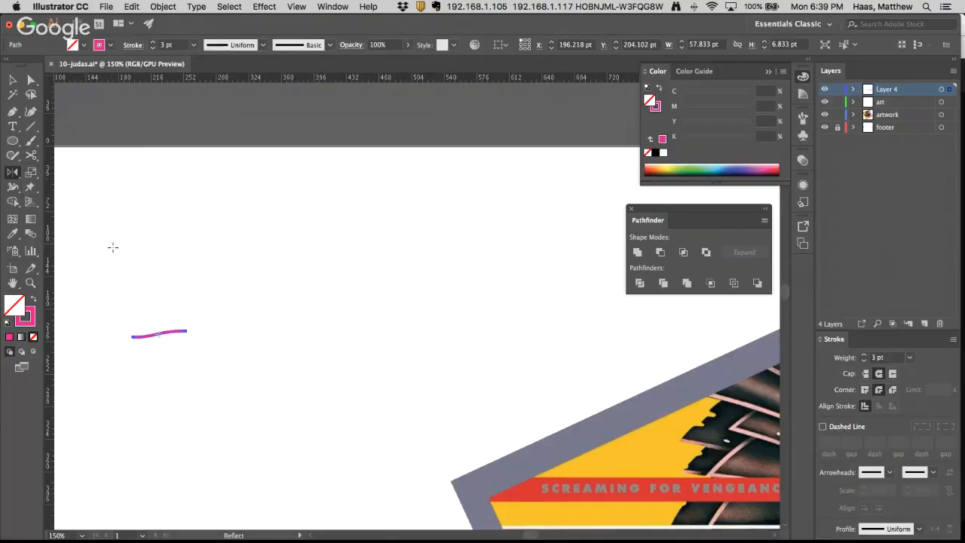
{"action": "left_click", "coordinate": [186, 331]}
{"action": "left_click_drag", "start_coordinate": [198, 333], "coordinate": [239, 336]}
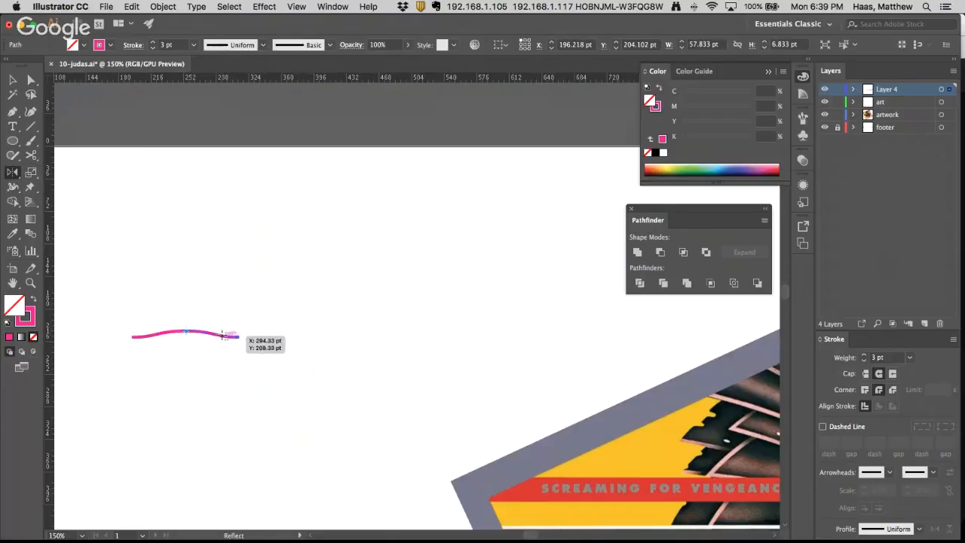
{"action": "left_click_drag", "start_coordinate": [189, 317], "coordinate": [179, 348]}
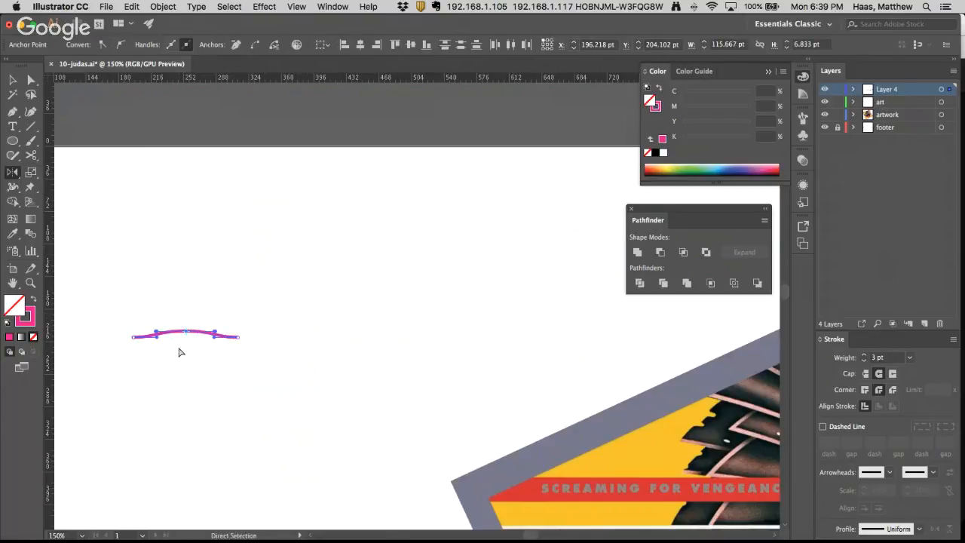
Reflect and join copies of the hump twice at its end trough, building a four-crest wave about 463 pt wide
{"action": "left_click", "coordinate": [176, 331], "text": "alt+super"}
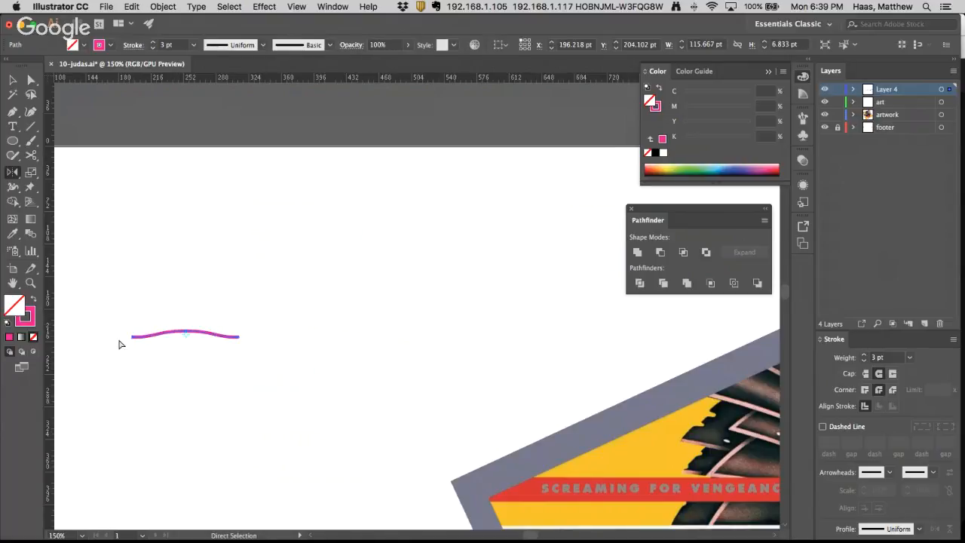
{"action": "left_click_drag", "start_coordinate": [134, 341], "coordinate": [220, 383]}
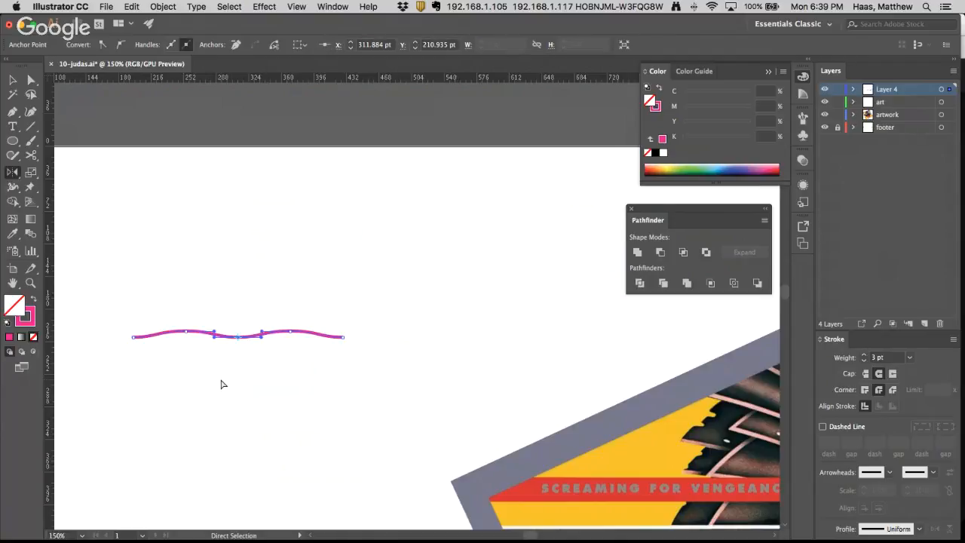
{"action": "key", "text": "super+j"}
{"action": "left_click_drag", "start_coordinate": [132, 341], "coordinate": [334, 365]}
{"action": "key", "text": "super+j"}
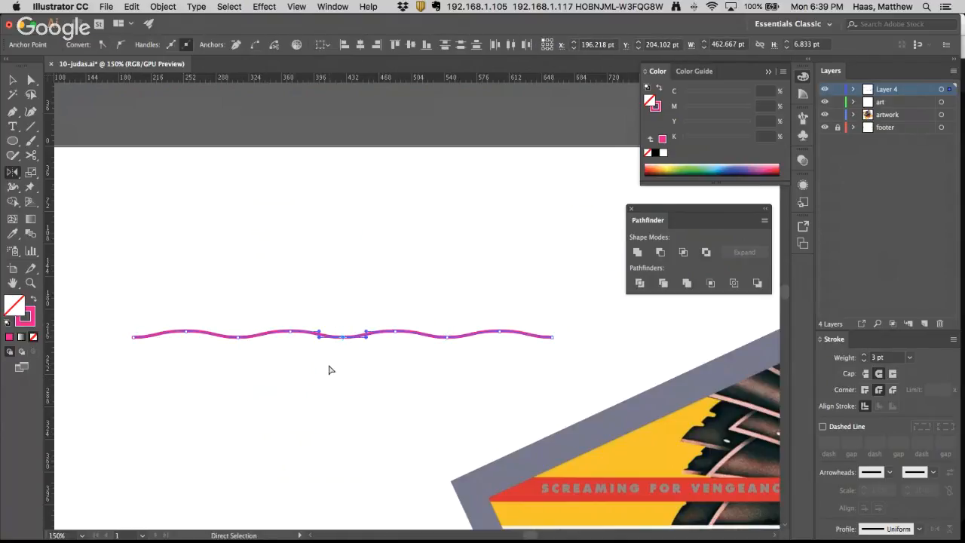
Move the four-crest wave onto the album cover's wavy stripe, at about X 541 pt, Y 535 pt
{"action": "key", "text": "z"}
{"action": "left_click_drag", "start_coordinate": [335, 319], "coordinate": [560, 518]}
{"action": "key", "text": "super+z"}
{"action": "key", "text": "super+0"}
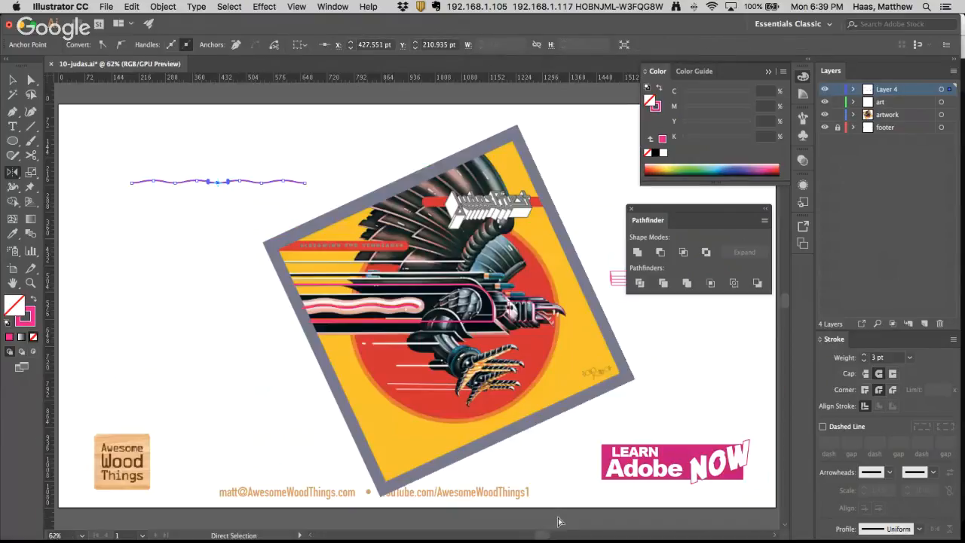
{"action": "left_click", "coordinate": [173, 269]}
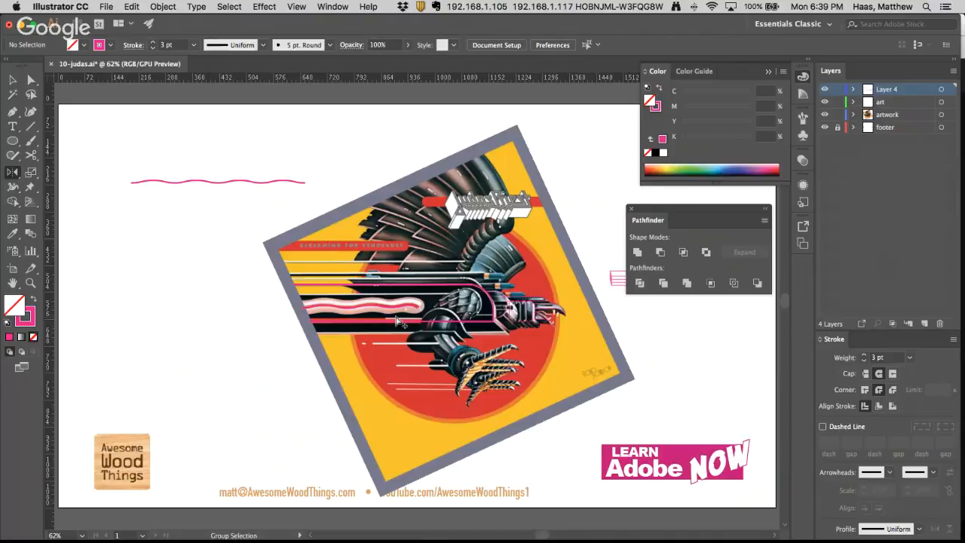
{"action": "left_click_drag", "start_coordinate": [220, 186], "coordinate": [349, 315]}
{"action": "key", "text": "super+space"}
{"action": "left_click_drag", "start_coordinate": [270, 253], "coordinate": [482, 369]}
{"action": "left_click_drag", "start_coordinate": [729, 445], "coordinate": [346, 352]}
{"action": "left_click_drag", "start_coordinate": [450, 369], "coordinate": [440, 340]}
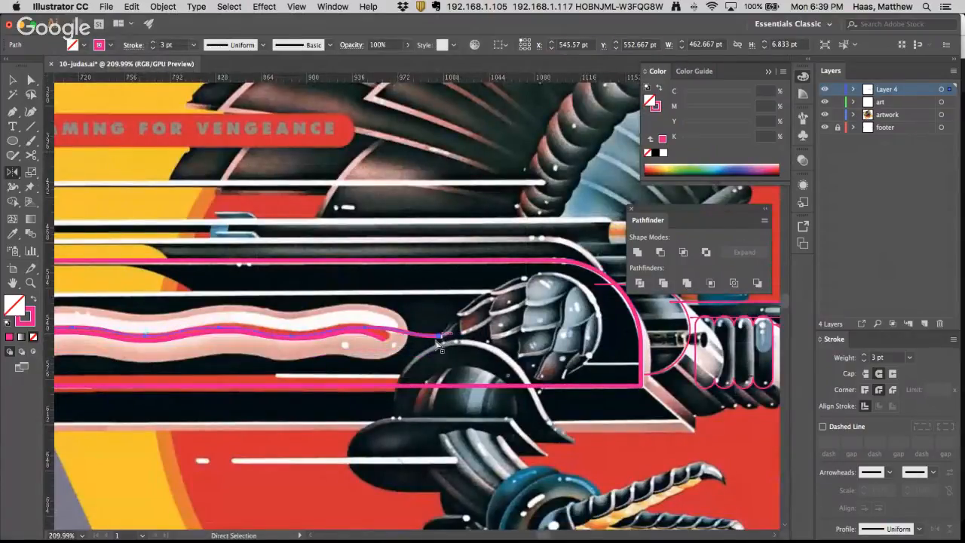
{"action": "scroll", "coordinate": [337, 370], "scroll_direction": "left", "scroll_amount": 1}
{"action": "scroll", "coordinate": [337, 370], "scroll_direction": "left", "scroll_amount": 2}
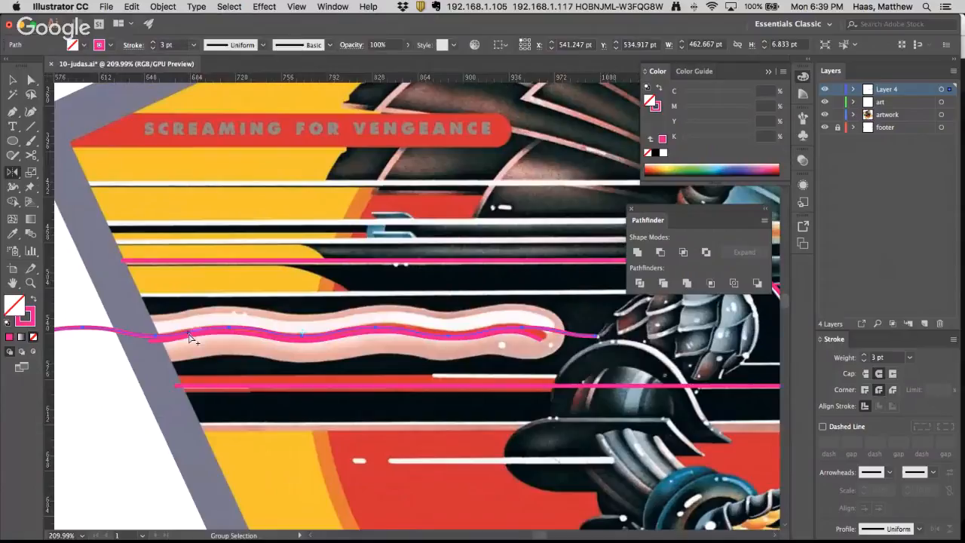
Delete the older wavy path on the stripe and nudge the new wave down 1 pt, to about Y 536 pt
{"action": "key", "text": "Delete"}
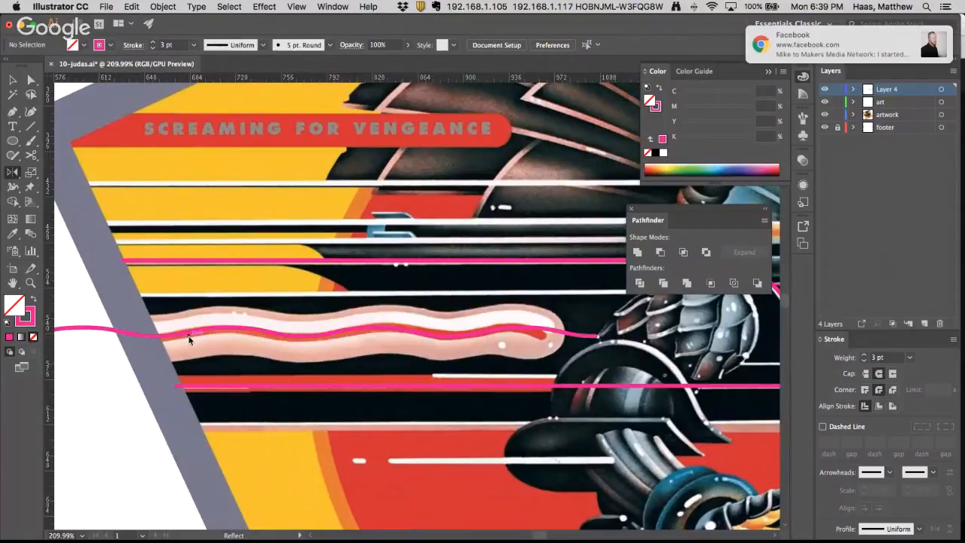
{"action": "left_click", "coordinate": [359, 330]}
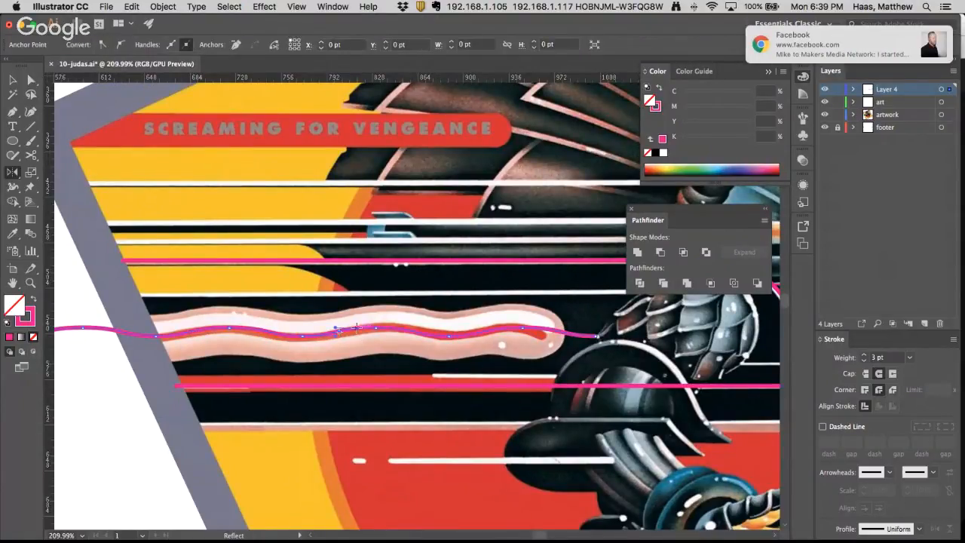
{"action": "left_click", "coordinate": [358, 331], "text": "alt+super"}
{"action": "key", "text": "Down"}
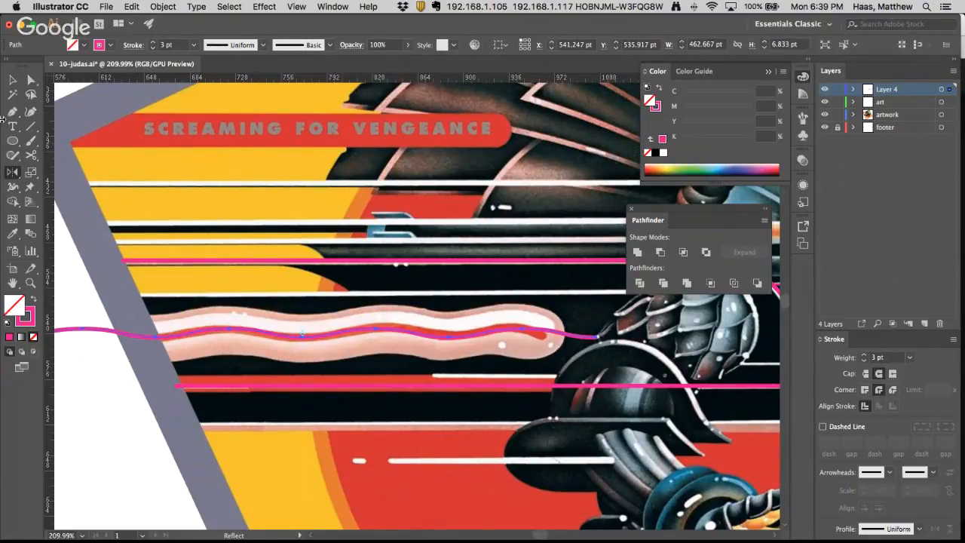
Cut the wave with Scissors near the red line's rounded end and delete the tail extending past the stripe
{"action": "left_click", "coordinate": [34, 156]}
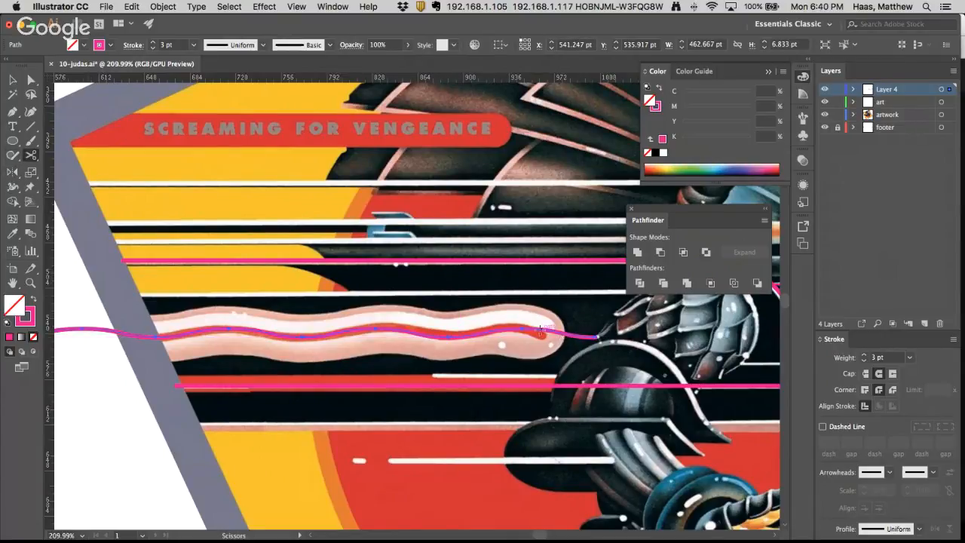
{"action": "left_click", "coordinate": [532, 329]}
{"action": "left_click", "coordinate": [553, 332], "text": "alt+super"}
{"action": "key", "text": "Delete"}
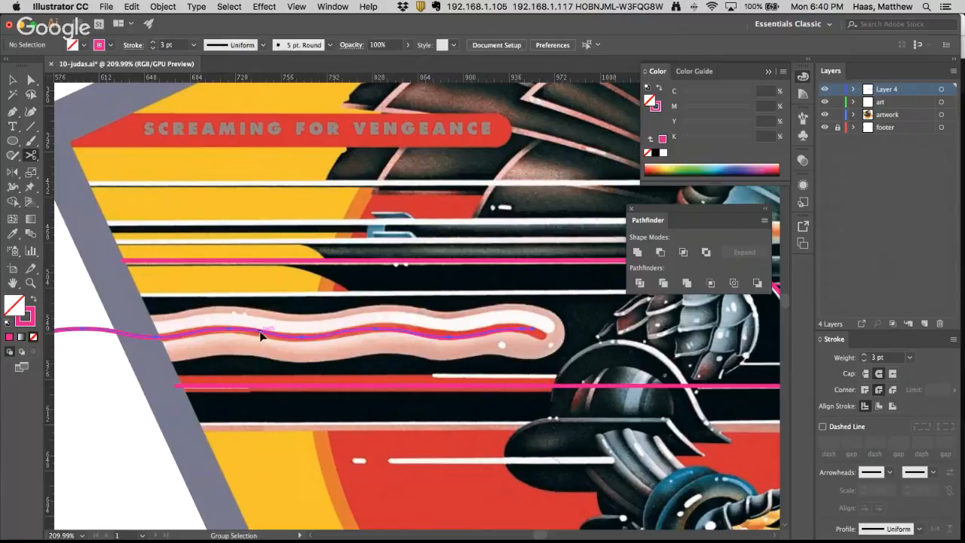
Set the wavy path's stroke weight to 36 pt to cover the pink stripe
{"action": "left_click", "coordinate": [261, 336]}
{"action": "left_click", "coordinate": [864, 356]}
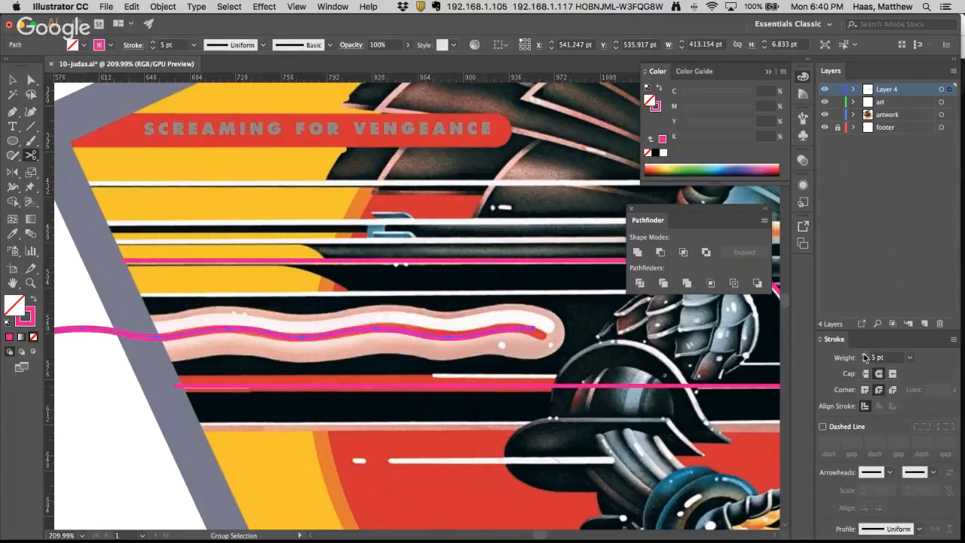
{"action": "left_click", "coordinate": [865, 356]}
{"action": "left_click", "coordinate": [864, 356]}
{"action": "left_click", "coordinate": [864, 356]}
{"action": "left_click", "coordinate": [864, 356]}
{"action": "left_click", "coordinate": [865, 356]}
{"action": "left_click", "coordinate": [865, 356]}
{"action": "left_click", "coordinate": [865, 356]}
{"action": "left_click", "coordinate": [865, 356]}
{"action": "left_click", "coordinate": [864, 356]}
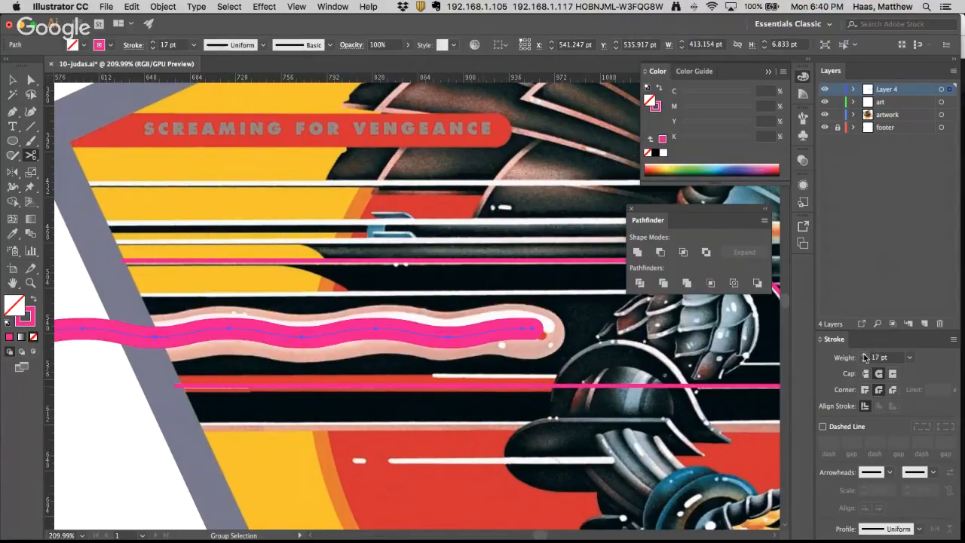
{"action": "left_click", "coordinate": [865, 356]}
{"action": "left_click", "coordinate": [864, 356]}
{"action": "left_click", "coordinate": [864, 356]}
{"action": "left_click", "coordinate": [865, 355]}
{"action": "left_click", "coordinate": [865, 355]}
{"action": "left_click", "coordinate": [864, 356]}
{"action": "left_click", "coordinate": [864, 356]}
{"action": "left_click", "coordinate": [865, 356]}
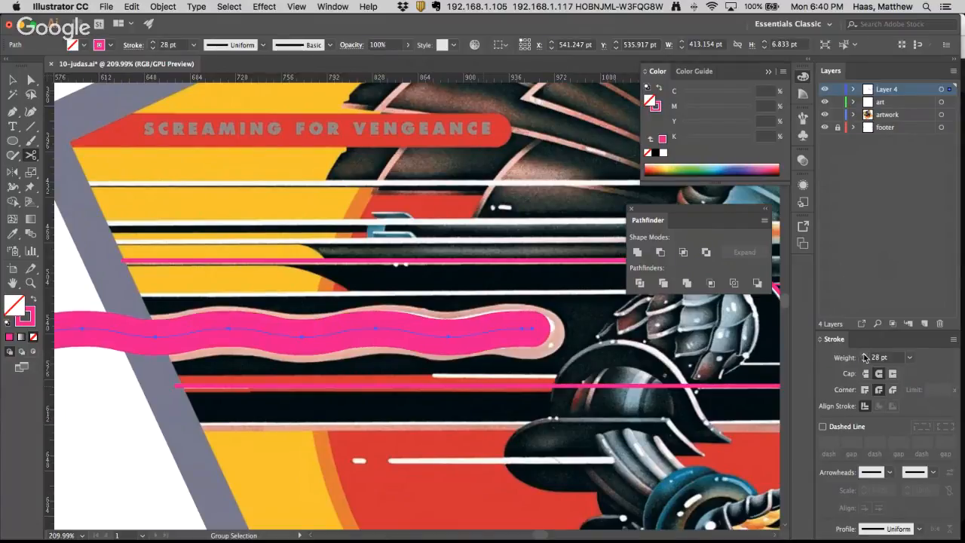
{"action": "left_click", "coordinate": [865, 356]}
{"action": "left_click", "coordinate": [864, 355]}
{"action": "left_click", "coordinate": [865, 355]}
{"action": "left_click", "coordinate": [864, 355]}
{"action": "left_click", "coordinate": [865, 356]}
{"action": "left_click", "coordinate": [865, 356]}
{"action": "left_click", "coordinate": [865, 355]}
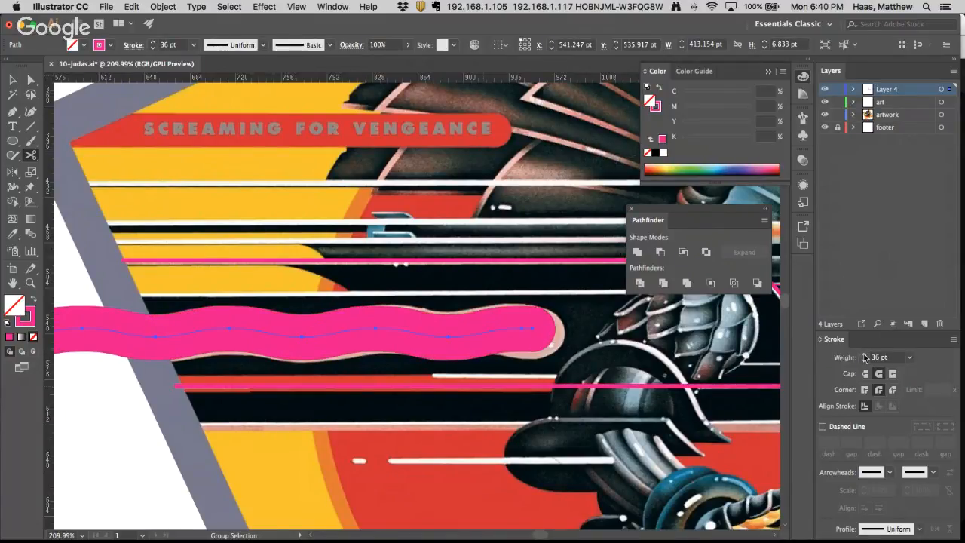
Nudge the thick wavy path 6 pt right and 1 pt down, to about X 547 pt, Y 537 pt
{"action": "key", "text": "Right"}
{"action": "key", "text": "Right"}
{"action": "key", "text": "Right"}
{"action": "key", "text": "Right"}
{"action": "key", "text": "Right"}
{"action": "key", "text": "Right"}
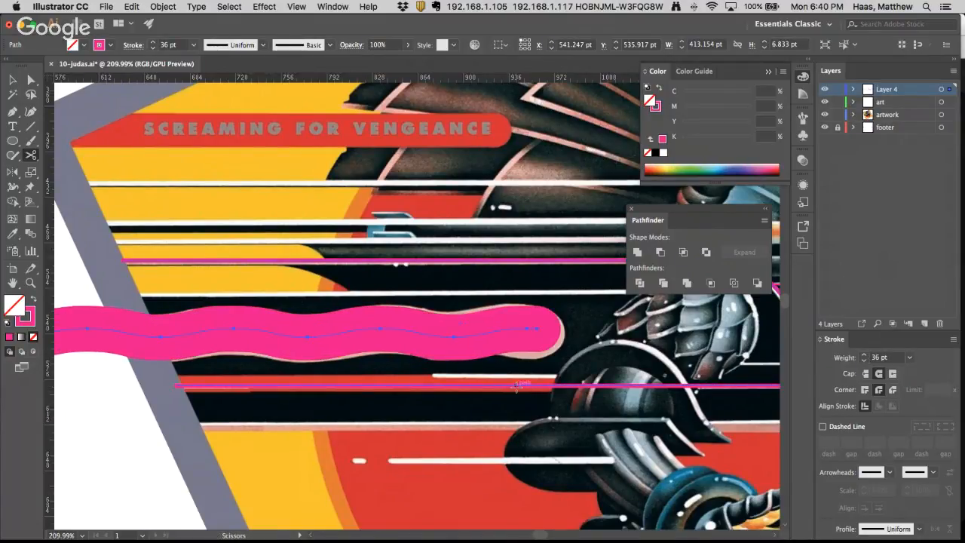
{"action": "key", "text": "Down"}
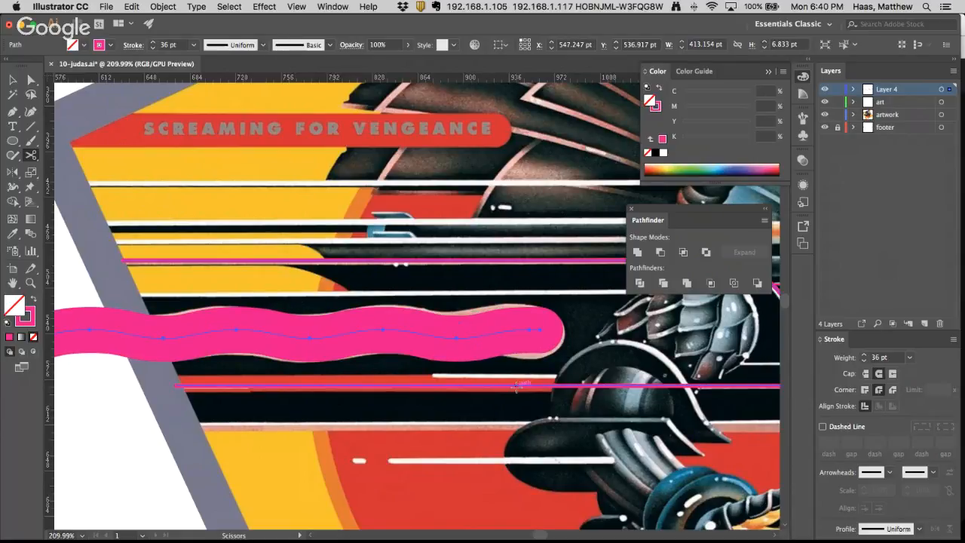
Copy the wavy path and convert its 36 pt stroke into a filled shape with Outline Stroke
{"action": "key", "text": "super+minus"}
{"action": "key", "text": "super+minus"}
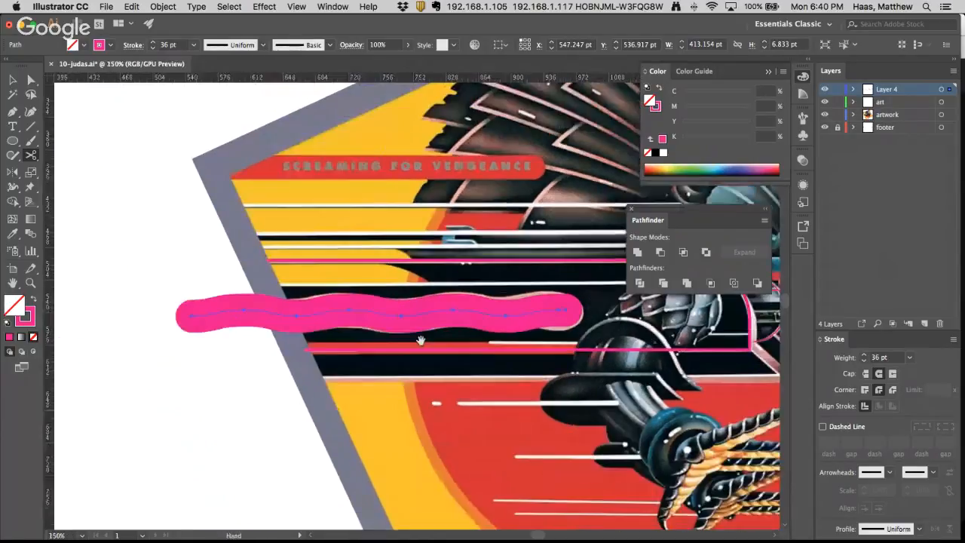
{"action": "key", "text": "super+minus"}
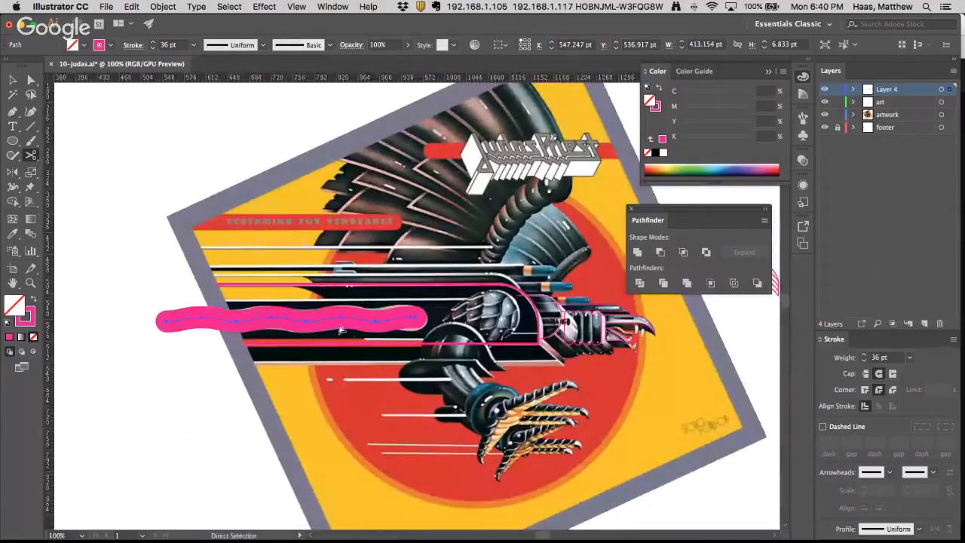
{"action": "left_click", "coordinate": [162, 6]}
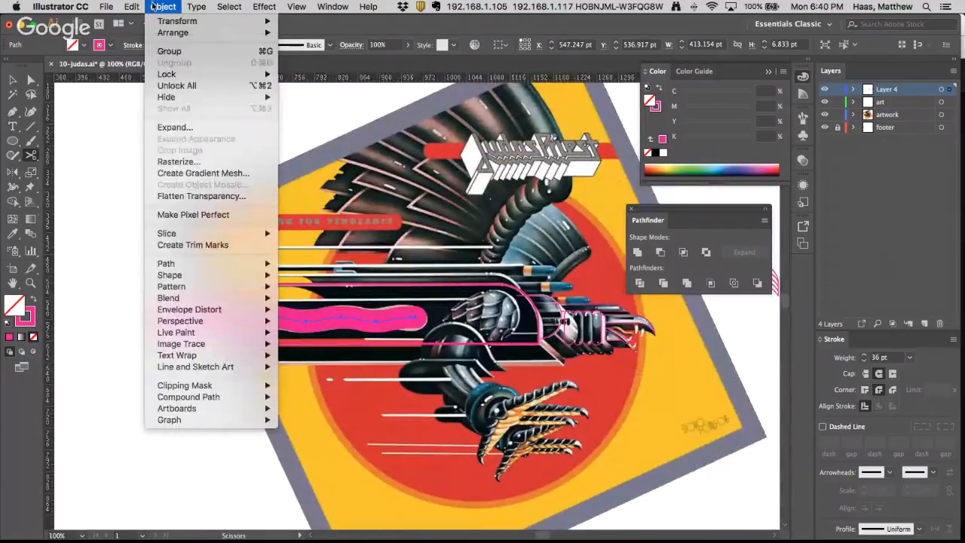
{"action": "mouse_move", "coordinate": [227, 263]}
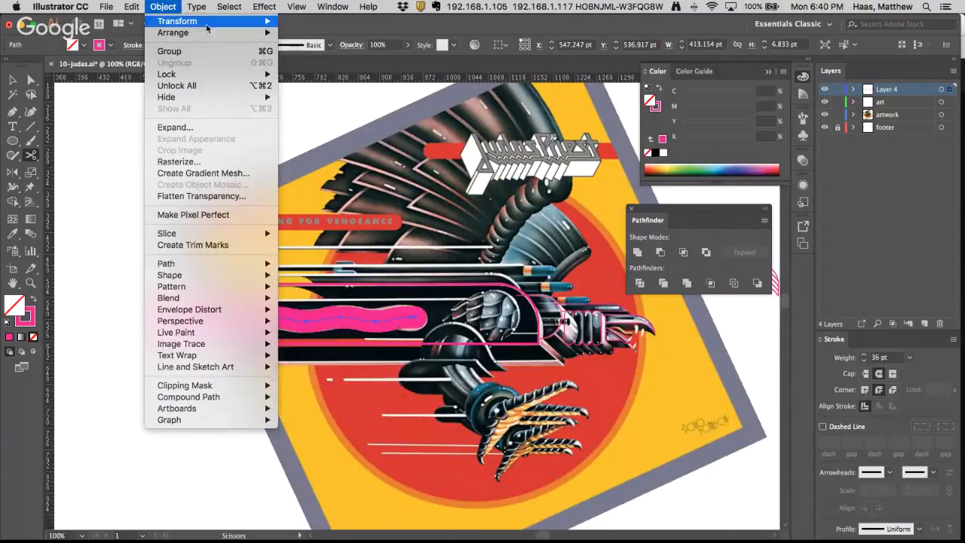
{"action": "left_click", "coordinate": [163, 6]}
{"action": "left_click", "coordinate": [132, 6]}
{"action": "left_click", "coordinate": [136, 68]}
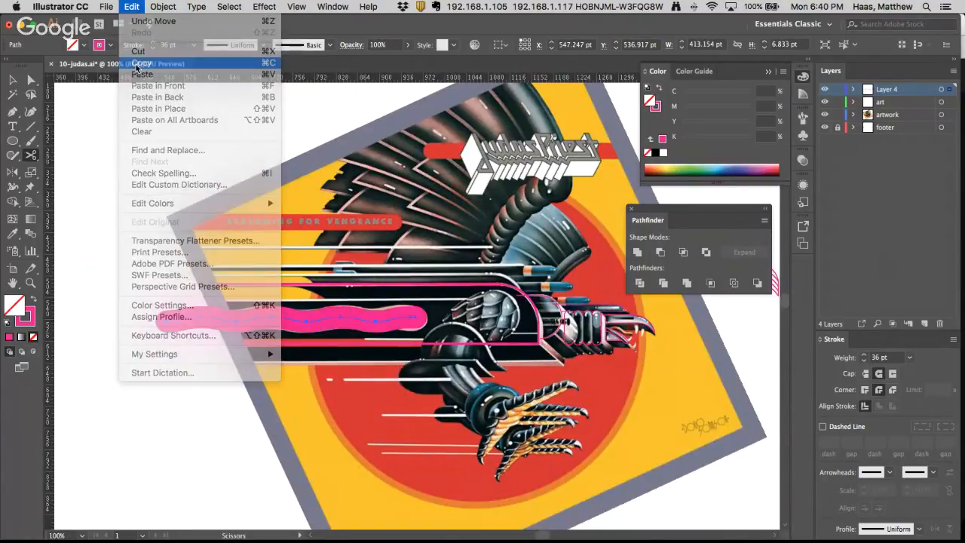
{"action": "left_click", "coordinate": [159, 7]}
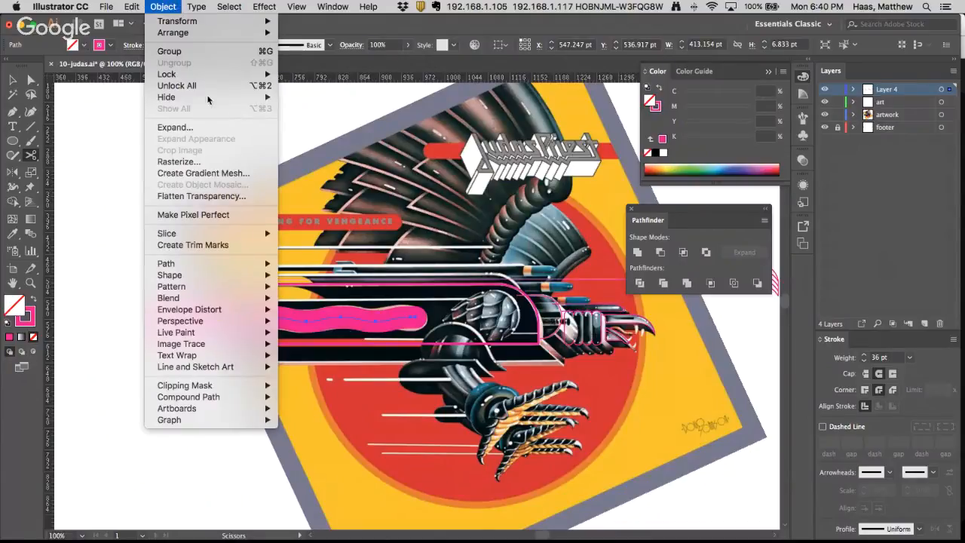
{"action": "mouse_move", "coordinate": [197, 265]}
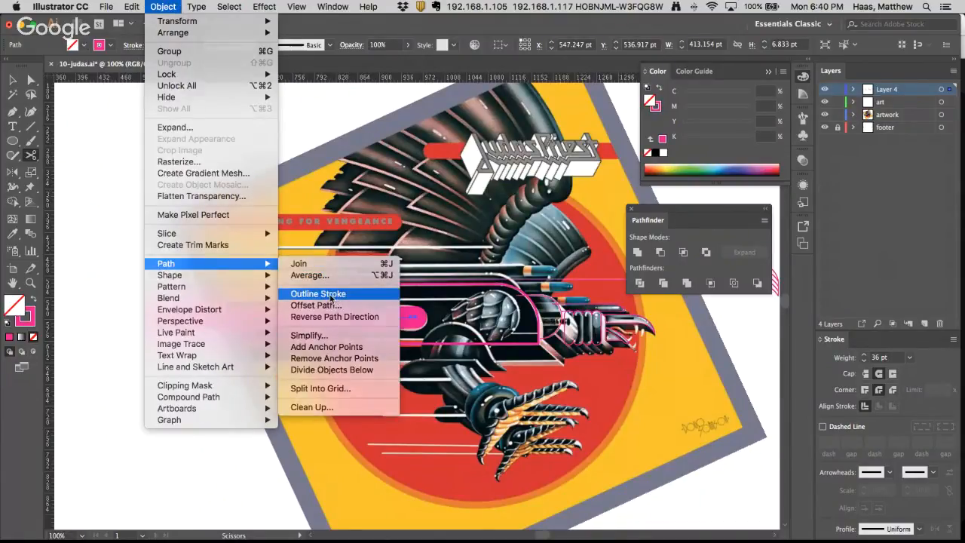
{"action": "left_click", "coordinate": [334, 299]}
Restyle the outlined wave shape with the Eyedropper to no fill and a thin 0.935 pt magenta stroke
{"action": "left_click", "coordinate": [346, 317], "text": "super"}
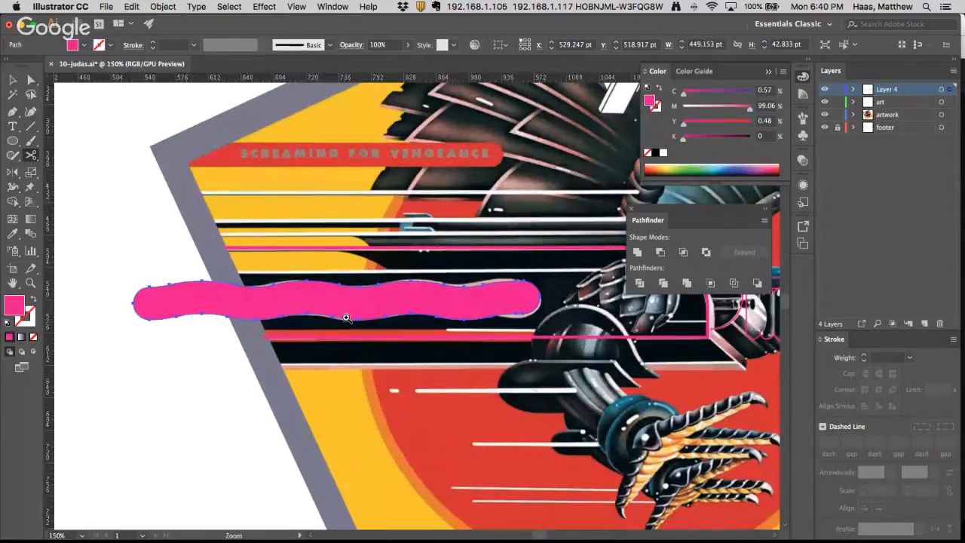
{"action": "left_click", "coordinate": [346, 318], "text": "super"}
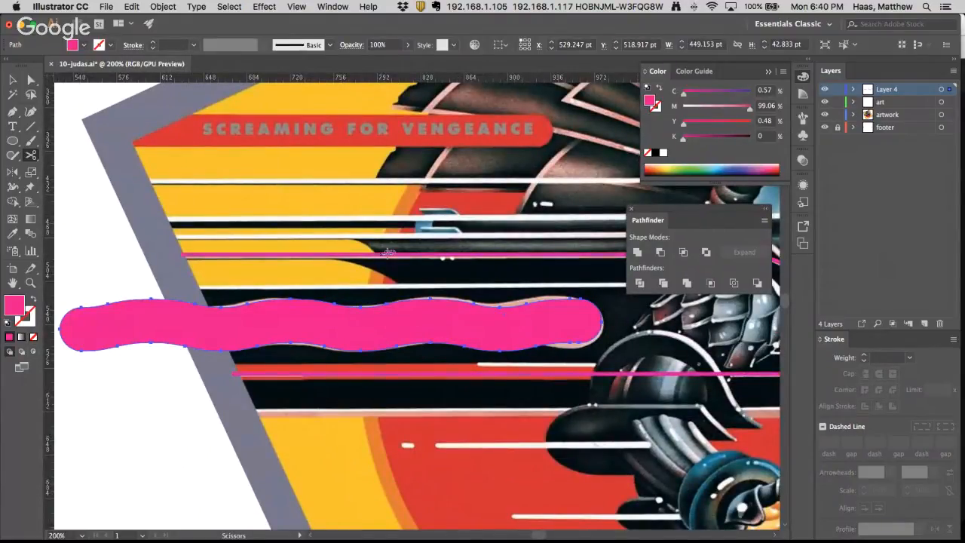
{"action": "left_click", "coordinate": [12, 233]}
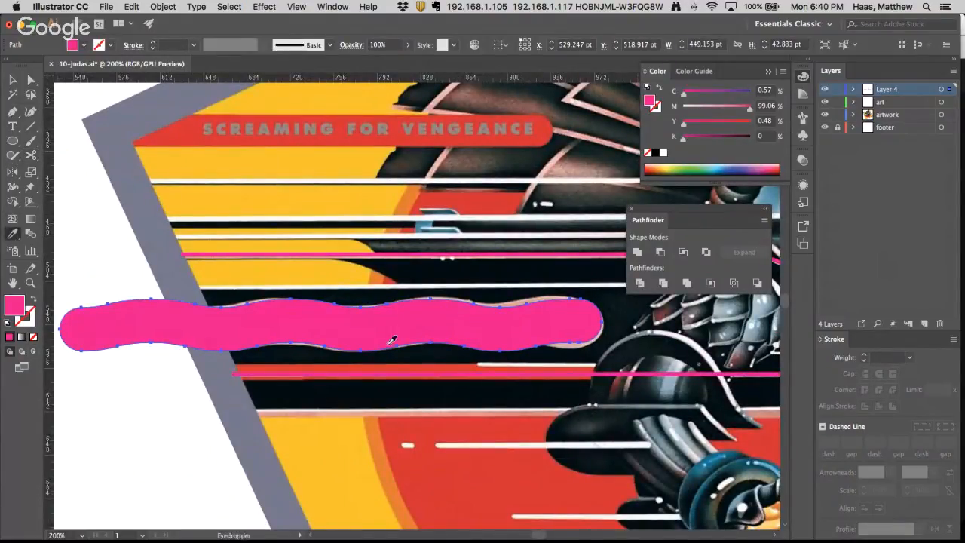
{"action": "scroll", "coordinate": [390, 335], "scroll_direction": "right", "scroll_amount": 5}
{"action": "scroll", "coordinate": [390, 340], "scroll_direction": "right", "scroll_amount": 1}
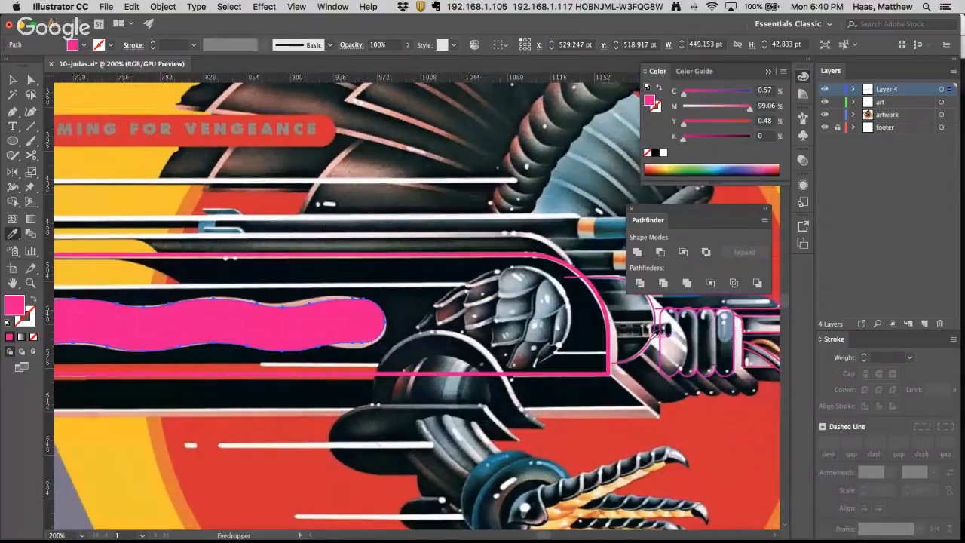
{"action": "left_click", "coordinate": [266, 307]}
{"action": "scroll", "coordinate": [267, 305], "scroll_direction": "left", "scroll_amount": 5}
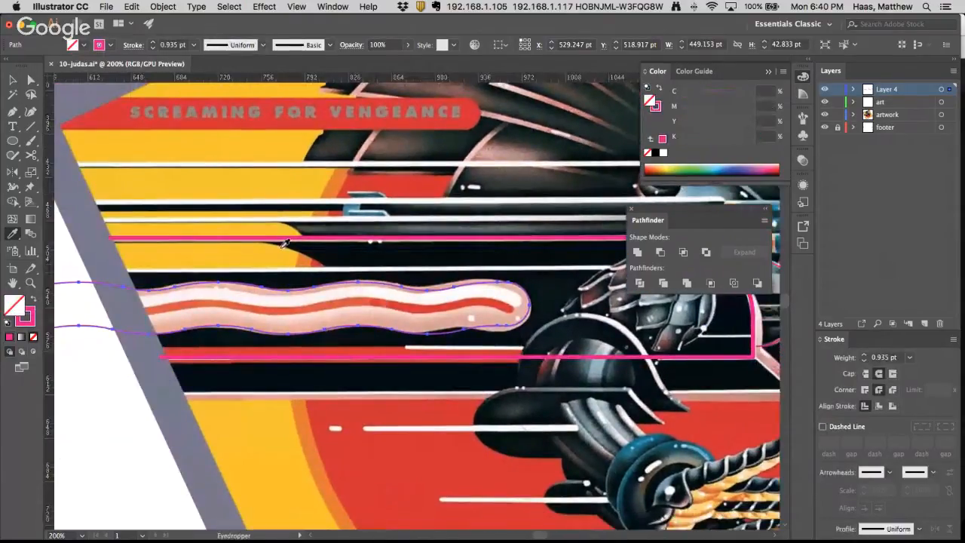
Paste the copied wavy path in front and reduce its stroke weight to 15 pt
{"action": "left_click", "coordinate": [131, 6]}
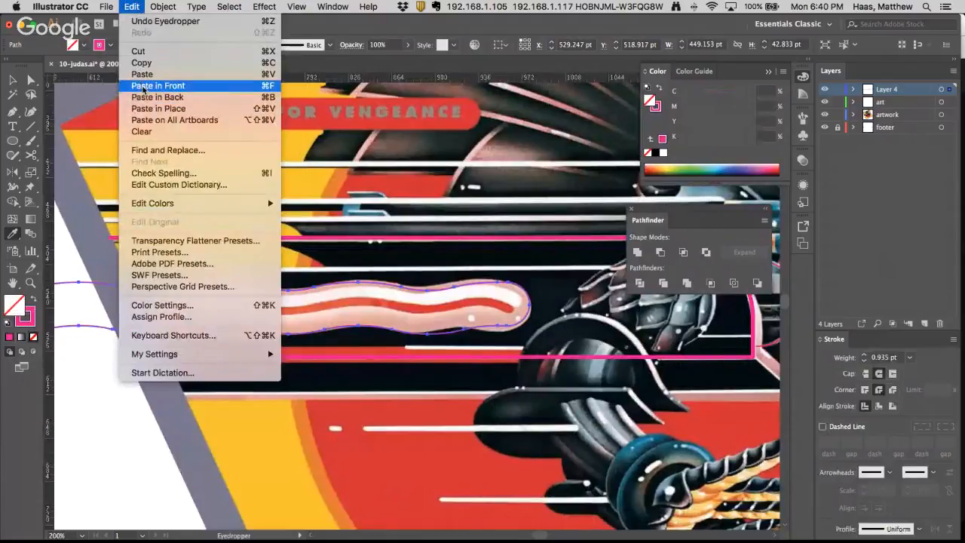
{"action": "left_click", "coordinate": [144, 86]}
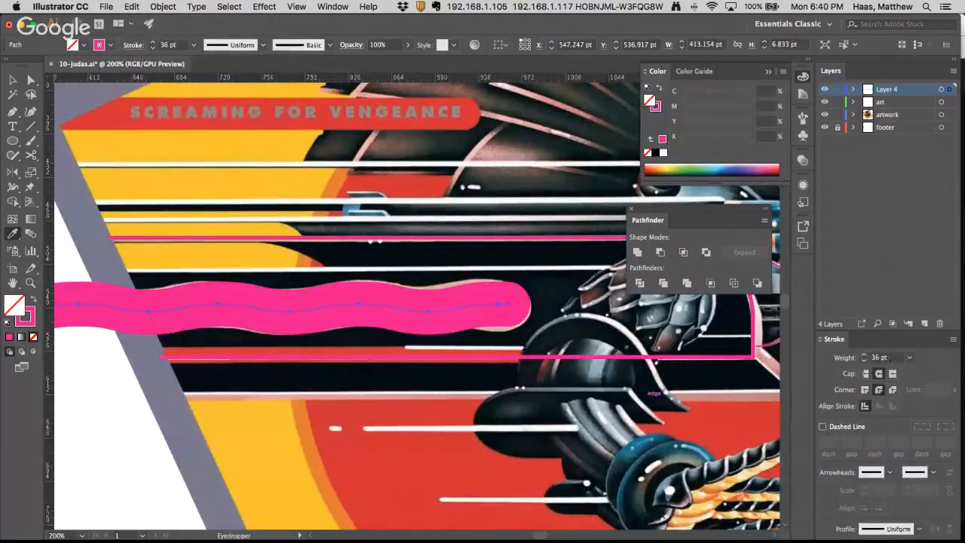
{"action": "left_click", "coordinate": [865, 360]}
{"action": "left_click", "coordinate": [865, 361]}
{"action": "left_click", "coordinate": [864, 360]}
{"action": "left_click", "coordinate": [865, 360]}
{"action": "left_click", "coordinate": [865, 360]}
{"action": "left_click", "coordinate": [865, 361]}
{"action": "left_click", "coordinate": [864, 360]}
{"action": "left_click", "coordinate": [865, 360]}
{"action": "left_click", "coordinate": [865, 360]}
{"action": "left_click", "coordinate": [865, 360]}
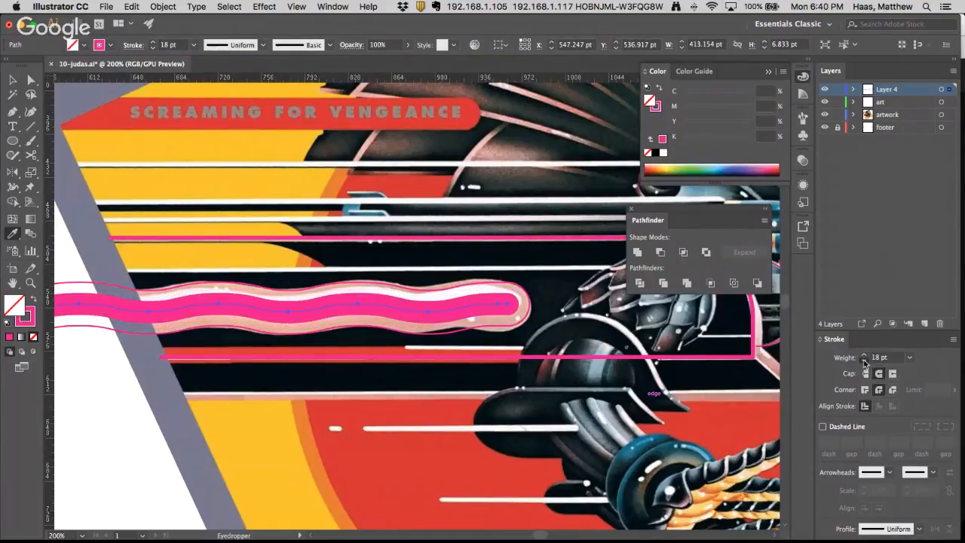
{"action": "left_click", "coordinate": [864, 360]}
{"action": "left_click", "coordinate": [865, 360]}
{"action": "left_click", "coordinate": [865, 360]}
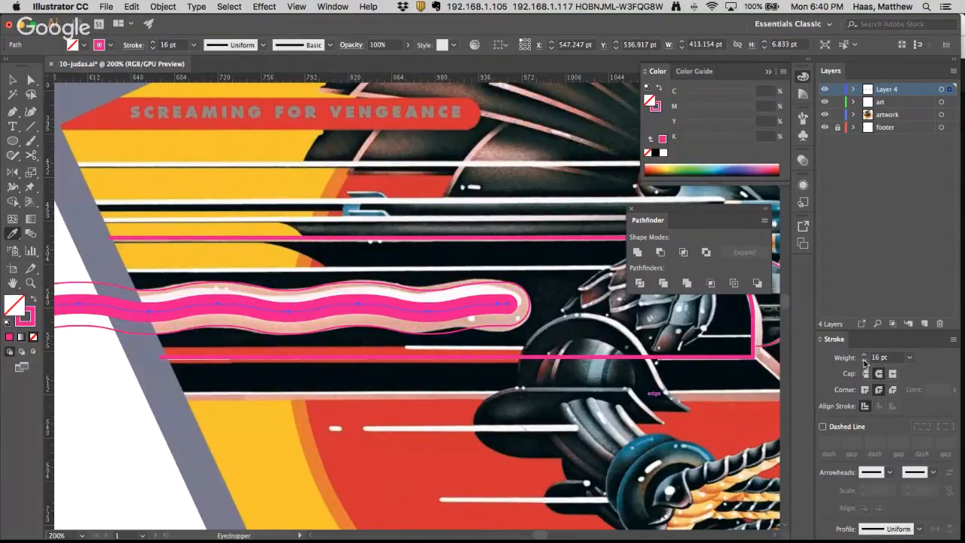
{"action": "left_click", "coordinate": [865, 360]}
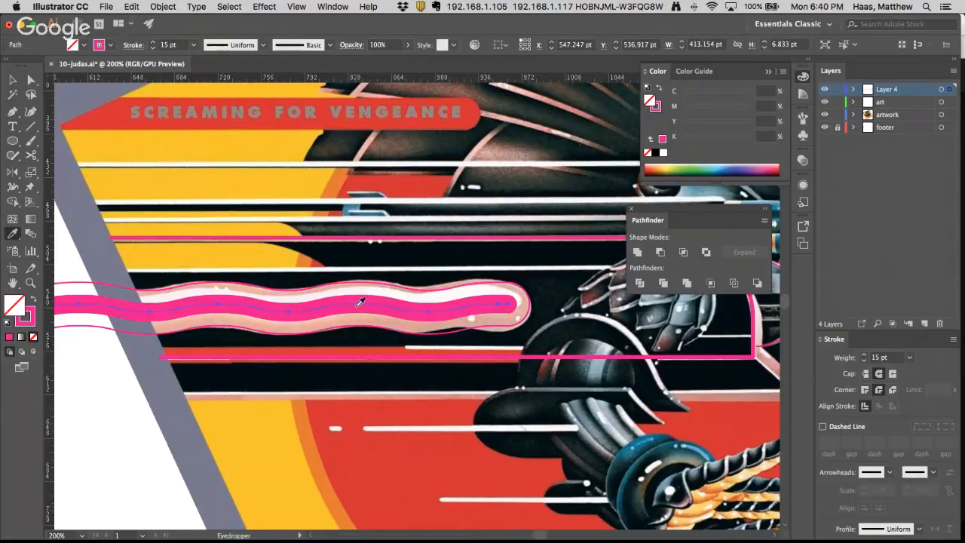
Move the 15 pt wave up about 5.5 pt onto the white band and turn it into a thin magenta outline using Outline Stroke and the Eyedropper
{"action": "left_click_drag", "start_coordinate": [357, 306], "coordinate": [358, 300]}
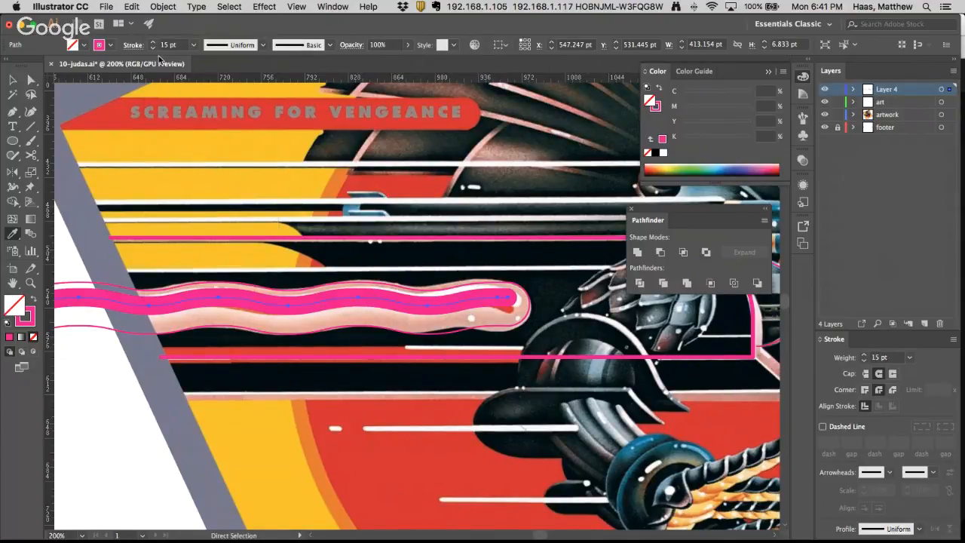
{"action": "left_click", "coordinate": [163, 7]}
{"action": "mouse_move", "coordinate": [187, 264]}
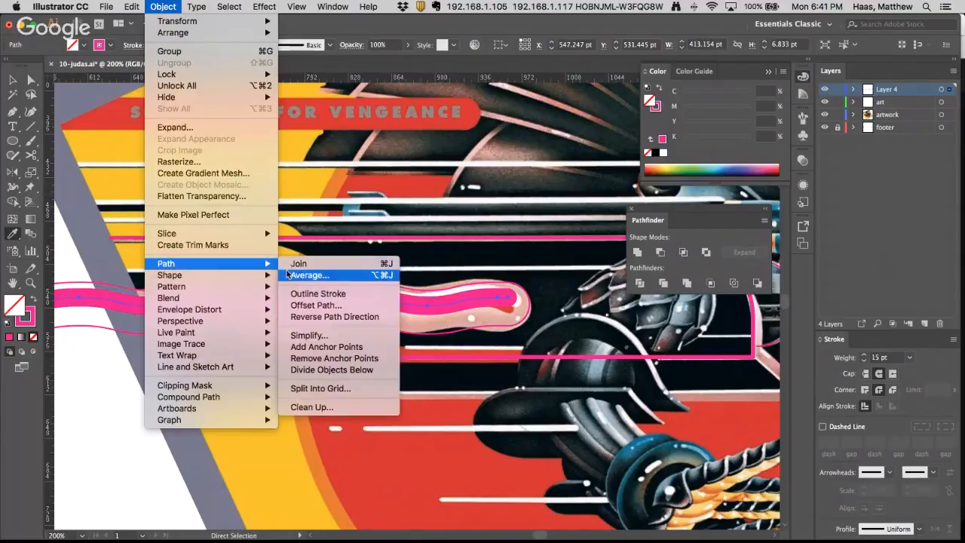
{"action": "left_click", "coordinate": [328, 296]}
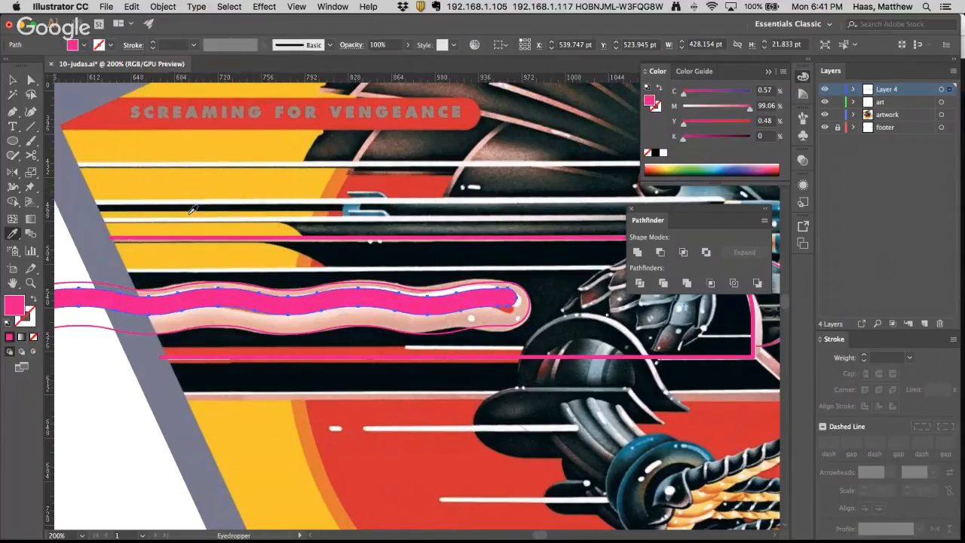
{"action": "left_click", "coordinate": [503, 290]}
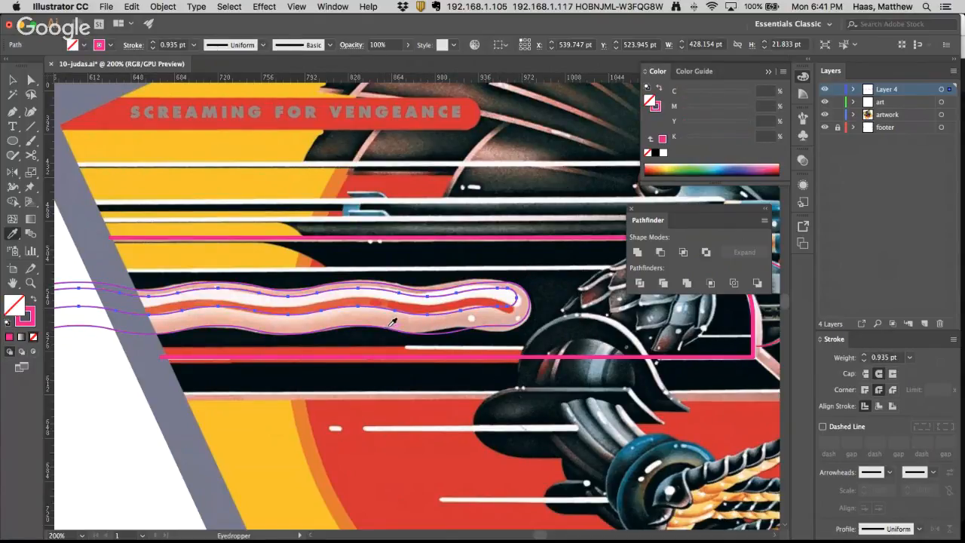
Paste another copy of the wavy path in front and set its stroke weight to 6 pt for the red line
{"action": "left_click", "coordinate": [133, 6]}
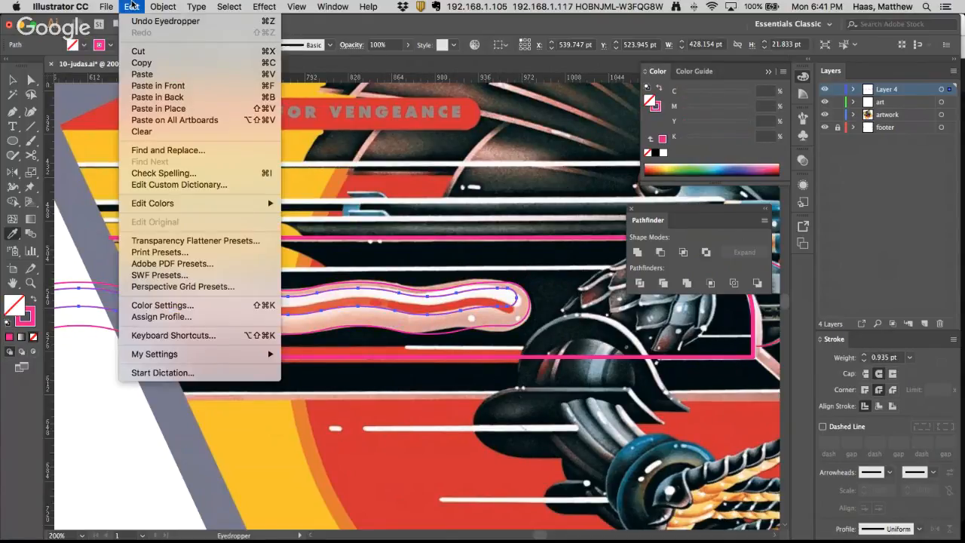
{"action": "left_click", "coordinate": [149, 76]}
{"action": "key", "text": "super+z"}
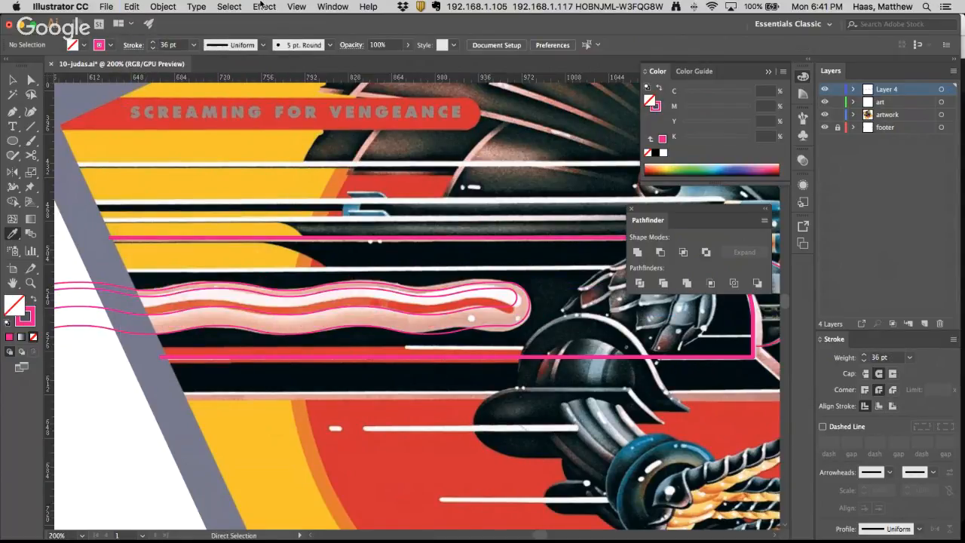
{"action": "left_click", "coordinate": [160, 6]}
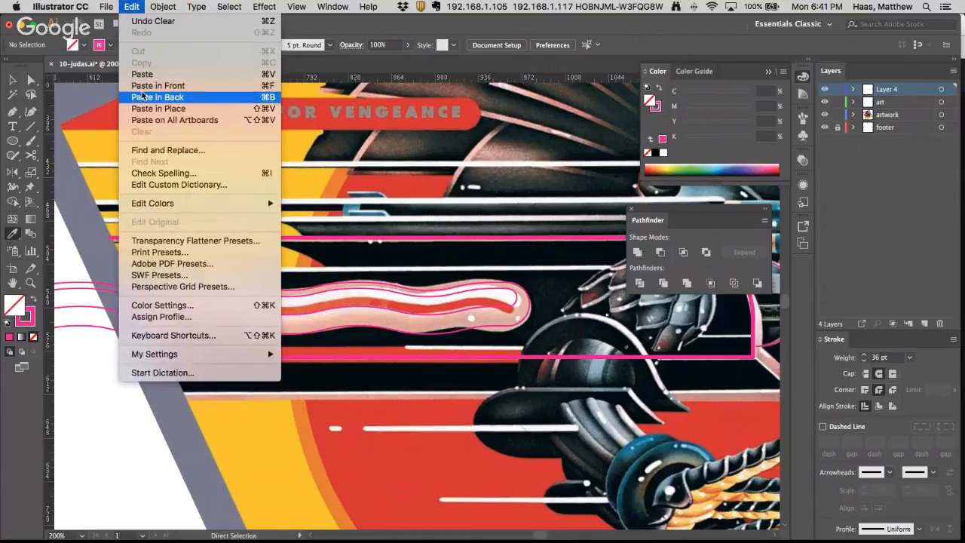
{"action": "left_click", "coordinate": [151, 87]}
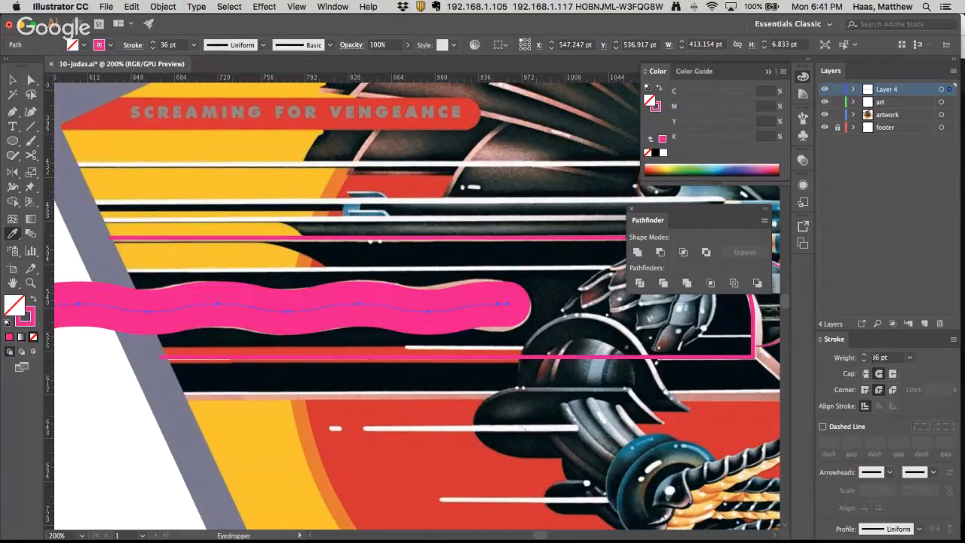
{"action": "left_click", "coordinate": [880, 359]}
{"action": "type", "text": "5"}
{"action": "key", "text": "Return"}
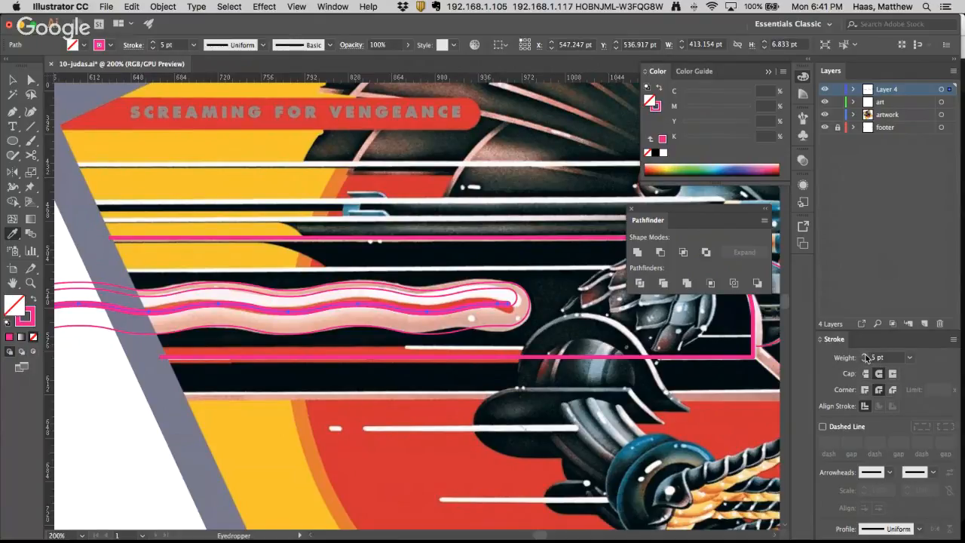
{"action": "left_click", "coordinate": [865, 354]}
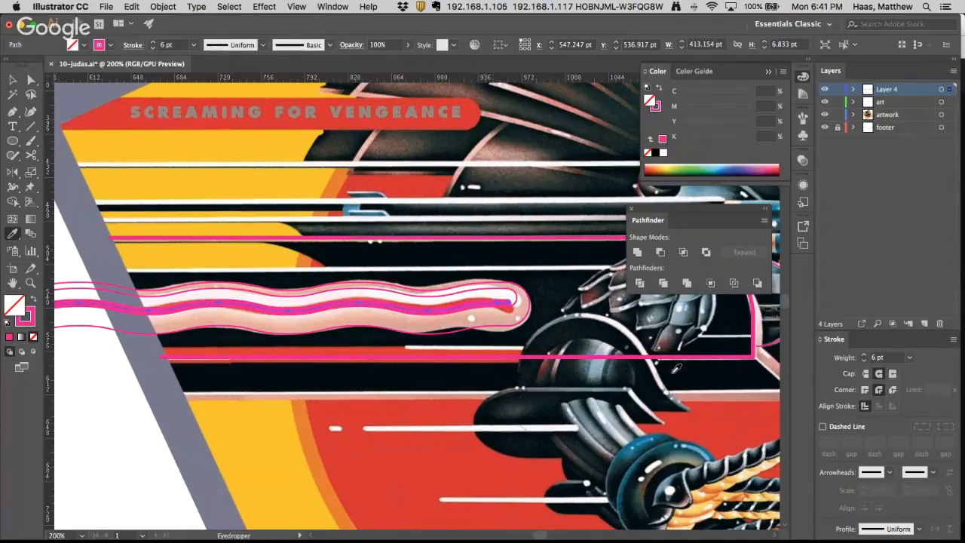
Nudge the 6 pt wave up 2 pt to about Y 534.9 pt and convert its stroke into a filled shape with Outline Stroke
{"action": "key", "text": "Up"}
{"action": "key", "text": "Up"}
{"action": "key", "text": "Up"}
{"action": "key", "text": "Up"}
{"action": "key", "text": "a"}
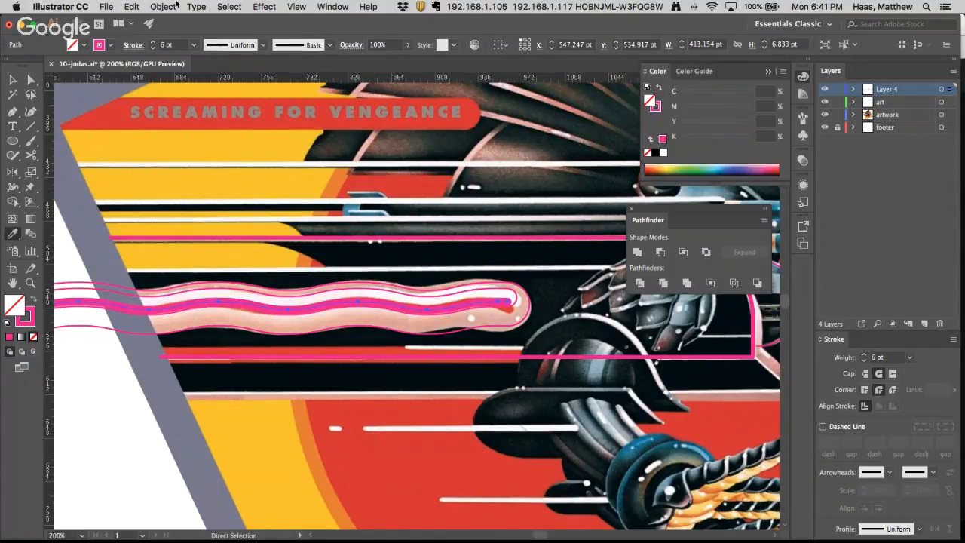
{"action": "left_click", "coordinate": [131, 6]}
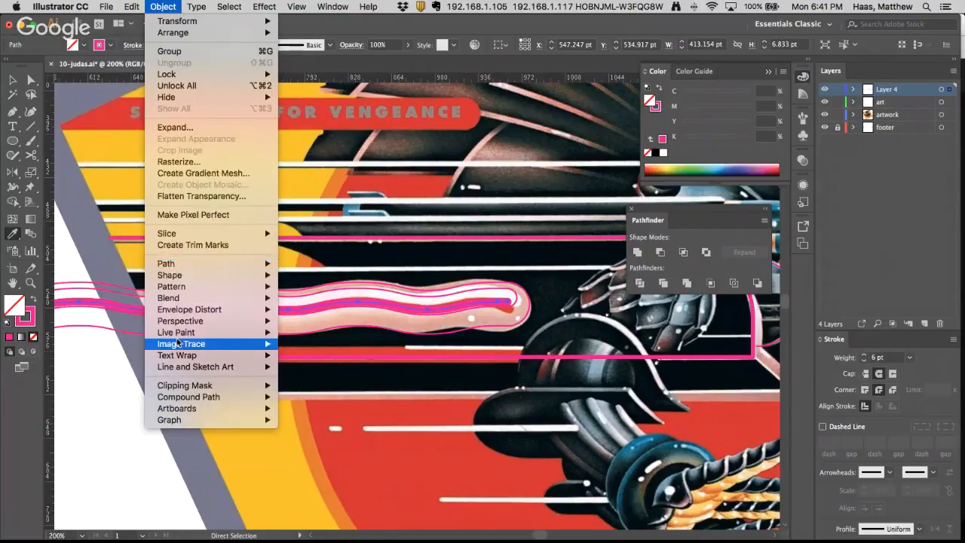
{"action": "mouse_move", "coordinate": [256, 263]}
{"action": "left_click", "coordinate": [318, 298]}
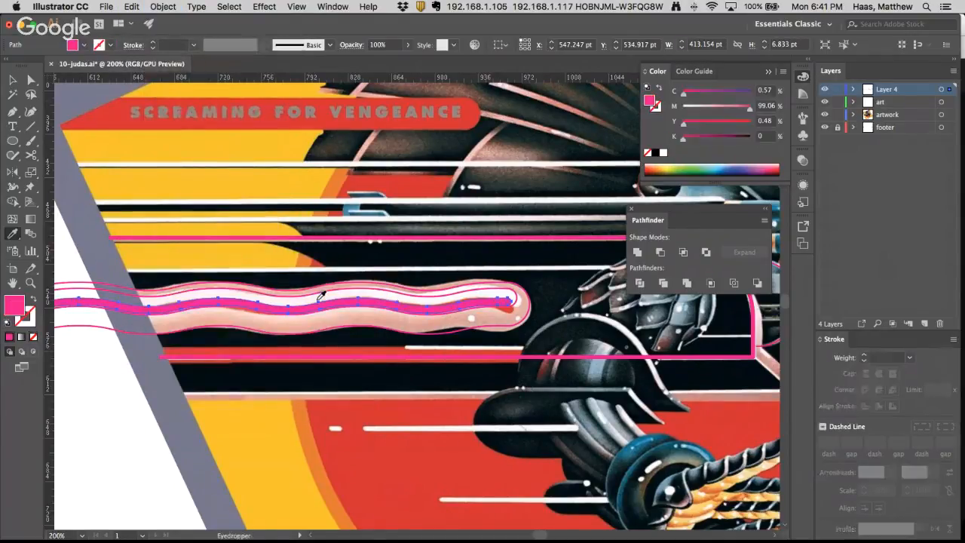
Nudge the narrow wave shape down 1 pt over the red line and give it the 0.935 pt magenta stroke without fill
{"action": "key", "text": "i"}
{"action": "key", "text": "super+space"}
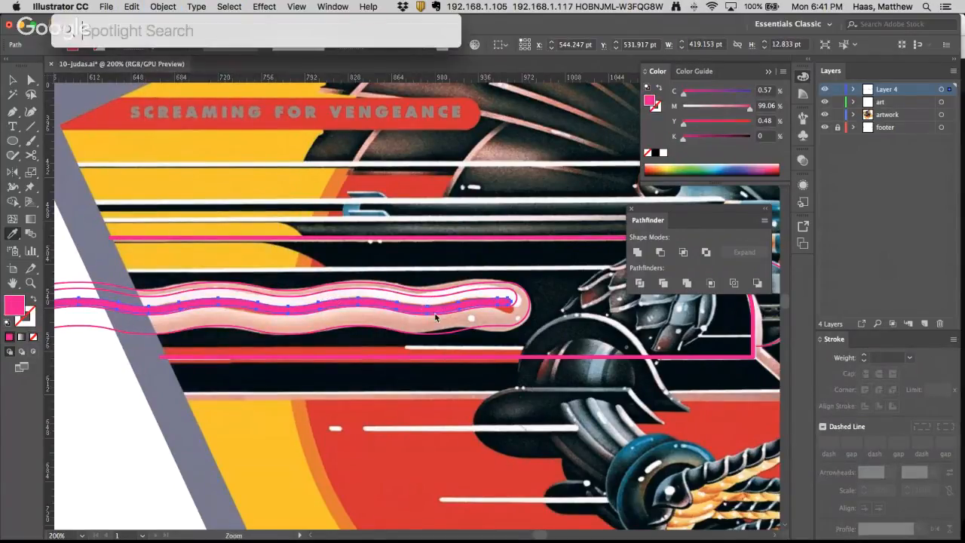
{"action": "left_click", "coordinate": [436, 317], "text": "super"}
{"action": "double_click", "coordinate": [440, 299], "text": "super"}
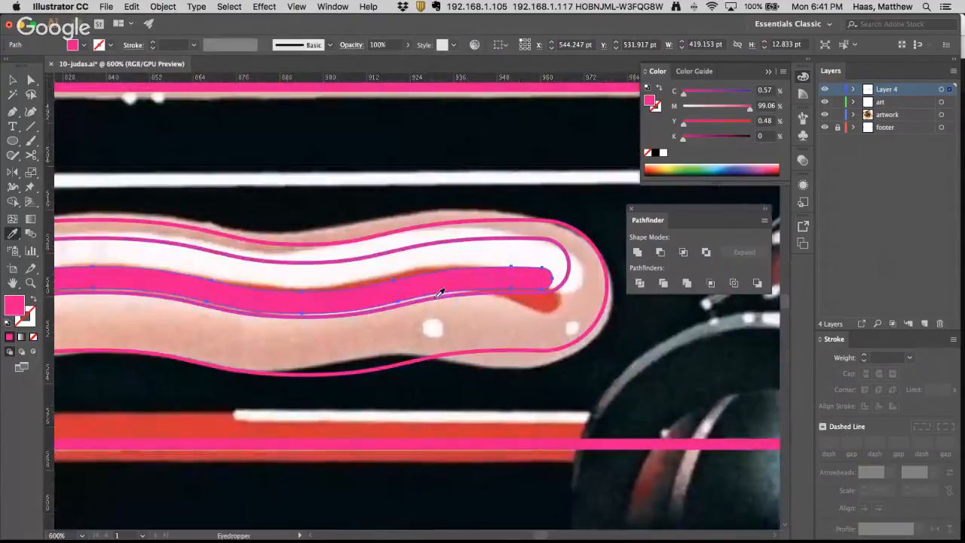
{"action": "key", "text": "Down"}
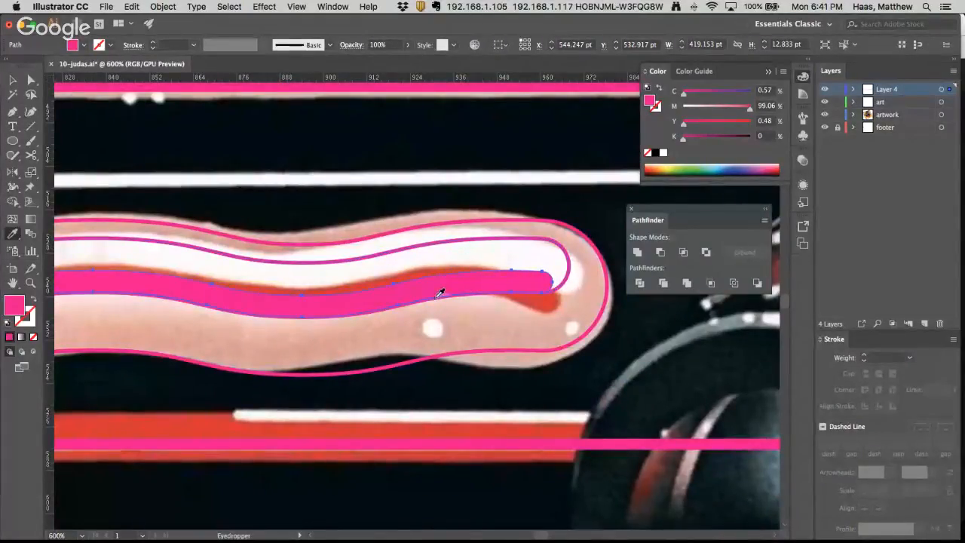
{"action": "key", "text": "a"}
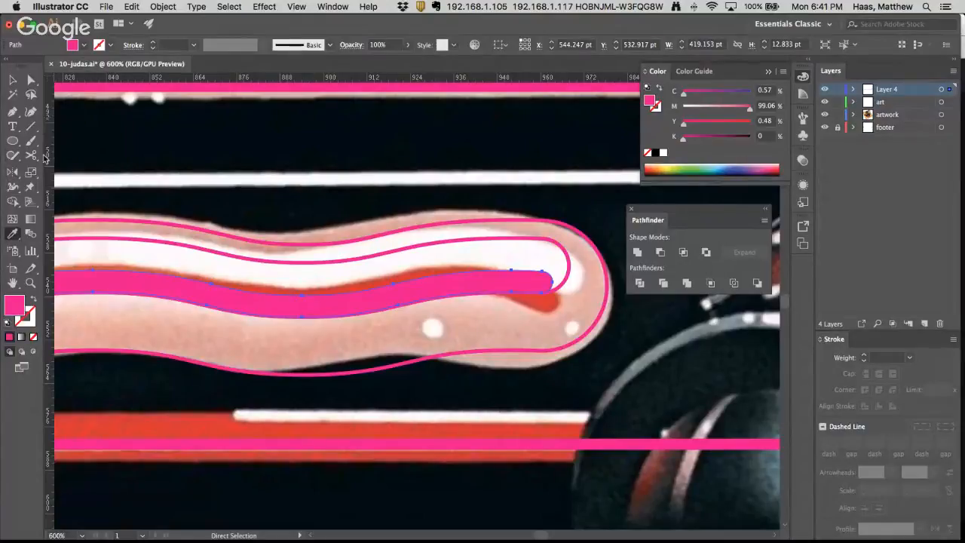
{"action": "left_click", "coordinate": [458, 237]}
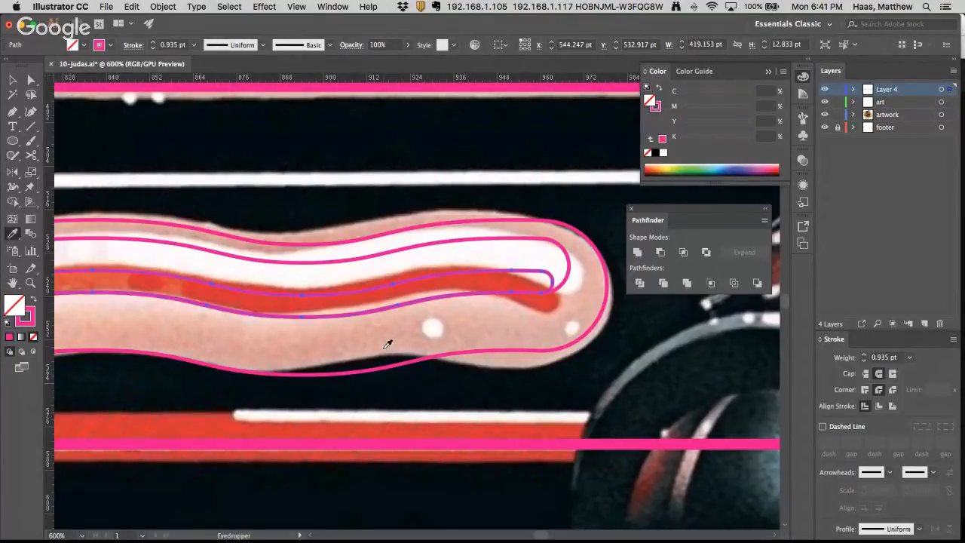
Shift the narrow wave outline slightly to about X 544 pt, Y 533.1 pt and check its fit along the red line
{"action": "key", "text": "a"}
{"action": "left_click_drag", "start_coordinate": [393, 284], "coordinate": [399, 308]}
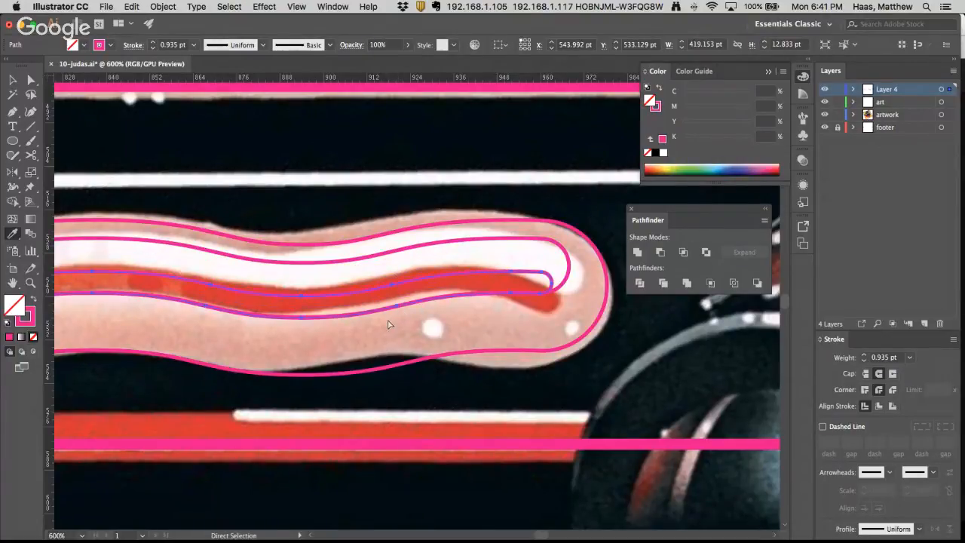
{"action": "key", "text": "i"}
{"action": "scroll", "coordinate": [279, 337], "scroll_direction": "left", "scroll_amount": 5}
{"action": "scroll", "coordinate": [279, 337], "scroll_direction": "left", "scroll_amount": 5}
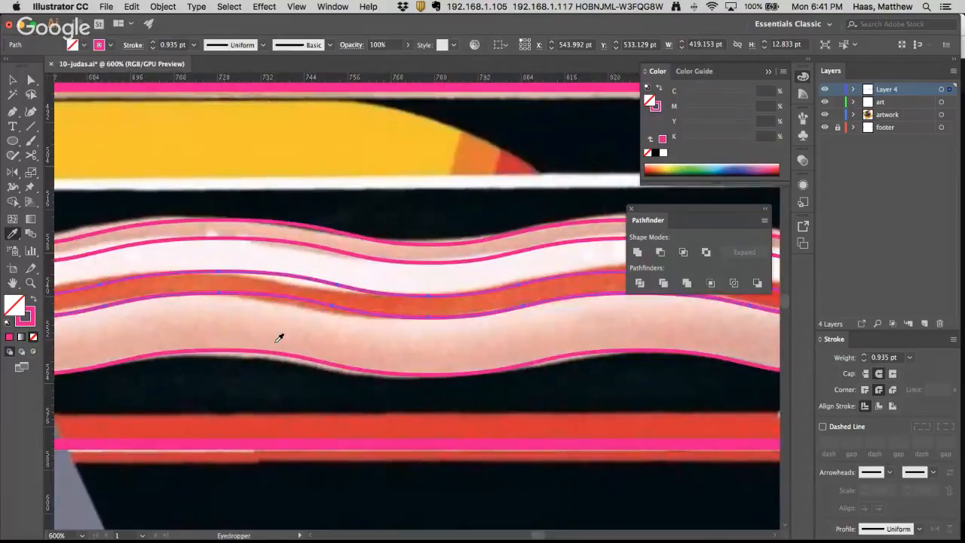
Deselect the wave and examine the traced stripe and the bird's armoured body at overview and close range
{"action": "key", "text": "super+0"}
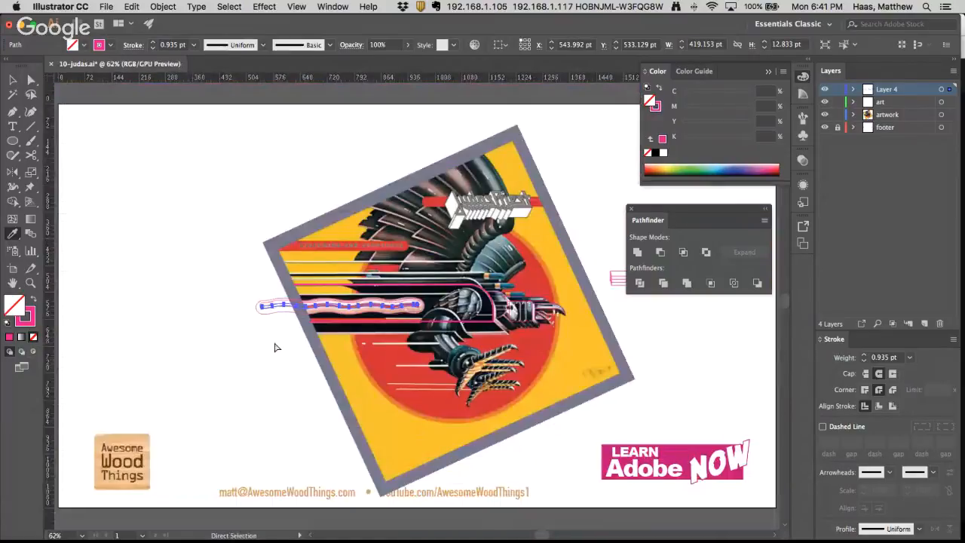
{"action": "left_click", "coordinate": [239, 245], "text": "super"}
{"action": "key", "text": "super+space"}
{"action": "left_click", "coordinate": [432, 315], "text": "super"}
{"action": "left_click", "coordinate": [432, 315], "text": "super"}
{"action": "left_click", "coordinate": [432, 315], "text": "super"}
{"action": "mouse_move", "coordinate": [334, 281]}
{"action": "left_mouse_down"}
{"action": "mouse_move", "coordinate": [398, 359]}
{"action": "mouse_move", "coordinate": [420, 344]}
{"action": "mouse_move", "coordinate": [320, 302]}
{"action": "mouse_move", "coordinate": [328, 294]}
{"action": "left_mouse_up"}
{"action": "left_click", "coordinate": [386, 283], "text": "super"}
{"action": "left_click_drag", "start_coordinate": [454, 295], "coordinate": [302, 302]}
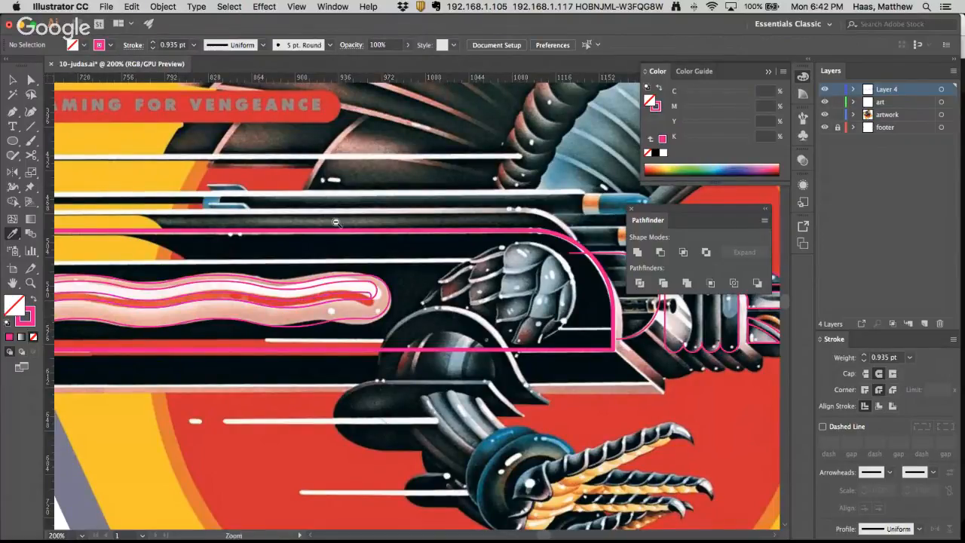
{"action": "left_click", "coordinate": [319, 260], "text": "alt+super"}
{"action": "left_click", "coordinate": [319, 260], "text": "alt+super"}
{"action": "left_click_drag", "start_coordinate": [509, 320], "coordinate": [259, 358]}
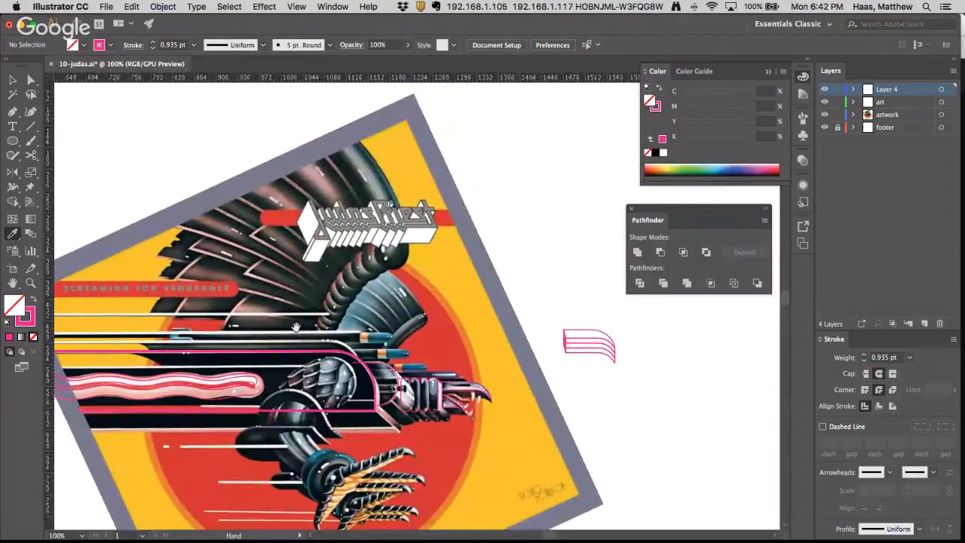
{"action": "left_click_drag", "start_coordinate": [283, 364], "coordinate": [292, 313]}
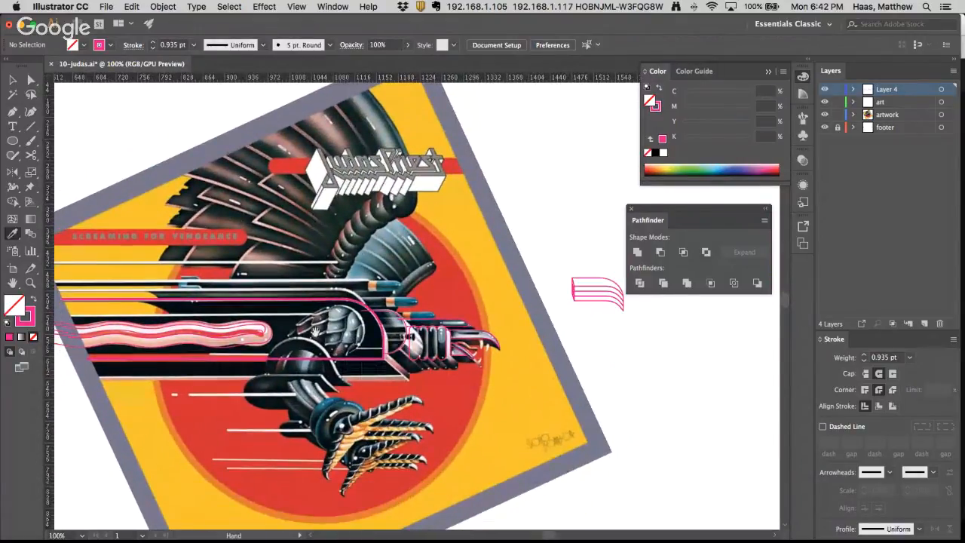
{"action": "left_click", "coordinate": [346, 325]}
{"action": "left_click", "coordinate": [346, 325]}
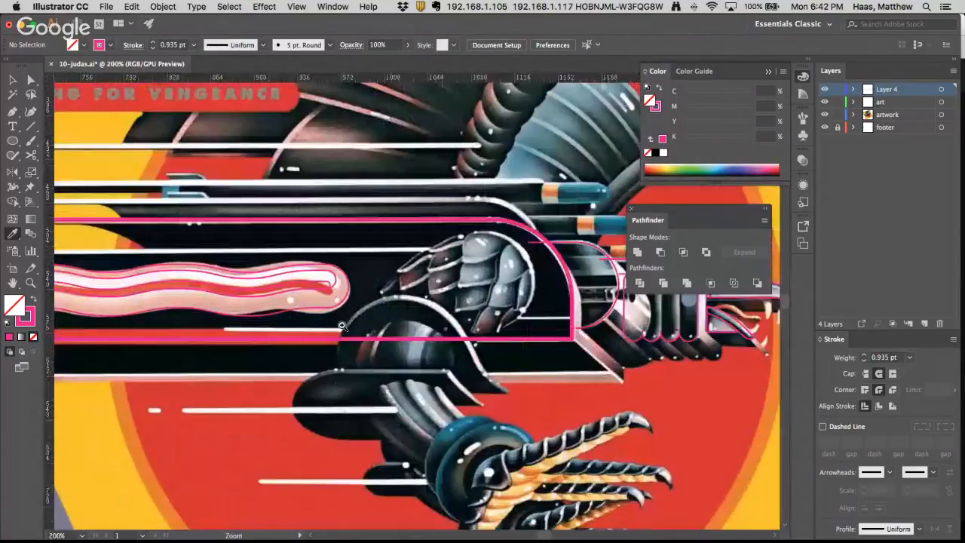
Trace the uppermost scale's rounded left edge with the Pen tool, from its top down to its lower-left corner
{"action": "left_click", "coordinate": [346, 325]}
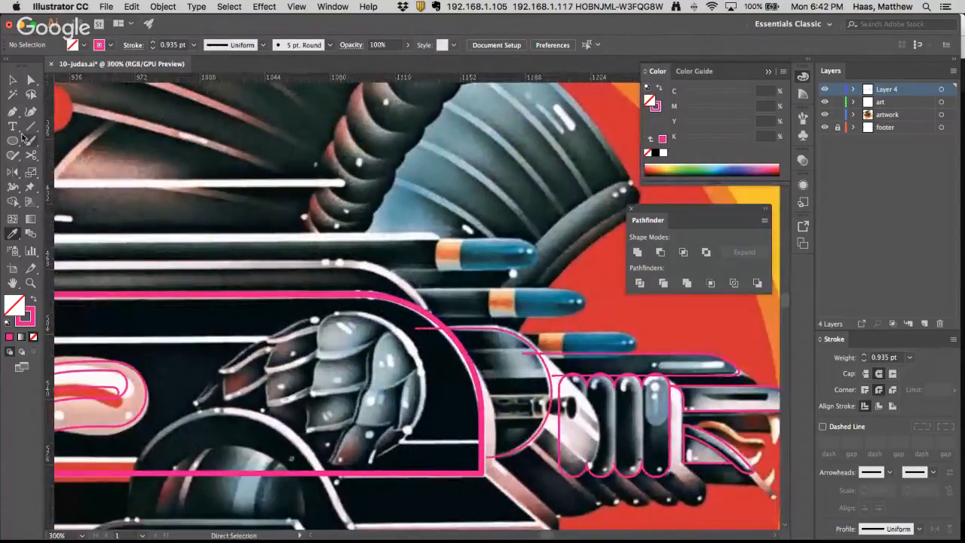
{"action": "left_click", "coordinate": [13, 111]}
{"action": "left_click", "coordinate": [427, 328], "text": "super"}
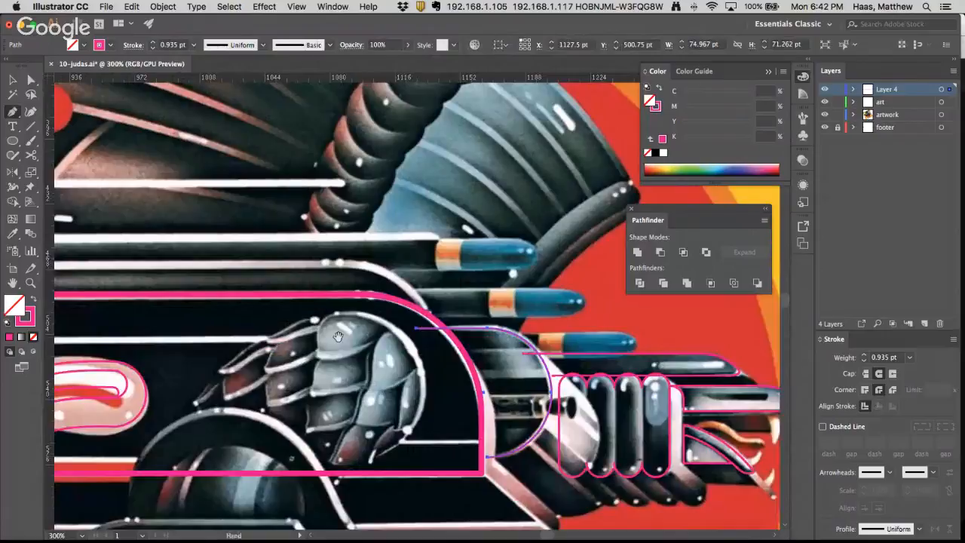
{"action": "left_click", "coordinate": [338, 336], "text": "super"}
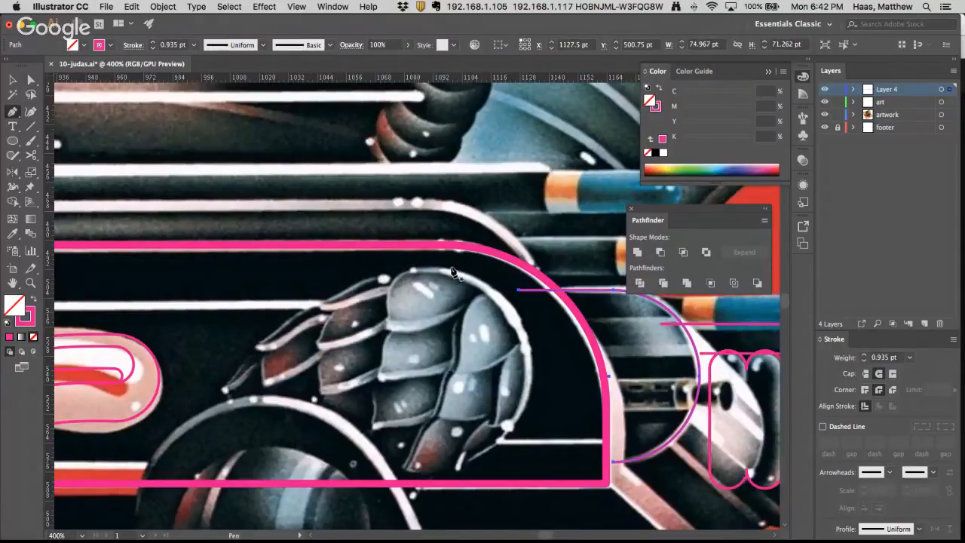
{"action": "left_click_drag", "start_coordinate": [439, 268], "coordinate": [384, 341]}
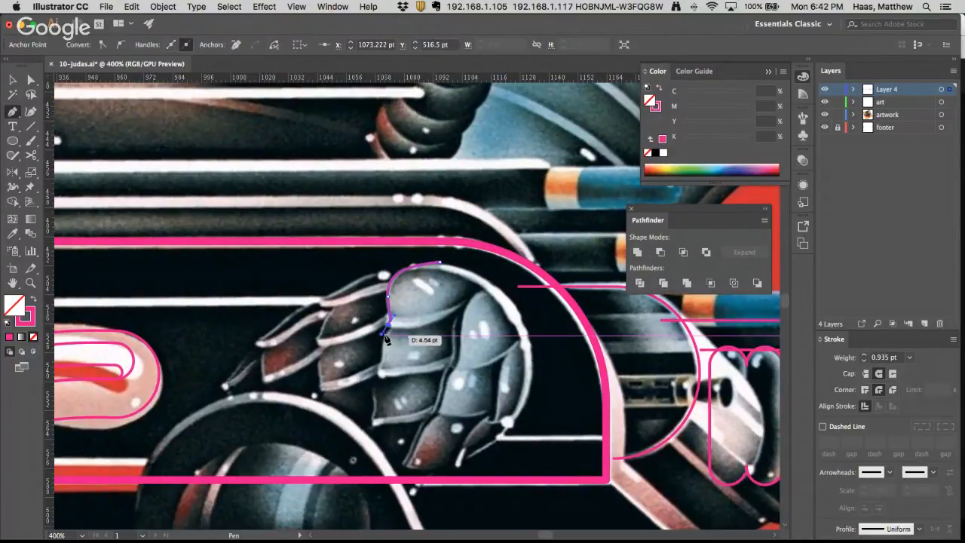
Move the curve's end anchor to about X 1072.5 pt, Y 516.75 pt and adjust its handle to fit the scale's edge
{"action": "left_click", "coordinate": [29, 79]}
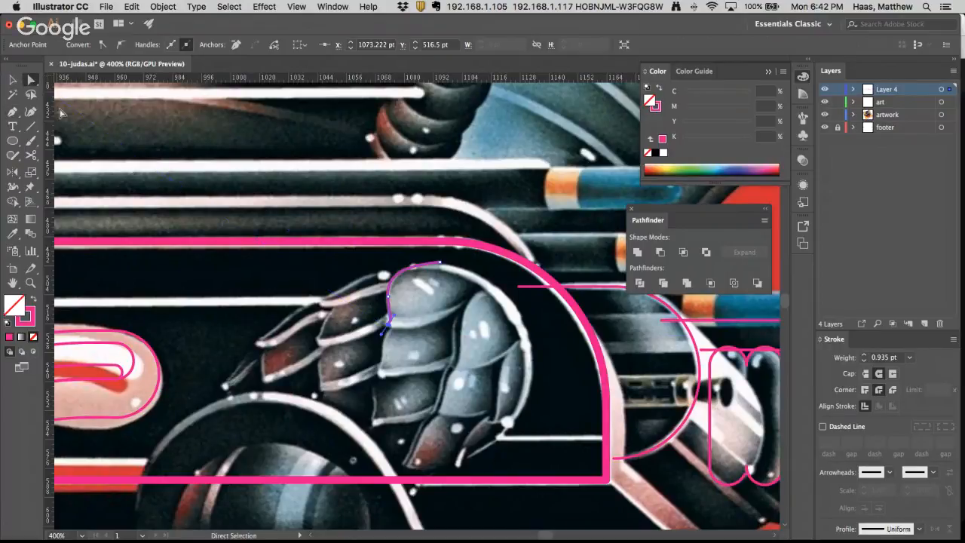
{"action": "mouse_move", "coordinate": [388, 324]}
{"action": "left_mouse_down"}
{"action": "mouse_move", "coordinate": [362, 320]}
{"action": "mouse_move", "coordinate": [388, 316]}
{"action": "mouse_move", "coordinate": [369, 325]}
{"action": "mouse_move", "coordinate": [386, 325]}
{"action": "left_mouse_up"}
{"action": "key", "text": "super+equal"}
{"action": "key", "text": "super+equal"}
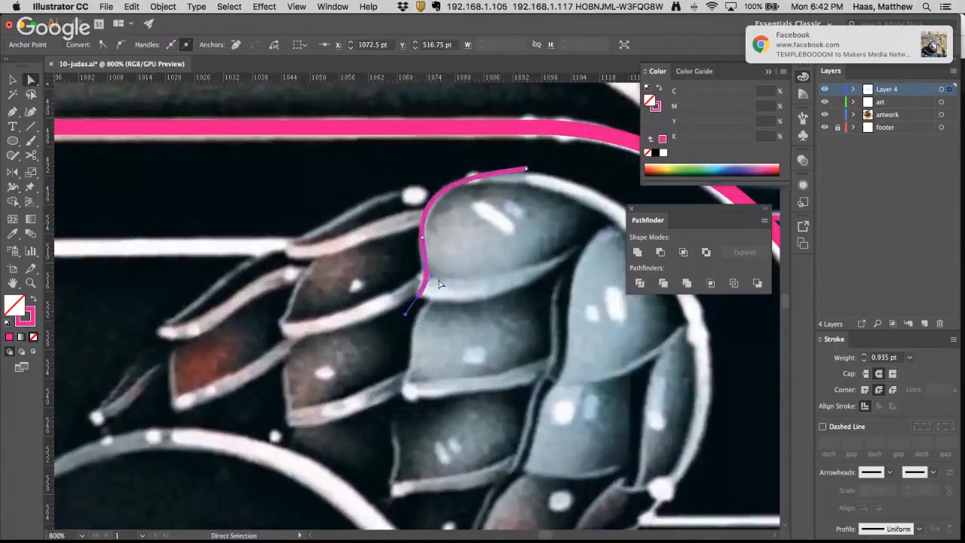
{"action": "left_click_drag", "start_coordinate": [432, 279], "coordinate": [428, 279]}
{"action": "key", "text": "super+minus"}
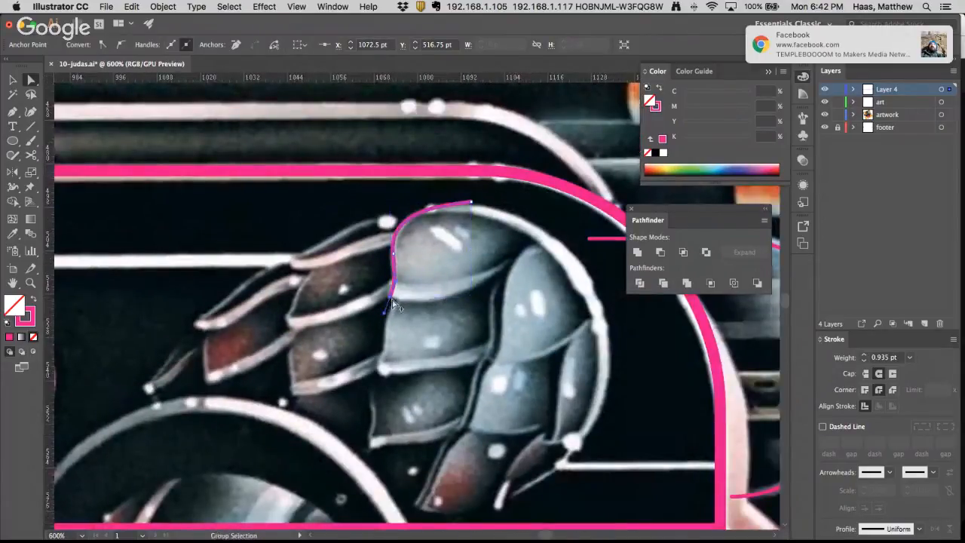
Continue the path from the scale's lower-left corner with a smooth curve along its lower edge to its right tip
{"action": "key", "text": "p"}
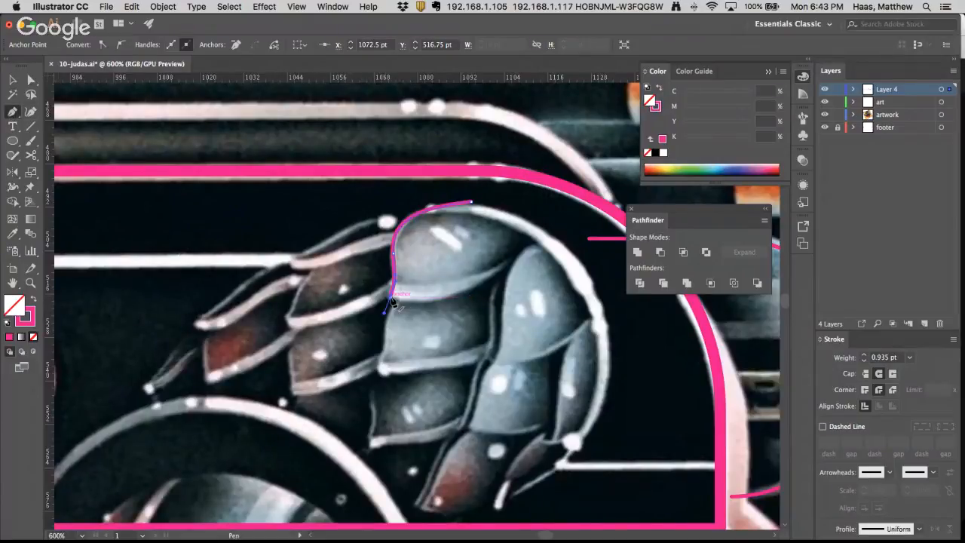
{"action": "left_click_drag", "start_coordinate": [408, 301], "coordinate": [417, 303]}
{"action": "key", "text": "super+z"}
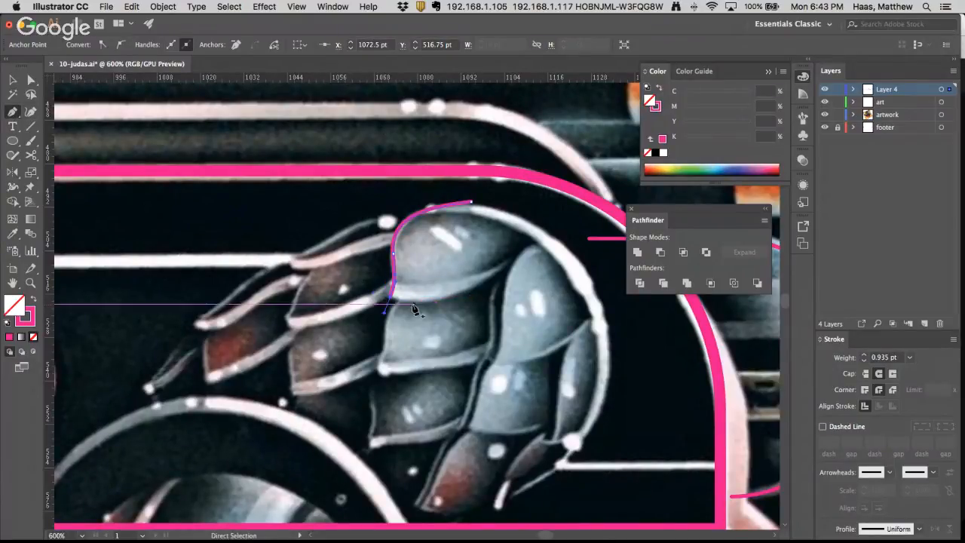
{"action": "left_click", "coordinate": [391, 299], "text": "alt"}
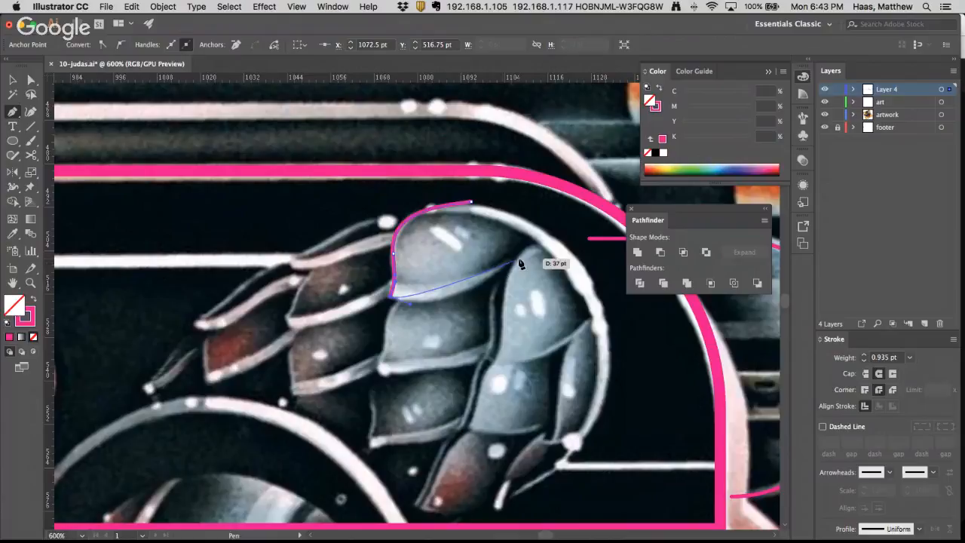
{"action": "left_click_drag", "start_coordinate": [512, 261], "coordinate": [576, 212]}
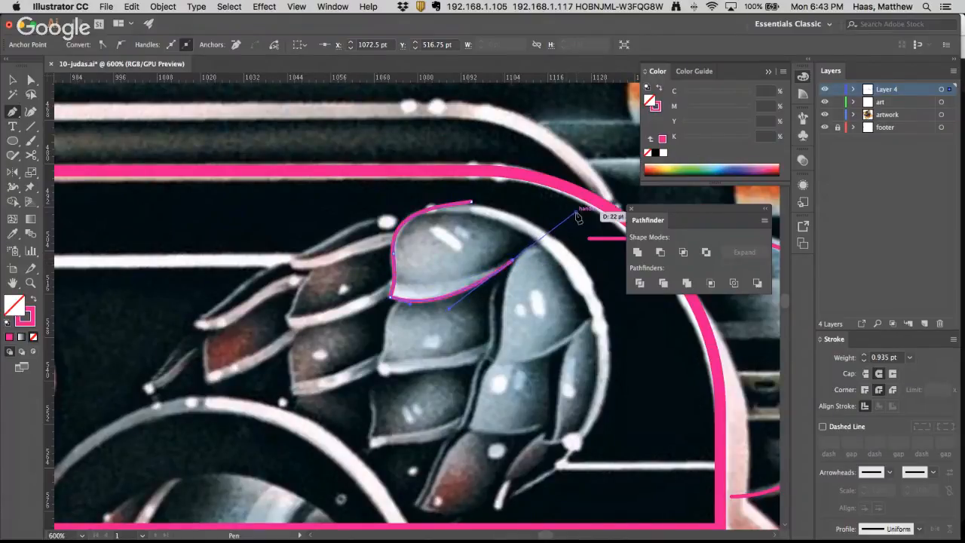
Deselect the traced scale outline and save the 10-judas.ai drawing
{"action": "left_click", "coordinate": [377, 331], "text": "super"}
{"action": "left_click", "coordinate": [351, 275], "text": "alt+super"}
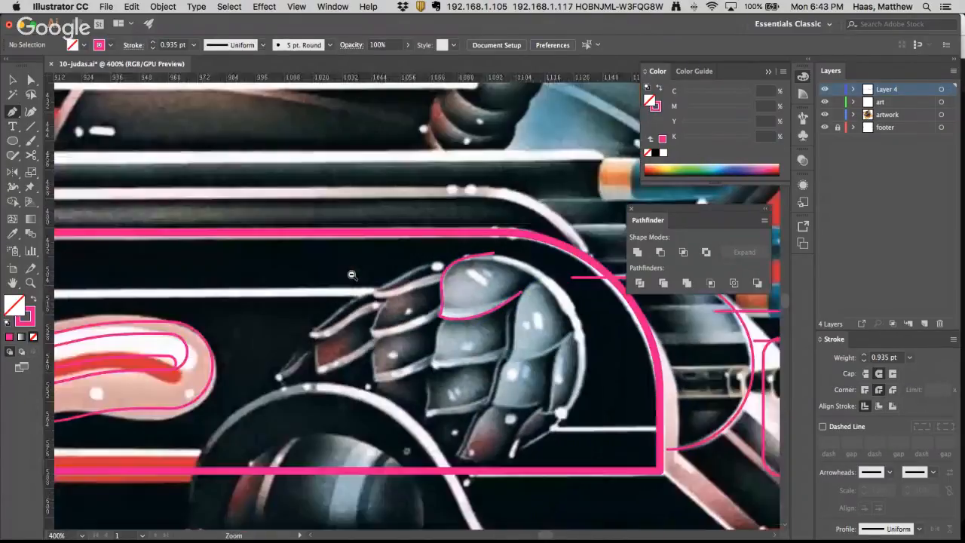
{"action": "left_click", "coordinate": [351, 275], "text": "alt+super"}
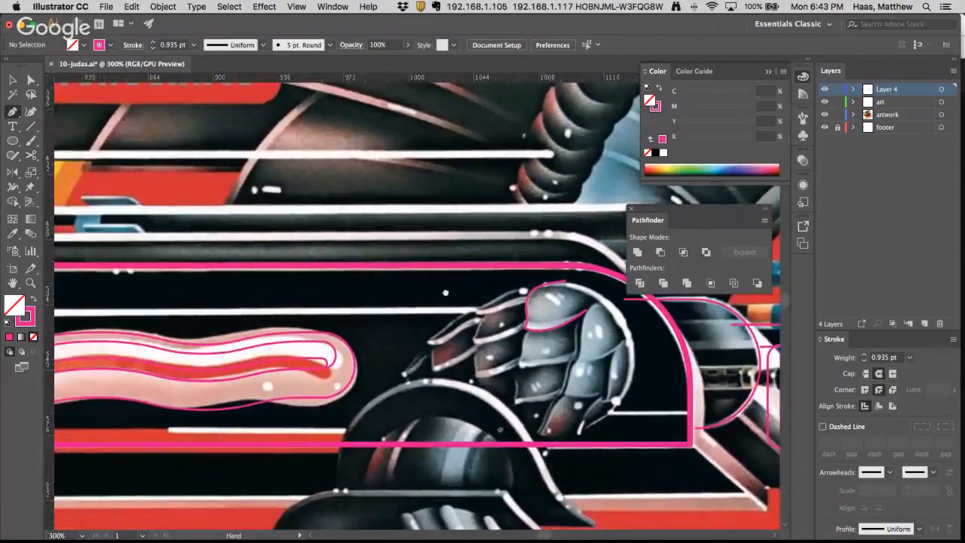
{"action": "key", "text": "super+s"}
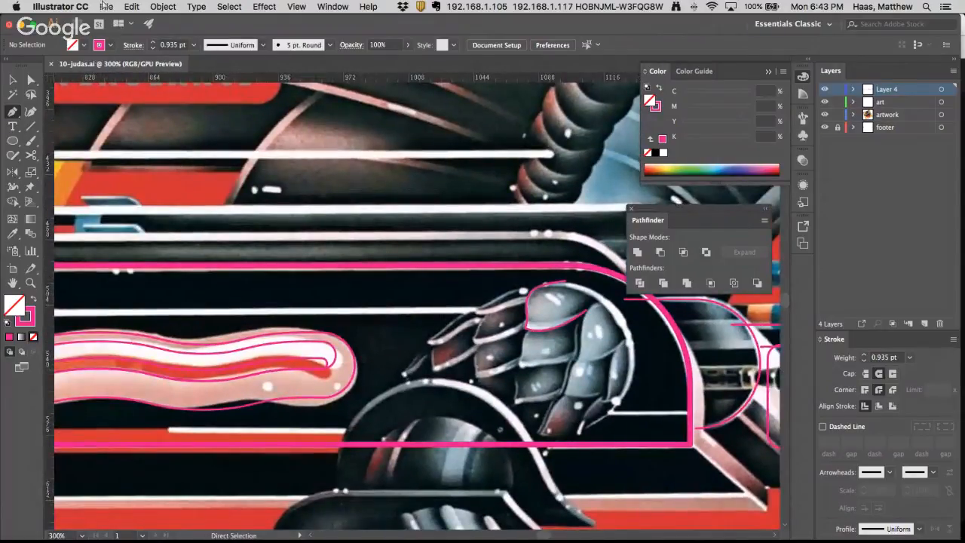
Start opening another file and browse as a list to the fun folder inside Documents
{"action": "key", "text": "super+o"}
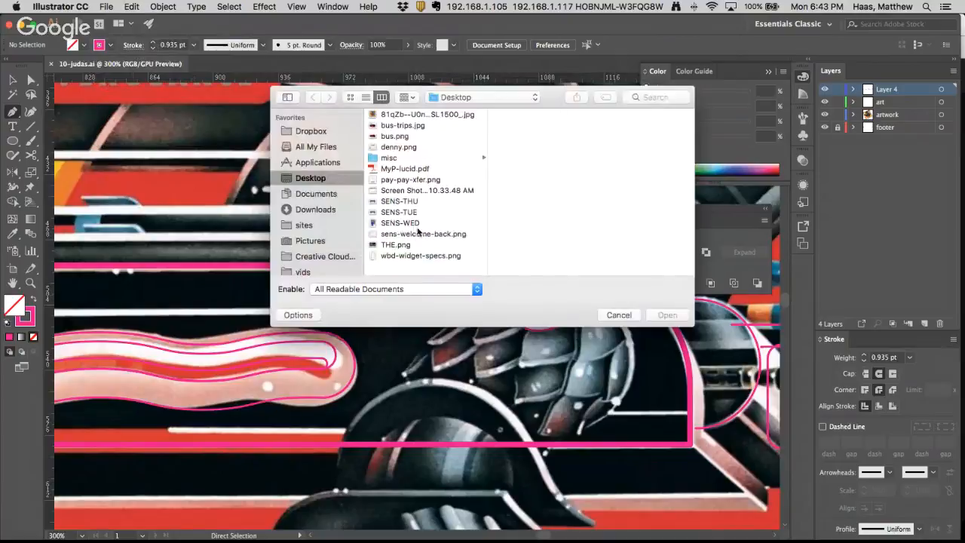
{"action": "left_click", "coordinate": [366, 97]}
{"action": "left_click", "coordinate": [459, 98]}
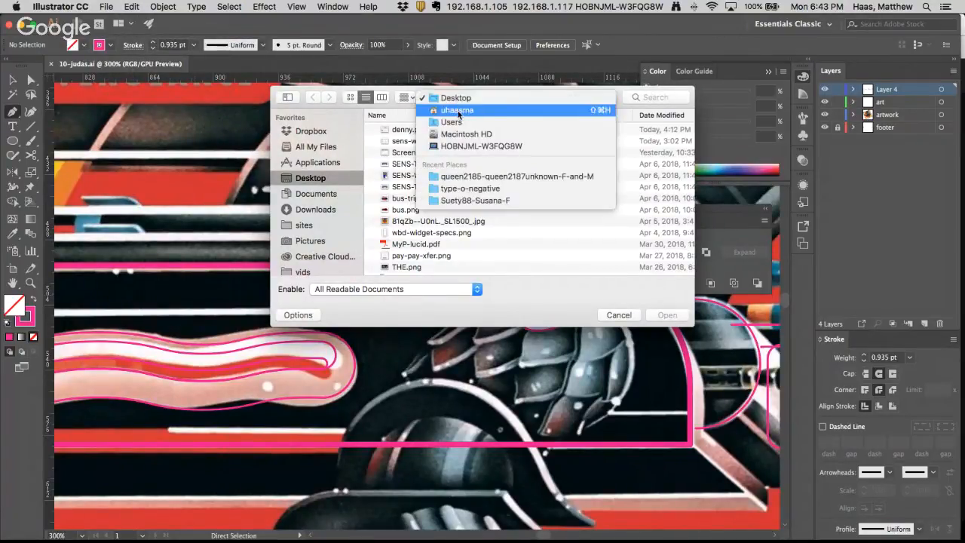
{"action": "left_click", "coordinate": [331, 194]}
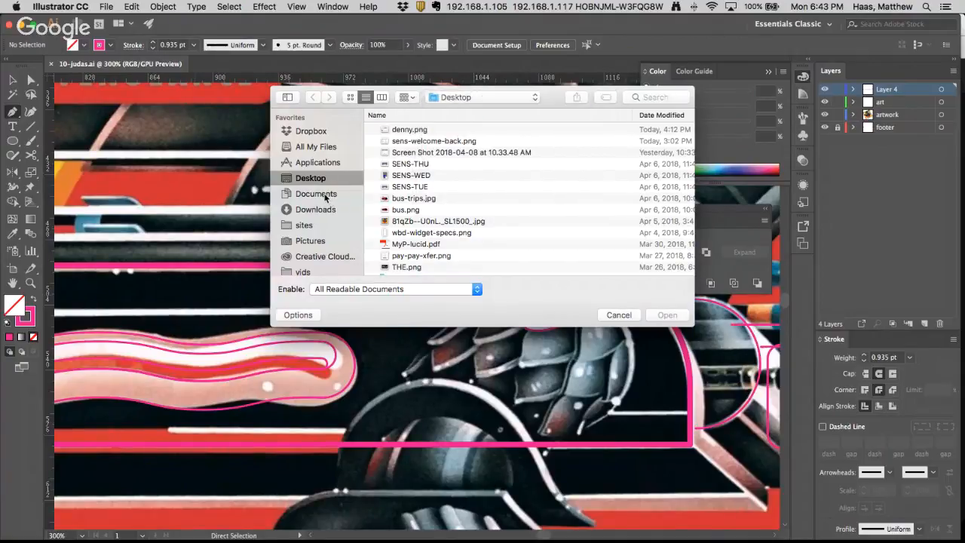
{"action": "left_click", "coordinate": [325, 195]}
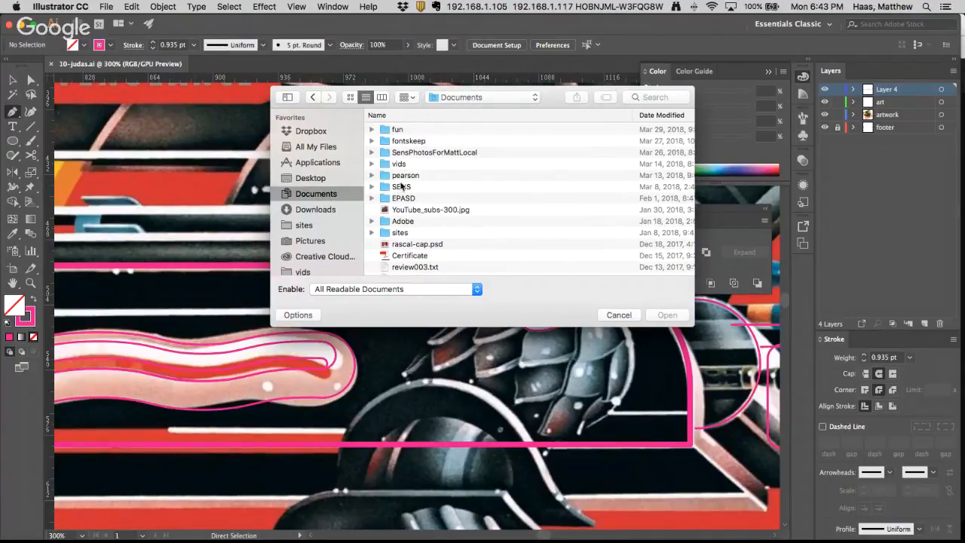
{"action": "double_click", "coordinate": [397, 131]}
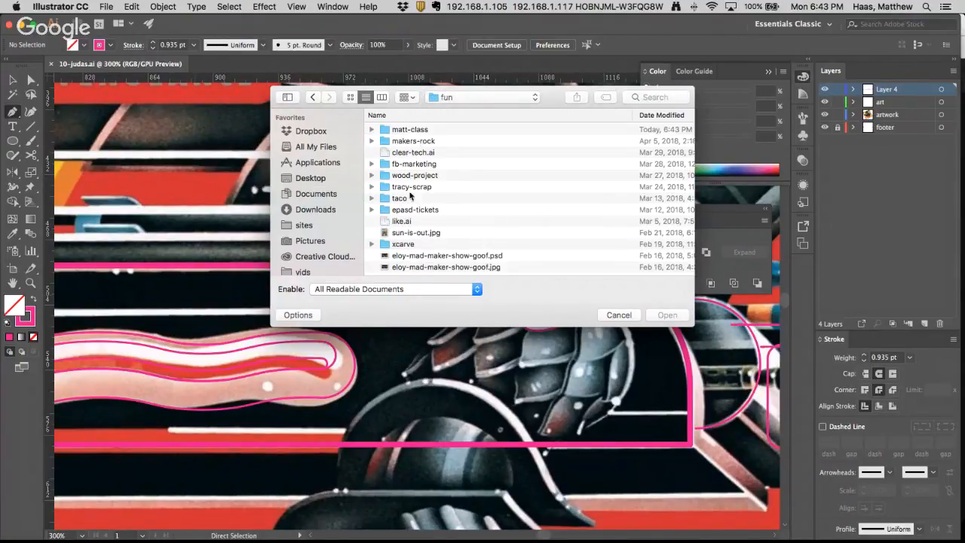
Browse into the wood-project folder's type-o-negative subfolder and show its files in column view
{"action": "scroll", "coordinate": [412, 220], "scroll_direction": "down", "scroll_amount": 5}
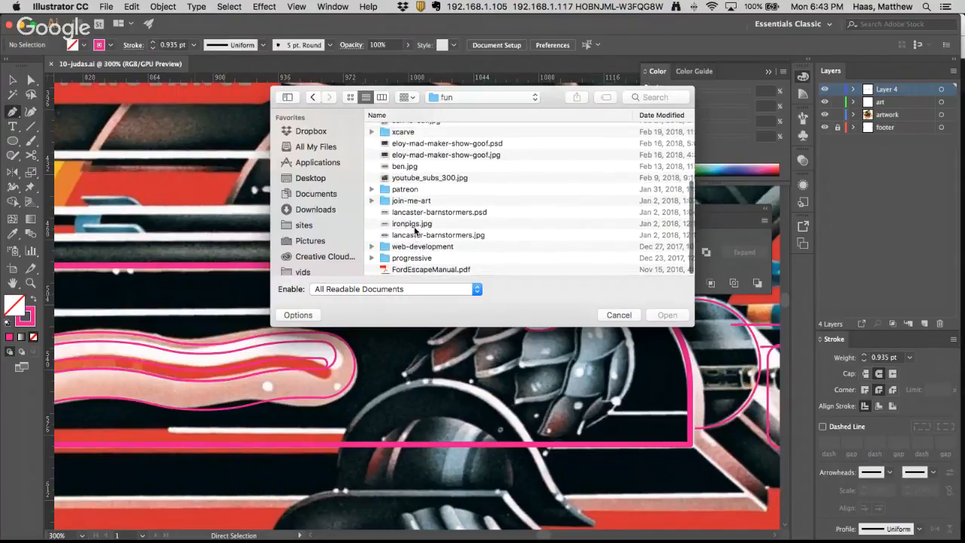
{"action": "scroll", "coordinate": [411, 198], "scroll_direction": "up", "scroll_amount": 5}
{"action": "left_click", "coordinate": [411, 186]}
{"action": "double_click", "coordinate": [412, 175]}
{"action": "double_click", "coordinate": [423, 141]}
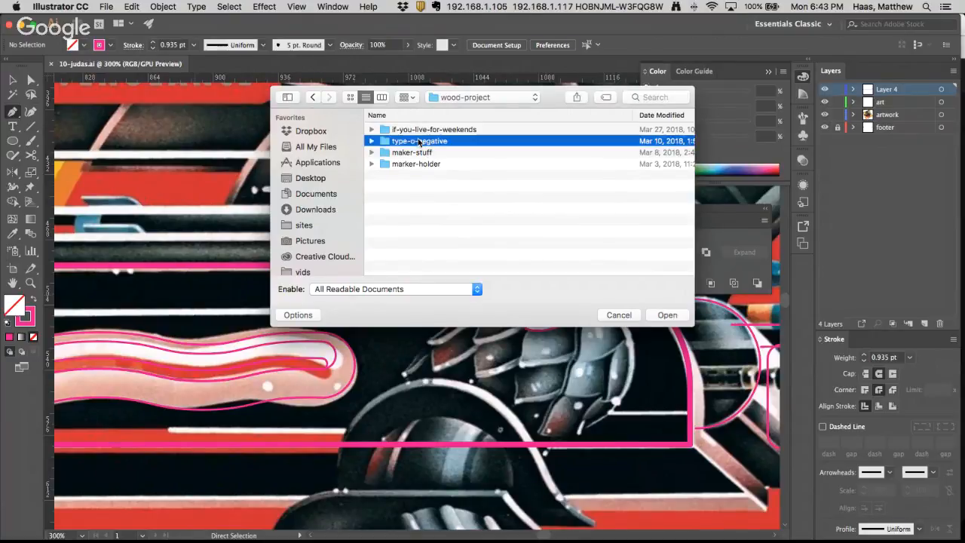
{"action": "left_click", "coordinate": [439, 154]}
{"action": "left_click", "coordinate": [382, 96]}
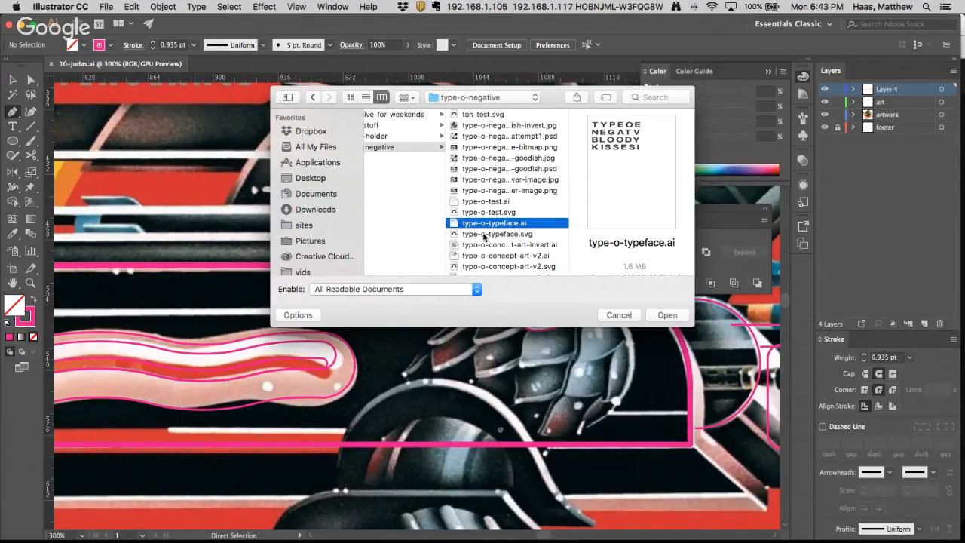
Preview the typeface and concept art files and open typo-o-concept-art-v3.ai
{"action": "left_click", "coordinate": [484, 235]}
{"action": "left_click", "coordinate": [483, 246]}
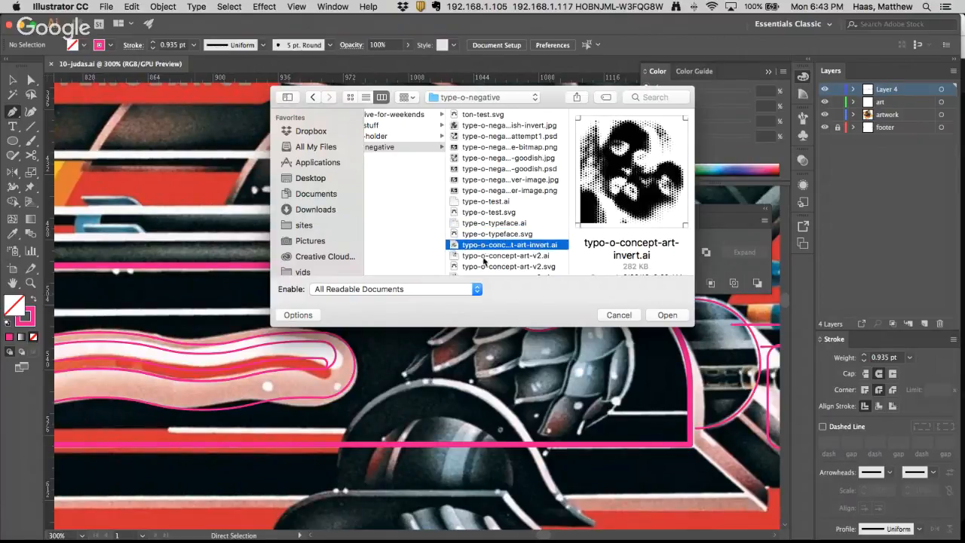
{"action": "left_click", "coordinate": [485, 258]}
{"action": "scroll", "coordinate": [487, 241], "scroll_direction": "down", "scroll_amount": 1}
{"action": "left_click", "coordinate": [486, 249]}
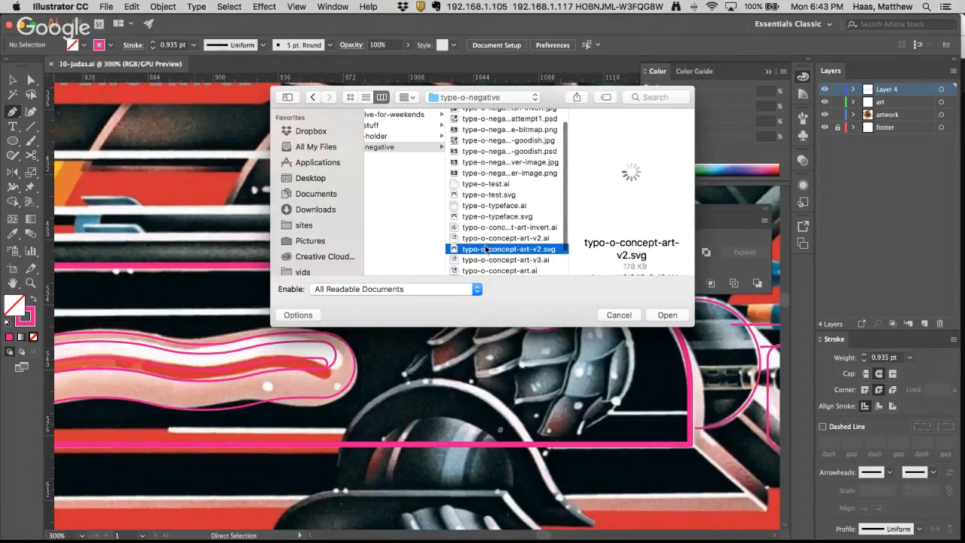
{"action": "scroll", "coordinate": [486, 249], "scroll_direction": "down", "scroll_amount": 1}
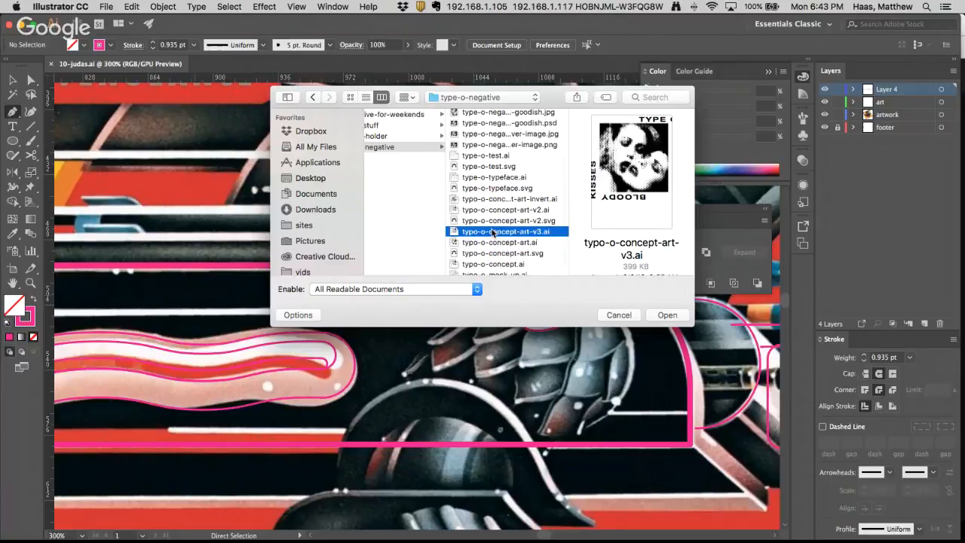
{"action": "double_click", "coordinate": [492, 231]}
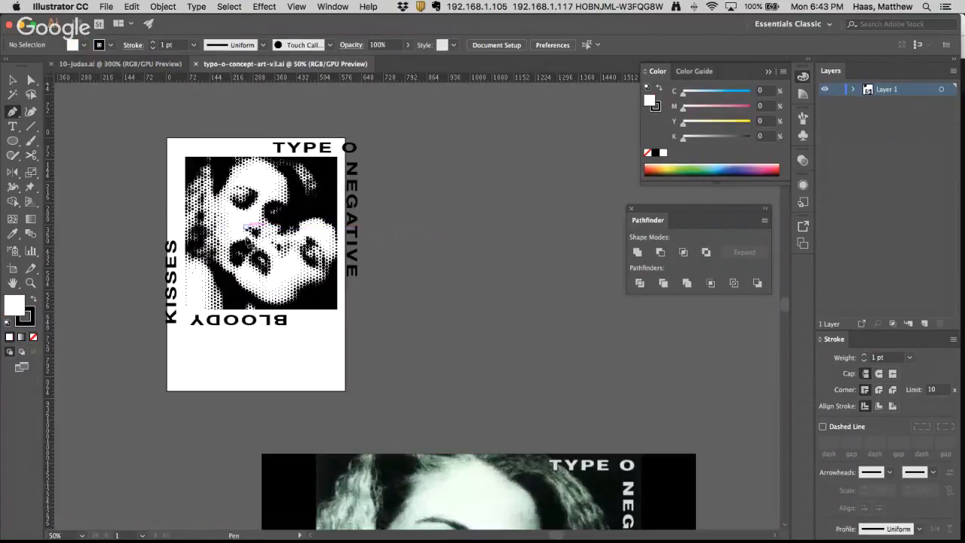
Scale the whole halftone portrait and its surrounding lettering down so everything fits inside the page, then deselect it
{"action": "left_click", "coordinate": [280, 230], "text": "super"}
{"action": "left_click_drag", "start_coordinate": [359, 249], "coordinate": [310, 234]}
{"action": "key", "text": "super+a"}
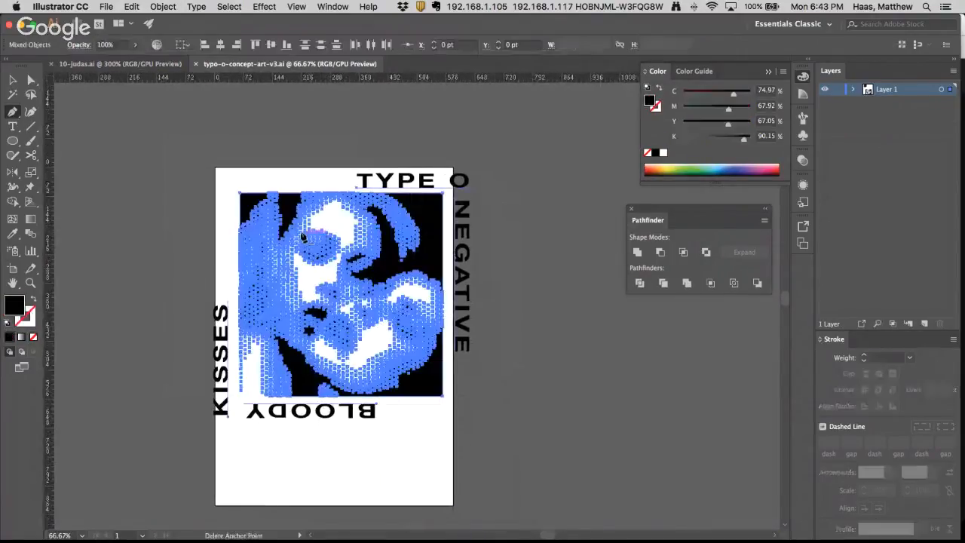
{"action": "key", "text": "s"}
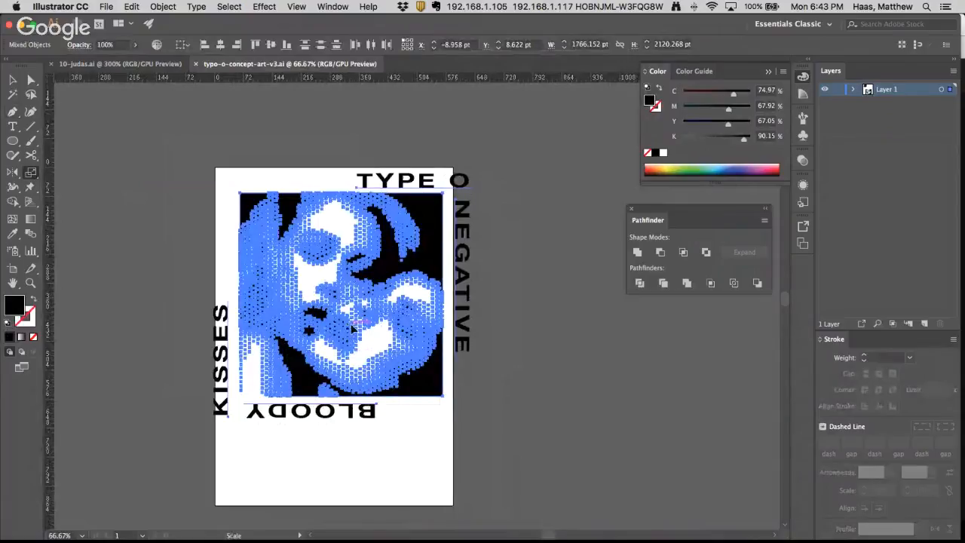
{"action": "left_click_drag", "start_coordinate": [525, 197], "coordinate": [482, 226]}
{"action": "key", "text": "super+shift+a"}
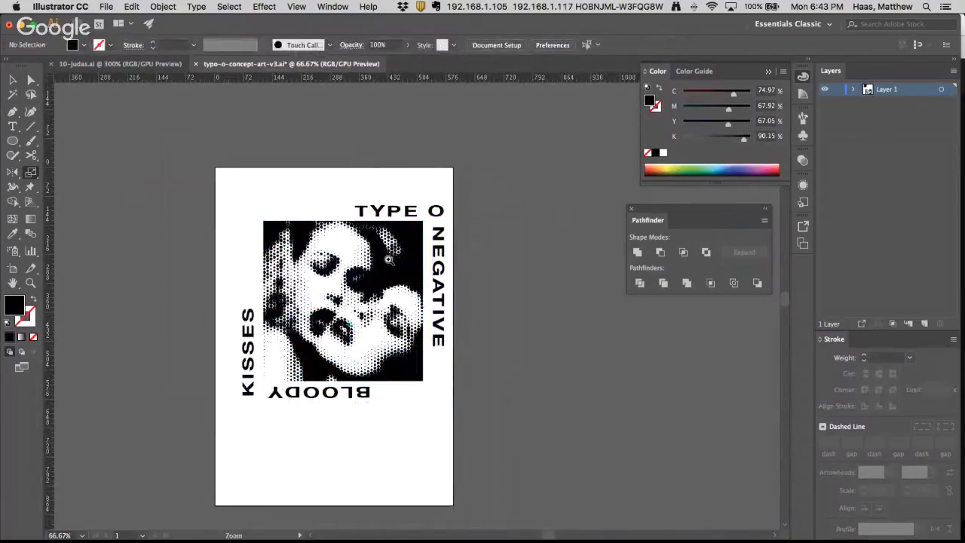
{"action": "left_click", "coordinate": [389, 263], "text": "super"}
{"action": "left_click_drag", "start_coordinate": [452, 194], "coordinate": [397, 153]}
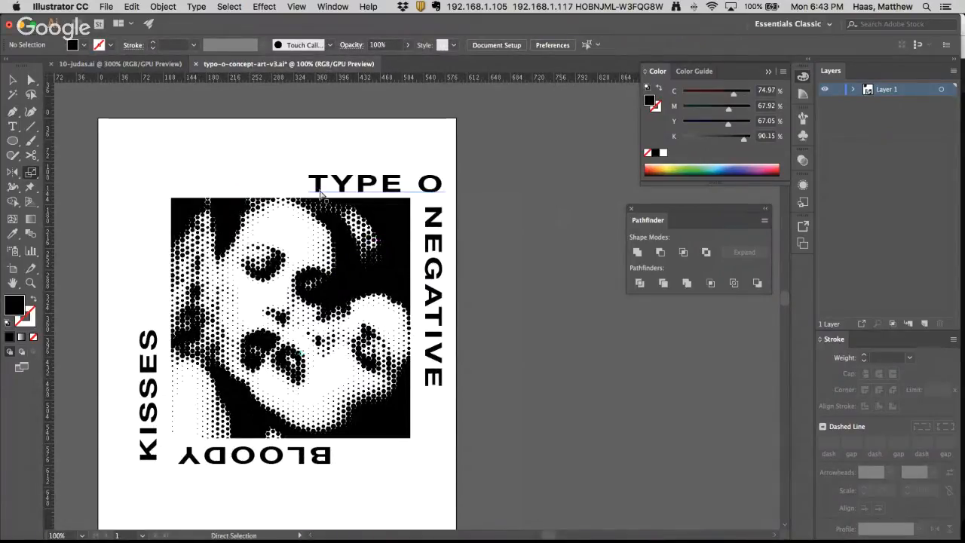
Close typo-o-concept-art-v3.ai without saving the changes and return to the bird drawing
{"action": "key", "text": "a"}
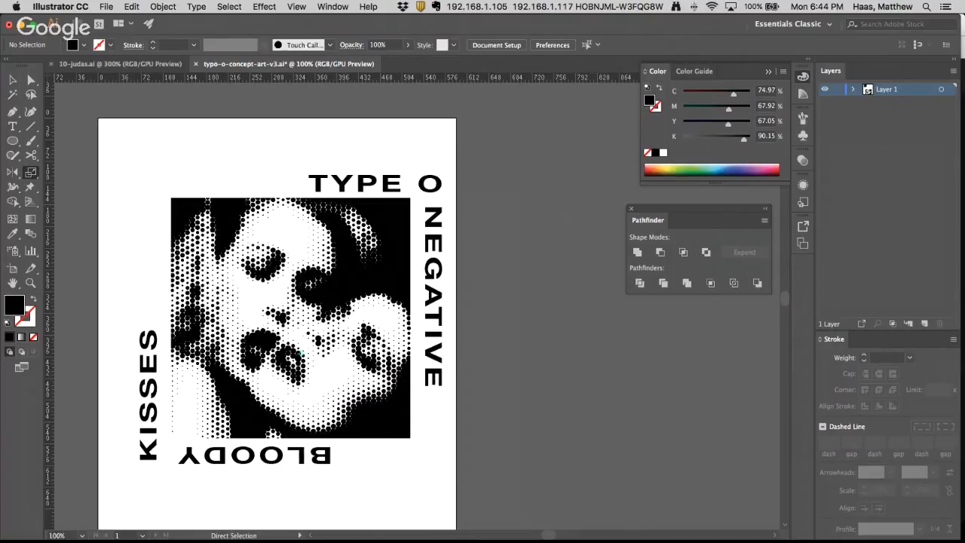
{"action": "key", "text": "s"}
{"action": "key", "text": "super+Tab"}
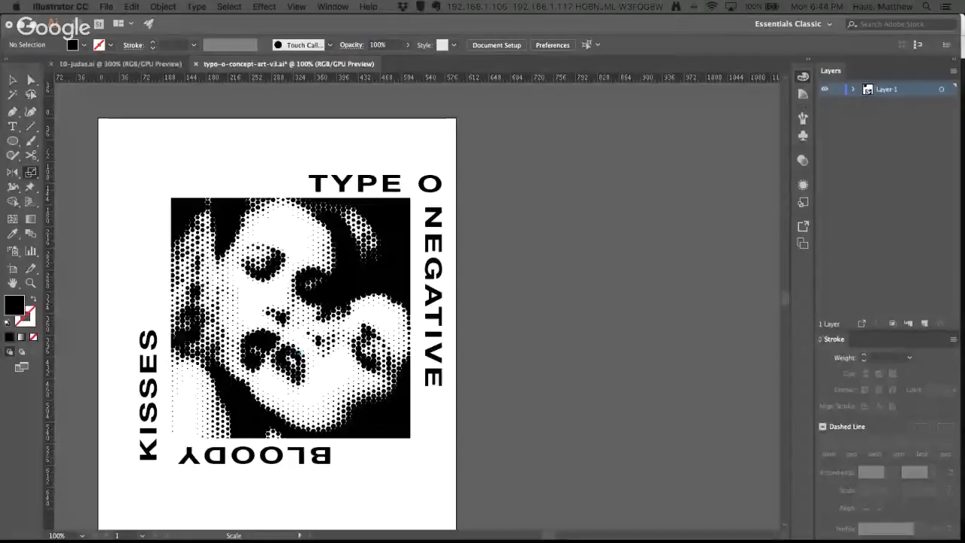
{"action": "left_click", "coordinate": [197, 63]}
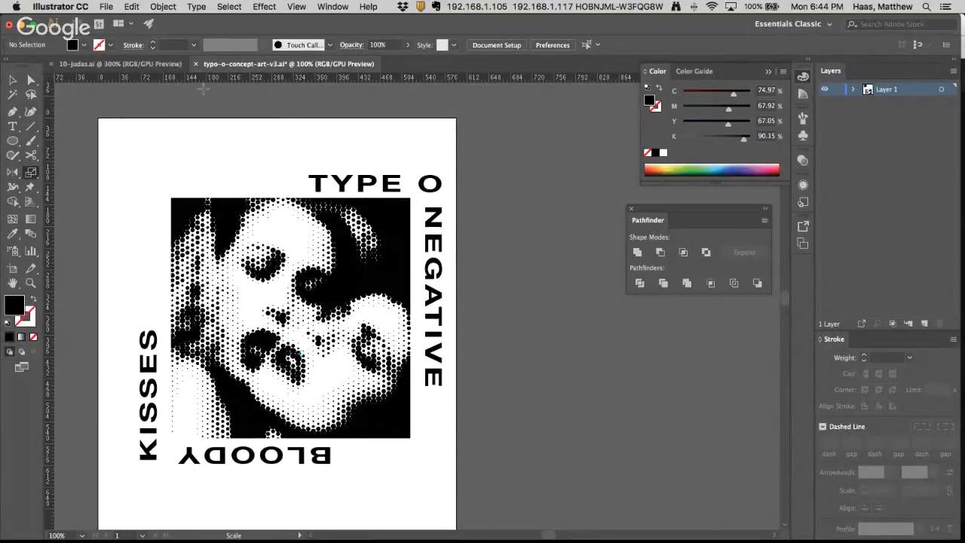
{"action": "left_click", "coordinate": [196, 64]}
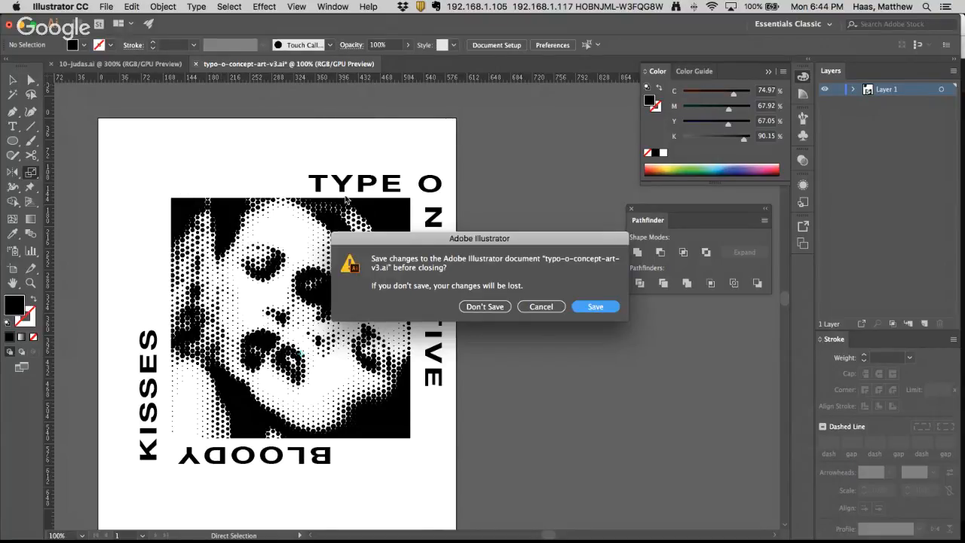
{"action": "left_click", "coordinate": [484, 306]}
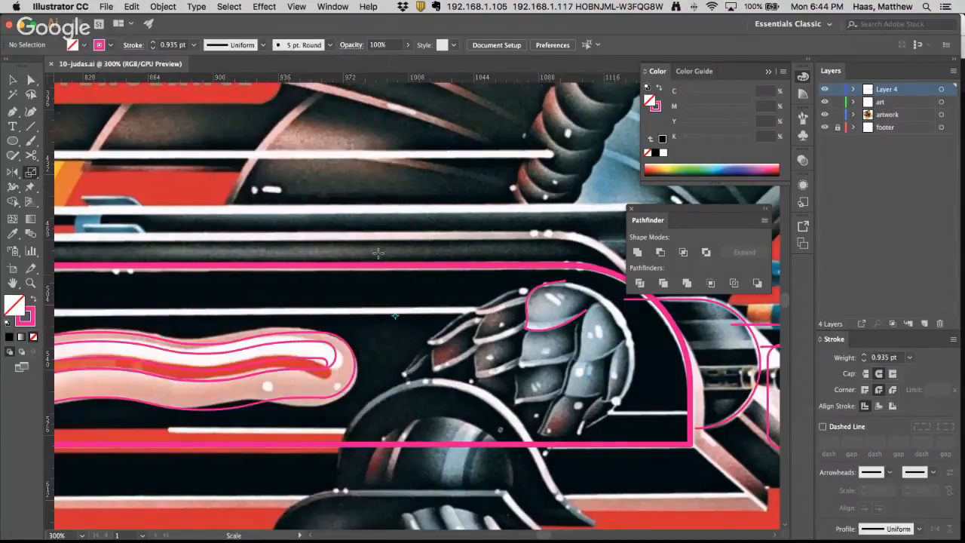
Extend the loose end of the top scale's lower outline outward beyond the white rim of the scale cluster
{"action": "left_click", "coordinate": [31, 79]}
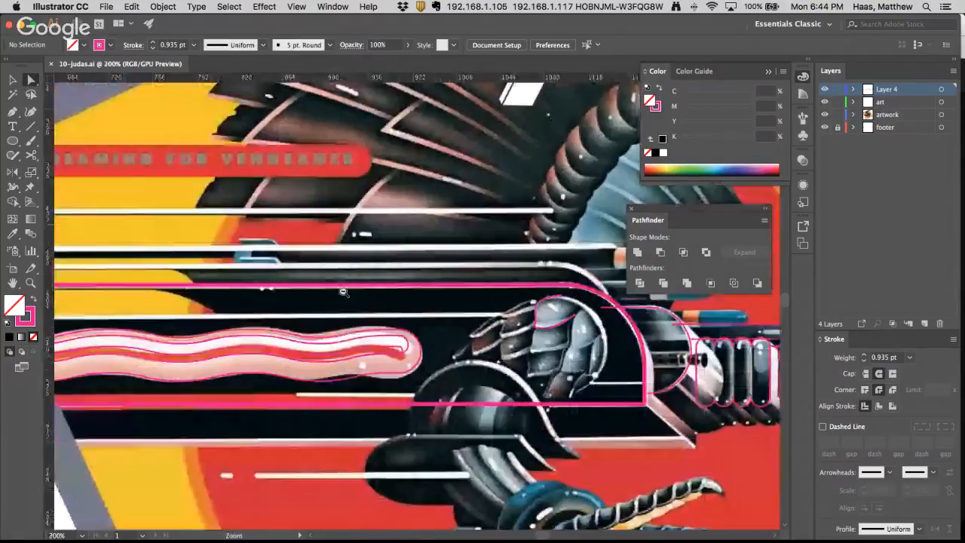
{"action": "left_click", "coordinate": [341, 290], "text": "alt+super"}
{"action": "left_click_drag", "start_coordinate": [353, 329], "coordinate": [433, 325]}
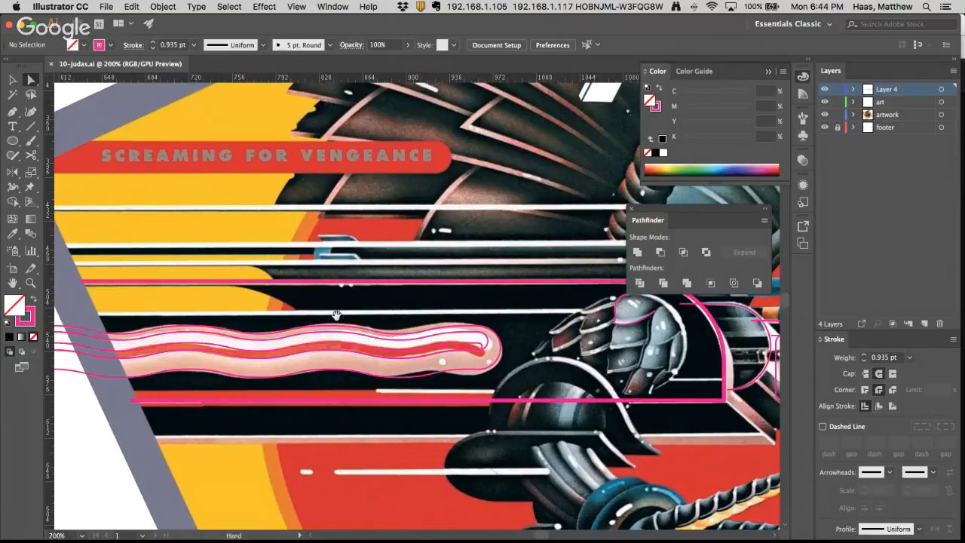
{"action": "key", "text": "z"}
{"action": "left_click", "coordinate": [627, 313]}
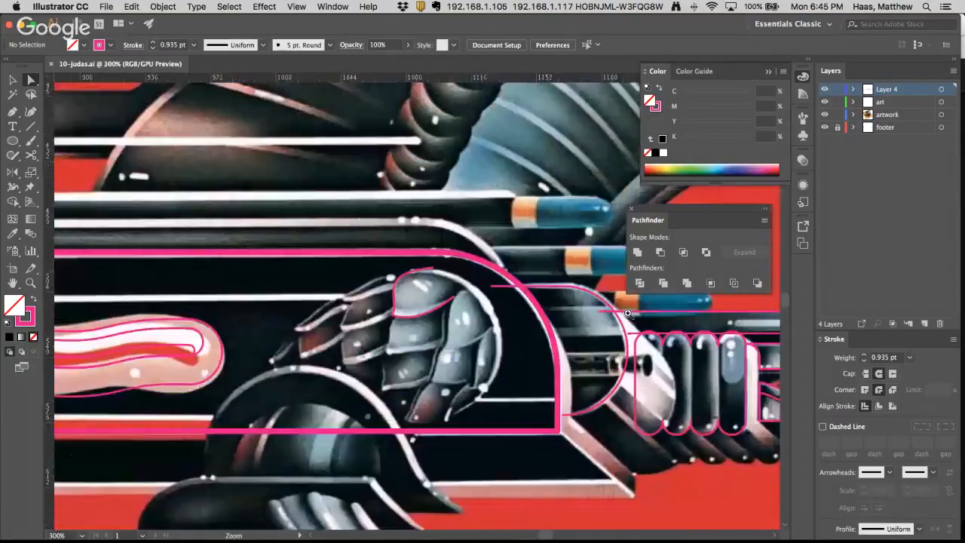
{"action": "left_click", "coordinate": [401, 322]}
{"action": "left_click_drag", "start_coordinate": [441, 272], "coordinate": [394, 327]}
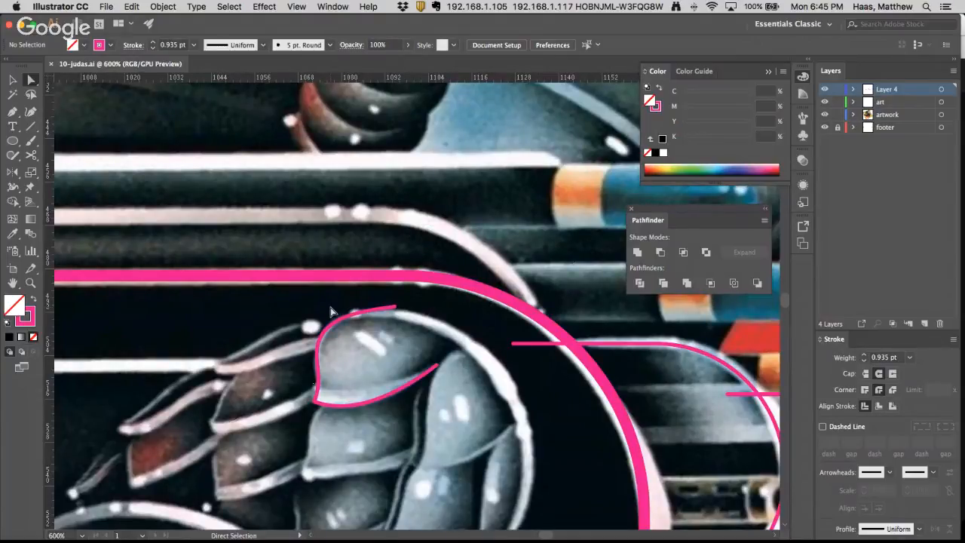
{"action": "left_click", "coordinate": [391, 308]}
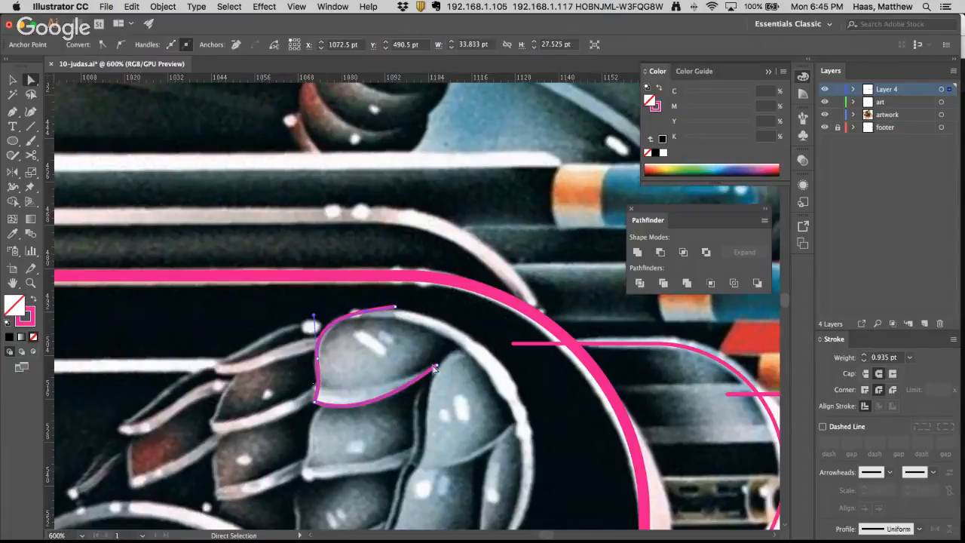
{"action": "left_click", "coordinate": [12, 111]}
{"action": "left_click_drag", "start_coordinate": [437, 367], "coordinate": [490, 334]}
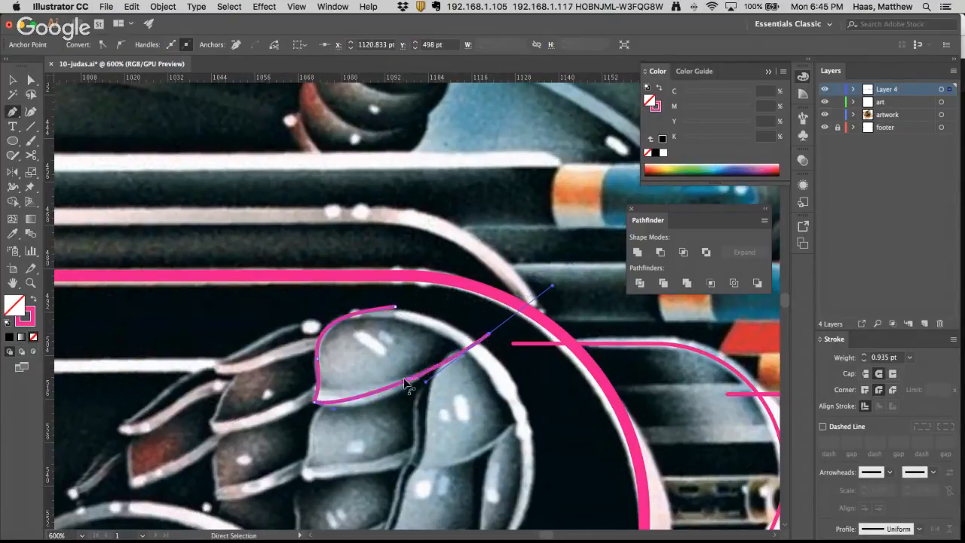
Refine the curvature and end point of the top scale's lower outline to follow the artwork, and deselect it
{"action": "left_click_drag", "start_coordinate": [424, 384], "coordinate": [387, 415]}
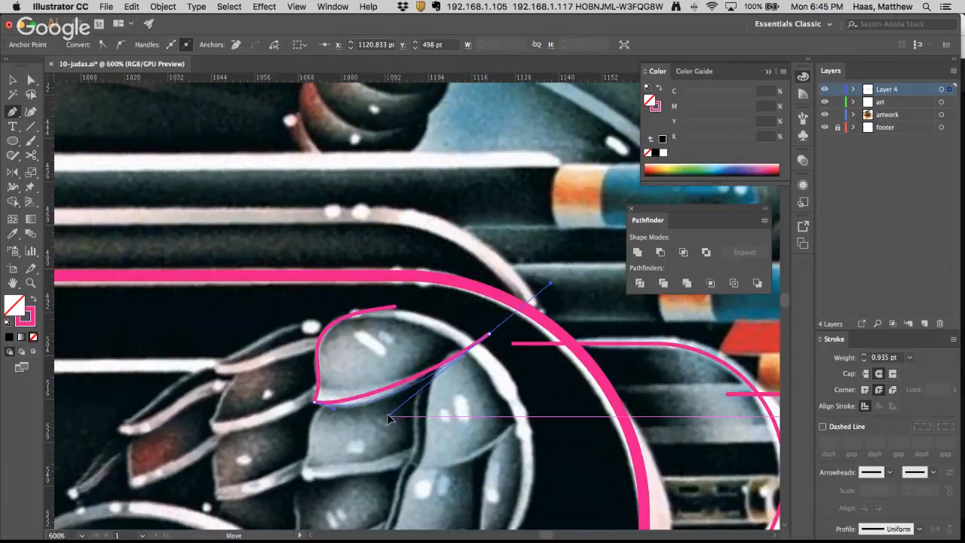
{"action": "left_click_drag", "start_coordinate": [489, 334], "coordinate": [484, 331]}
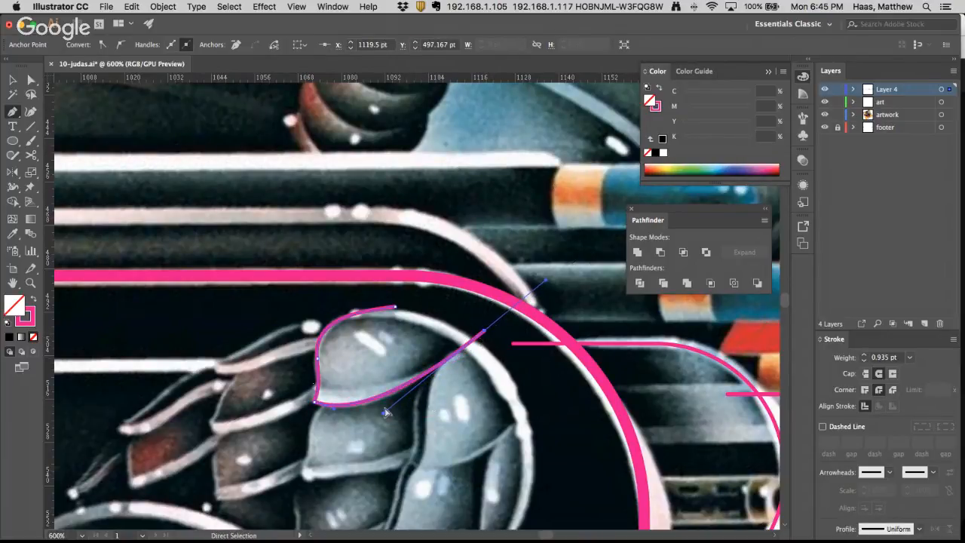
{"action": "mouse_move", "coordinate": [384, 417]}
{"action": "left_mouse_down"}
{"action": "mouse_move", "coordinate": [404, 410]}
{"action": "mouse_move", "coordinate": [386, 416]}
{"action": "left_mouse_up"}
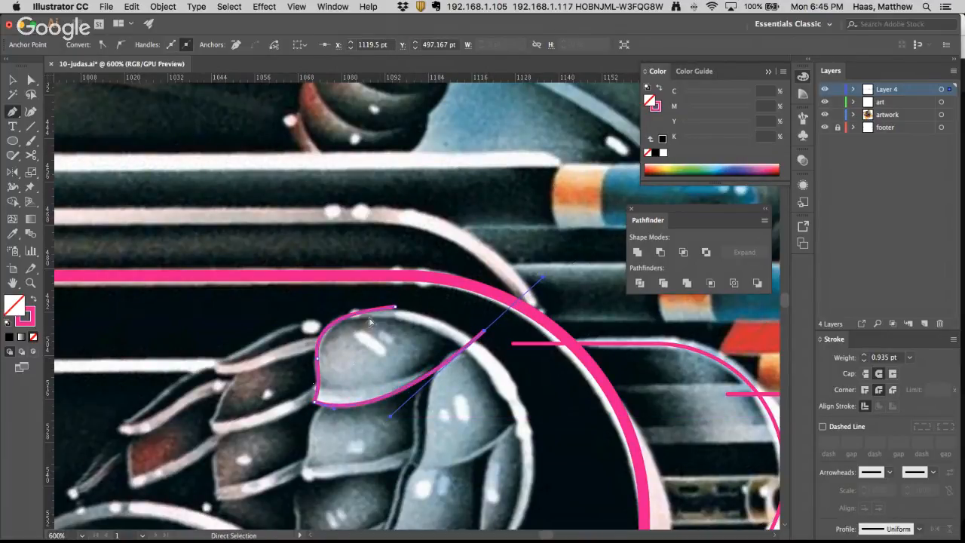
{"action": "left_click", "coordinate": [389, 308], "text": "alt+super"}
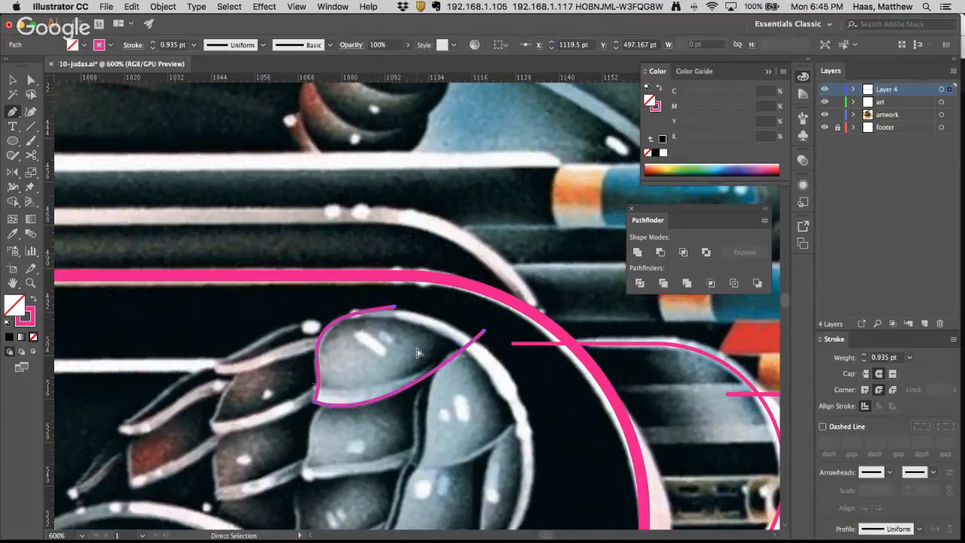
{"action": "key", "text": "super+minus"}
{"action": "left_click_drag", "start_coordinate": [424, 367], "coordinate": [341, 317]}
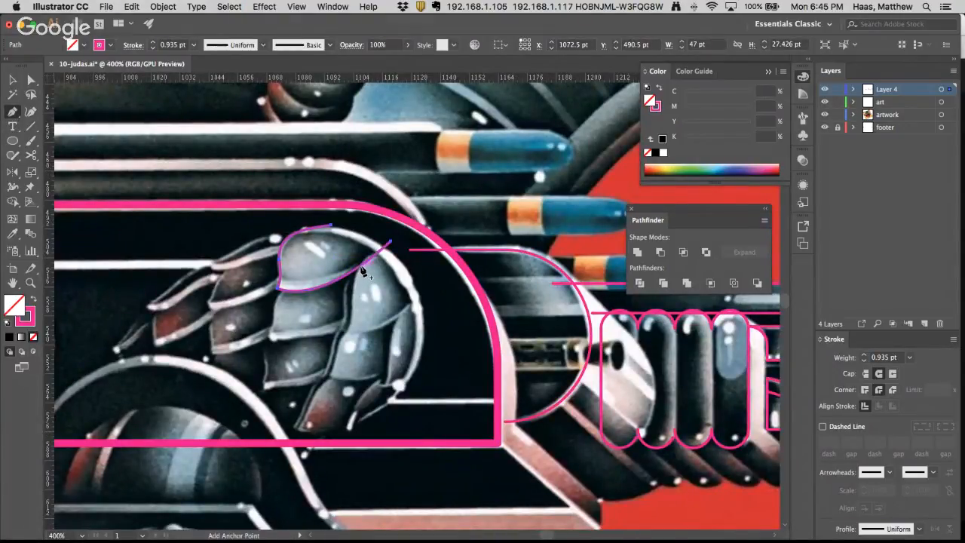
{"action": "key", "text": "super+shift+a"}
{"action": "left_click", "coordinate": [392, 250]}
{"action": "left_click", "coordinate": [401, 249]}
{"action": "key", "text": "super+z"}
{"action": "key", "text": "super+z"}
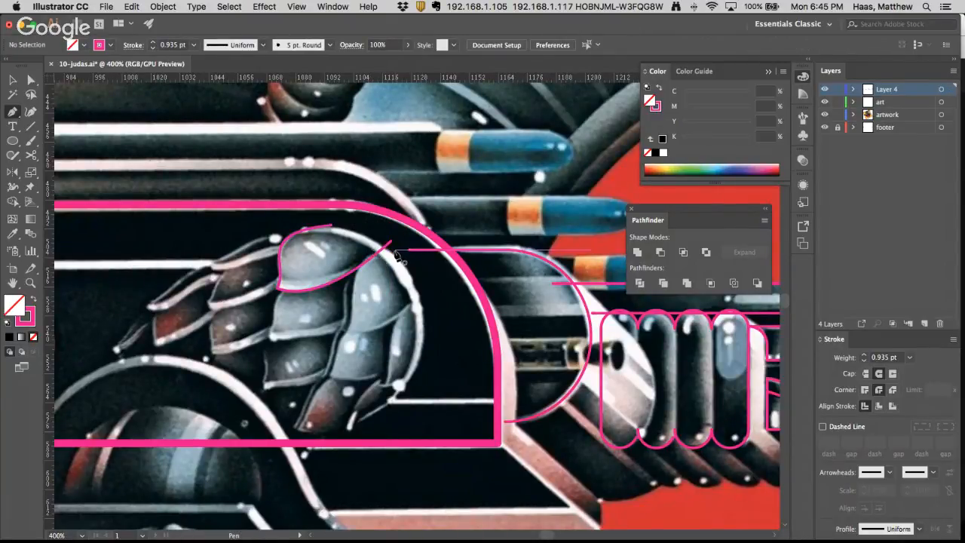
Trace the inner side of the large scale below the top one, from past the white rim down to its pointed corner
{"action": "left_click", "coordinate": [367, 250]}
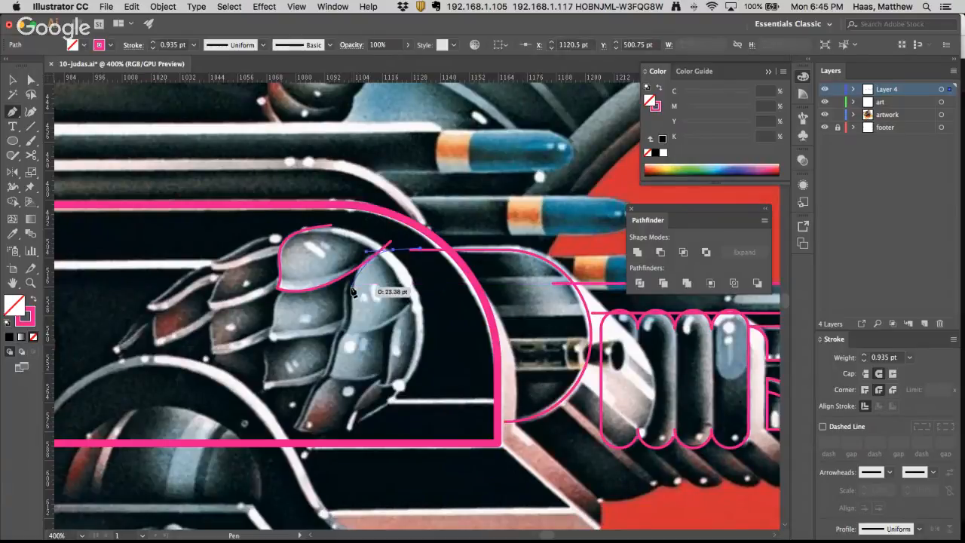
{"action": "left_click_drag", "start_coordinate": [352, 290], "coordinate": [332, 340]}
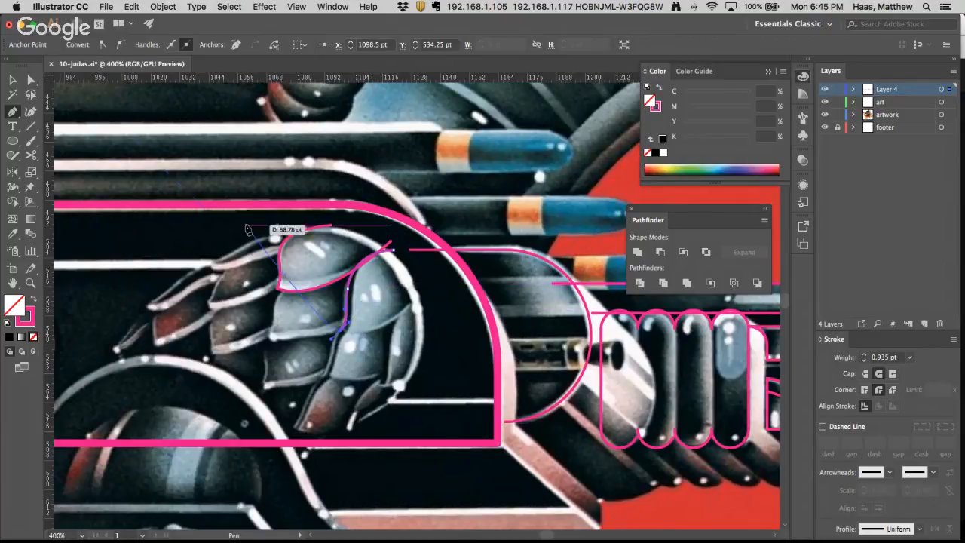
{"action": "left_click", "coordinate": [31, 80]}
{"action": "left_click", "coordinate": [360, 320]}
{"action": "left_click", "coordinate": [375, 315], "text": "super"}
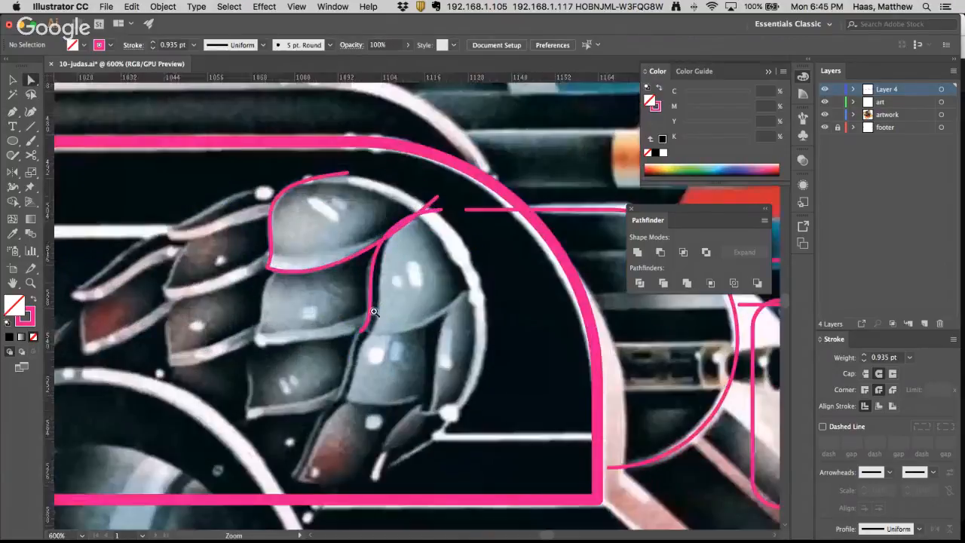
{"action": "left_click", "coordinate": [409, 312], "text": "super"}
{"action": "left_click_drag", "start_coordinate": [400, 294], "coordinate": [369, 312]}
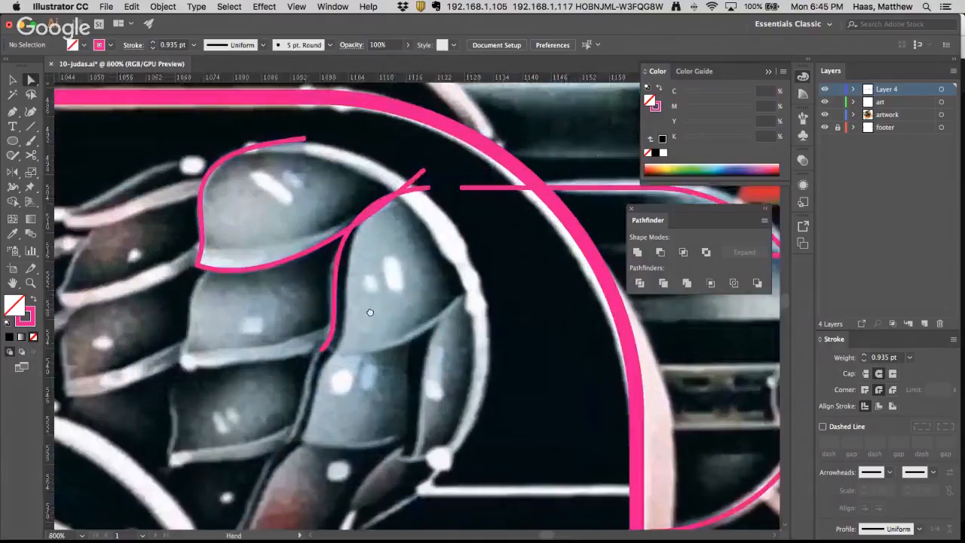
Continue the large scale's outline from a sharp corner along its lower edge to past the white rim, and deselect it
{"action": "left_click", "coordinate": [12, 111]}
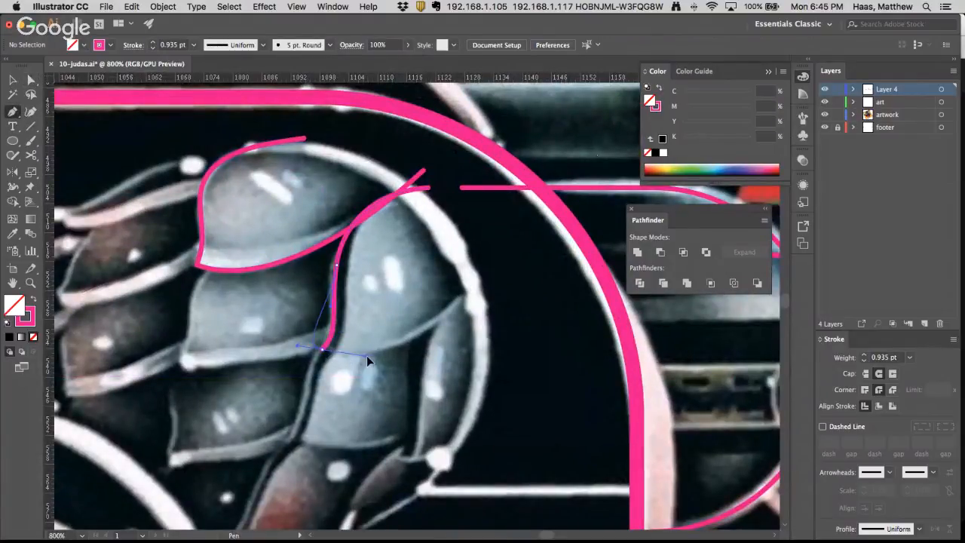
{"action": "left_click", "coordinate": [324, 350]}
{"action": "left_click", "coordinate": [326, 351]}
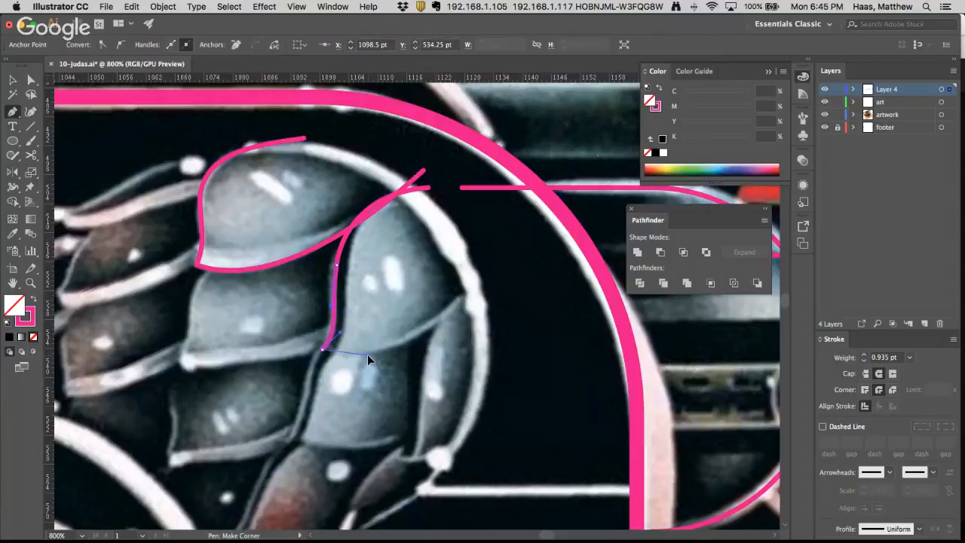
{"action": "left_click_drag", "start_coordinate": [485, 279], "coordinate": [541, 211]}
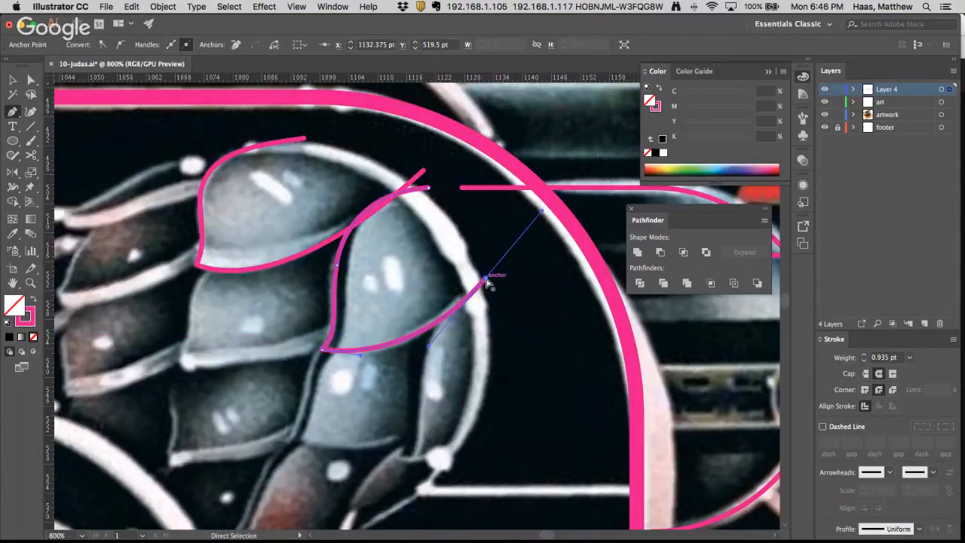
{"action": "mouse_move", "coordinate": [486, 281]}
{"action": "left_mouse_down"}
{"action": "mouse_move", "coordinate": [471, 276]}
{"action": "mouse_move", "coordinate": [483, 279]}
{"action": "left_mouse_up"}
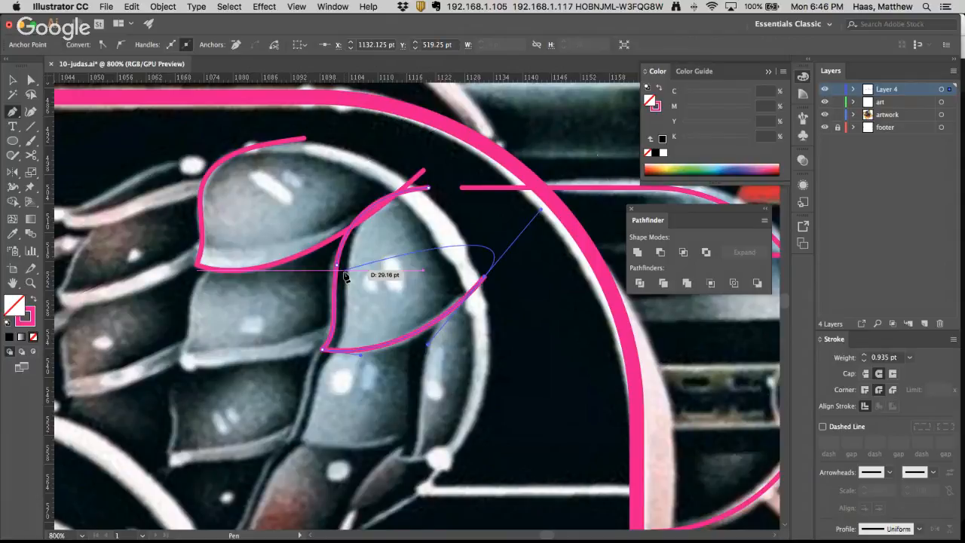
{"action": "left_click", "coordinate": [375, 239], "text": "ctrl"}
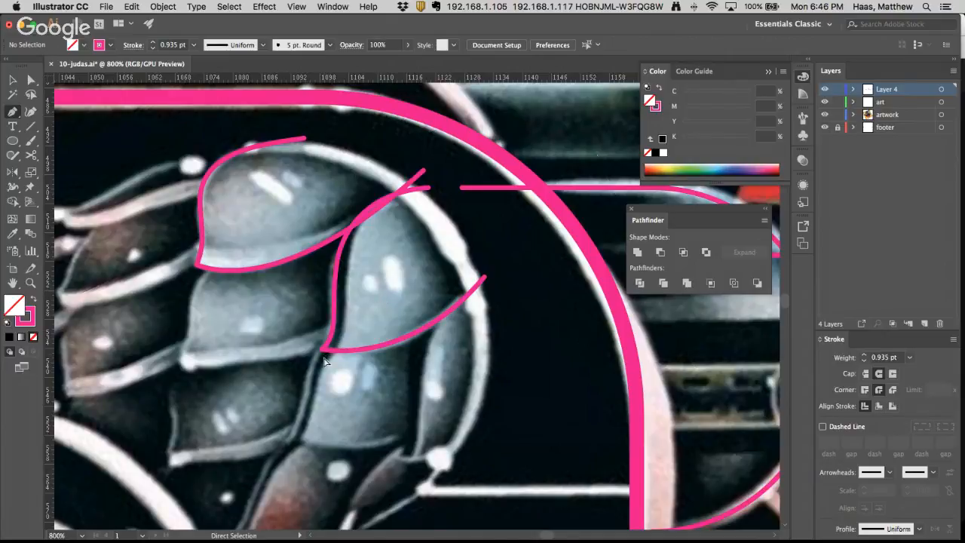
Trace the inner side of the scale beneath the large one and adjust the segment's curve to match the artwork
{"action": "left_click_drag", "start_coordinate": [330, 339], "coordinate": [300, 283]}
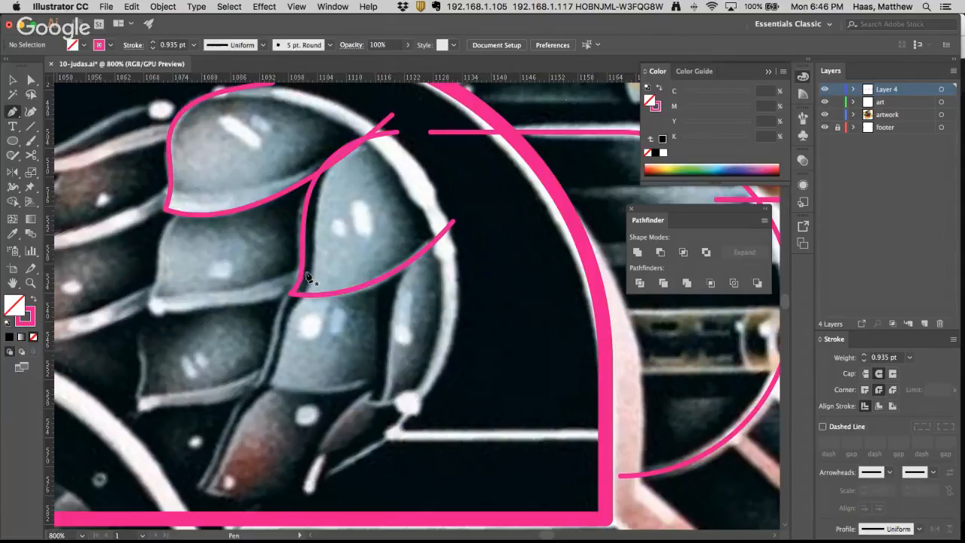
{"action": "left_click", "coordinate": [289, 289]}
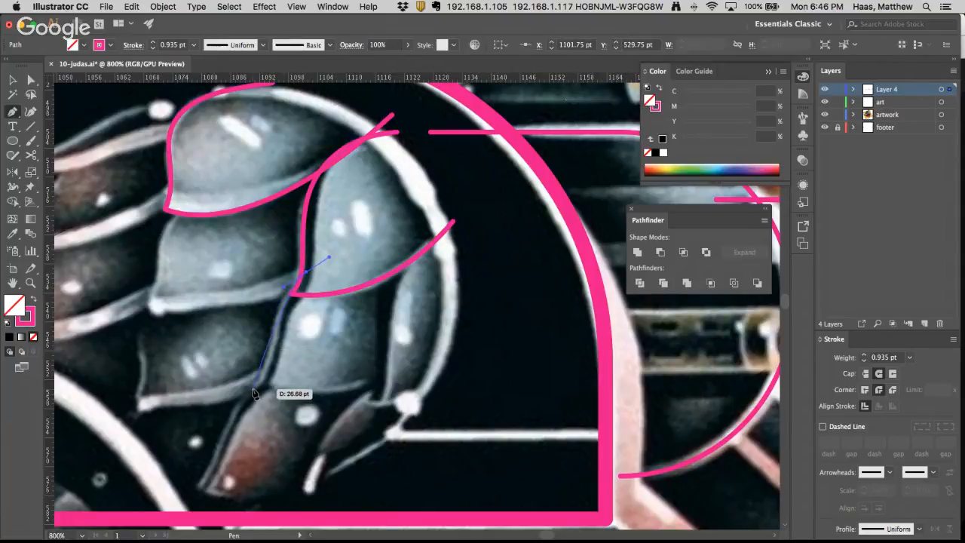
{"action": "left_click_drag", "start_coordinate": [254, 393], "coordinate": [224, 412]}
{"action": "key", "text": "super"}
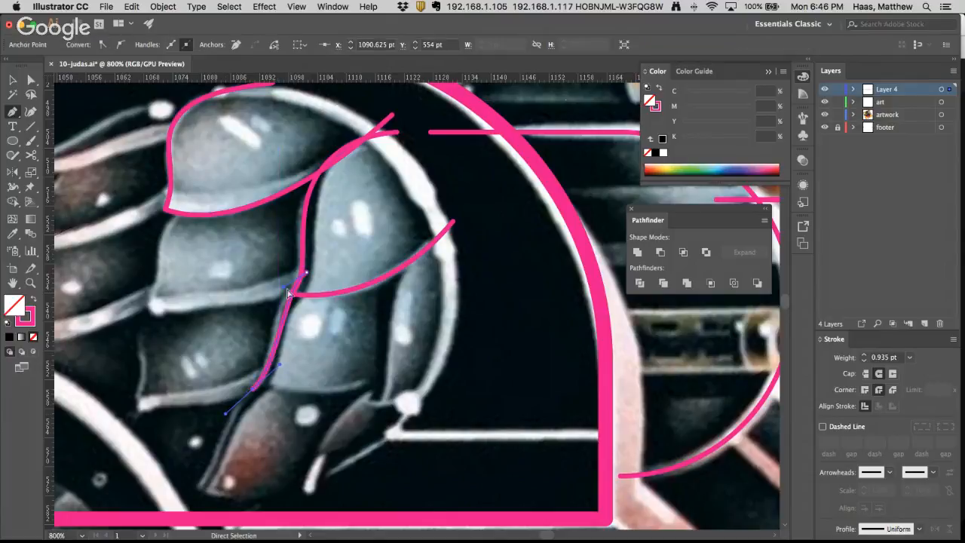
{"action": "left_click_drag", "start_coordinate": [284, 287], "coordinate": [268, 297]}
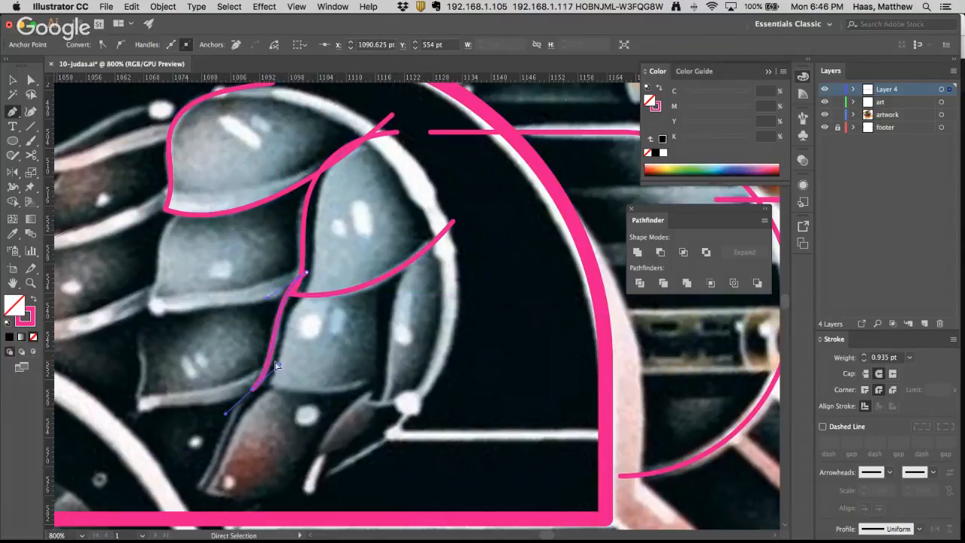
Turn that segment's end into a corner, trace the scale's lower edge into the narrow neighbouring scale, and deselect the path
{"action": "mouse_move", "coordinate": [253, 389]}
{"action": "left_mouse_down"}
{"action": "mouse_move", "coordinate": [253, 358]}
{"action": "mouse_move", "coordinate": [257, 389]}
{"action": "mouse_move", "coordinate": [304, 395]}
{"action": "left_mouse_up"}
{"action": "left_click_drag", "start_coordinate": [402, 370], "coordinate": [448, 338]}
{"action": "left_click_drag", "start_coordinate": [402, 370], "coordinate": [404, 365]}
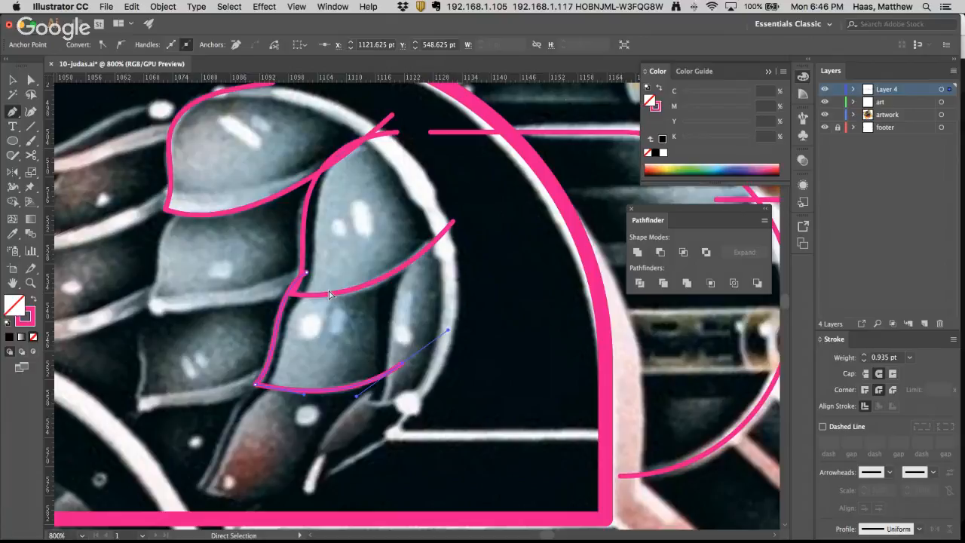
{"action": "left_click", "coordinate": [411, 310], "text": "super"}
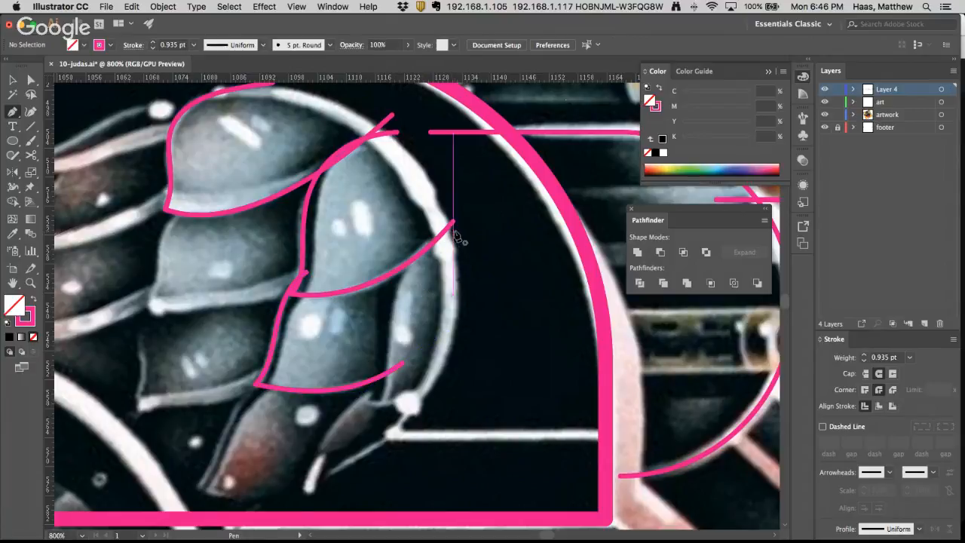
Trace the narrow scale along the white rim, from its side edge through a corner to its lower edge, and deselect it
{"action": "left_click_drag", "start_coordinate": [458, 229], "coordinate": [419, 241]}
{"action": "left_click_drag", "start_coordinate": [391, 323], "coordinate": [367, 419]}
{"action": "left_click_drag", "start_coordinate": [381, 411], "coordinate": [405, 407]}
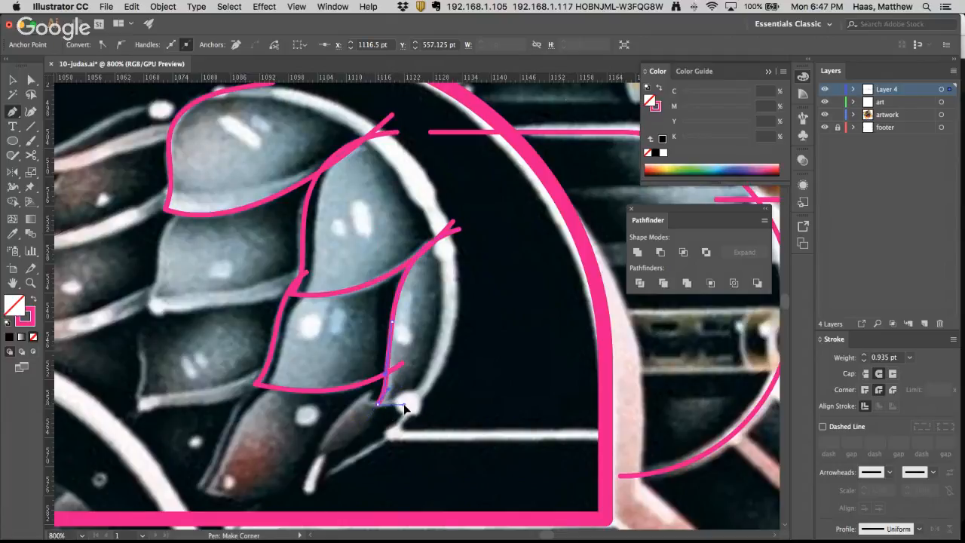
{"action": "mouse_move", "coordinate": [459, 372]}
{"action": "left_mouse_down"}
{"action": "mouse_move", "coordinate": [485, 345]}
{"action": "mouse_move", "coordinate": [459, 364]}
{"action": "left_mouse_up"}
{"action": "left_click", "coordinate": [421, 357], "text": "super"}
{"action": "left_click", "coordinate": [386, 350], "text": "alt+super"}
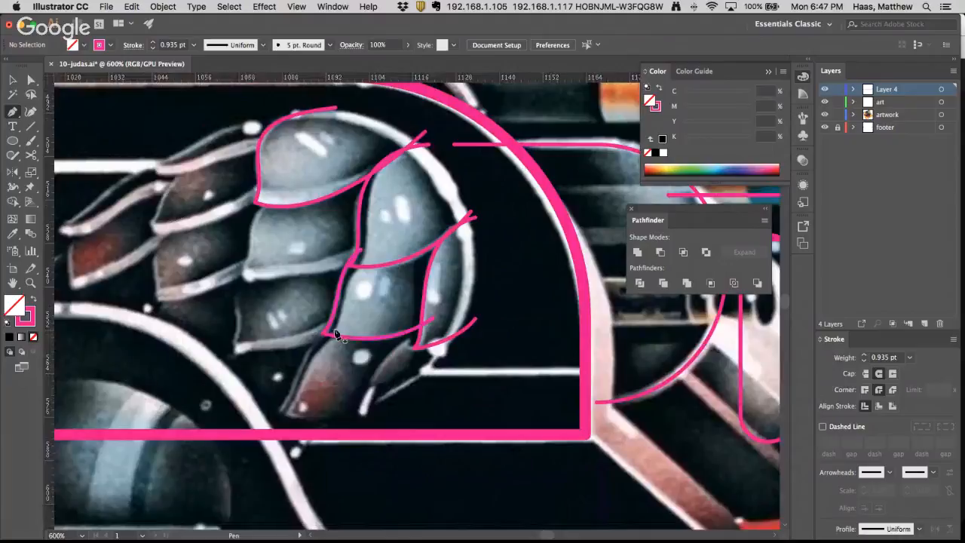
{"action": "left_click", "coordinate": [343, 335]}
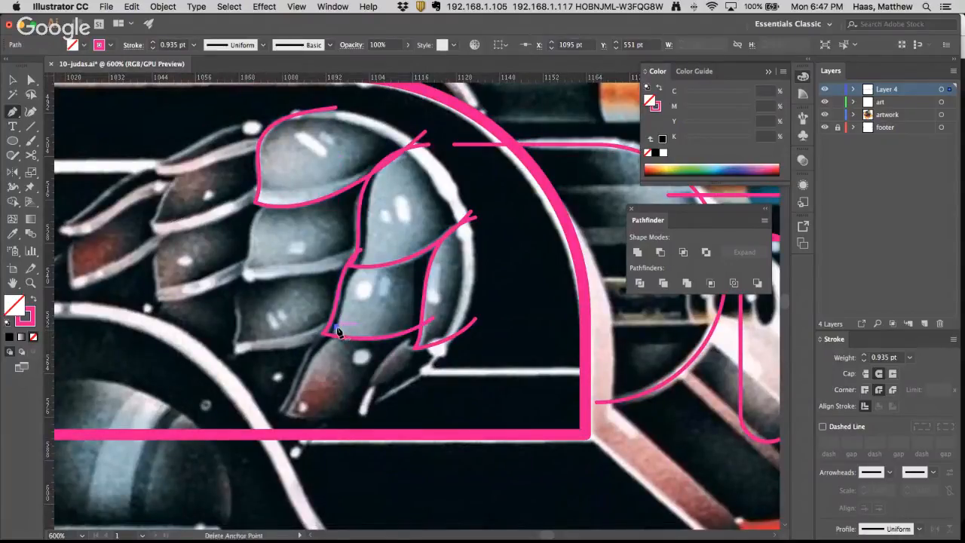
{"action": "key", "text": "super"}
{"action": "left_click", "coordinate": [341, 331], "text": "super"}
{"action": "left_click", "coordinate": [335, 331], "text": "super"}
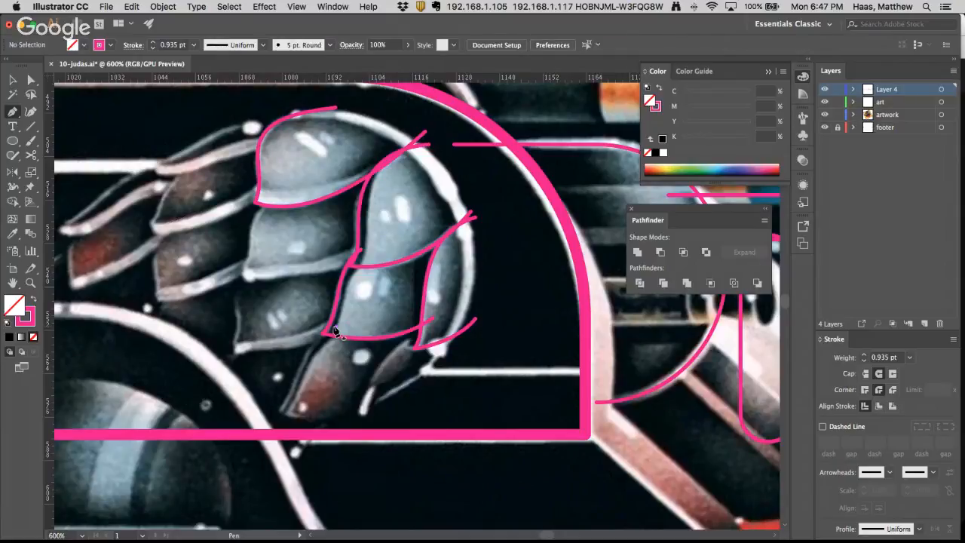
Outline the reddish scale at the cluster's lower tip with a curved side and a cornered lower edge, and deselect it
{"action": "left_click", "coordinate": [330, 333]}
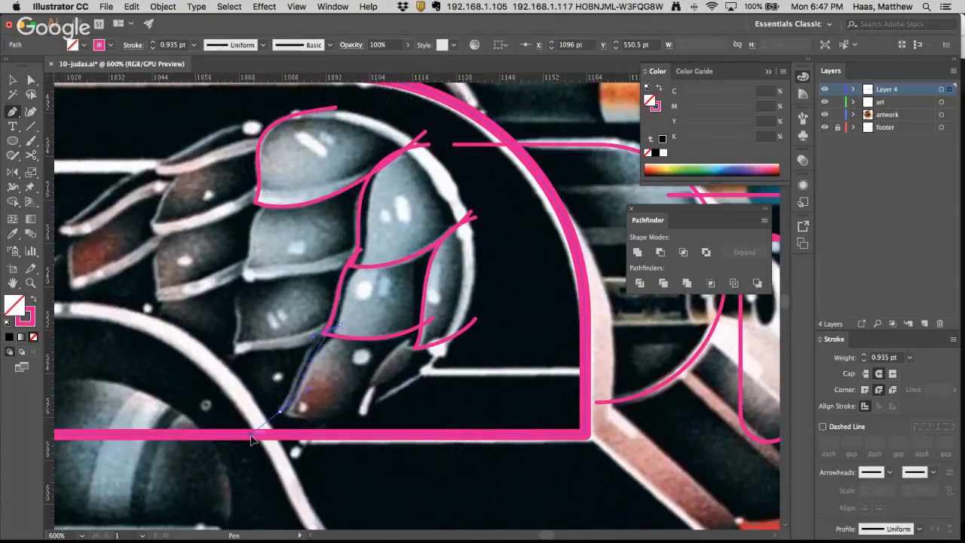
{"action": "left_click", "coordinate": [278, 411]}
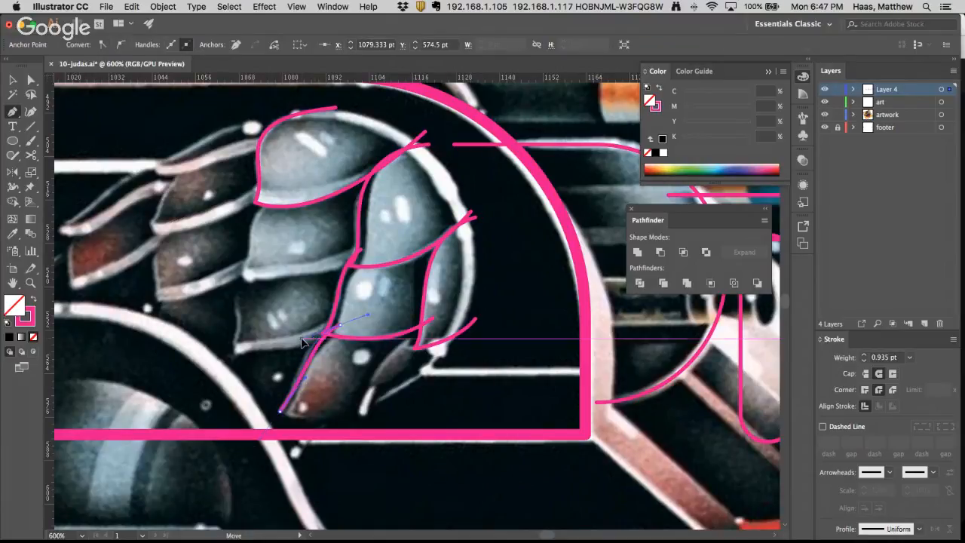
{"action": "left_click_drag", "start_coordinate": [302, 343], "coordinate": [302, 339]}
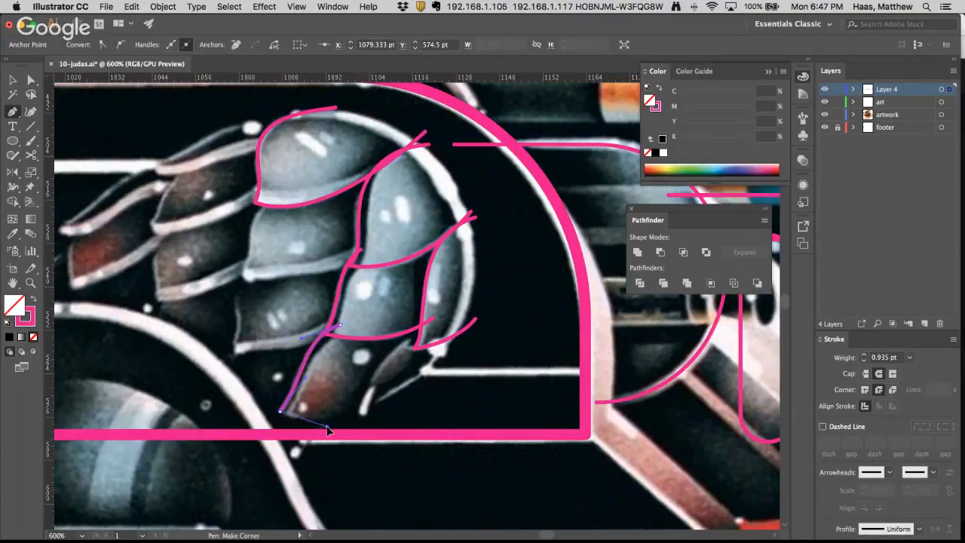
{"action": "mouse_move", "coordinate": [372, 406]}
{"action": "left_mouse_down"}
{"action": "mouse_move", "coordinate": [399, 395]}
{"action": "mouse_move", "coordinate": [360, 398]}
{"action": "mouse_move", "coordinate": [398, 393]}
{"action": "mouse_move", "coordinate": [382, 412]}
{"action": "left_mouse_up"}
{"action": "left_click", "coordinate": [390, 374], "text": "super"}
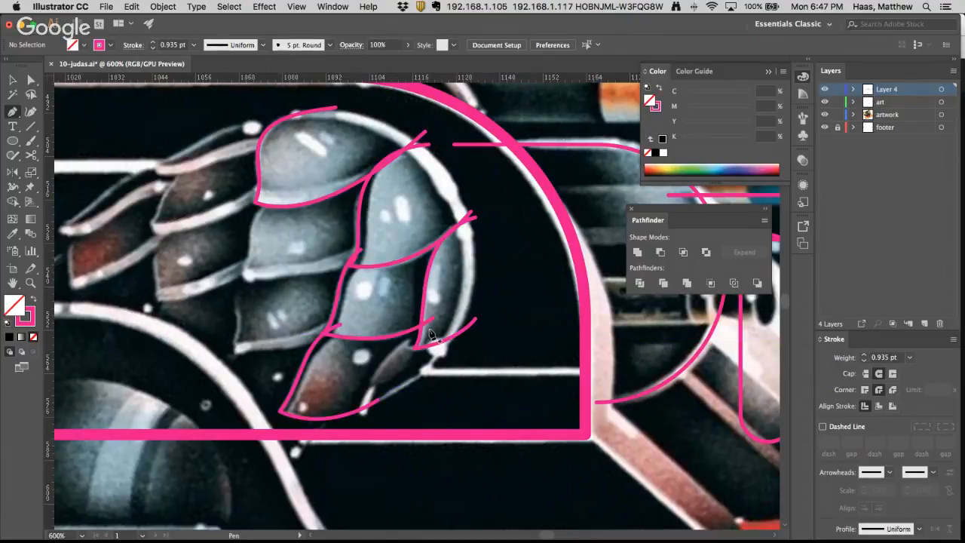
Outline the slender dark scale beside the reddish tip scale with a curved inner side and cornered outer edge, and deselect it
{"action": "left_click", "coordinate": [391, 345]}
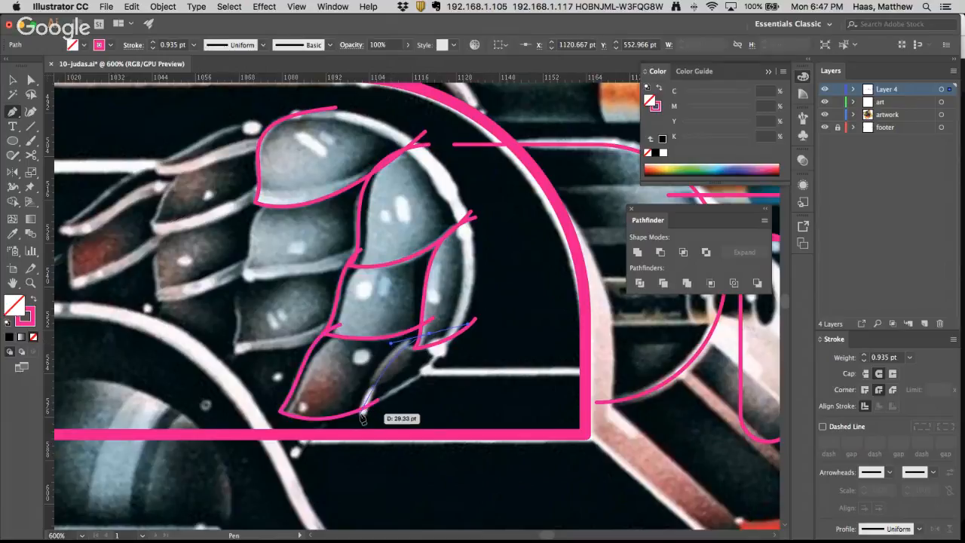
{"action": "left_click_drag", "start_coordinate": [364, 411], "coordinate": [352, 461]}
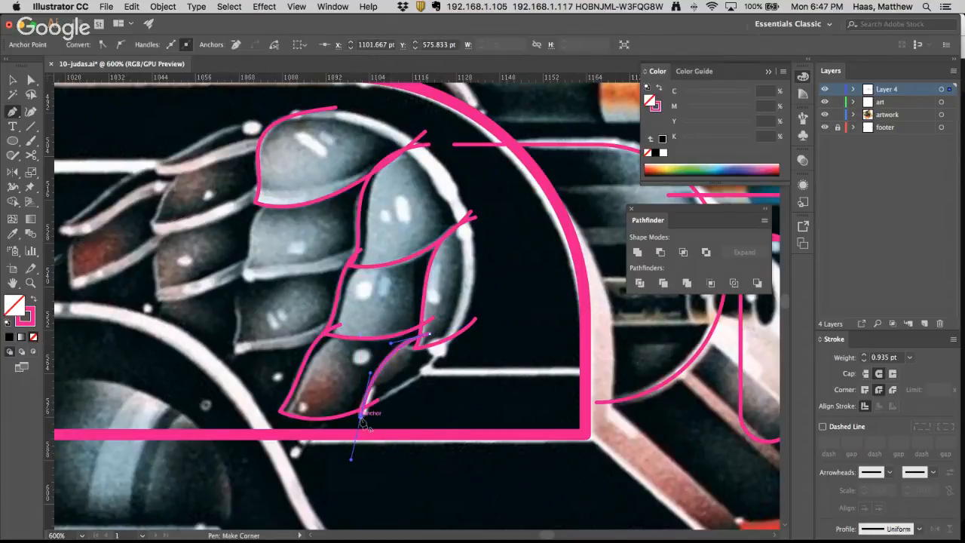
{"action": "left_click_drag", "start_coordinate": [362, 415], "coordinate": [394, 409]}
{"action": "left_click_drag", "start_coordinate": [450, 335], "coordinate": [467, 300]}
{"action": "left_click", "coordinate": [439, 379], "text": "ctrl"}
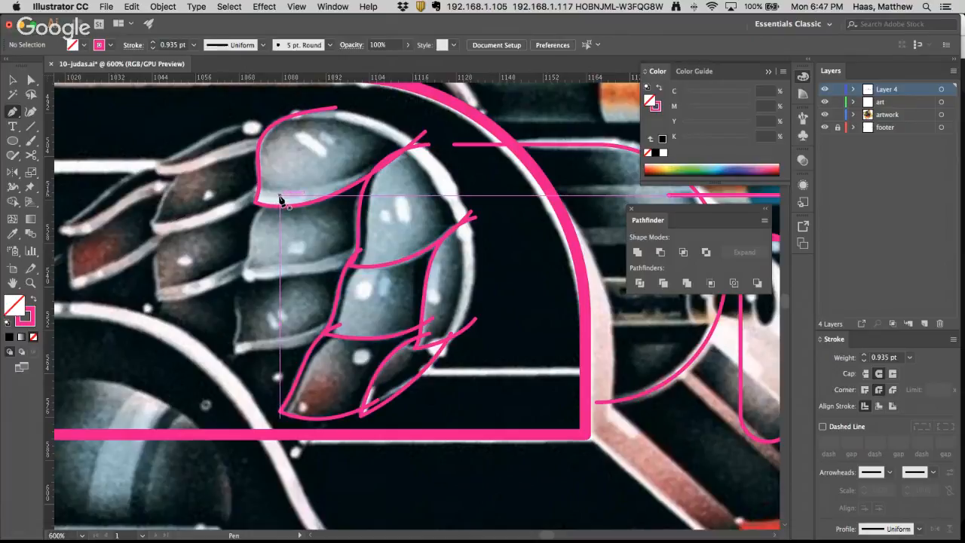
Outline the grey scale directly beneath the large top scale, adjusting its curved side and tracing its cornered lower edge, and deselect it
{"action": "left_click_drag", "start_coordinate": [280, 199], "coordinate": [256, 211]}
{"action": "left_click_drag", "start_coordinate": [242, 278], "coordinate": [217, 312]}
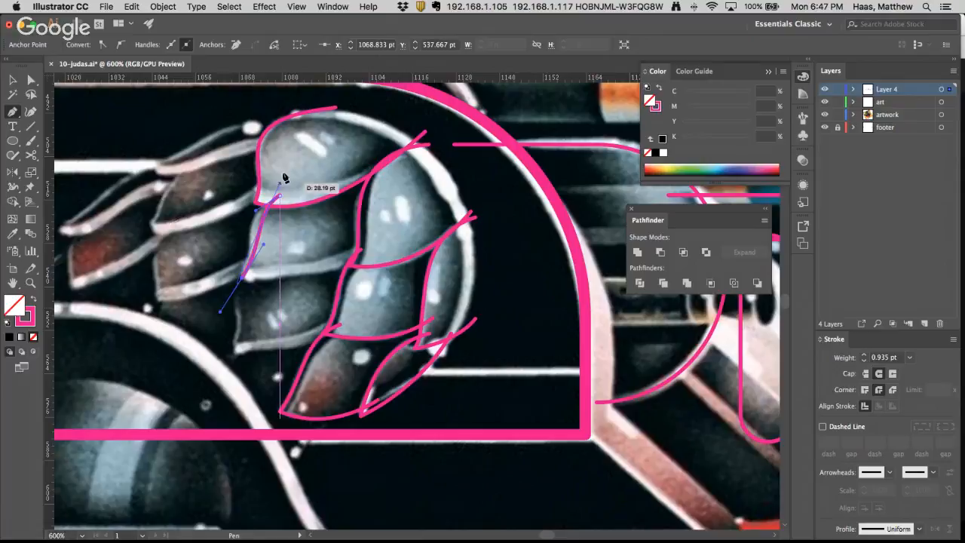
{"action": "key", "text": "super"}
{"action": "left_click_drag", "start_coordinate": [257, 212], "coordinate": [235, 221]}
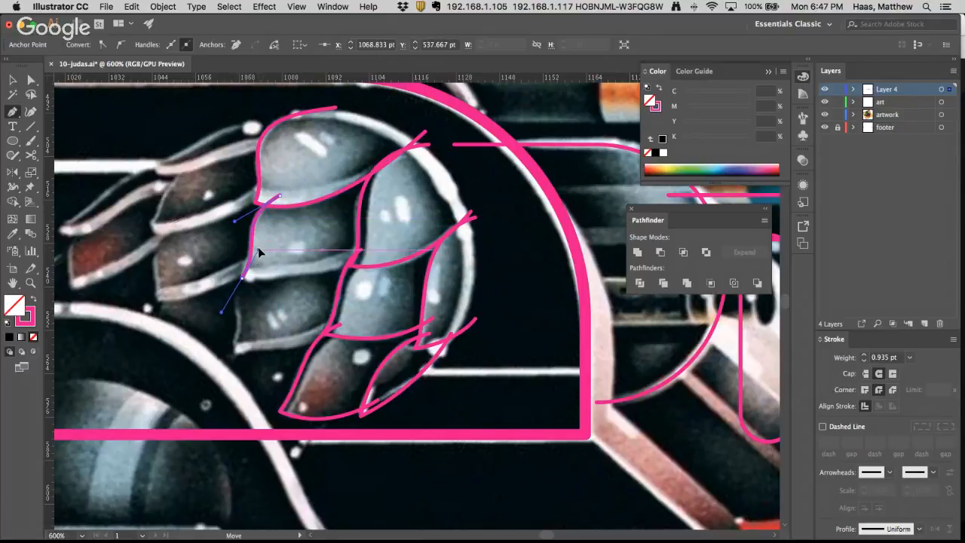
{"action": "left_click_drag", "start_coordinate": [258, 253], "coordinate": [257, 250]}
{"action": "left_click", "coordinate": [242, 279]}
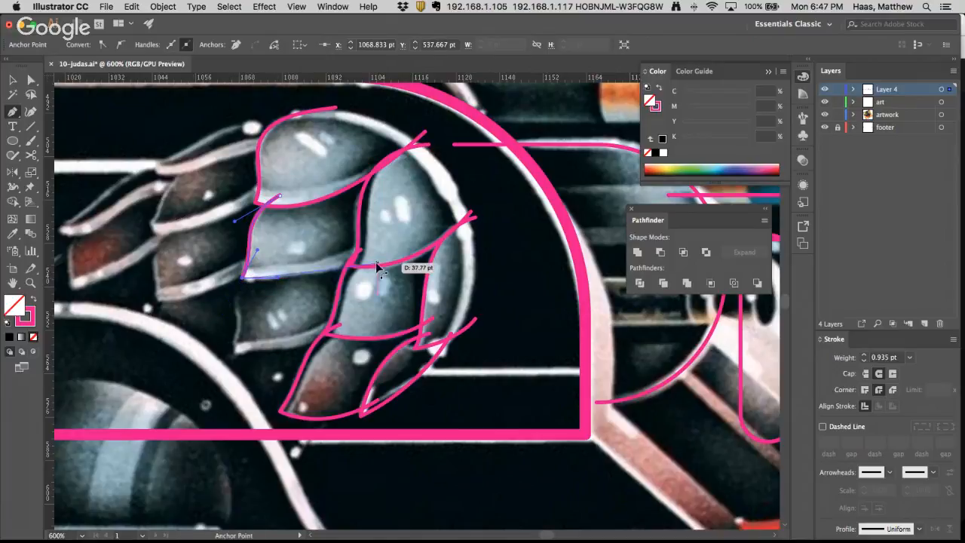
{"action": "left_click_drag", "start_coordinate": [375, 261], "coordinate": [419, 238]}
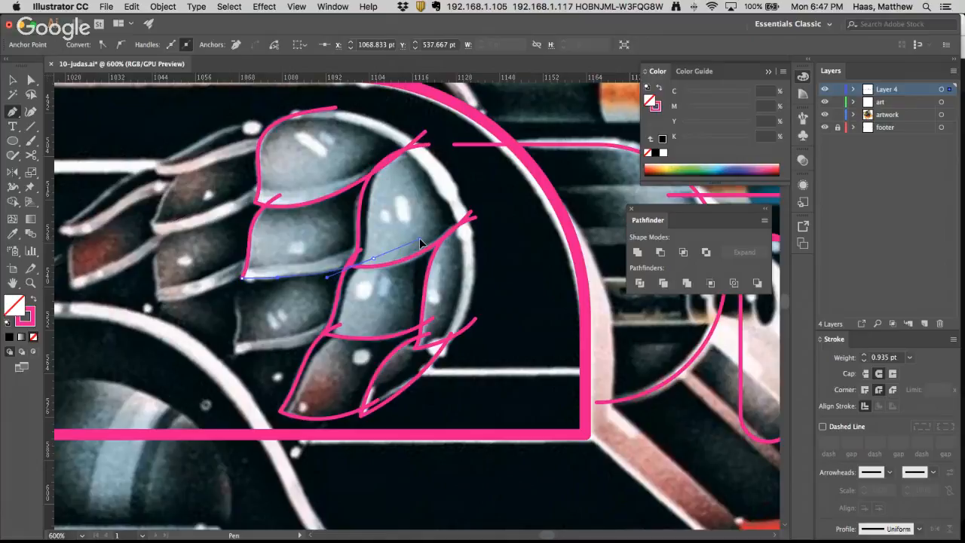
{"action": "left_click", "coordinate": [251, 294], "text": "super"}
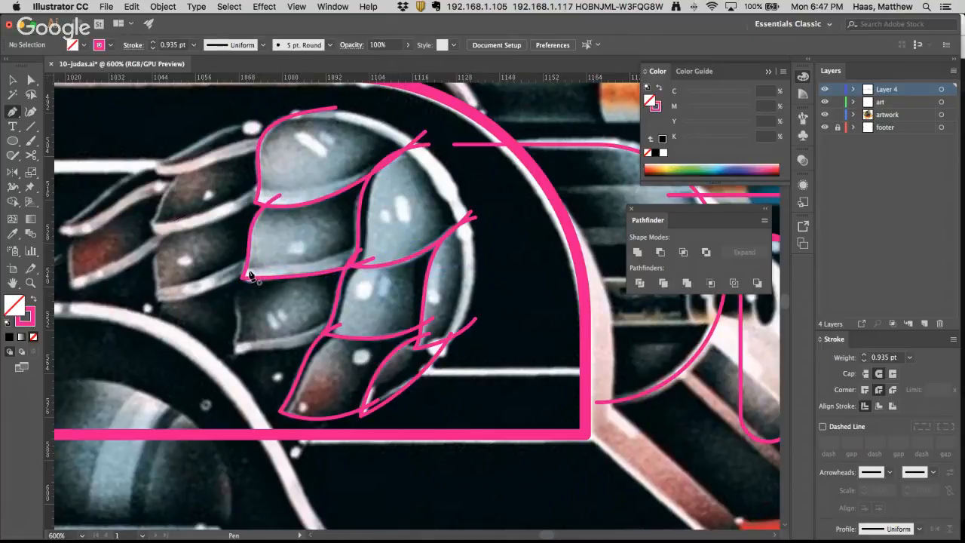
Trace the outer side of the dark scale at the foot of that column and adjust the curve's handles to match the artwork
{"action": "left_click_drag", "start_coordinate": [230, 284], "coordinate": [230, 285]}
{"action": "left_click_drag", "start_coordinate": [236, 353], "coordinate": [224, 376]}
{"action": "left_click_drag", "start_coordinate": [231, 285], "coordinate": [222, 288]}
{"action": "left_click_drag", "start_coordinate": [236, 354], "coordinate": [249, 323]}
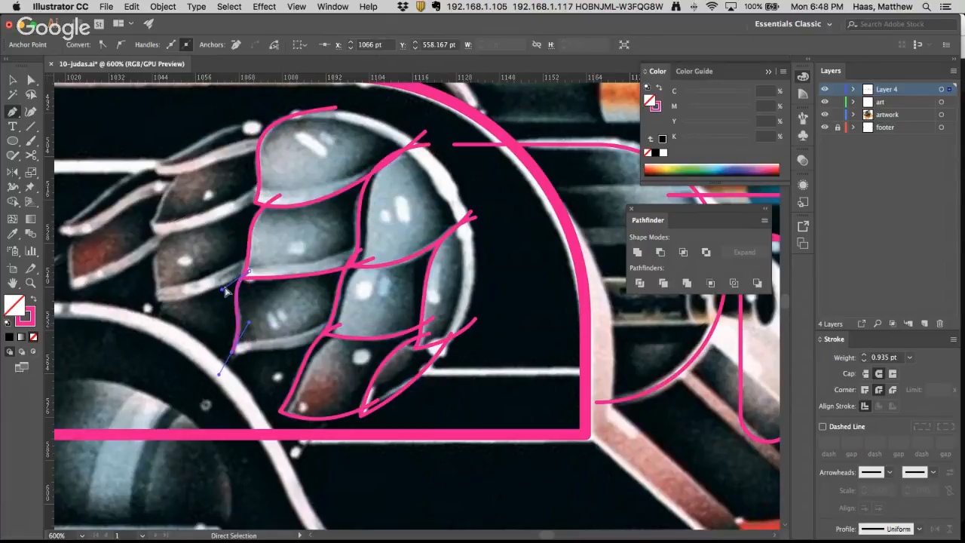
{"action": "left_click_drag", "start_coordinate": [222, 289], "coordinate": [219, 293]}
Trace the dark scale's lower edge from a corner, refine its anchors and handles to fit the white rim, and deselect the path
{"action": "left_click", "coordinate": [233, 353]}
{"action": "left_click_drag", "start_coordinate": [348, 326], "coordinate": [380, 294]}
{"action": "left_click_drag", "start_coordinate": [249, 273], "coordinate": [231, 262]}
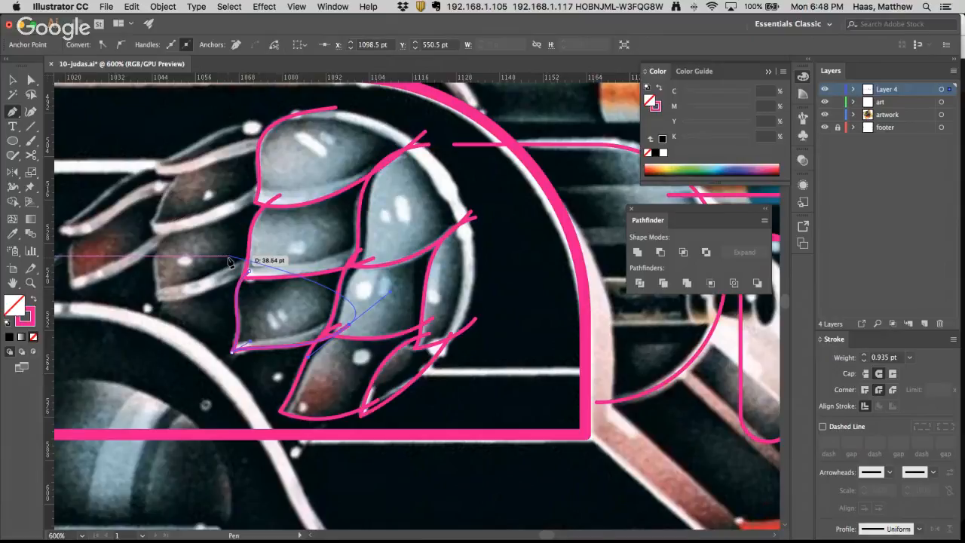
{"action": "left_click", "coordinate": [271, 330], "text": "super"}
{"action": "left_click", "coordinate": [247, 347], "text": "super"}
{"action": "left_click_drag", "start_coordinate": [251, 342], "coordinate": [263, 335]}
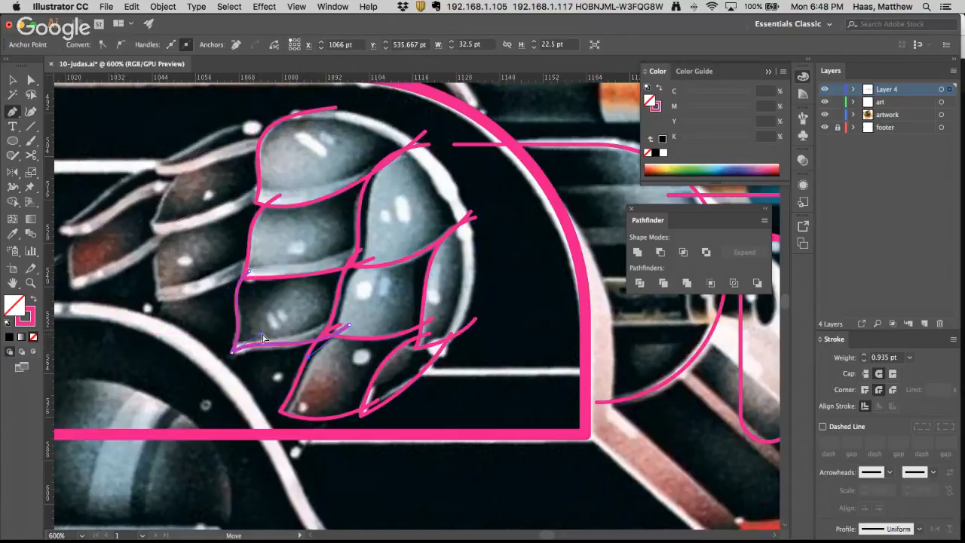
{"action": "left_click_drag", "start_coordinate": [349, 327], "coordinate": [349, 318]}
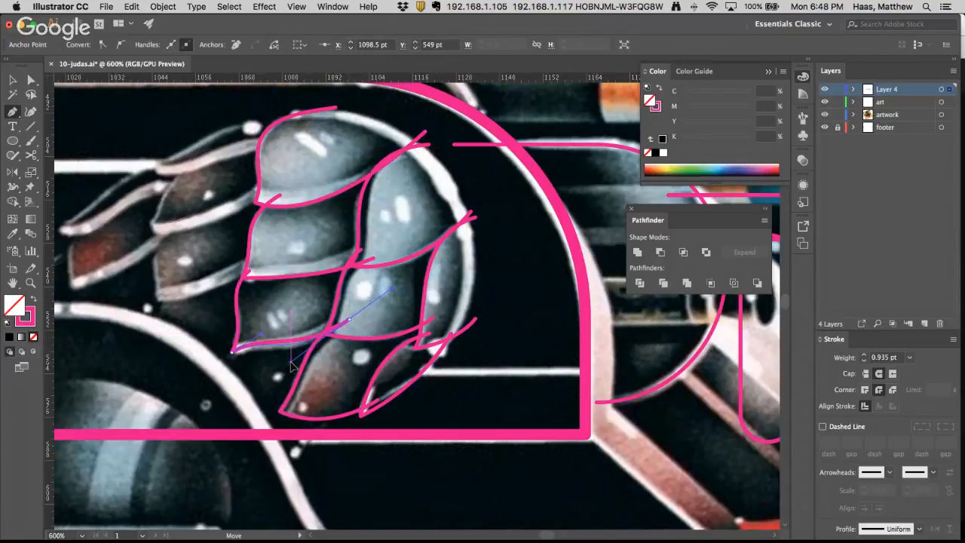
{"action": "left_click_drag", "start_coordinate": [291, 364], "coordinate": [291, 363]}
{"action": "left_click_drag", "start_coordinate": [232, 352], "coordinate": [232, 360]}
{"action": "left_click", "coordinate": [264, 323]}
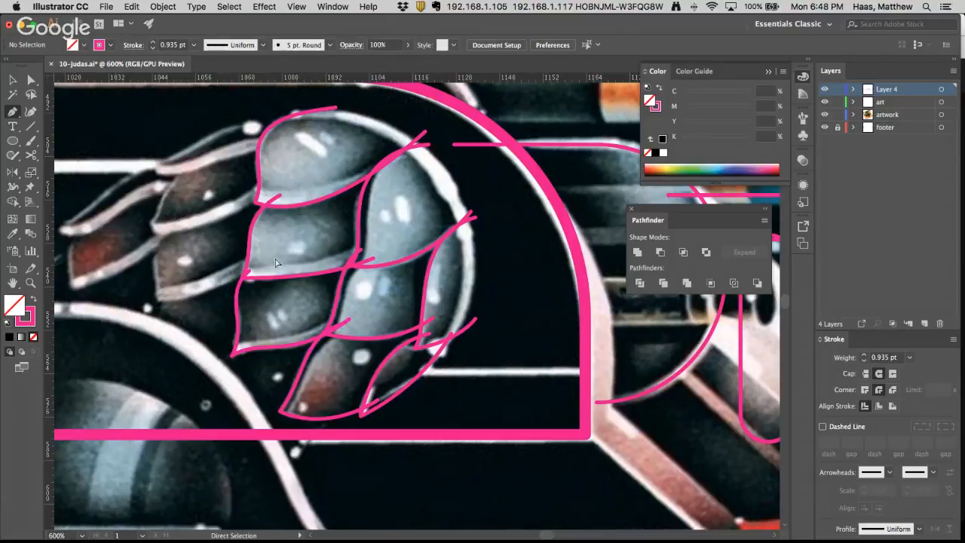
Trace the upper edge of the thin scale beside the large top scale down to its pointed tip
{"action": "key", "text": "p"}
{"action": "scroll", "coordinate": [271, 226], "scroll_direction": "up", "scroll_amount": 5}
{"action": "scroll", "coordinate": [272, 226], "scroll_direction": "left", "scroll_amount": 5}
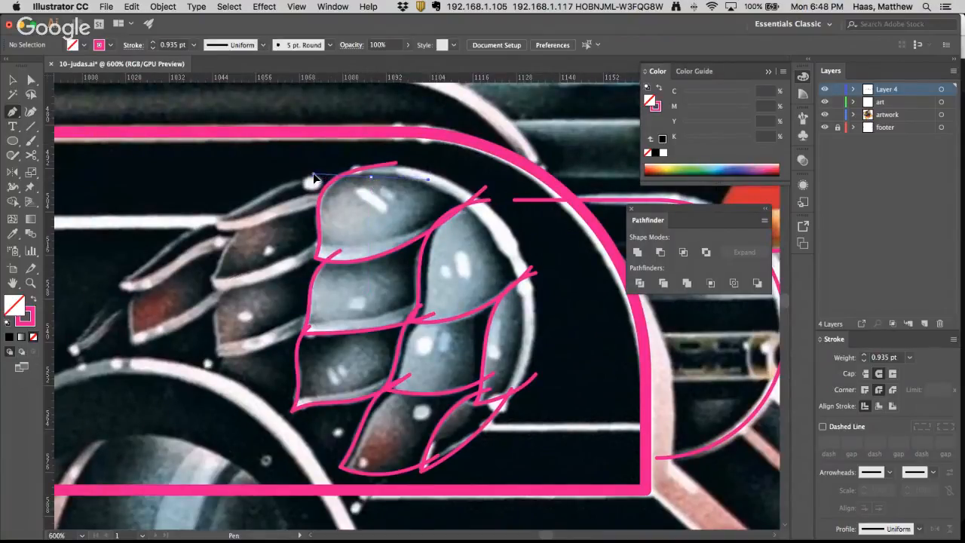
{"action": "left_click_drag", "start_coordinate": [217, 221], "coordinate": [179, 236]}
{"action": "left_click_drag", "start_coordinate": [313, 176], "coordinate": [277, 172]}
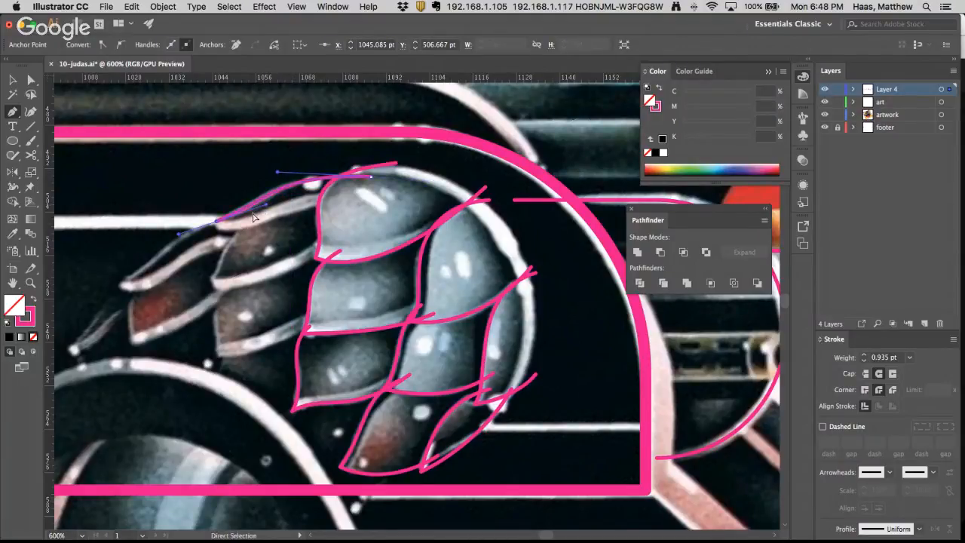
Turn the thin scale's tip into a corner, trace its lower edge back into the large scale, adjust the curve, and deselect it
{"action": "left_click_drag", "start_coordinate": [216, 223], "coordinate": [236, 235]}
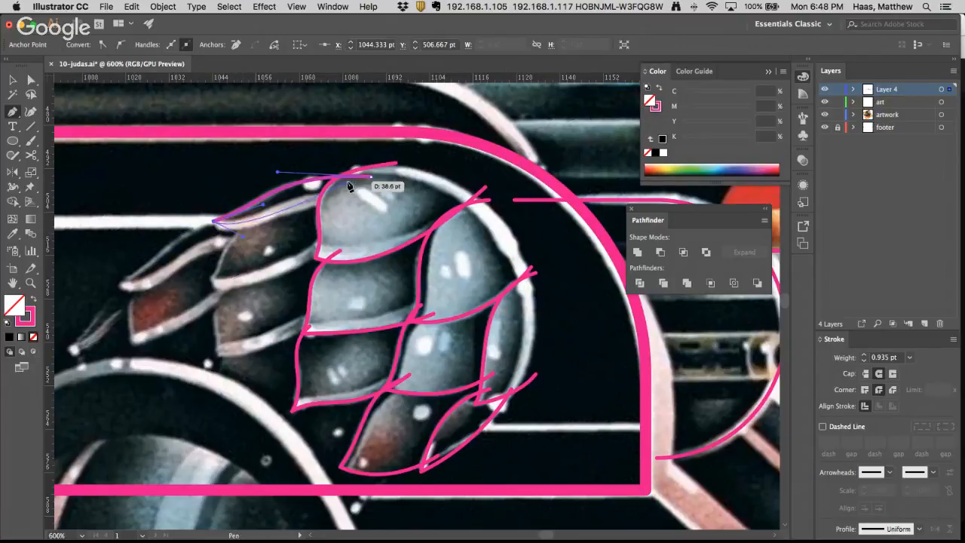
{"action": "mouse_move", "coordinate": [340, 200]}
{"action": "left_mouse_down"}
{"action": "mouse_move", "coordinate": [387, 202]}
{"action": "mouse_move", "coordinate": [351, 203]}
{"action": "left_mouse_up"}
{"action": "left_click_drag", "start_coordinate": [242, 235], "coordinate": [239, 241]}
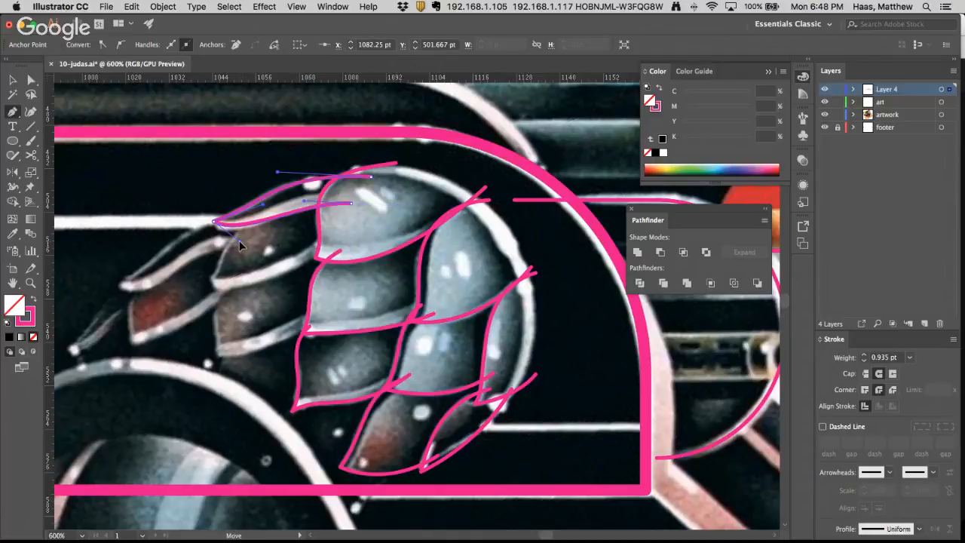
{"action": "left_click", "coordinate": [317, 213]}
{"action": "left_click_drag", "start_coordinate": [304, 202], "coordinate": [238, 226]}
{"action": "left_click", "coordinate": [260, 249], "text": "super"}
Trace the curved outer side of the brown scale beneath the thin one and adjust its handles to follow the artwork
{"action": "left_click_drag", "start_coordinate": [215, 282], "coordinate": [202, 296]}
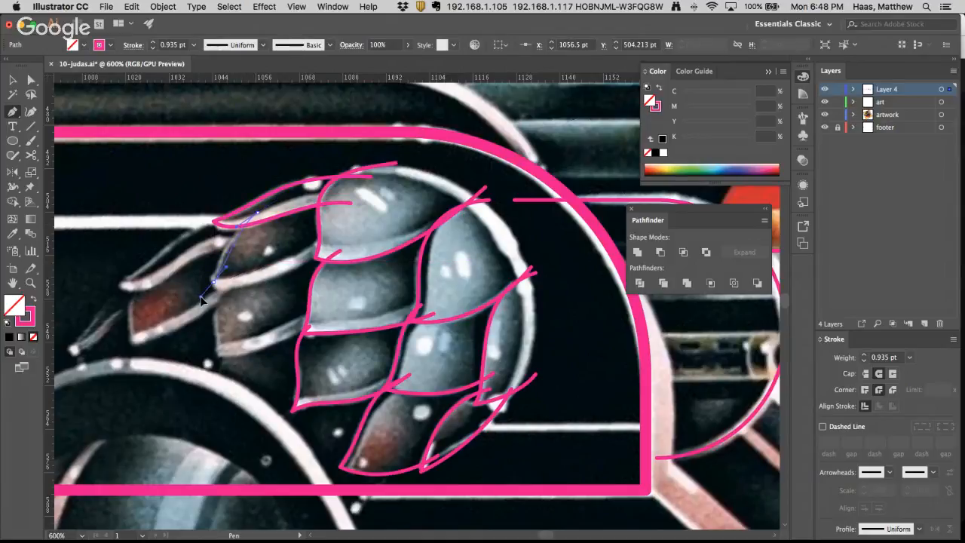
{"action": "key", "text": "super"}
{"action": "left_click_drag", "start_coordinate": [236, 228], "coordinate": [220, 241]}
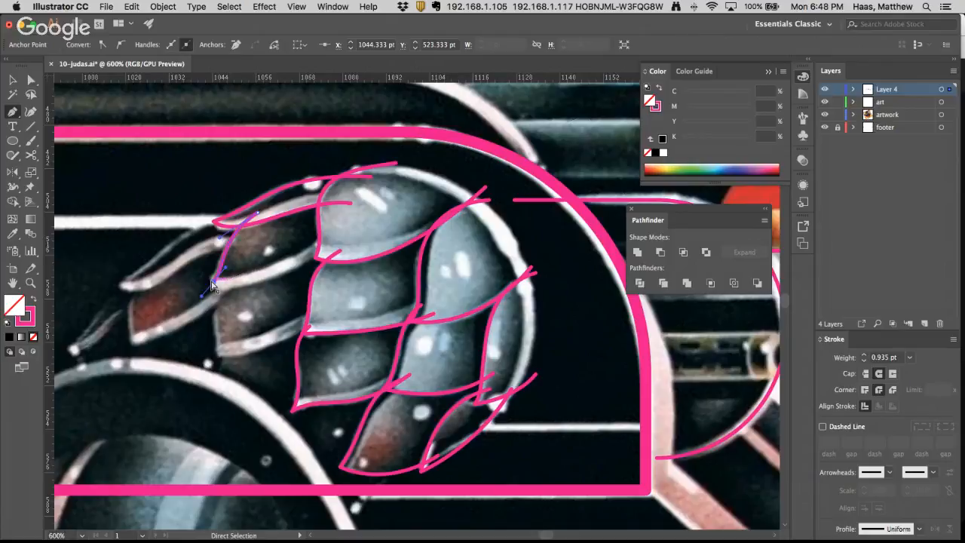
{"action": "left_click_drag", "start_coordinate": [202, 296], "coordinate": [210, 260]}
Trace the brown scale's lower edge from a corner up to the large scale, fine-tune its anchors, and deselect the path
{"action": "left_click_drag", "start_coordinate": [211, 260], "coordinate": [214, 280]}
{"action": "left_click_drag", "start_coordinate": [330, 235], "coordinate": [370, 203]}
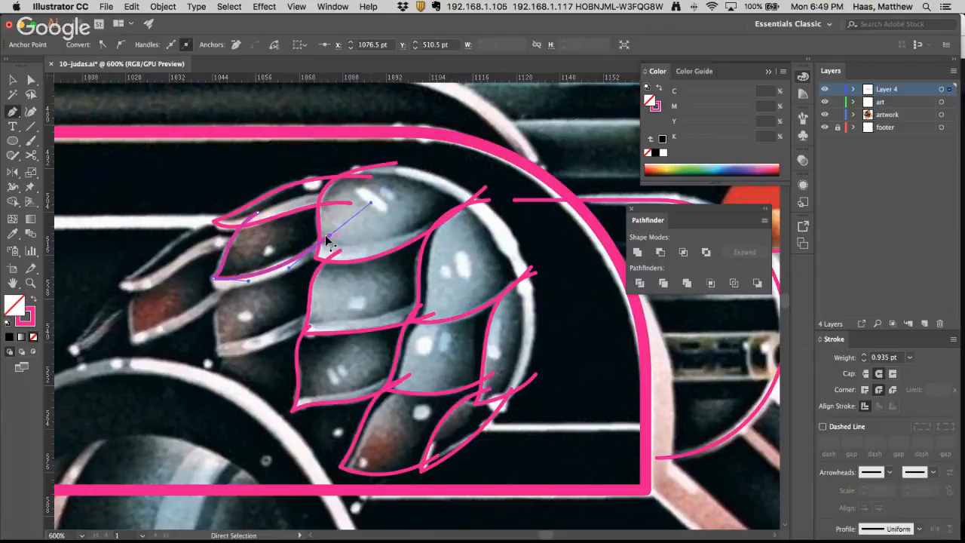
{"action": "left_click_drag", "start_coordinate": [331, 238], "coordinate": [331, 243]}
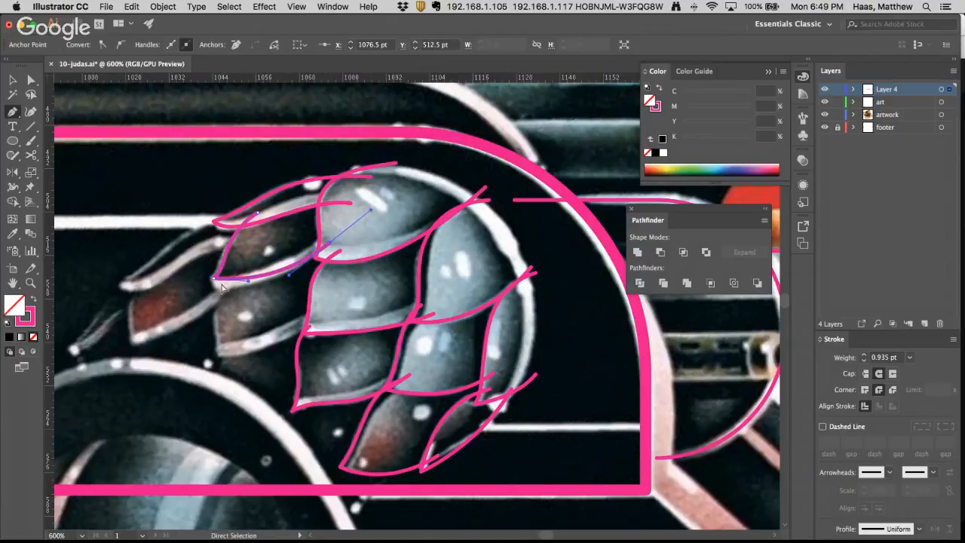
{"action": "left_click_drag", "start_coordinate": [213, 280], "coordinate": [224, 276]}
{"action": "left_click", "coordinate": [286, 271]}
Outline the long pale scale beyond the brown one with a curved upper edge and a cornered, adjusted lower edge, and deselect it
{"action": "key", "text": "p"}
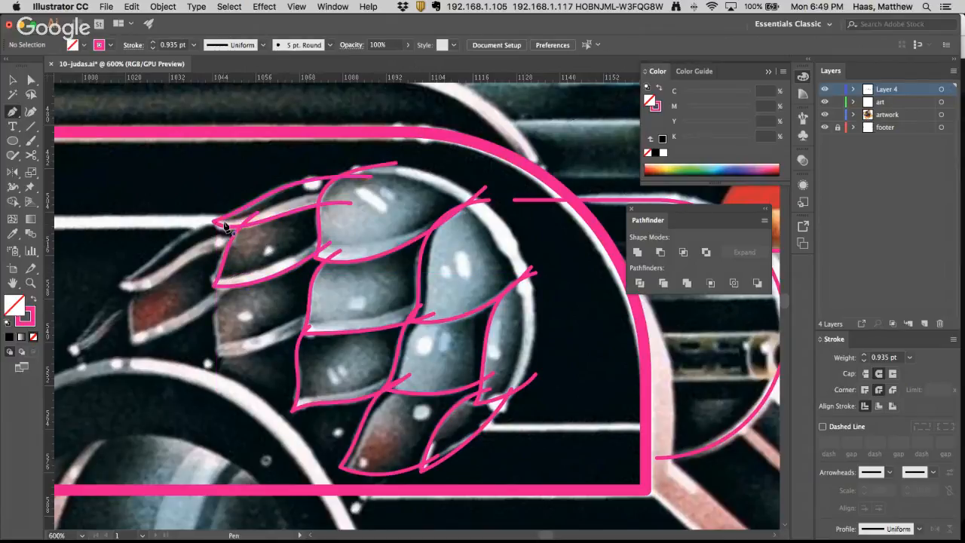
{"action": "left_click", "coordinate": [181, 226]}
{"action": "left_click_drag", "start_coordinate": [119, 283], "coordinate": [97, 286]}
{"action": "left_click", "coordinate": [119, 282]}
{"action": "left_click_drag", "start_coordinate": [239, 249], "coordinate": [284, 256]}
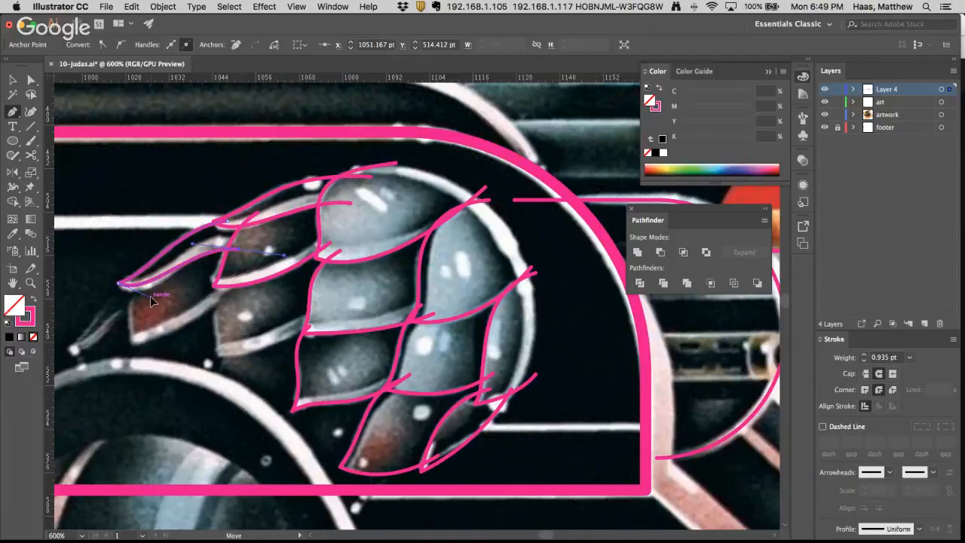
{"action": "left_click_drag", "start_coordinate": [150, 296], "coordinate": [154, 306]}
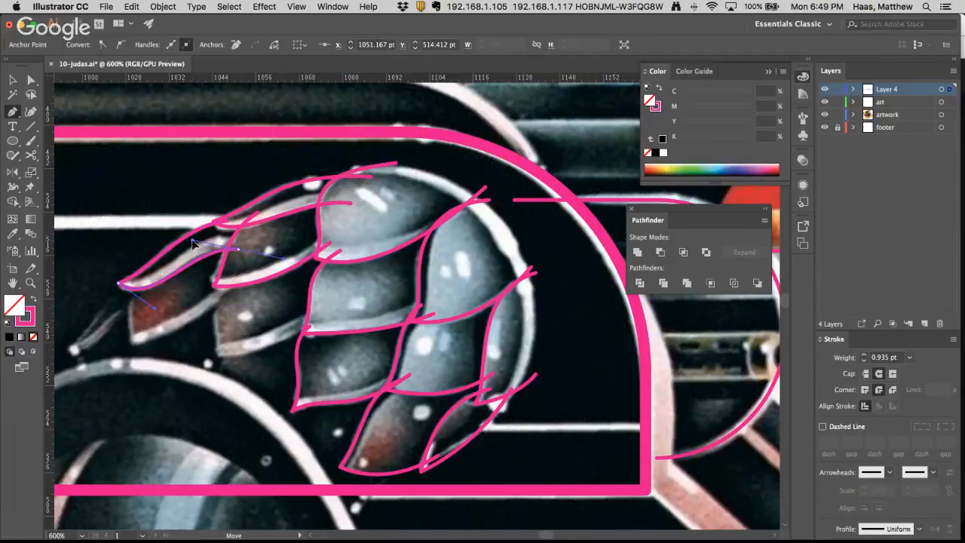
{"action": "left_click_drag", "start_coordinate": [190, 243], "coordinate": [197, 237]}
{"action": "left_click", "coordinate": [204, 276], "text": "super"}
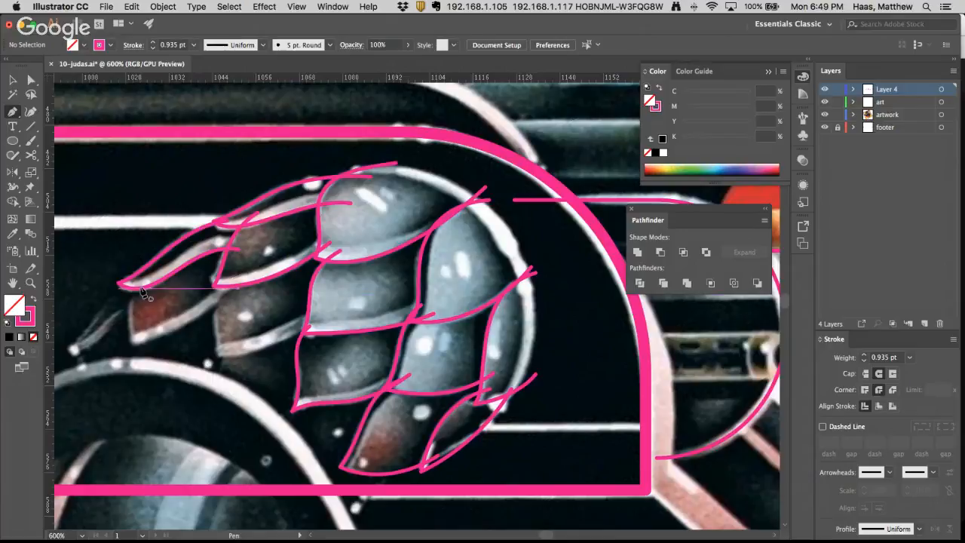
Outline the dark red scale beneath the long pale one with an adjusted curved side and a lower edge, and deselect it
{"action": "left_click_drag", "start_coordinate": [132, 294], "coordinate": [133, 294]}
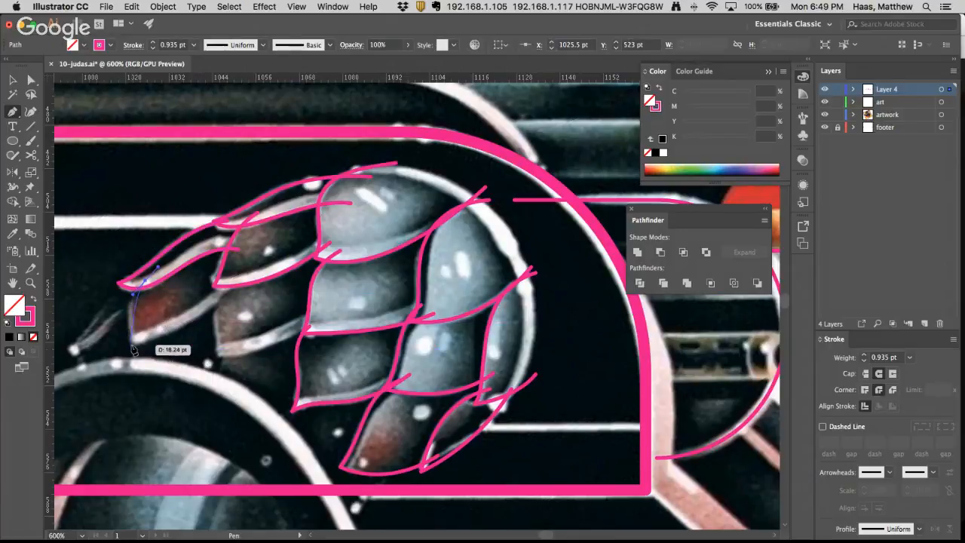
{"action": "left_click_drag", "start_coordinate": [134, 343], "coordinate": [143, 375]}
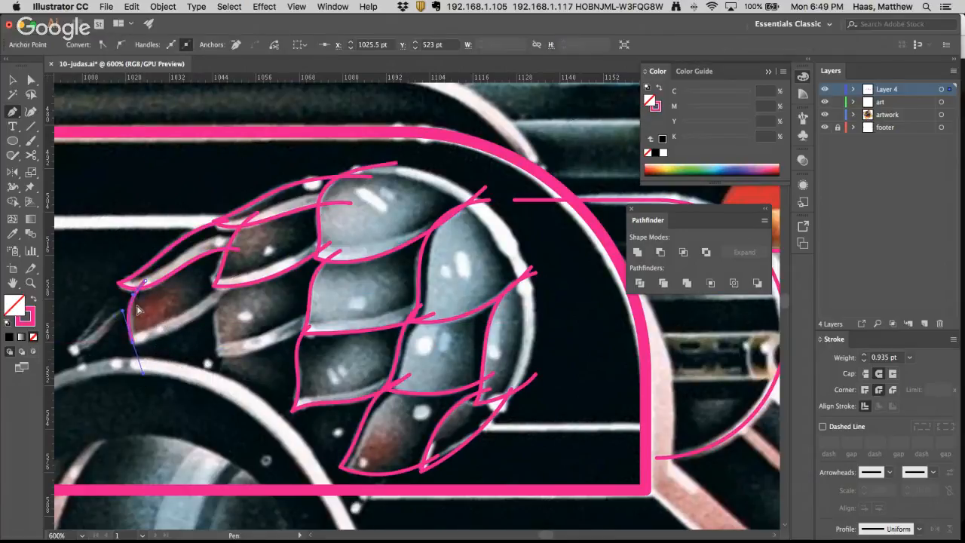
{"action": "left_click_drag", "start_coordinate": [132, 295], "coordinate": [128, 293]}
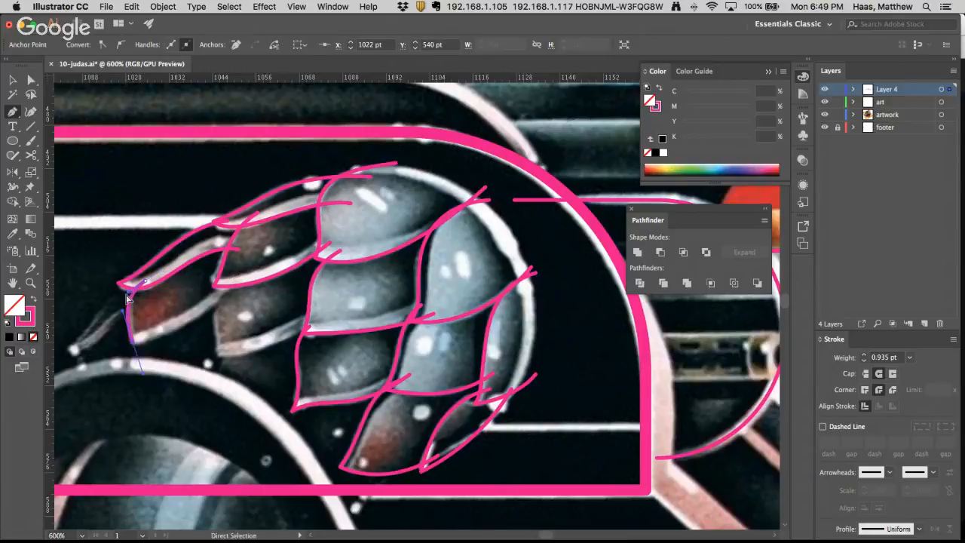
{"action": "left_click_drag", "start_coordinate": [181, 336], "coordinate": [183, 327]}
{"action": "left_click_drag", "start_coordinate": [241, 272], "coordinate": [267, 235]}
{"action": "left_click", "coordinate": [181, 280], "text": "super"}
Outline the small slender scale at the cluster's far tip, shape its lower edge, and deselect it
{"action": "left_click_drag", "start_coordinate": [143, 306], "coordinate": [203, 272]}
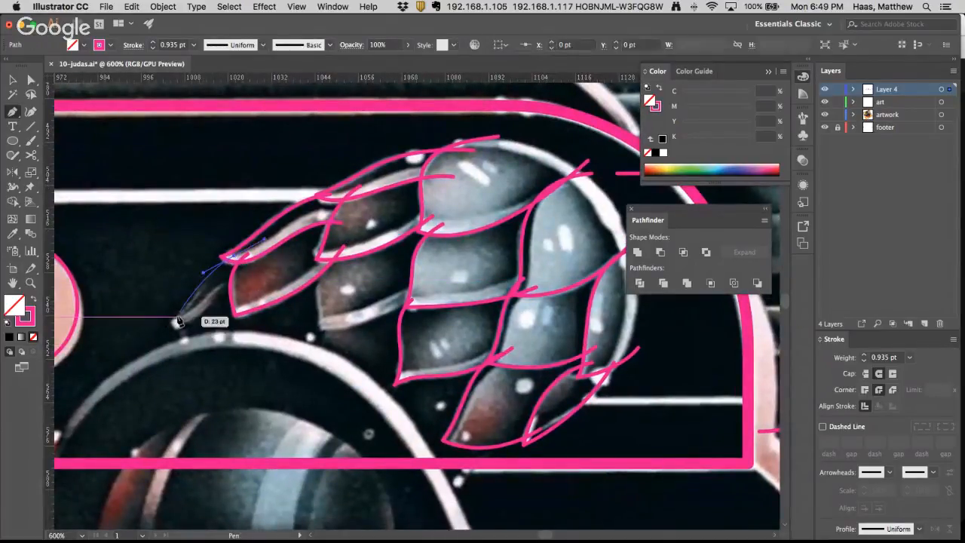
{"action": "left_click_drag", "start_coordinate": [178, 323], "coordinate": [277, 270]}
{"action": "left_click_drag", "start_coordinate": [194, 322], "coordinate": [202, 328]}
{"action": "left_click", "coordinate": [181, 262], "text": "super"}
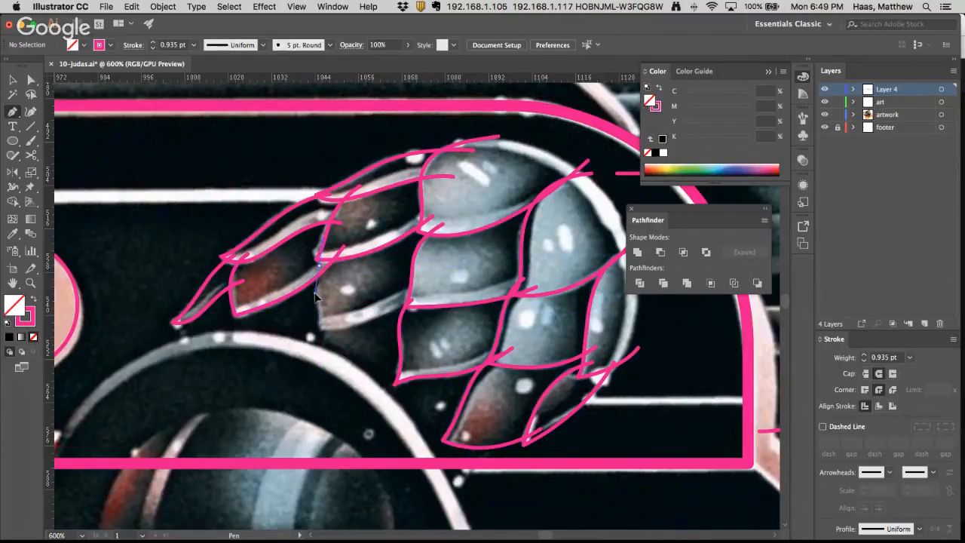
Outline the brownish scale between the dark red and grey scales with a side and a cornered lower edge, and deselect it
{"action": "left_click_drag", "start_coordinate": [315, 294], "coordinate": [315, 292]}
{"action": "left_click", "coordinate": [319, 330]}
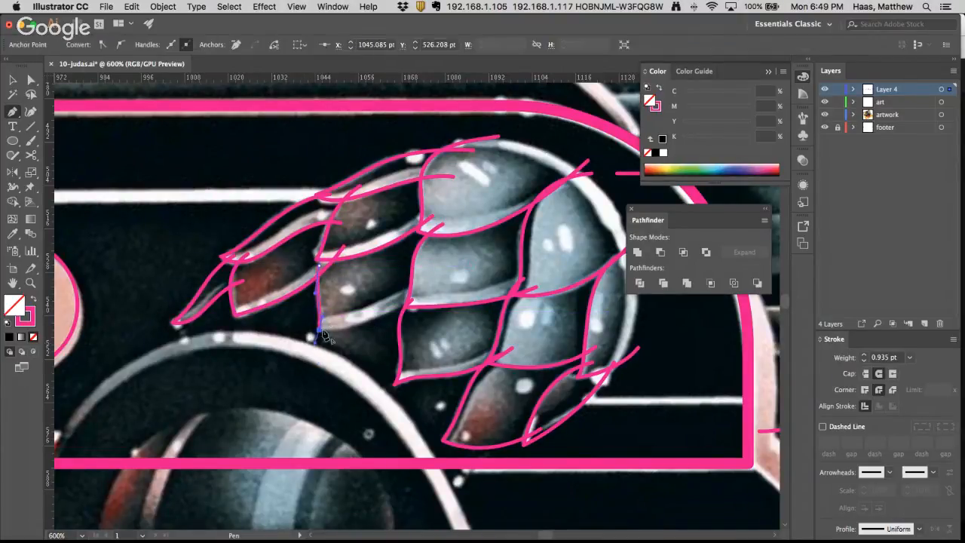
{"action": "left_click_drag", "start_coordinate": [409, 303], "coordinate": [431, 286]}
{"action": "left_click", "coordinate": [379, 351], "text": "super"}
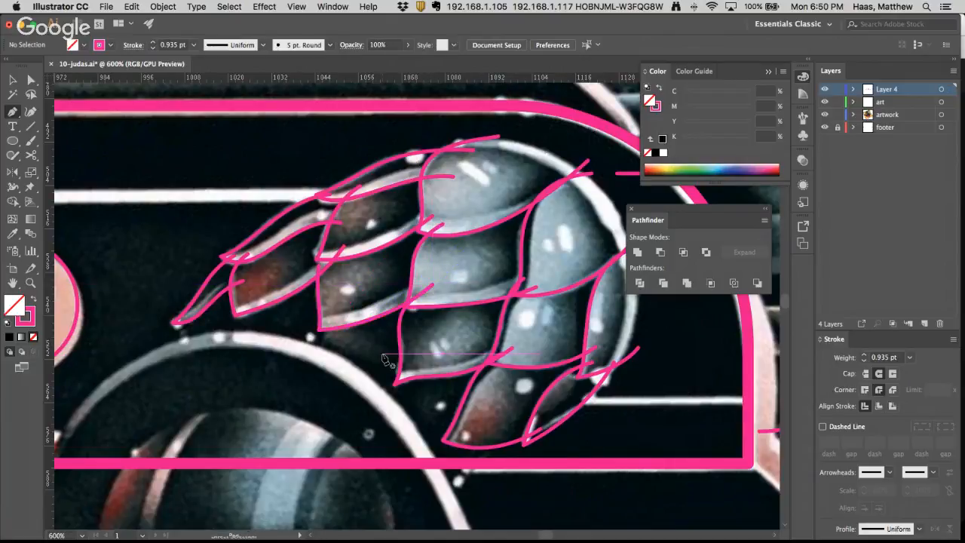
Trace the scale cluster's outer rim with one curved path from its lower tip to its crest, adjust the curve, and deselect it
{"action": "left_click", "coordinate": [453, 330], "text": "alt+super"}
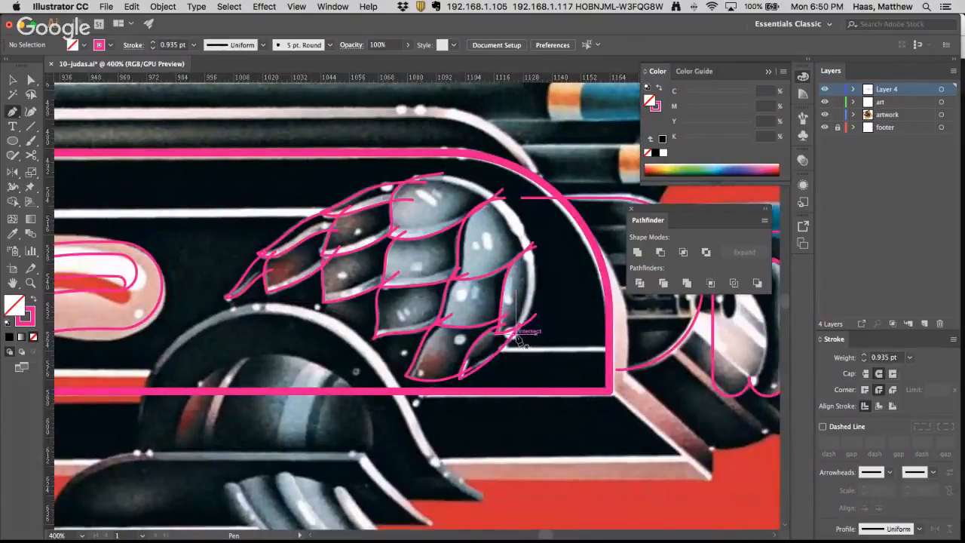
{"action": "left_click_drag", "start_coordinate": [512, 335], "coordinate": [548, 296]}
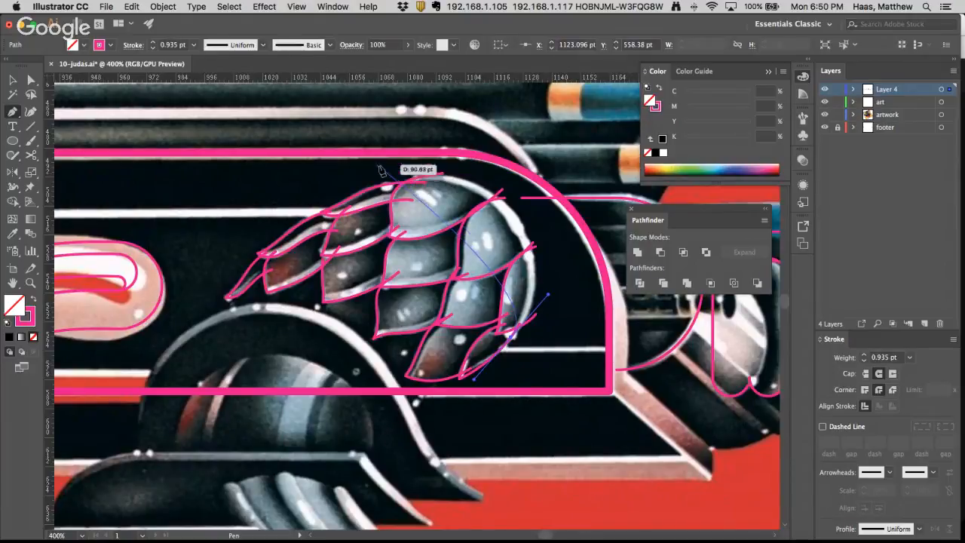
{"action": "left_click_drag", "start_coordinate": [409, 181], "coordinate": [289, 191]}
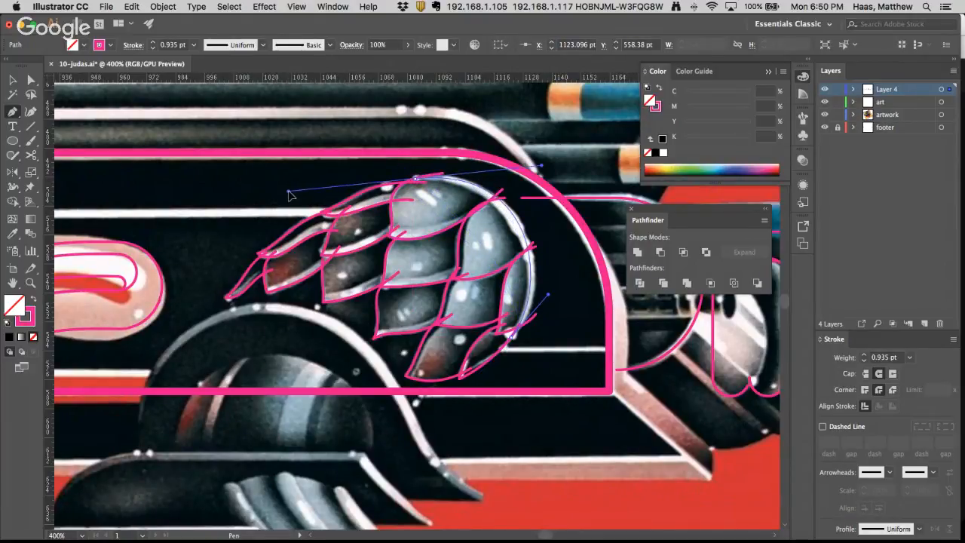
{"action": "key", "text": "super"}
{"action": "mouse_move", "coordinate": [549, 298]}
{"action": "left_mouse_down"}
{"action": "mouse_move", "coordinate": [558, 288]}
{"action": "mouse_move", "coordinate": [555, 298]}
{"action": "left_mouse_up"}
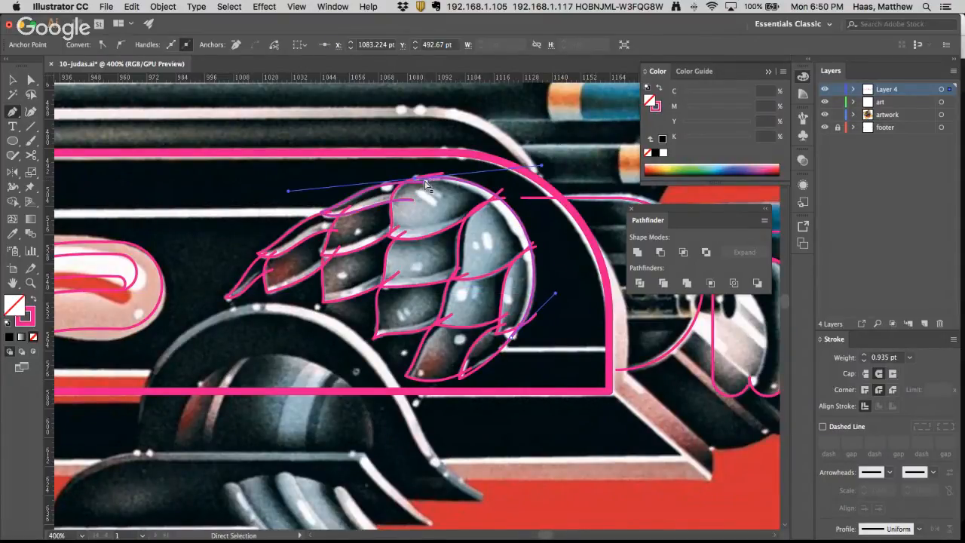
{"action": "left_click", "coordinate": [372, 181]}
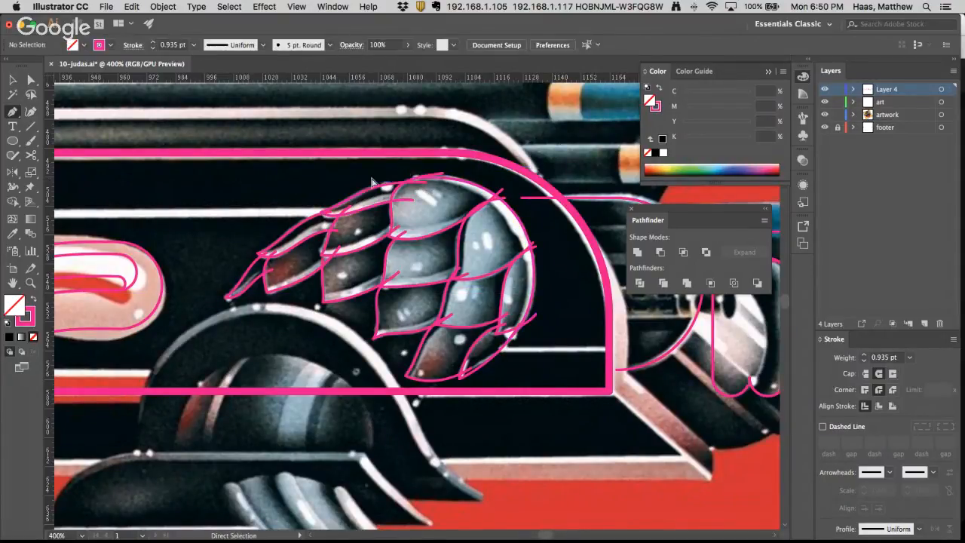
{"action": "left_click", "coordinate": [451, 180]}
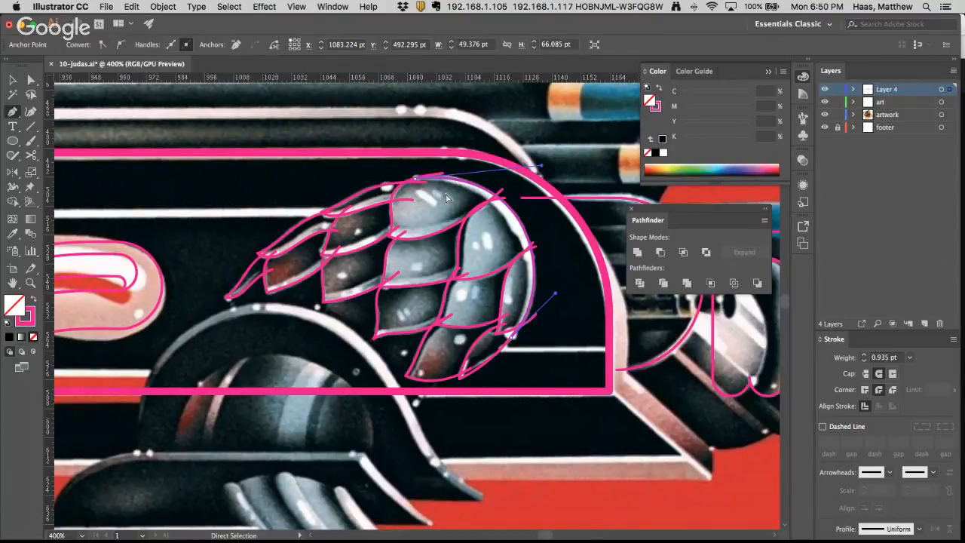
{"action": "left_click", "coordinate": [336, 188]}
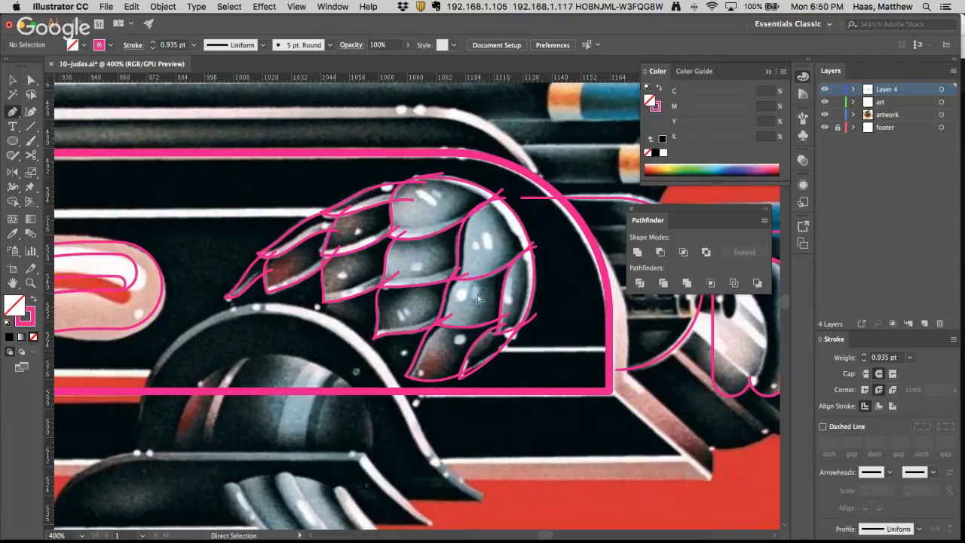
Examine the SCREAMING FOR VENGEANCE banner, its lettering and the surrounding artwork at several magnifications
{"action": "key", "text": "space"}
{"action": "key", "text": "ctrl"}
{"action": "left_click", "coordinate": [402, 331], "text": "alt+super"}
{"action": "left_click", "coordinate": [392, 329], "text": "alt+super"}
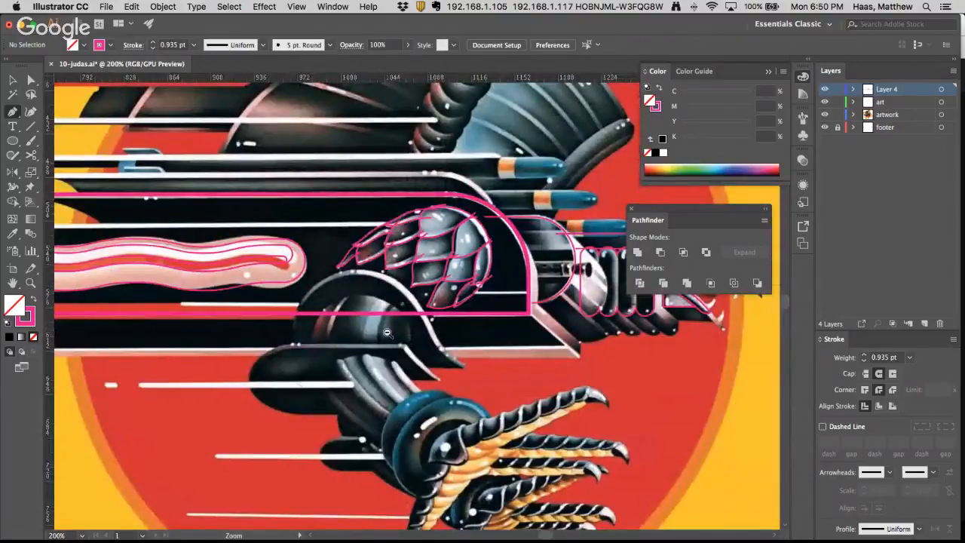
{"action": "left_click_drag", "start_coordinate": [399, 324], "coordinate": [443, 291]}
{"action": "left_click_drag", "start_coordinate": [267, 94], "coordinate": [489, 330]}
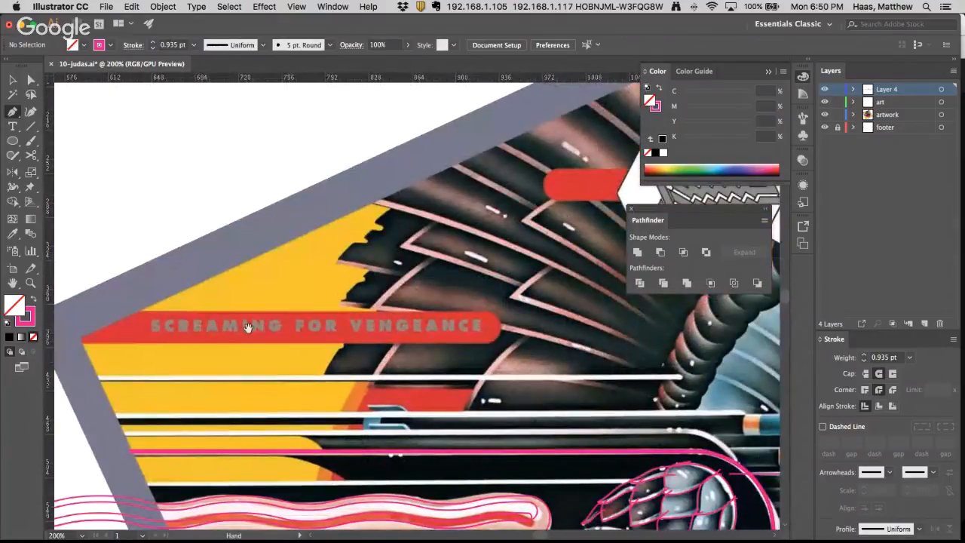
{"action": "key", "text": "super+space"}
{"action": "left_click", "coordinate": [233, 327]}
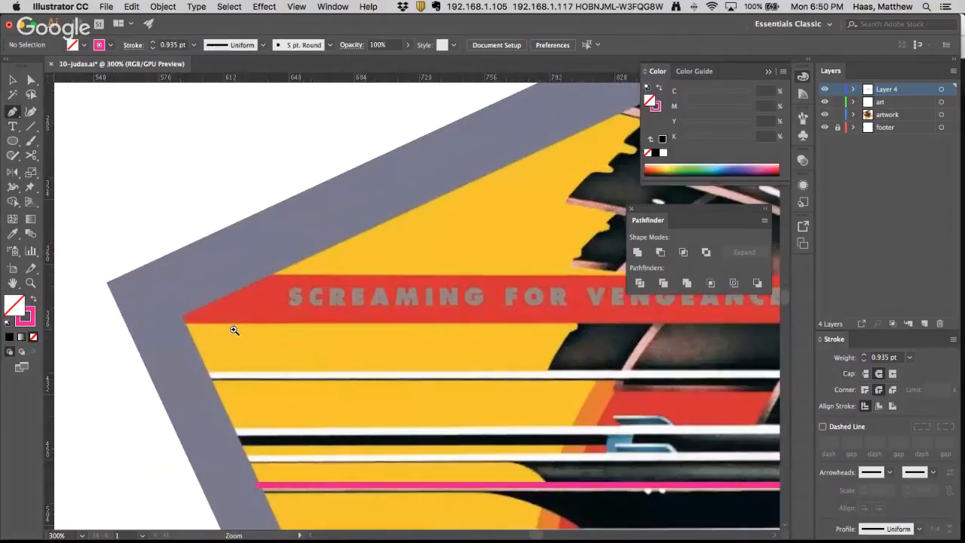
{"action": "left_click", "coordinate": [377, 292]}
{"action": "left_click", "coordinate": [373, 319]}
{"action": "left_click_drag", "start_coordinate": [419, 319], "coordinate": [280, 329]}
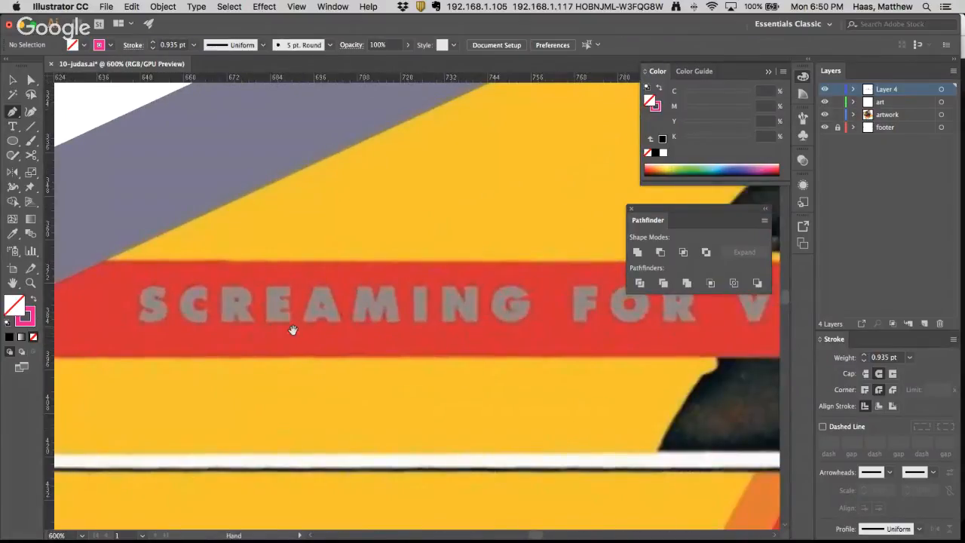
{"action": "left_click_drag", "start_coordinate": [365, 325], "coordinate": [285, 343]}
{"action": "left_click_drag", "start_coordinate": [400, 340], "coordinate": [322, 355]}
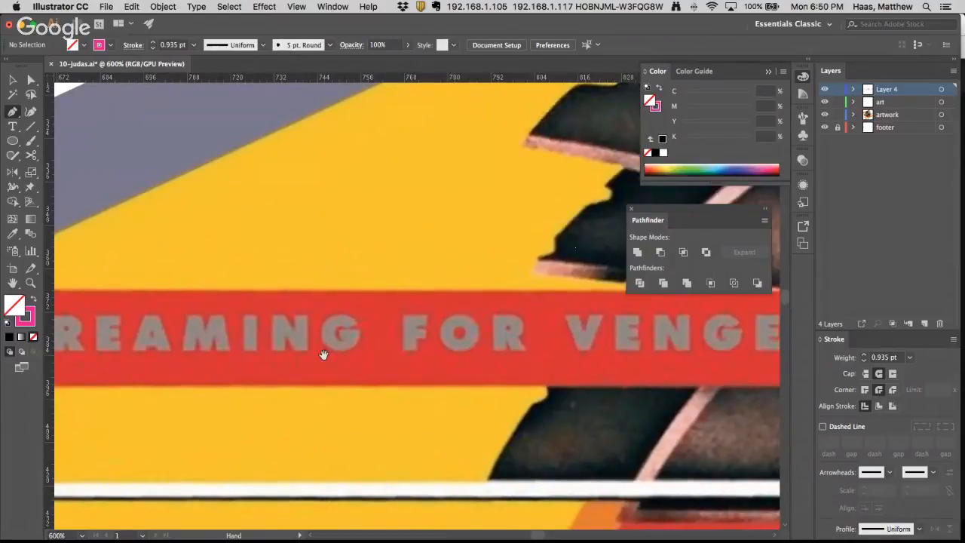
{"action": "left_click_drag", "start_coordinate": [588, 343], "coordinate": [519, 334]}
{"action": "key", "text": "super+0"}
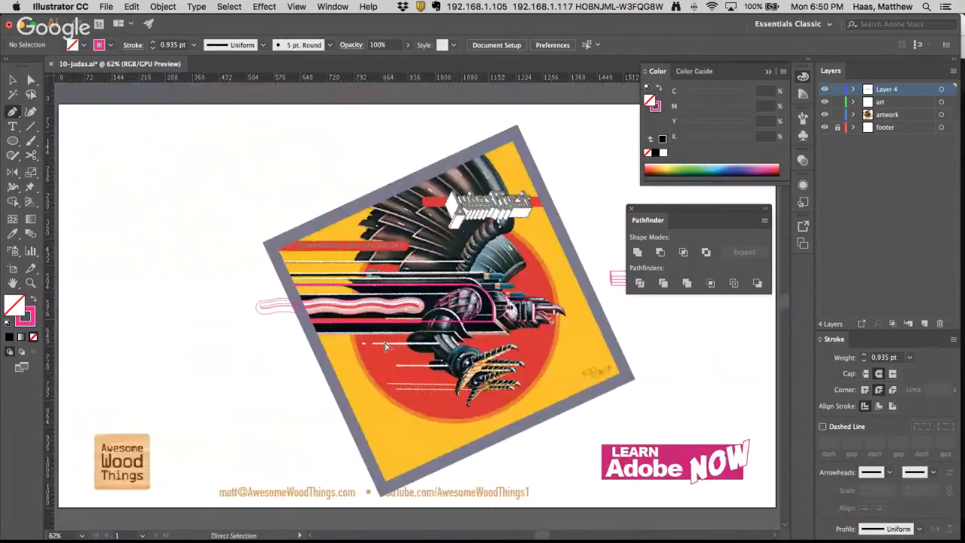
{"action": "key", "text": "super+space"}
{"action": "left_click_drag", "start_coordinate": [286, 222], "coordinate": [383, 337]}
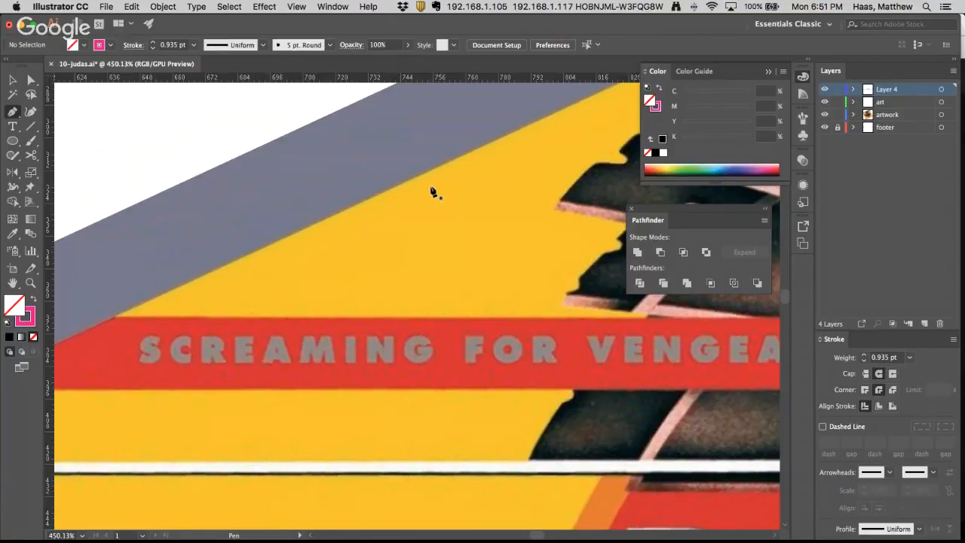
Save the 10-judas.ai document
{"action": "key", "text": "a"}
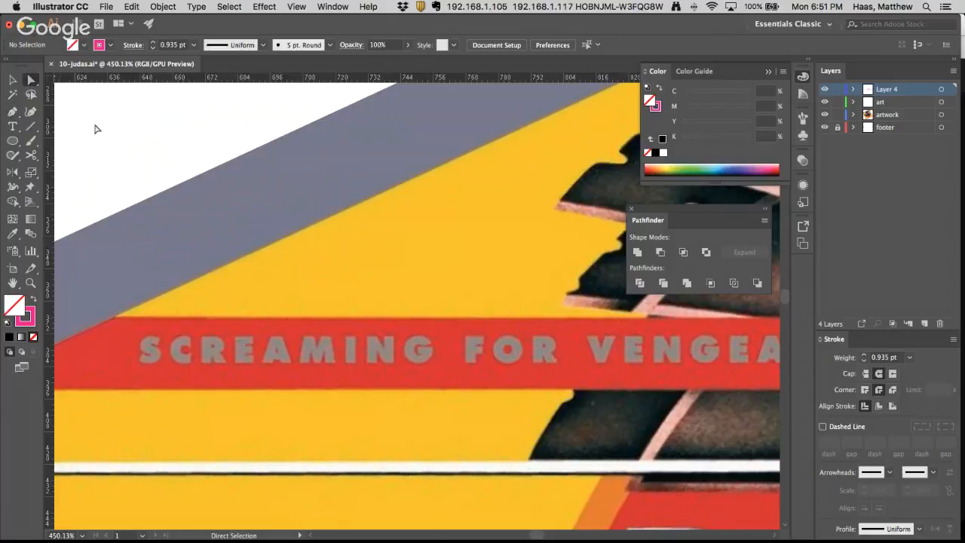
{"action": "left_click", "coordinate": [106, 6]}
{"action": "left_click", "coordinate": [113, 99]}
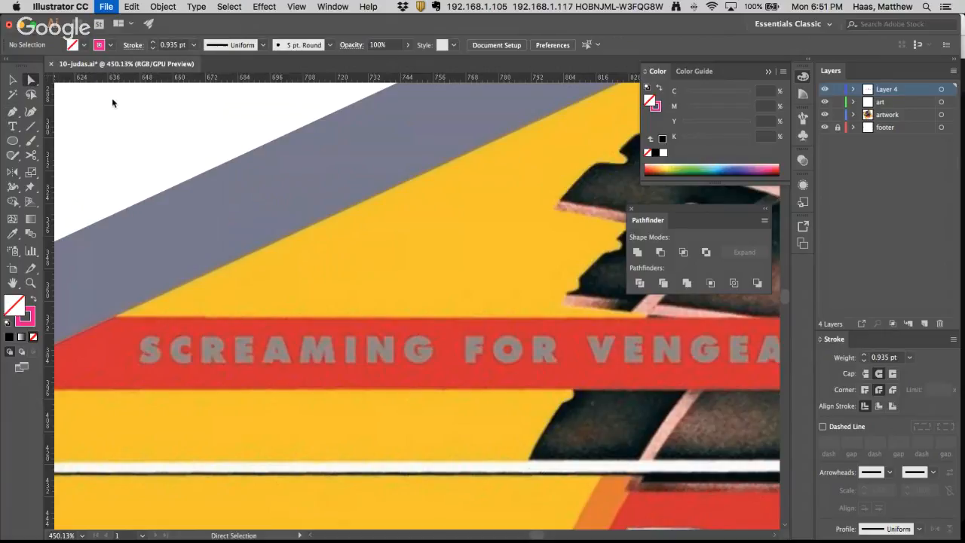
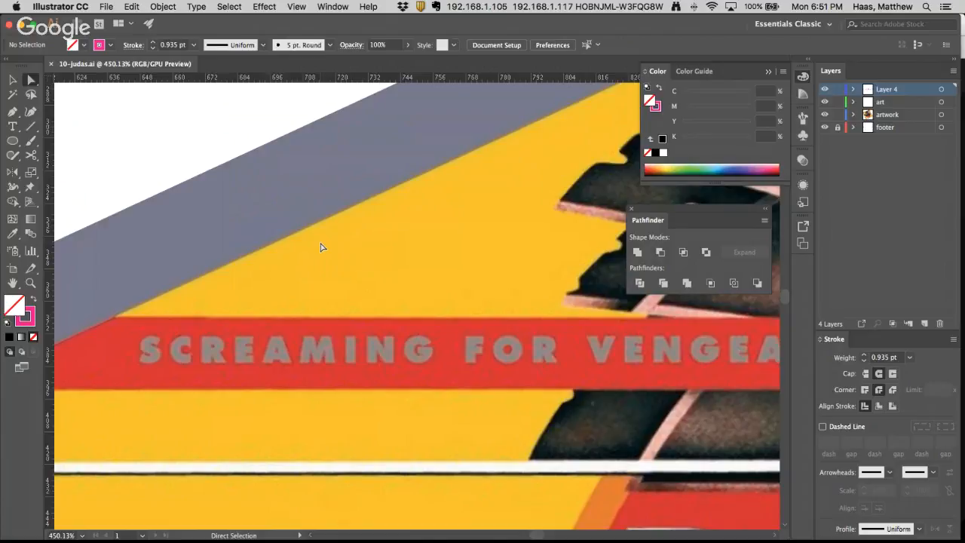
Switch to Chrome to check the YouTube live stream page, and return to Illustrator
{"action": "key", "text": "super+Tab"}
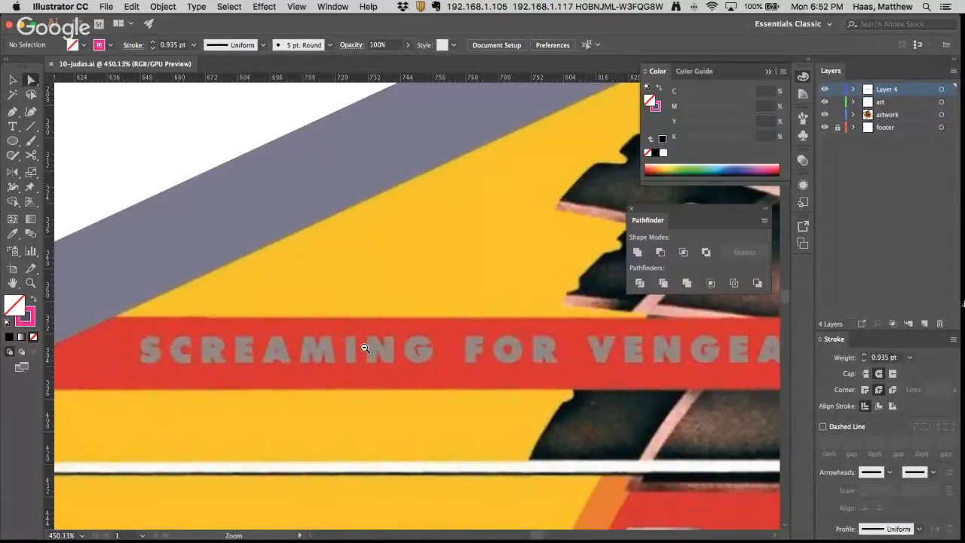
{"action": "key", "text": "super+minus"}
{"action": "key", "text": "super+minus"}
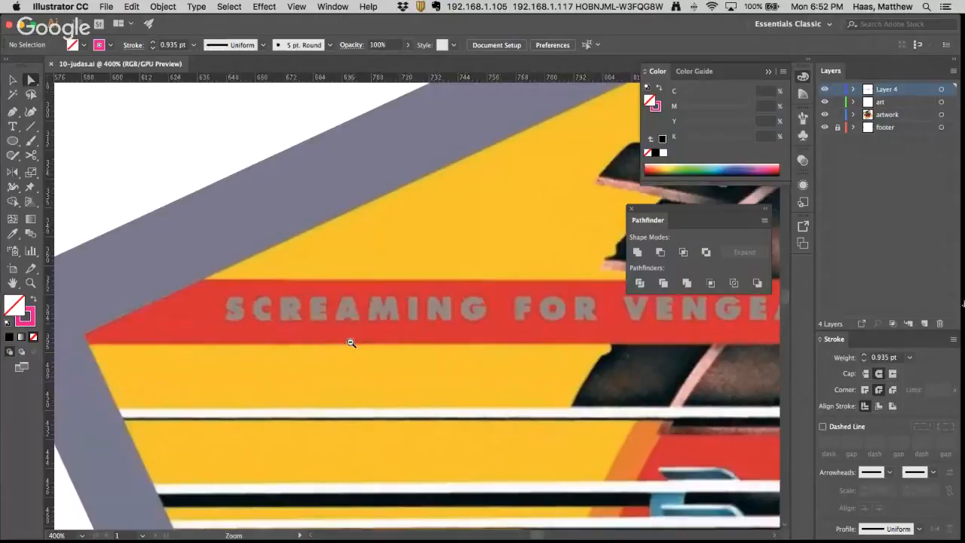
{"action": "key", "text": "super+Tab"}
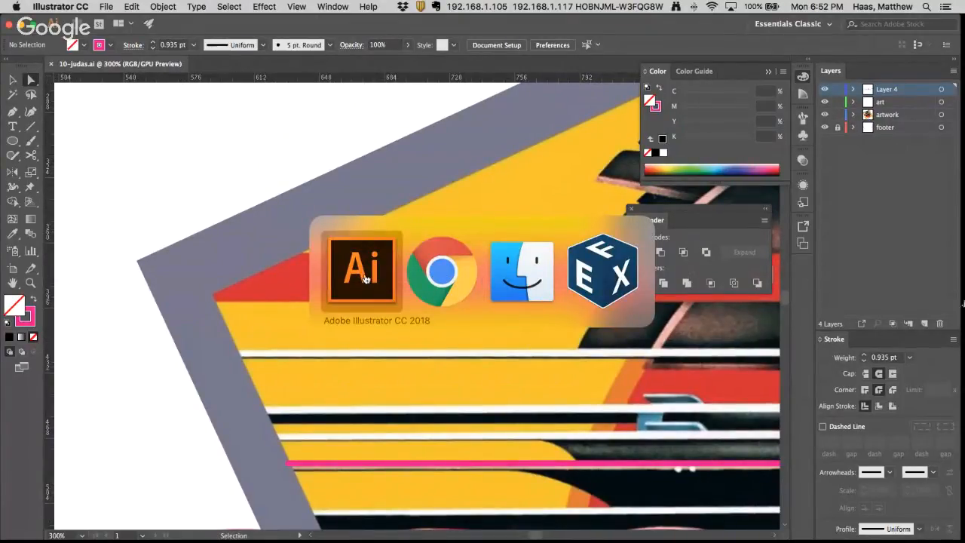
{"action": "left_click", "coordinate": [429, 294]}
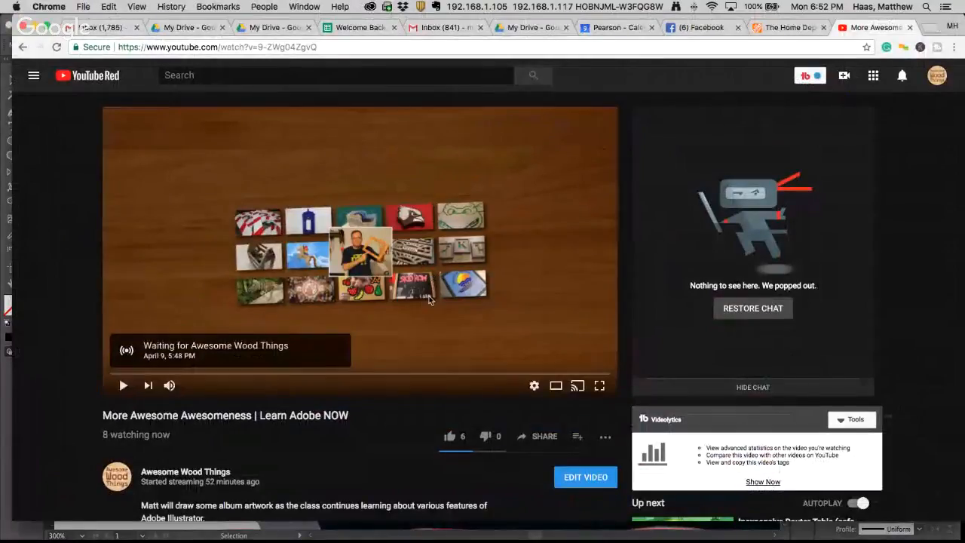
{"action": "left_click", "coordinate": [11, 140]}
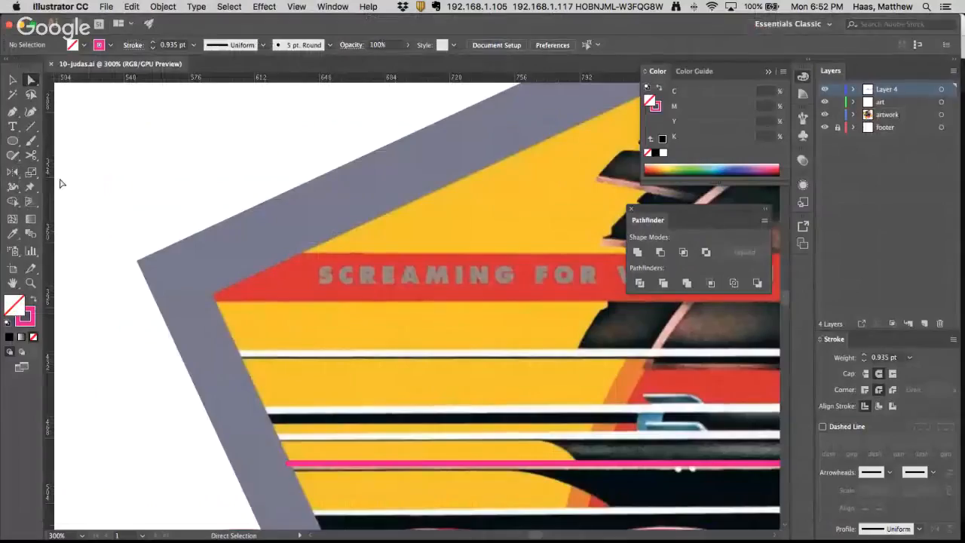
Draw a circle about 26.7 pt across with the Ellipse tool, fitted to the rounded end of the SCREAMING FOR VENGEANCE banner
{"action": "left_click", "coordinate": [437, 343], "text": "alt+super"}
{"action": "left_click_drag", "start_coordinate": [487, 346], "coordinate": [330, 324]}
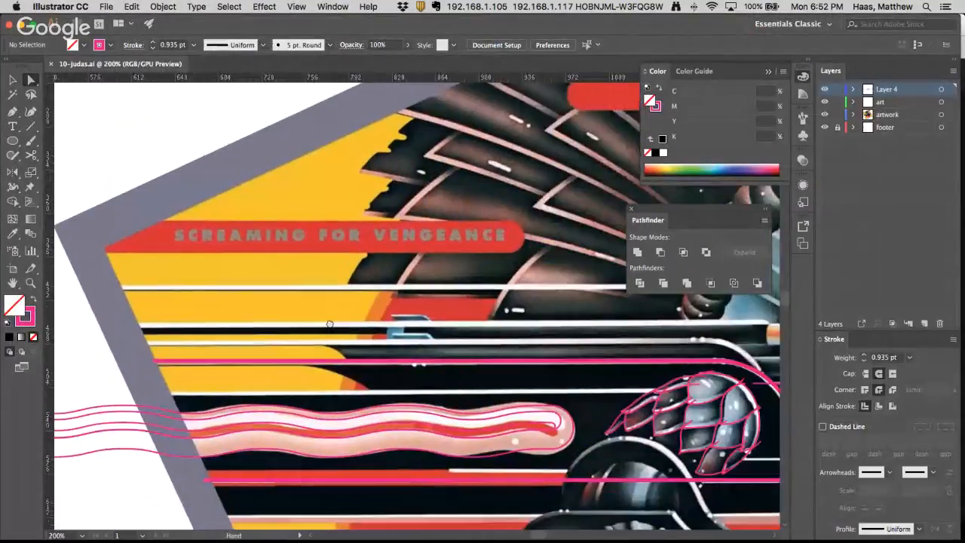
{"action": "left_click", "coordinate": [363, 341], "text": "alt+super"}
{"action": "left_click_drag", "start_coordinate": [436, 351], "coordinate": [308, 363]}
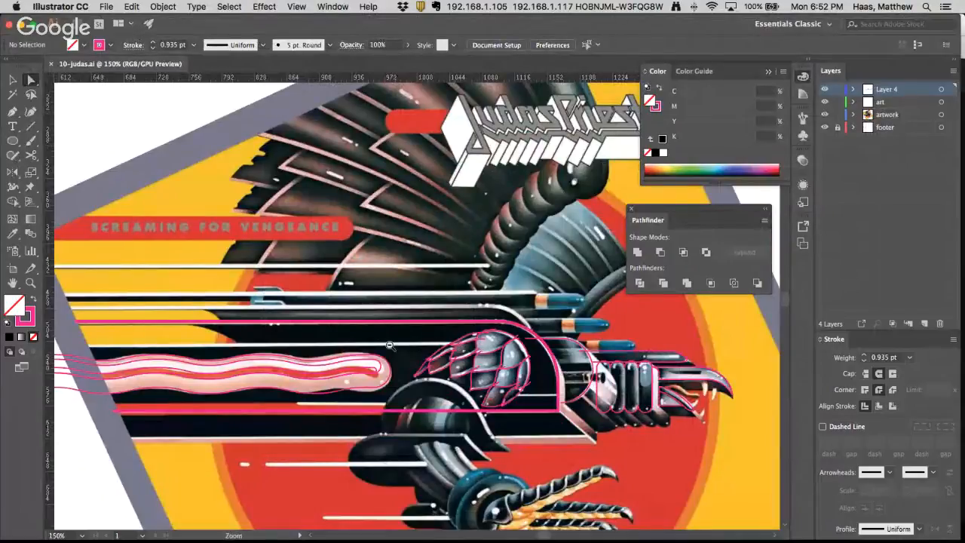
{"action": "scroll", "coordinate": [329, 265], "scroll_direction": "left", "scroll_amount": 5}
{"action": "scroll", "coordinate": [329, 265], "scroll_direction": "up", "scroll_amount": 2}
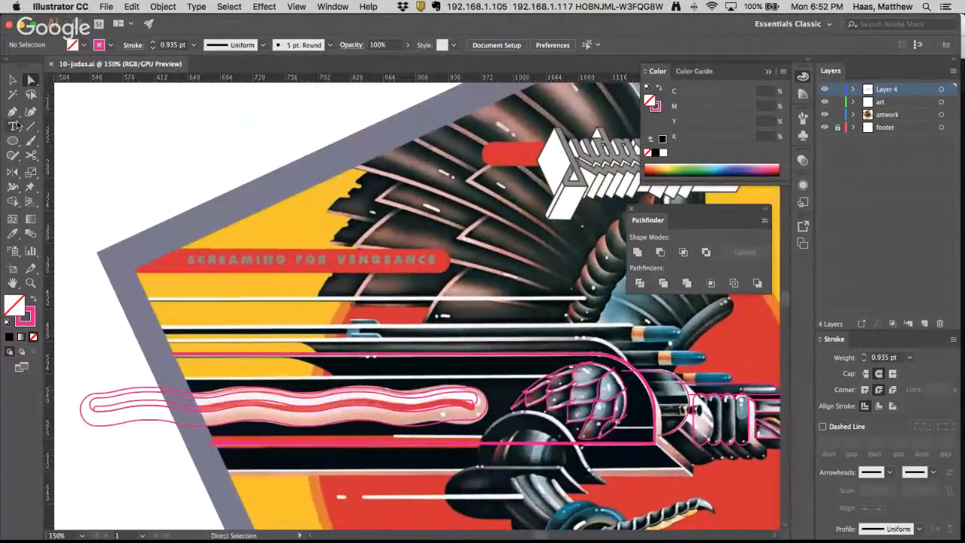
{"action": "left_click", "coordinate": [11, 143]}
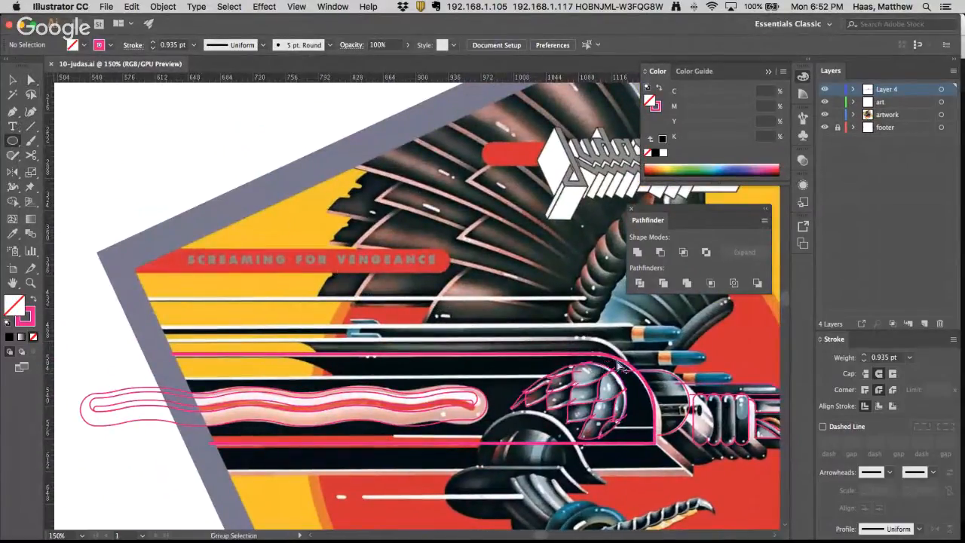
{"action": "left_click", "coordinate": [648, 372], "text": "alt+super"}
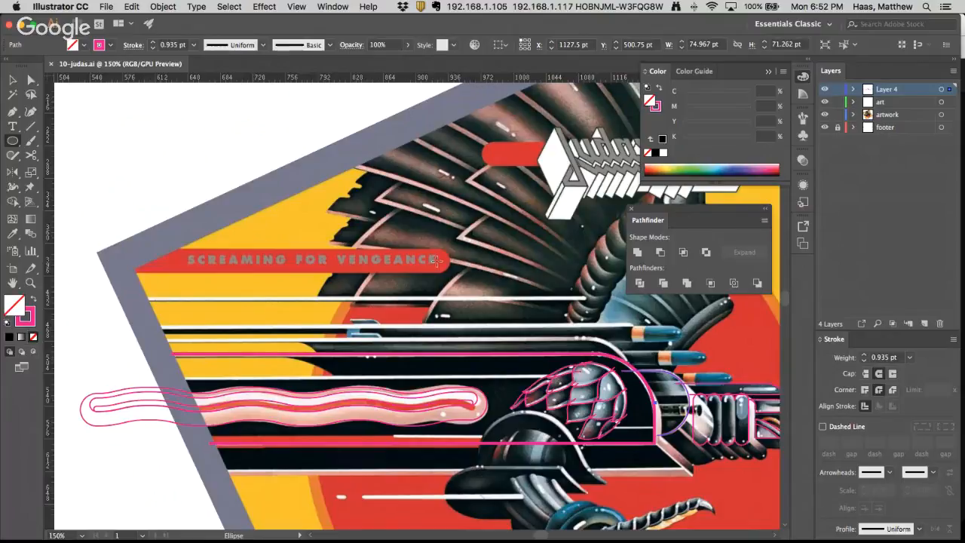
{"action": "left_click_drag", "start_coordinate": [437, 260], "coordinate": [450, 249]}
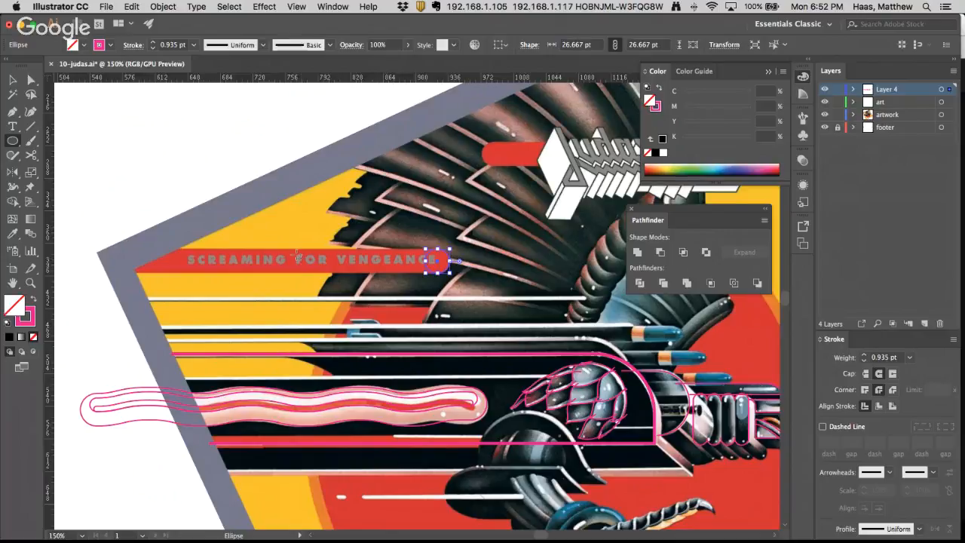
Delete the circle's anchor point on the lettering side to leave an open half-circle around the banner's rounded end
{"action": "key", "text": "a"}
{"action": "left_click", "coordinate": [12, 111]}
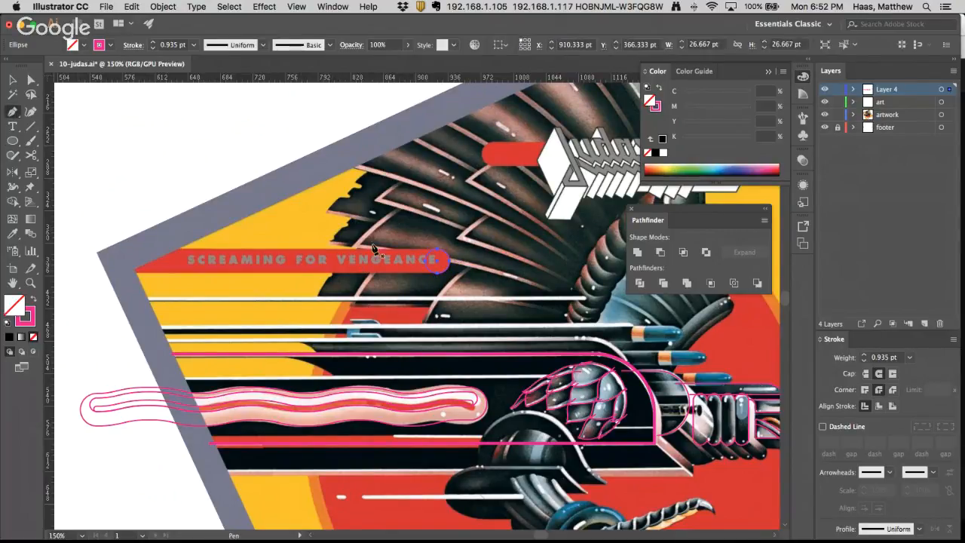
{"action": "left_click", "coordinate": [30, 80]}
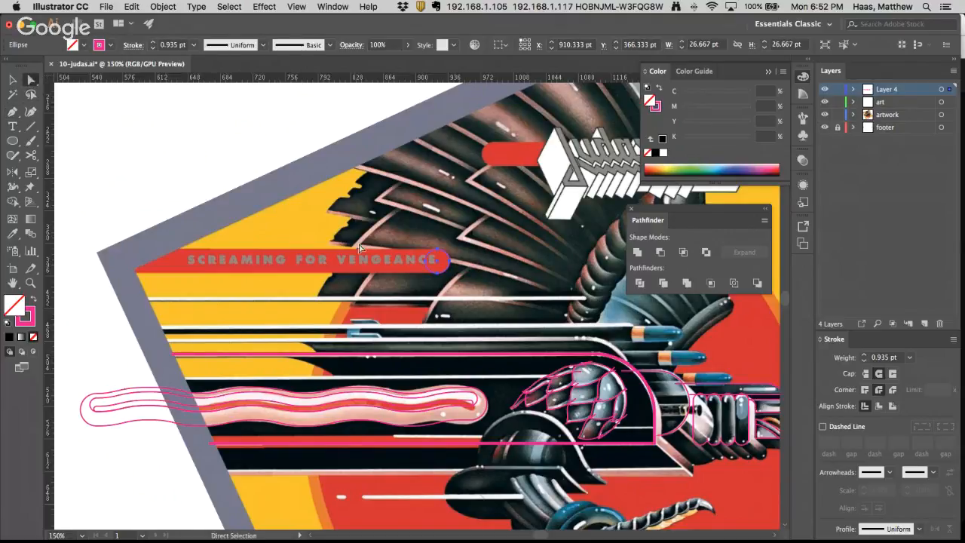
{"action": "left_click", "coordinate": [404, 254]}
{"action": "left_click", "coordinate": [427, 263]}
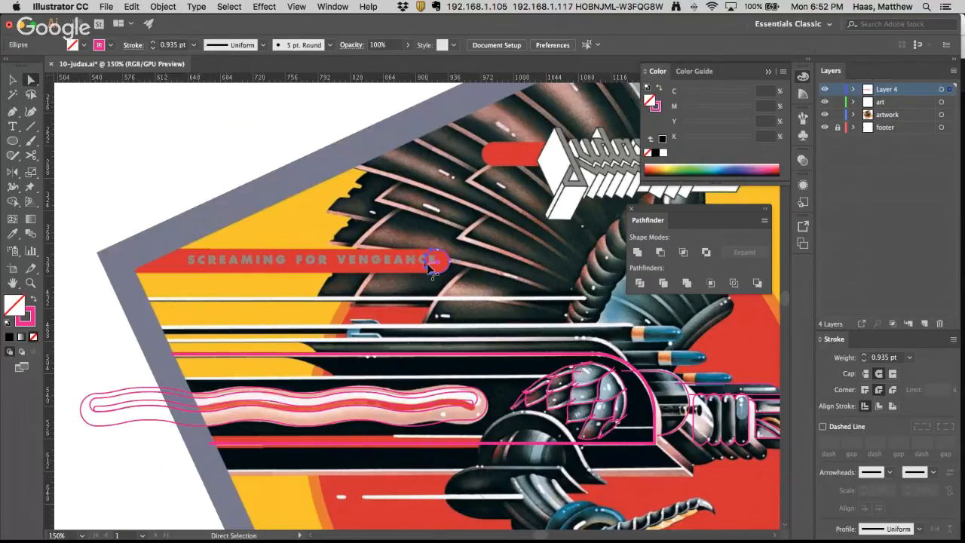
Extend both ends of the half-circle with straight lines along the banner's upper and lower edges to the grey border, and deselect them
{"action": "left_click", "coordinate": [12, 111]}
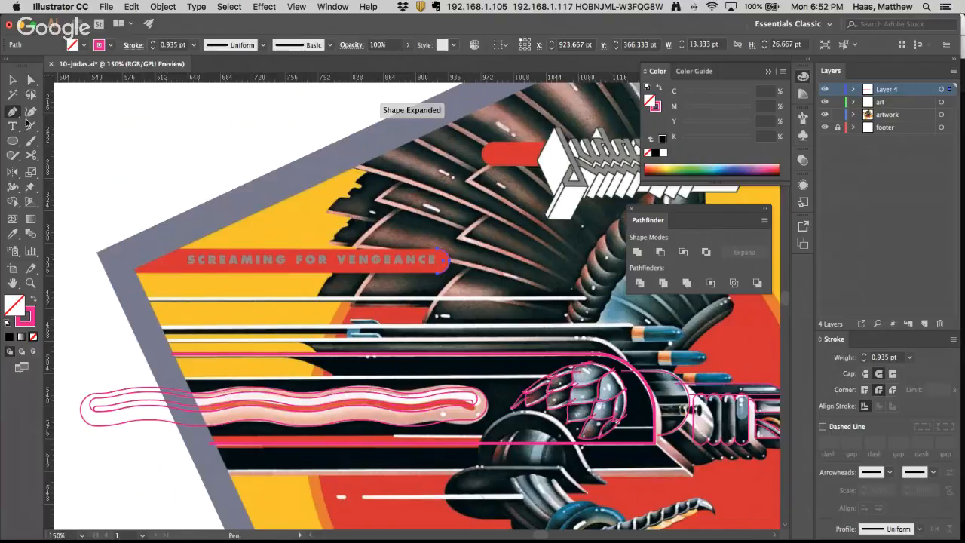
{"action": "left_click", "coordinate": [437, 250]}
{"action": "left_click", "coordinate": [126, 249]}
{"action": "left_click", "coordinate": [409, 227], "text": "super"}
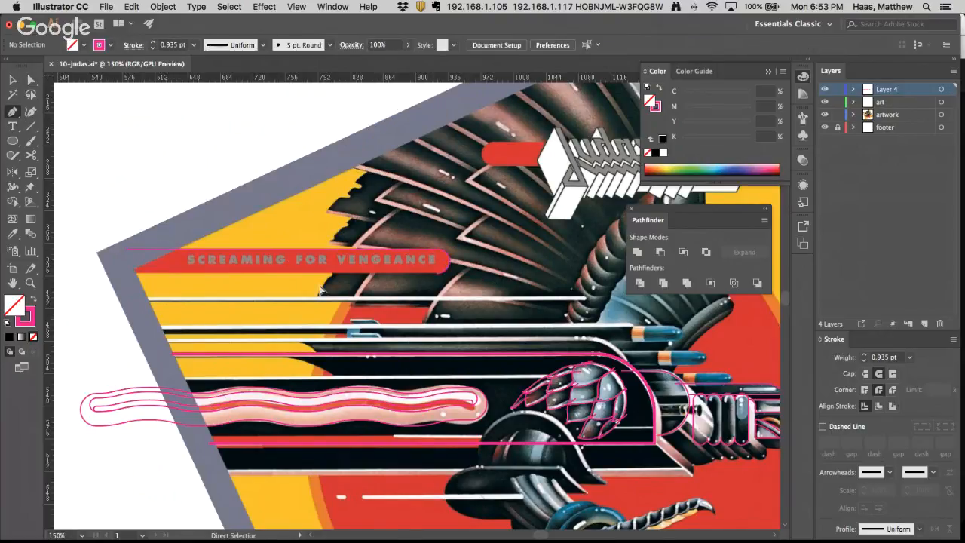
{"action": "left_click", "coordinate": [436, 272]}
{"action": "left_click", "coordinate": [97, 272]}
{"action": "left_click", "coordinate": [163, 232], "text": "super"}
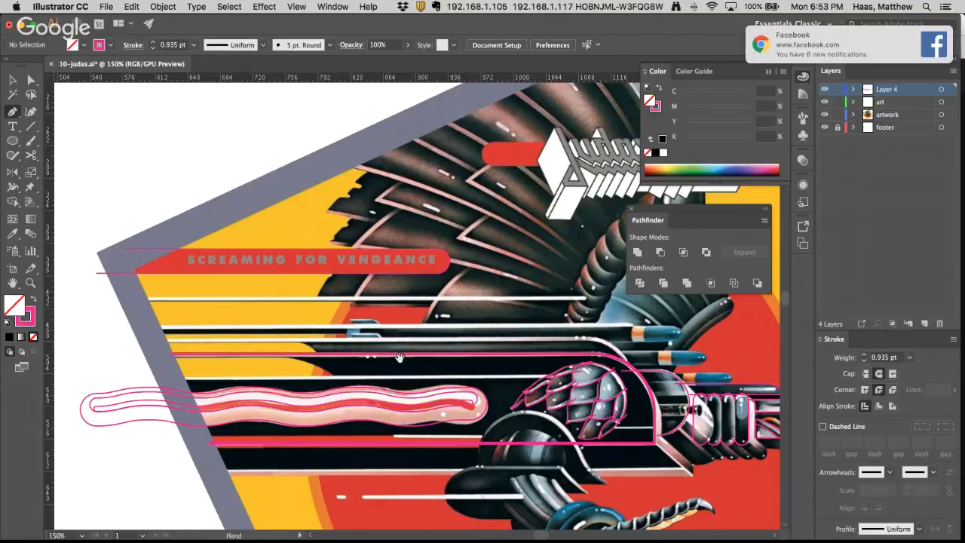
{"action": "key", "text": "space"}
{"action": "left_click_drag", "start_coordinate": [381, 363], "coordinate": [350, 283]}
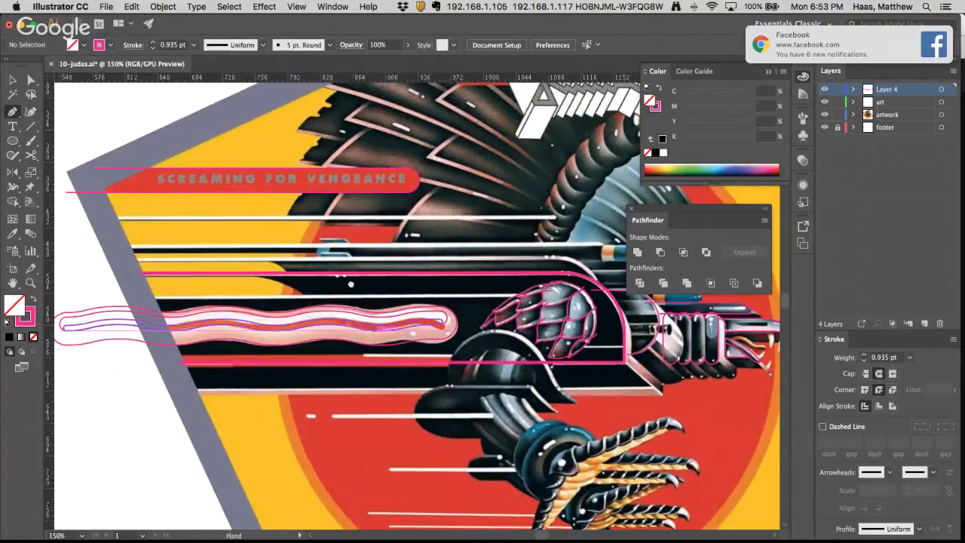
Inspect the spare stacked curved outlines beside the artboard and the traced beak and jaw lines
{"action": "left_click_drag", "start_coordinate": [442, 293], "coordinate": [276, 316]}
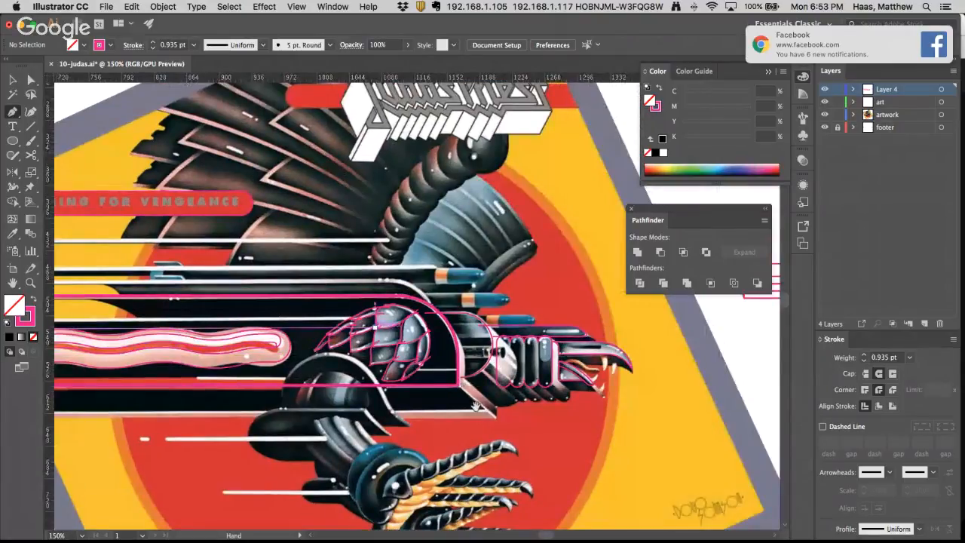
{"action": "left_click_drag", "start_coordinate": [752, 269], "coordinate": [691, 427]}
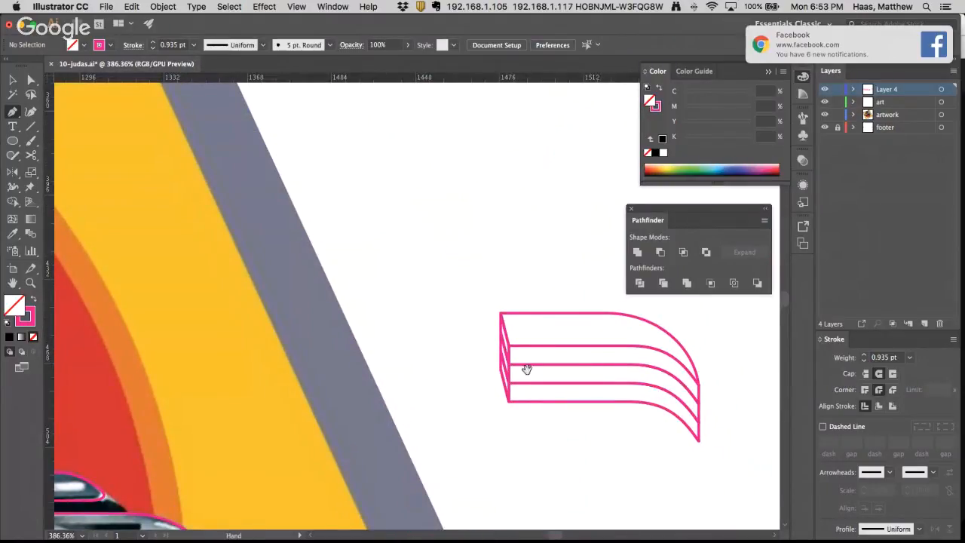
{"action": "left_click_drag", "start_coordinate": [480, 374], "coordinate": [578, 300]}
{"action": "left_click_drag", "start_coordinate": [256, 471], "coordinate": [372, 384]}
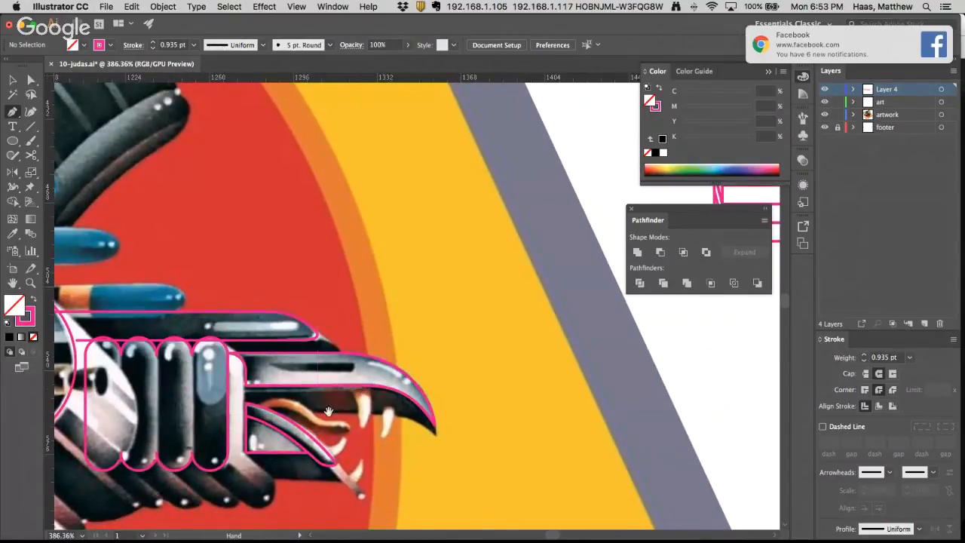
{"action": "left_click", "coordinate": [345, 435], "text": "super"}
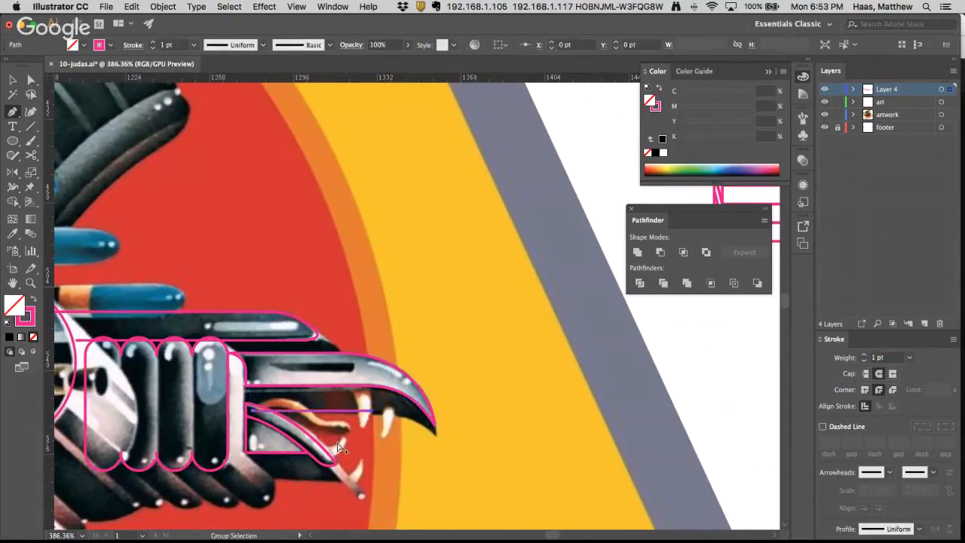
{"action": "left_click", "coordinate": [399, 322], "text": "super"}
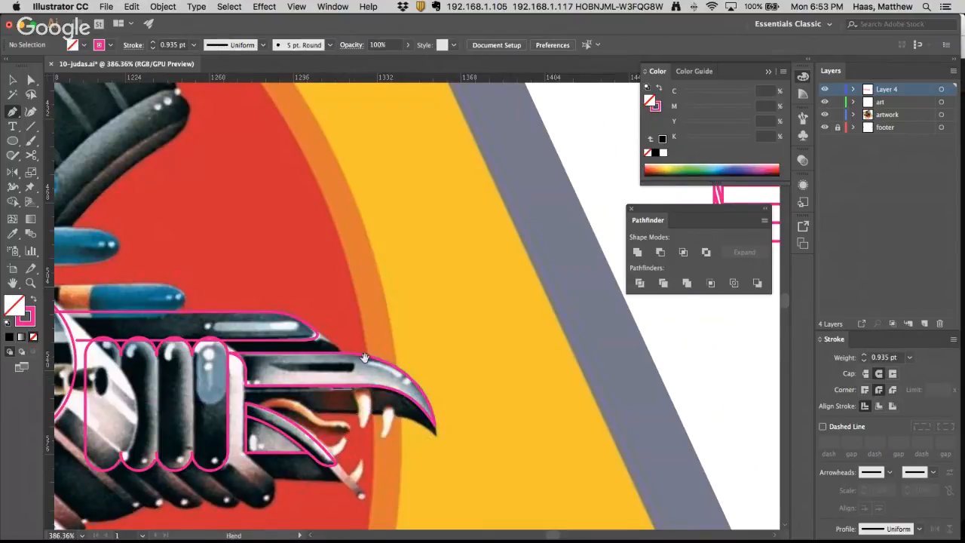
{"action": "left_click", "coordinate": [325, 348], "text": "alt+super"}
{"action": "left_click", "coordinate": [325, 348], "text": "alt+super"}
{"action": "left_click", "coordinate": [410, 290], "text": "super"}
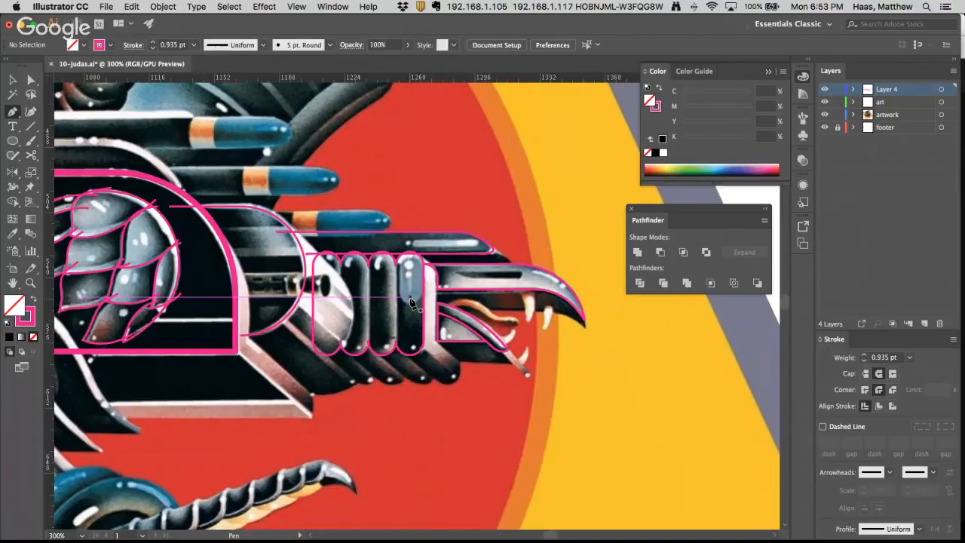
Look over the wings, striped bars, claws and helmet to compare the magenta outlines with the parts still untraced
{"action": "left_click", "coordinate": [347, 351], "text": "ctrl+alt"}
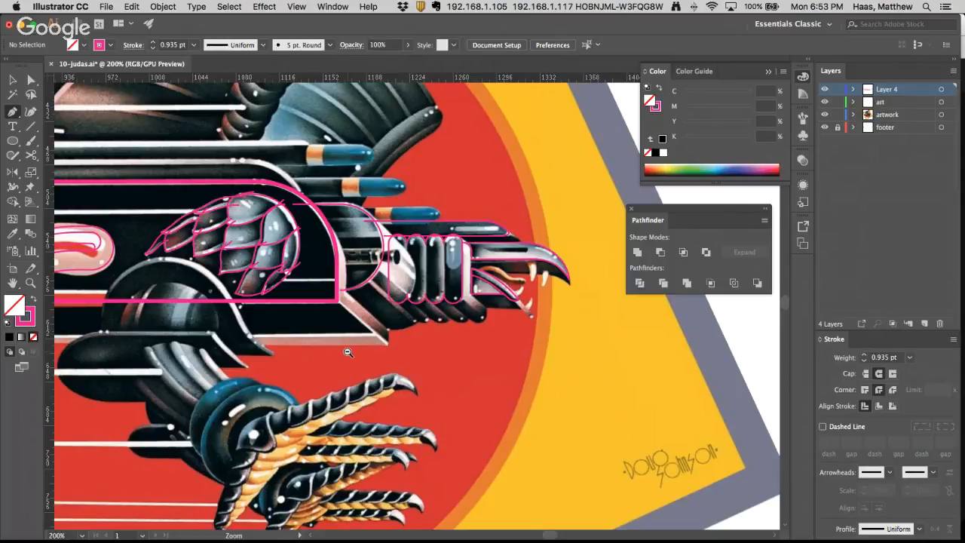
{"action": "left_click", "coordinate": [347, 352], "text": "alt+super"}
{"action": "left_click_drag", "start_coordinate": [398, 354], "coordinate": [636, 367]}
{"action": "left_click_drag", "start_coordinate": [460, 334], "coordinate": [317, 334]}
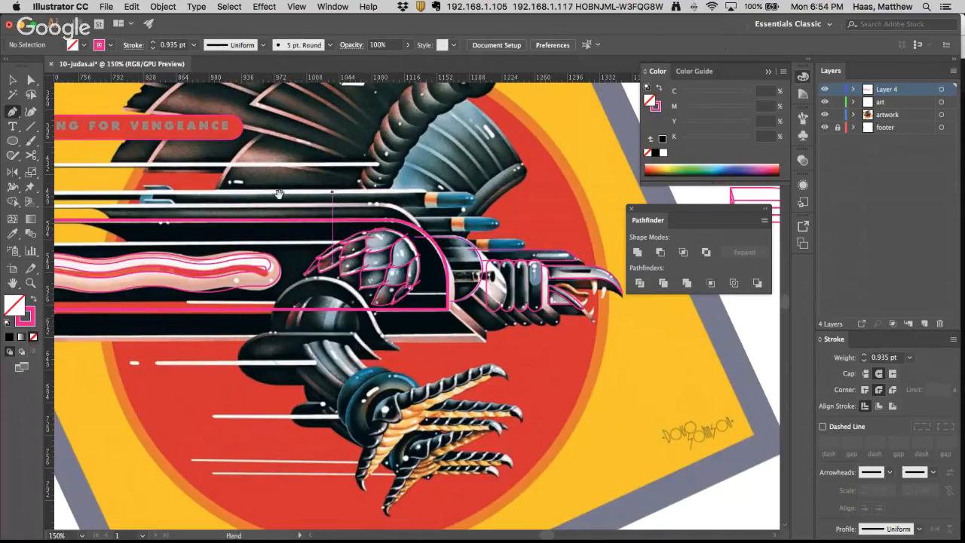
{"action": "left_click", "coordinate": [363, 212], "text": "super"}
{"action": "left_click_drag", "start_coordinate": [343, 235], "coordinate": [464, 308]}
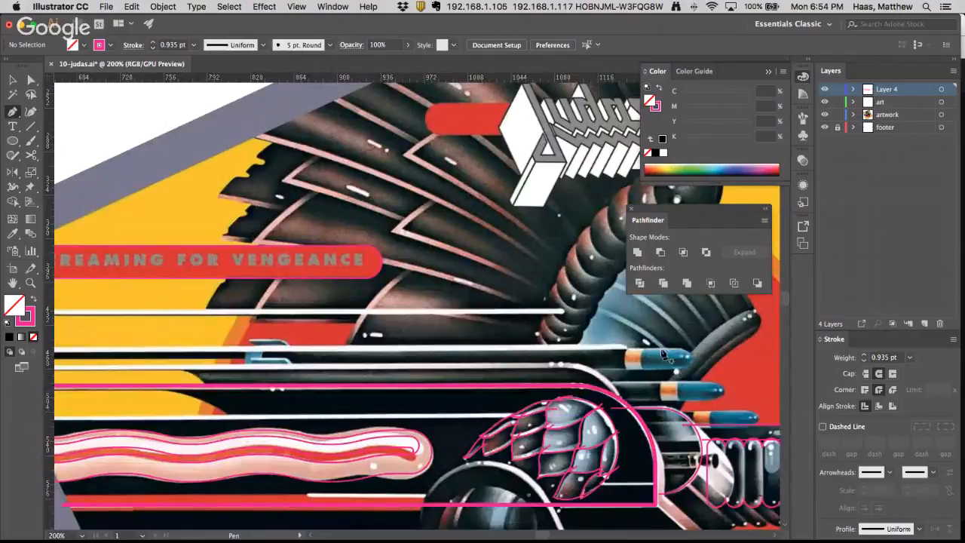
{"action": "scroll", "coordinate": [634, 360], "scroll_direction": "down", "scroll_amount": 1}
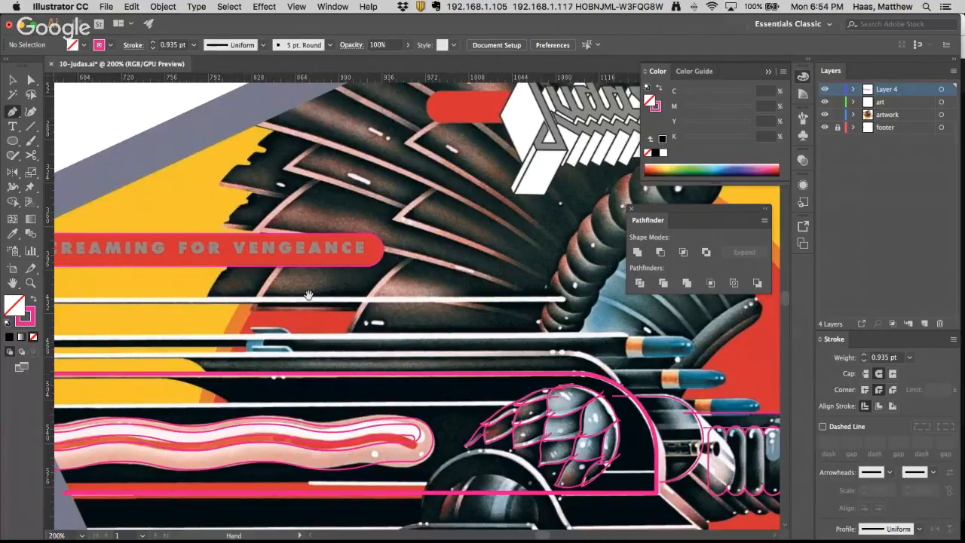
{"action": "left_click_drag", "start_coordinate": [416, 357], "coordinate": [238, 282]}
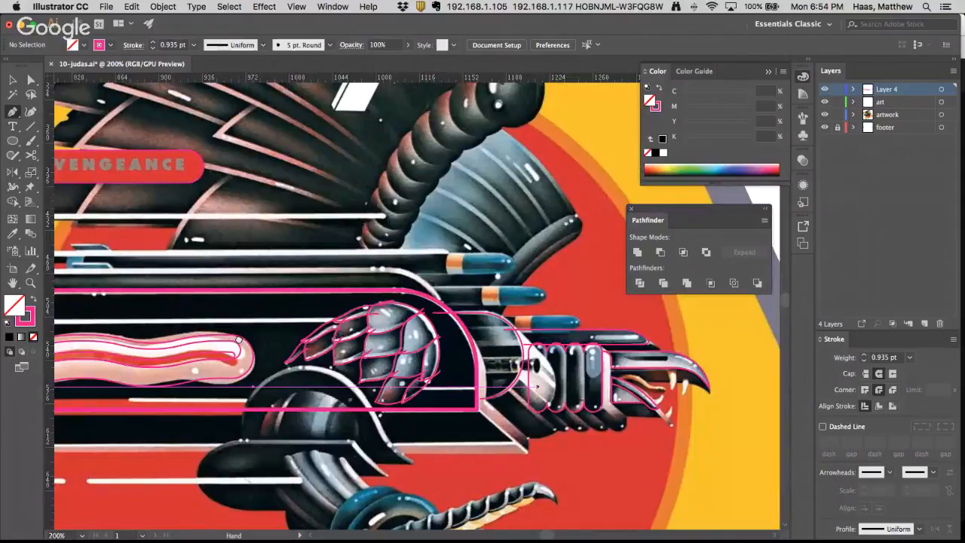
{"action": "left_click_drag", "start_coordinate": [237, 340], "coordinate": [310, 344]}
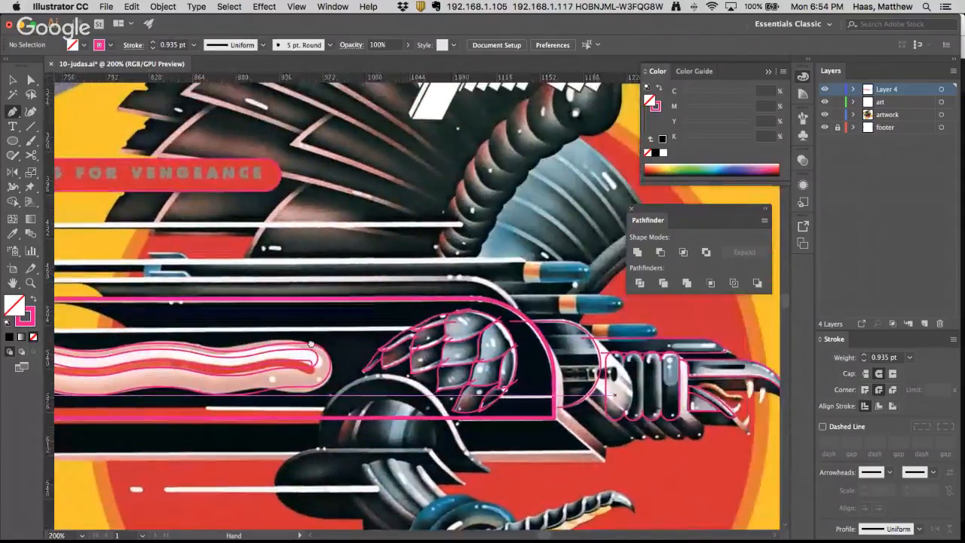
{"action": "scroll", "coordinate": [310, 344], "scroll_direction": "up", "scroll_amount": 10}
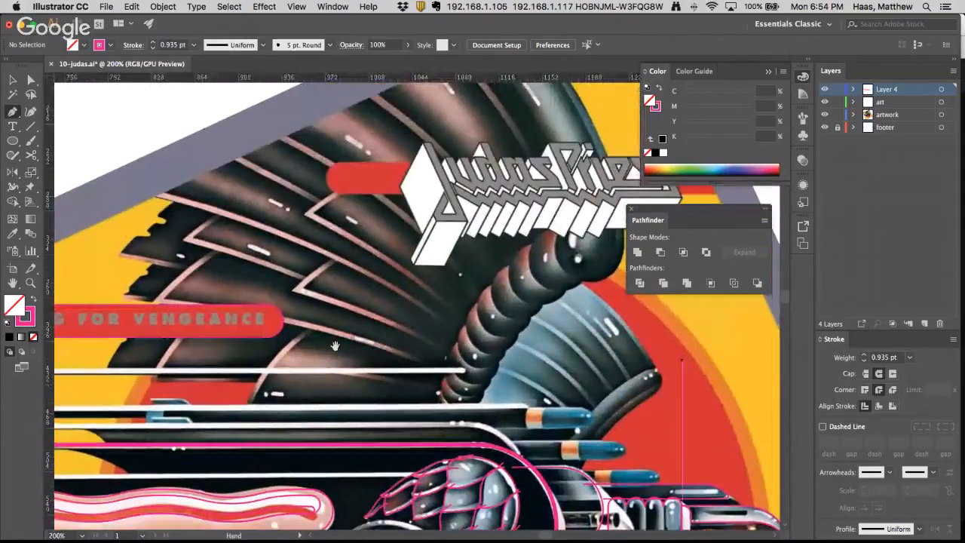
{"action": "scroll", "coordinate": [430, 343], "scroll_direction": "down", "scroll_amount": 10}
{"action": "scroll", "coordinate": [430, 343], "scroll_direction": "left", "scroll_amount": 5}
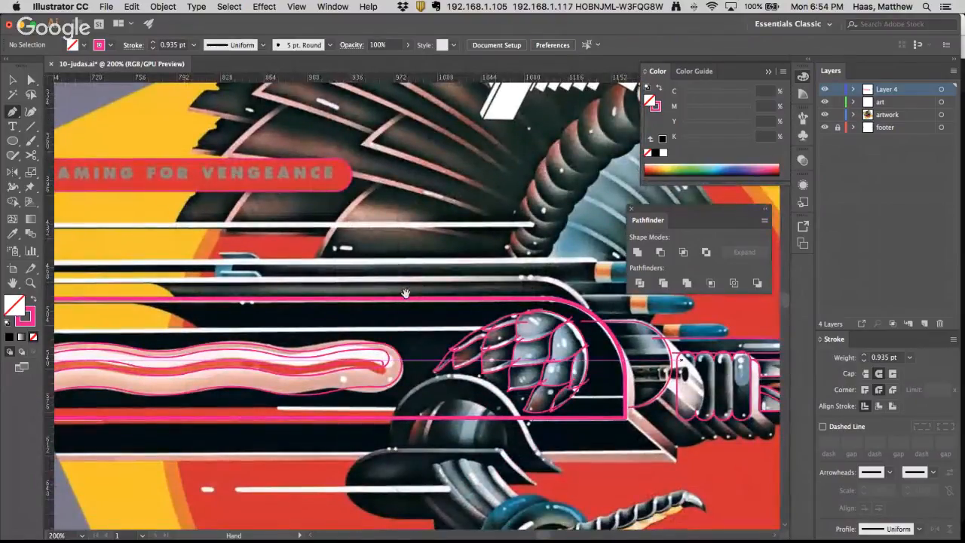
{"action": "scroll", "coordinate": [405, 292], "scroll_direction": "down", "scroll_amount": 8}
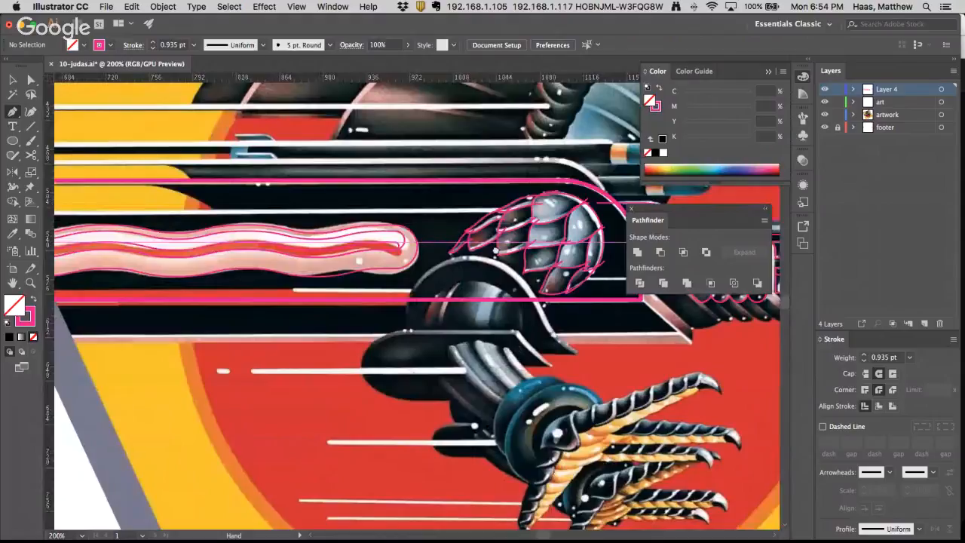
{"action": "scroll", "coordinate": [413, 302], "scroll_direction": "up", "scroll_amount": 6}
{"action": "scroll", "coordinate": [413, 301], "scroll_direction": "right", "scroll_amount": 9}
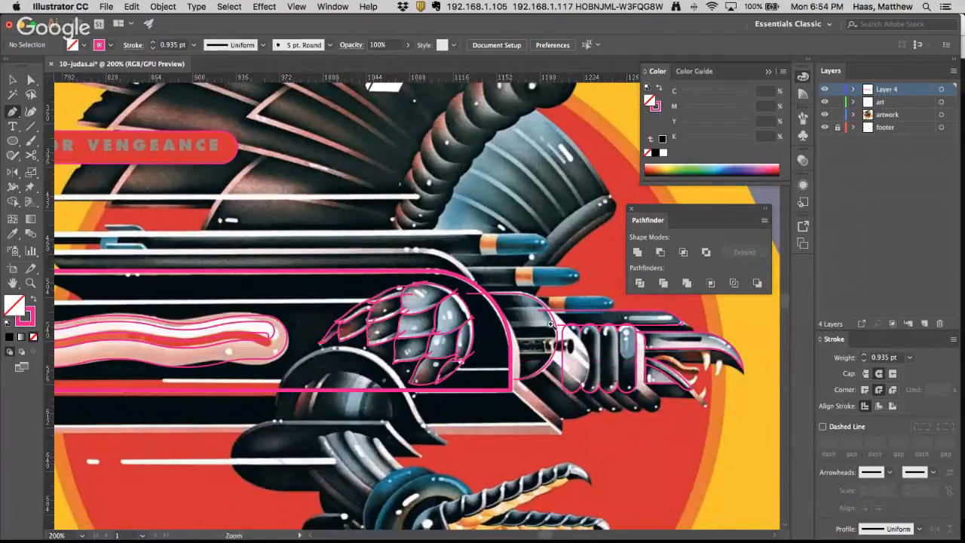
Draw an ellipse about 5.3 by 13 pt around the dark open end of the small tube protruding from the helmet
{"action": "left_click_drag", "start_coordinate": [521, 325], "coordinate": [713, 460]}
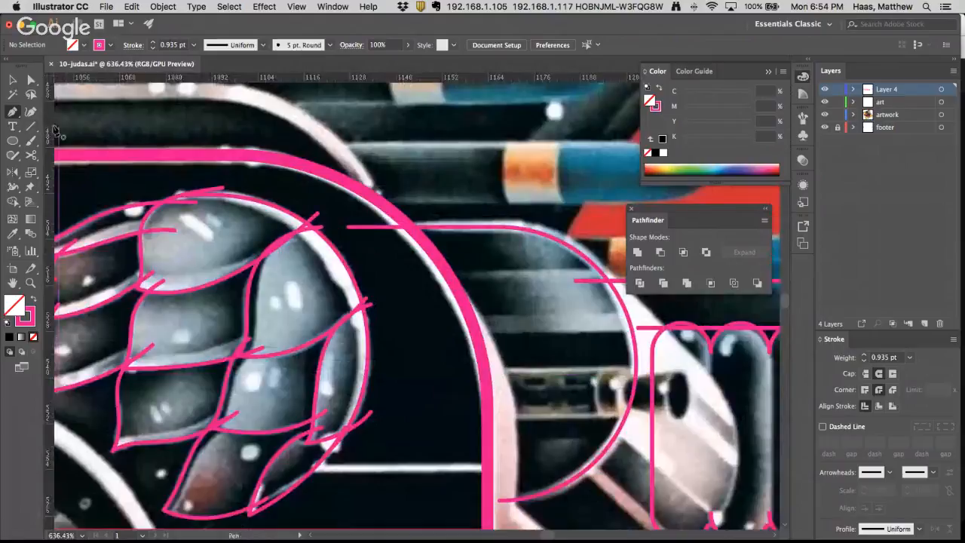
{"action": "left_click", "coordinate": [12, 140]}
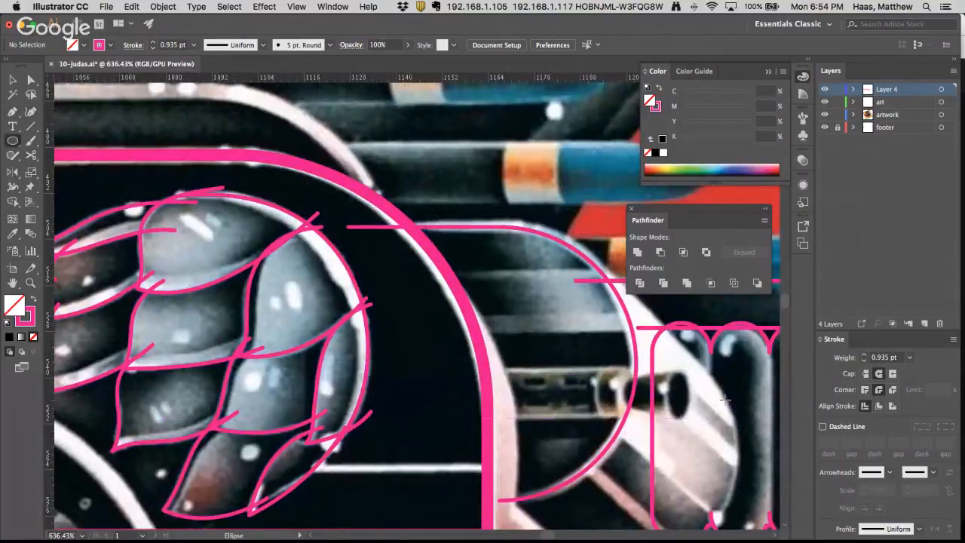
{"action": "left_click_drag", "start_coordinate": [678, 394], "coordinate": [688, 414]}
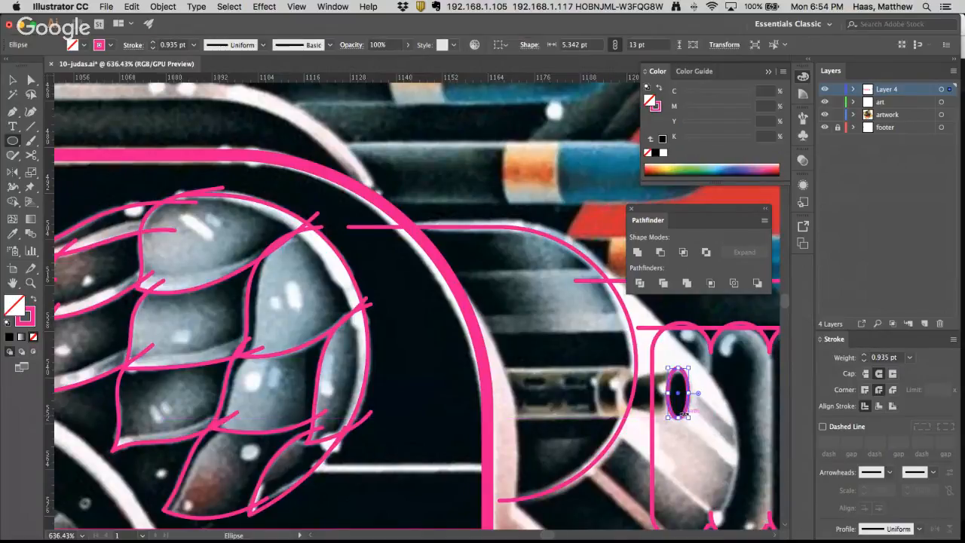
Trace the small tube's upper edge with a Pen curve from the helmet outline to the ellipse's top, and deselect it
{"action": "key", "text": "p"}
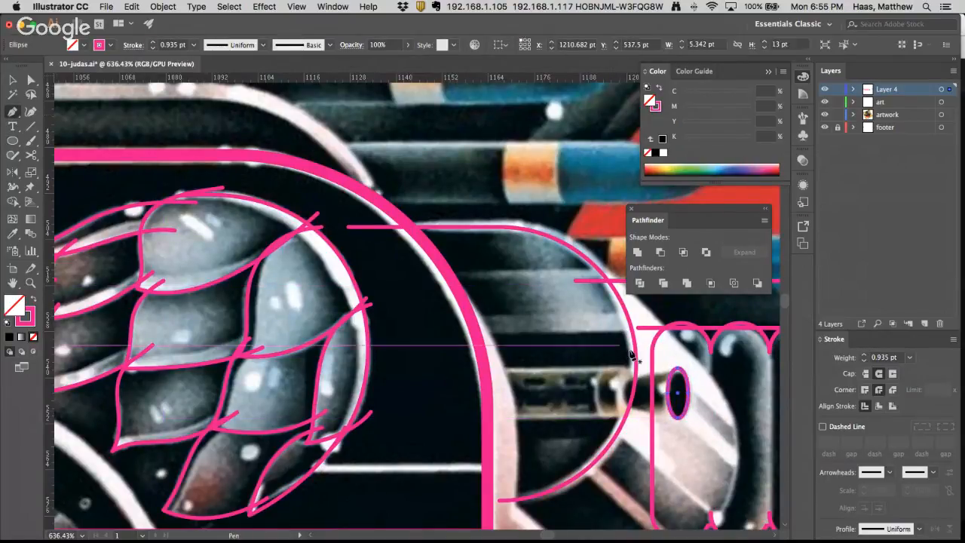
{"action": "left_click", "coordinate": [673, 371]}
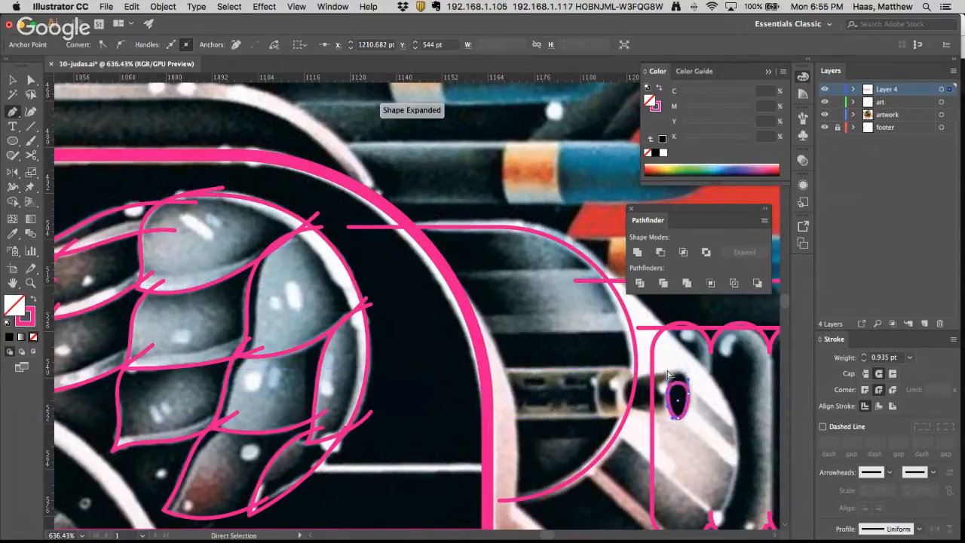
{"action": "key", "text": "super+z"}
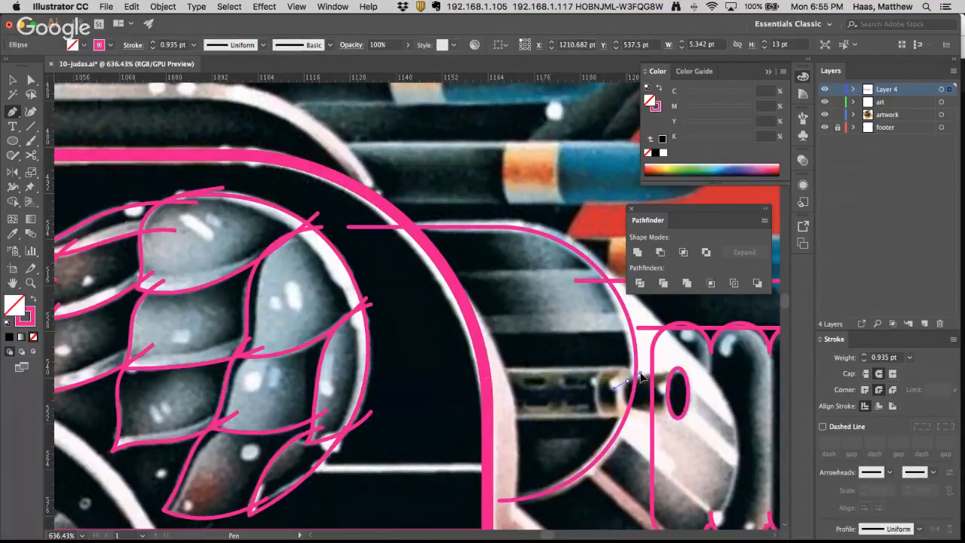
{"action": "left_click_drag", "start_coordinate": [611, 385], "coordinate": [695, 366]}
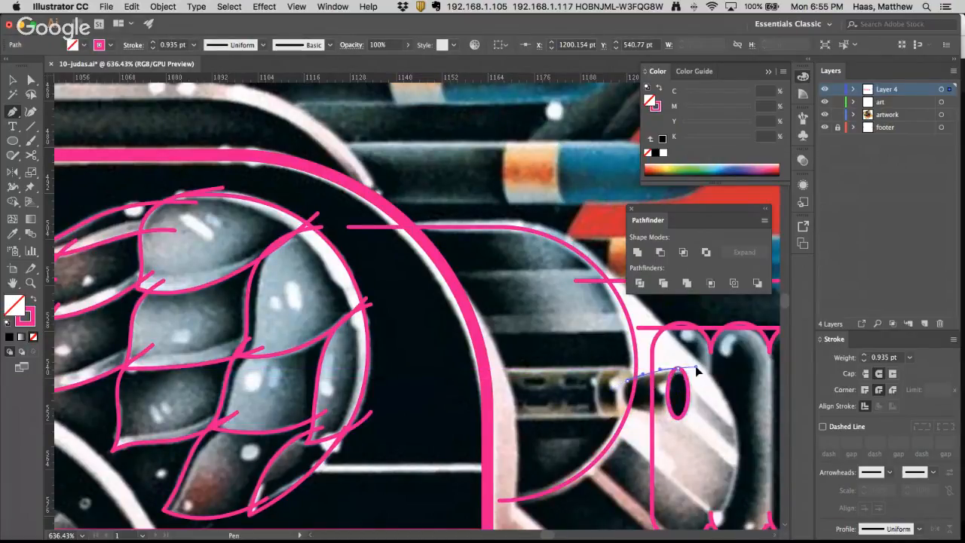
{"action": "left_click", "coordinate": [683, 347], "text": "super"}
{"action": "left_click", "coordinate": [664, 373], "text": "alt+super"}
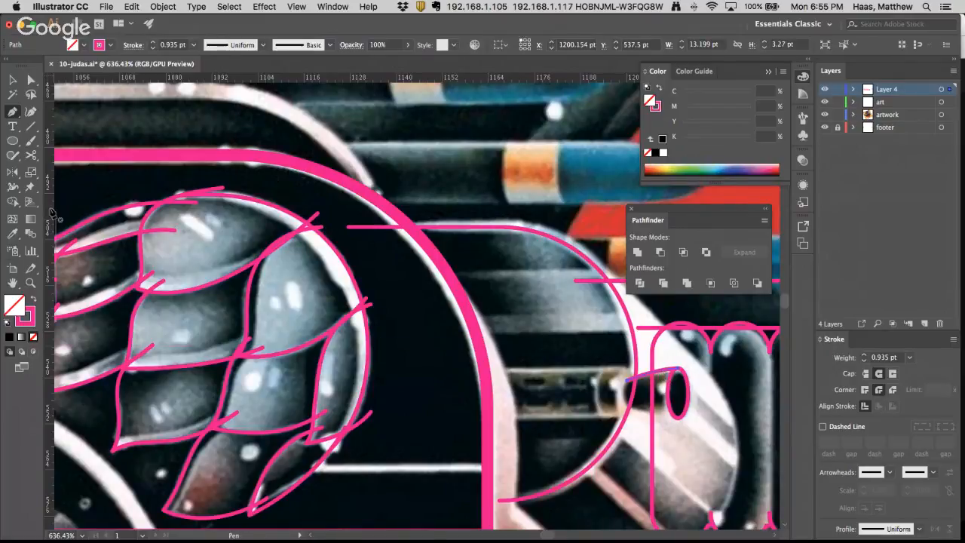
Reflect a copy of the tube's upper curve about the tube's centre line to form its lower edge, and deselect it
{"action": "key", "text": "super+Tab"}
{"action": "left_click", "coordinate": [9, 172]}
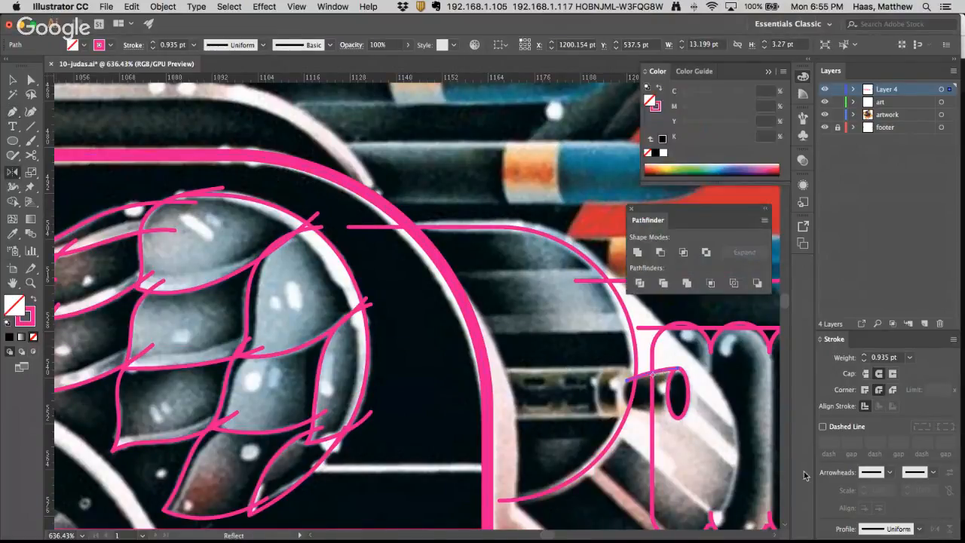
{"action": "left_click", "coordinate": [643, 392]}
{"action": "left_click_drag", "start_coordinate": [658, 407], "coordinate": [677, 417]}
{"action": "left_click", "coordinate": [635, 445], "text": "super"}
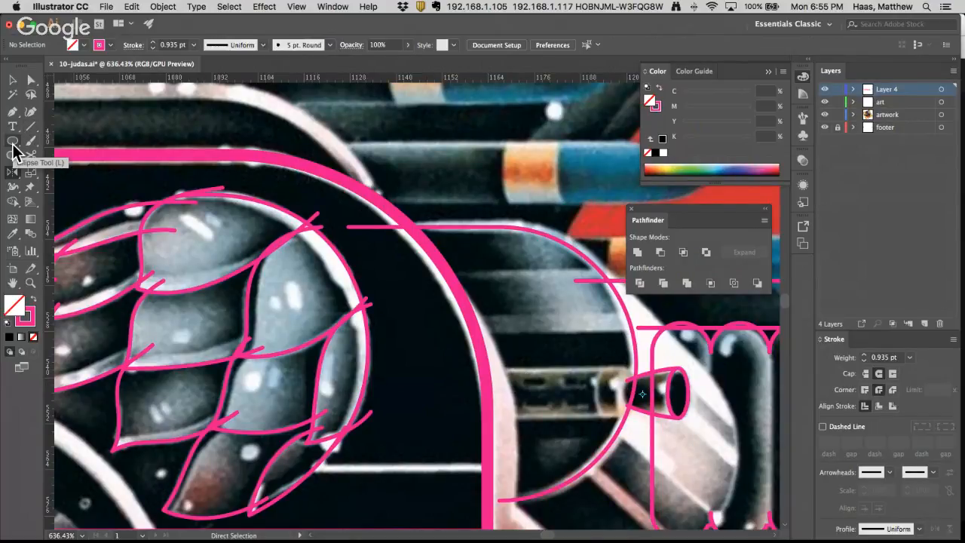
Survey the artwork from the scale cluster and banner up to the Judas Priest logo, wing and ribbed coil
{"action": "left_click", "coordinate": [481, 309], "text": "alt+super"}
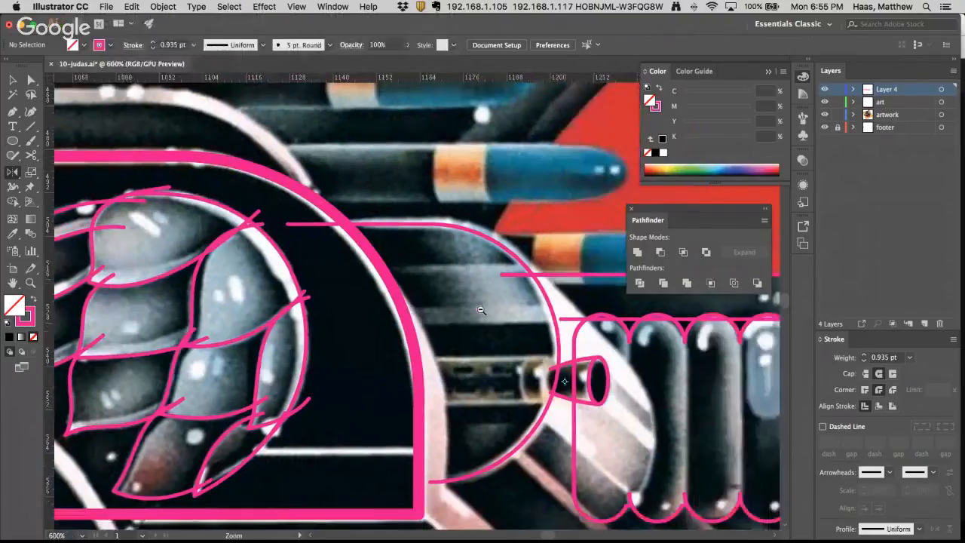
{"action": "left_click", "coordinate": [480, 310], "text": "alt+super"}
{"action": "left_click_drag", "start_coordinate": [275, 384], "coordinate": [490, 398]}
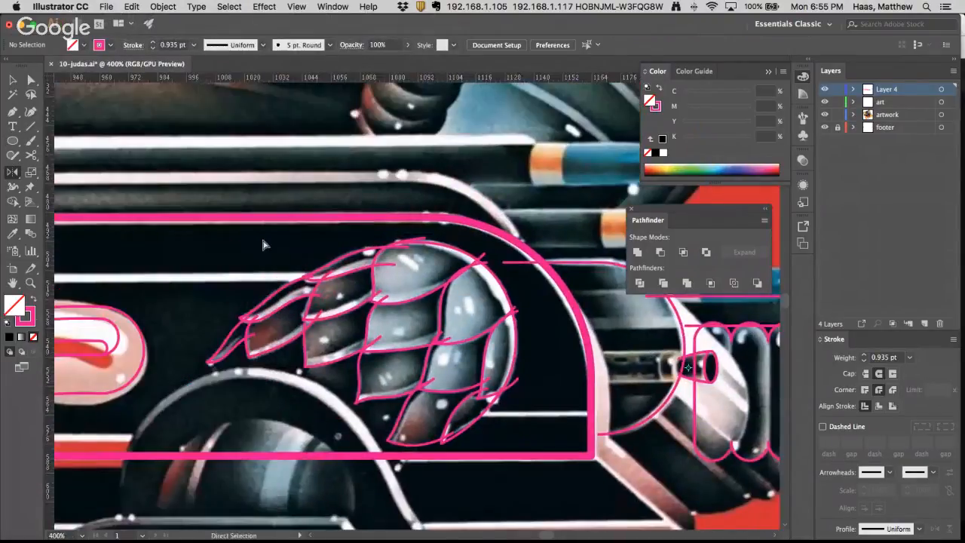
{"action": "left_click", "coordinate": [325, 258], "text": "alt+super"}
{"action": "left_click", "coordinate": [328, 257], "text": "alt+super"}
{"action": "left_click_drag", "start_coordinate": [450, 341], "coordinate": [510, 250]}
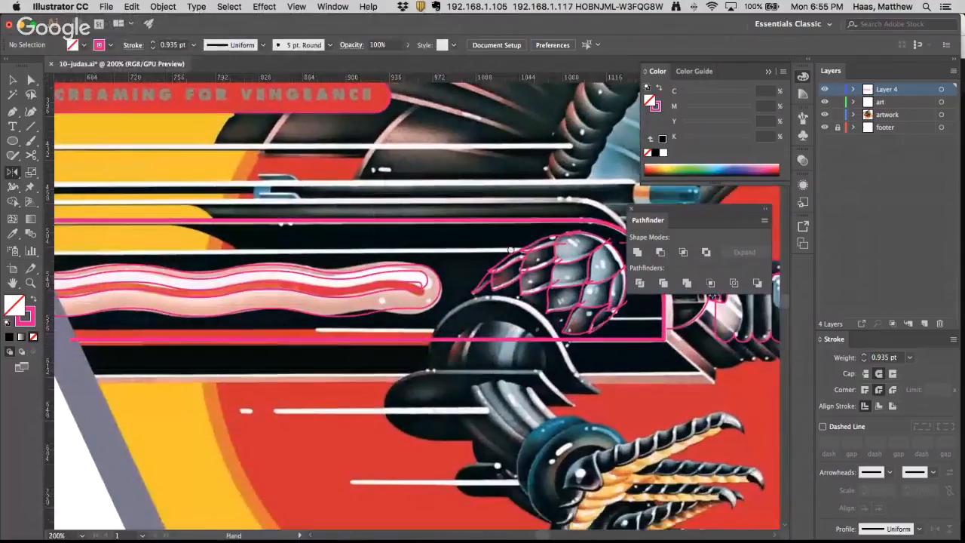
{"action": "left_click_drag", "start_coordinate": [457, 303], "coordinate": [516, 305]}
{"action": "left_click_drag", "start_coordinate": [773, 296], "coordinate": [559, 389]}
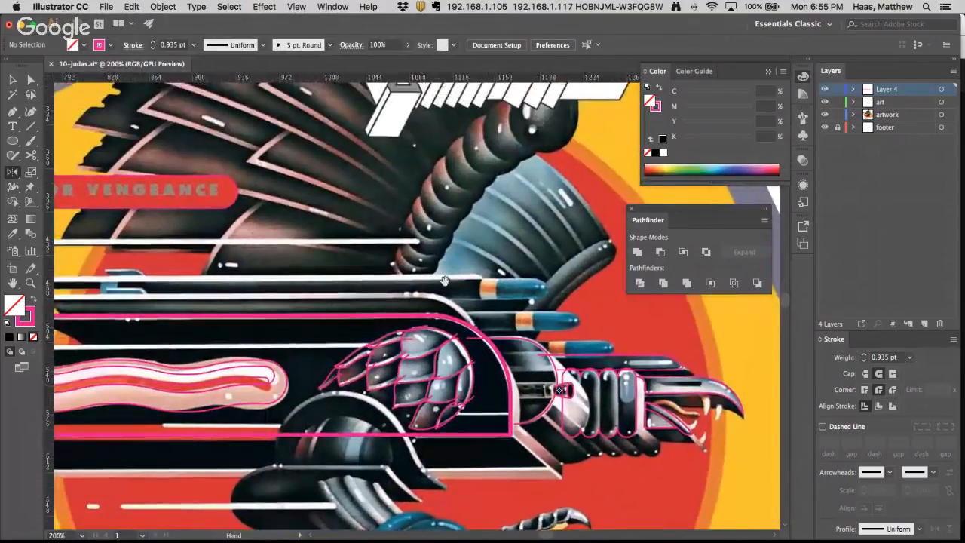
{"action": "left_click_drag", "start_coordinate": [470, 247], "coordinate": [439, 434]}
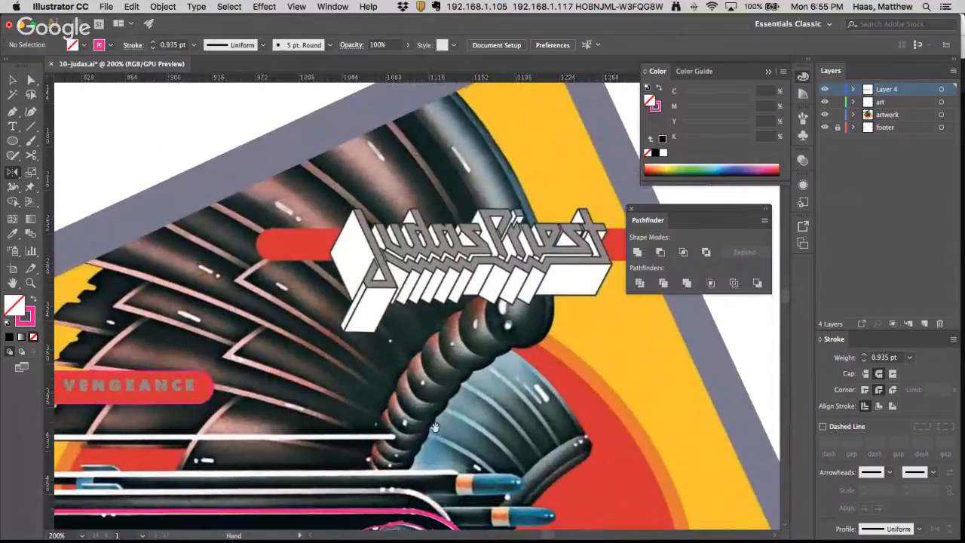
{"action": "left_click_drag", "start_coordinate": [384, 458], "coordinate": [398, 425]}
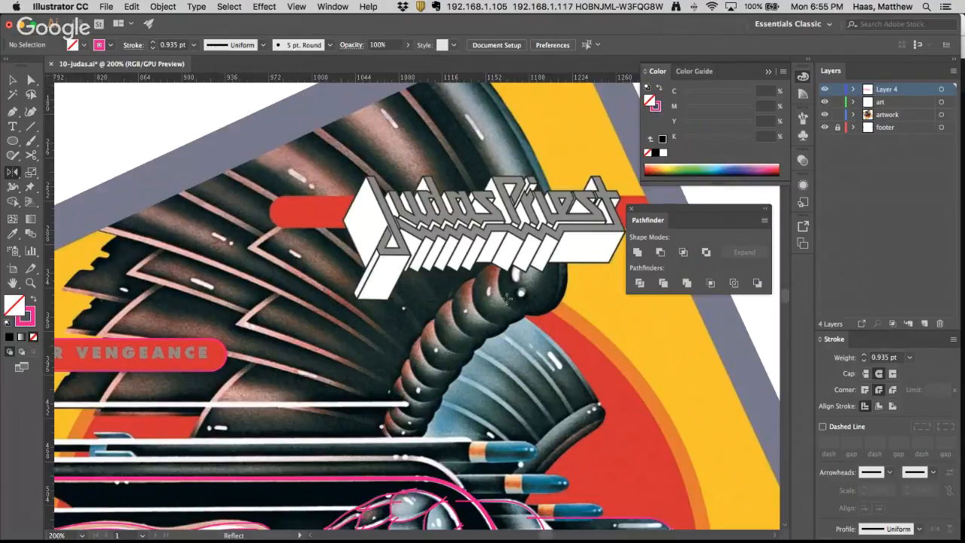
Try a circle about 57 pt across over the upper segments of the ribbed coil below the logo, and delete it
{"action": "left_click", "coordinate": [12, 140]}
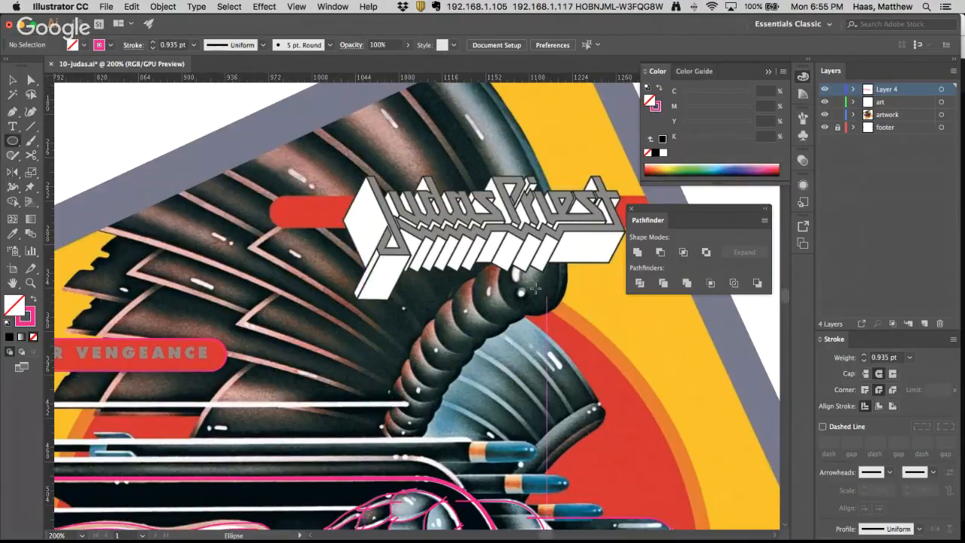
{"action": "left_click_drag", "start_coordinate": [526, 274], "coordinate": [488, 312]}
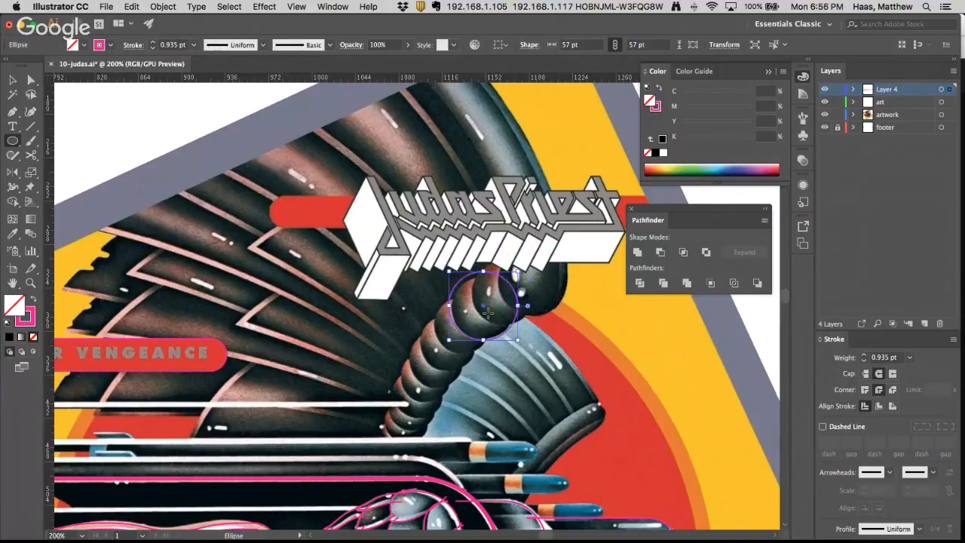
{"action": "key", "text": "Delete"}
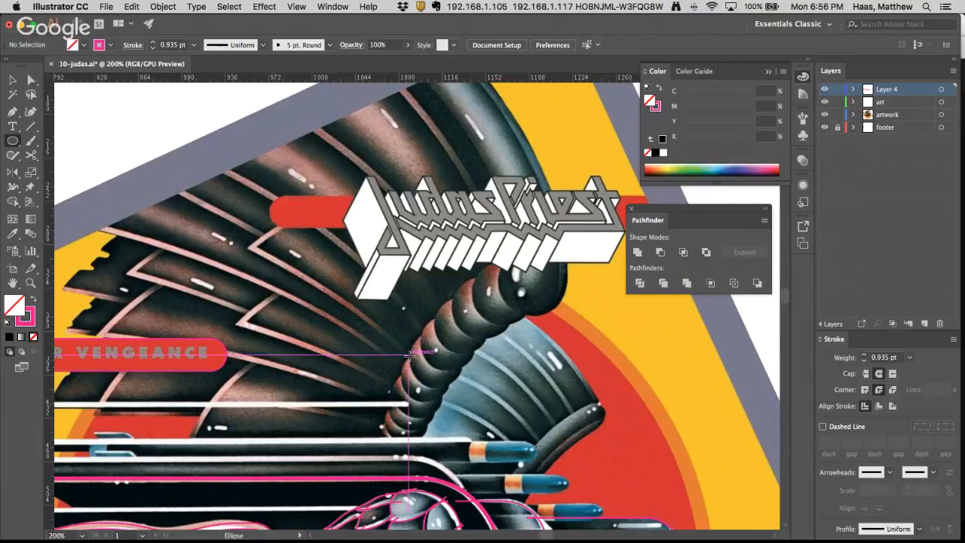
Switch away from Illustrator to another open application
{"action": "key", "text": "a"}
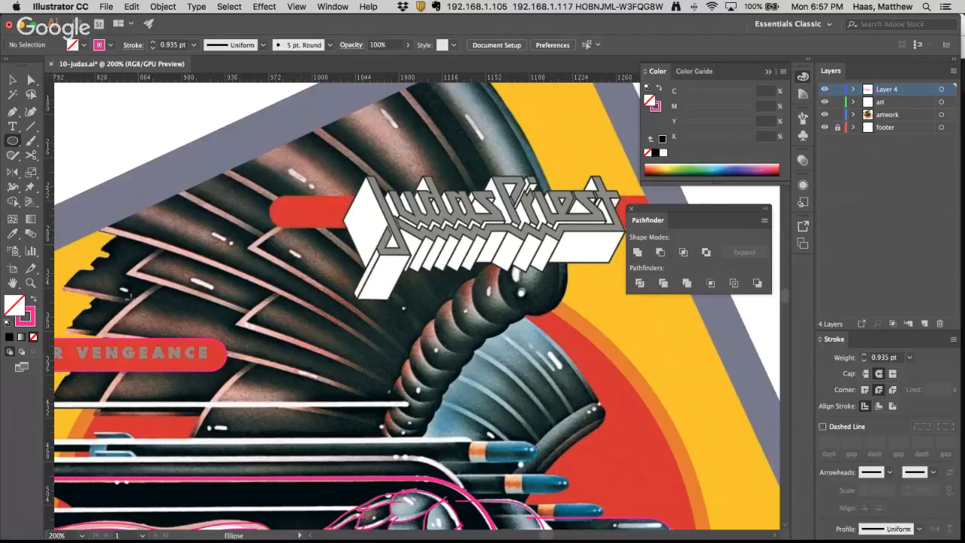
{"action": "key", "text": "super+Tab"}
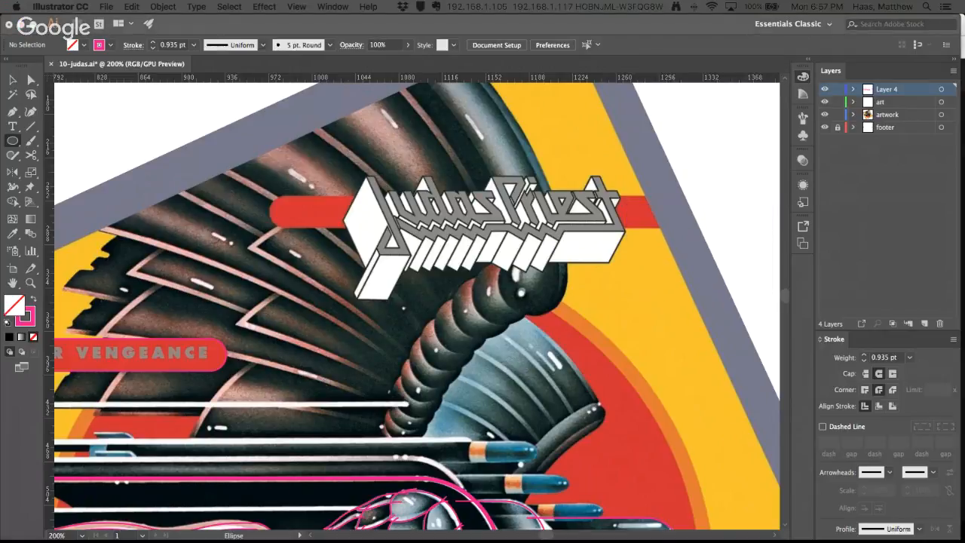